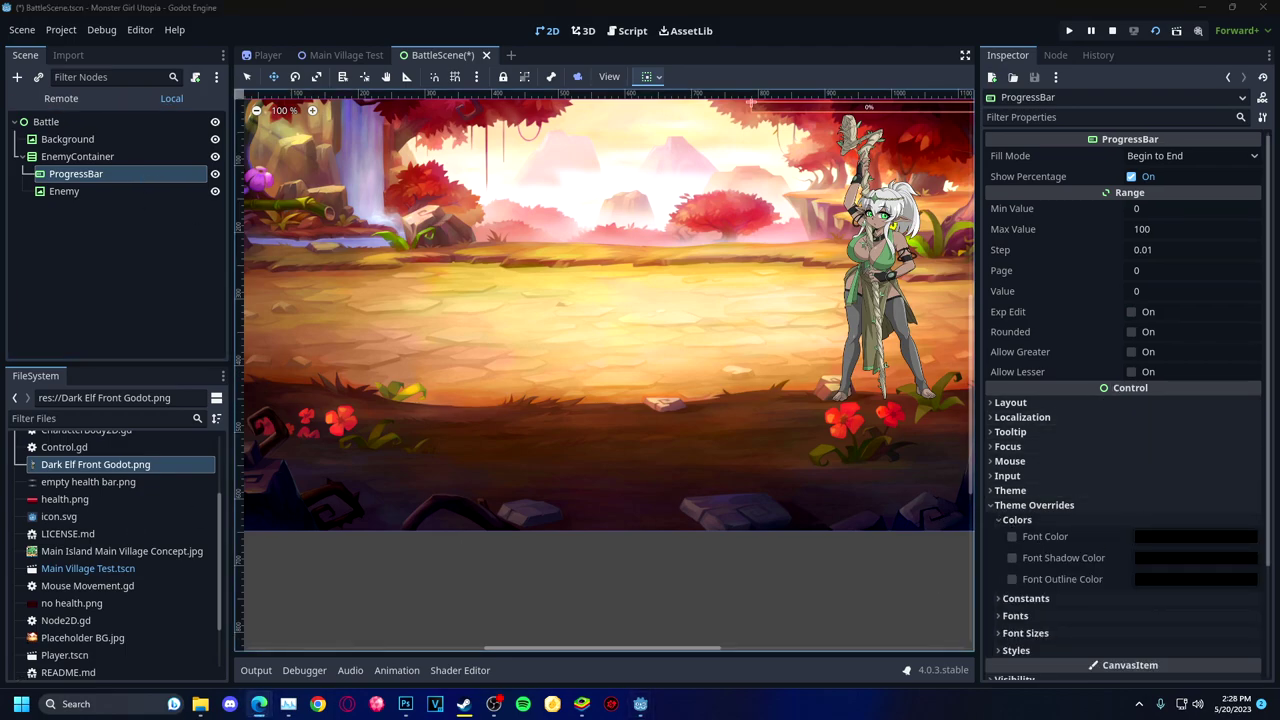
Give the health bar background a new StyleBoxFlat style, after trying health.png.
click(1017, 520)
click(1016, 589)
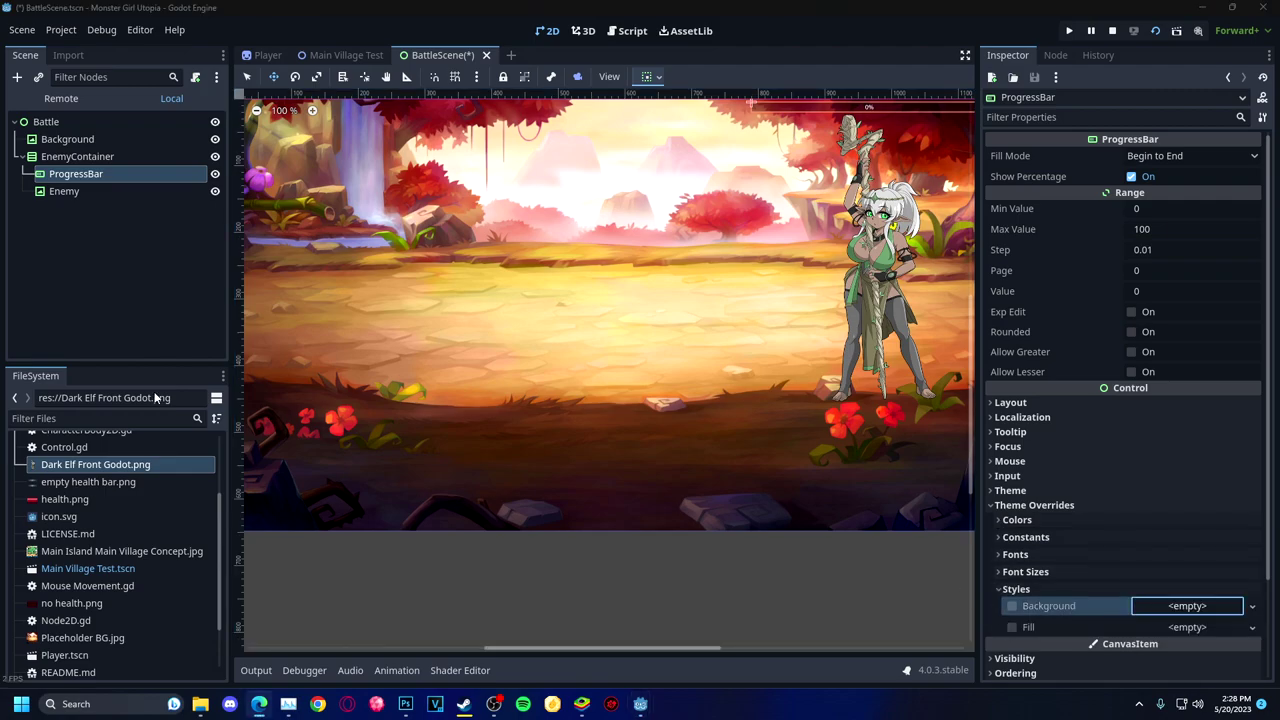
drag(64, 499, 990, 610)
click(1185, 606)
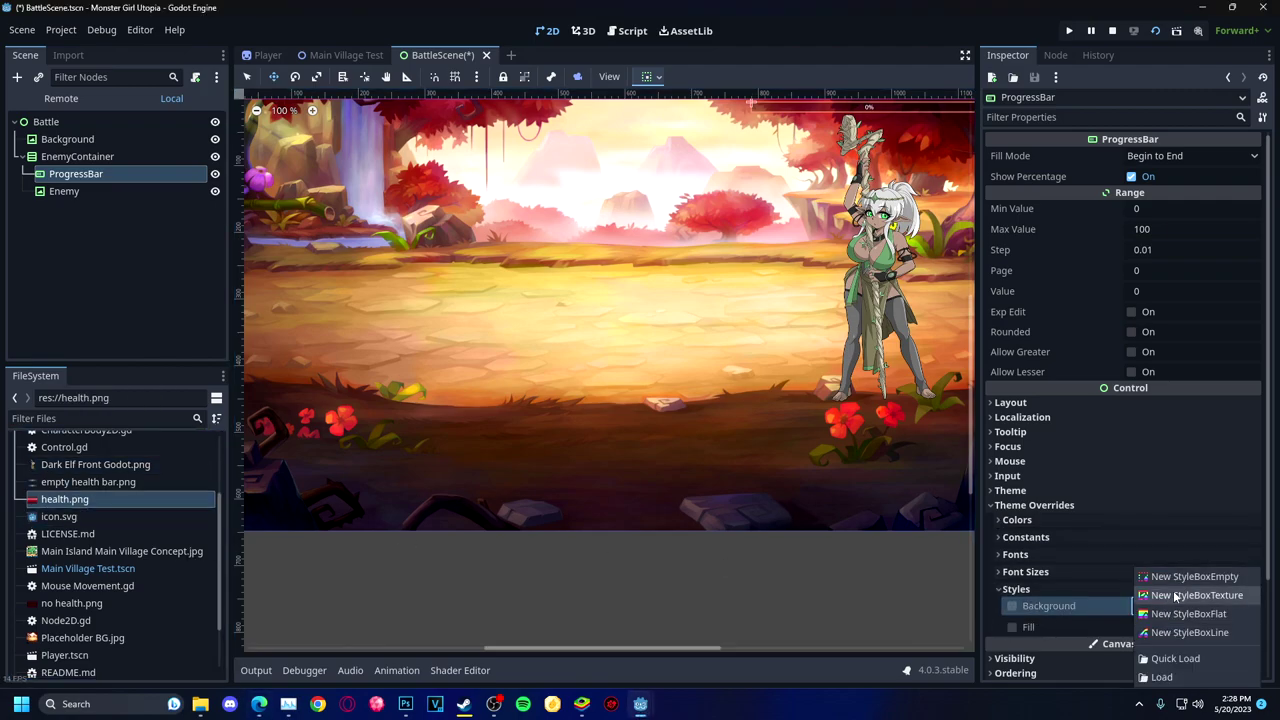
click(1180, 613)
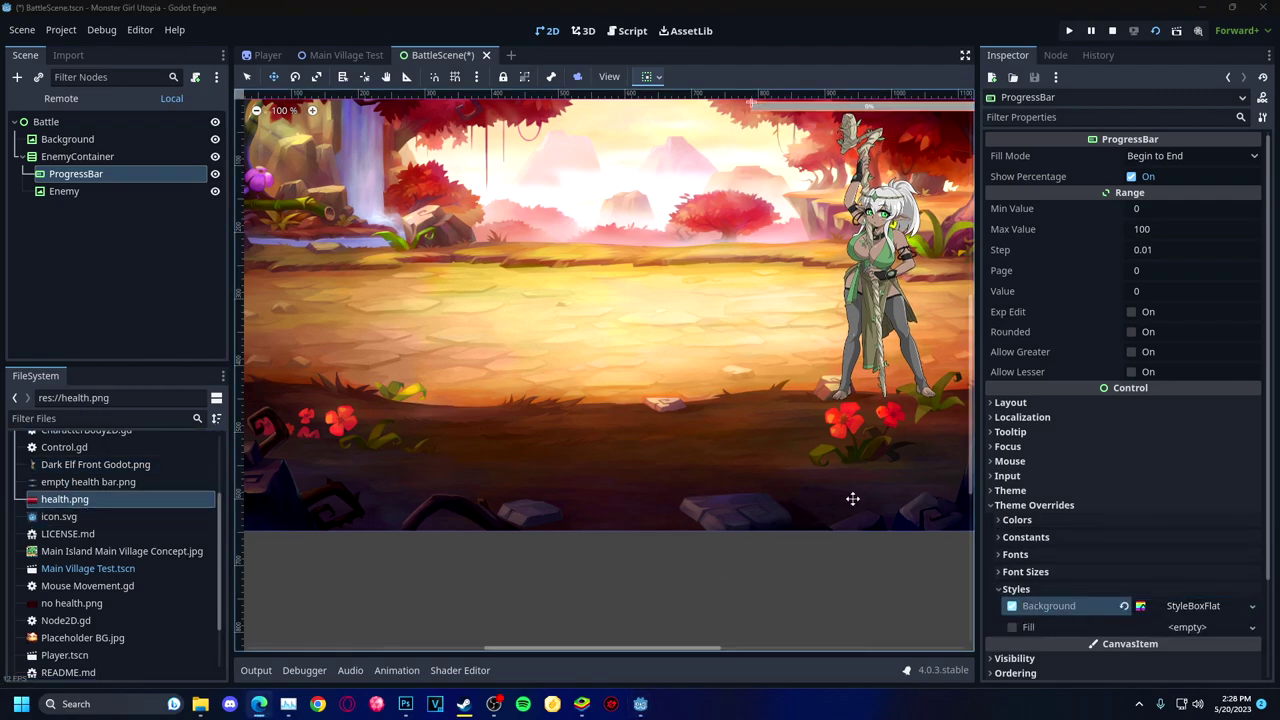
click(1190, 606)
click(1195, 408)
click(1062, 160)
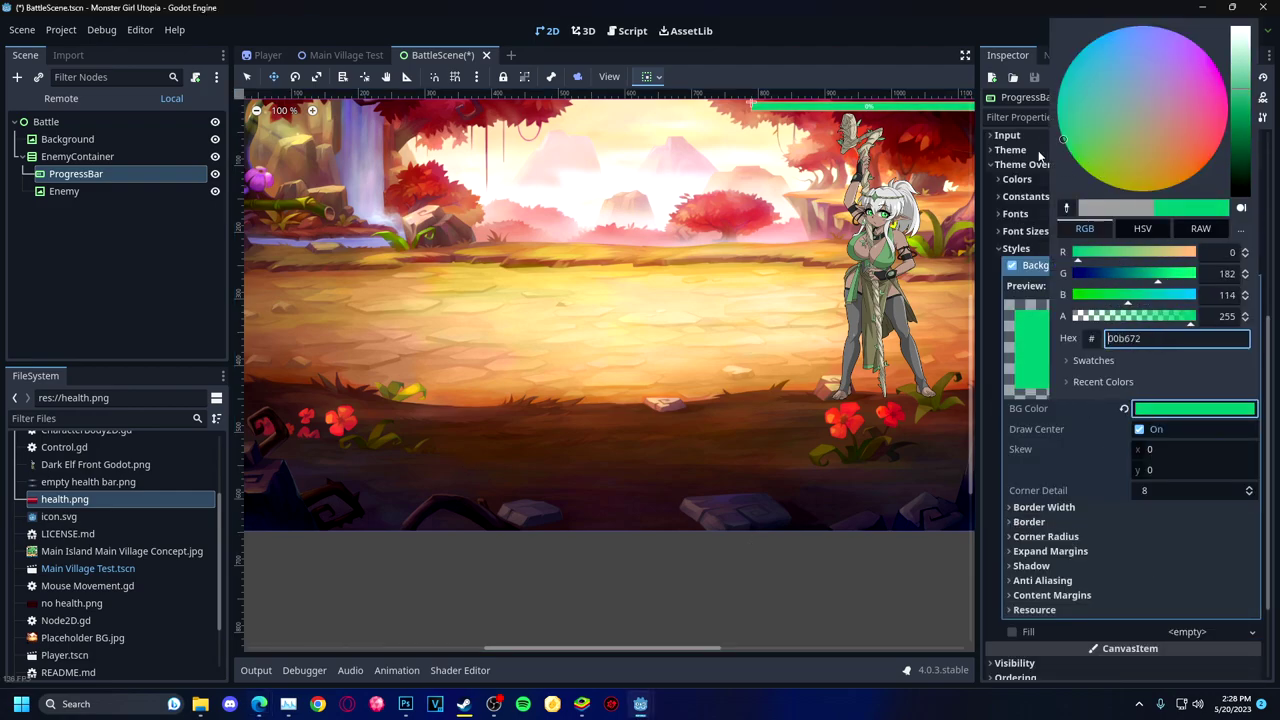
click(1126, 320)
Set the ProgressBar's Value to 50.
scroll(1099, 294, up, 5)
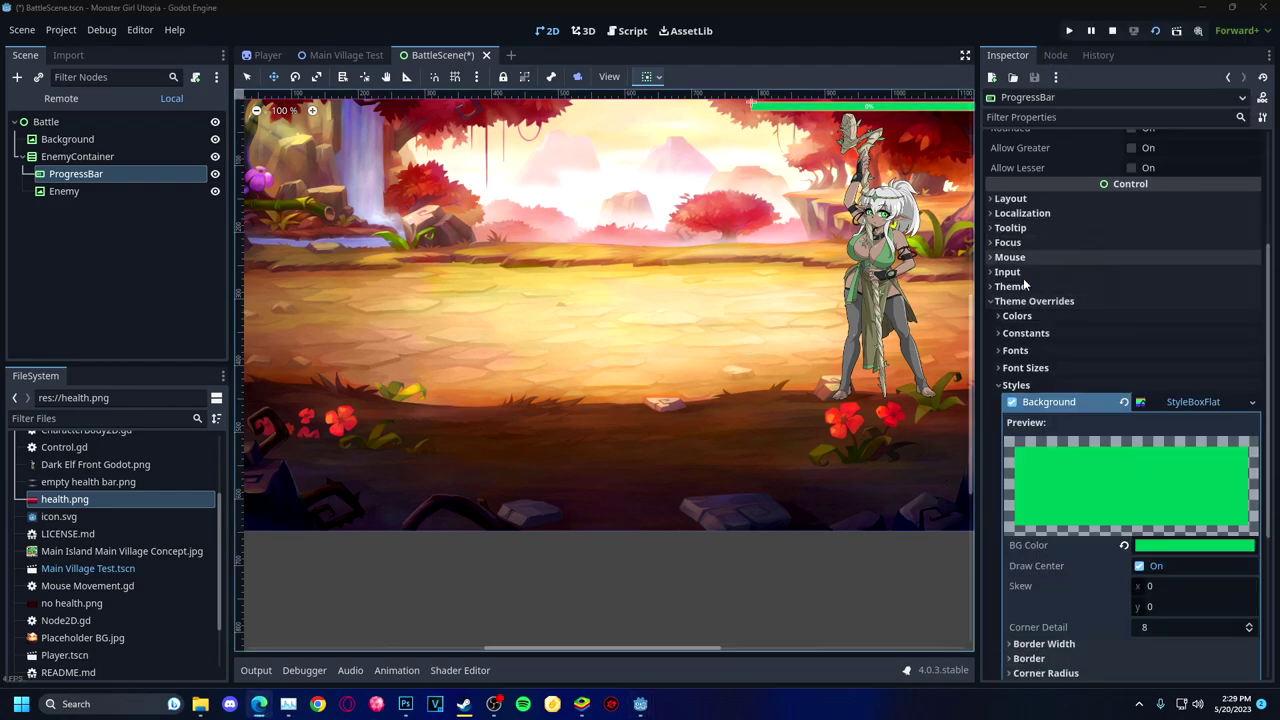
click(1142, 291)
text(50)
key(Return)
Change the background style's colour to black.
scroll(1075, 380, down, 4)
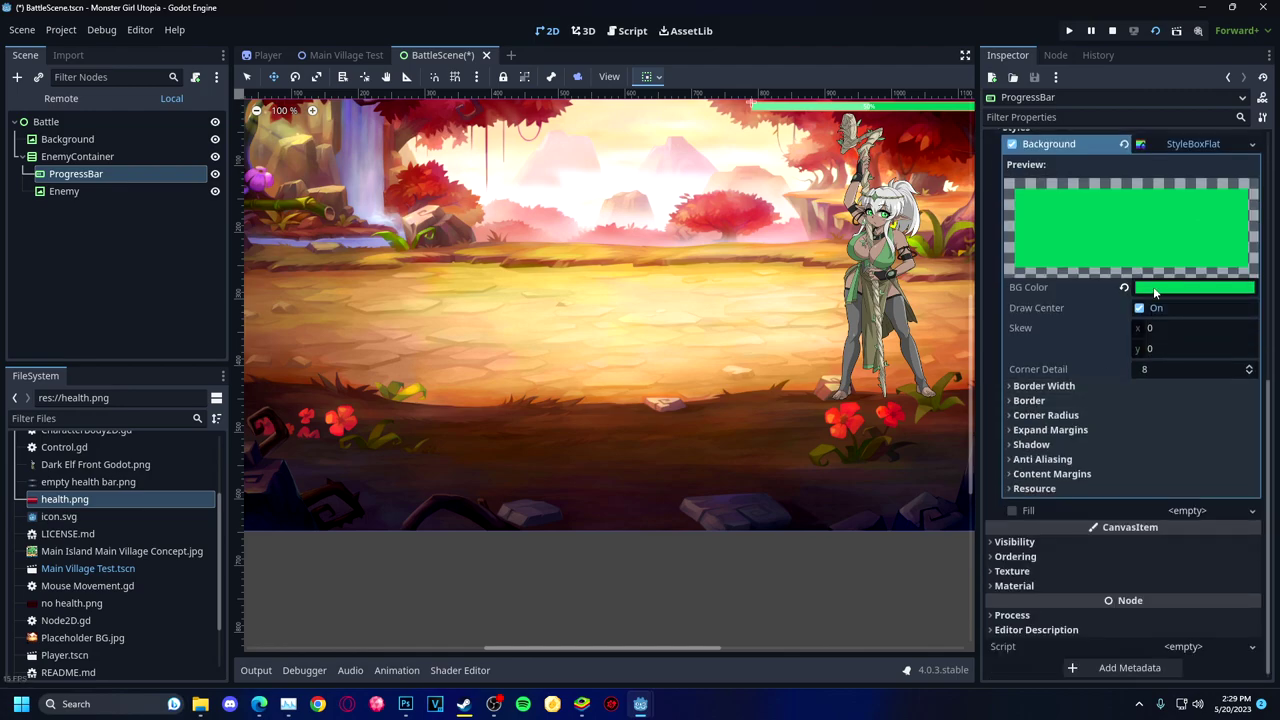
click(1193, 348)
click(1193, 489)
click(1194, 630)
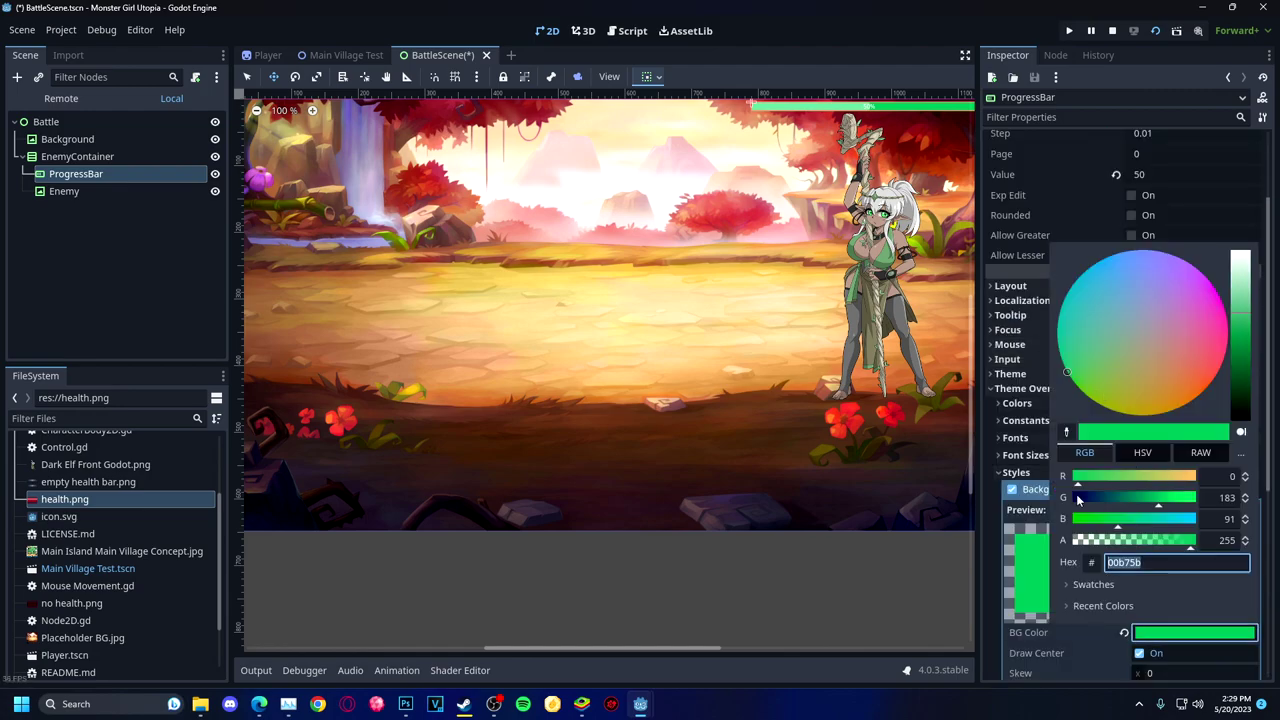
drag(1240, 262, 963, 580)
Add a StyleBoxFlat fill and set its colour to bright green 81ff0c.
scroll(1074, 500, down, 5)
click(1195, 514)
click(1180, 545)
click(1195, 514)
click(1194, 449)
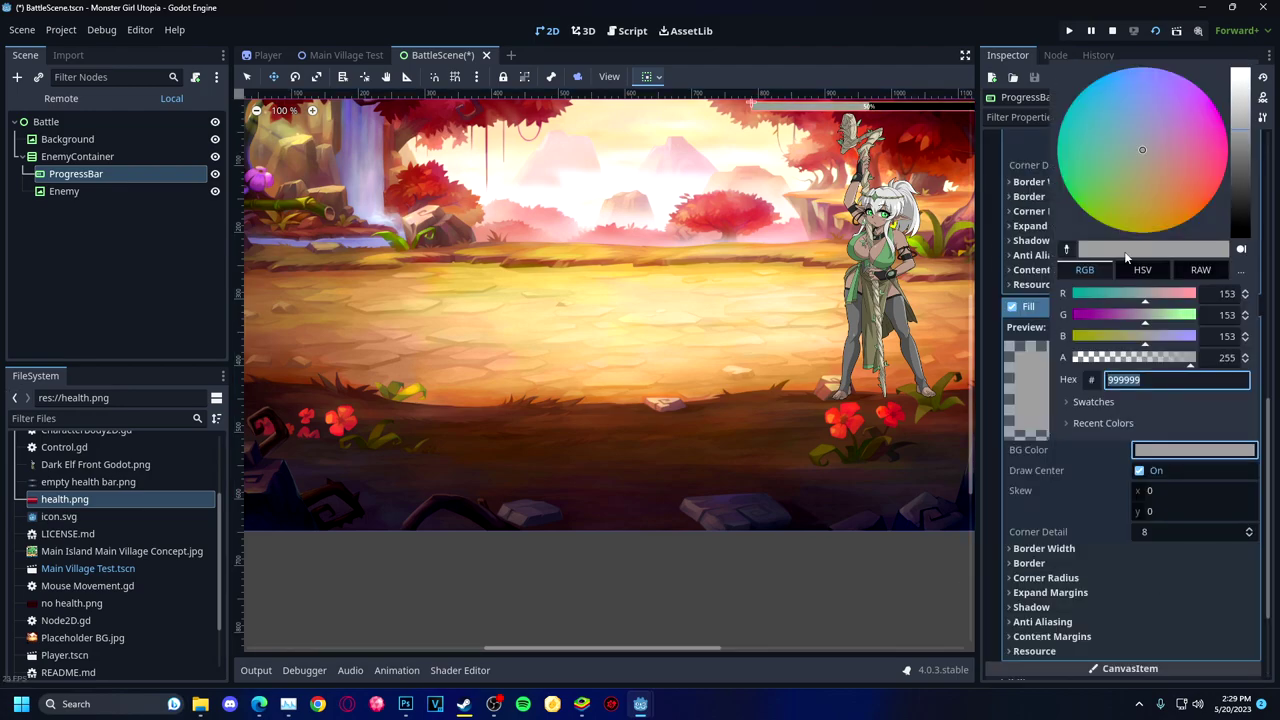
mouse_move(1120, 200)
mouse_down()
mouse_move(1092, 253)
mouse_move(1076, 214)
mouse_up()
click(1086, 343)
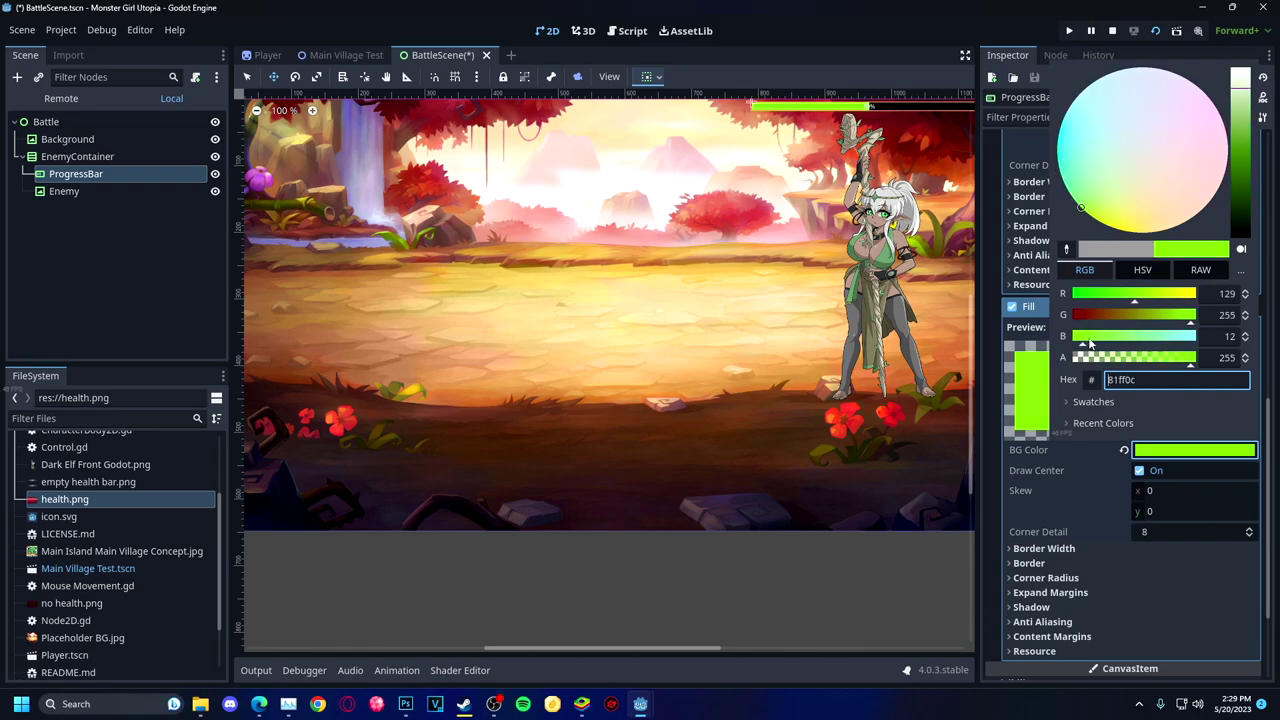
drag(1134, 293, 1073, 293)
click(700, 350)
Save BattleScene and run it to test the health bar.
scroll(700, 350, up, 1)
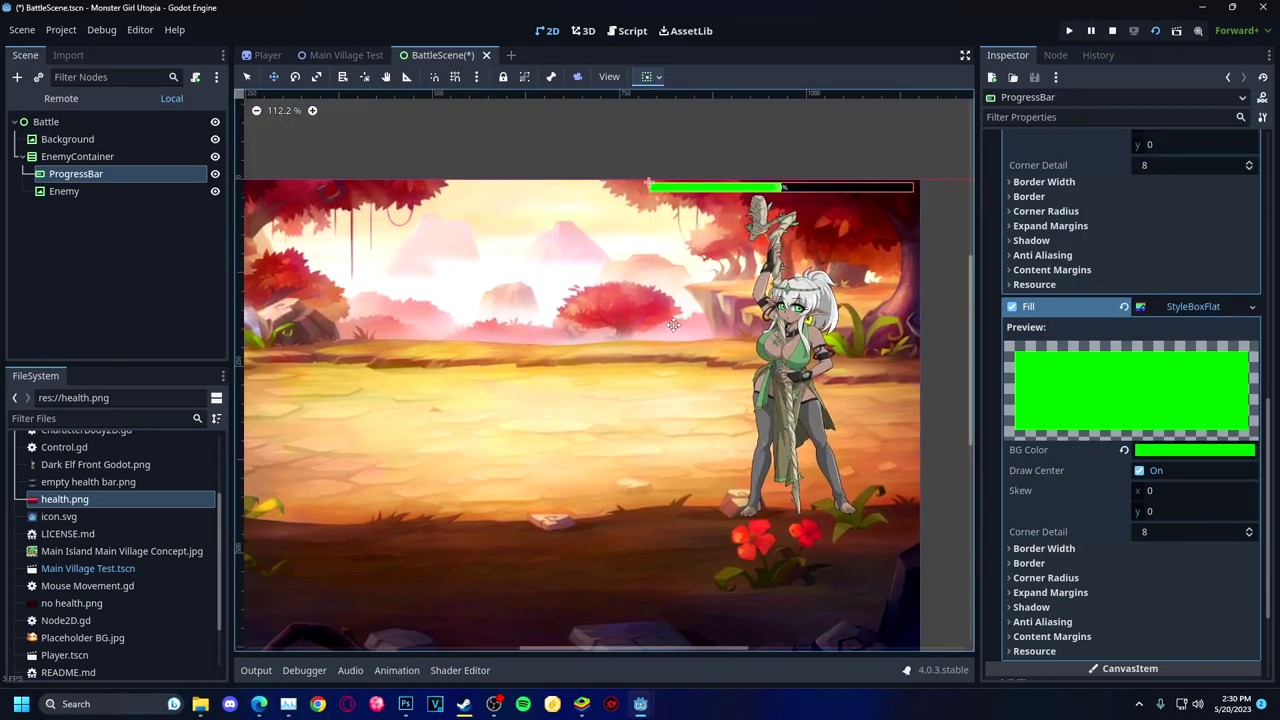
click(1156, 36)
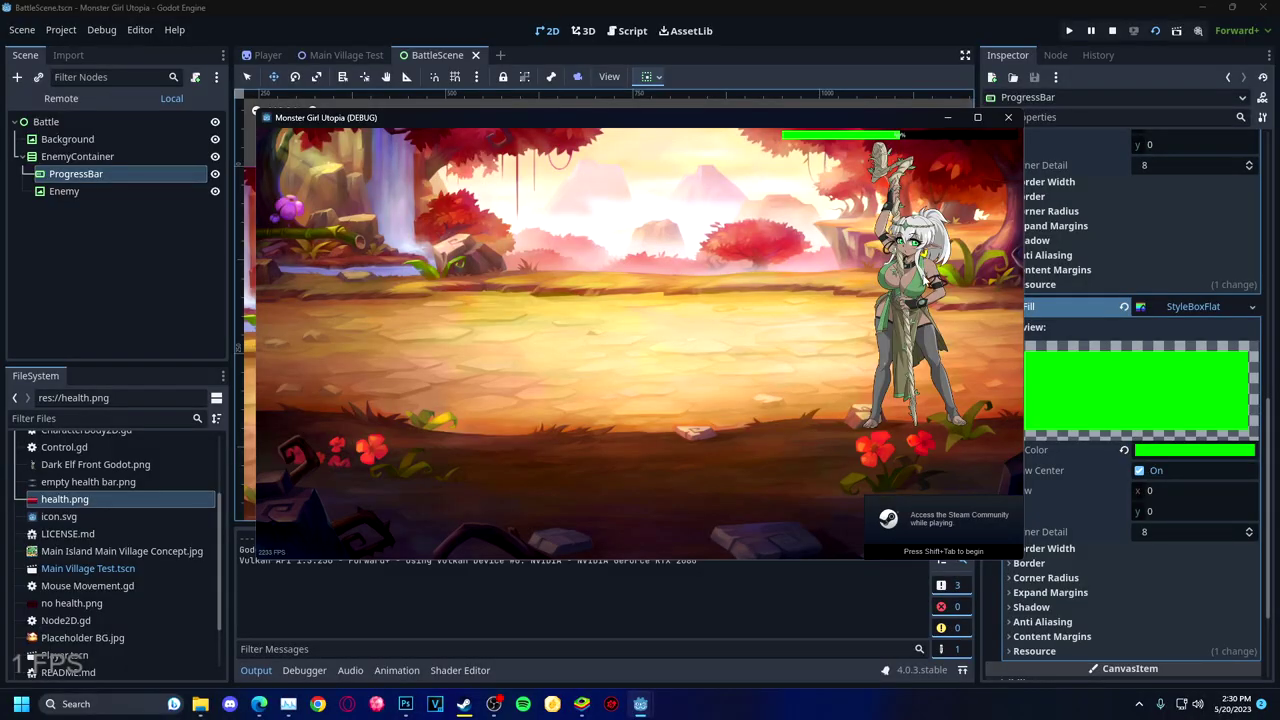
scroll(893, 193, down, 1)
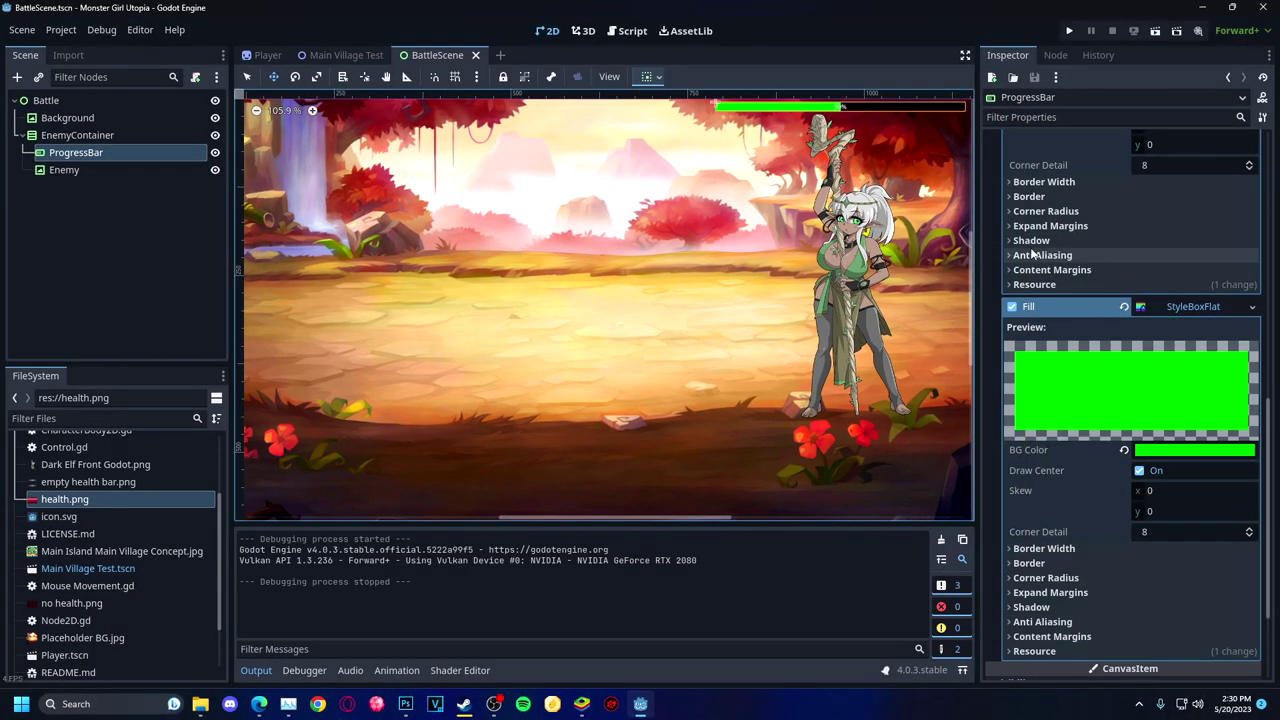
scroll(1066, 380, up, 5)
Assign a new FontFile theme override and set the font size to 30.
click(1150, 301)
click(1190, 420)
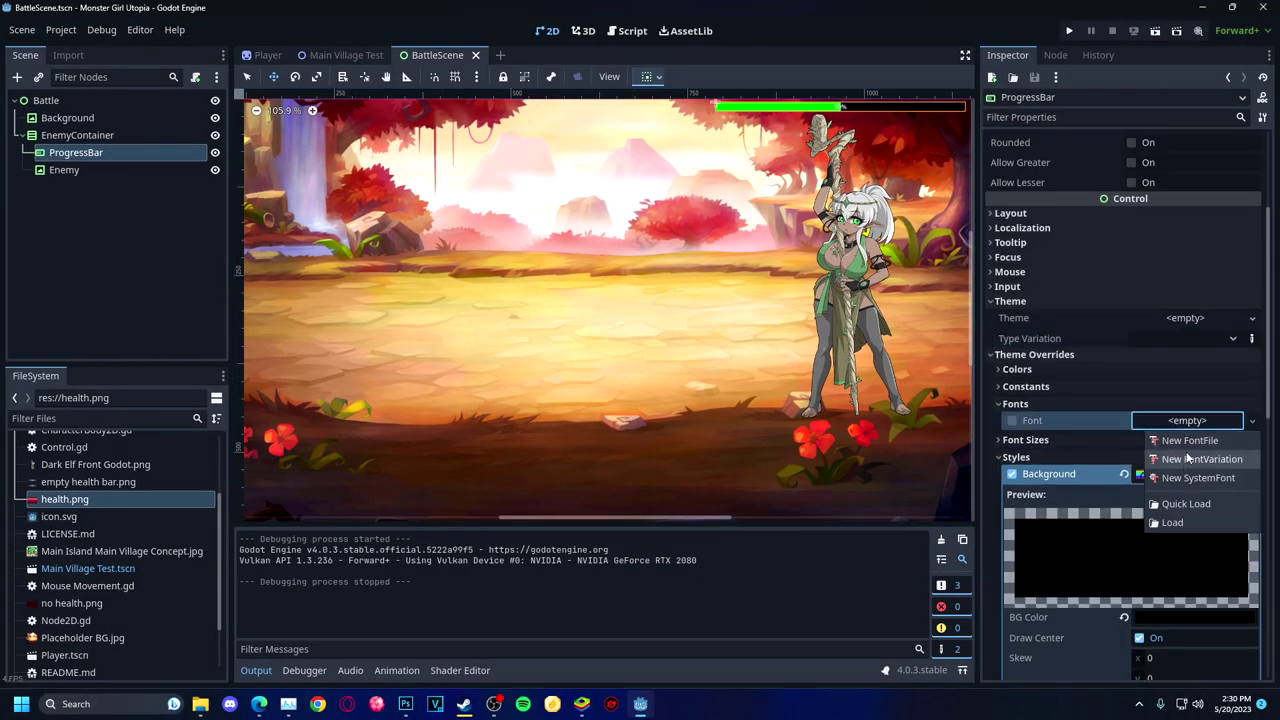
click(1185, 438)
click(1012, 455)
click(1160, 509)
text(50)
key(Return)
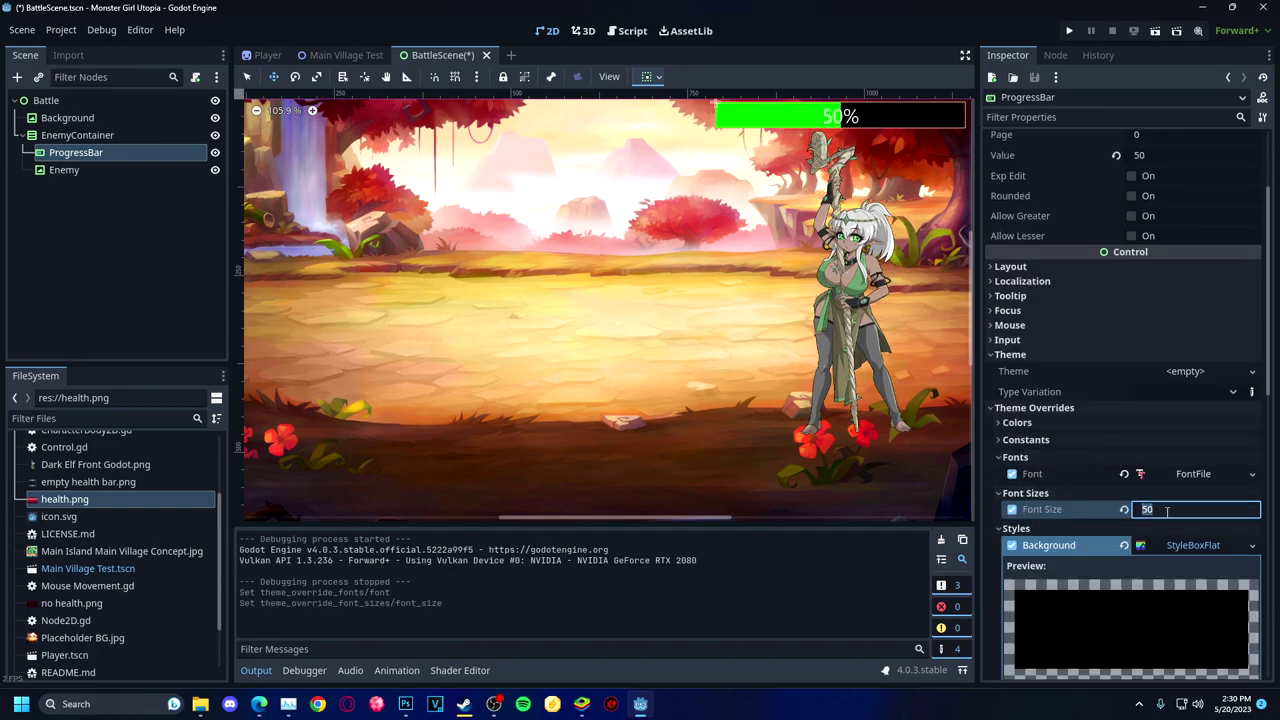
text(45)
key(Return)
text(40)
key(Return)
text(35)
key(Return)
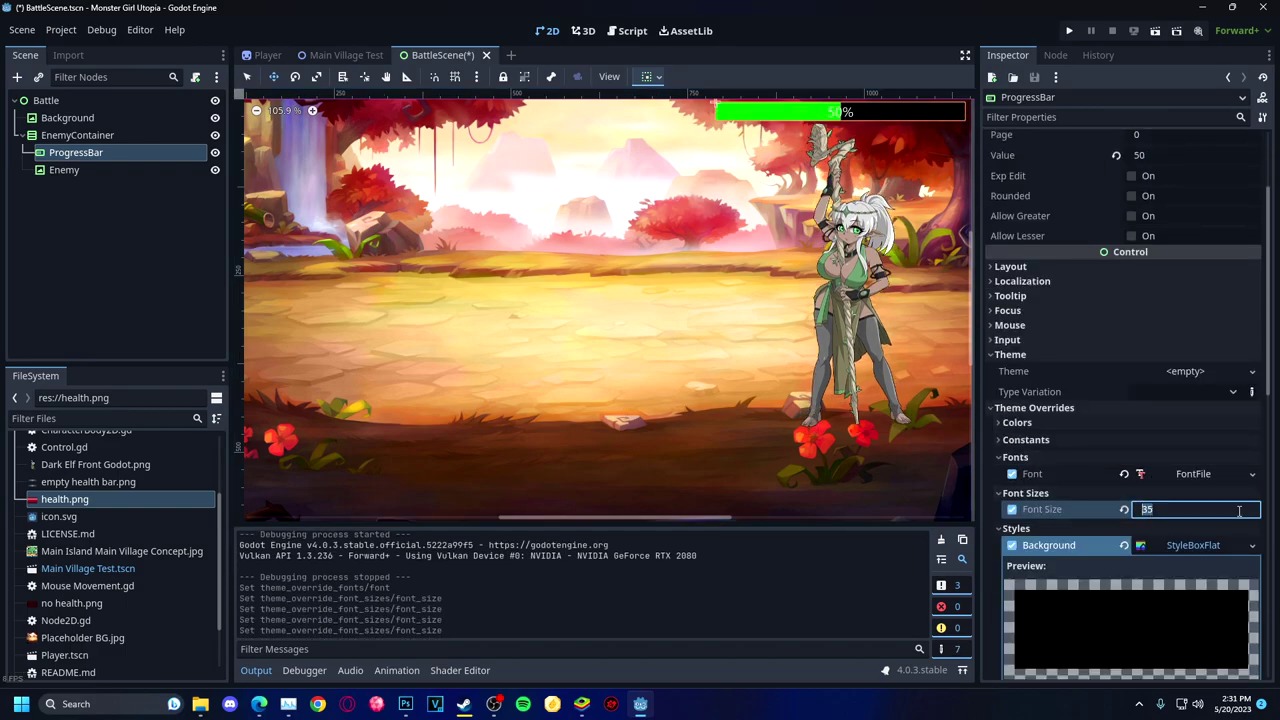
text(30)
key(Return)
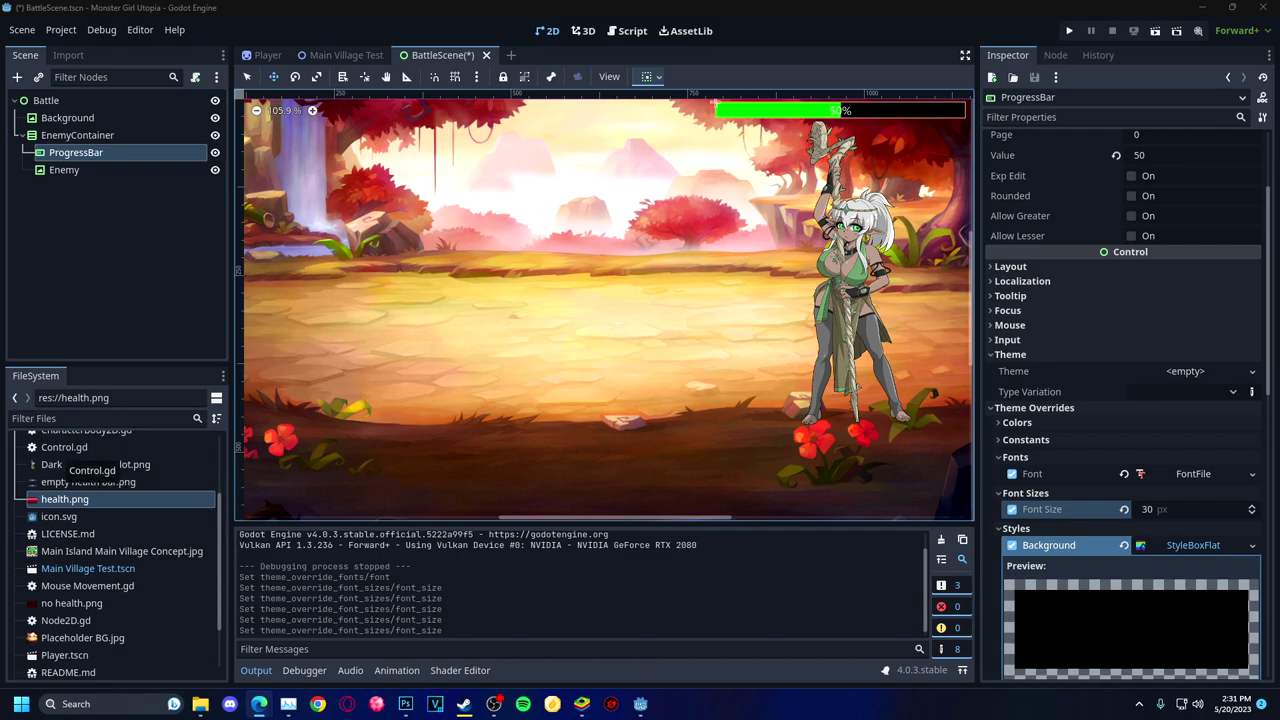
Change the background style's BG Color to red.
scroll(1130, 450, down, 8)
click(1195, 279)
drag(1075, 523, 1180, 525)
key(Escape)
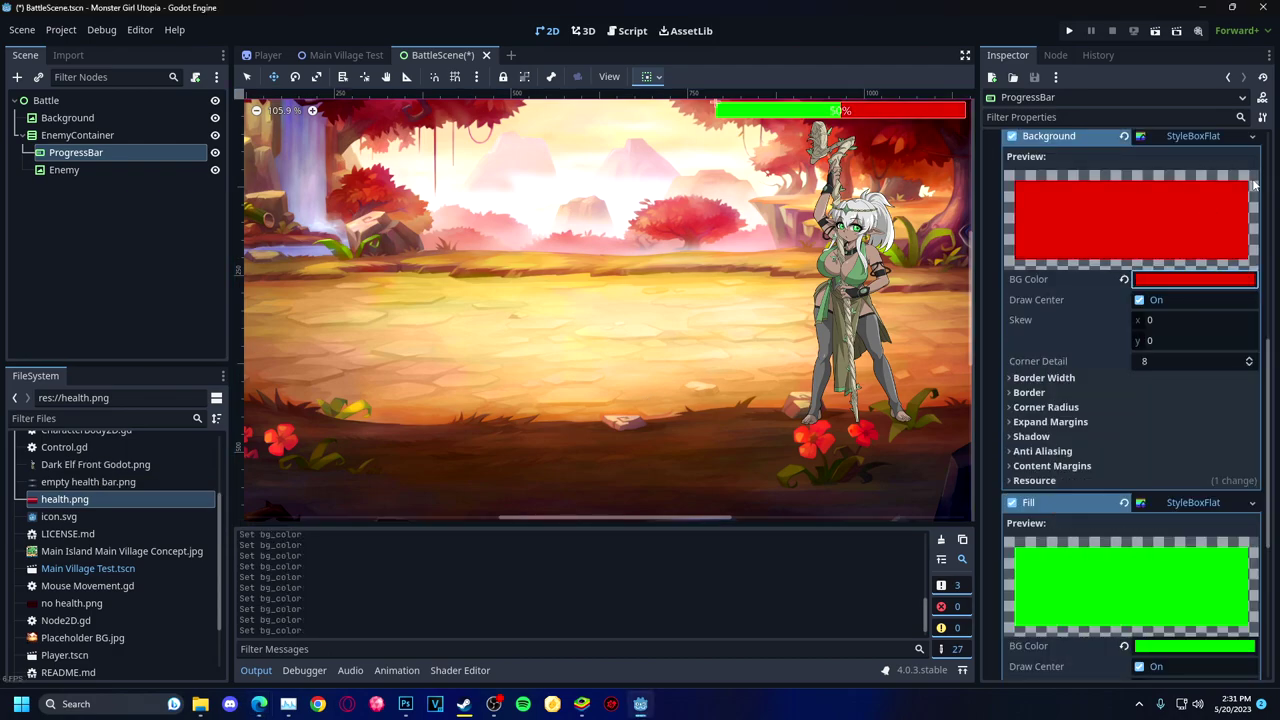
Set the ProgressBar's Value to 100.
scroll(1120, 400, up, 8)
click(1175, 291)
text(100)
key(Return)
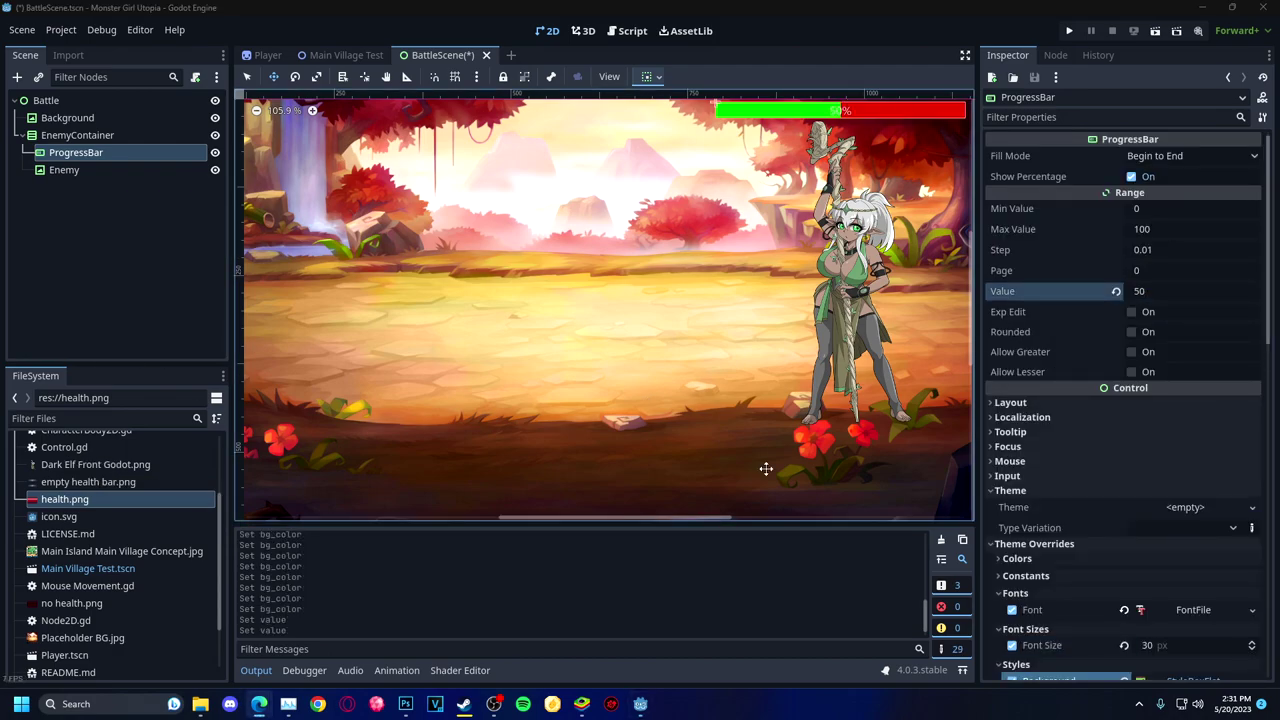
Set the fill style's border colour to black.
scroll(1100, 500, down, 10)
click(1044, 407)
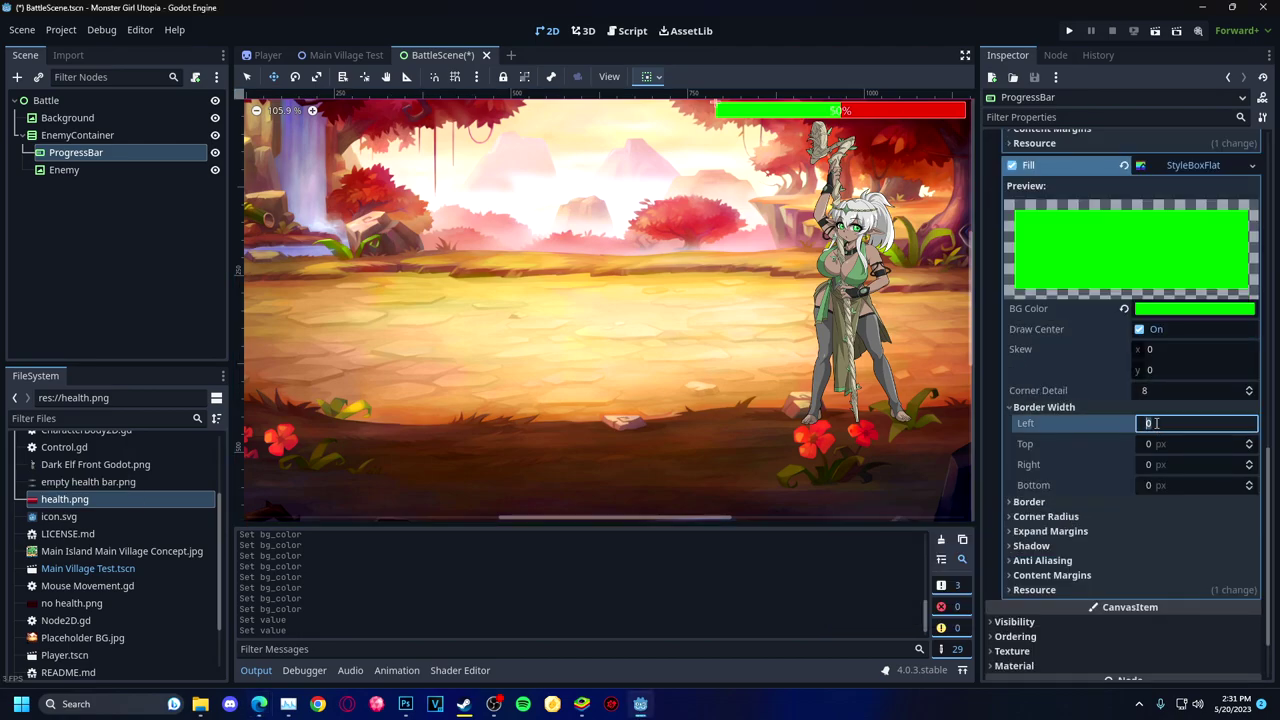
click(1029, 501)
scroll(1100, 480, down, 2)
click(1195, 450)
drag(1180, 335, 1075, 335)
key(Escape)
Set the fill's left, top, right and bottom border widths to 5.
click(1147, 355)
text(5)
key(Tab)
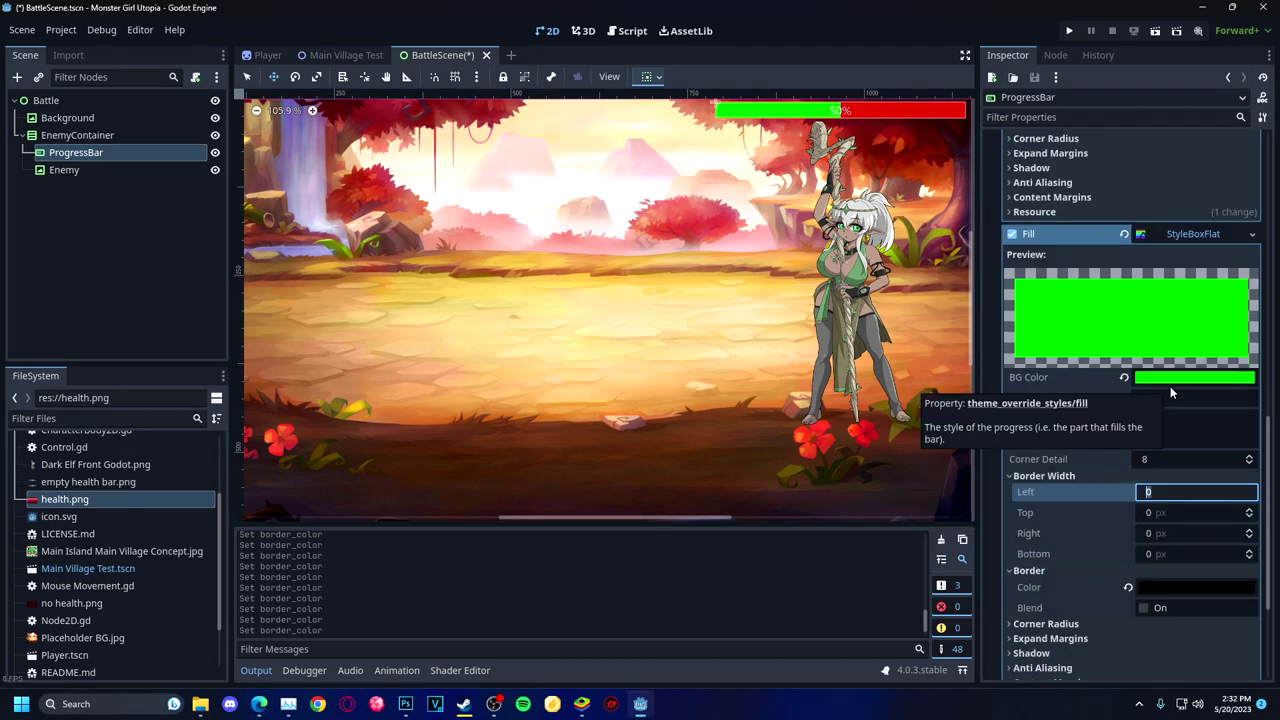
text(5)
key(Tab)
click(1145, 492)
click(1149, 533)
text(5)
key(Tab)
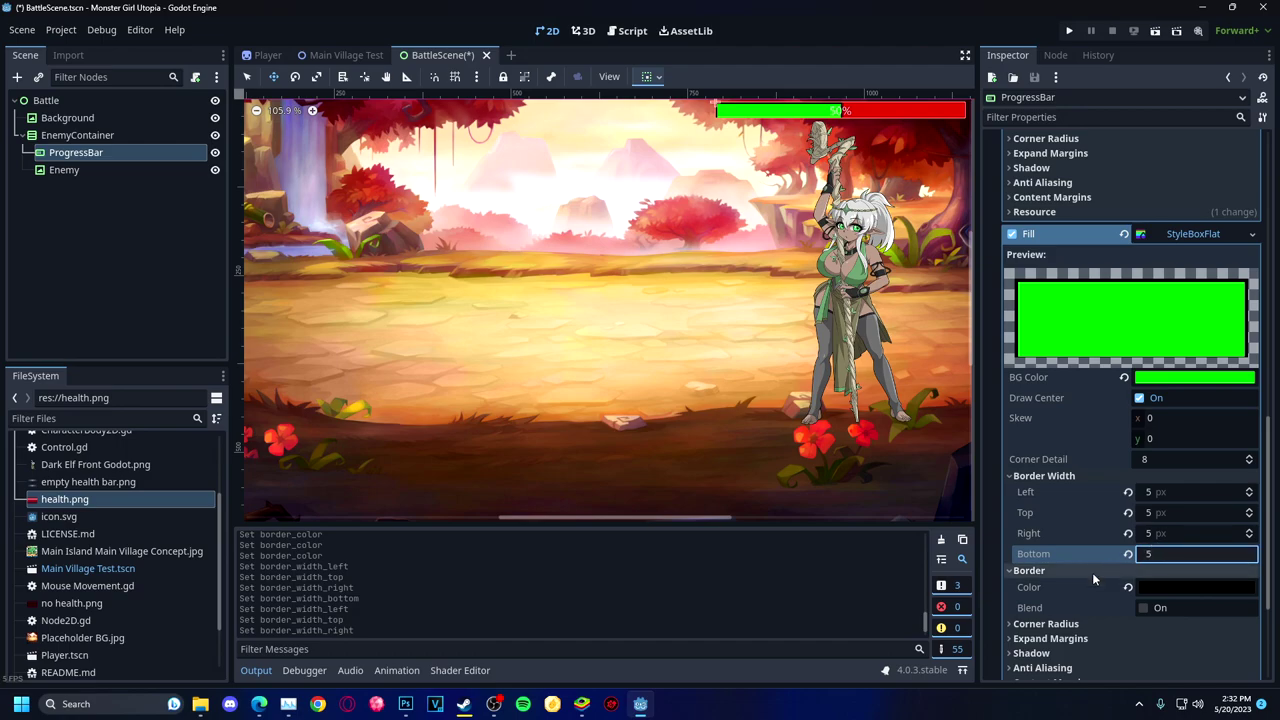
click(1092, 572)
click(1159, 553)
text(5)
key(Tab)
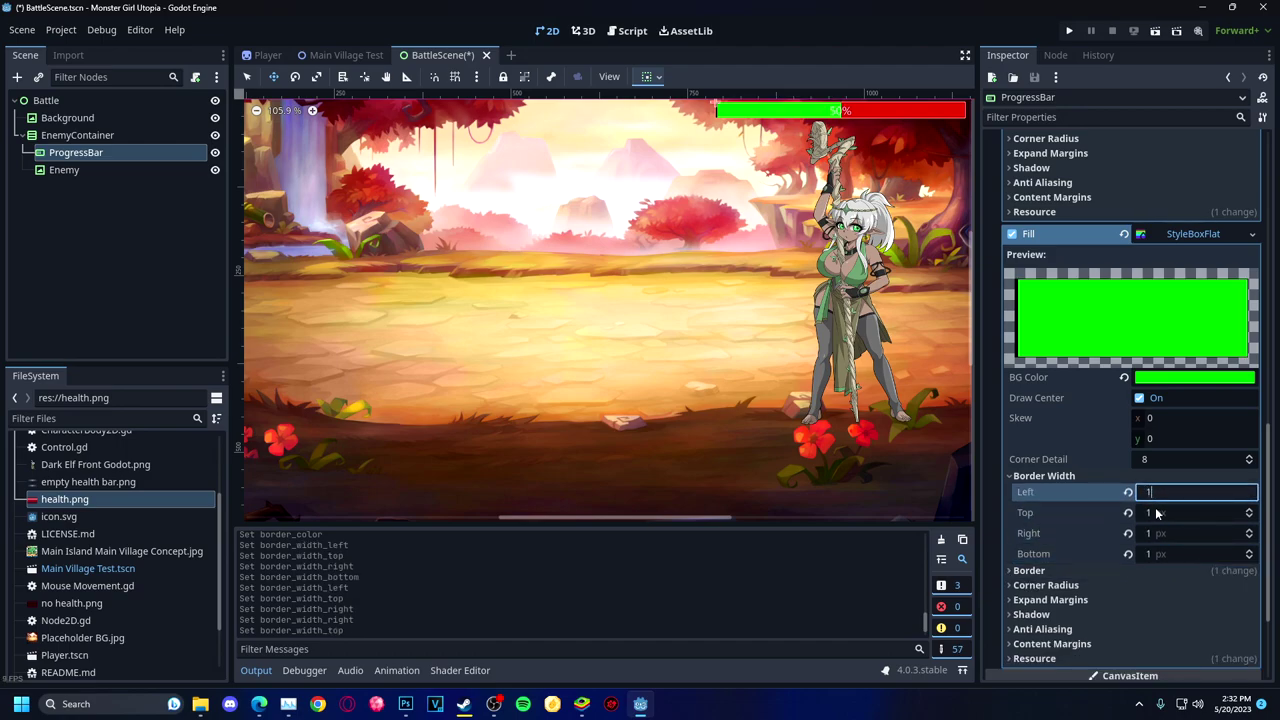
Give the background style a black border with 1 px widths.
scroll(1100, 450, up, 4)
click(1040, 464)
click(1160, 481)
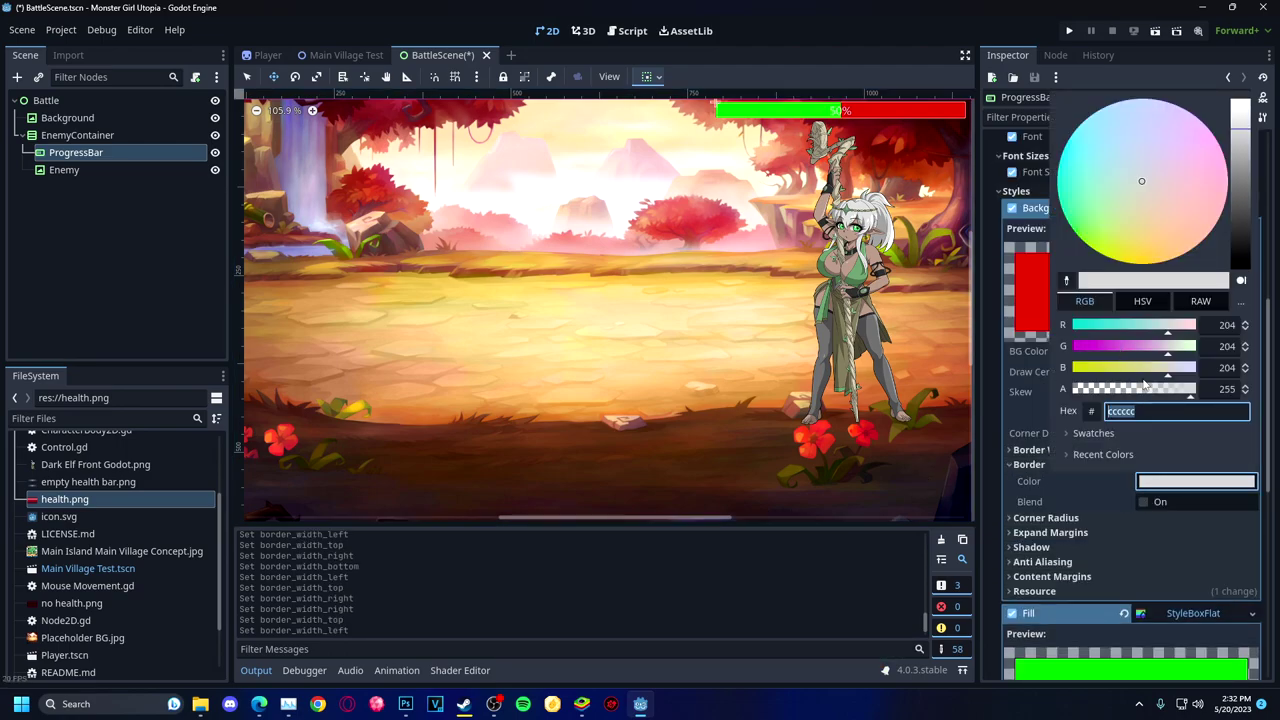
drag(1216, 239, 1145, 444)
click(1145, 449)
text(1)
key(Tab)
text(1)
key(Tab)
text(1)
key(Tab)
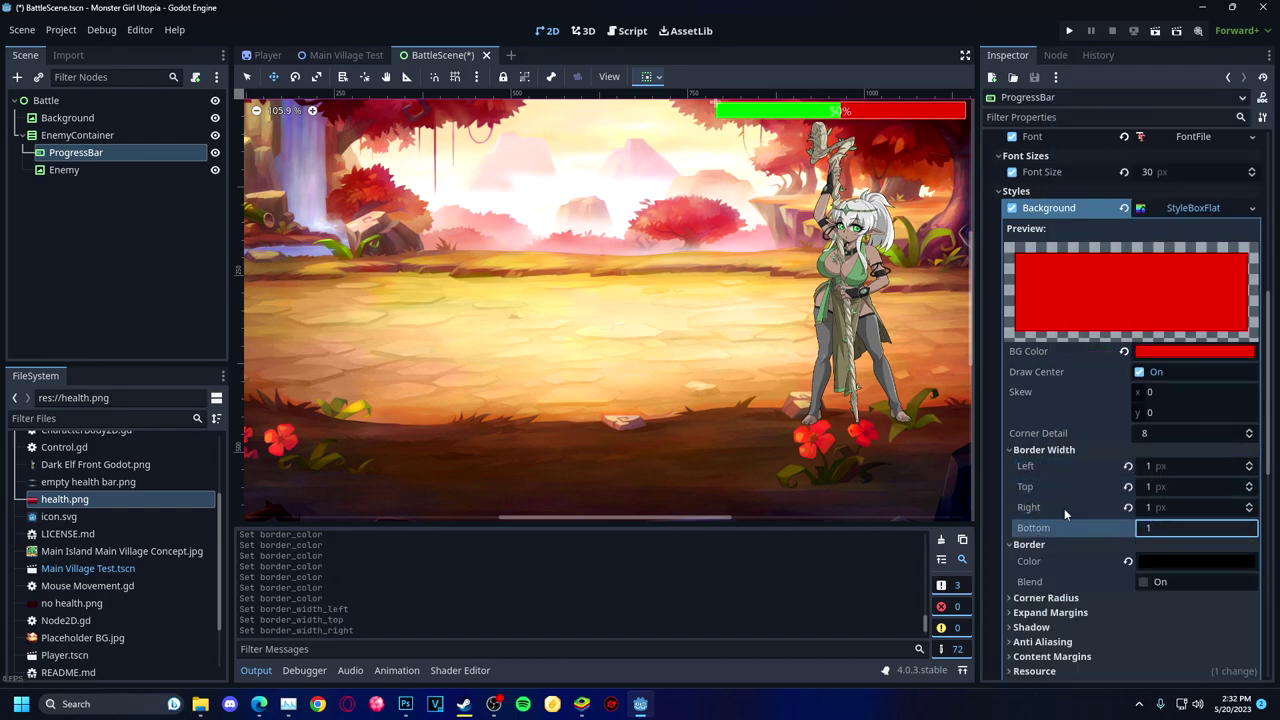
Inspect the fill style's border width fields.
scroll(424, 173, up, 3)
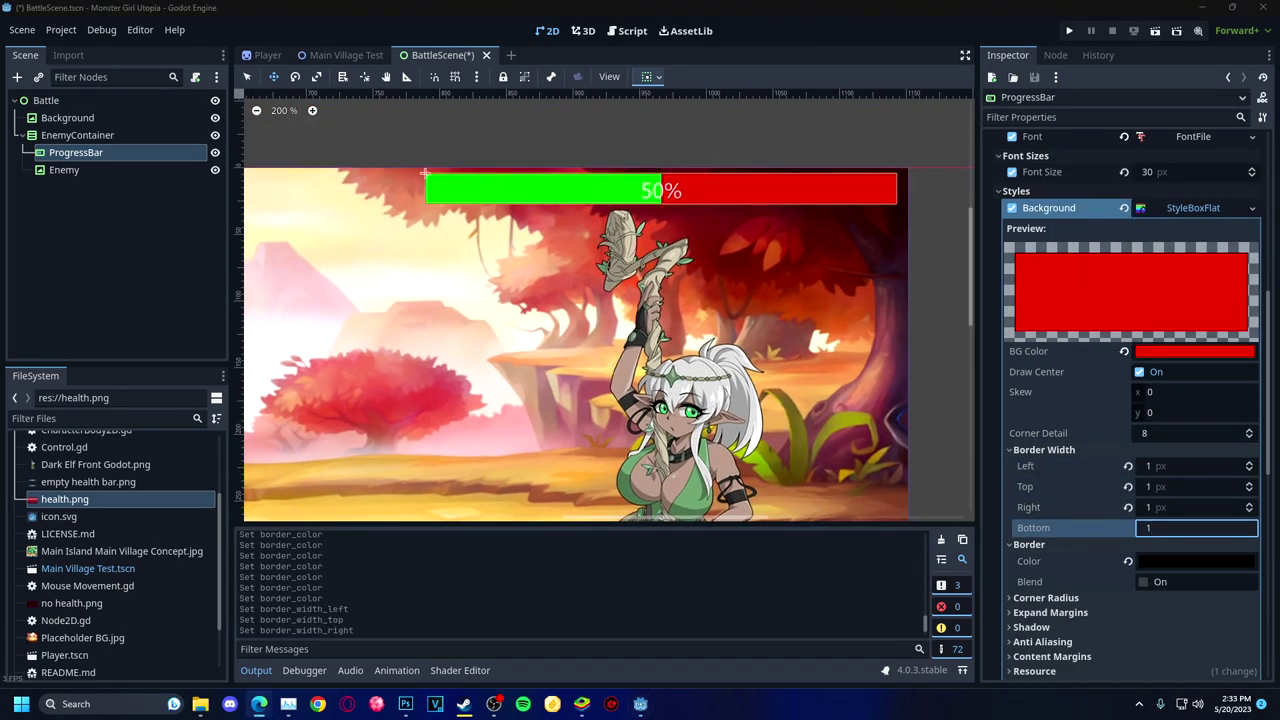
scroll(1039, 405, up, 8)
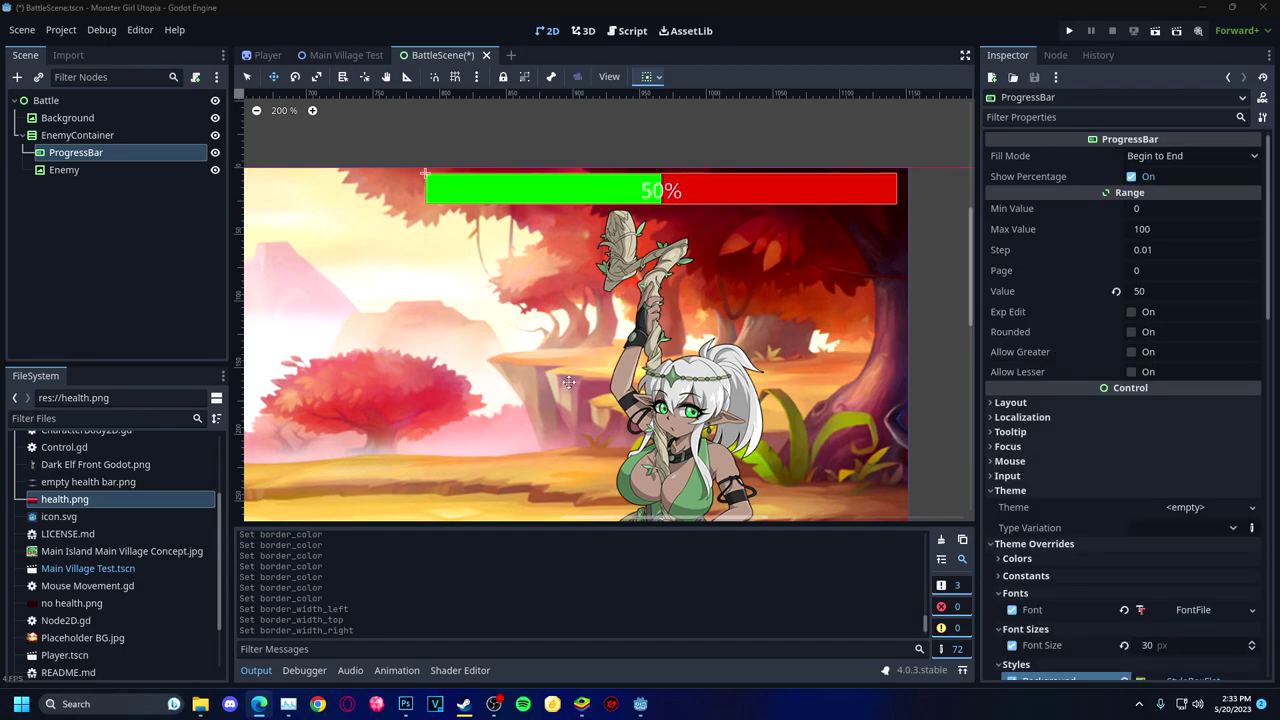
scroll(1082, 536, down, 15)
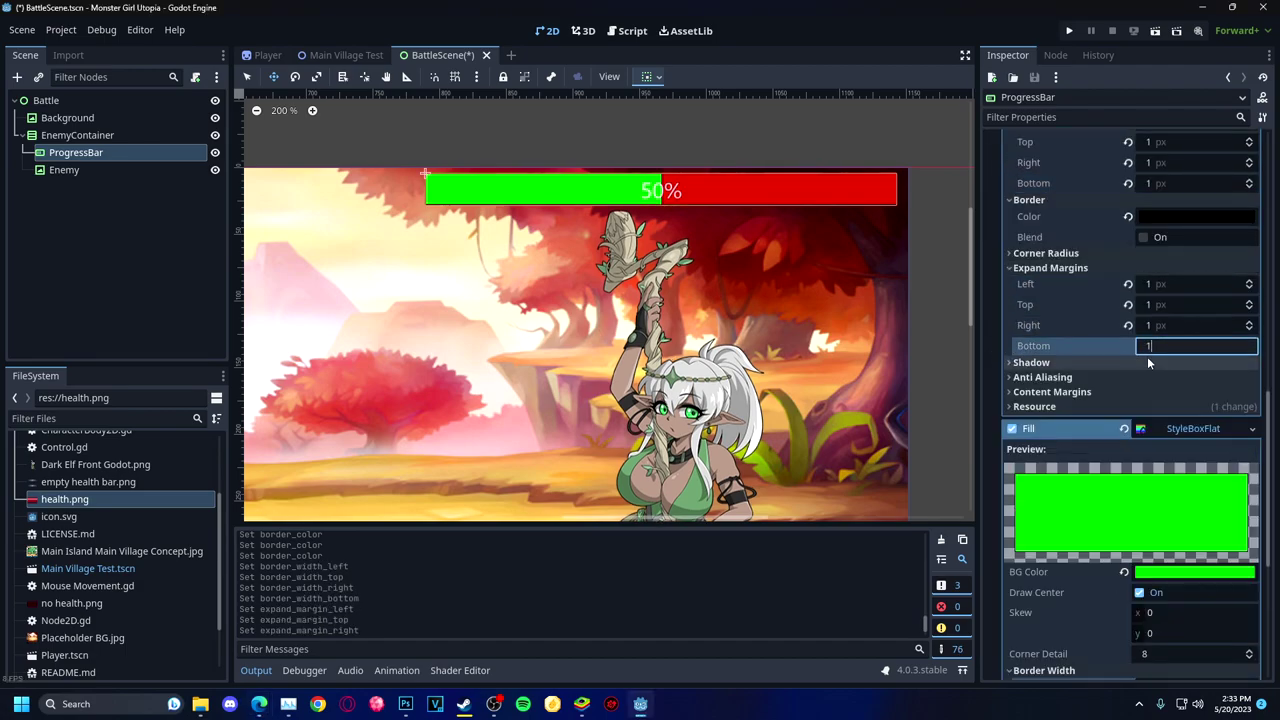
click(1147, 482)
key(Tab)
key(Tab)
key(Tab)
scroll(1164, 344, up, 10)
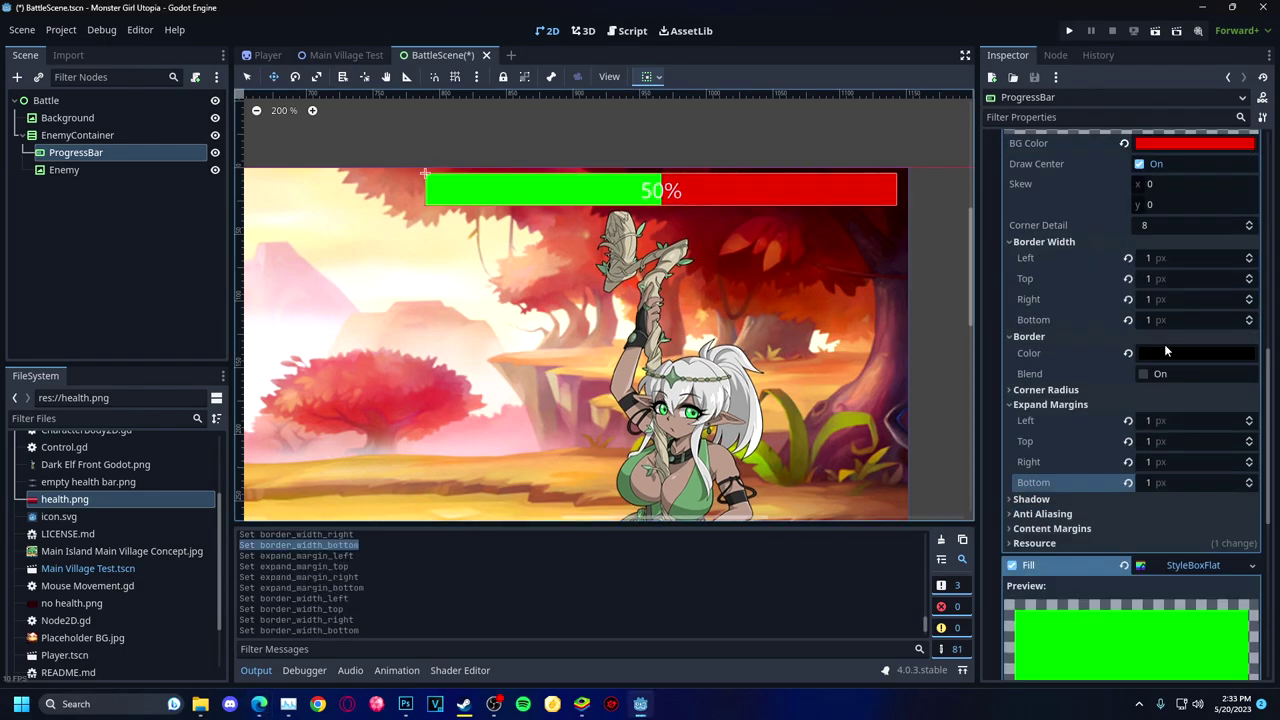
Set the red background's border widths to 2 and its expand margins to 2.
click(1150, 394)
key(2)
key(Tab)
key(2)
key(Tab)
key(2)
Set the background's corner radius values to 1 and its left border width to 2.
key(Tab)
text(2)
click(1195, 557)
key(2)
key(Tab)
key(2)
key(Tab)
key(2)
key(Tab)
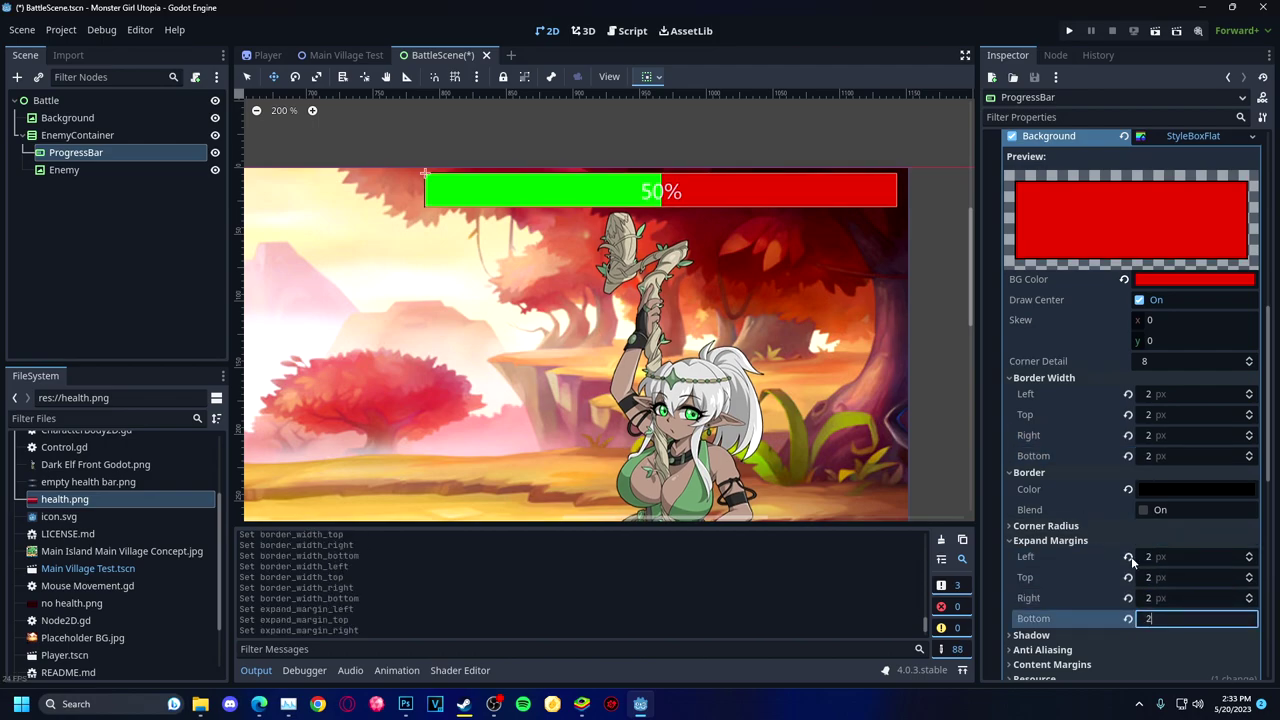
text(2)
scroll(1013, 450, down, 3)
click(1013, 389)
click(1190, 406)
key(1)
key(Tab)
key(1)
key(Tab)
key(1)
key(Tab)
key(1)
key(Tab)
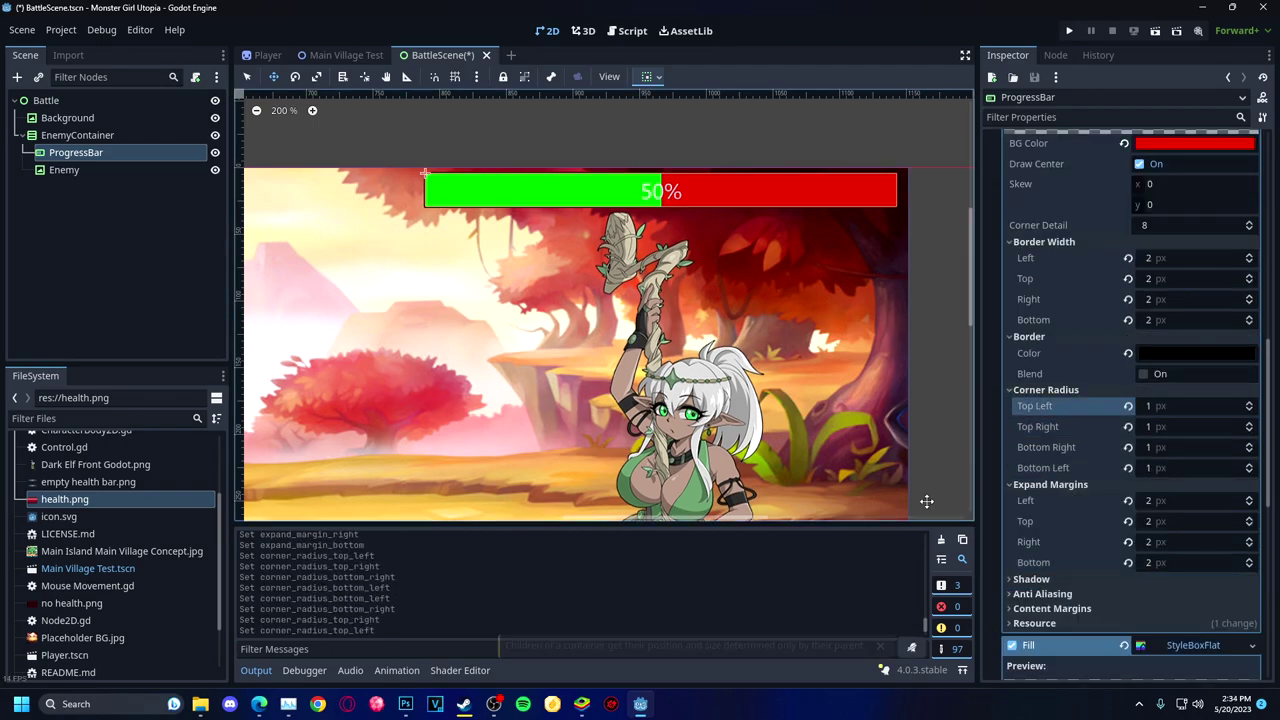
text(1)
key(Tab)
key(1)
key(Tab)
key(1)
key(Tab)
key(1)
key(Tab)
click(1195, 319)
key(1)
key(shift+Tab)
key(1)
key(shift+Tab)
key(1)
key(shift+Tab)
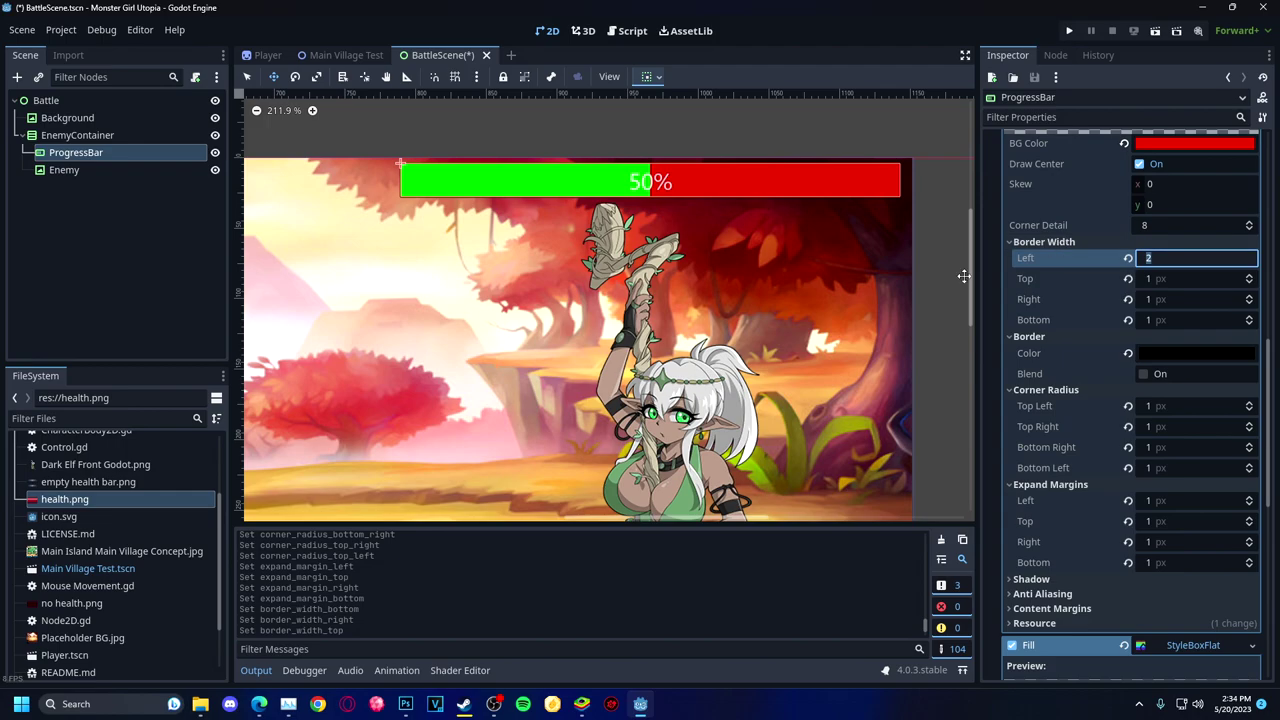
key(2)
key(Tab)
key(2)
key(Tab)
key(2)
key(Tab)
text(2)
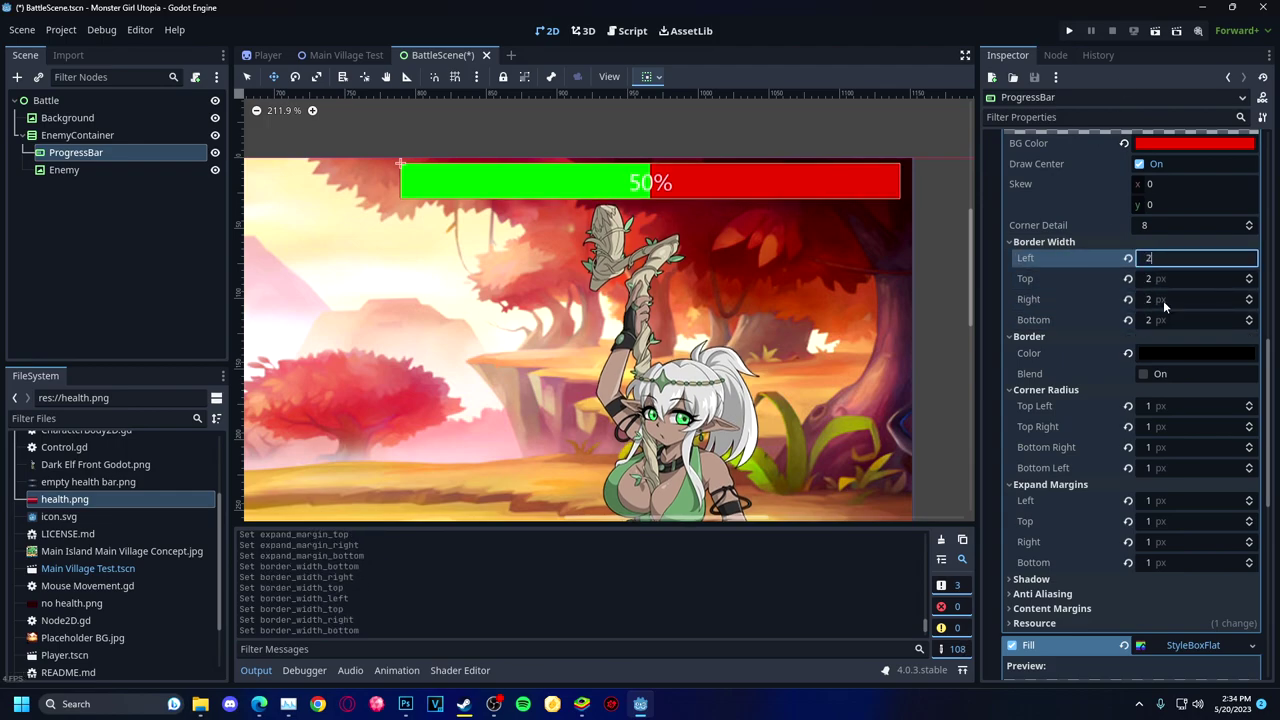
Toggle border blending on and back off, then collapse the corner radius settings.
scroll(839, 283, down, 2)
click(1143, 374)
click(1143, 374)
click(1140, 390)
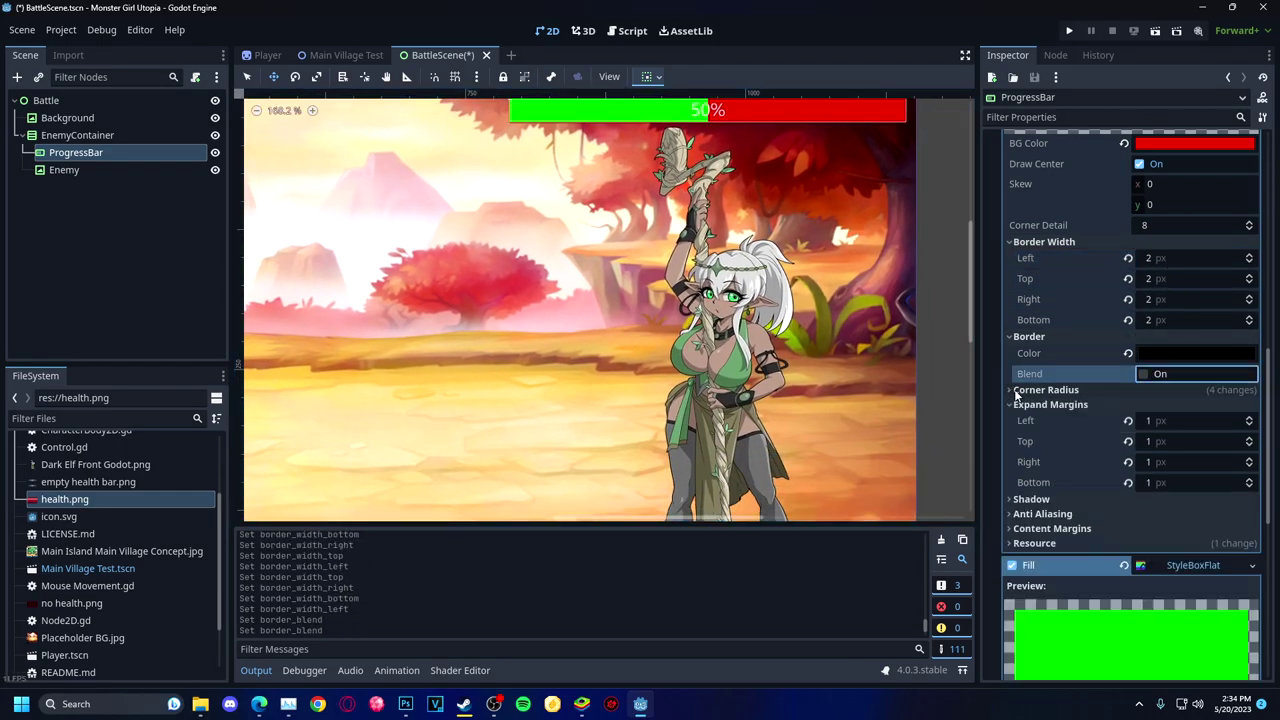
scroll(1085, 331, up, 3)
scroll(857, 314, up, 2)
scroll(1114, 432, down, 5)
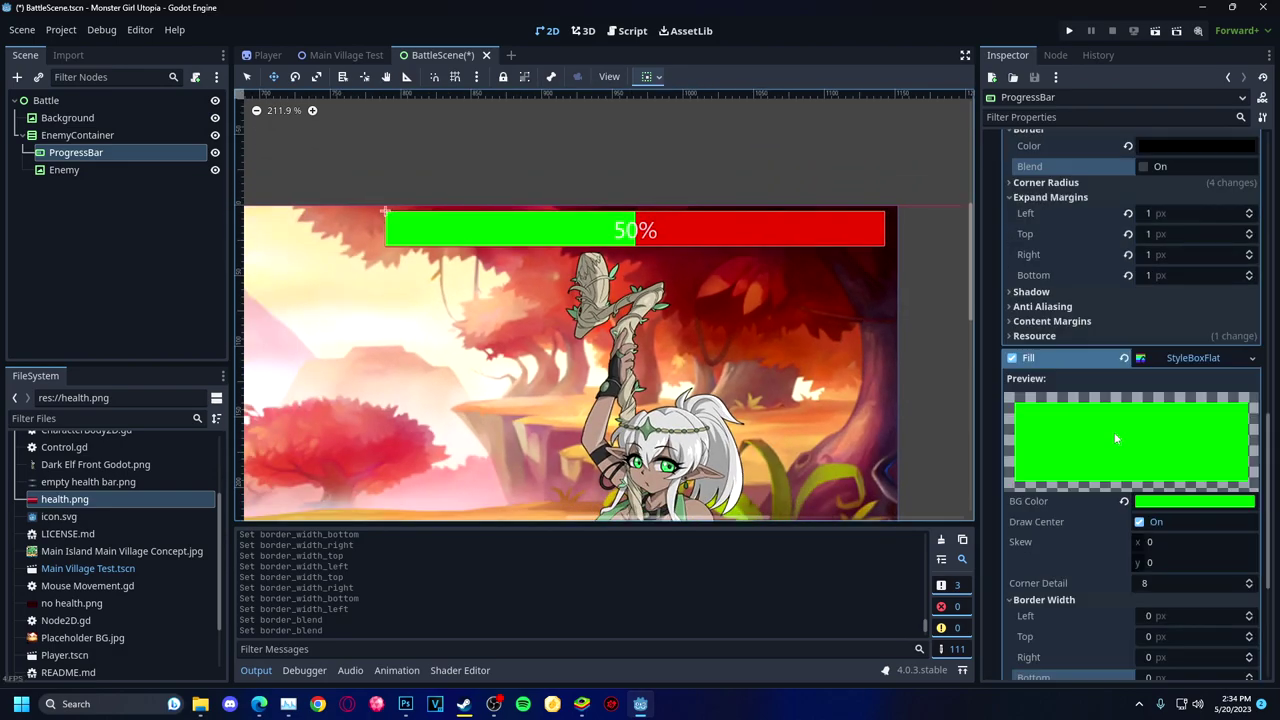
Give the green fill expand margins of 1 and 1 px borders, right border 0.
click(1028, 520)
click(1190, 534)
key(1)
key(Tab)
key(1)
key(Tab)
key(1)
key(Tab)
key(1)
click(1029, 490)
click(1190, 411)
key(1)
key(Tab)
key(1)
key(Tab)
key(1)
key(Tab)
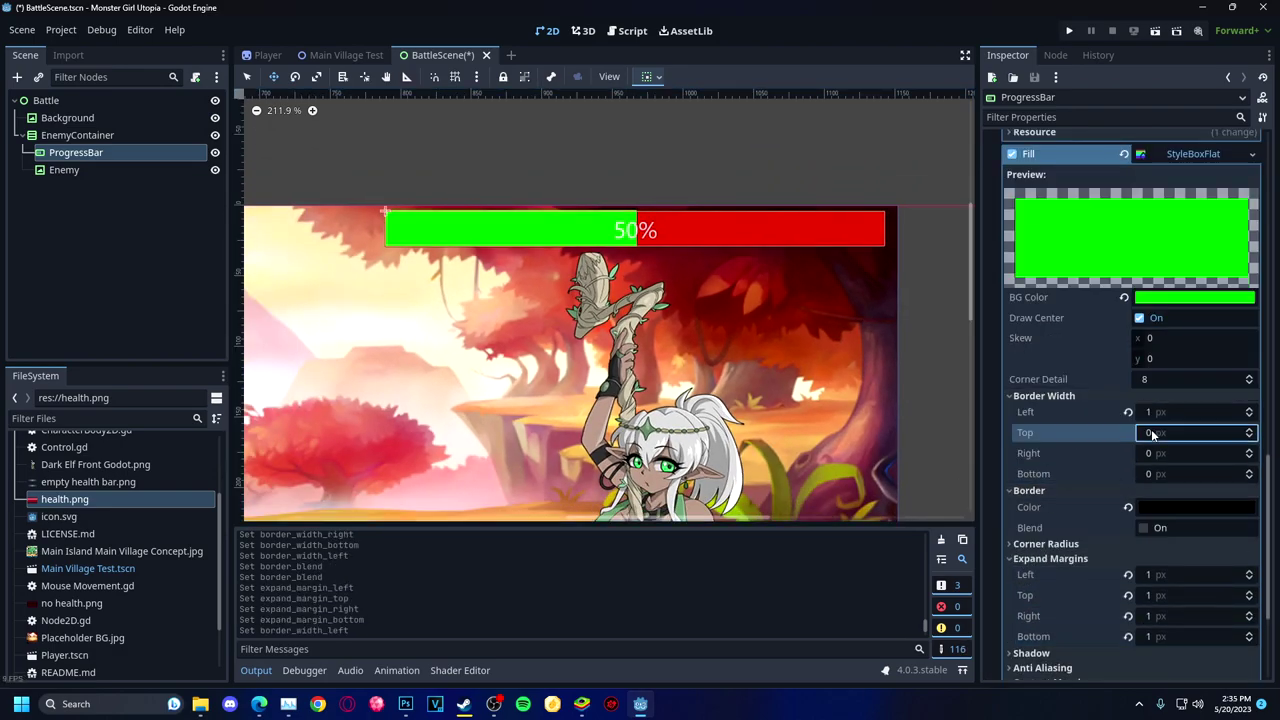
text(1)
key(shift+Tab)
text(0)
key(Return)
Save and run BattleScene to check the enemy health bar.
scroll(529, 325, up, 3)
scroll(731, 247, down, 4)
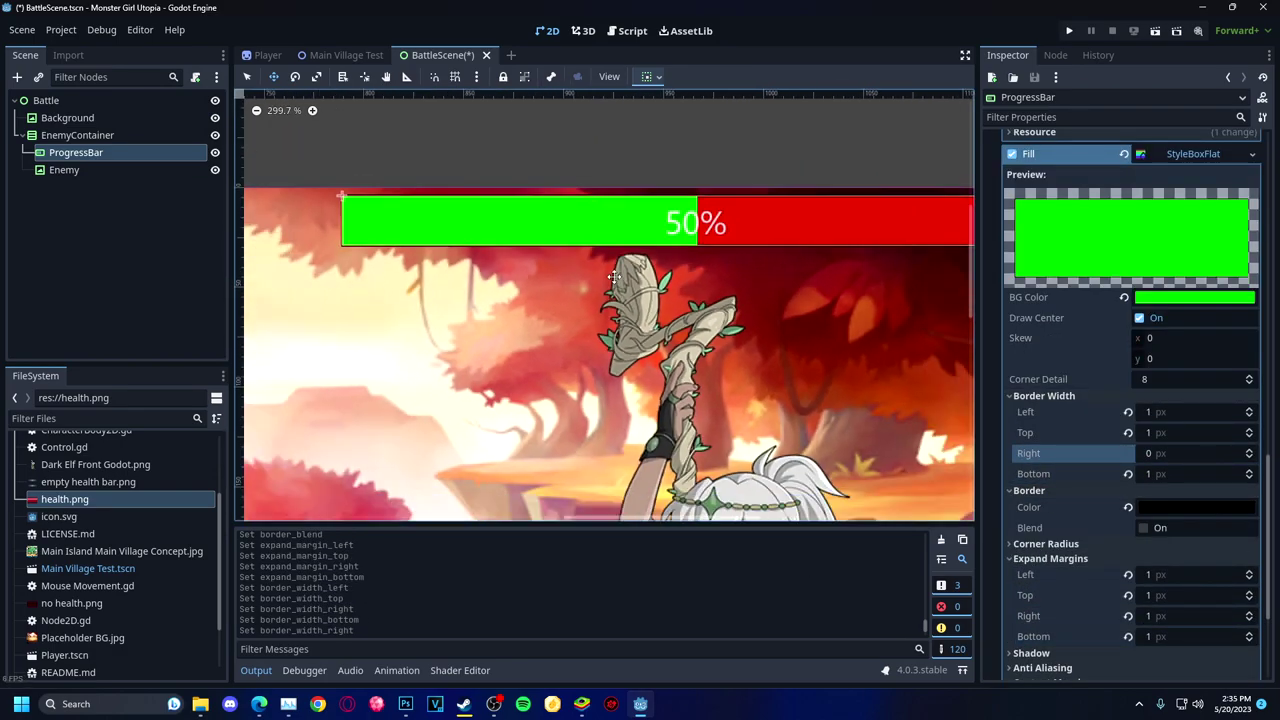
scroll(731, 247, down, 3)
scroll(1092, 337, up, 10)
scroll(1032, 461, down, 3)
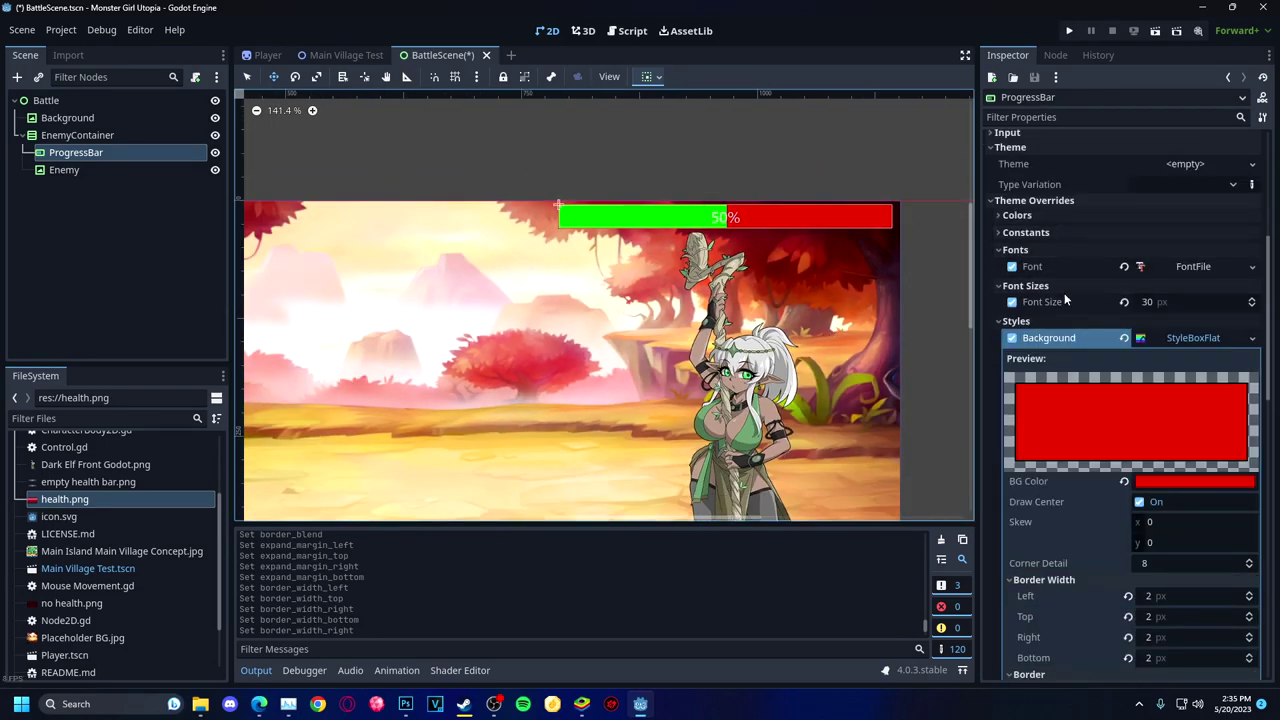
scroll(1051, 303, down, 8)
scroll(1051, 303, up, 5)
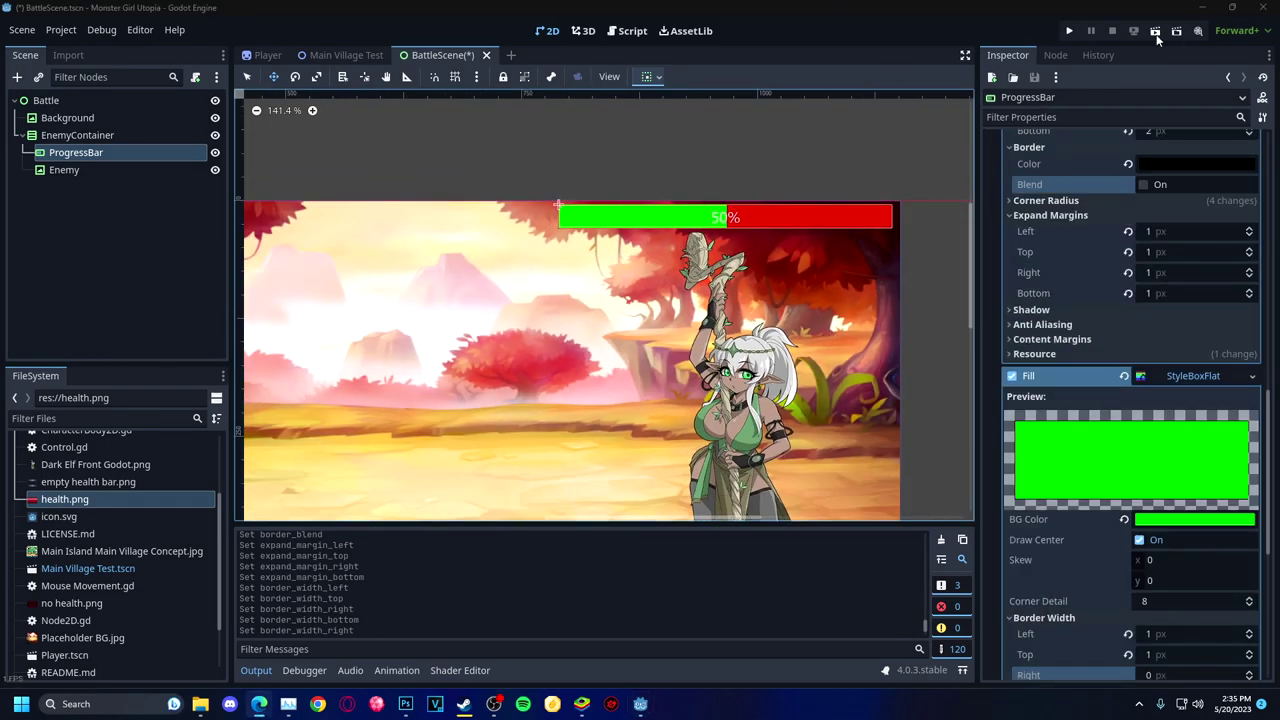
click(1155, 31)
After closing the test run, turn off the enemy bar's Show Percentage and set its Step to 1.
click(1009, 118)
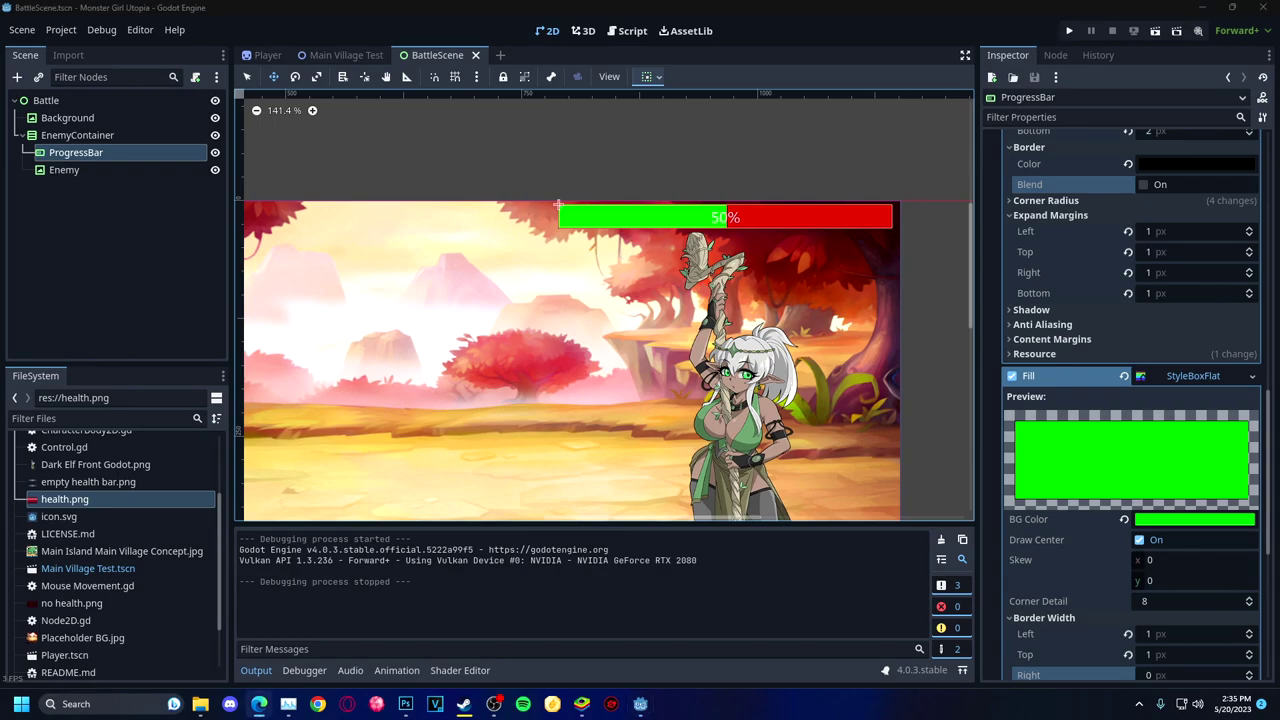
scroll(1134, 380, up, 15)
click(1132, 176)
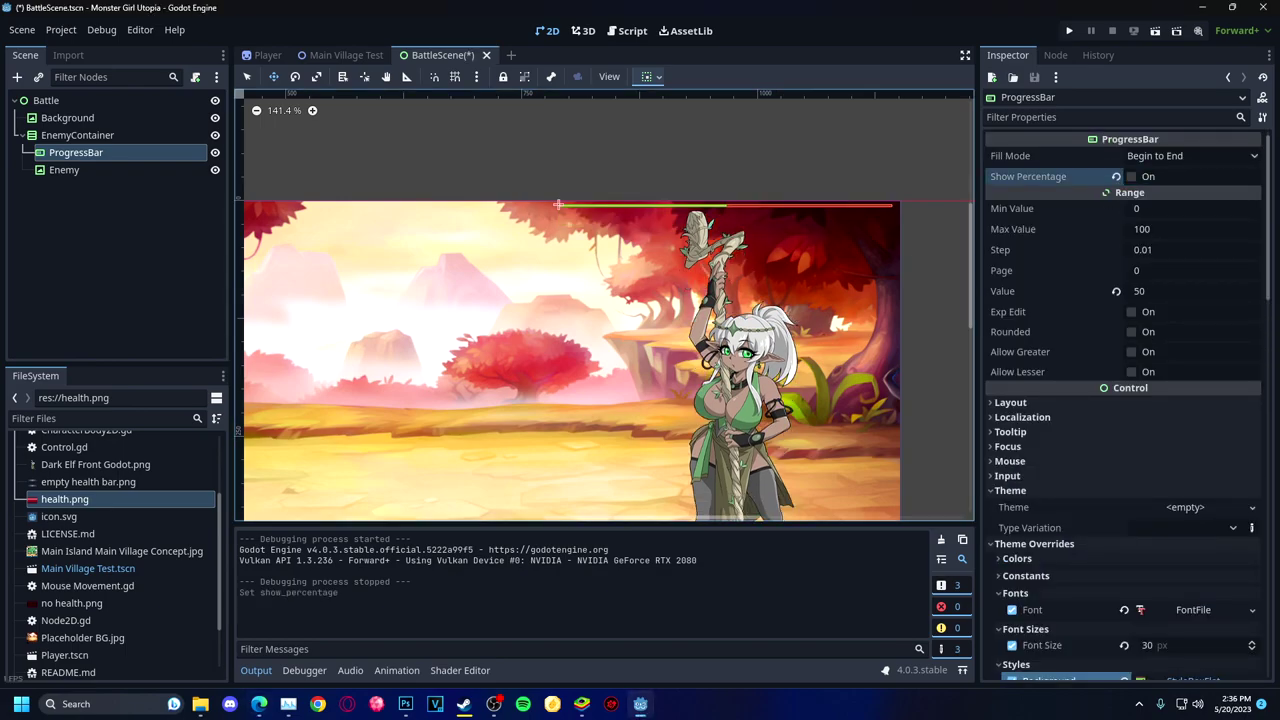
click(1180, 250)
text(1)
click(1010, 402)
key(Return)
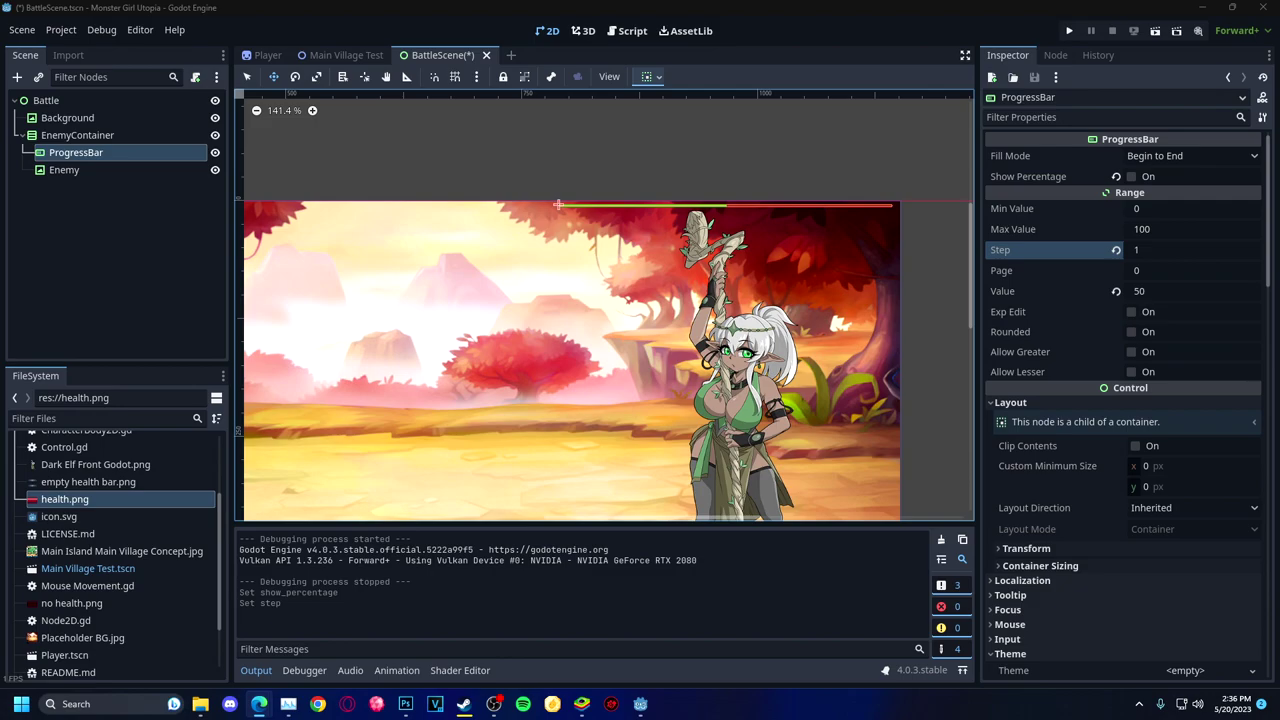
scroll(1120, 400, down, 10)
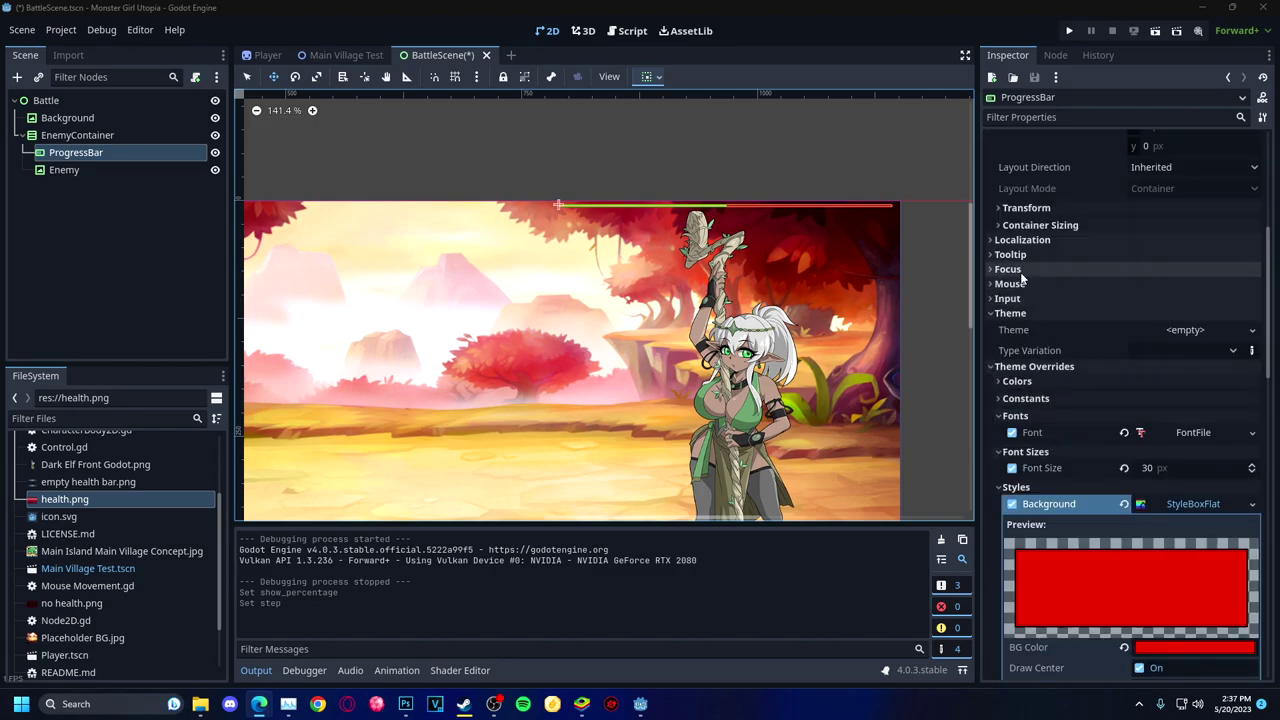
scroll(1130, 476, down, 15)
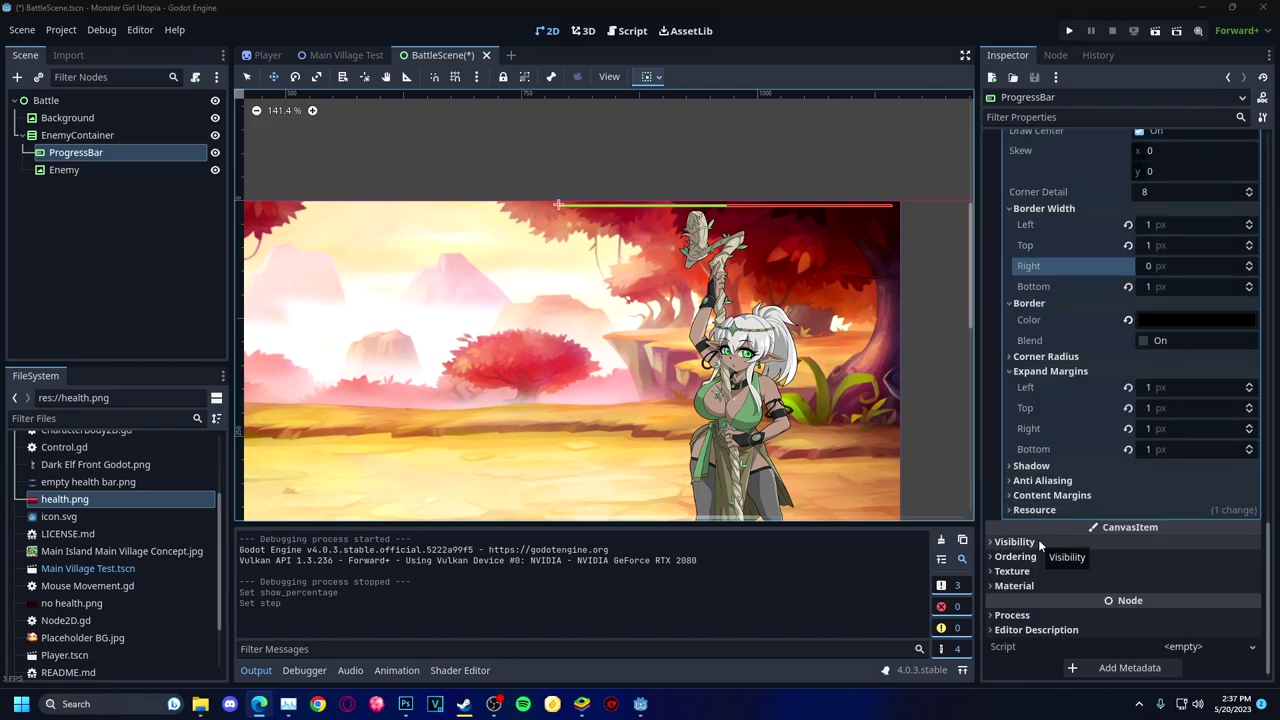
scroll(1116, 378, up, 10)
scroll(1039, 420, down, 4)
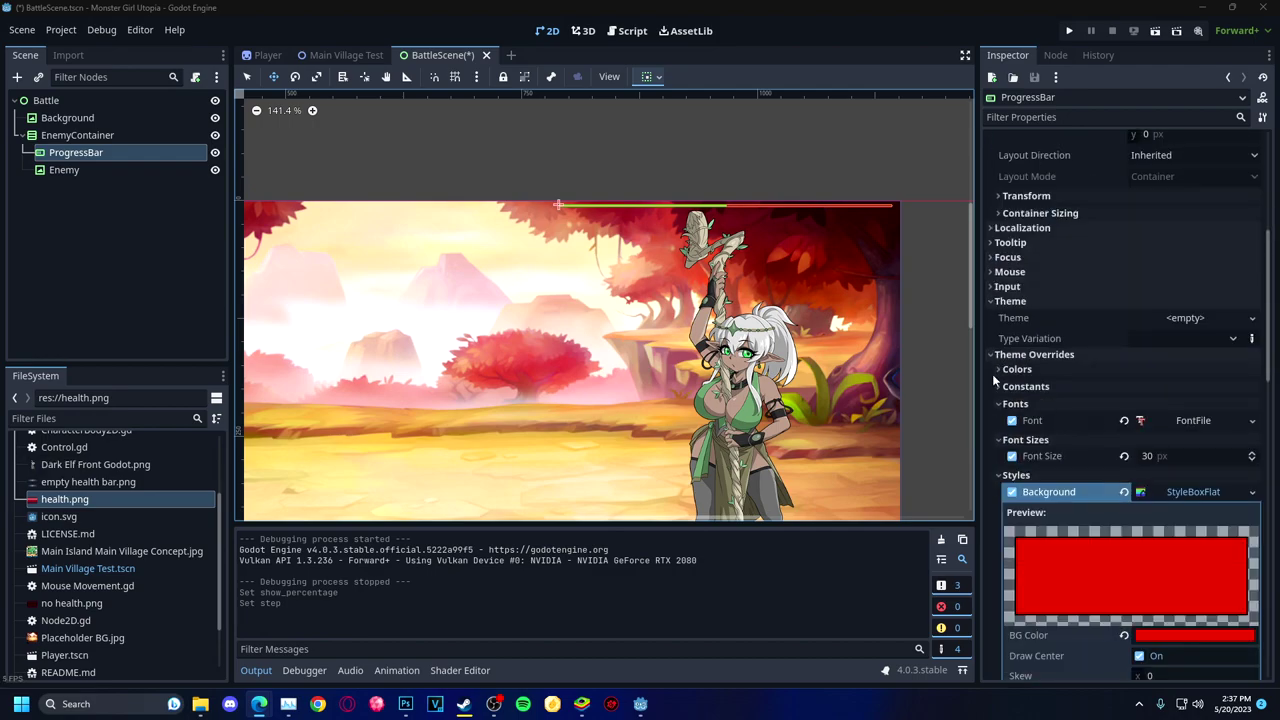
scroll(1039, 420, up, 8)
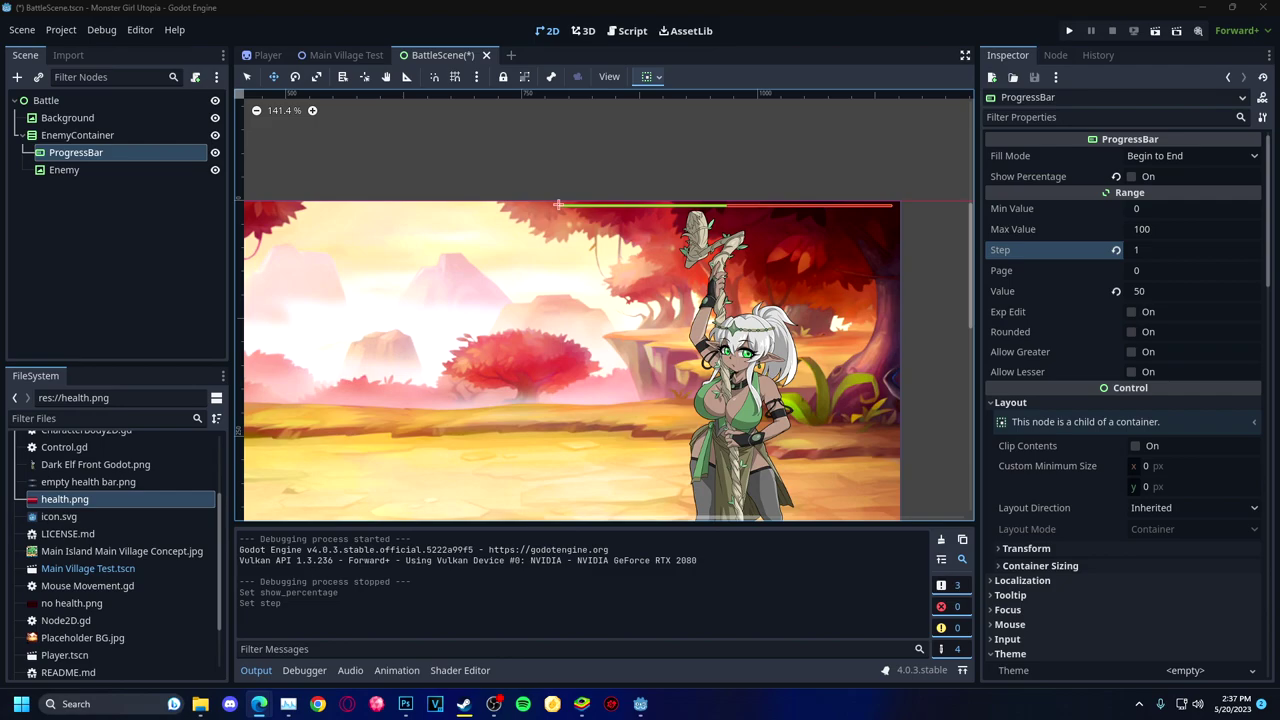
scroll(1098, 395, down, 2)
scroll(1098, 395, up, 2)
click(1010, 402)
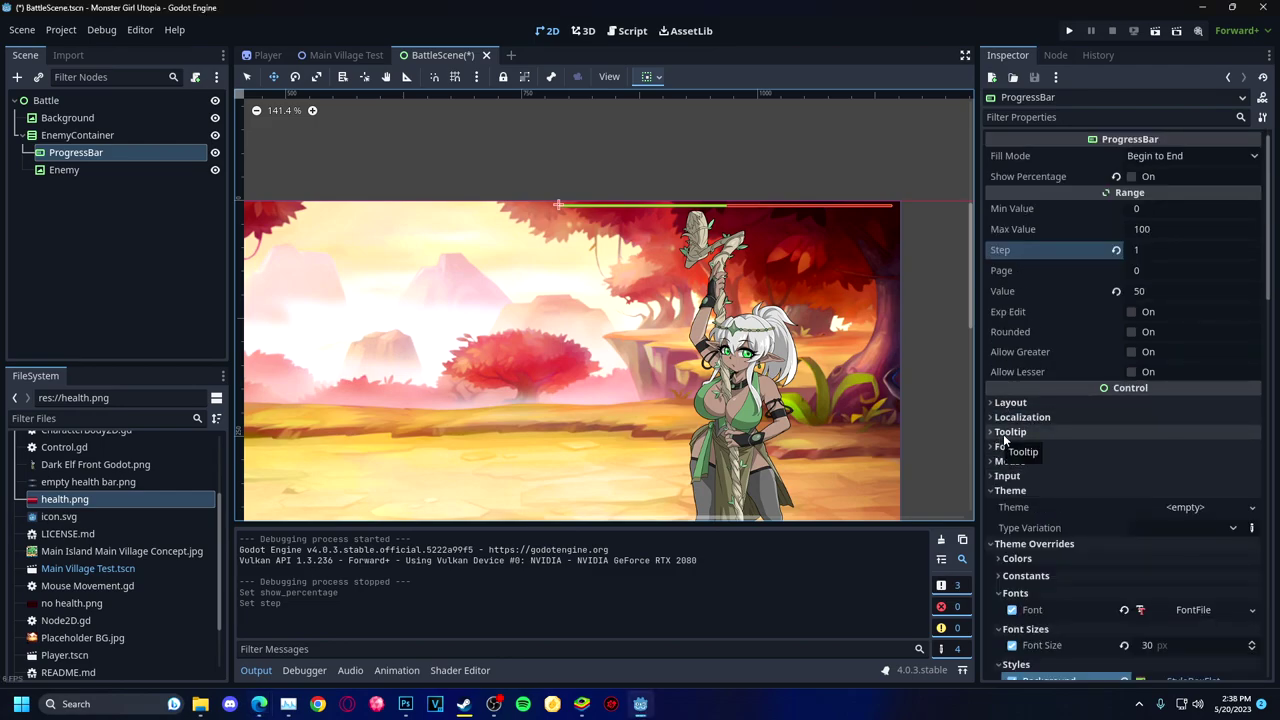
scroll(1003, 434, down, 3)
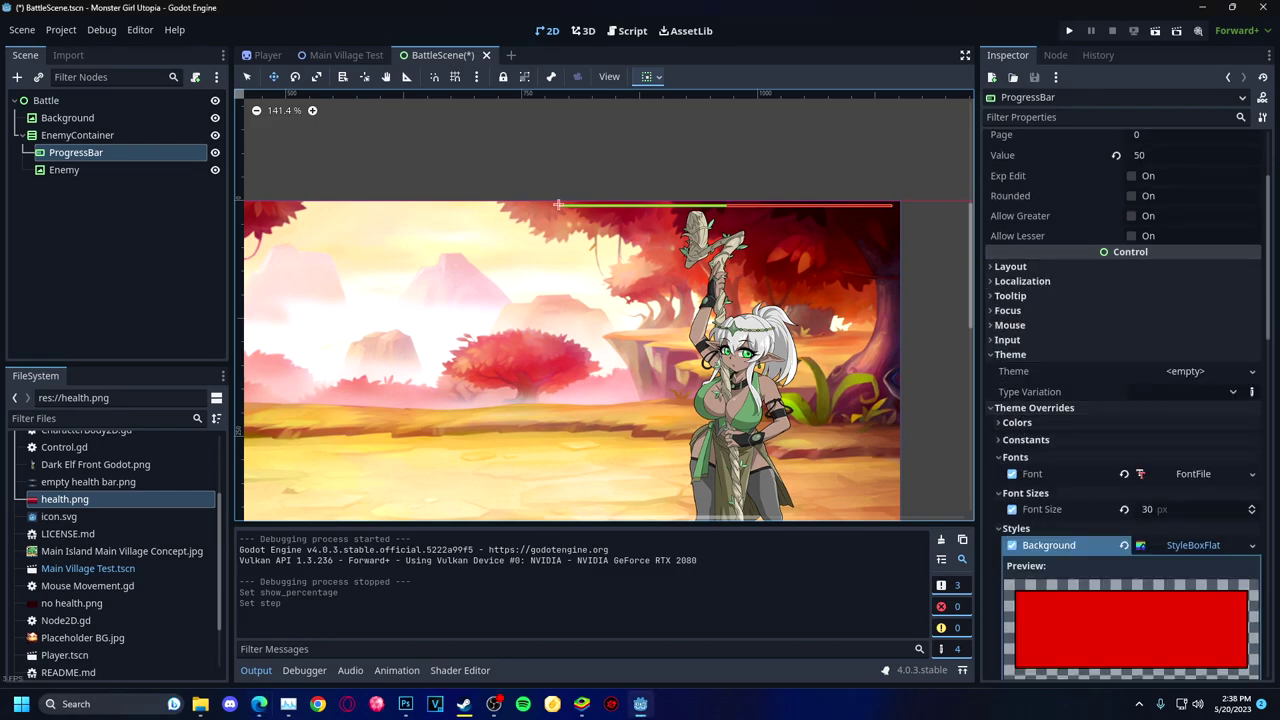
click(1012, 267)
scroll(1144, 541, down, 8)
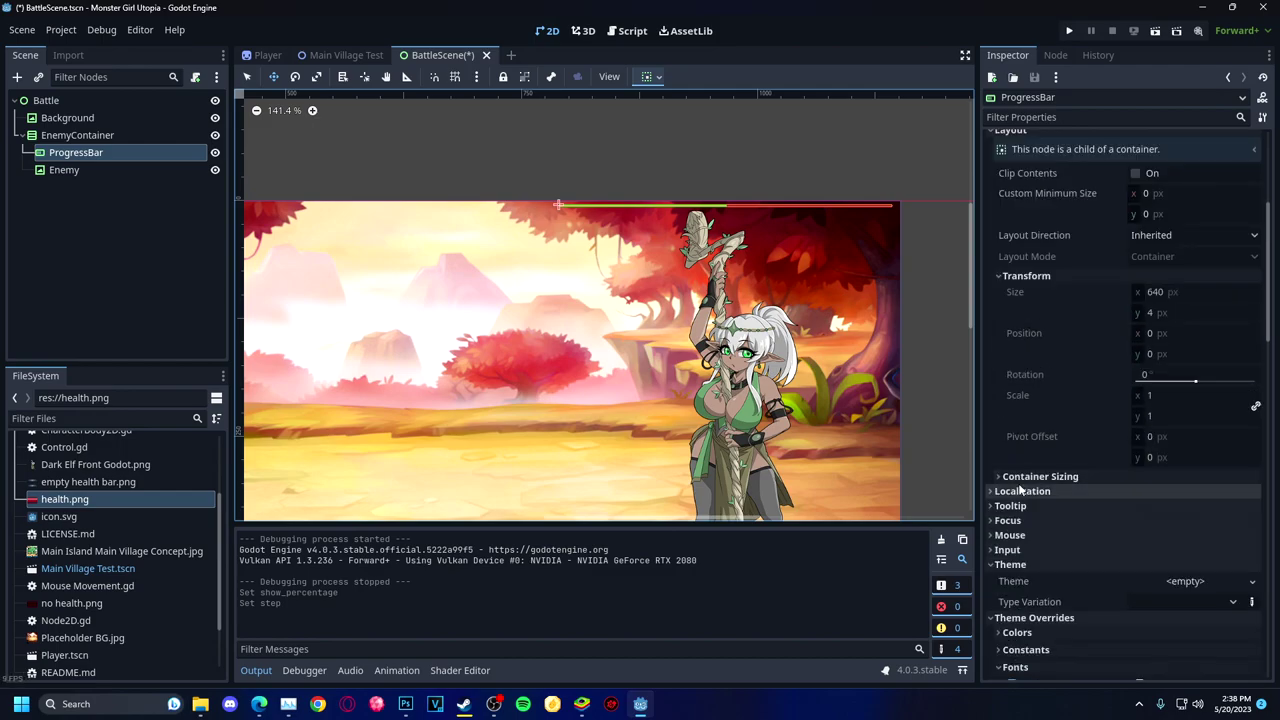
scroll(1038, 366, up, 10)
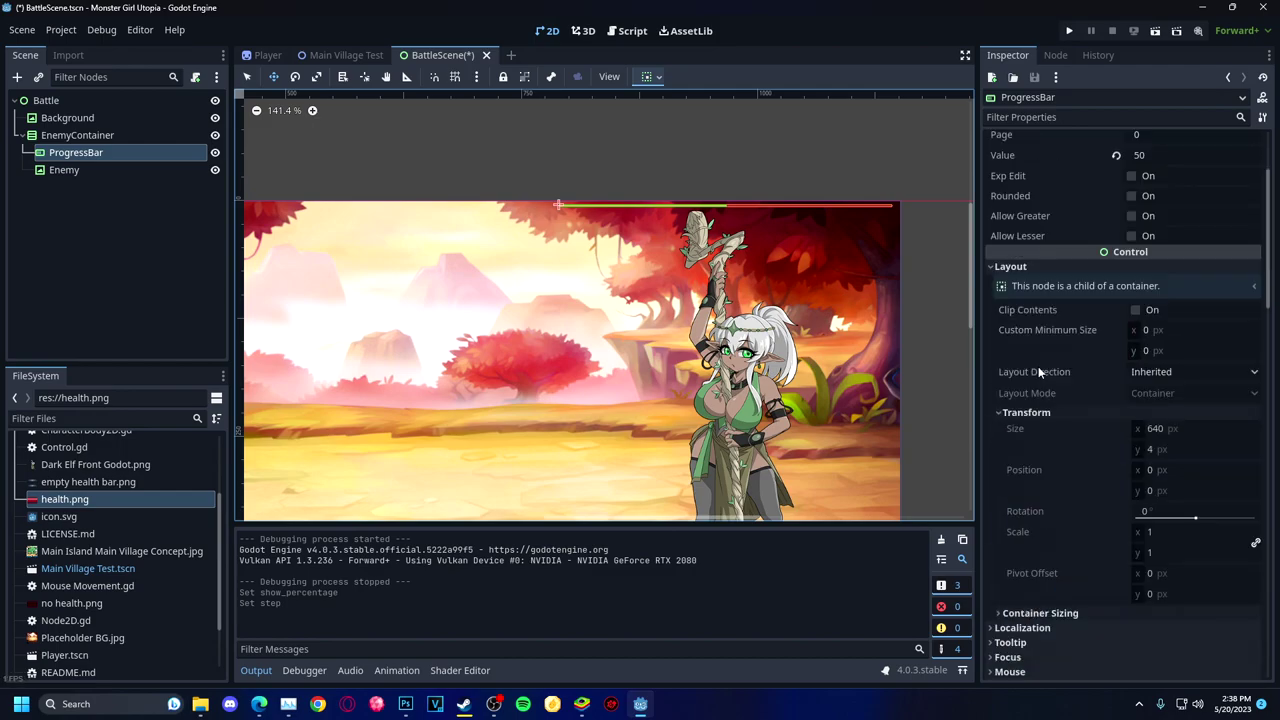
click(1110, 117)
text(rect)
click(1116, 202)
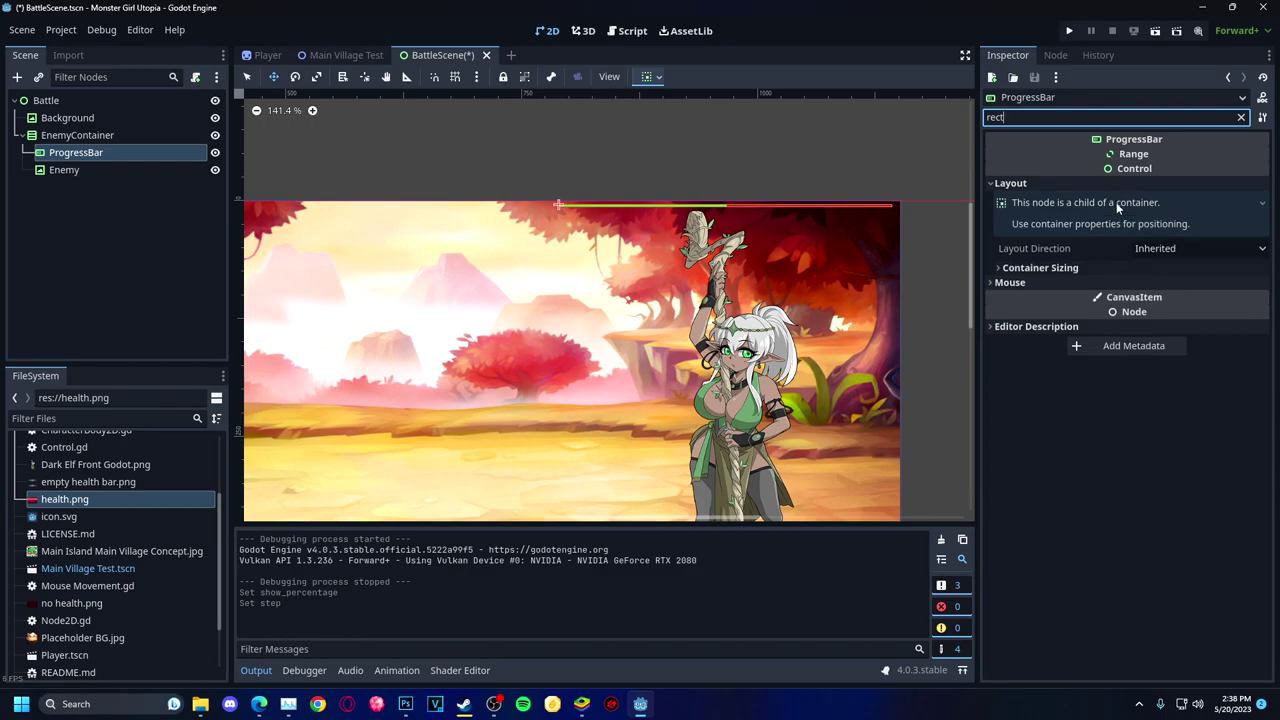
click(1142, 267)
drag(1146, 291, 1136, 365)
key(BackSpace)
key(BackSpace)
click(1128, 316)
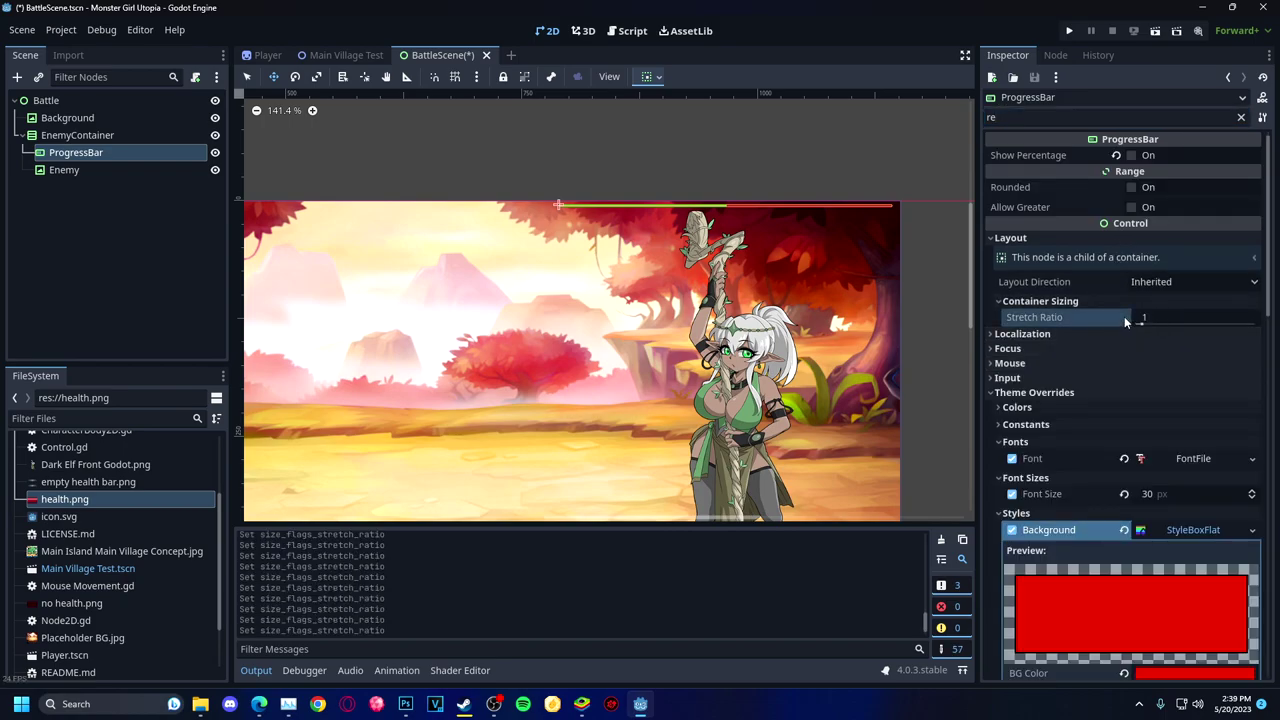
click(834, 171)
key(alt+Tab)
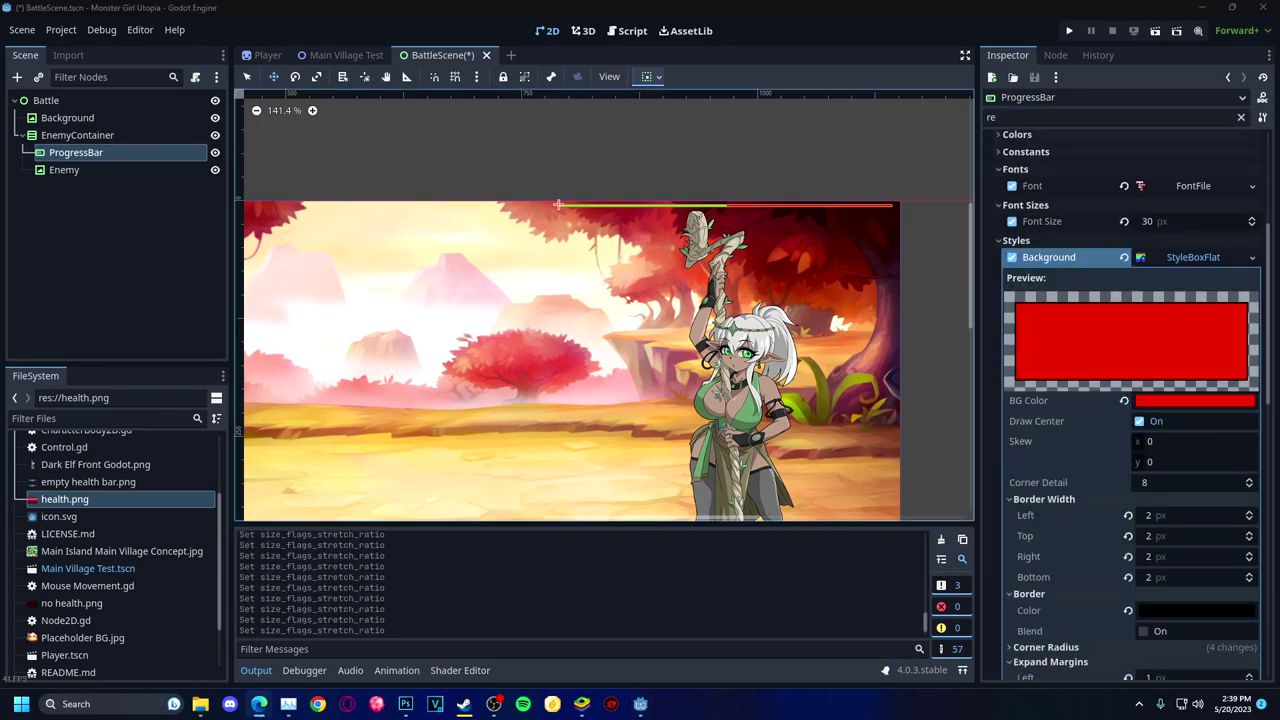
Add a Label child node under the ProgressBar.
key(ctrl+a)
text(label)
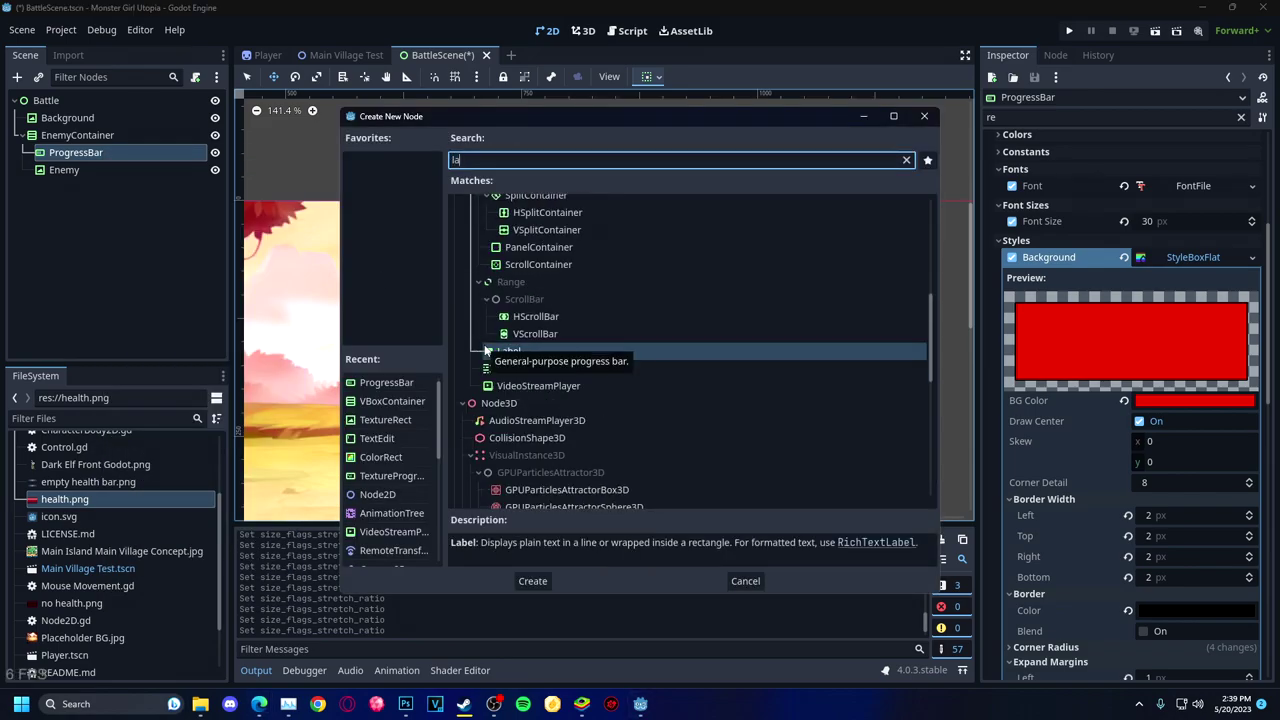
key(Return)
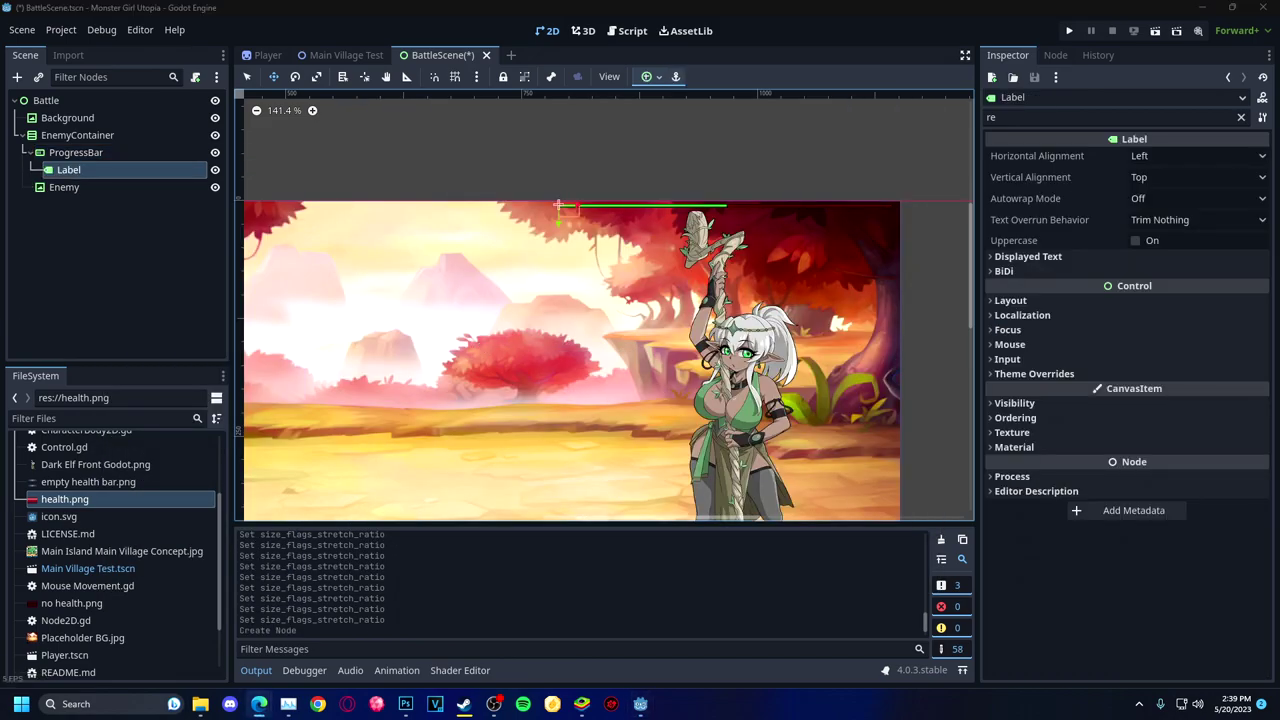
click(646, 77)
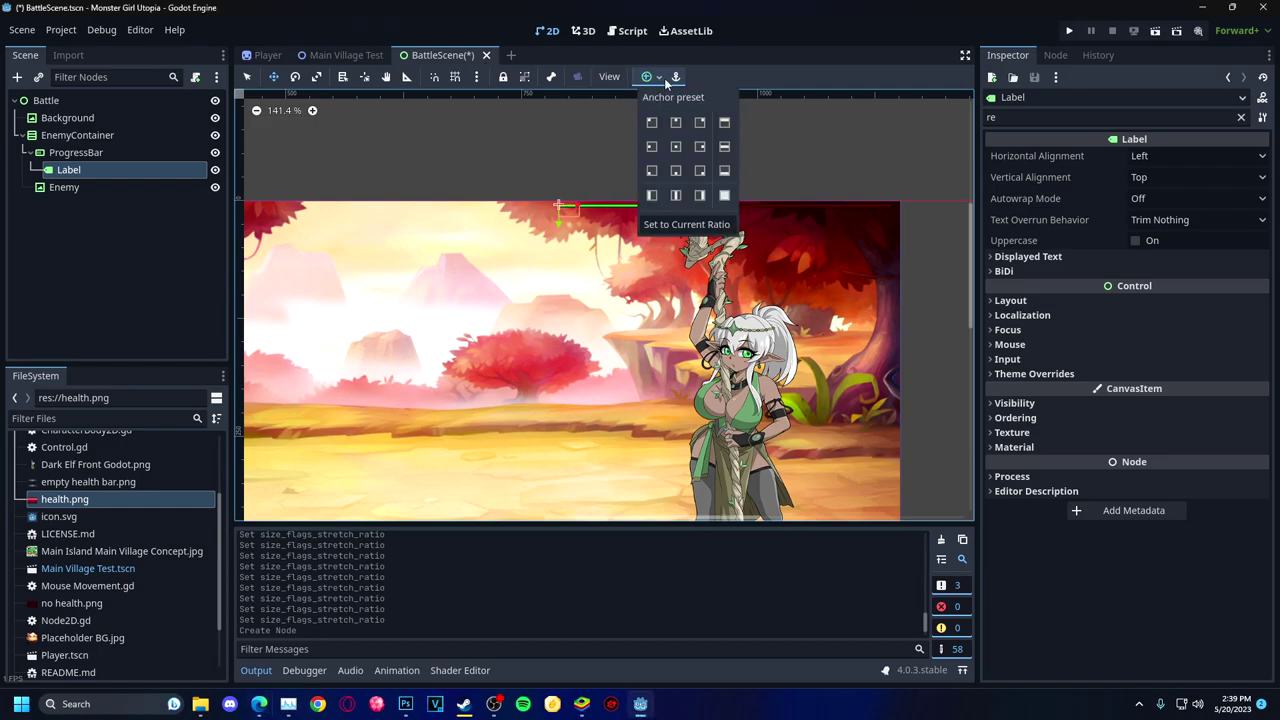
click(643, 80)
click(609, 77)
click(652, 79)
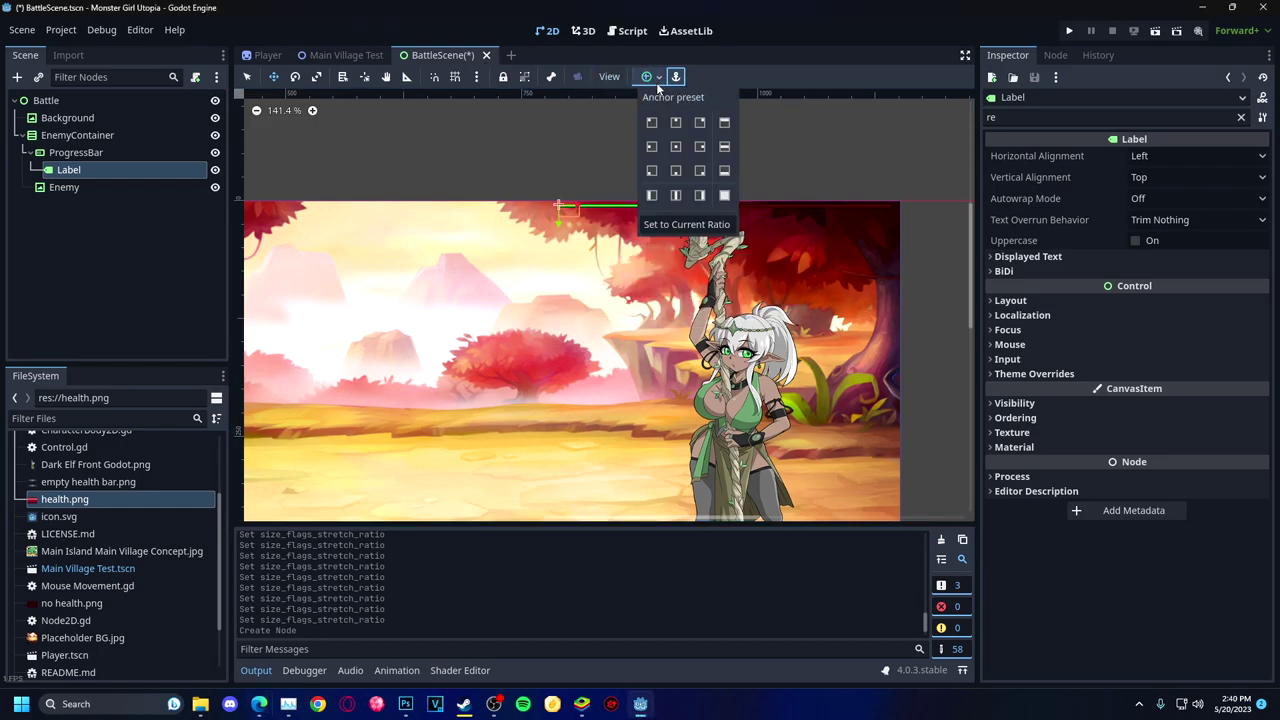
Delete that Label and re-create it under the ProgressBar from the scene tree menu.
key(Delete)
key(ctrl+a)
key(Escape)
right_click(124, 155)
click(190, 169)
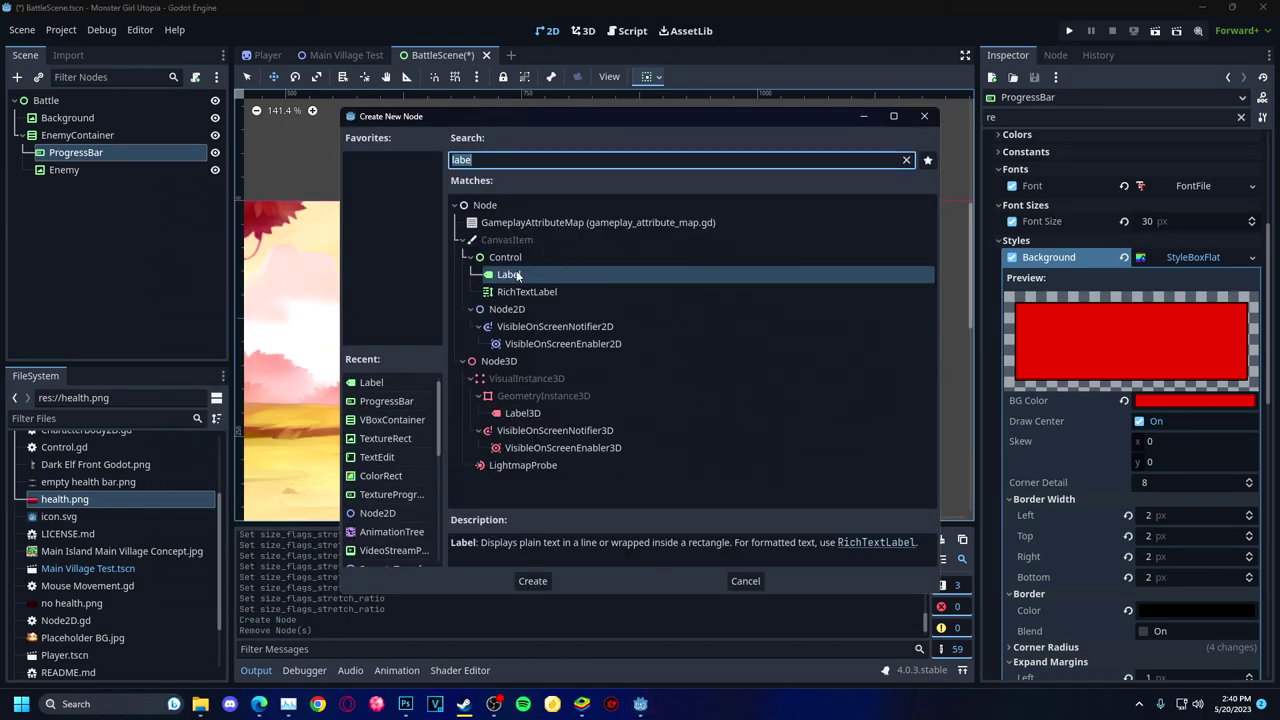
key(Return)
Apply the Full Rect anchor preset to the Label, keeping horizontal alignment Left.
click(646, 77)
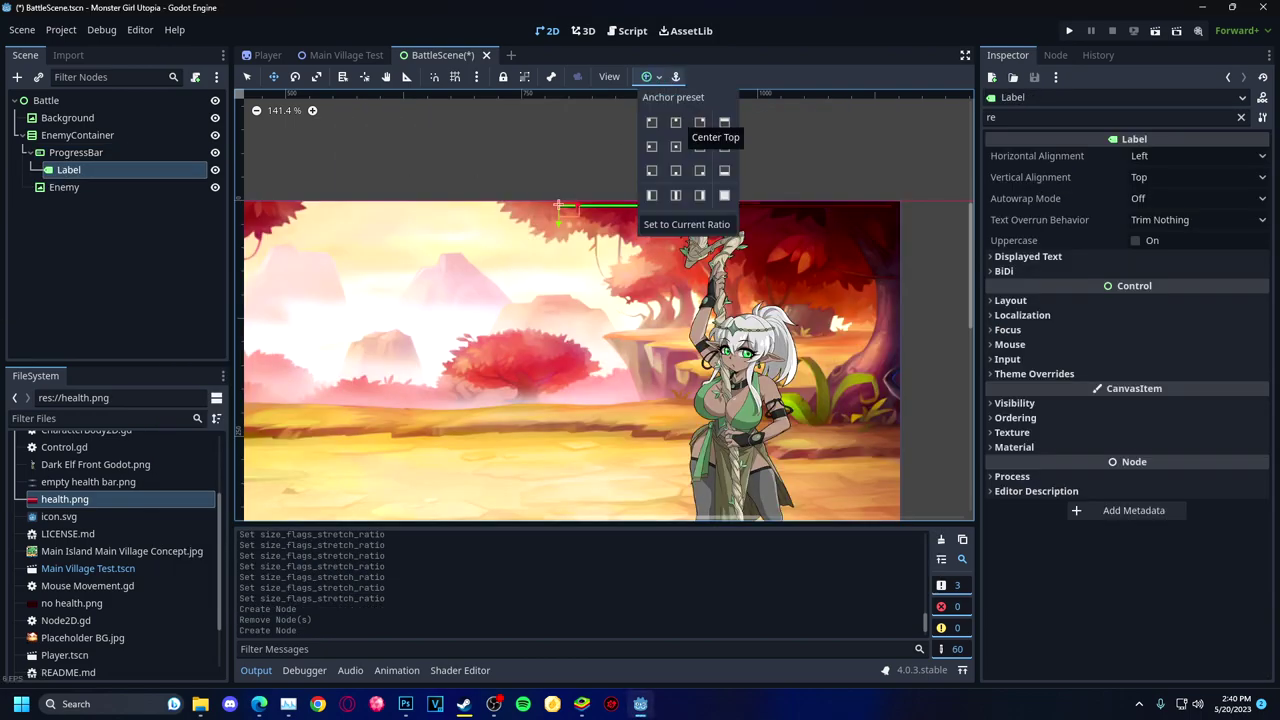
click(724, 196)
click(1195, 156)
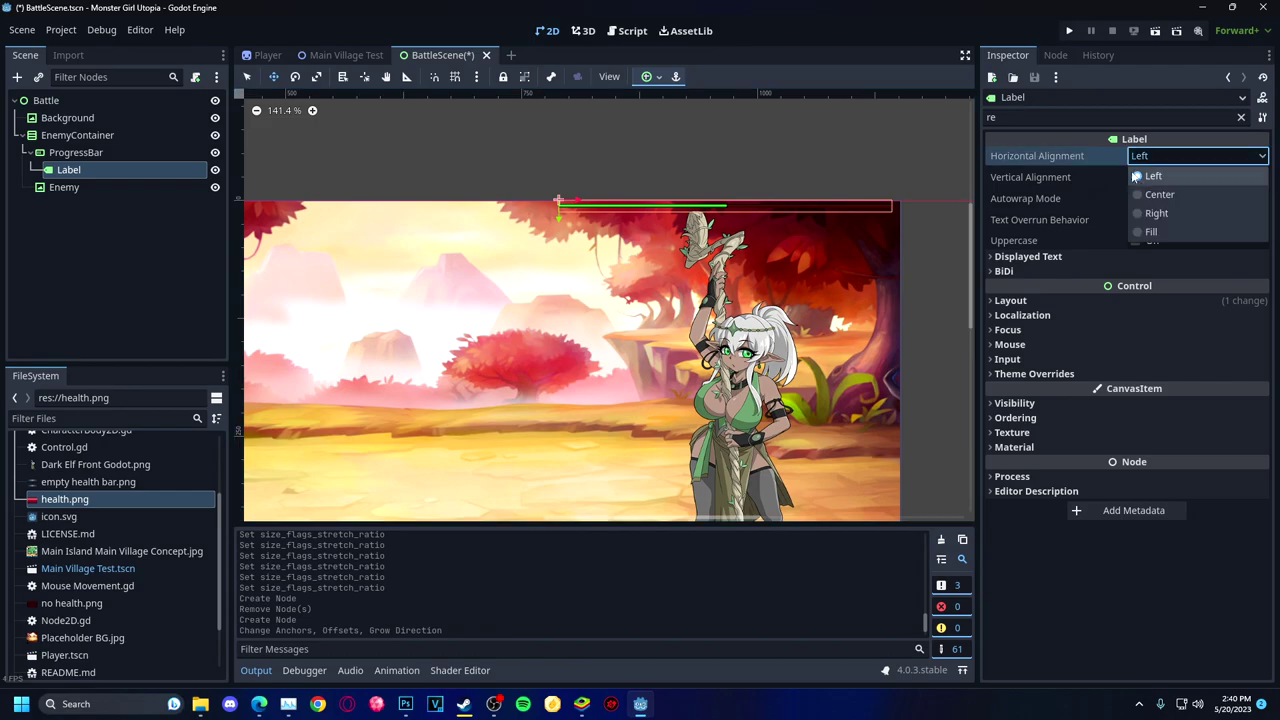
click(1150, 174)
Review the ProgressBar's properties, leaving its layout direction at Inherited.
click(76, 152)
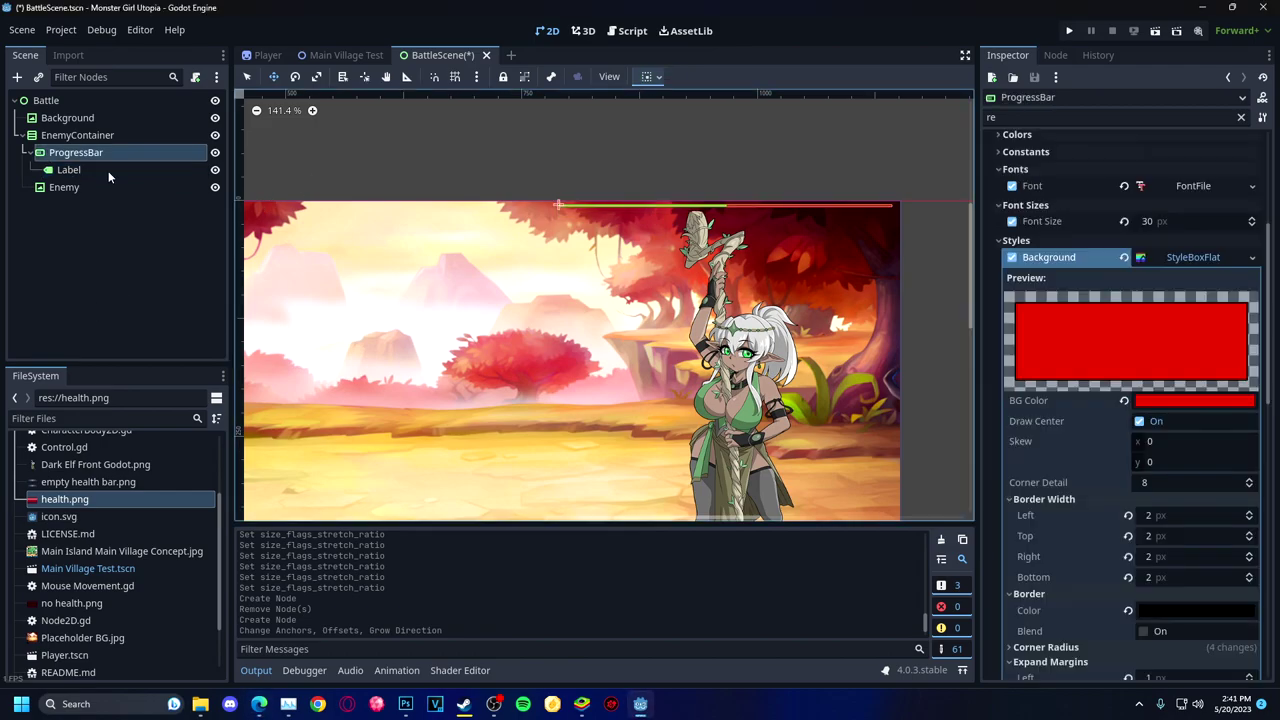
scroll(1100, 300, down, 3)
click(1023, 221)
click(1023, 221)
scroll(1023, 228, up, 2)
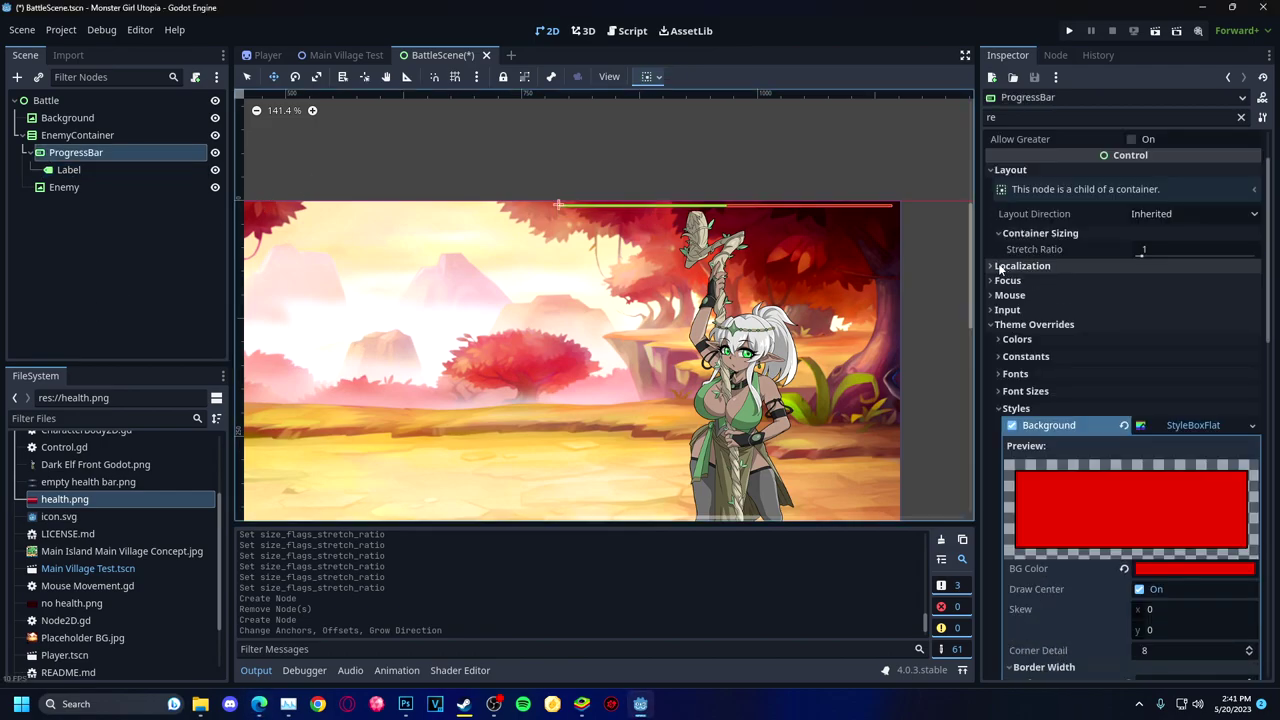
click(1190, 213)
click(1170, 271)
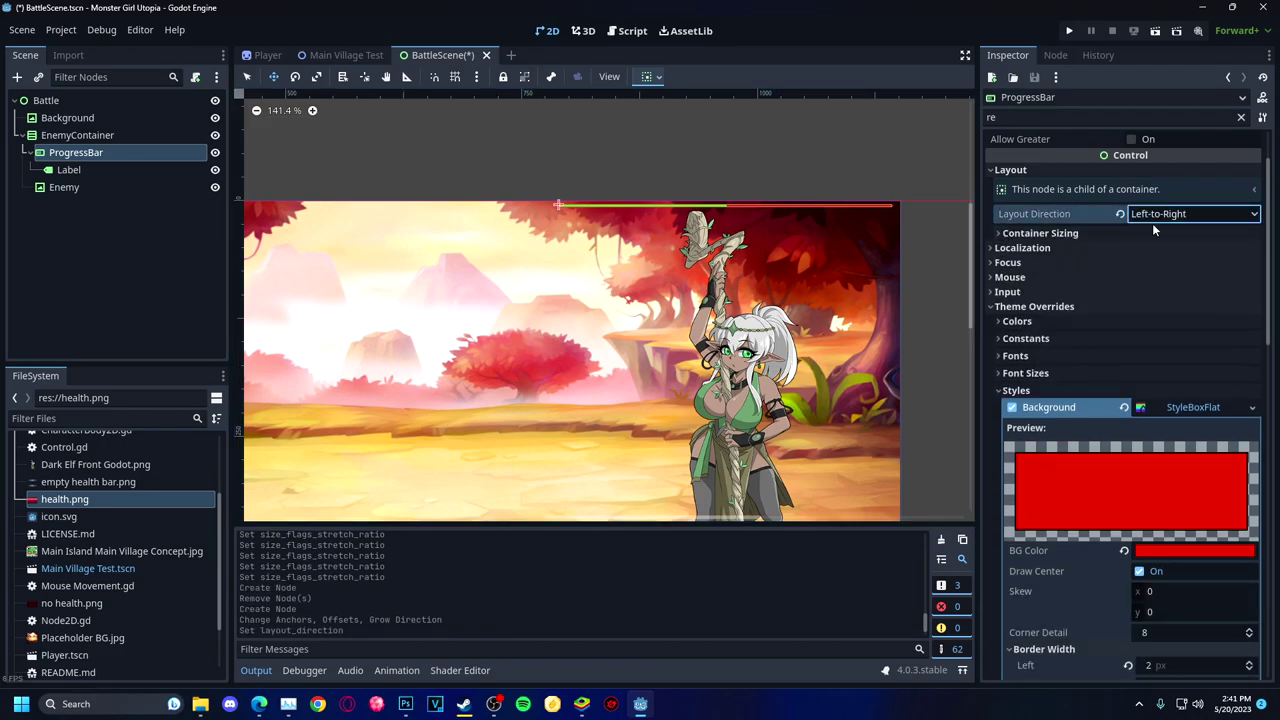
click(1190, 213)
click(1165, 234)
click(1241, 117)
scroll(1100, 316, down, 4)
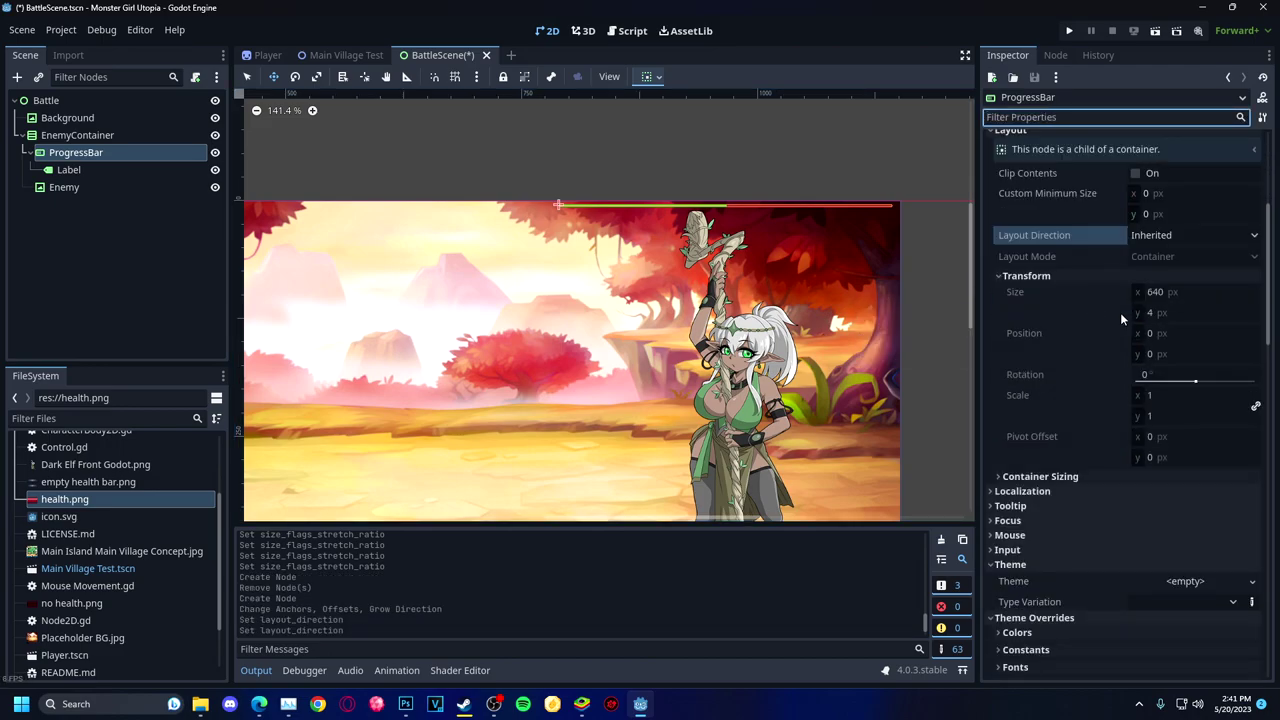
click(1145, 305)
scroll(1080, 250, up, 2)
Place the ProgressBar inside EnemyContainer, above the Enemy node.
click(131, 137)
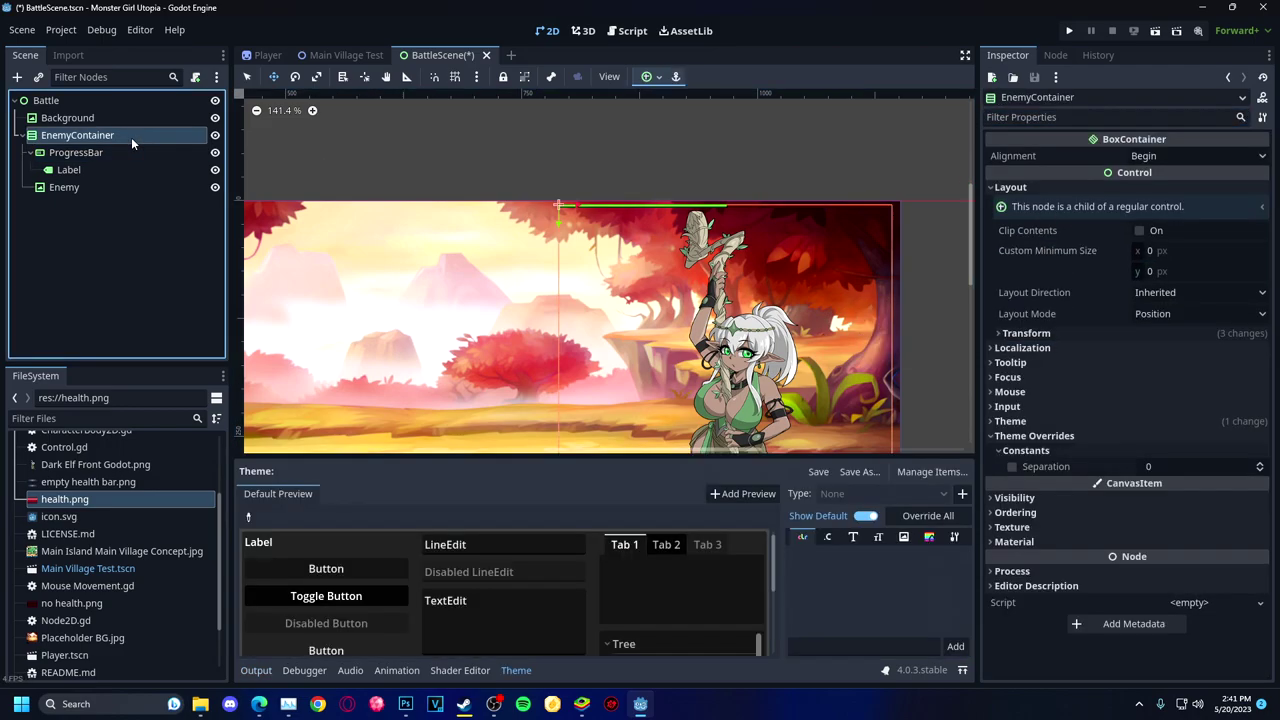
click(80, 152)
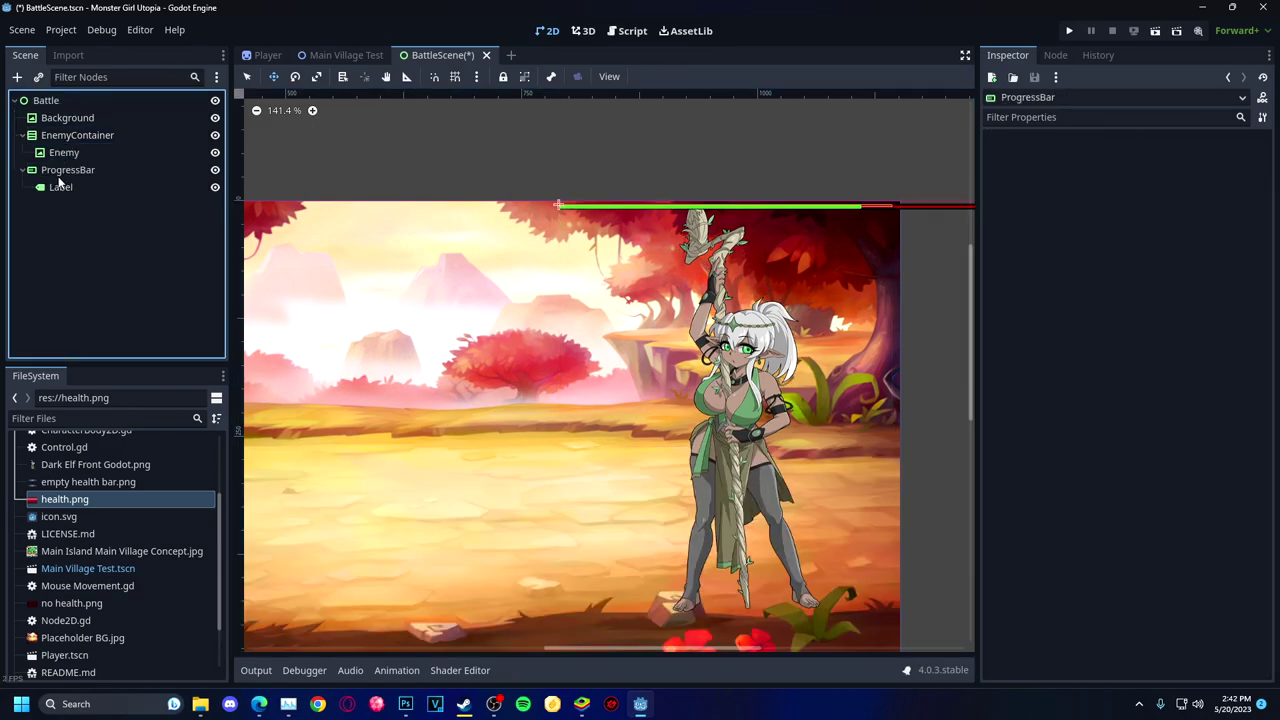
mouse_move(80, 152)
mouse_down()
mouse_move(66, 108)
mouse_move(66, 165)
mouse_move(69, 142)
mouse_up()
drag(63, 187, 66, 140)
click(162, 175)
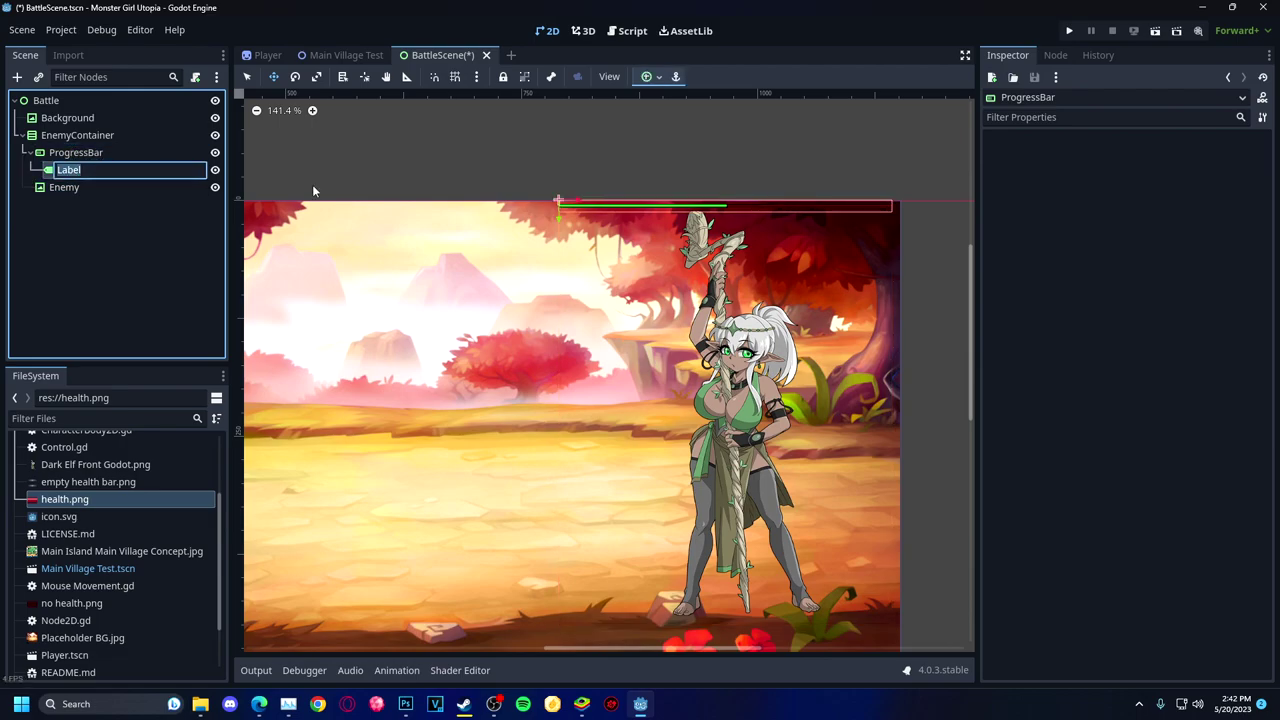
click(106, 165)
Set horizontal container sizing to Custom with Fill and Shrink Center, vertical staying Shrink Begin.
click(1194, 251)
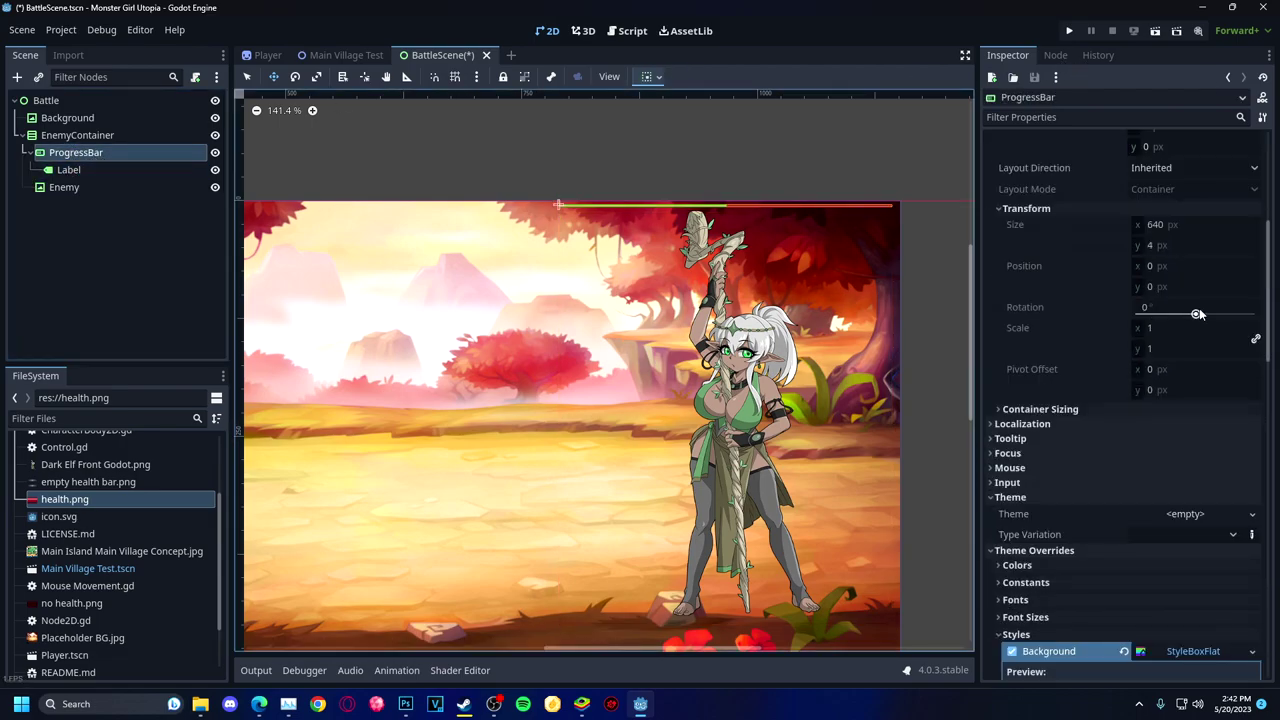
scroll(1100, 365, up, 5)
scroll(1198, 428, down, 8)
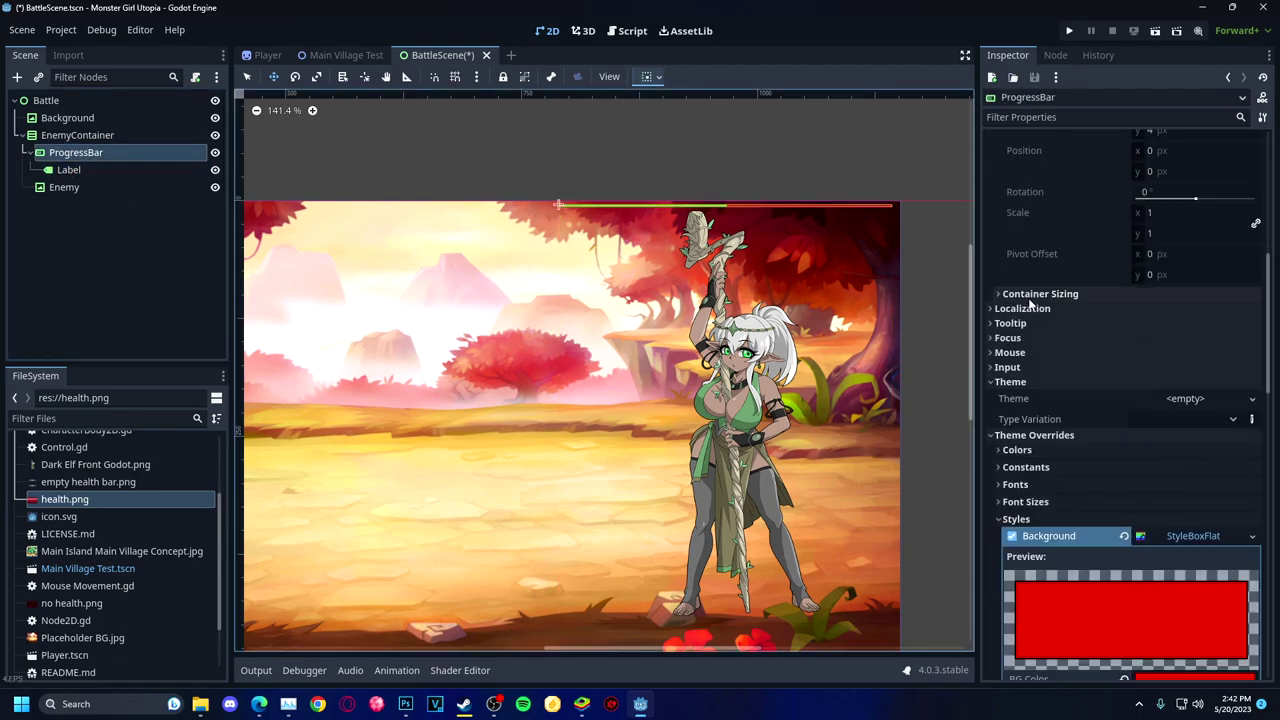
scroll(1160, 300, up, 3)
click(1155, 177)
scroll(1153, 378, down, 3)
click(1170, 263)
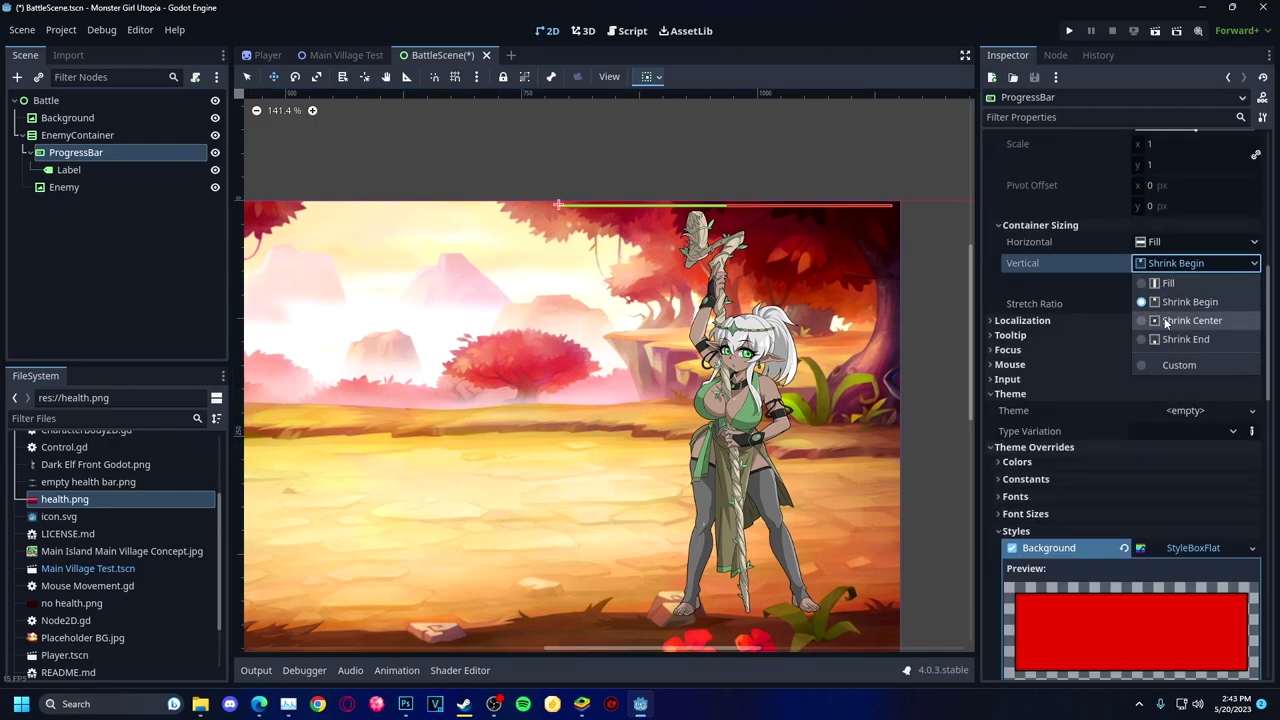
click(1160, 297)
drag(1150, 304, 1150, 308)
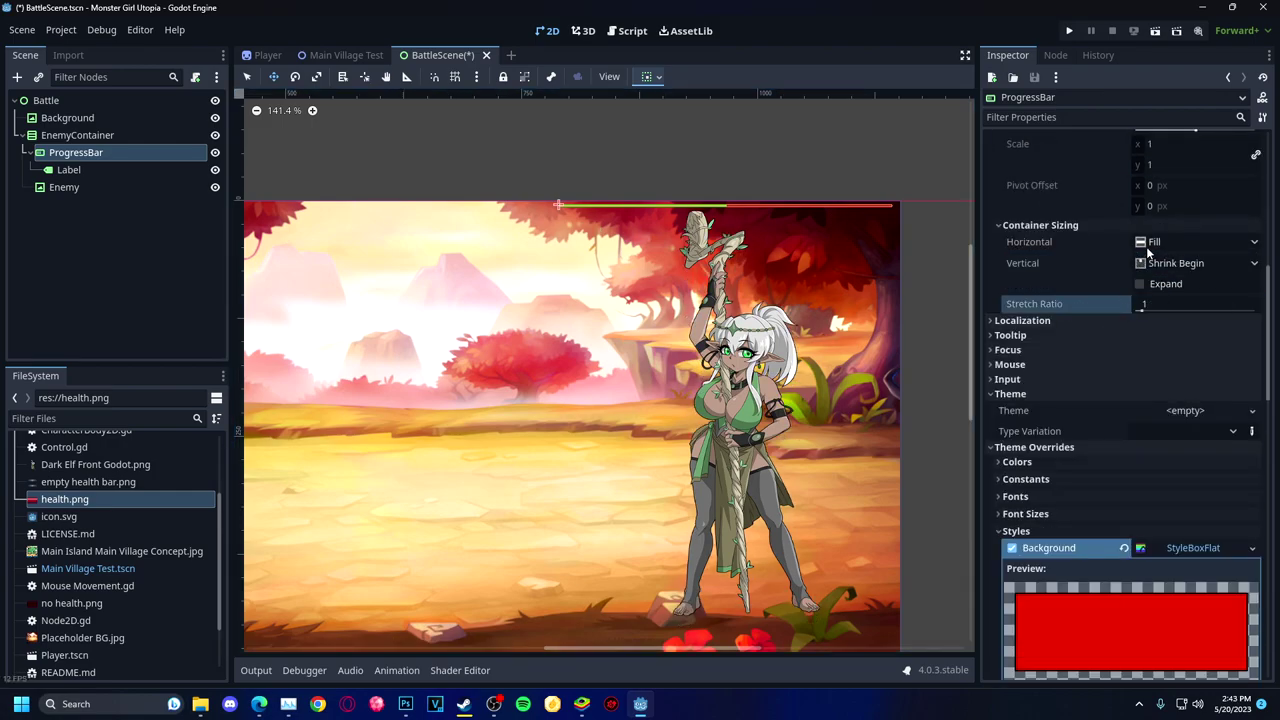
click(1180, 242)
click(1140, 283)
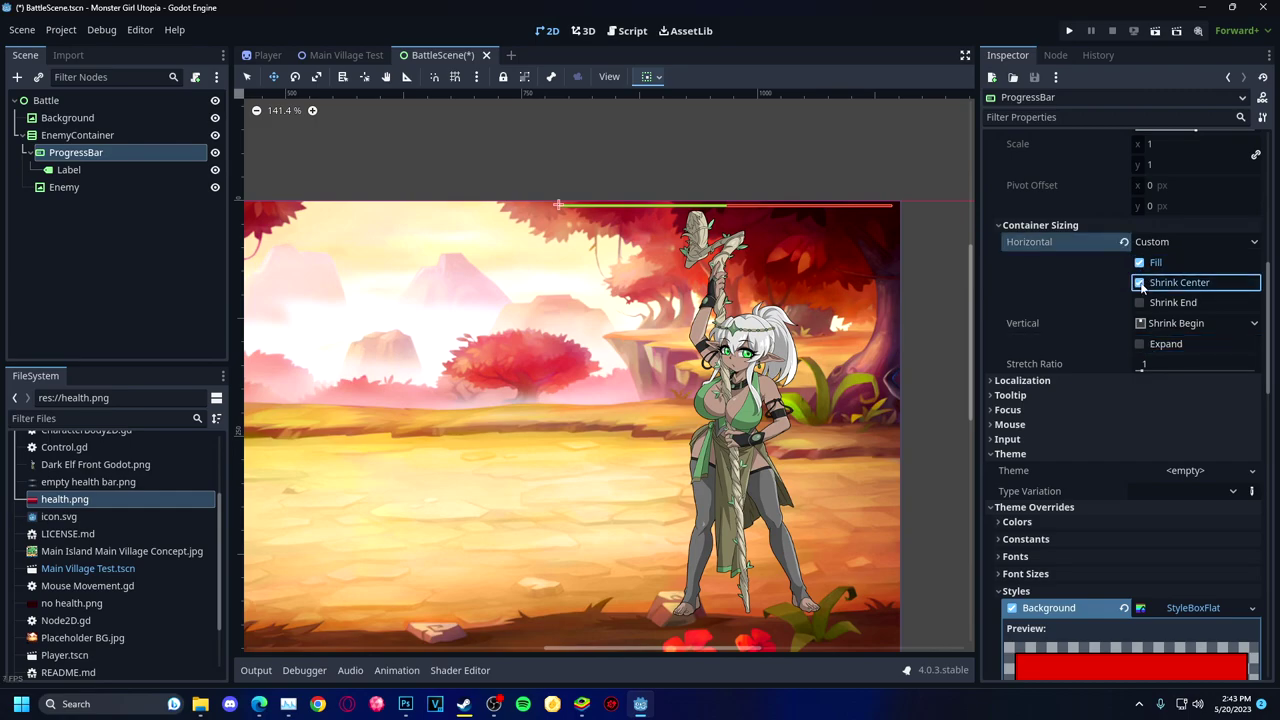
Give the red Background StyleBoxFlat a Skew x of 0.825, matching the green fill.
scroll(1163, 245, down, 10)
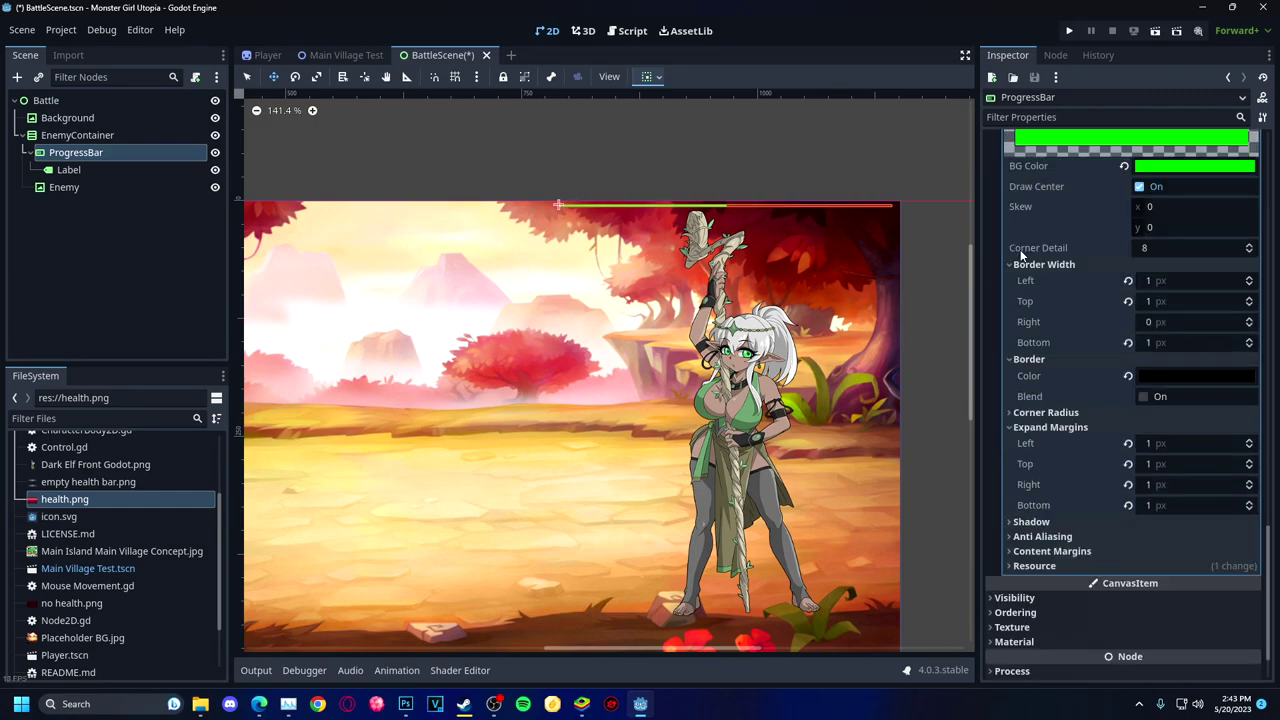
scroll(1127, 345, up, 5)
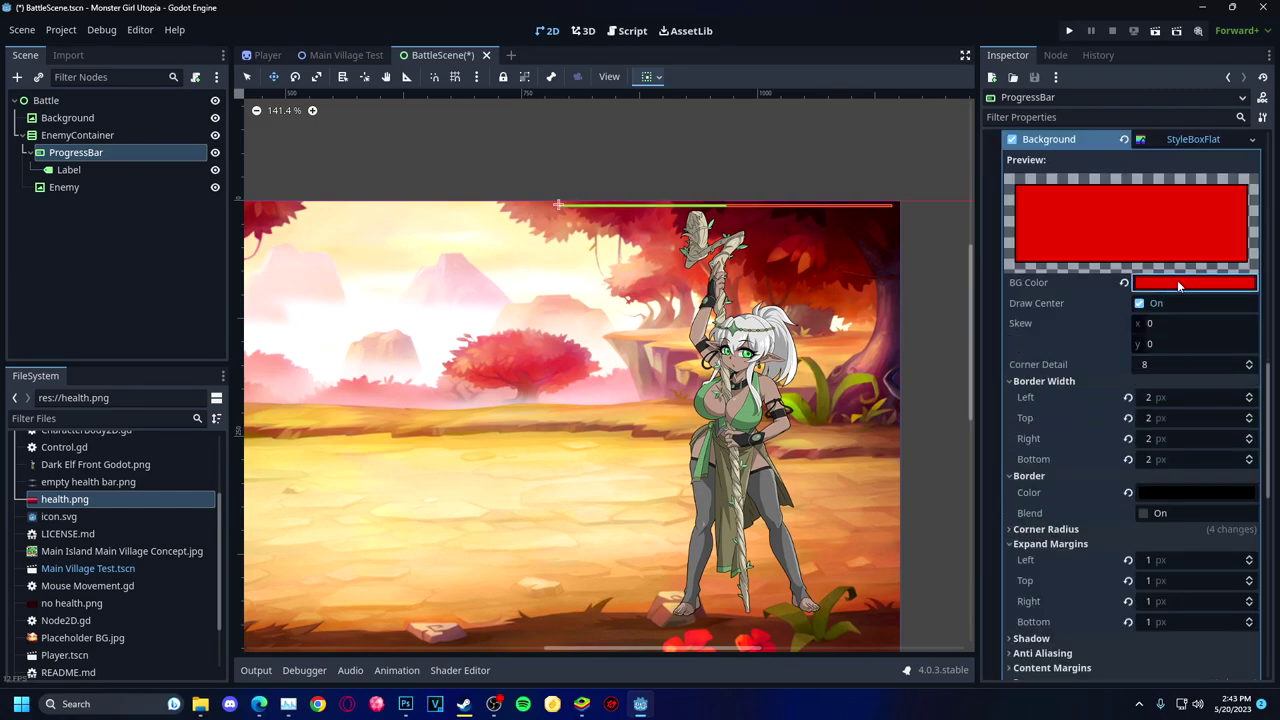
scroll(1127, 345, down, 3)
scroll(651, 215, up, 5)
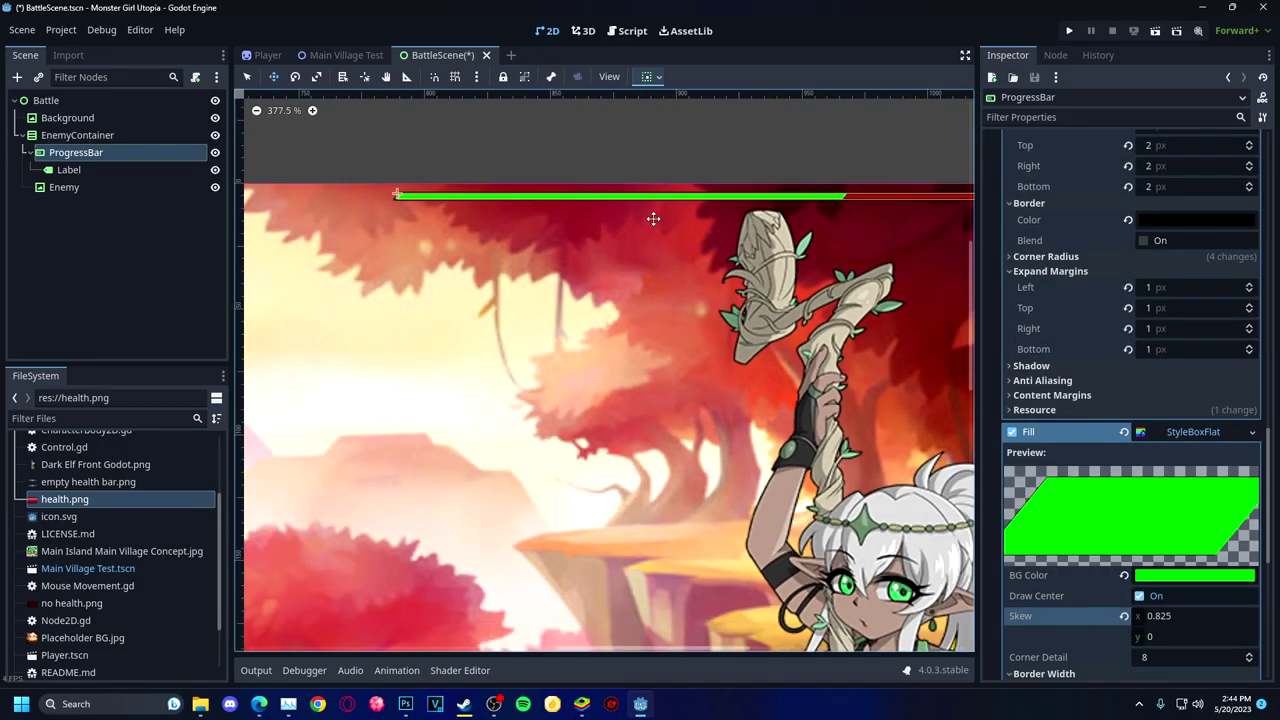
scroll(651, 215, down, 4)
scroll(1148, 345, down, 3)
scroll(1148, 345, up, 5)
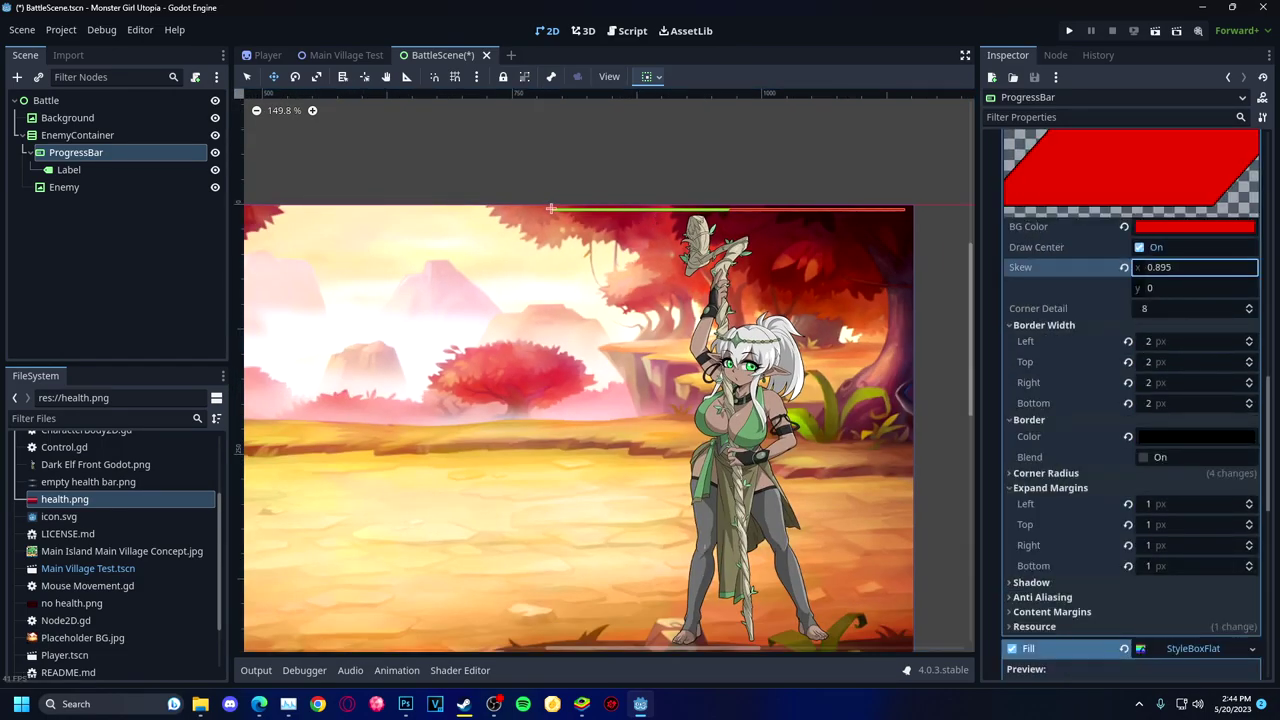
scroll(1130, 400, down, 3)
scroll(1130, 400, up, 3)
scroll(890, 215, up, 5)
scroll(1124, 268, up, 5)
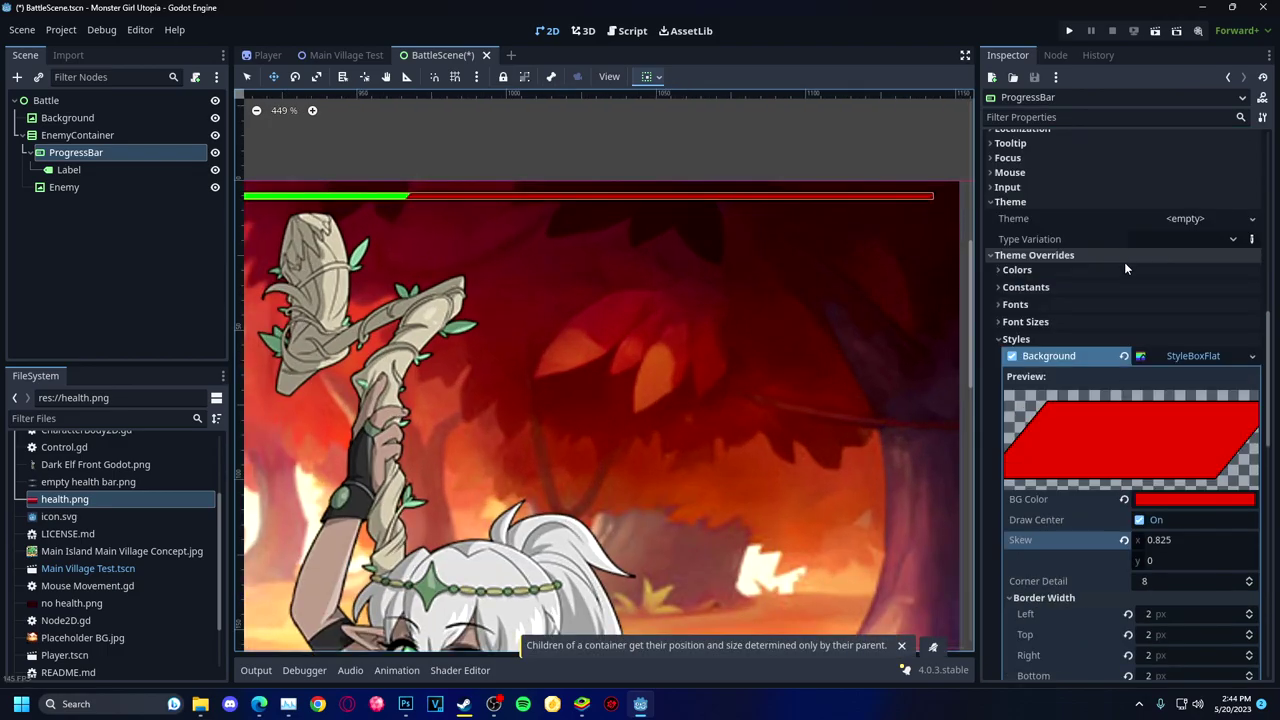
scroll(1124, 268, down, 5)
Center the bar's Label horizontally and vertically and set its text to HP.
click(775, 200)
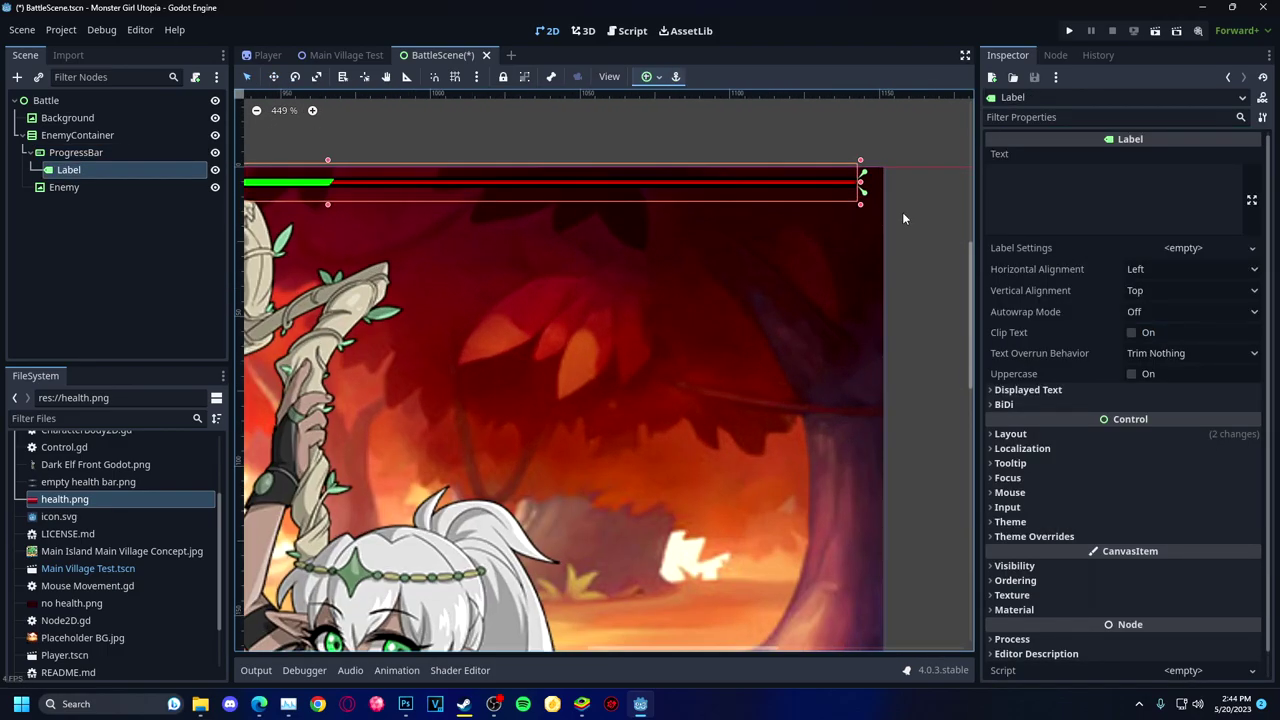
scroll(902, 212, down, 5)
scroll(1106, 434, down, 2)
scroll(1060, 395, up, 2)
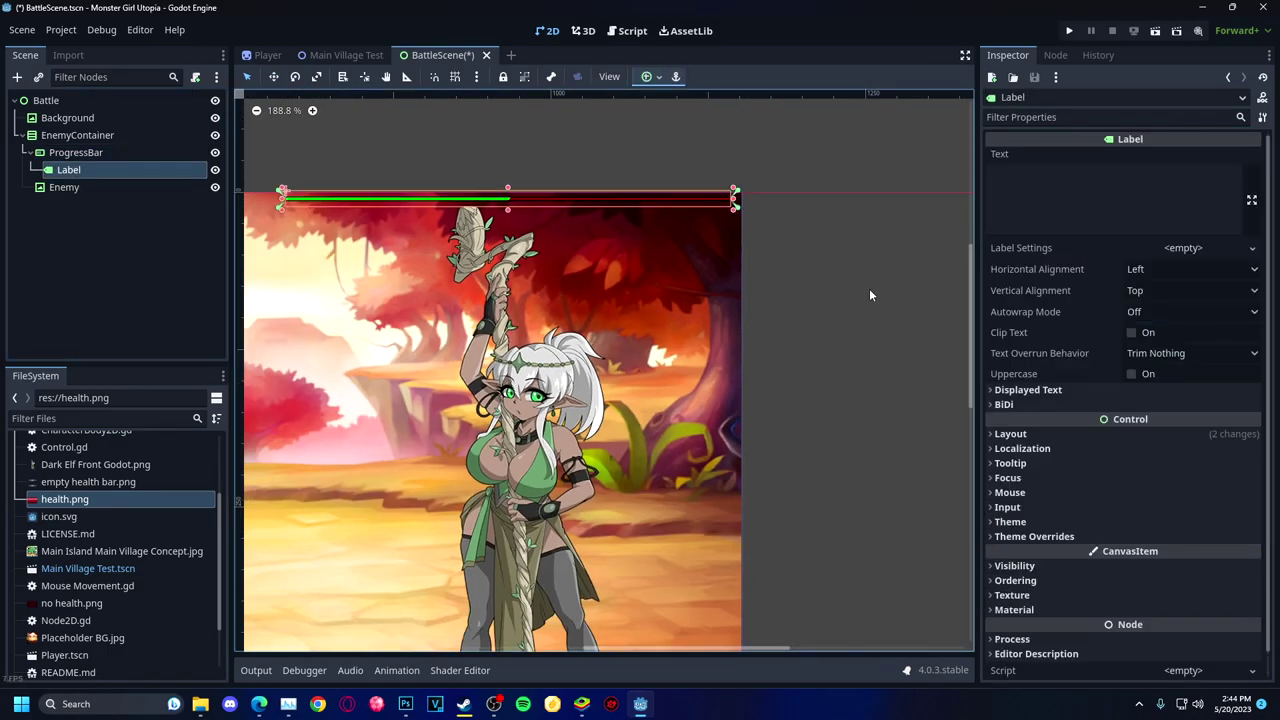
click(1166, 272)
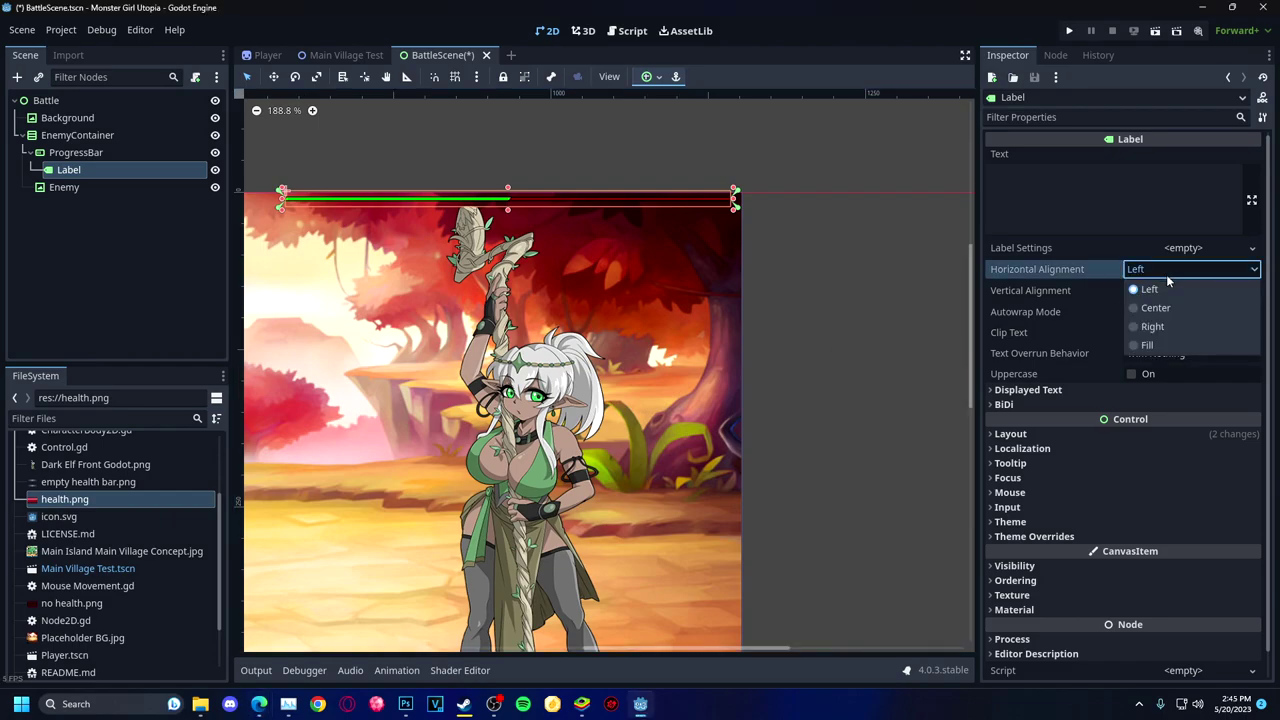
click(1155, 309)
click(1160, 290)
click(1153, 329)
click(1071, 203)
text(HP)
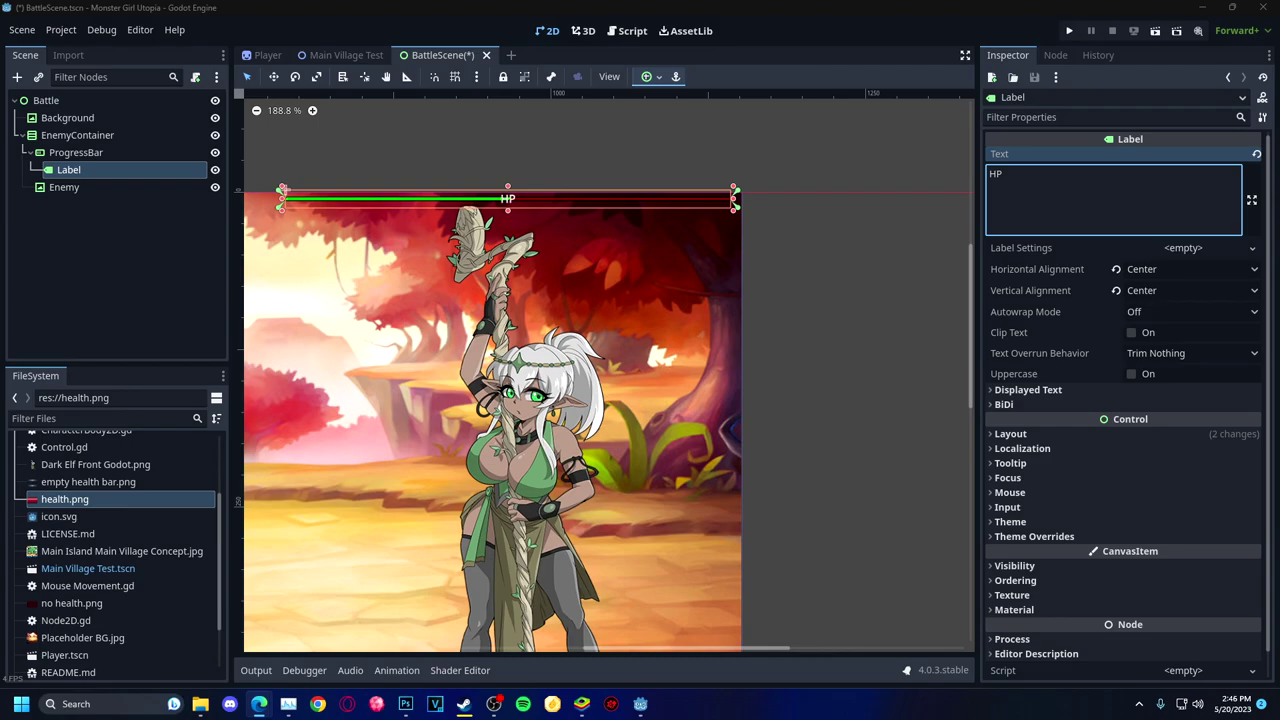
Select the ProgressBar and keep its fill mode at Begin to End.
click(76, 152)
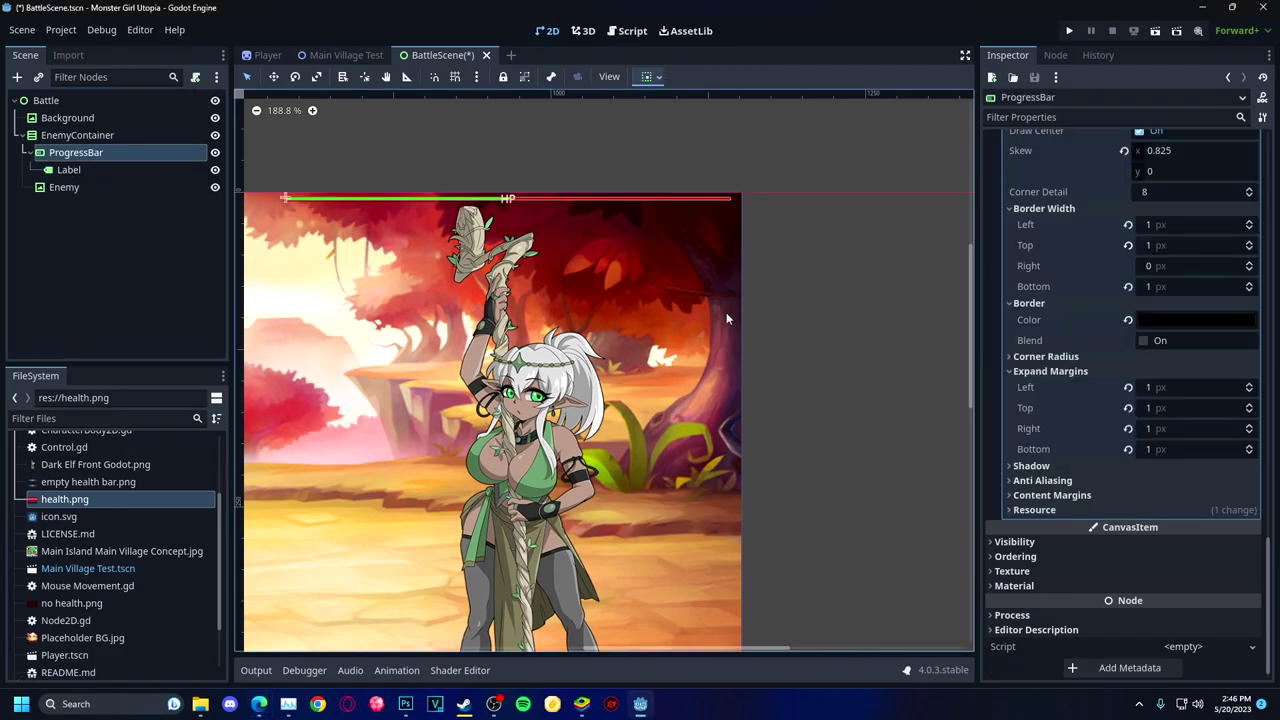
scroll(1100, 320, up, 10)
scroll(1138, 245, up, 1)
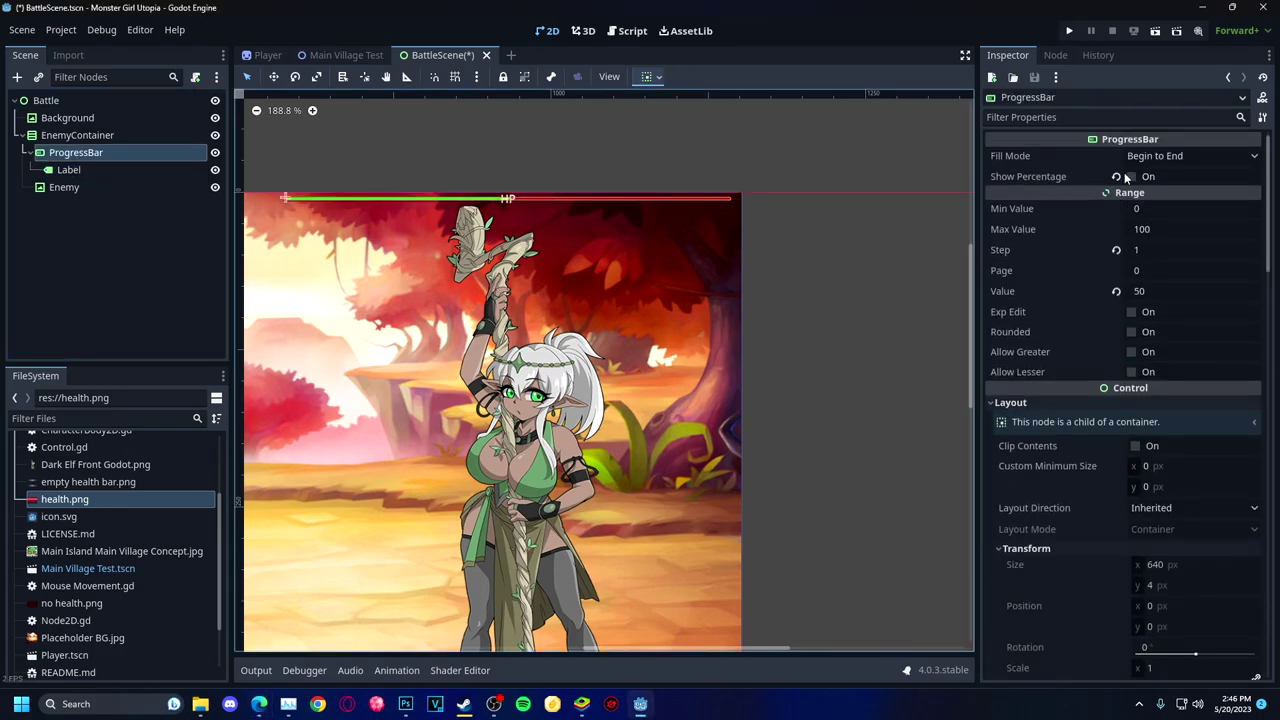
click(1190, 156)
click(1079, 192)
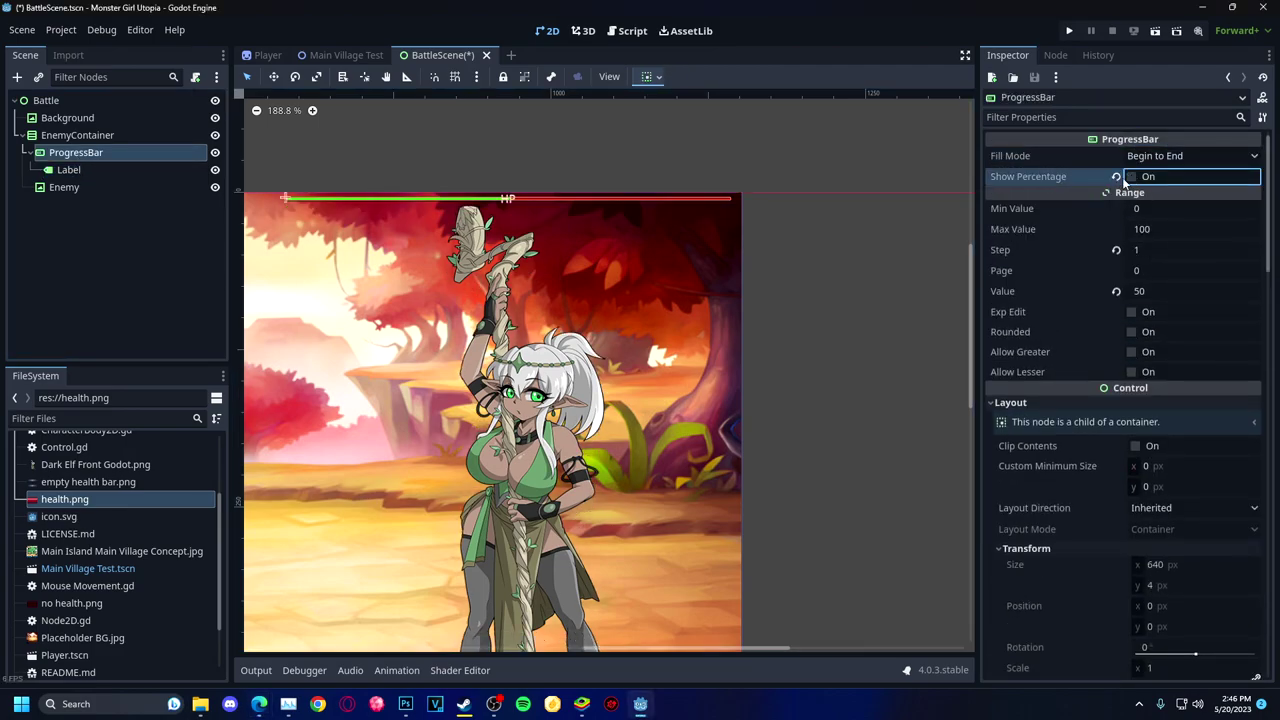
scroll(1121, 200, down, 1)
scroll(1121, 200, up, 1)
drag(1145, 250, 984, 249)
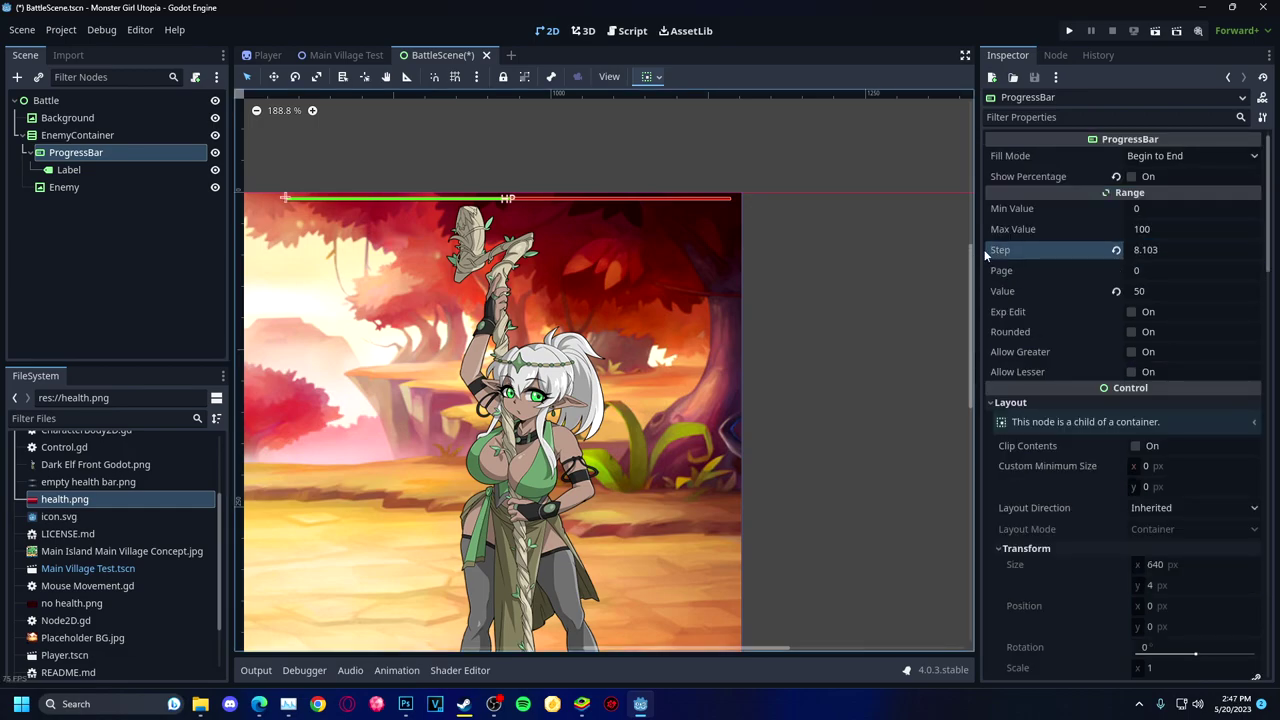
click(1185, 270)
Set the ProgressBar's custom minimum height to 25 px.
scroll(1111, 224, down, 3)
click(1190, 282)
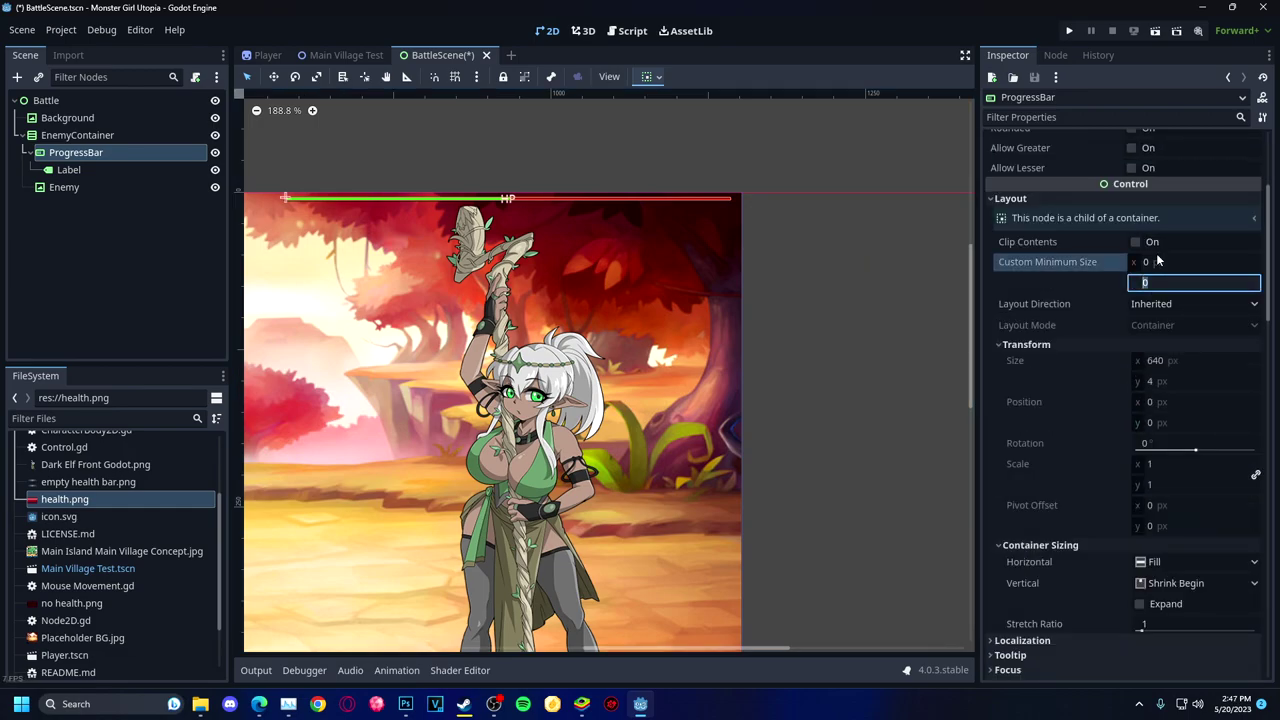
drag(1128, 288, 1185, 284)
click(1185, 284)
text(16)
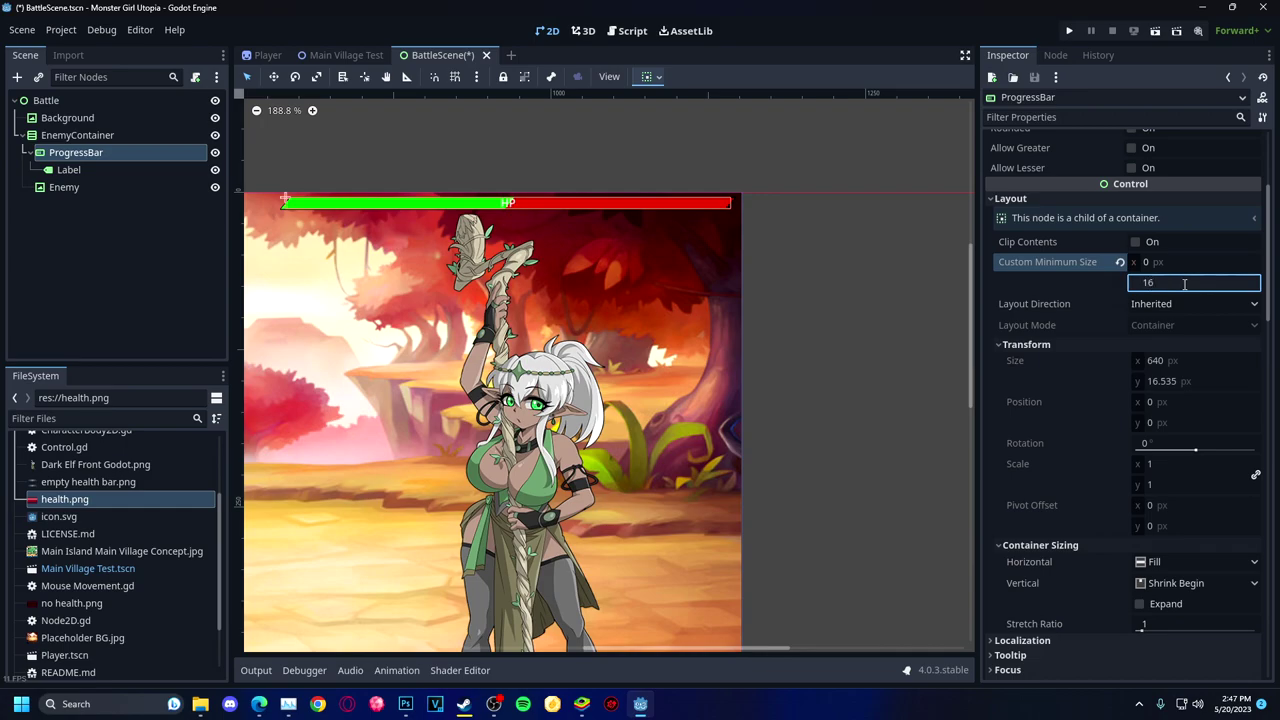
key(BackSpace)
key(BackSpace)
text(24)
key(Return)
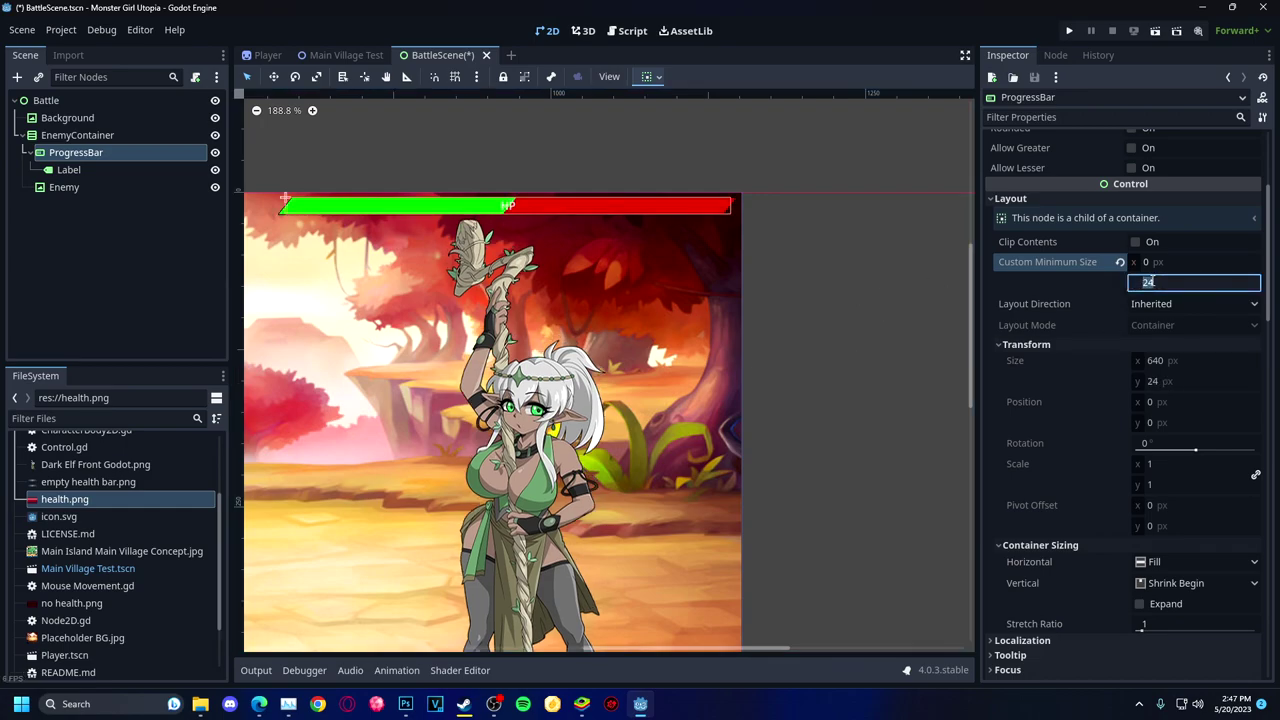
text(25)
key(Return)
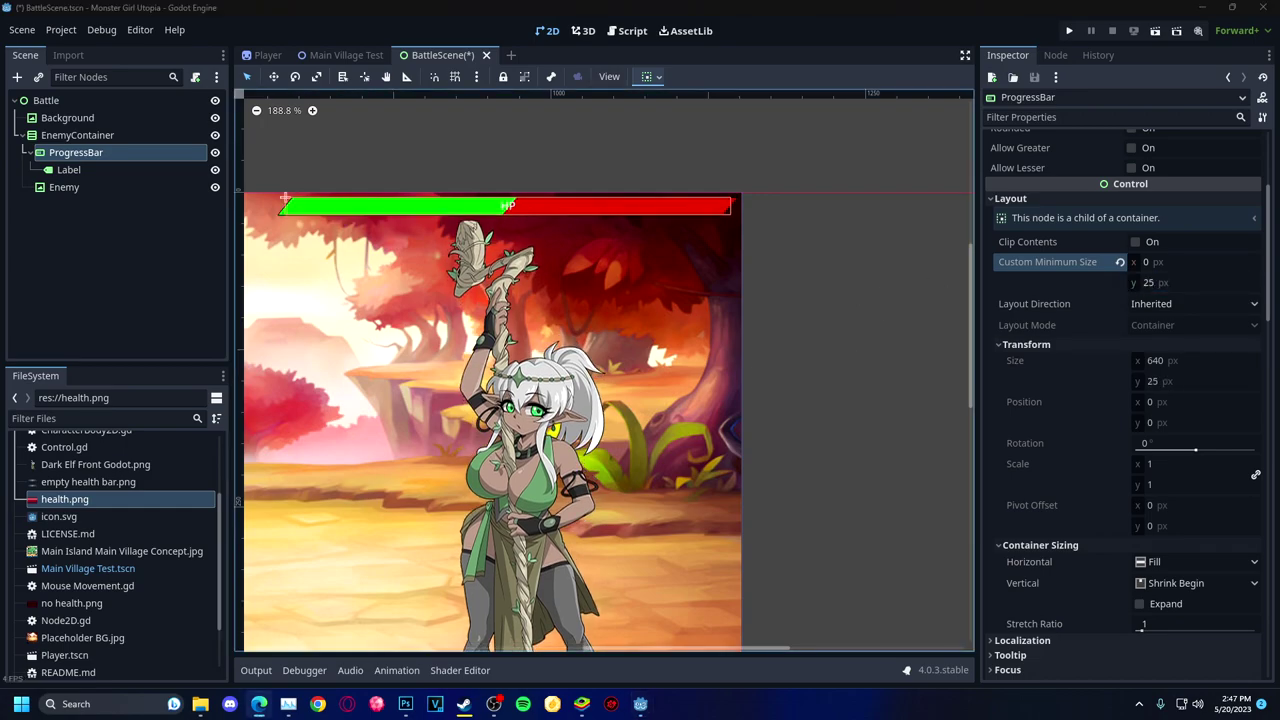
Edit the Label text to start with 'HP:', reading HP: 15/80.
click(287, 200)
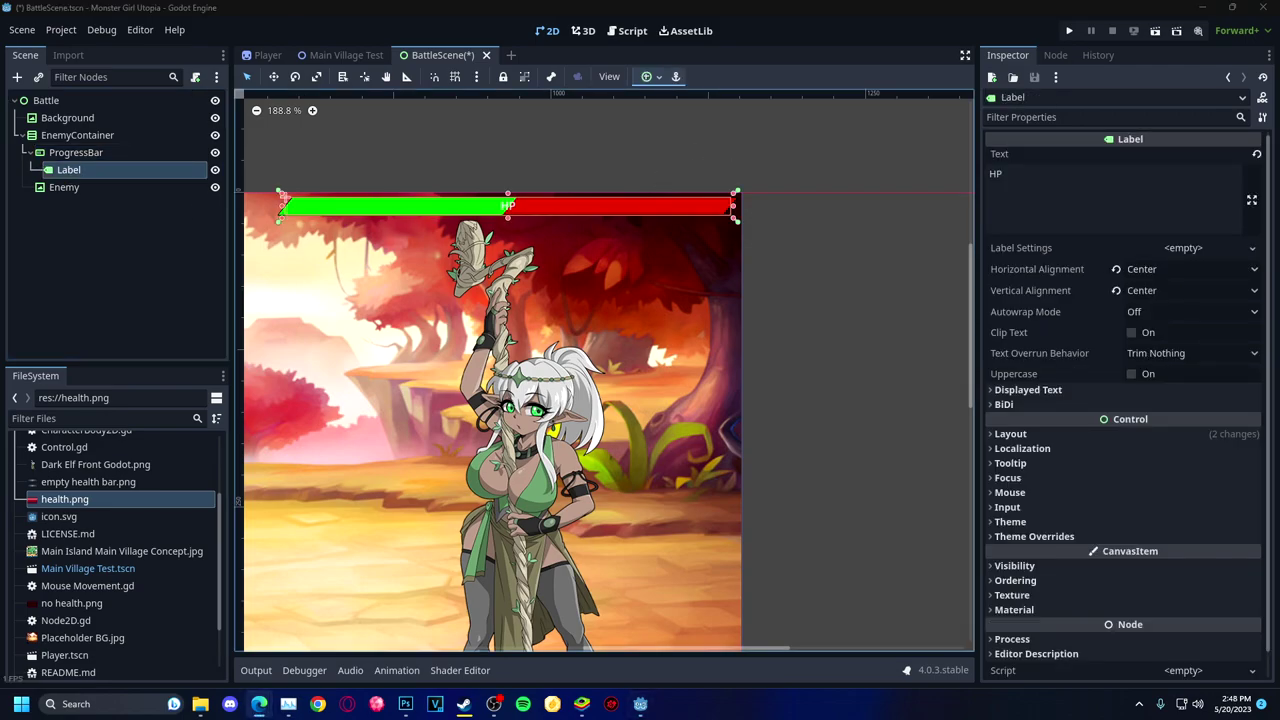
click(1071, 178)
text(: 15/80)
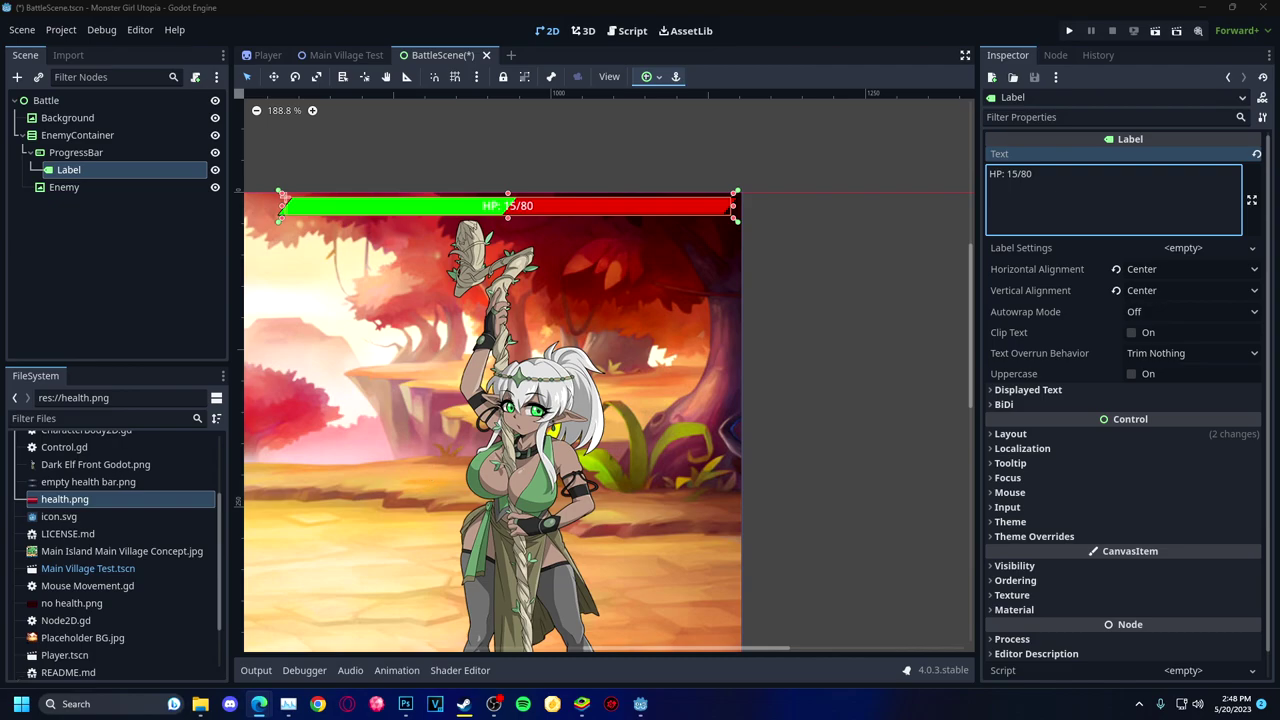
Expand the Label's Theme Overrides font and style sections.
click(1030, 536)
scroll(1030, 533, down, 2)
click(1015, 477)
click(1190, 494)
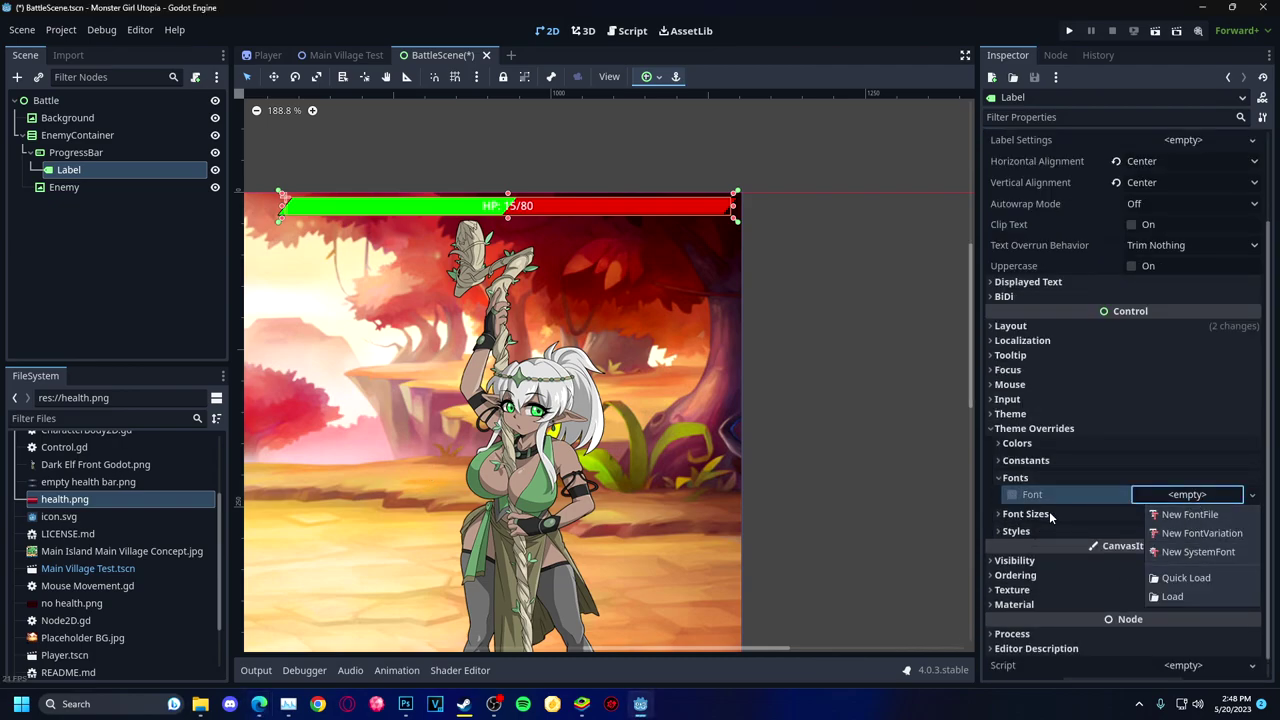
click(1016, 530)
click(1190, 548)
click(1040, 548)
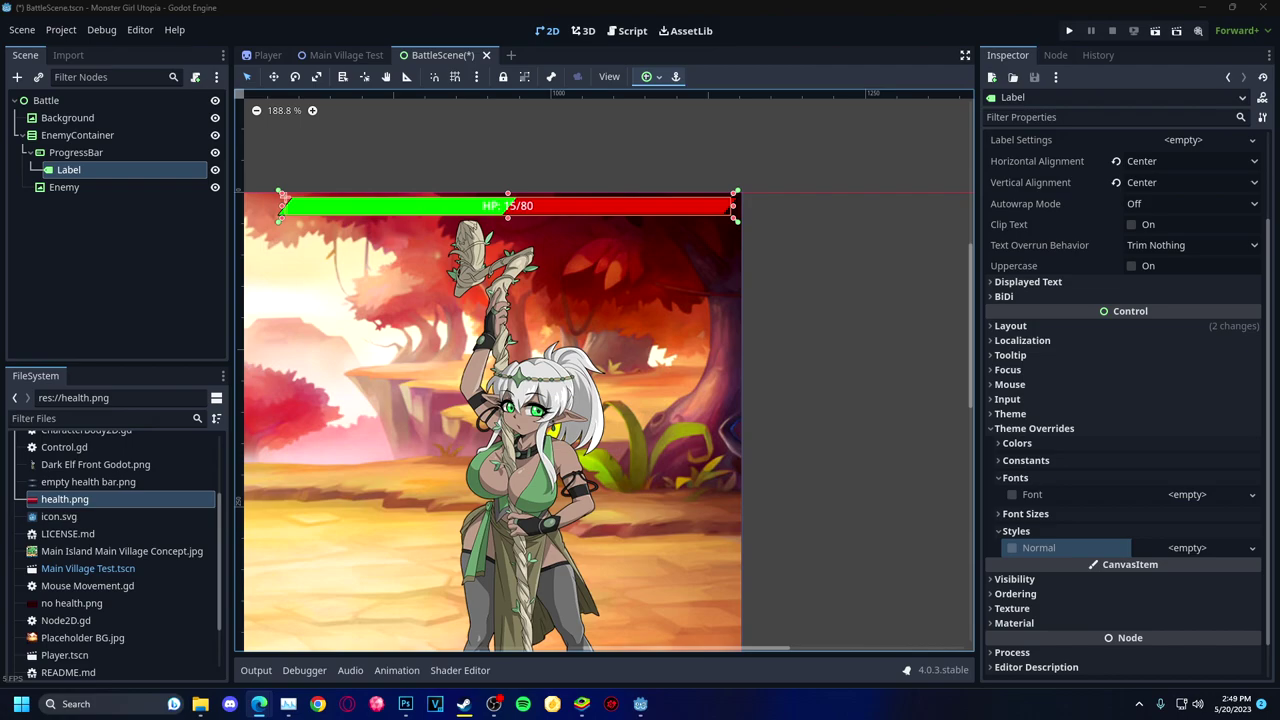
Enable the Label's Font override with a new FontFile.
click(1190, 494)
click(1186, 514)
click(1193, 494)
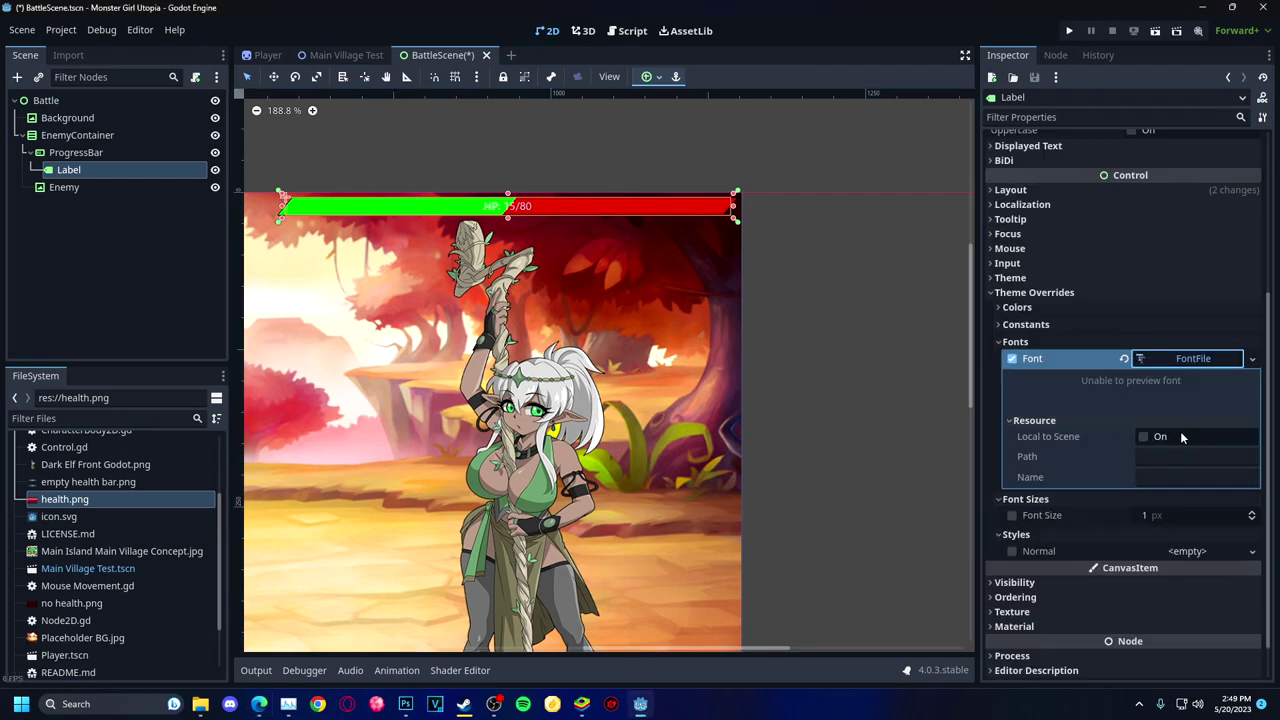
scroll(1180, 436, up, 5)
scroll(1140, 484, down, 5)
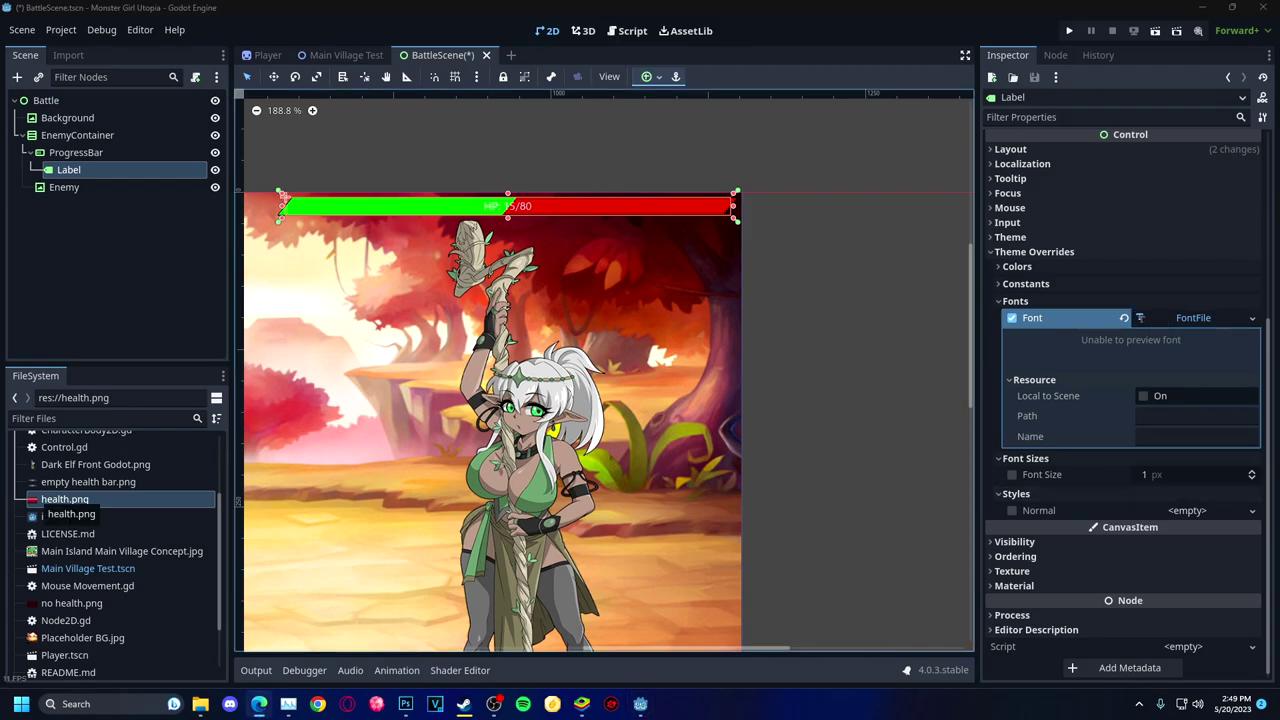
Save BattleScene, then undo the font override.
key(ctrl+s)
scroll(649, 304, down, 3)
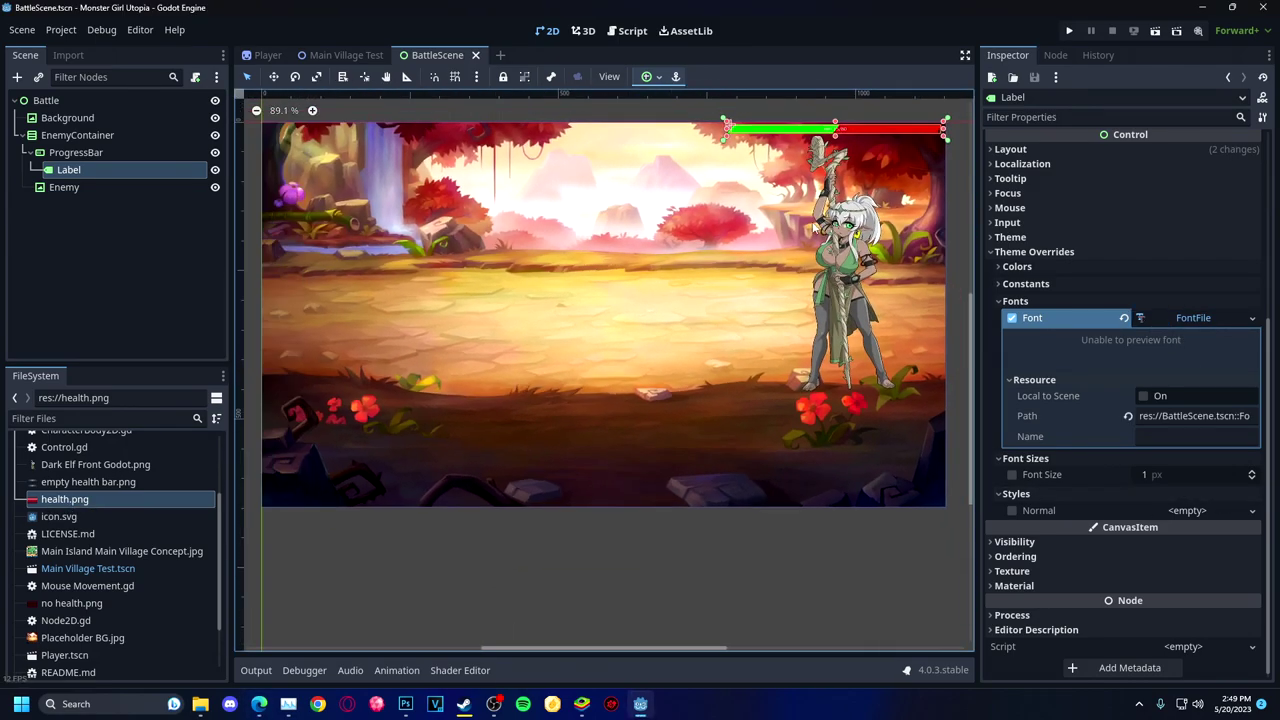
scroll(752, 360, up, 1)
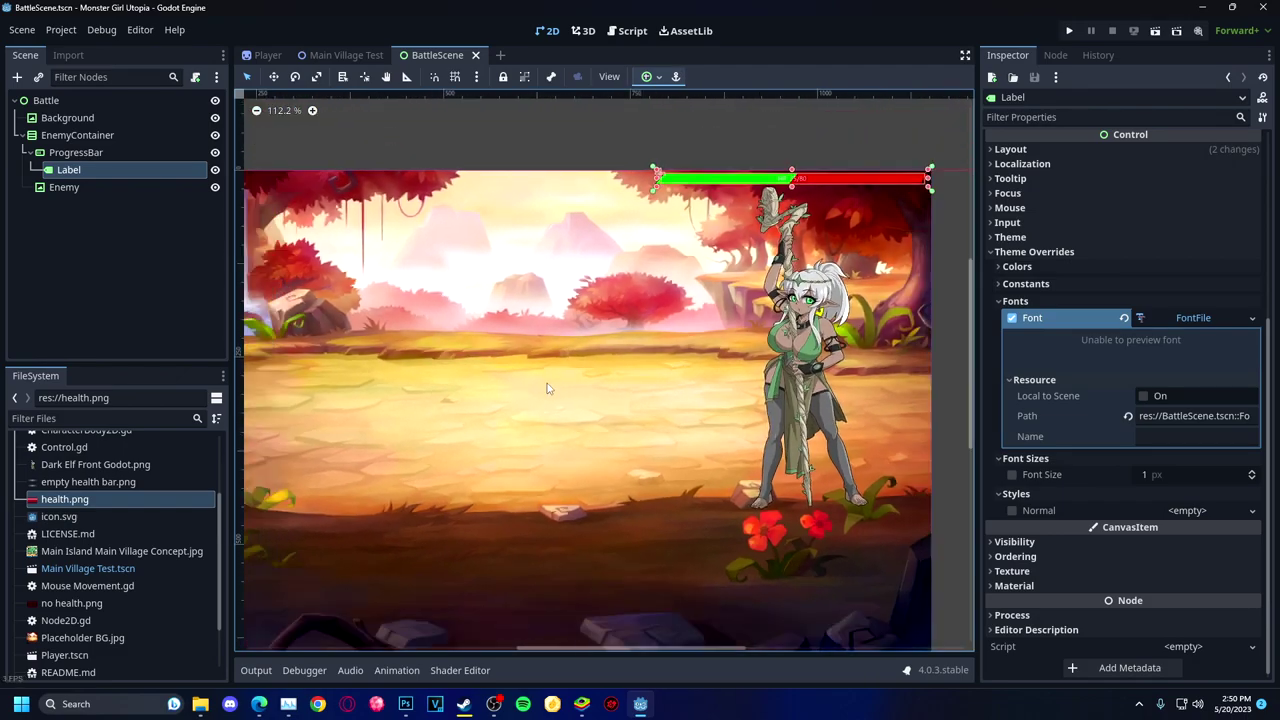
key(ctrl+z)
Turn on the Label's black Font Shadow Color override.
click(1017, 388)
click(1012, 447)
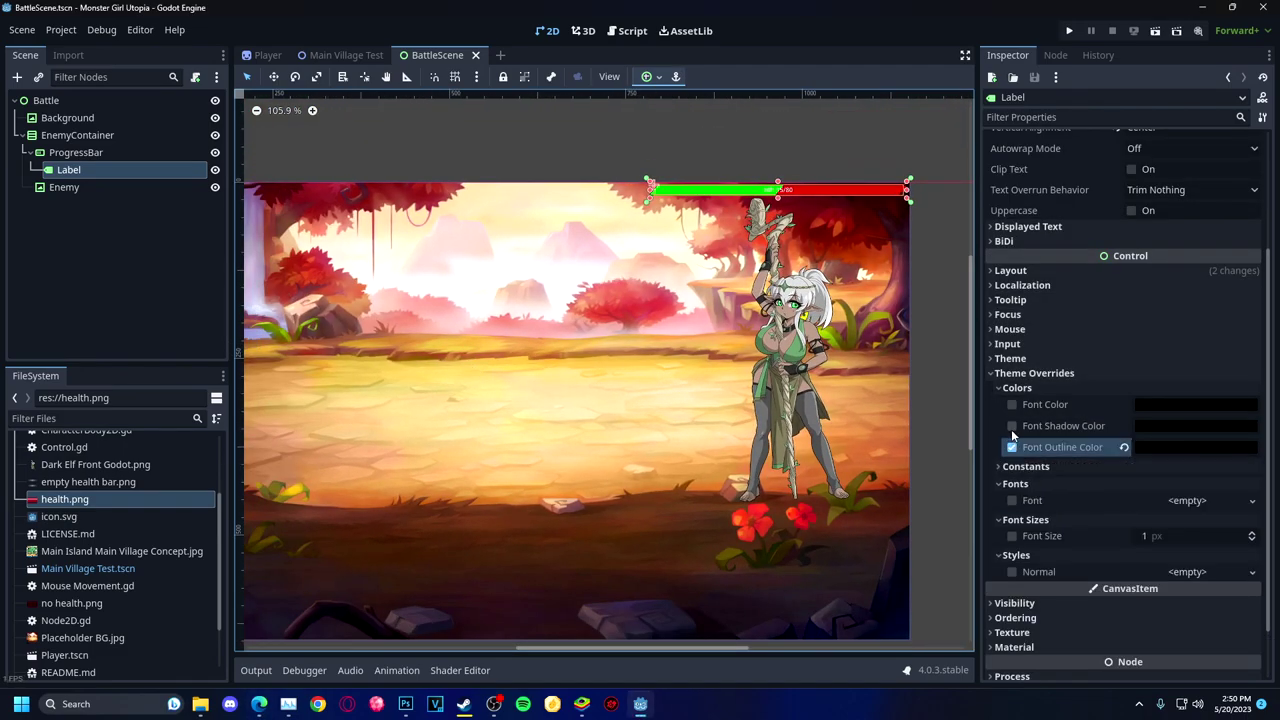
scroll(880, 410, up, 5)
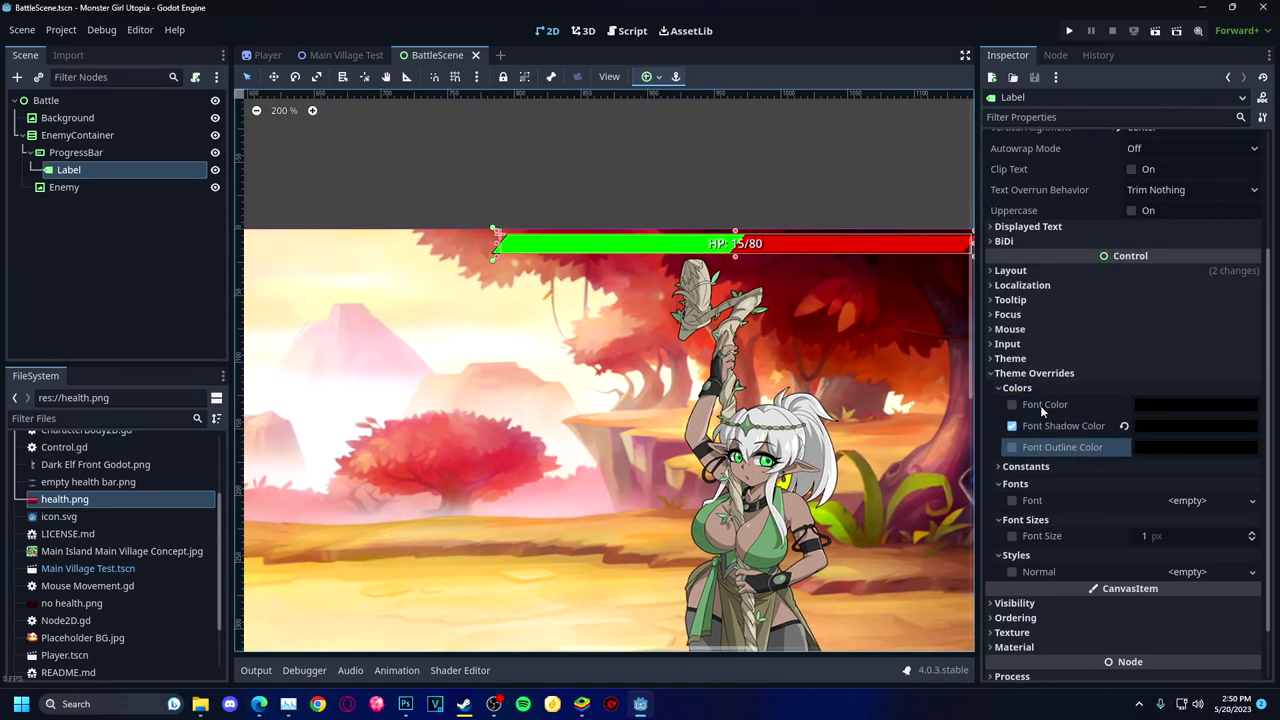
scroll(845, 418, down, 1)
Set Outline Size to 1 and Shadow Outline Size to 6, then test-run the scene.
click(1026, 466)
click(1160, 524)
text(5)
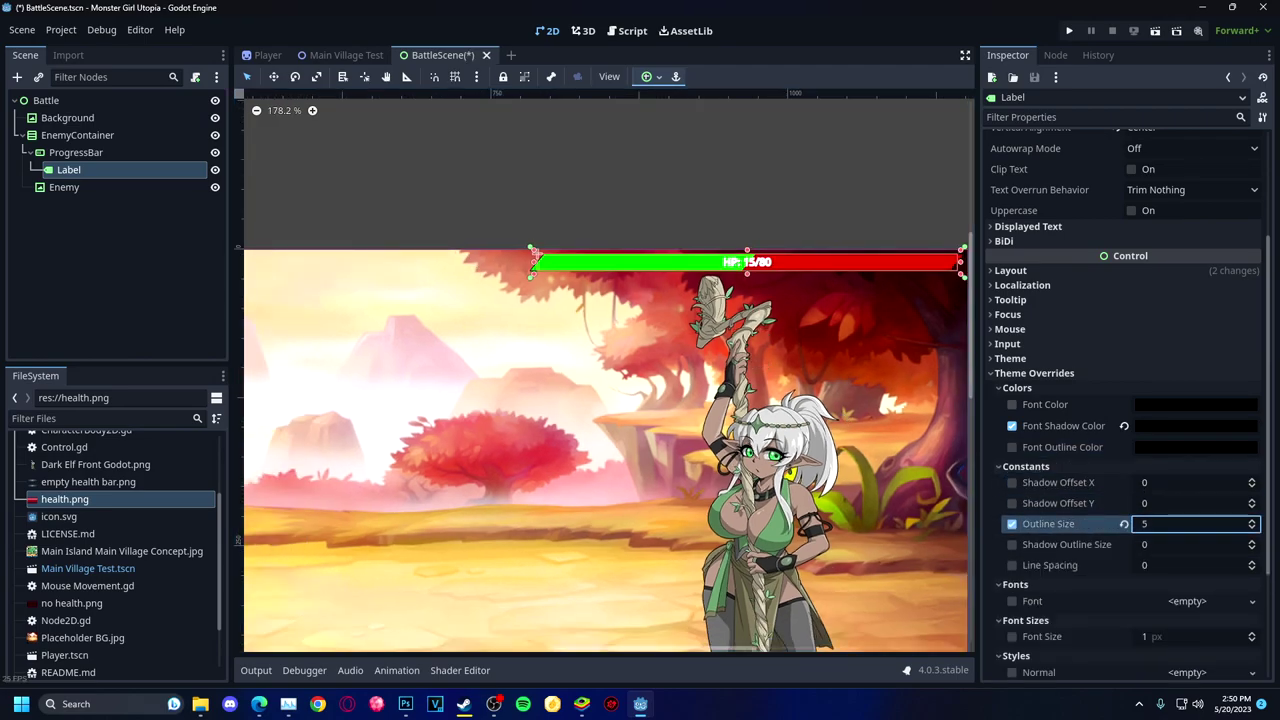
click(1012, 544)
click(1160, 544)
text(44)
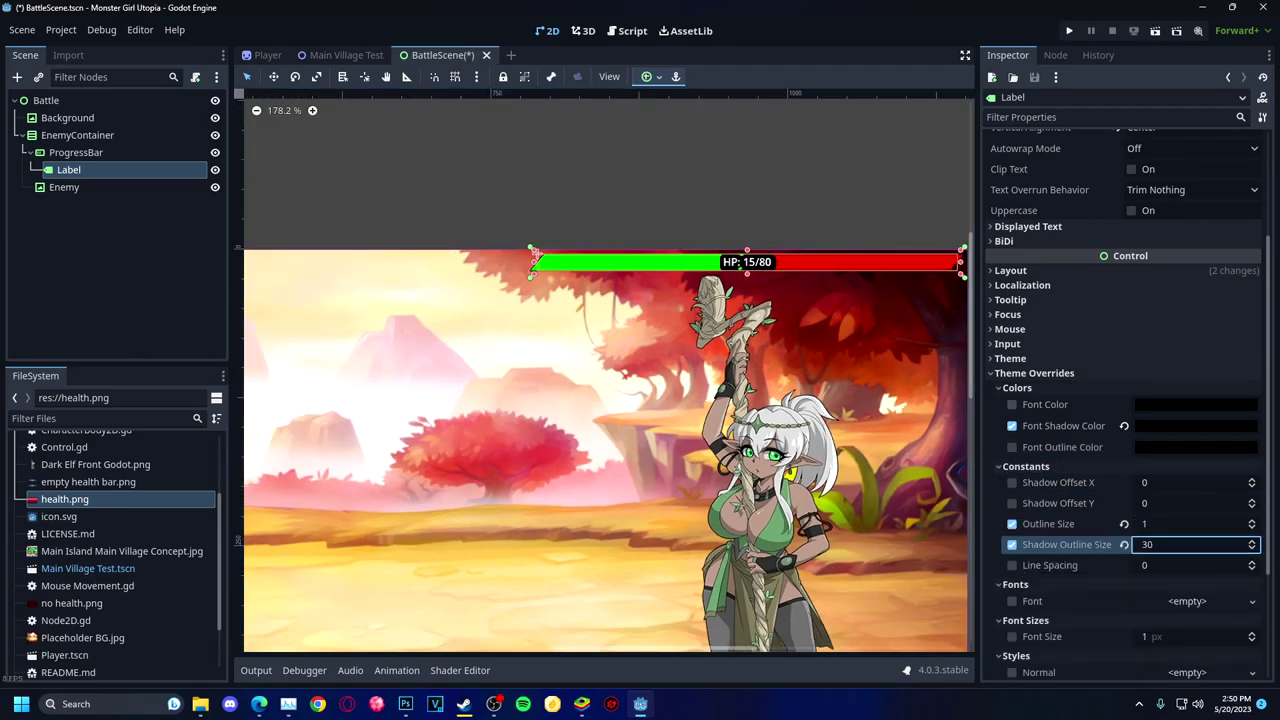
key(BackSpace)
text(6)
key(Return)
click(259, 704)
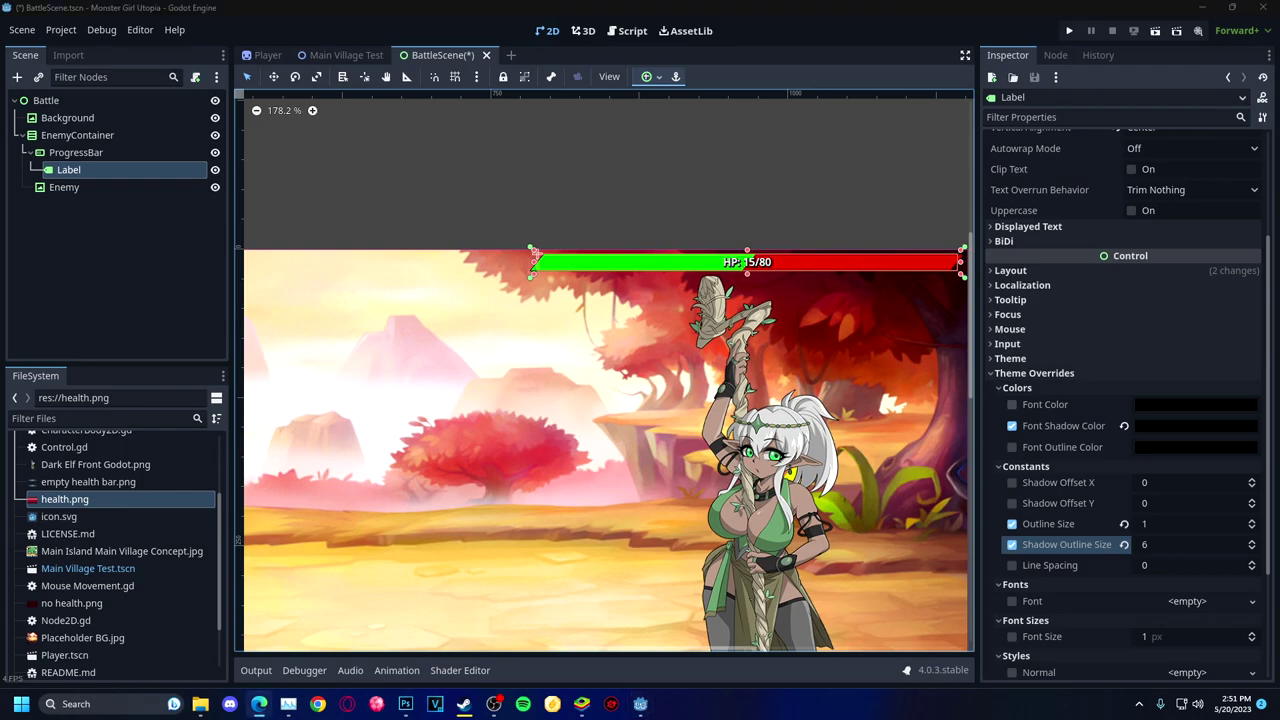
key(F6)
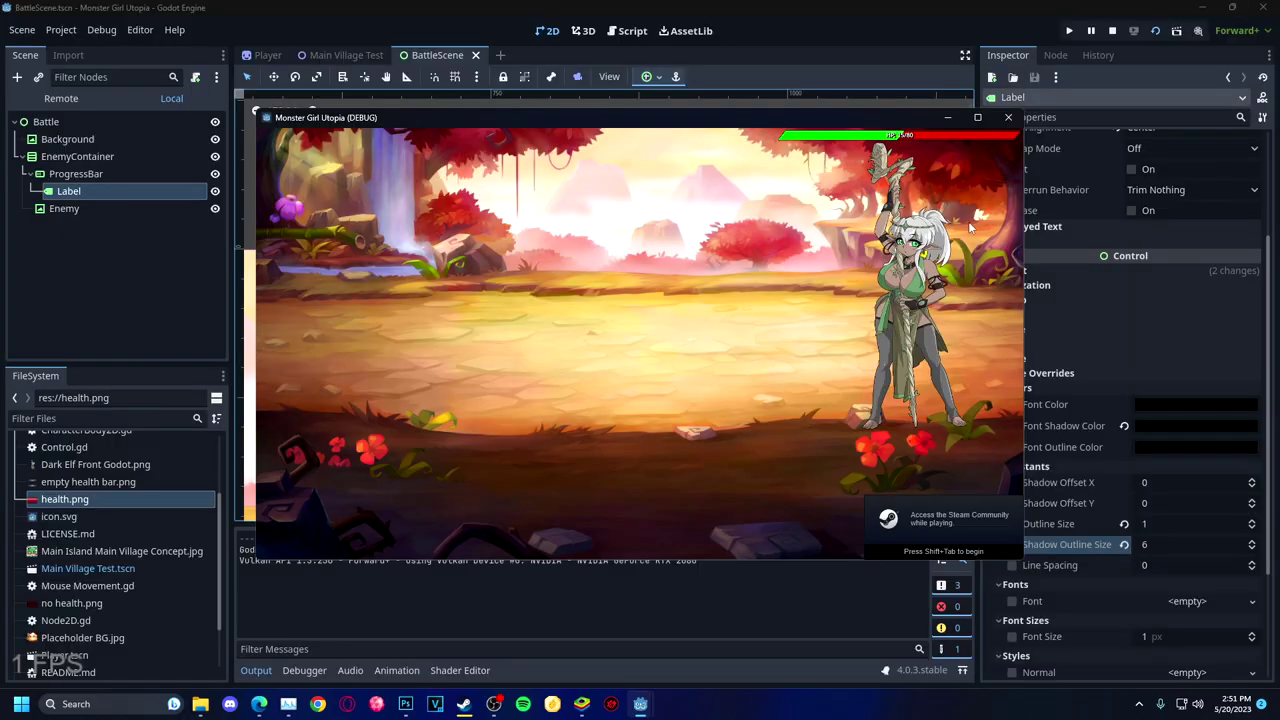
Close the test run, rerun it, and give the enemy health bar a 50 px minimum height.
click(1008, 117)
key(F6)
click(75, 173)
click(1215, 215)
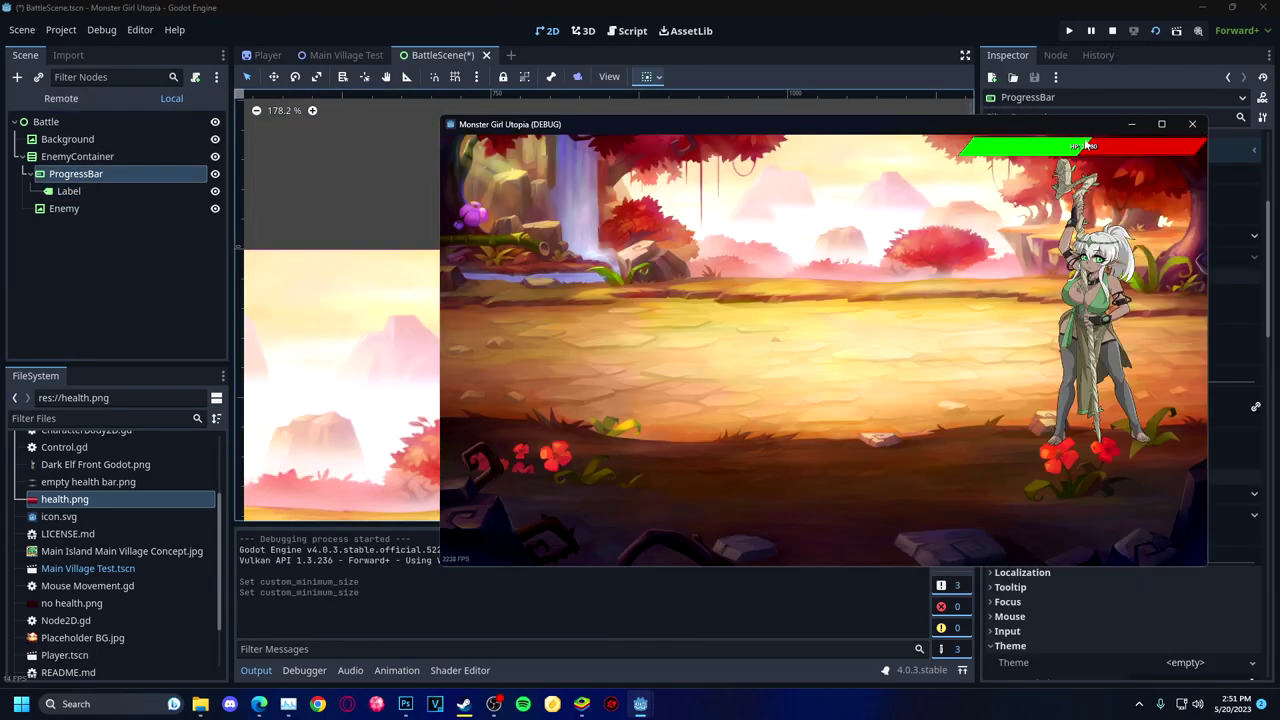
Bring the editor back, close the game and select the enemy HP label.
click(545, 290)
click(640, 203)
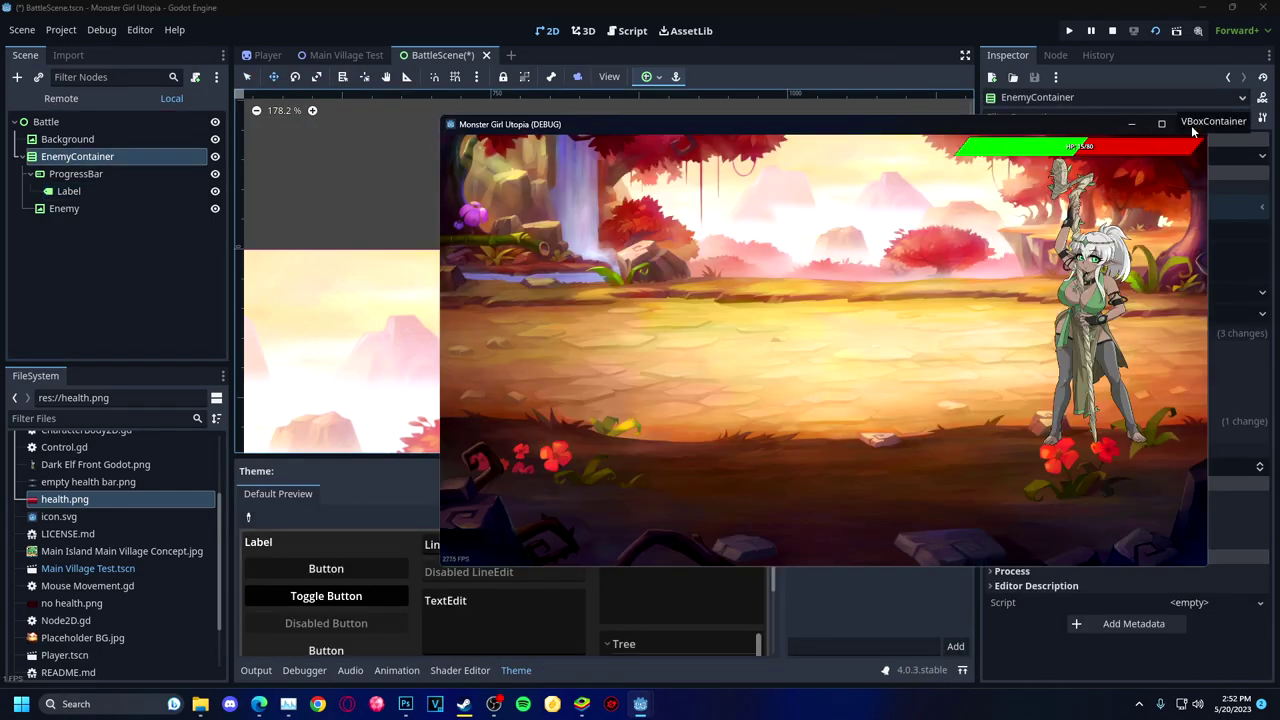
click(871, 286)
scroll(811, 207, down, 8)
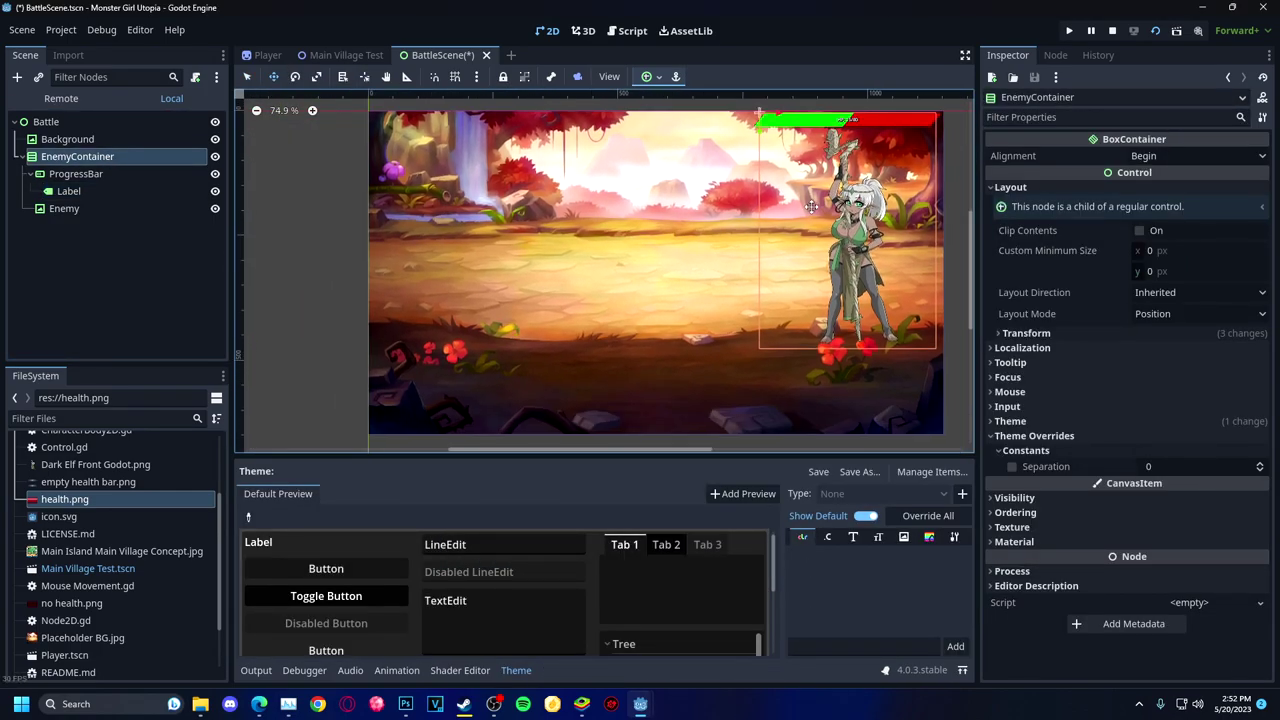
scroll(811, 207, right, 1)
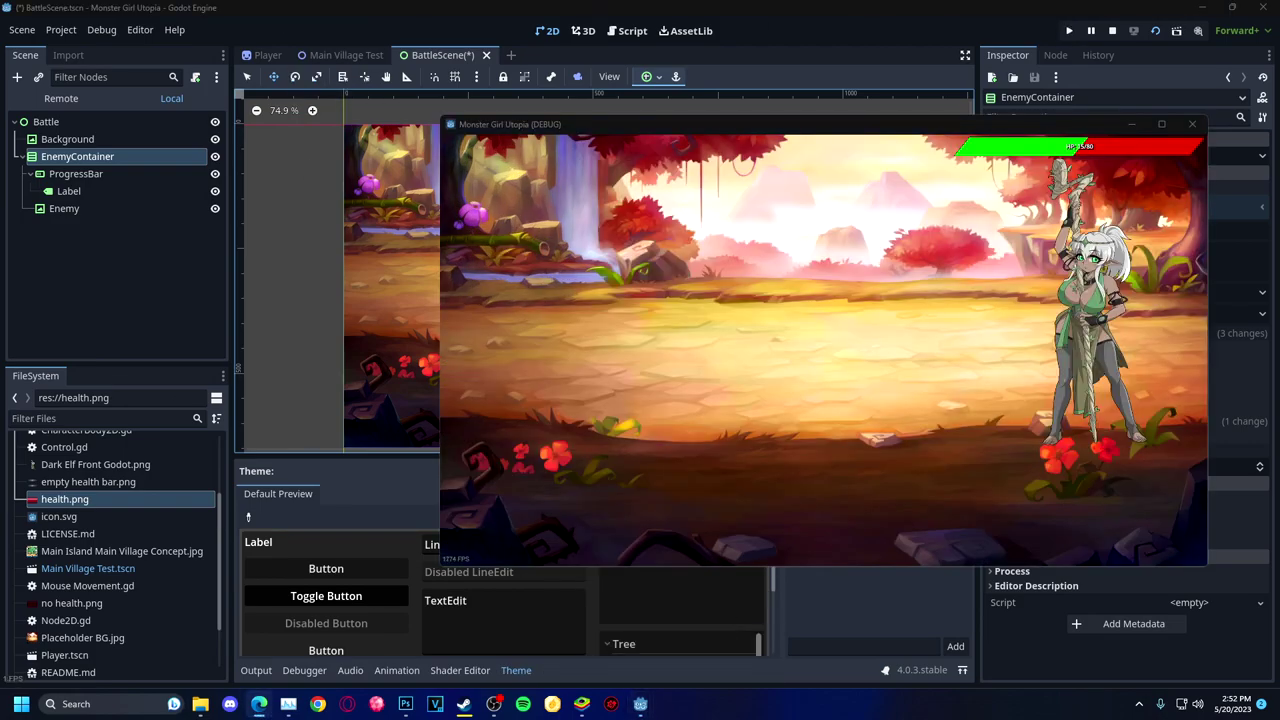
click(68, 191)
scroll(1120, 400, down, 10)
Stretch the new panel across the bottom of the scene with Bottom Wide anchors.
click(1157, 476)
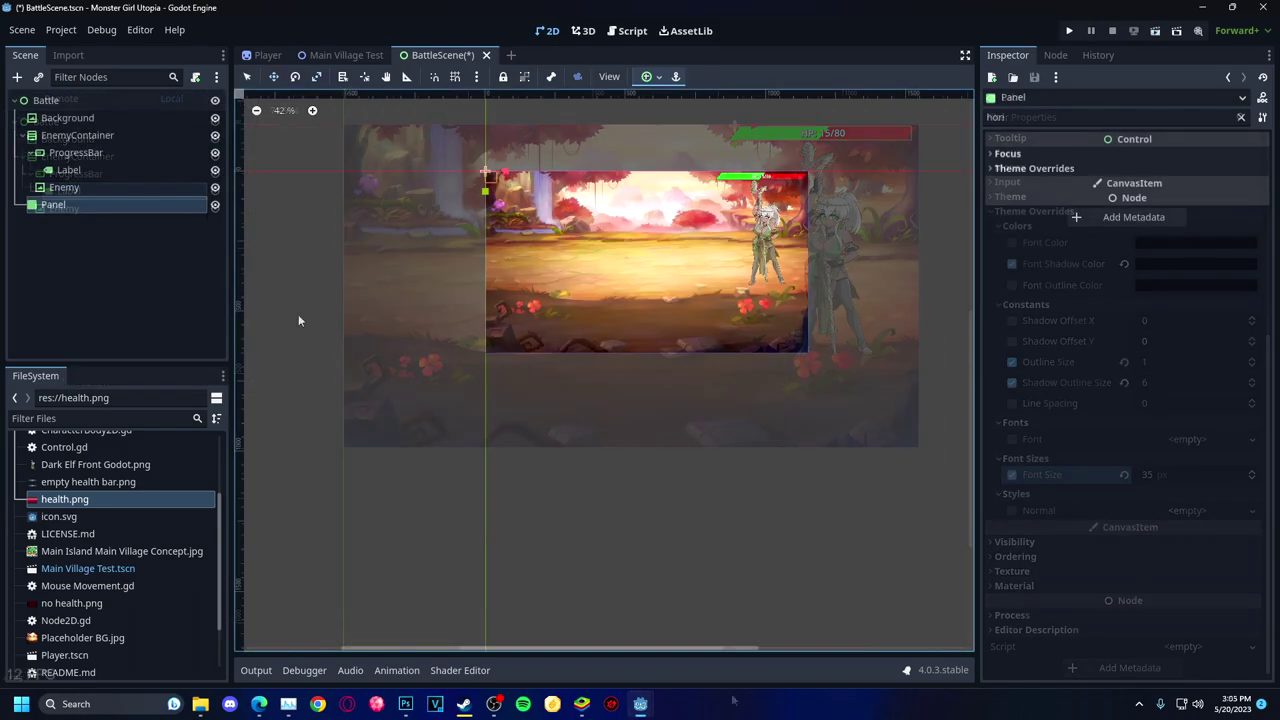
key(Escape)
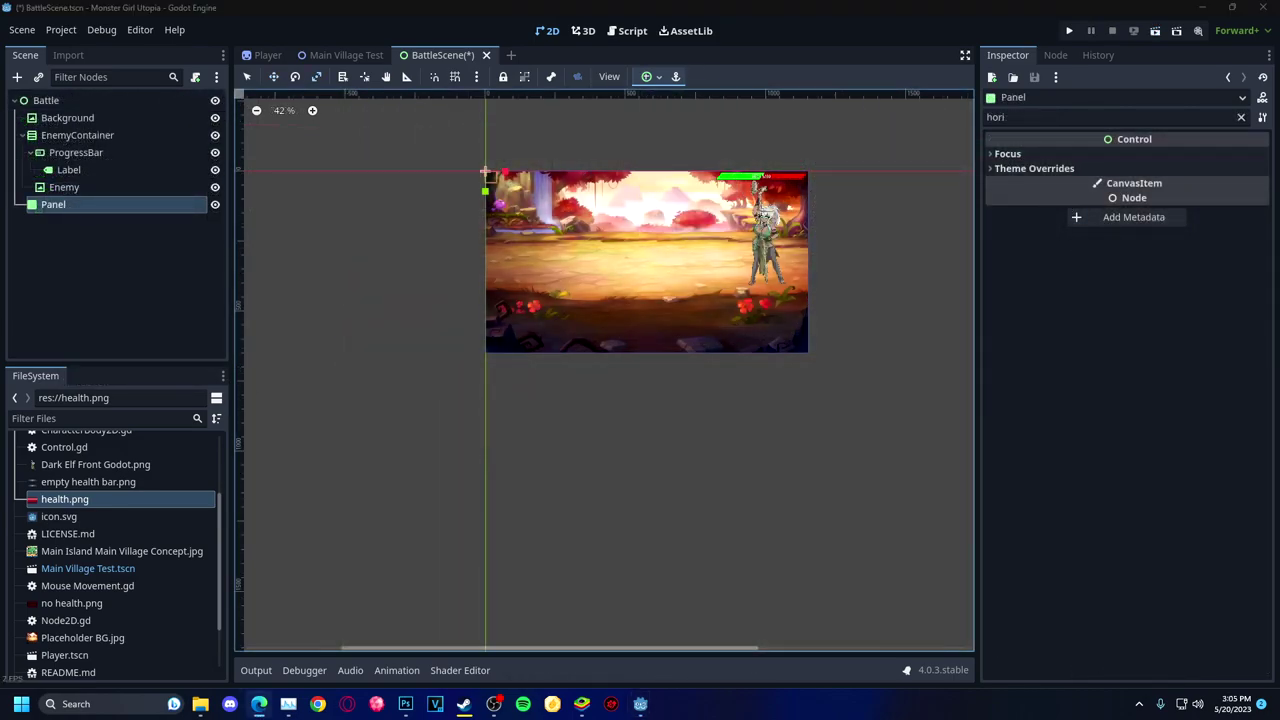
click(651, 76)
scroll(554, 370, up, 3)
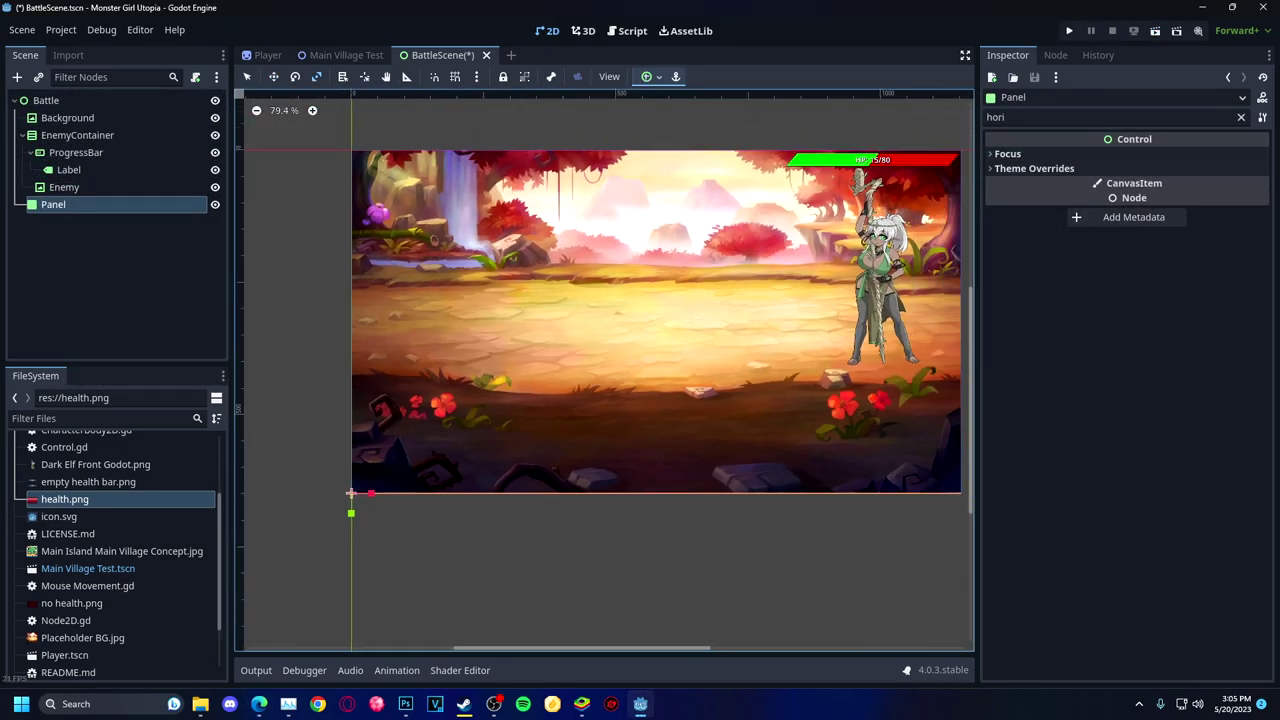
key(ctrl+z)
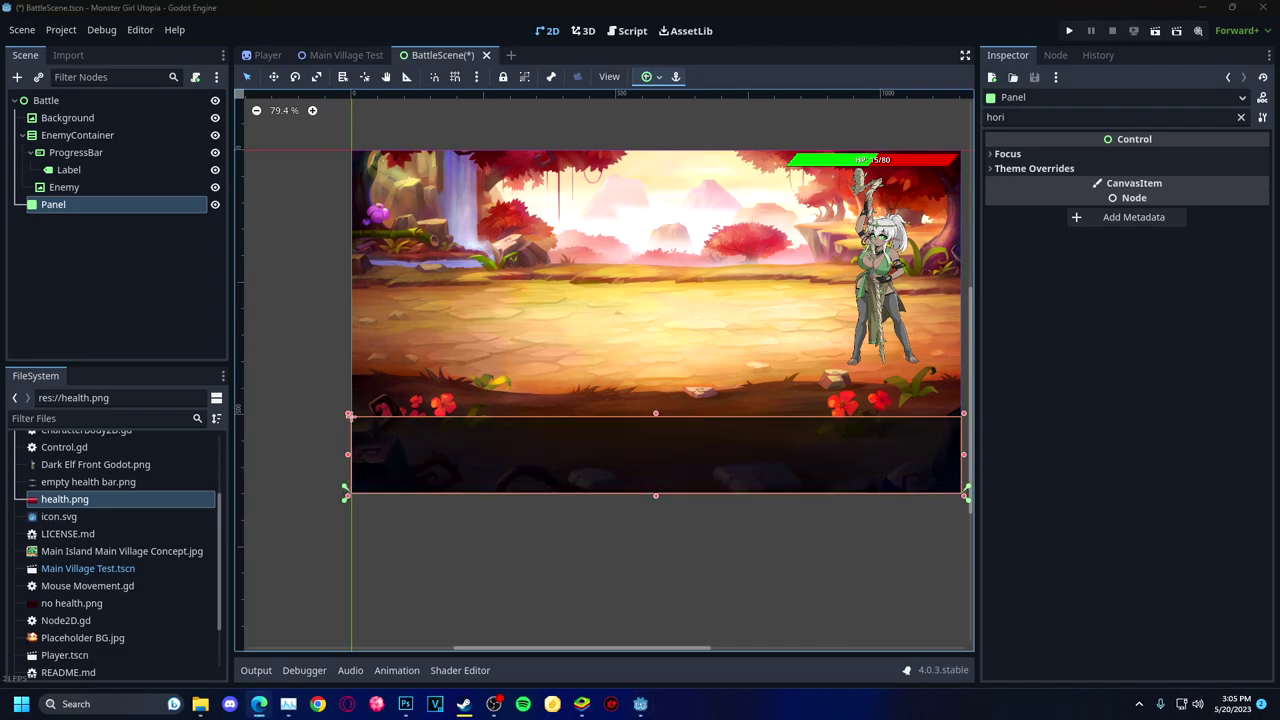
click(1241, 117)
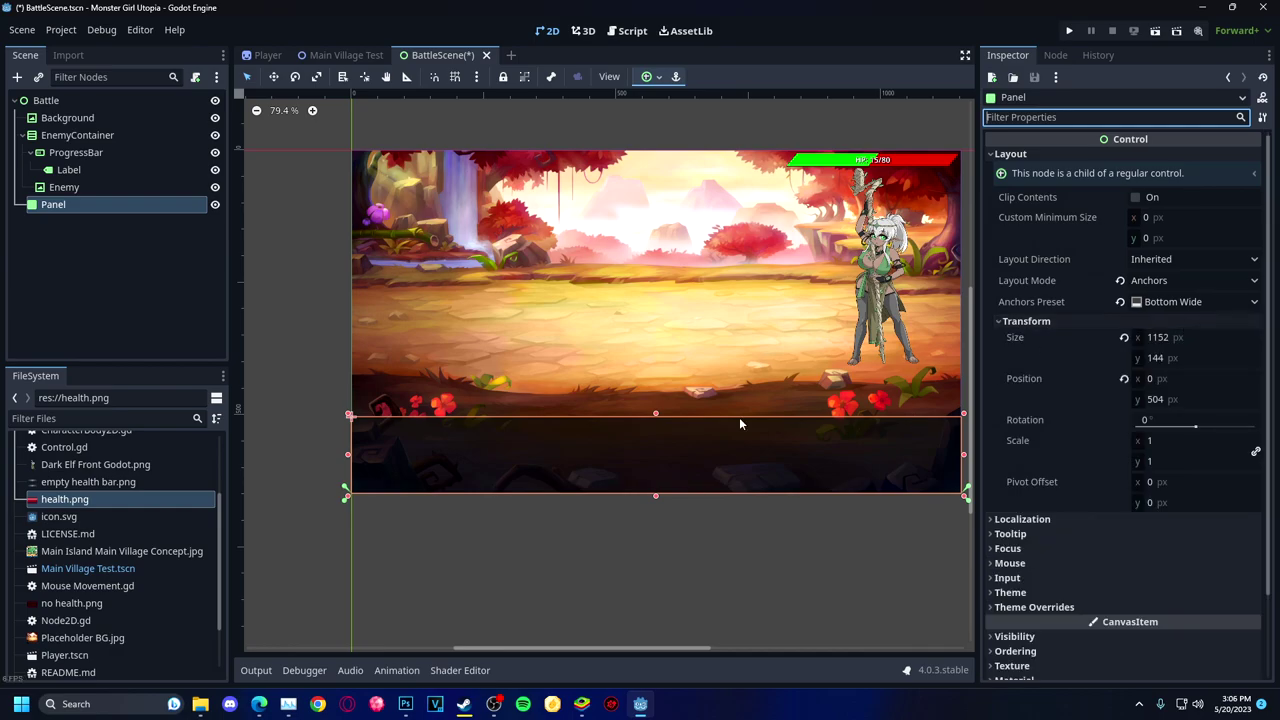
drag(739, 417, 739, 423)
Rename the panel node to PlayerPanel.
key(ctrl+a)
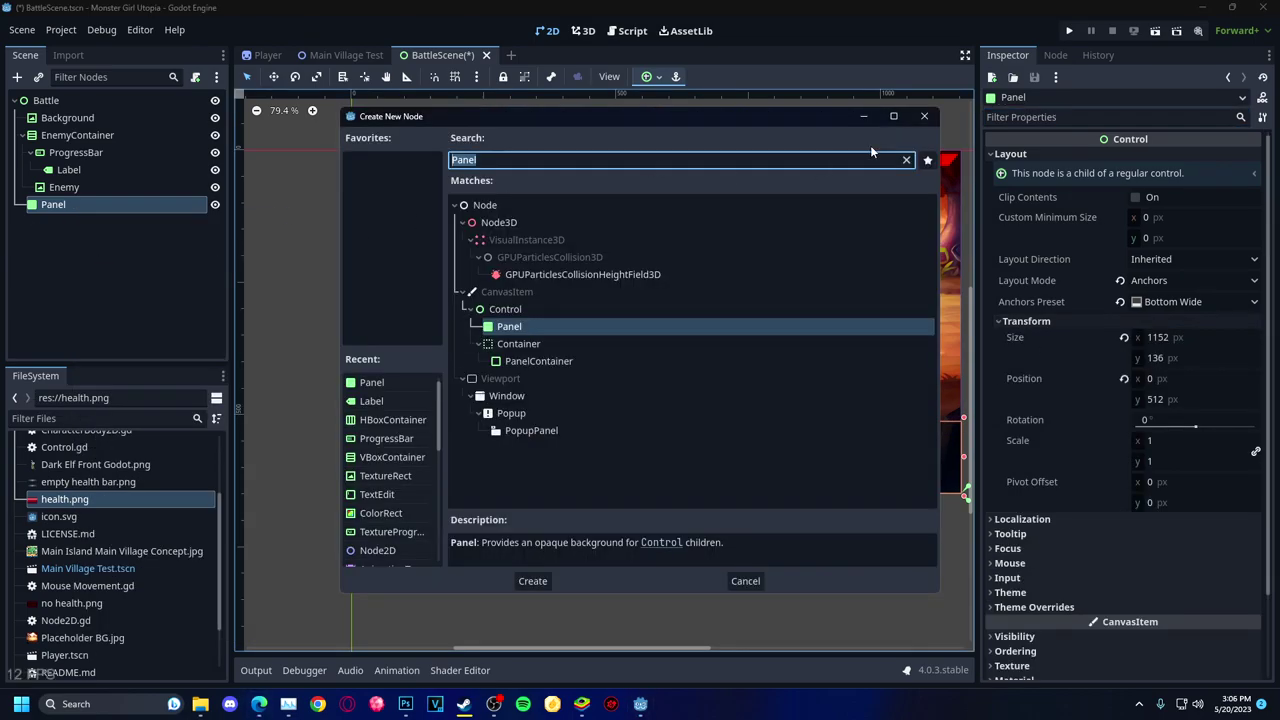
key(Escape)
double_click(53, 204)
text(PlayerPanel)
key(Return)
Add a new StyleBoxFlat panel style override to PlayerPanel.
click(1034, 607)
scroll(1025, 510, down, 2)
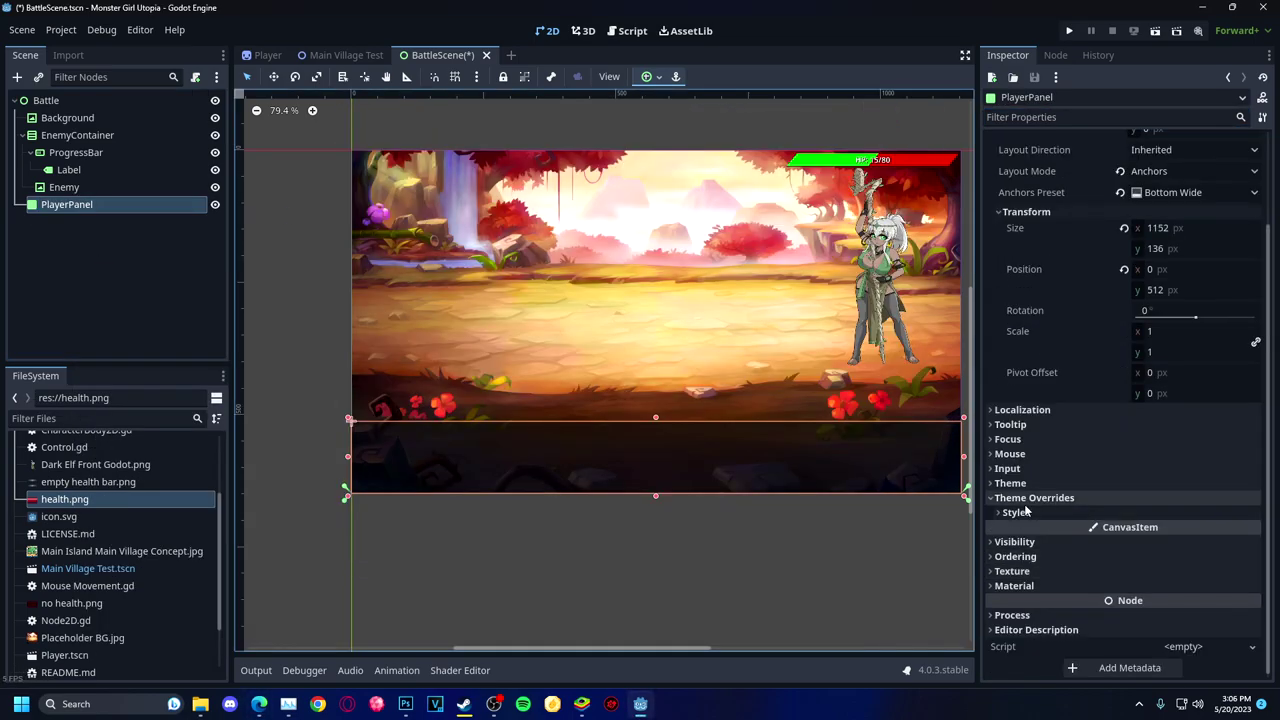
click(1015, 512)
click(1180, 511)
click(1190, 555)
click(1214, 512)
Set the style's background colour to half-transparent black 00000080 and save the scene.
scroll(1194, 568, down, 3)
click(1200, 313)
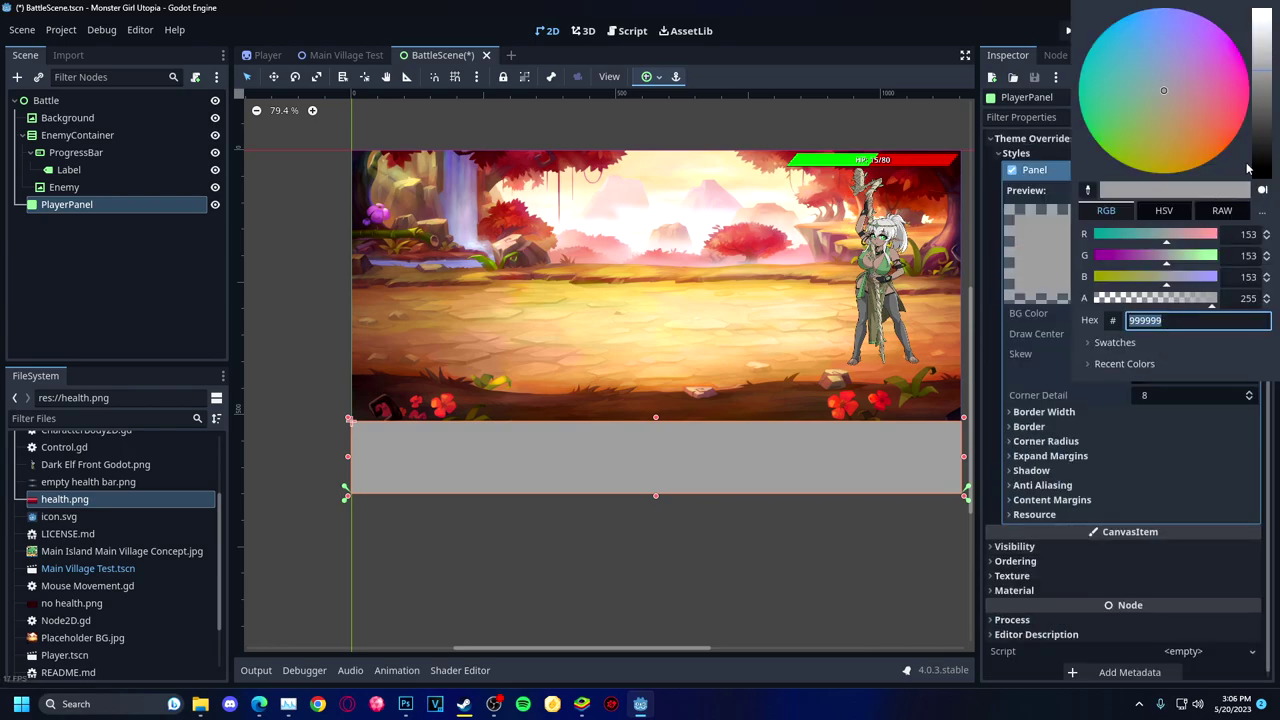
click(1247, 168)
click(832, 504)
click(1195, 313)
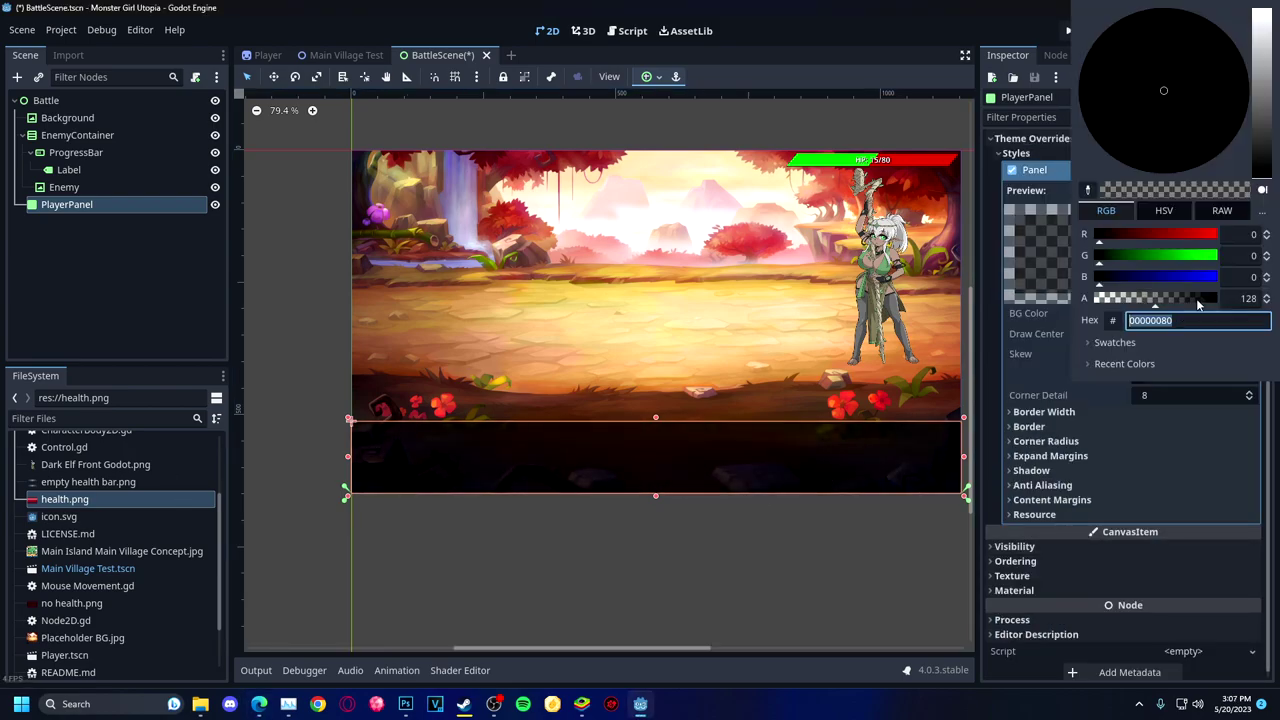
click(812, 546)
key(ctrl+s)
click(189, 294)
Add an HBoxContainer child under PlayerPanel with Full Rect anchors.
right_click(66, 204)
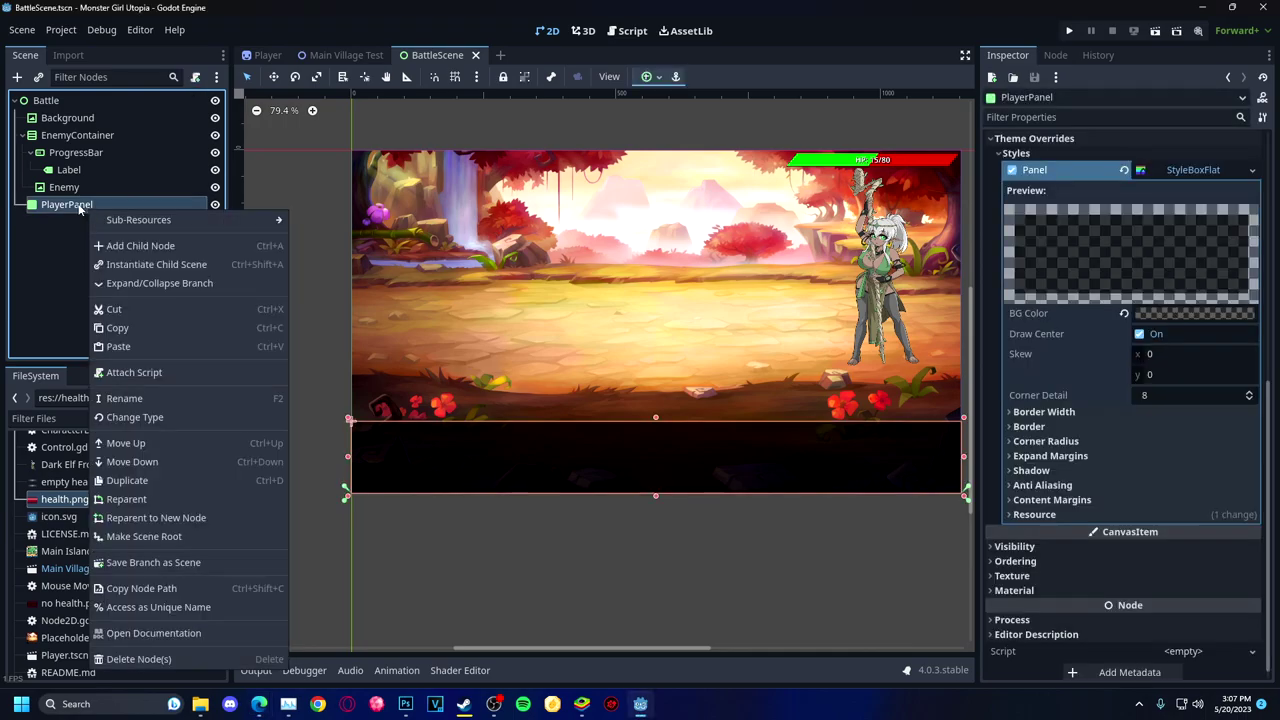
click(143, 217)
key(Return)
click(651, 76)
click(723, 194)
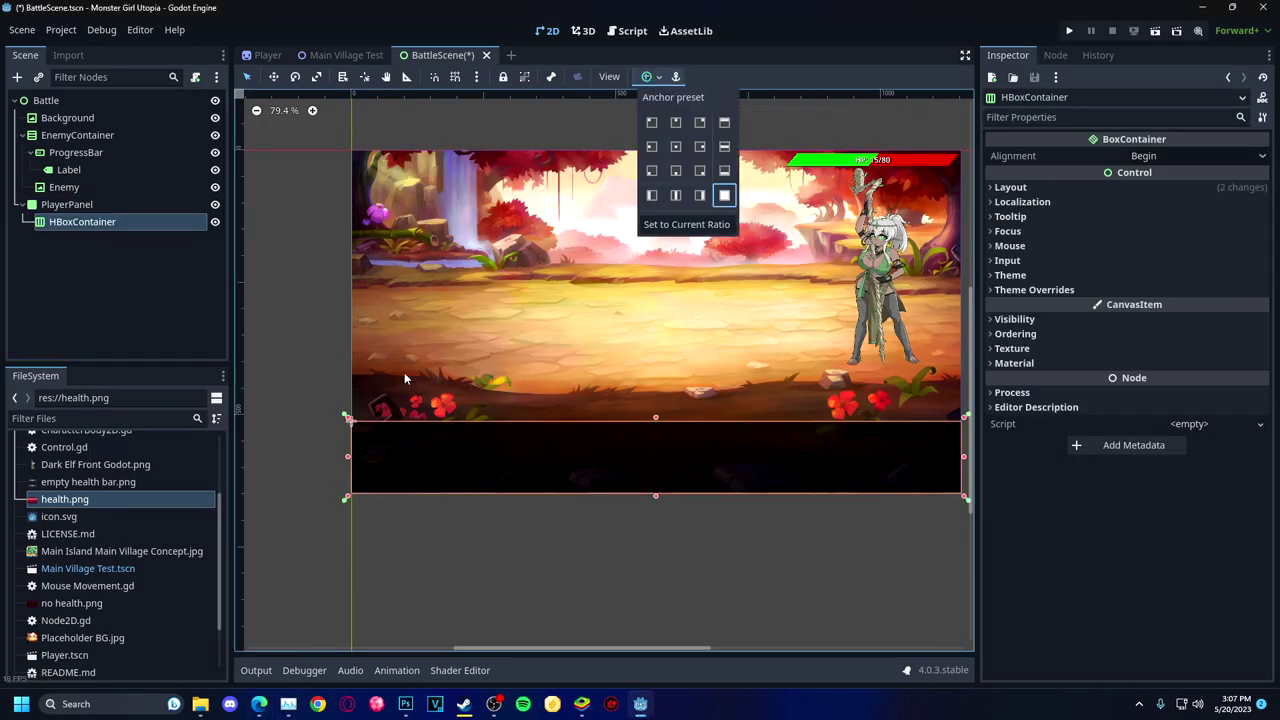
Rename the container to PlayerData.
click(113, 227)
double_click(113, 222)
text(PlayerData)
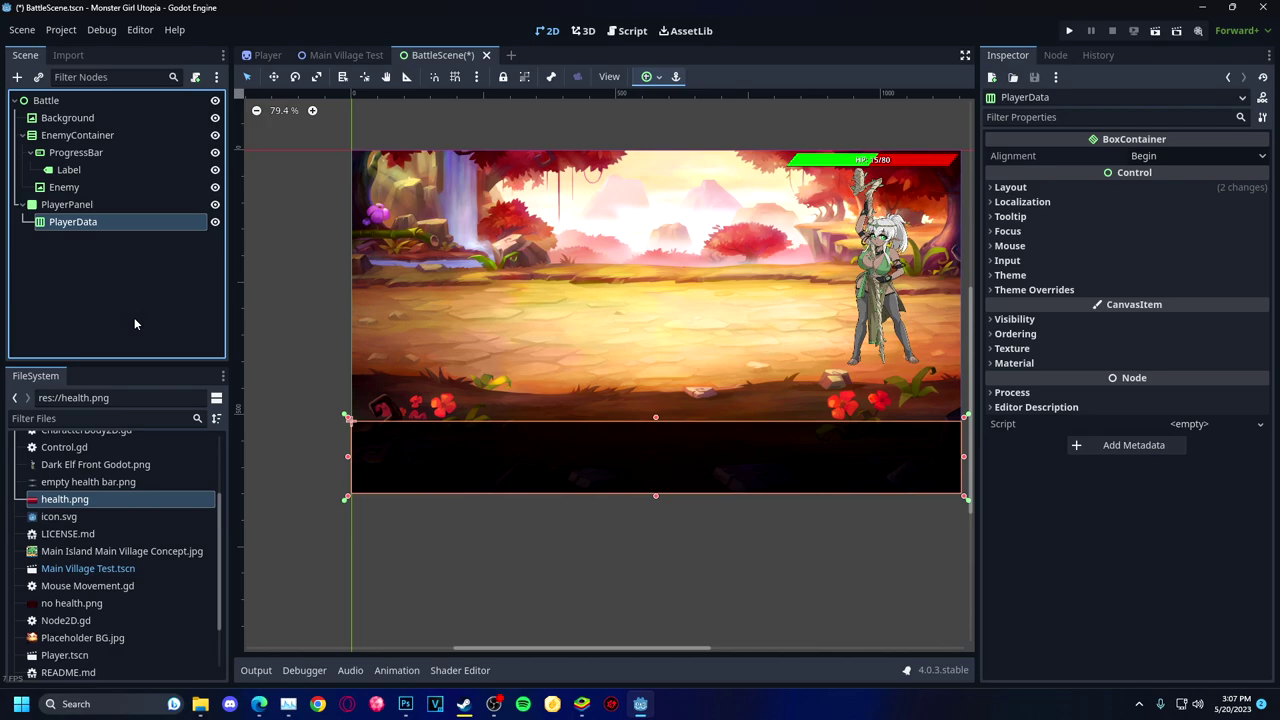
right_click(138, 252)
click(150, 262)
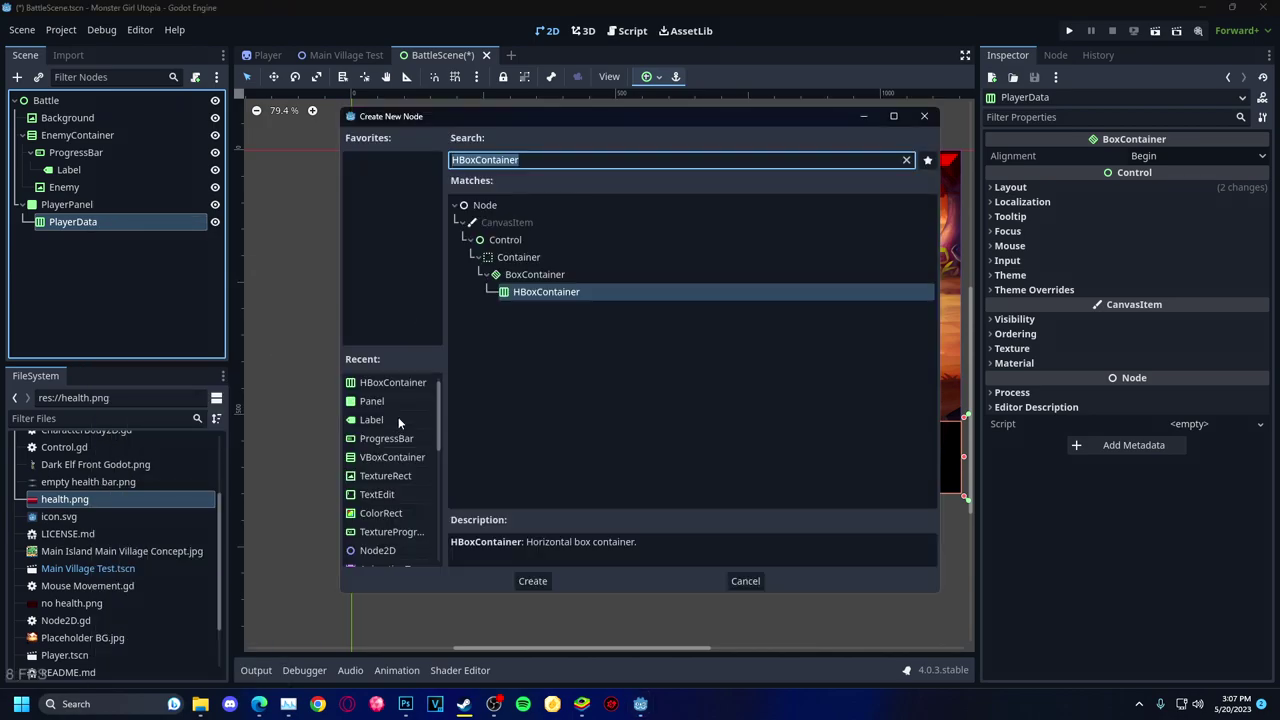
Add a Label reading Player inside PlayerData and centre the row's alignment.
double_click(398, 417)
click(366, 451)
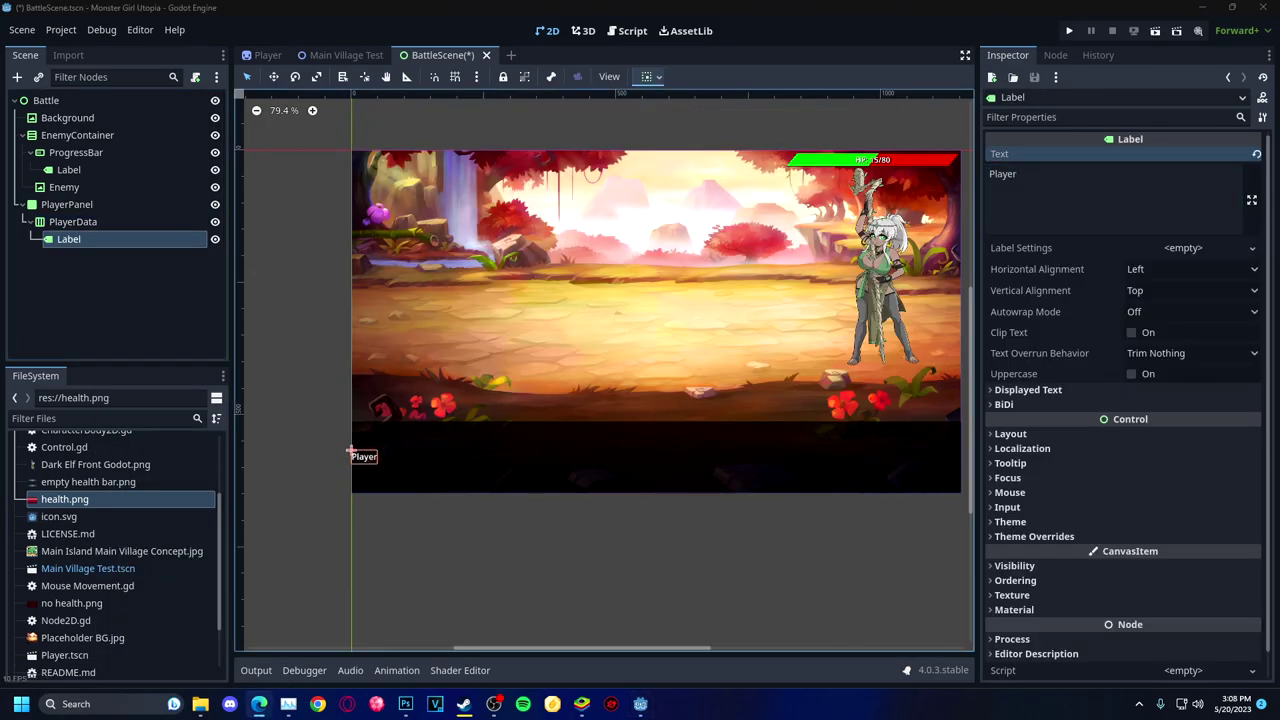
click(73, 221)
click(1170, 157)
click(1170, 200)
click(69, 239)
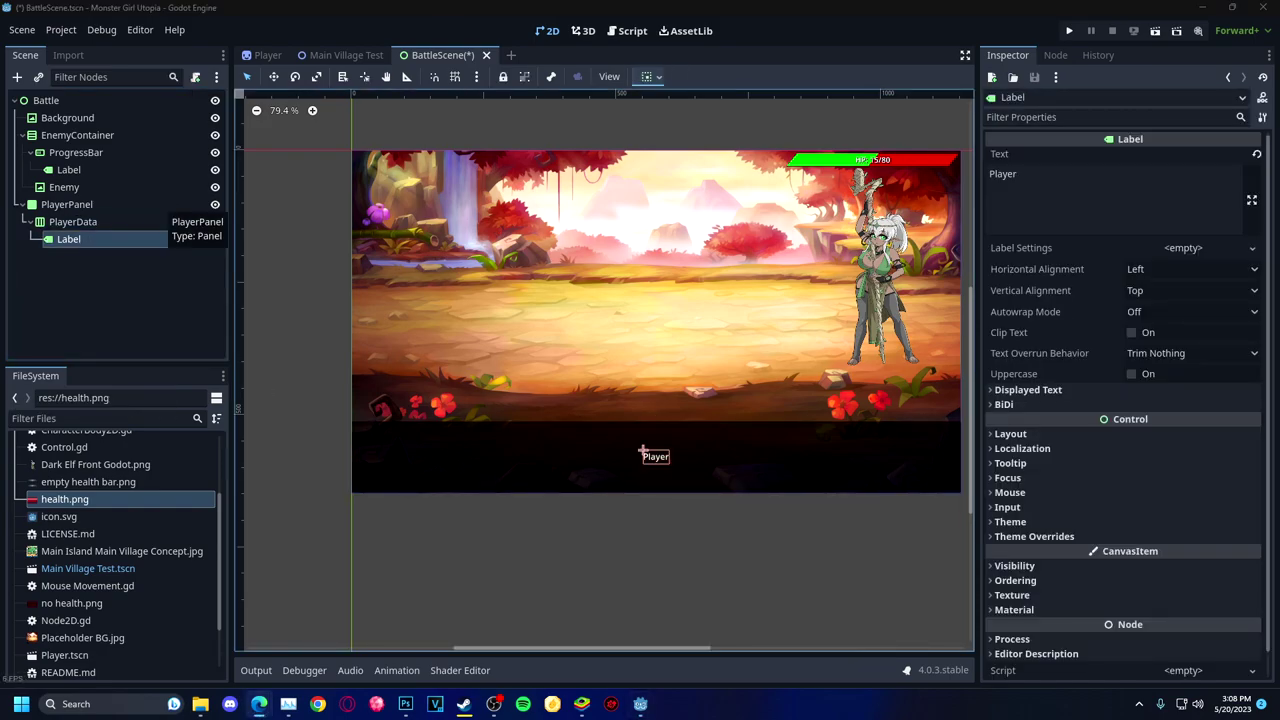
double_click(996, 176)
Save the scene, then copy the enemy health bar into PlayerData.
click(445, 552)
key(ctrl+s)
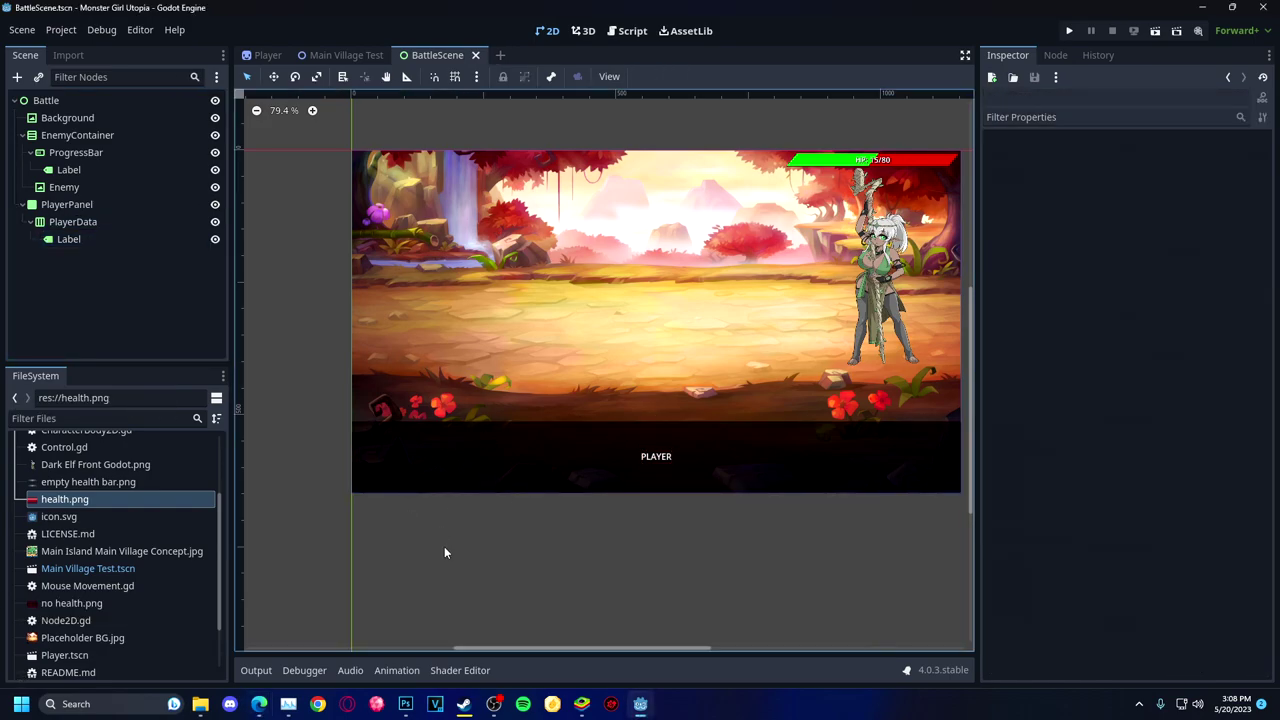
click(76, 152)
key(ctrl+c)
click(80, 221)
key(ctrl+v)
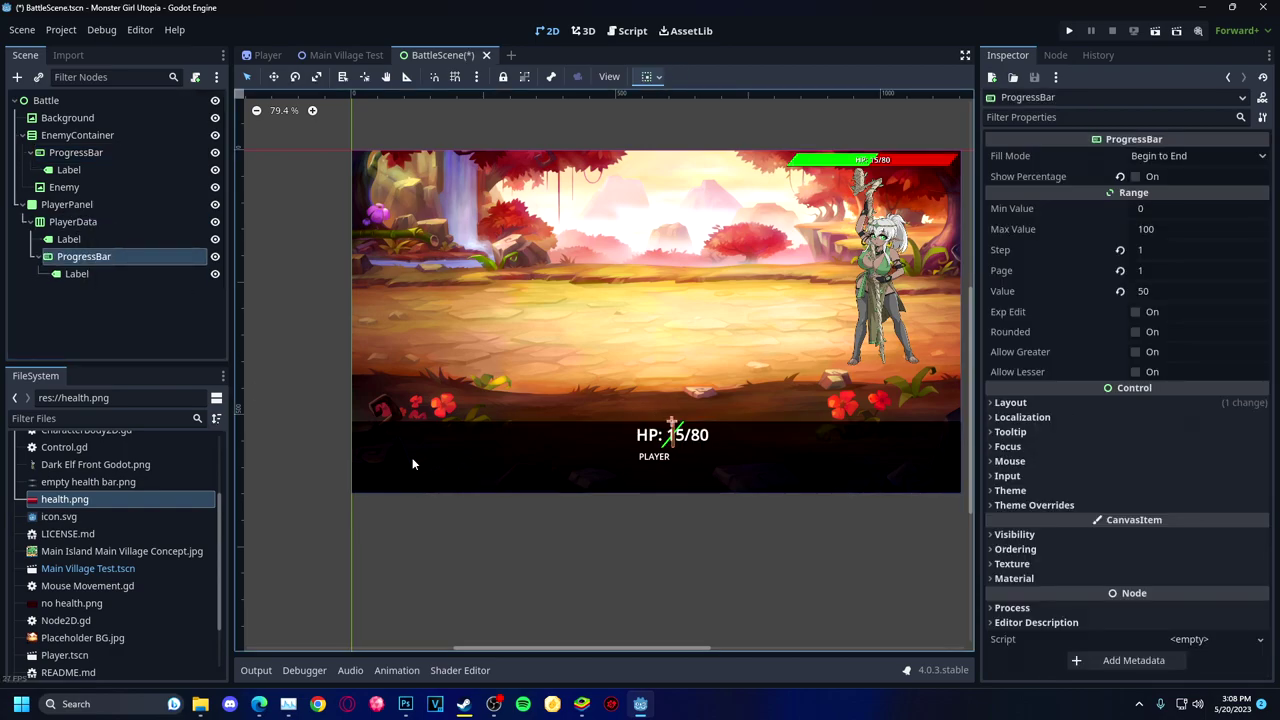
Set the copied HP bar's horizontal container sizing to Fill with Expand.
click(1060, 117)
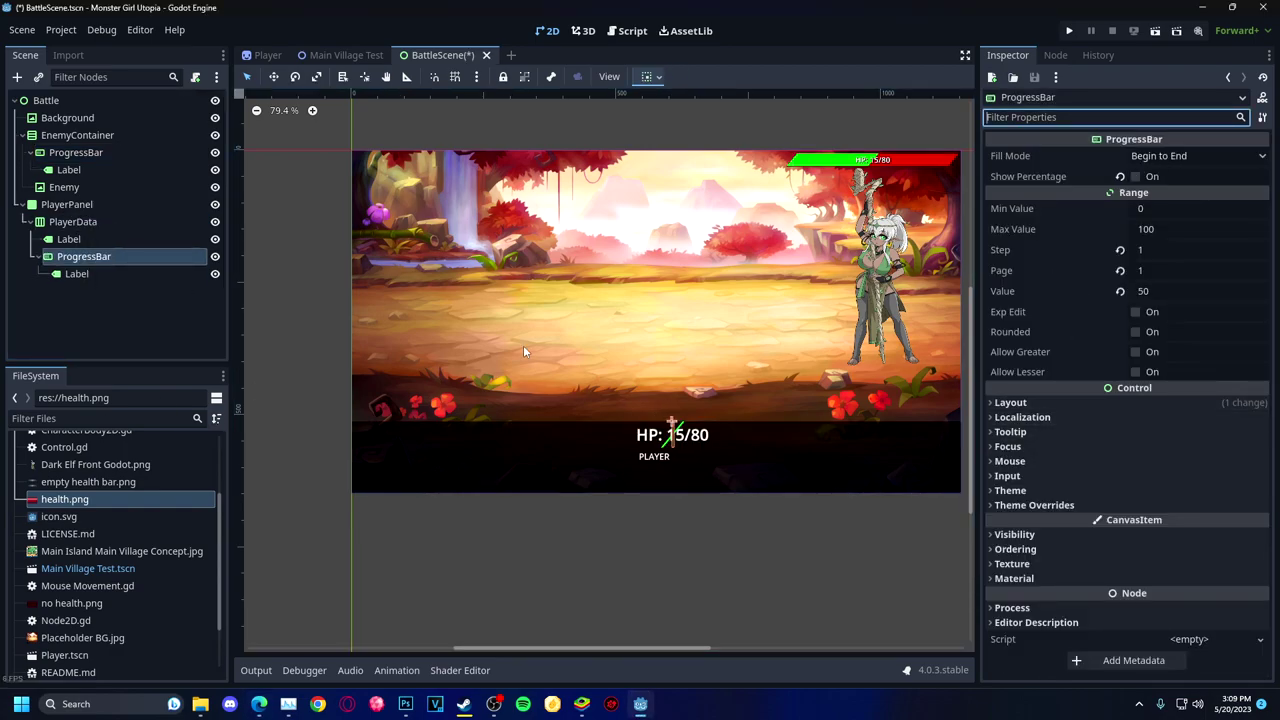
text(hori)
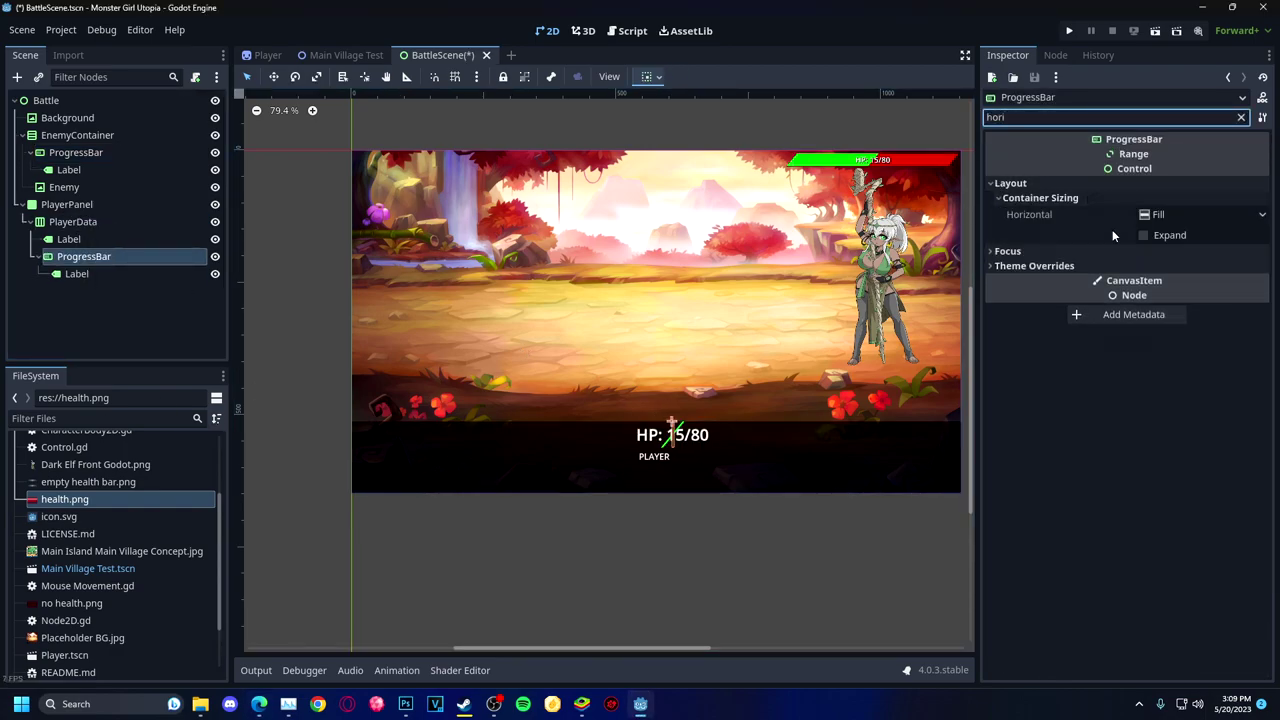
click(1163, 217)
click(1143, 293)
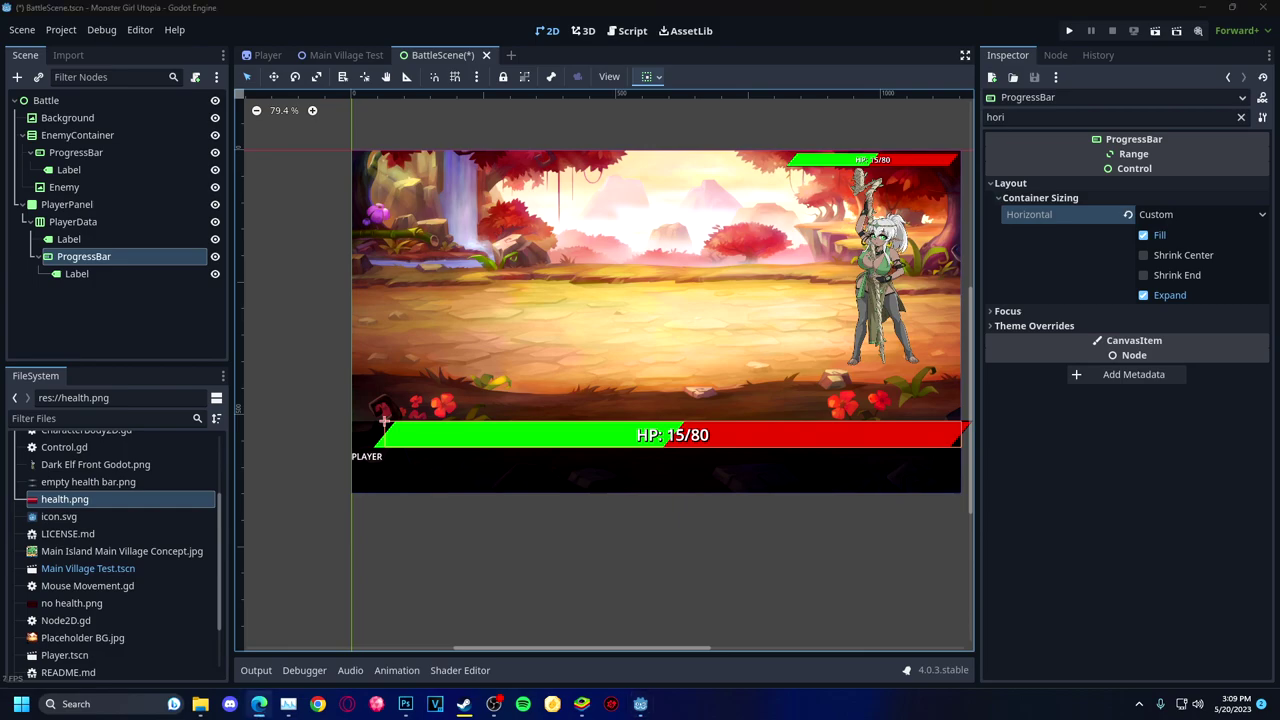
click(72, 221)
double_click(996, 117)
Clear the property search and select the player ProgressBar to inspect its size.
text(margin)
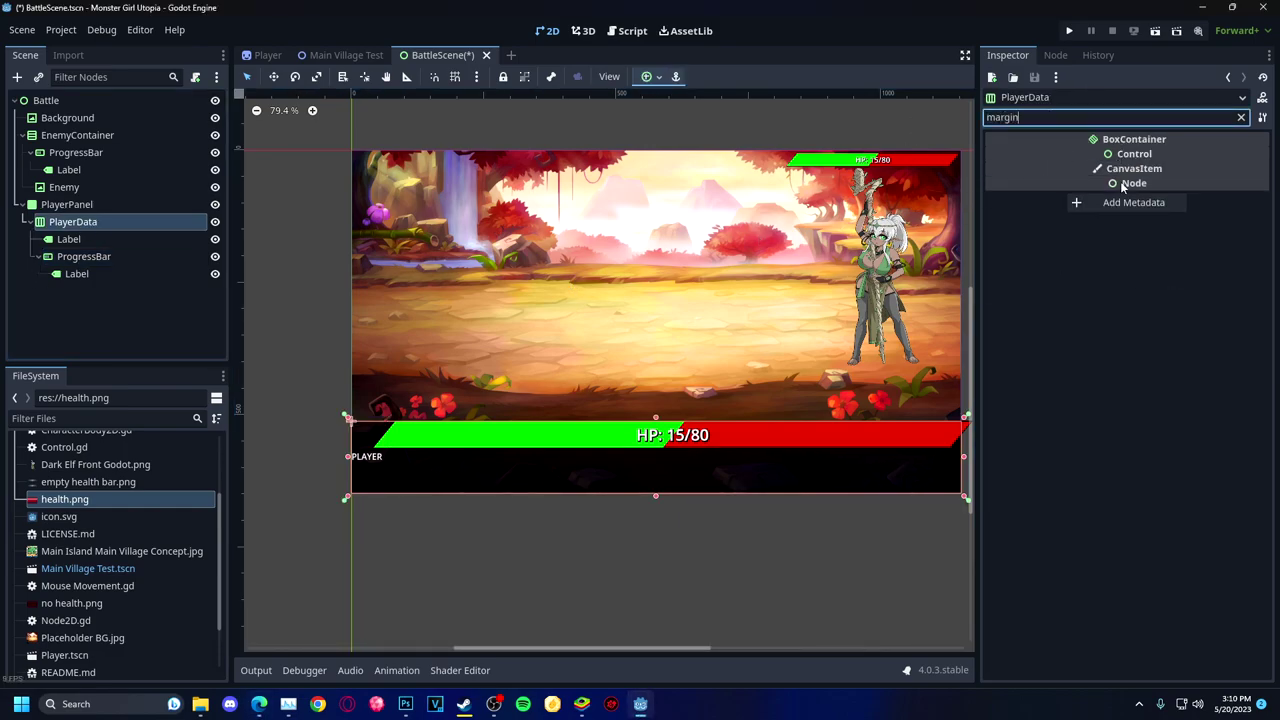
key(ctrl+a)
key(BackSpace)
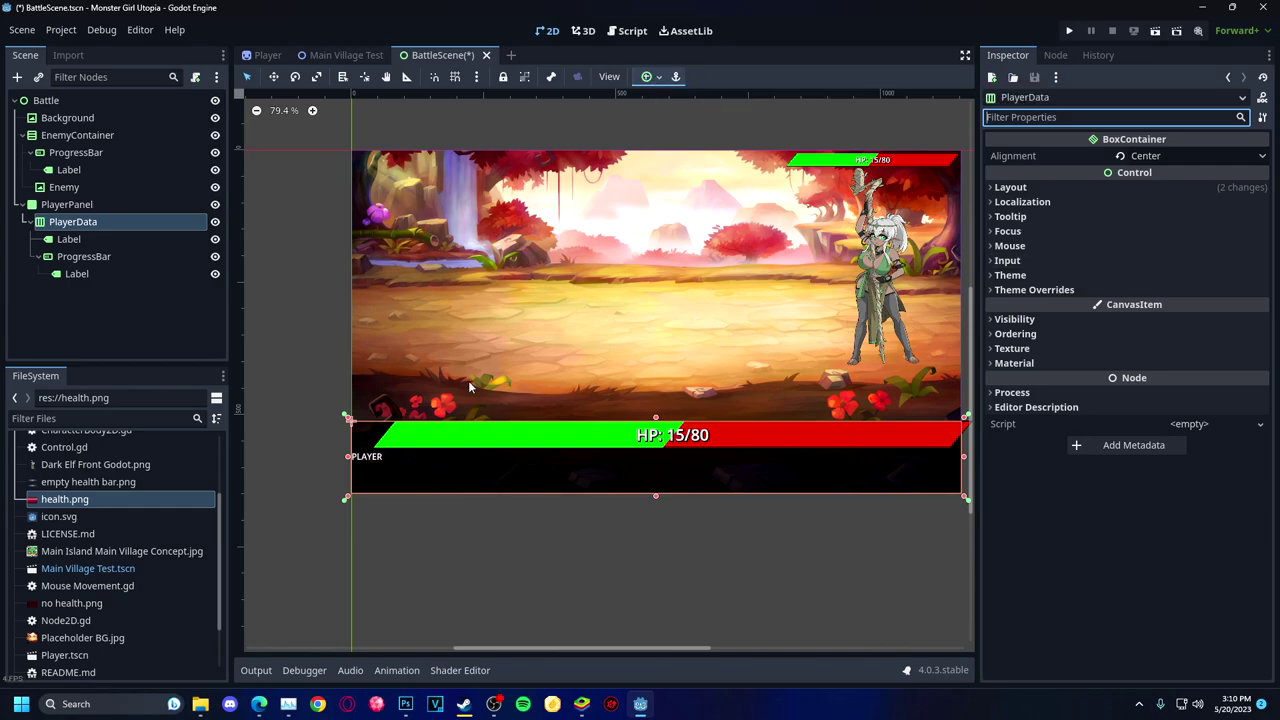
drag(512, 450, 471, 386)
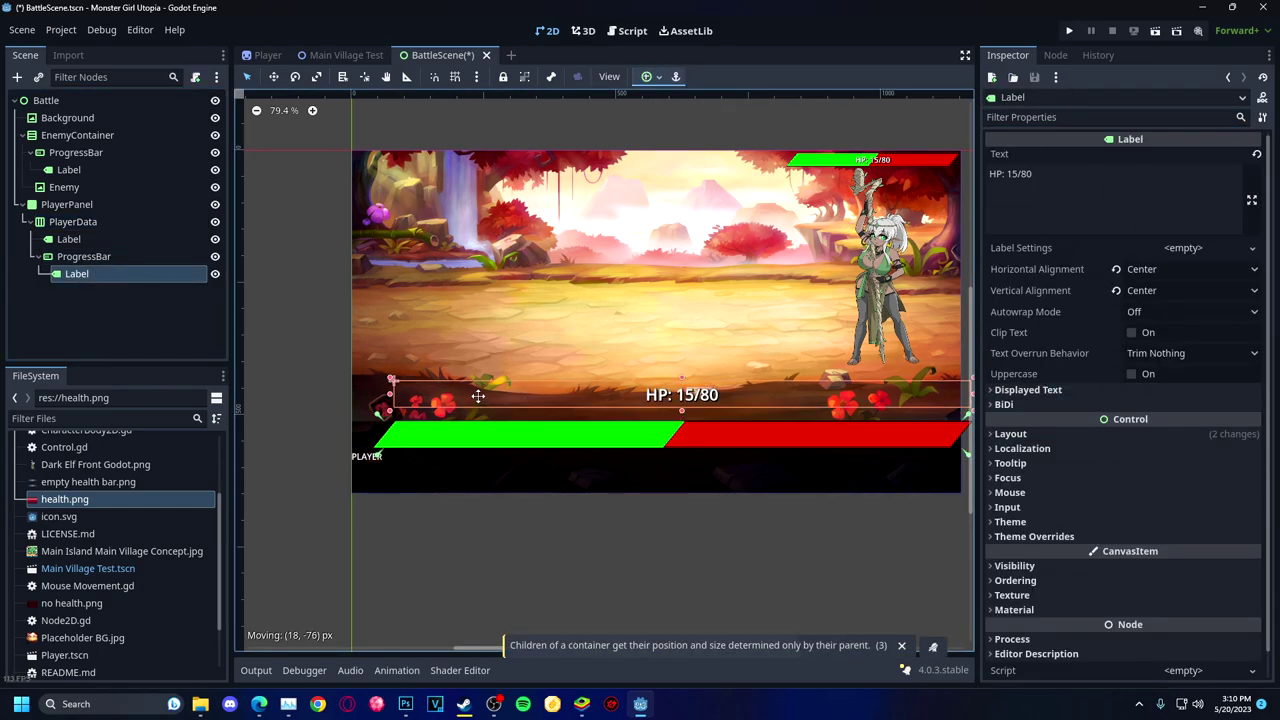
click(378, 405)
click(378, 405)
click(119, 254)
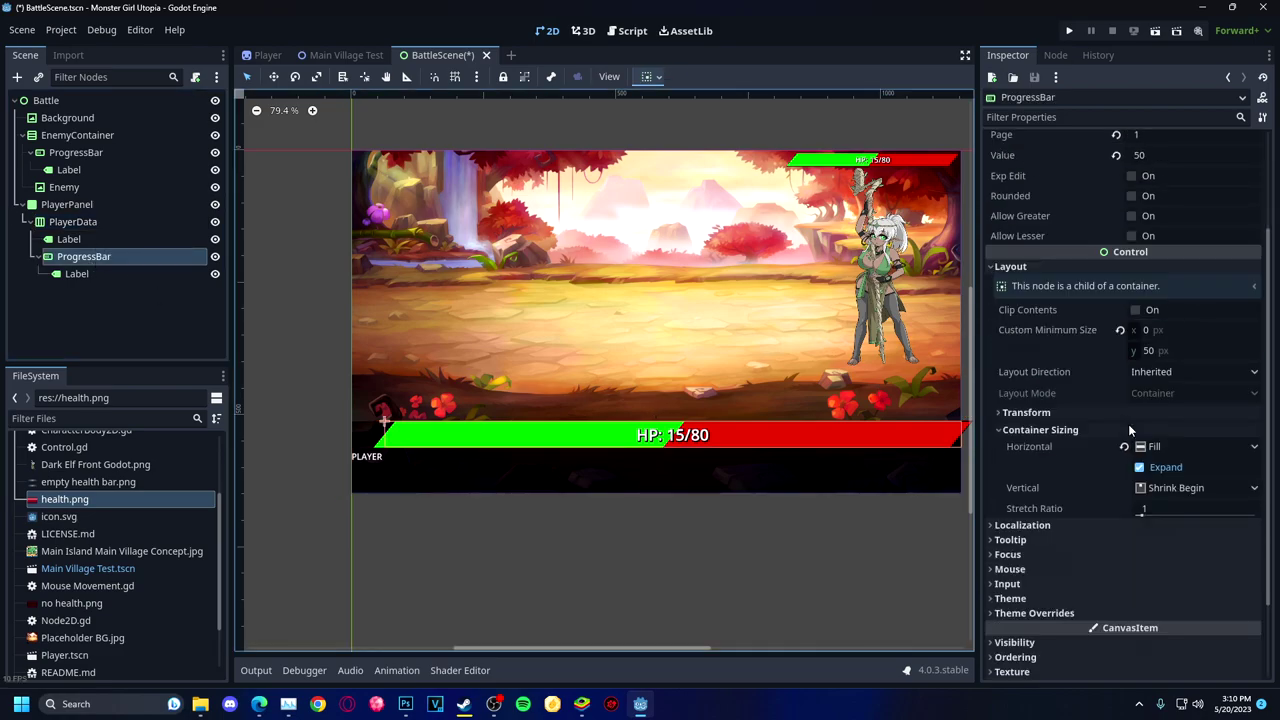
click(1026, 412)
scroll(1100, 400, down, 1)
click(1157, 381)
Try centring the bar horizontally and vertically with the toolbar container-sizing options.
click(646, 76)
click(612, 80)
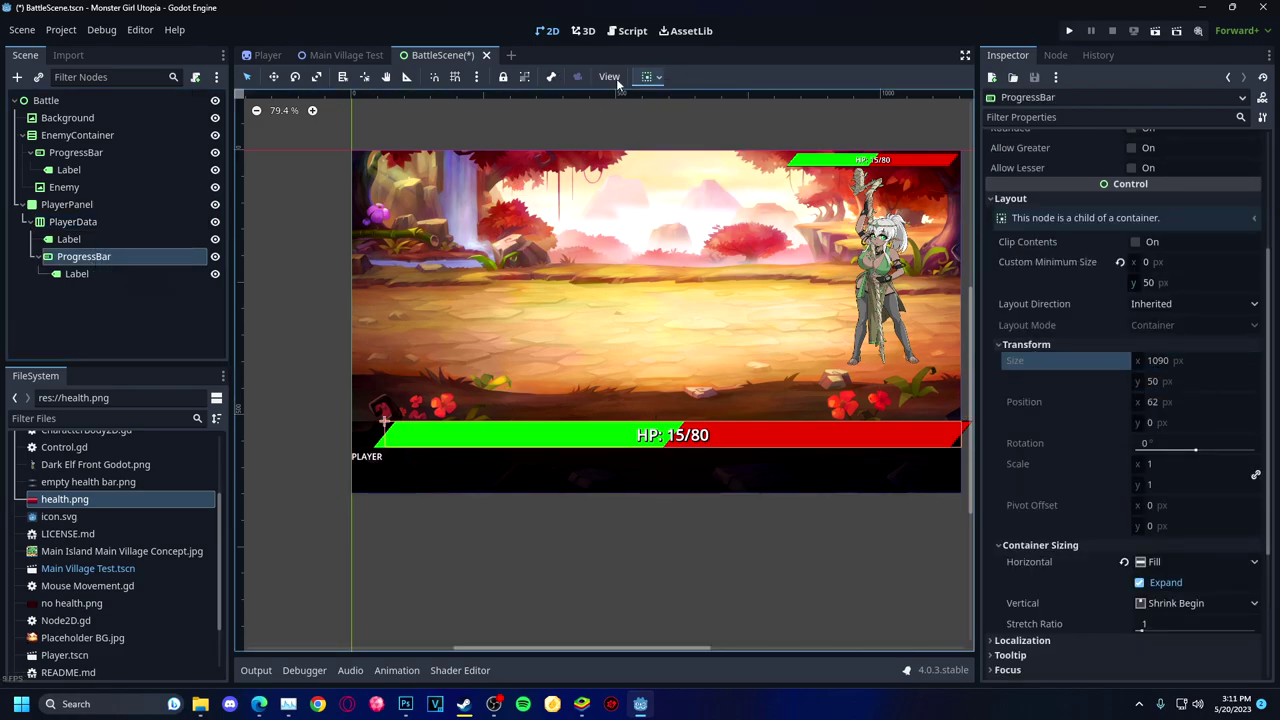
click(646, 76)
click(259, 703)
click(646, 76)
click(677, 122)
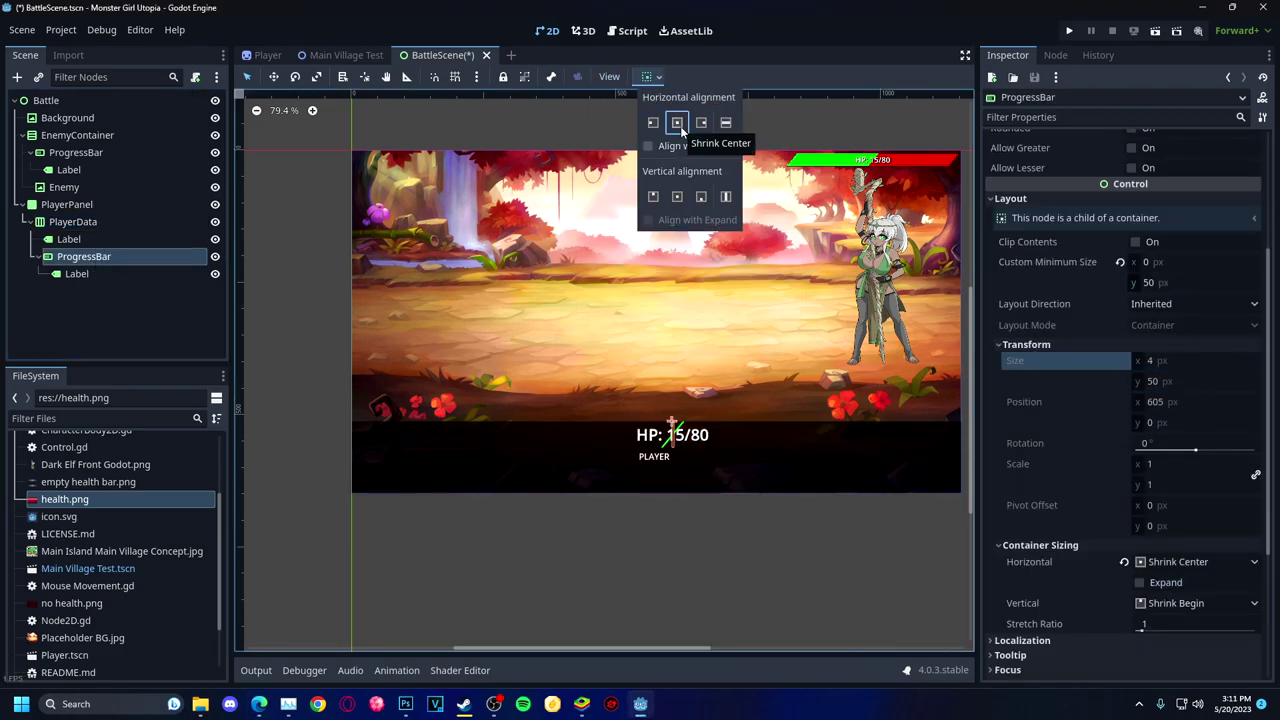
click(648, 146)
click(677, 196)
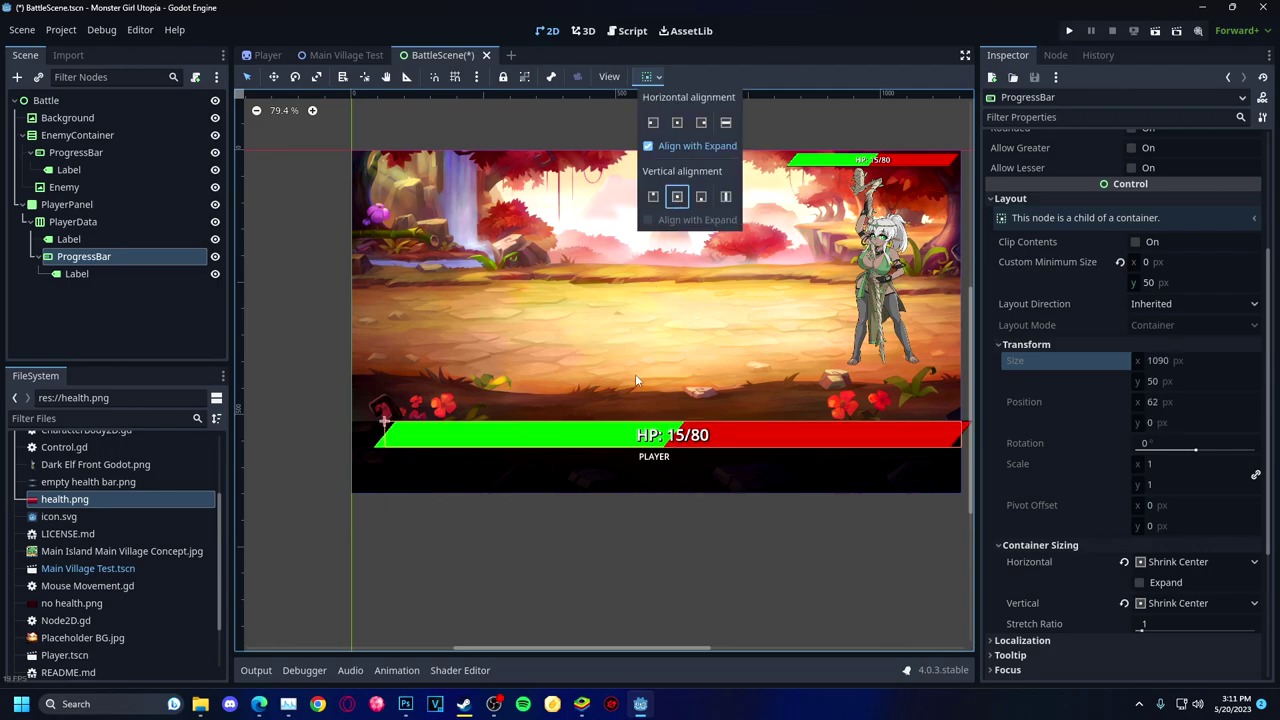
click(677, 196)
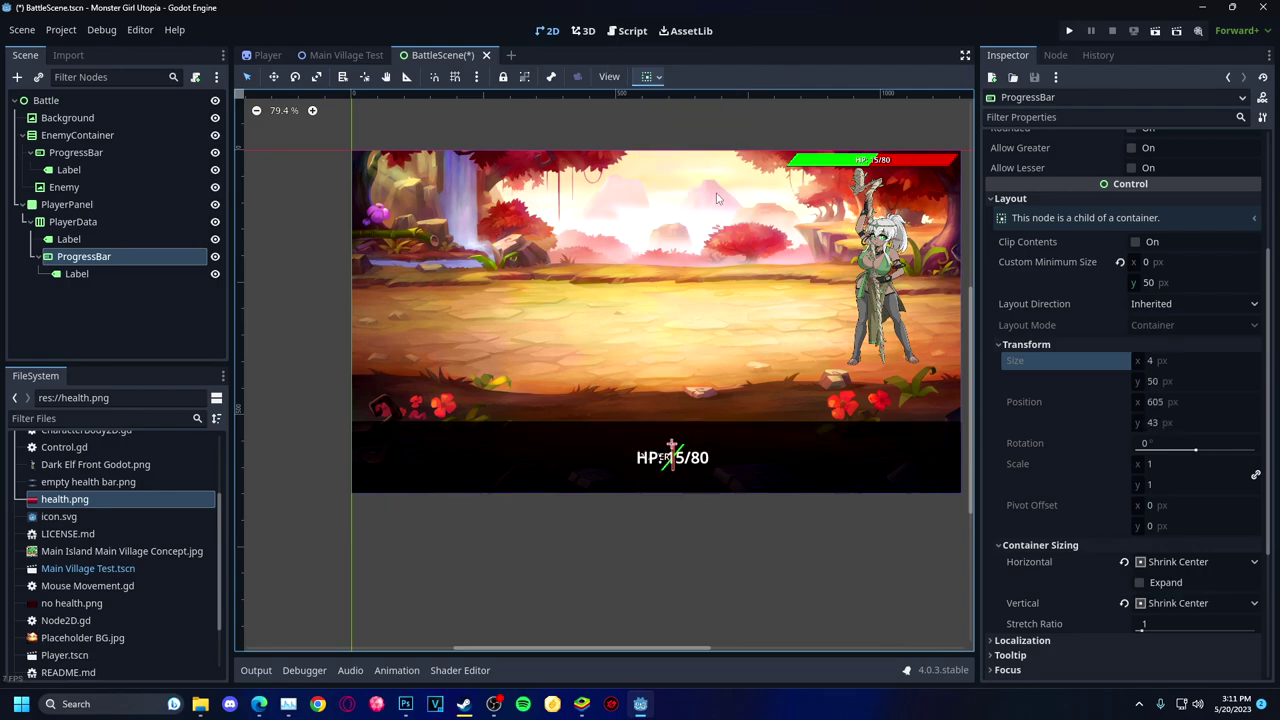
Restore the player HP bar's horizontal sizing to full-width Fill with Expand.
click(726, 122)
click(653, 122)
click(701, 196)
click(726, 122)
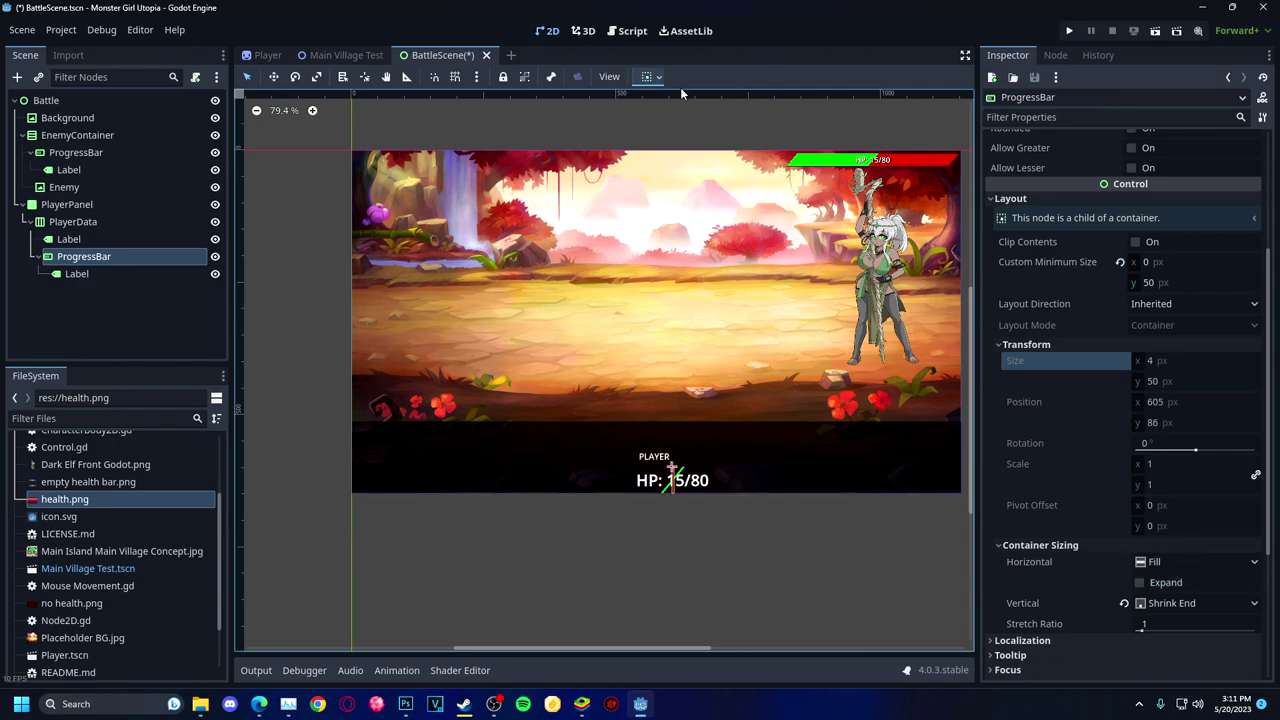
click(646, 76)
click(677, 122)
click(1195, 561)
click(1196, 574)
Set the player HP bar's vertical container sizing to Shrink Center.
click(732, 491)
click(48, 257)
click(76, 273)
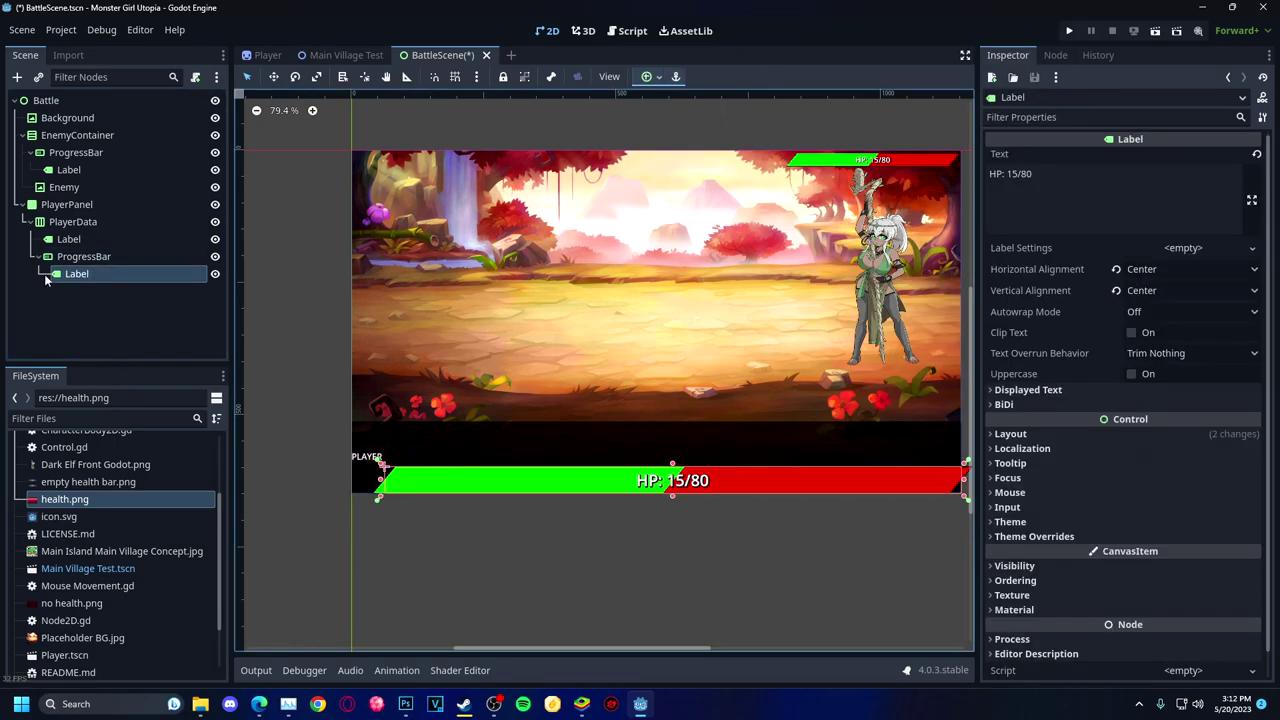
click(84, 256)
click(1193, 303)
click(1141, 562)
scroll(1141, 562, down, 3)
click(1195, 467)
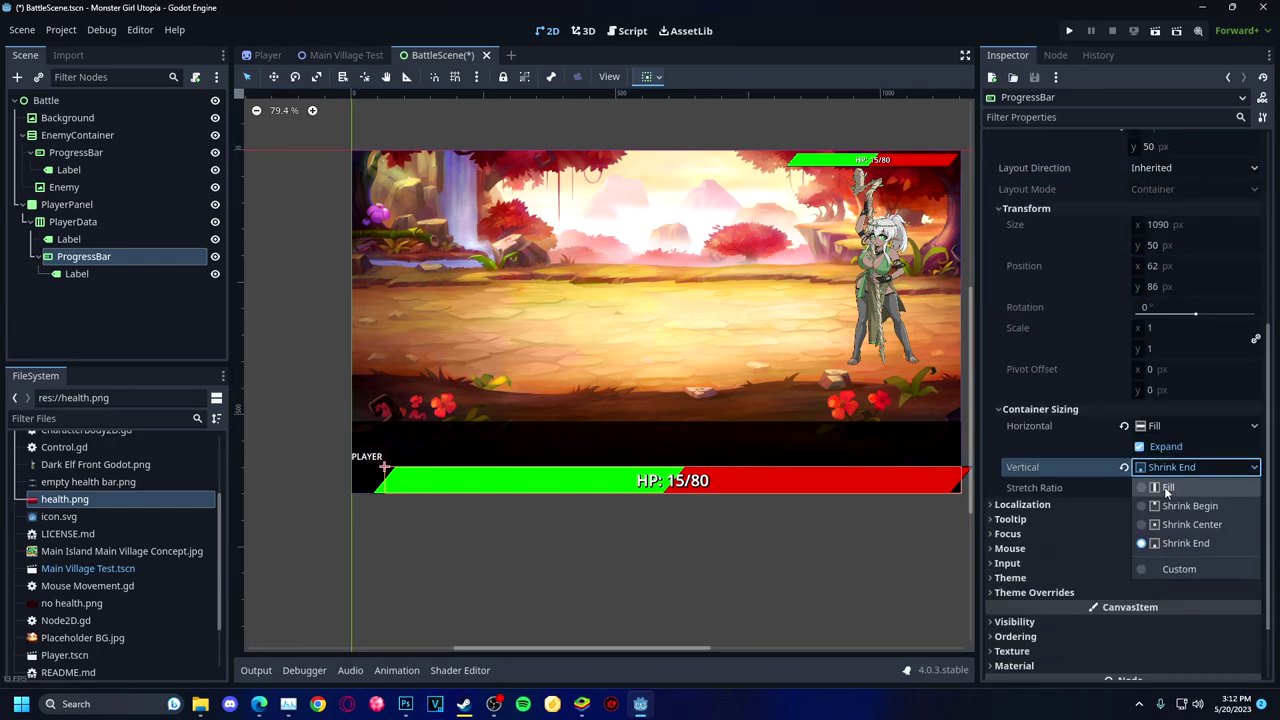
click(1180, 505)
click(1195, 467)
click(1180, 524)
click(855, 522)
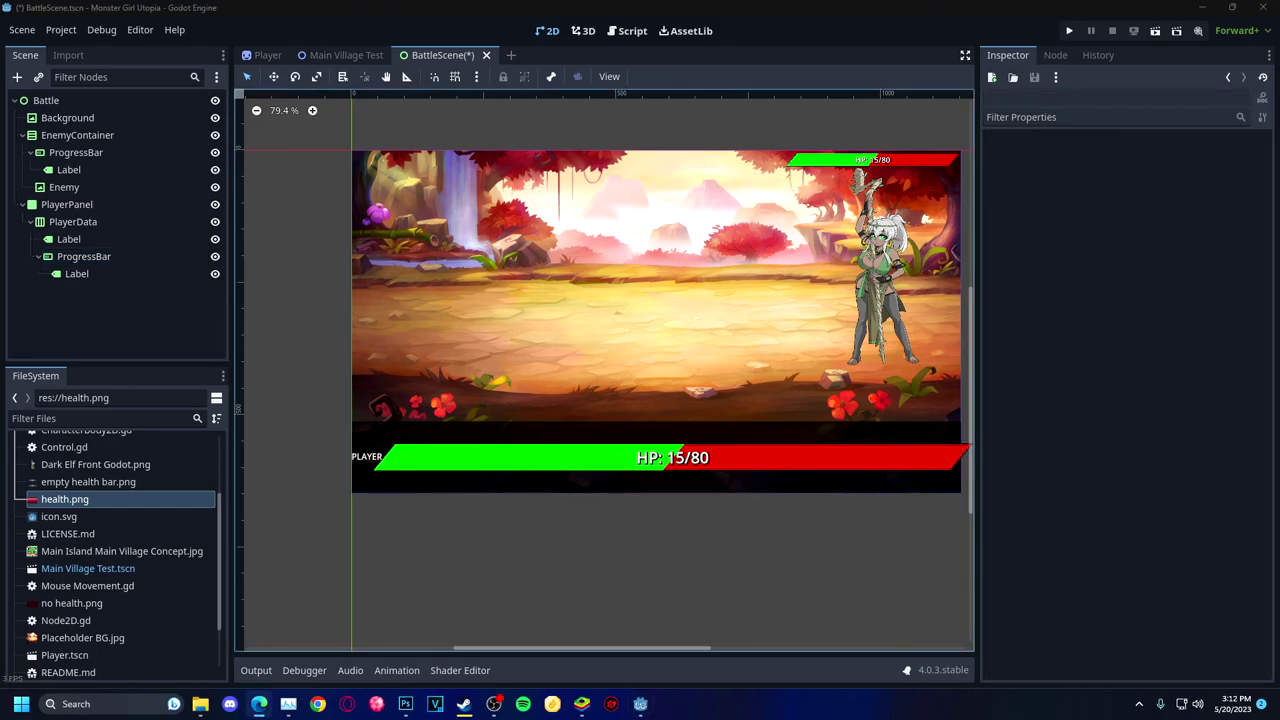
Reset PlayerData's minimum width to 0 and start editing its width.
click(73, 221)
drag(1200, 250, 1170, 250)
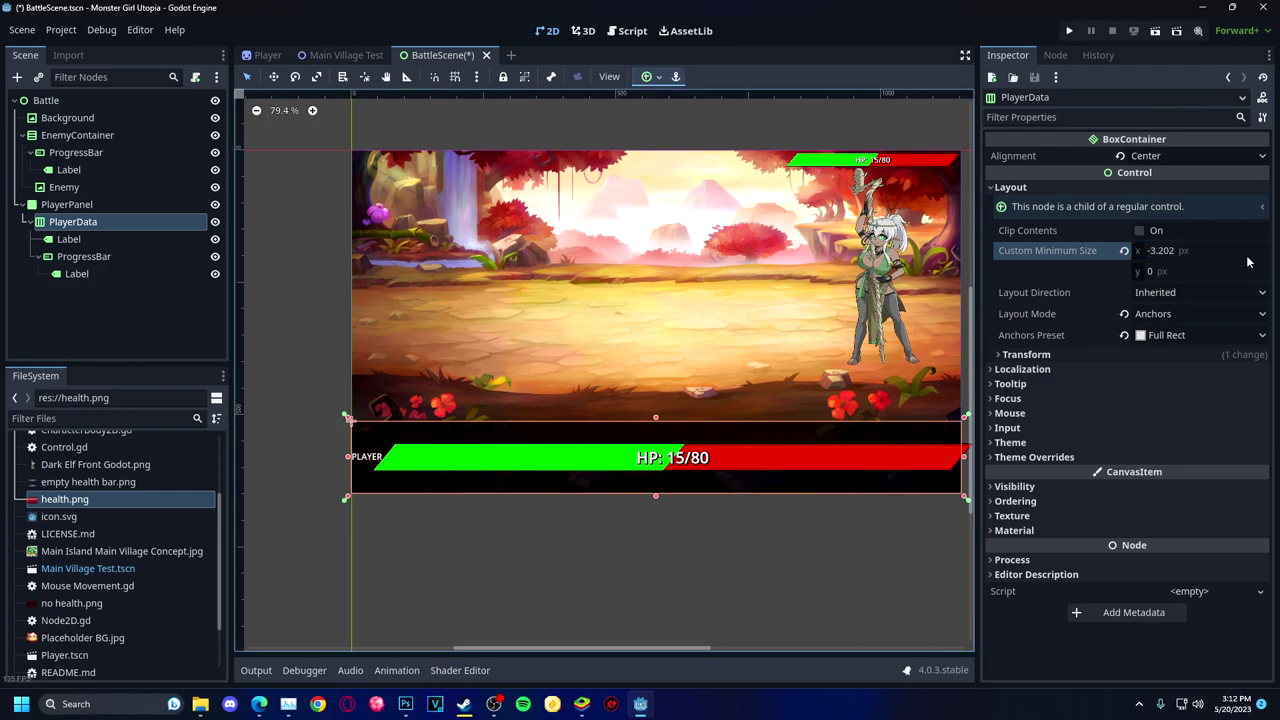
click(1200, 250)
click(1026, 354)
click(1190, 370)
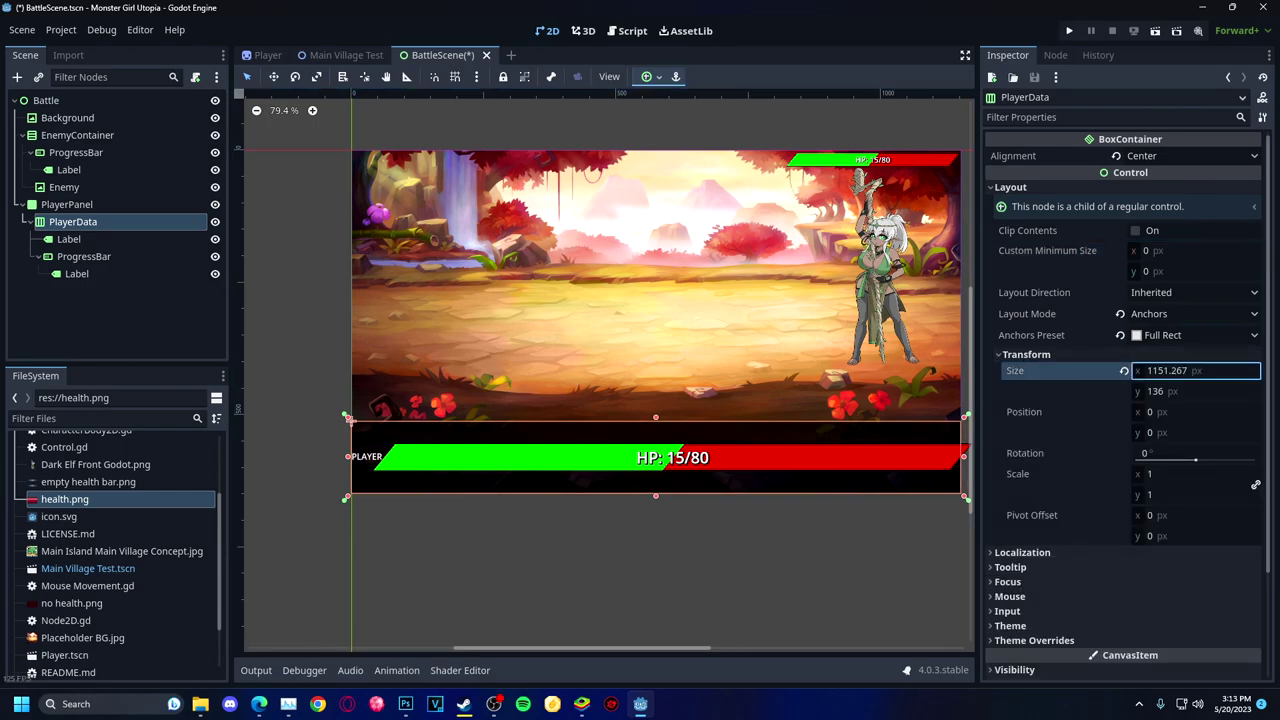
key(ctrl+z)
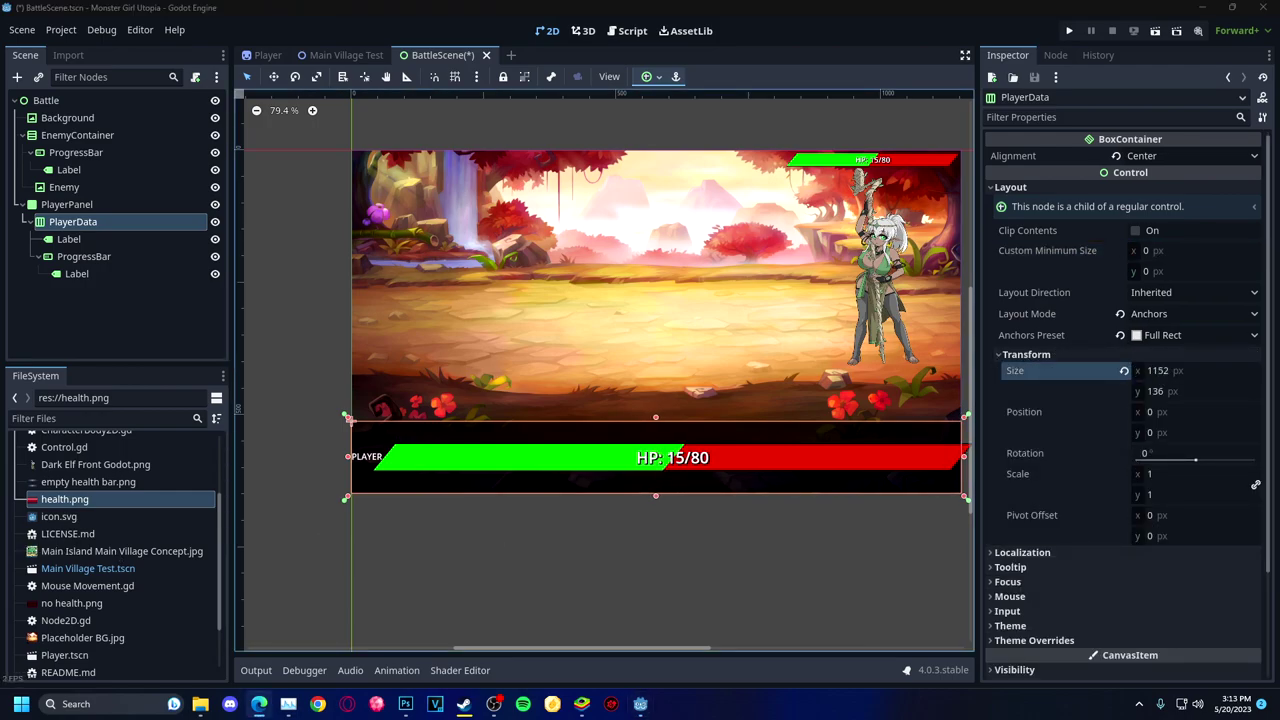
Reset PlayerData's pivot offset to 0 and set its width to 1152 px.
scroll(1098, 499, down, 3)
click(1160, 387)
text(12)
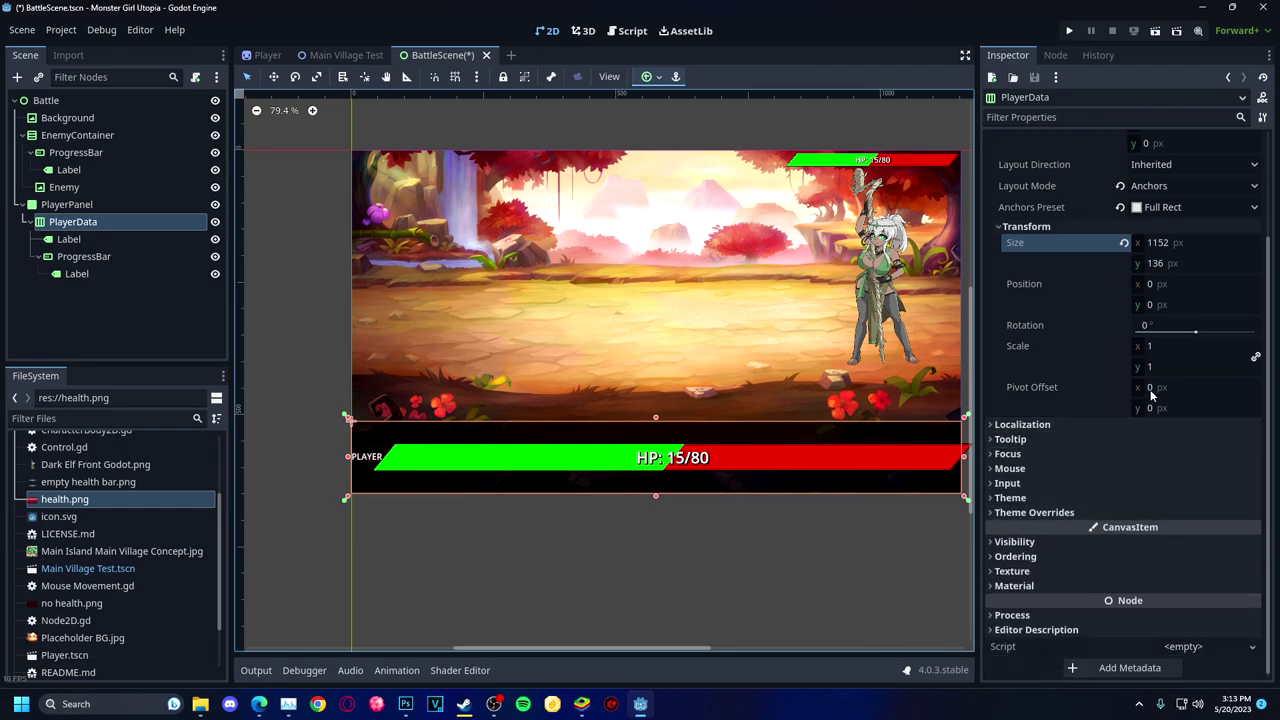
click(1140, 430)
click(1017, 345)
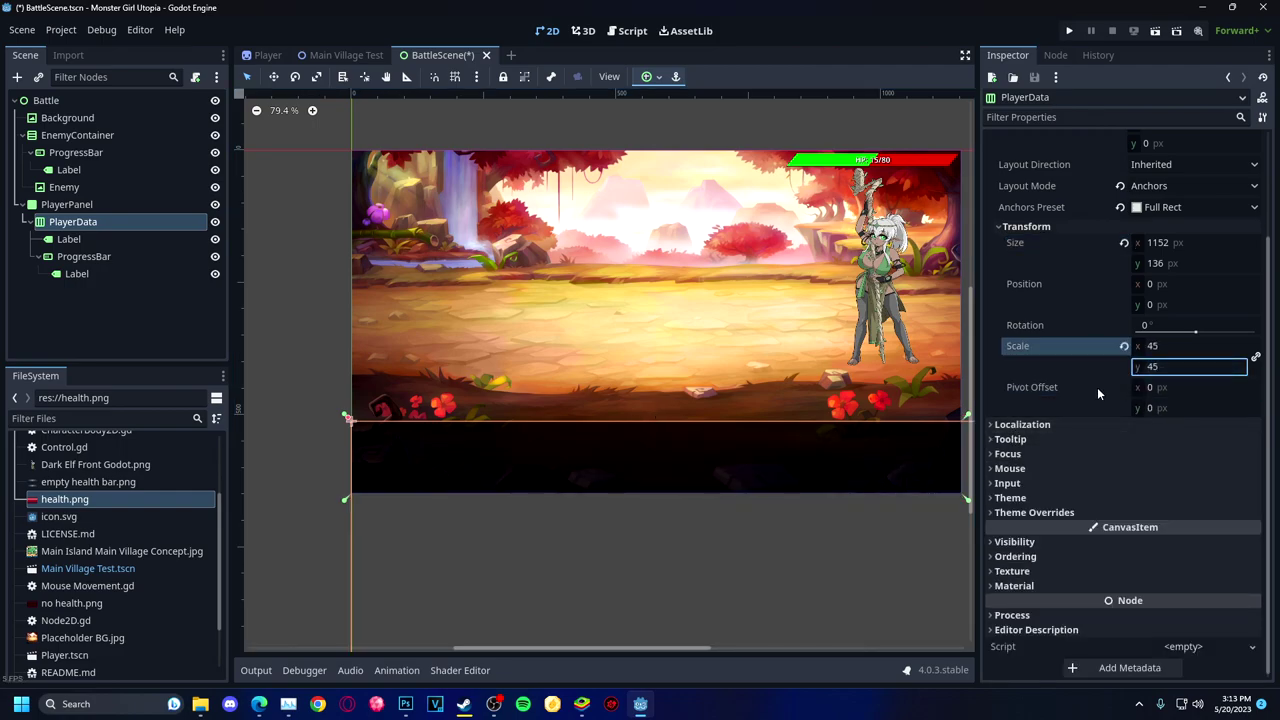
scroll(851, 424, down, 10)
scroll(851, 424, up, 9)
click(1195, 242)
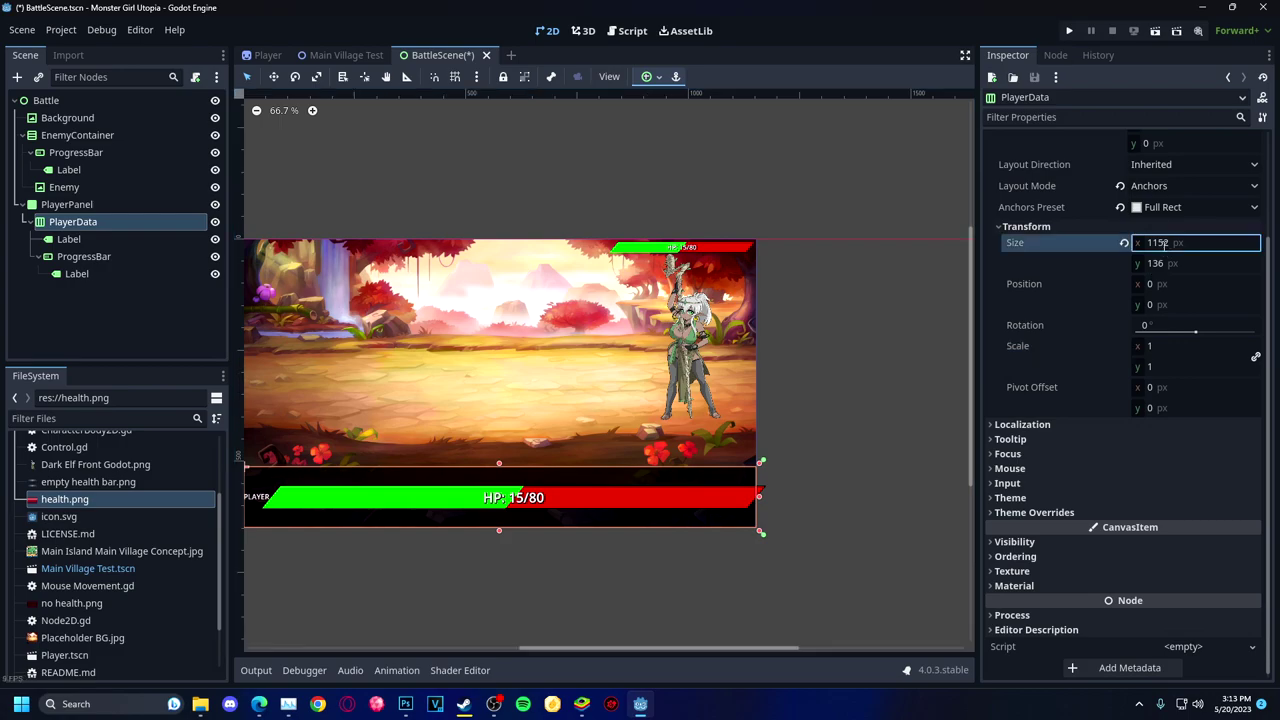
Try minimum heights of 40, 30 and 20 on the player ProgressBar, ending back at 50.
click(84, 256)
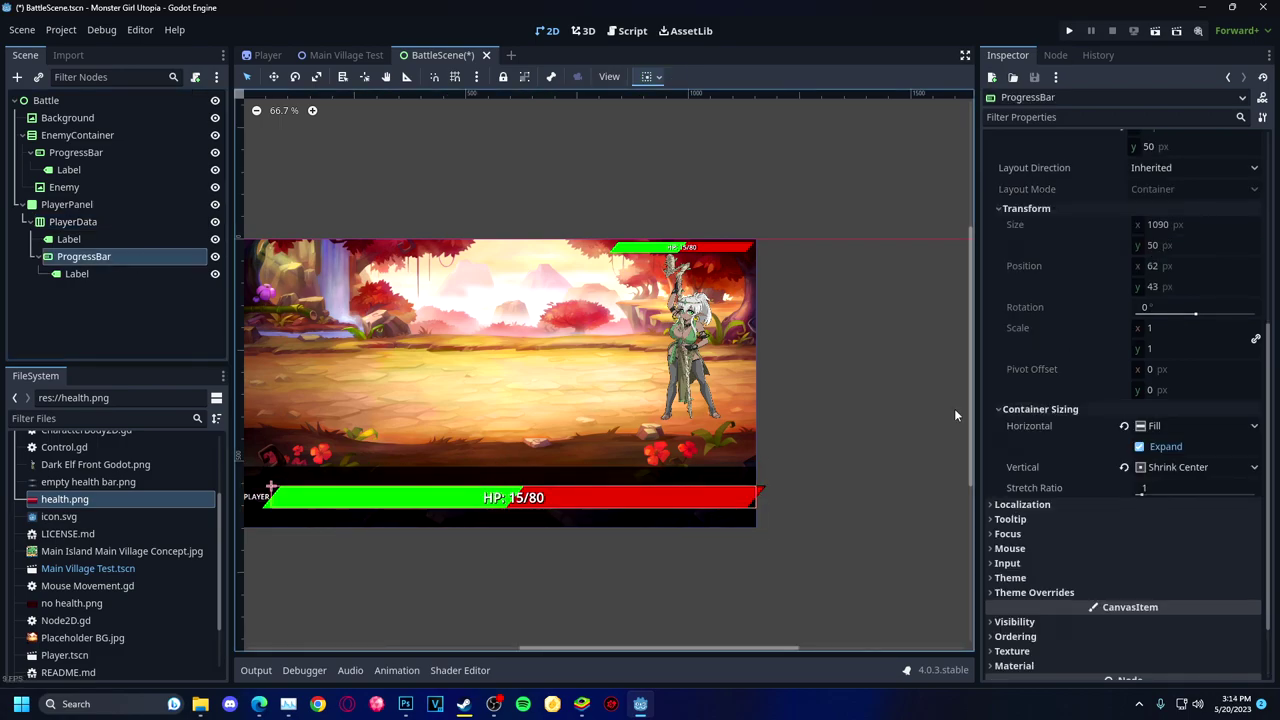
click(1174, 167)
click(1174, 190)
scroll(1160, 300, up, 3)
click(1150, 283)
text(40)
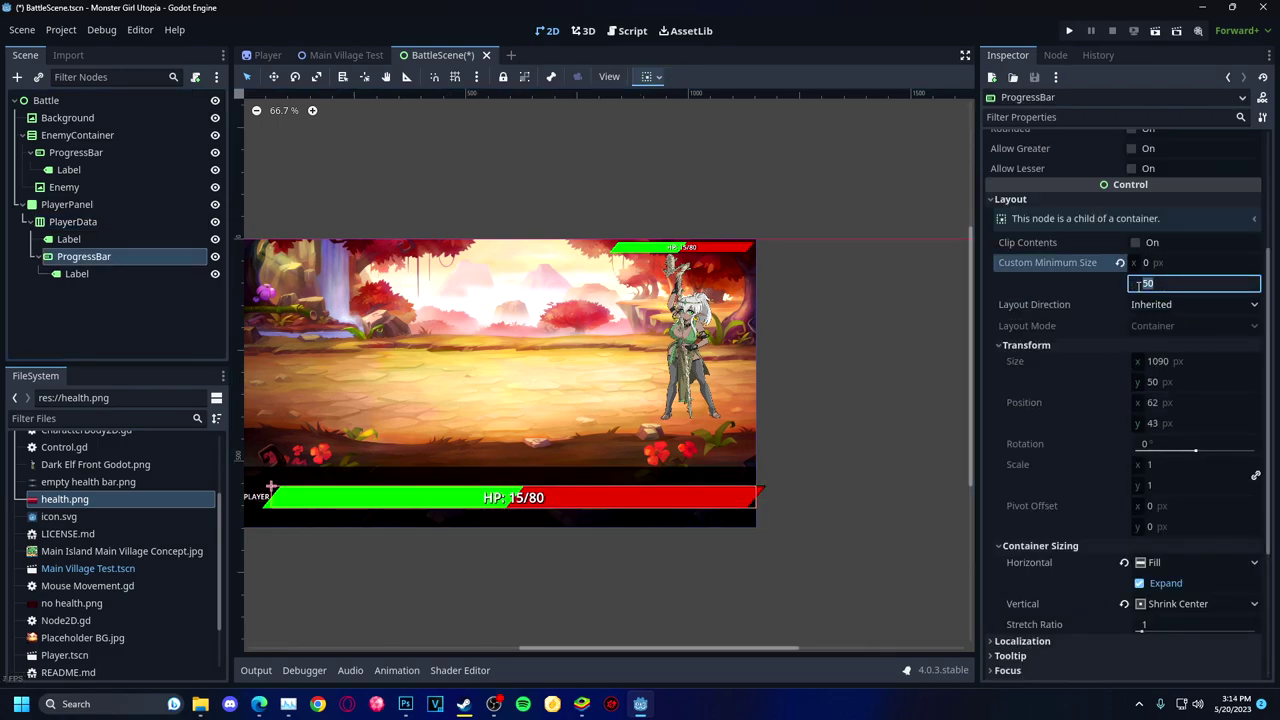
key(Return)
text(30)
key(Return)
text(20)
key(Return)
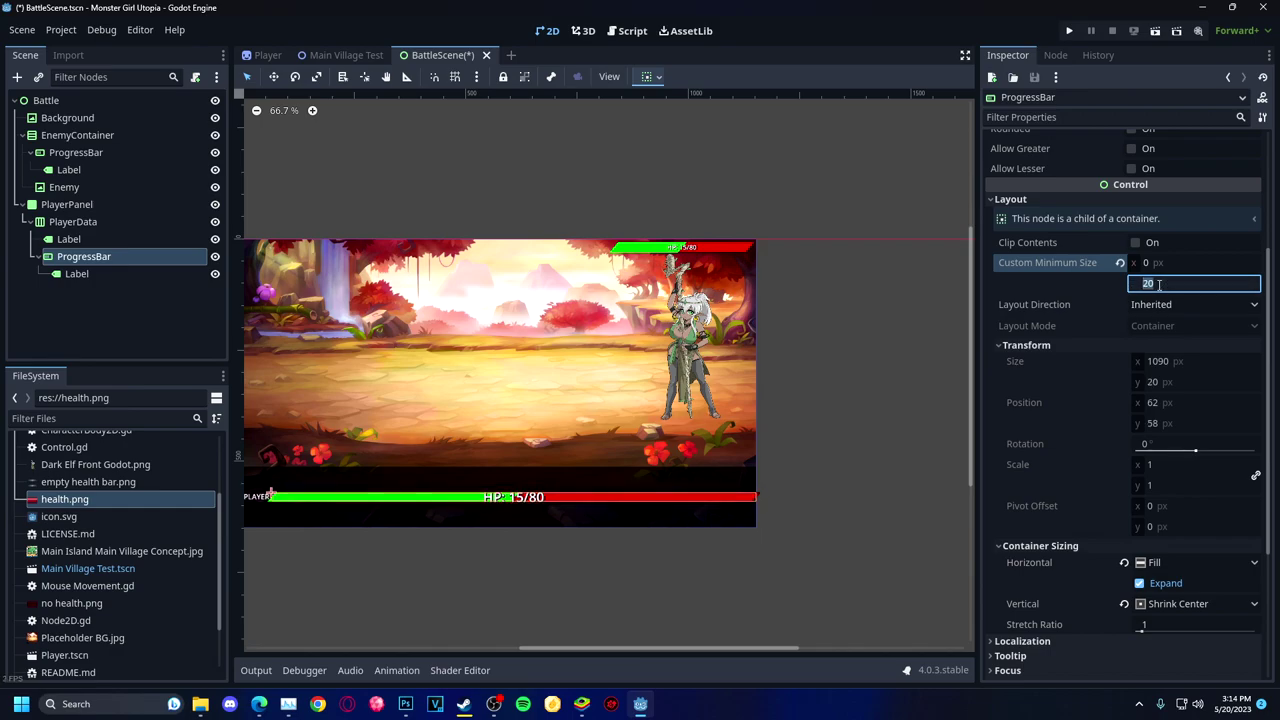
text(50)
key(Return)
Toggle the ProgressBar's clipping on and off and keep its layout direction inherited.
click(1136, 242)
click(1155, 264)
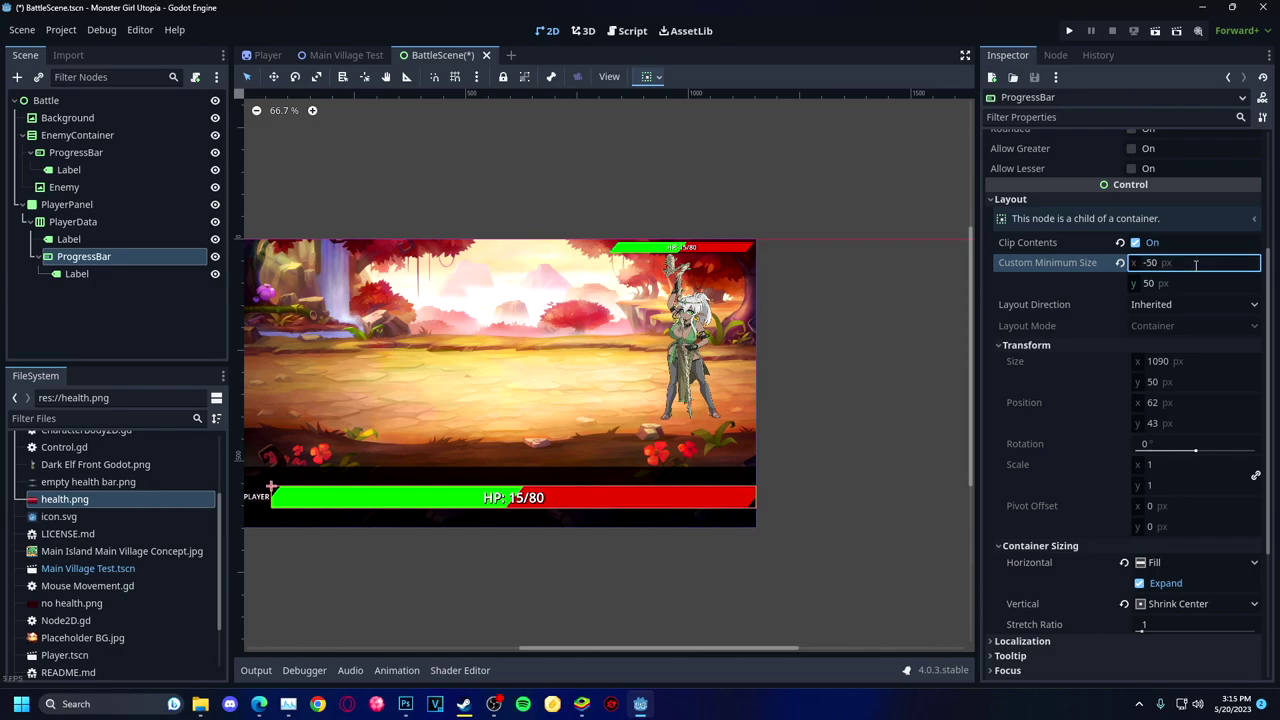
click(1136, 242)
click(1166, 306)
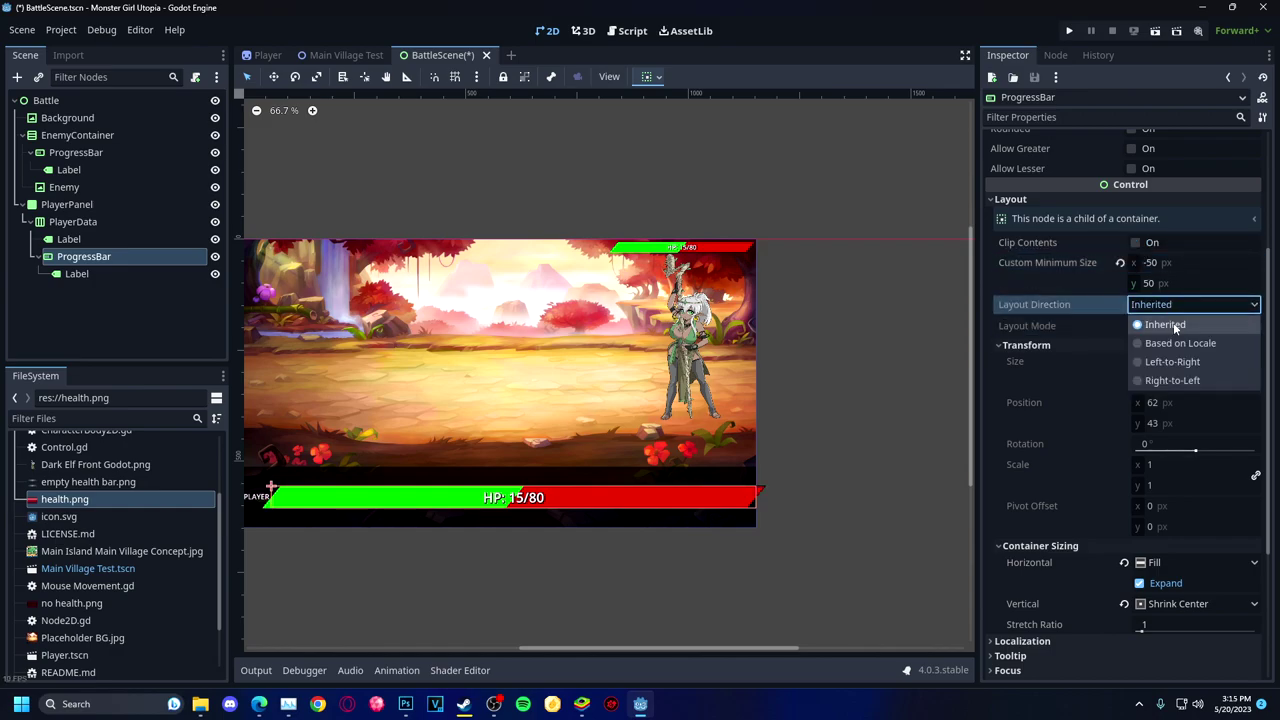
click(1175, 326)
scroll(1163, 338, down, 5)
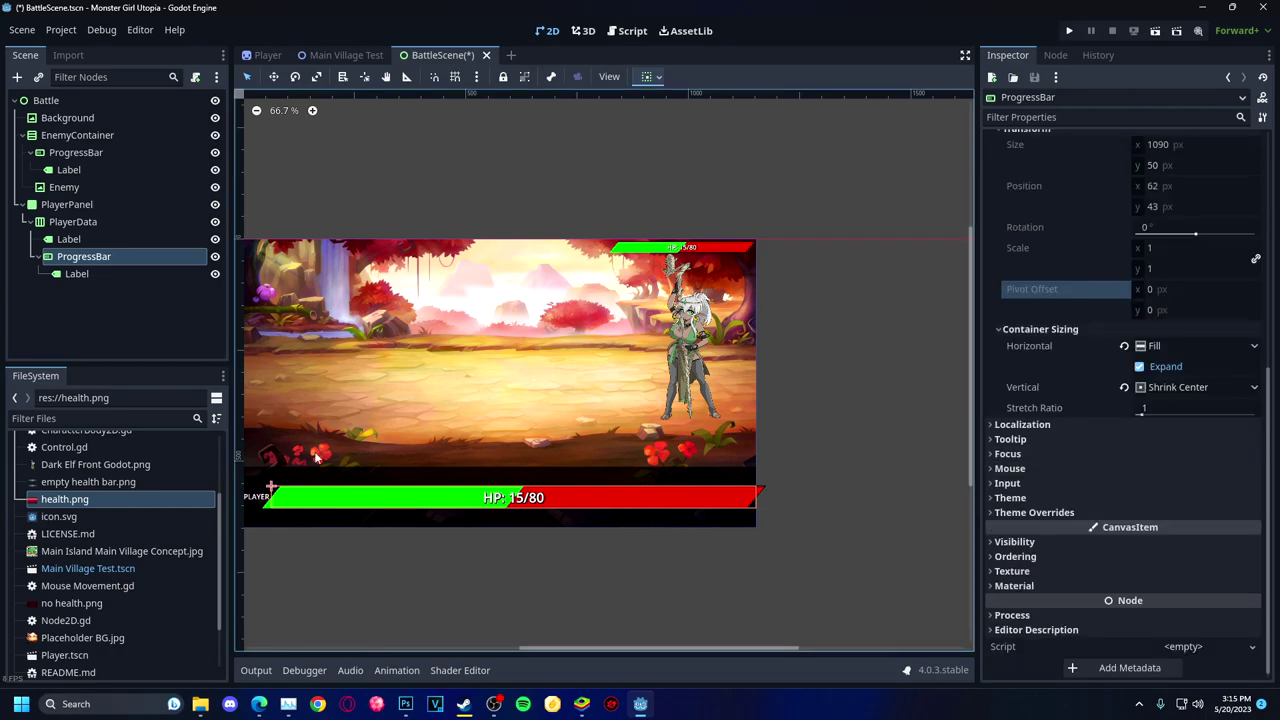
click(259, 703)
Set PlayerData's x position to 0, width to 1150 px and pivot offset x to 50.
click(73, 222)
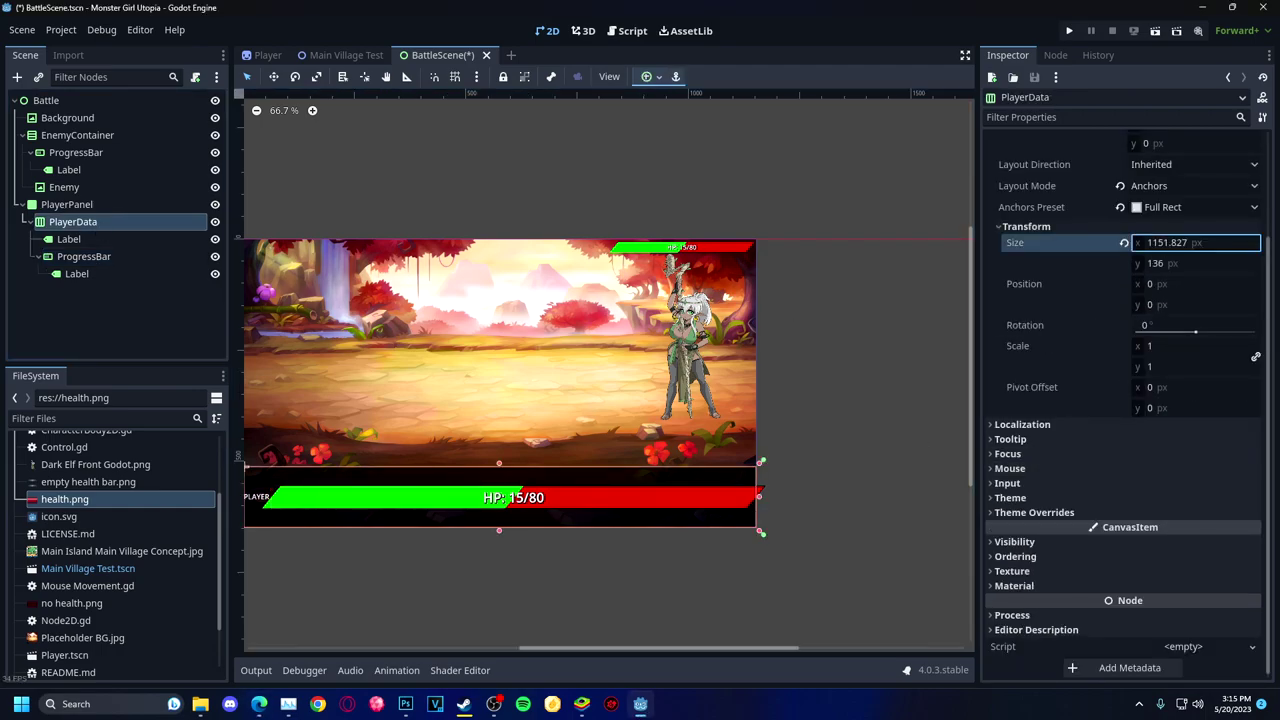
click(1160, 285)
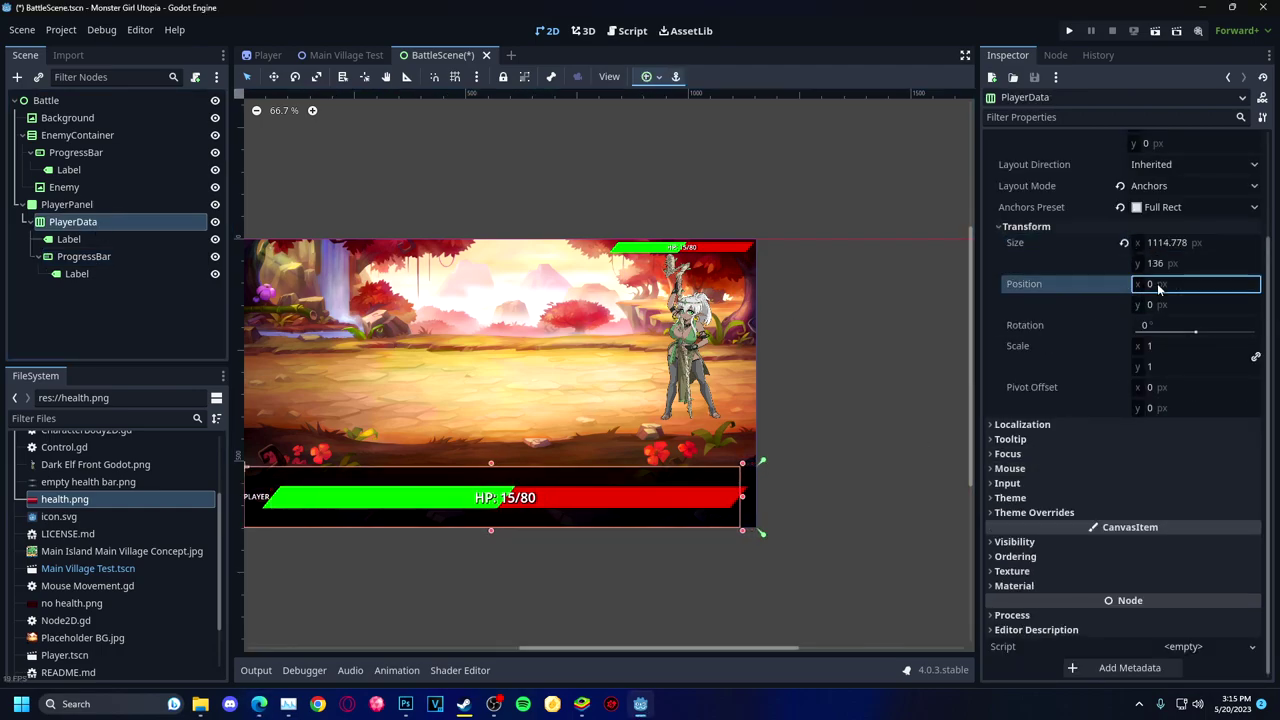
text(0)
key(Return)
click(1229, 243)
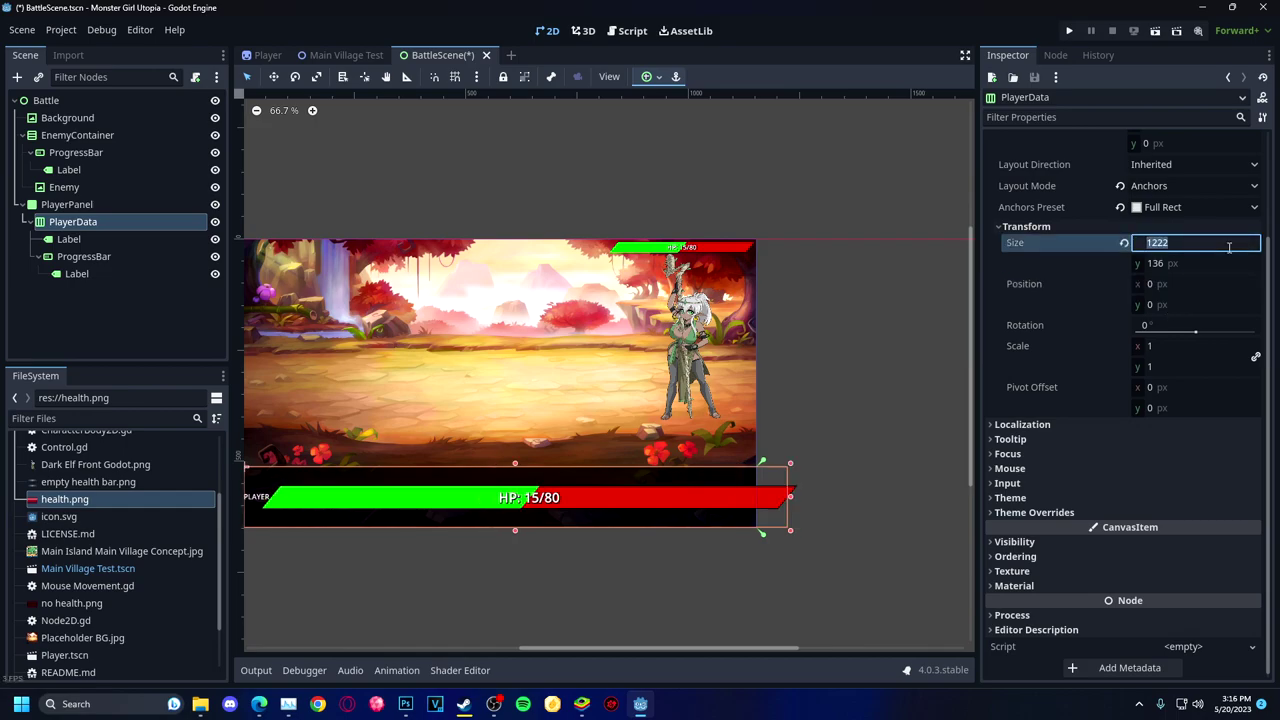
text(1000)
key(Return)
key(Return)
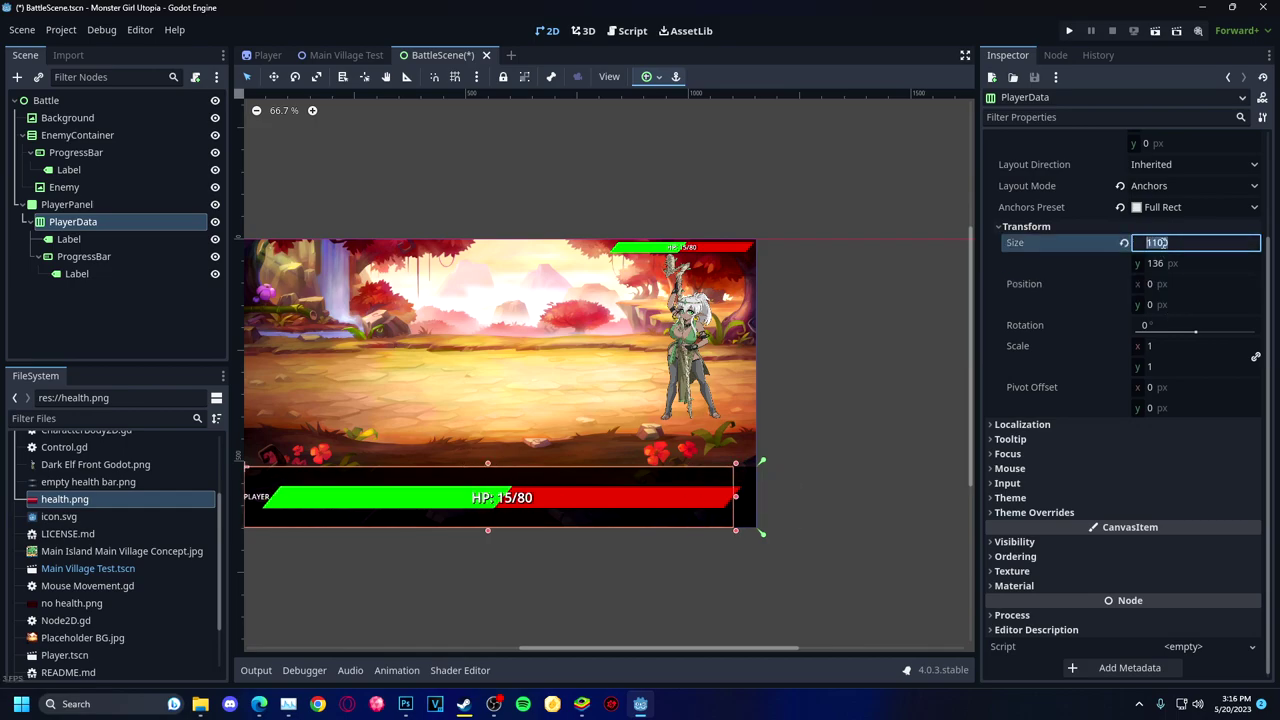
drag(1196, 244, 1254, 251)
key(Return)
scroll(635, 619, left, 2)
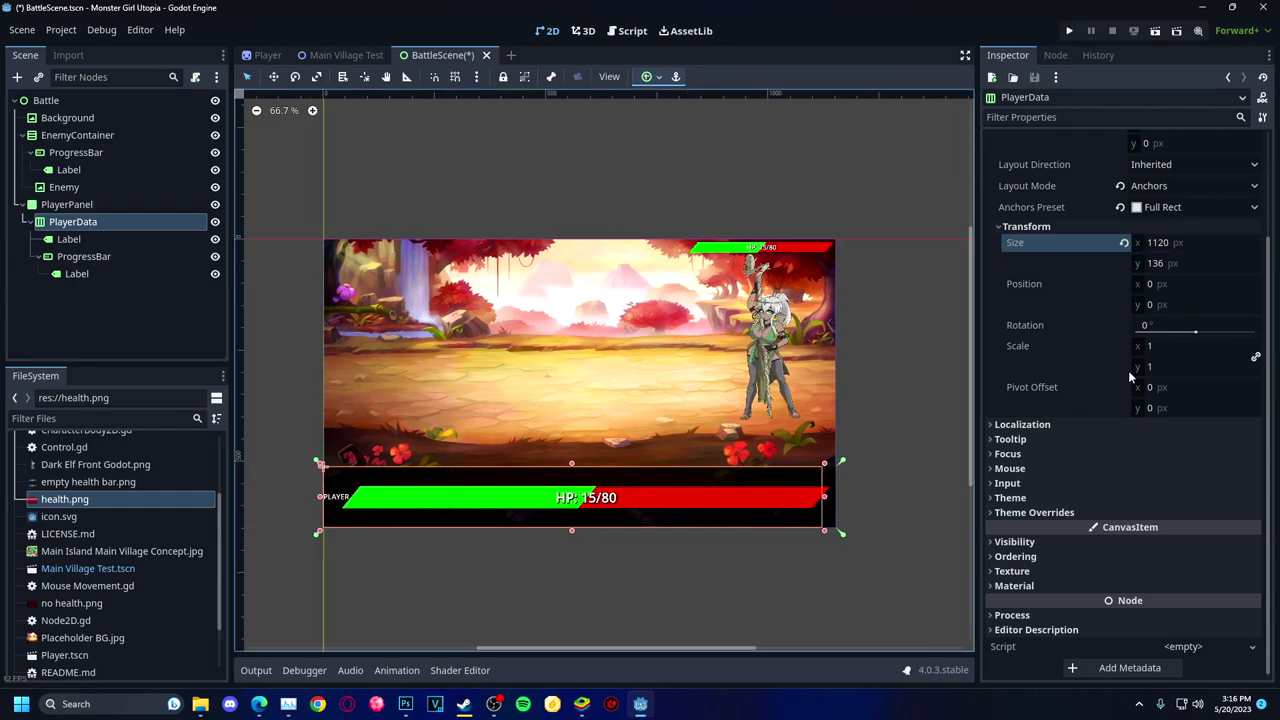
drag(1160, 387, 1165, 387)
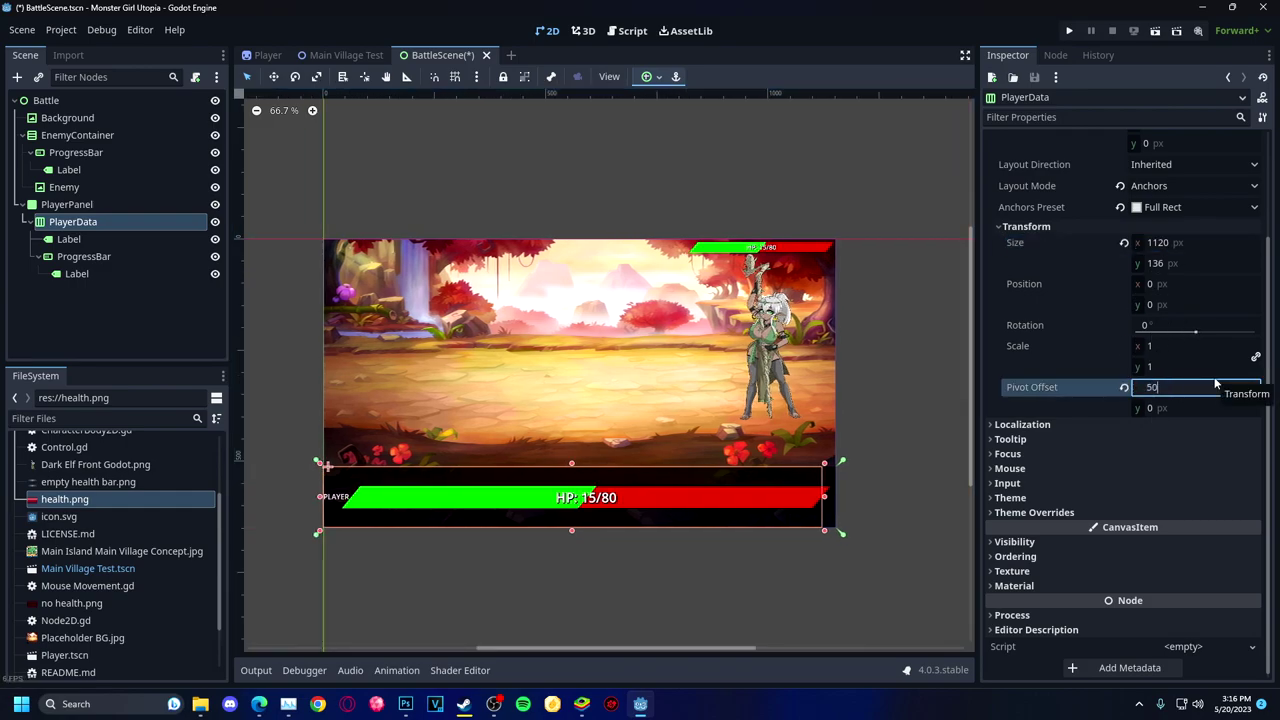
click(1195, 186)
Anchor PlayerData to the top left in anchors layout mode, then run and save the scene.
click(1195, 207)
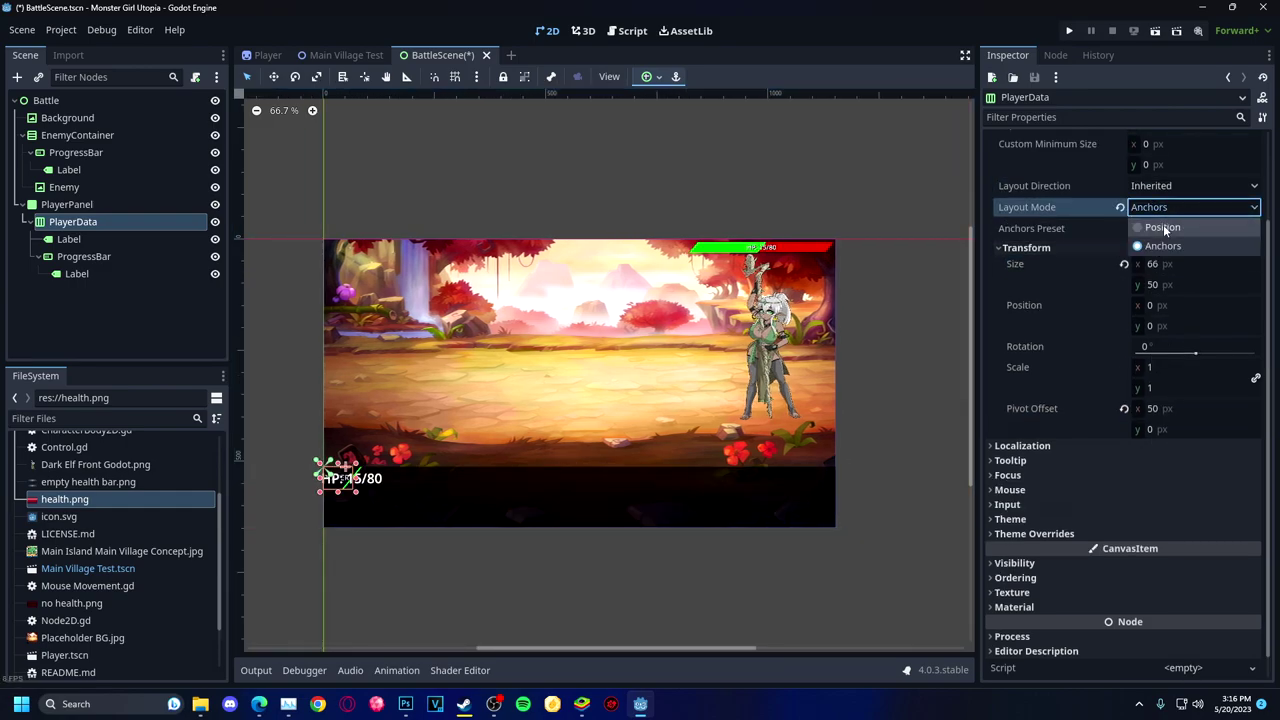
click(1185, 246)
click(1155, 30)
key(F8)
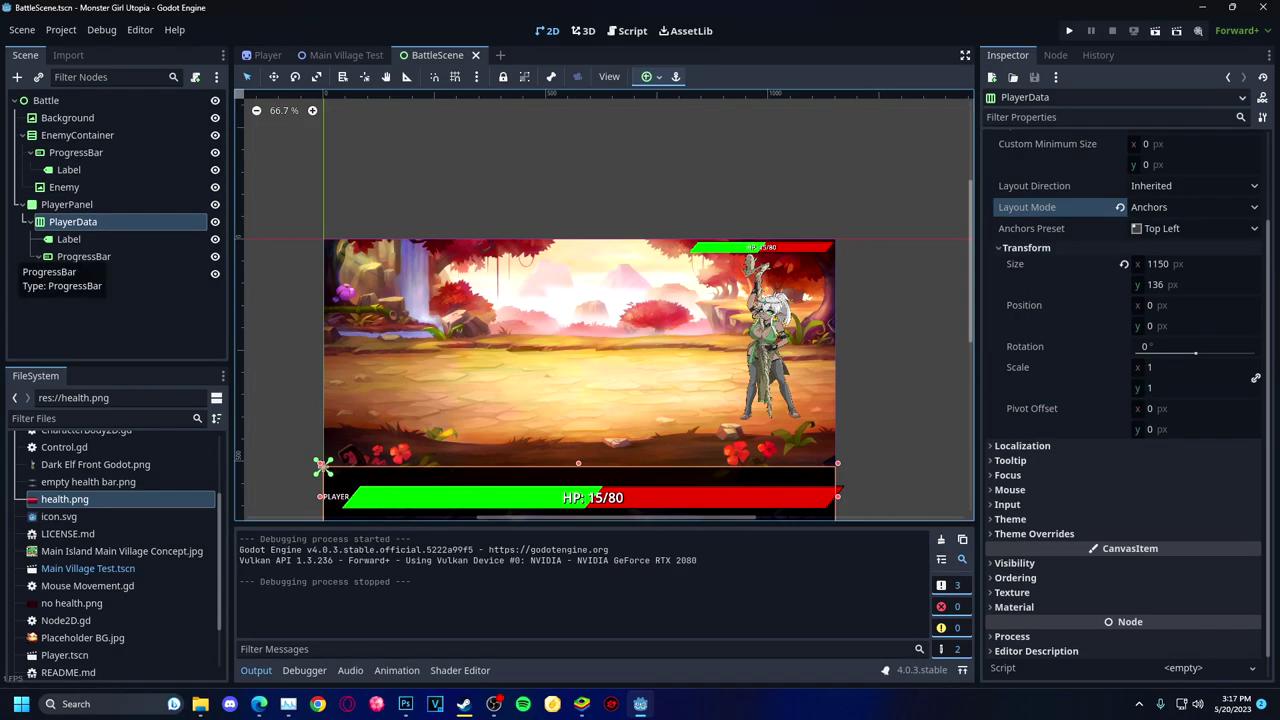
Filter the PLAYER label's properties by 'hori' and inspect the ProgressBar and HP label.
click(68, 239)
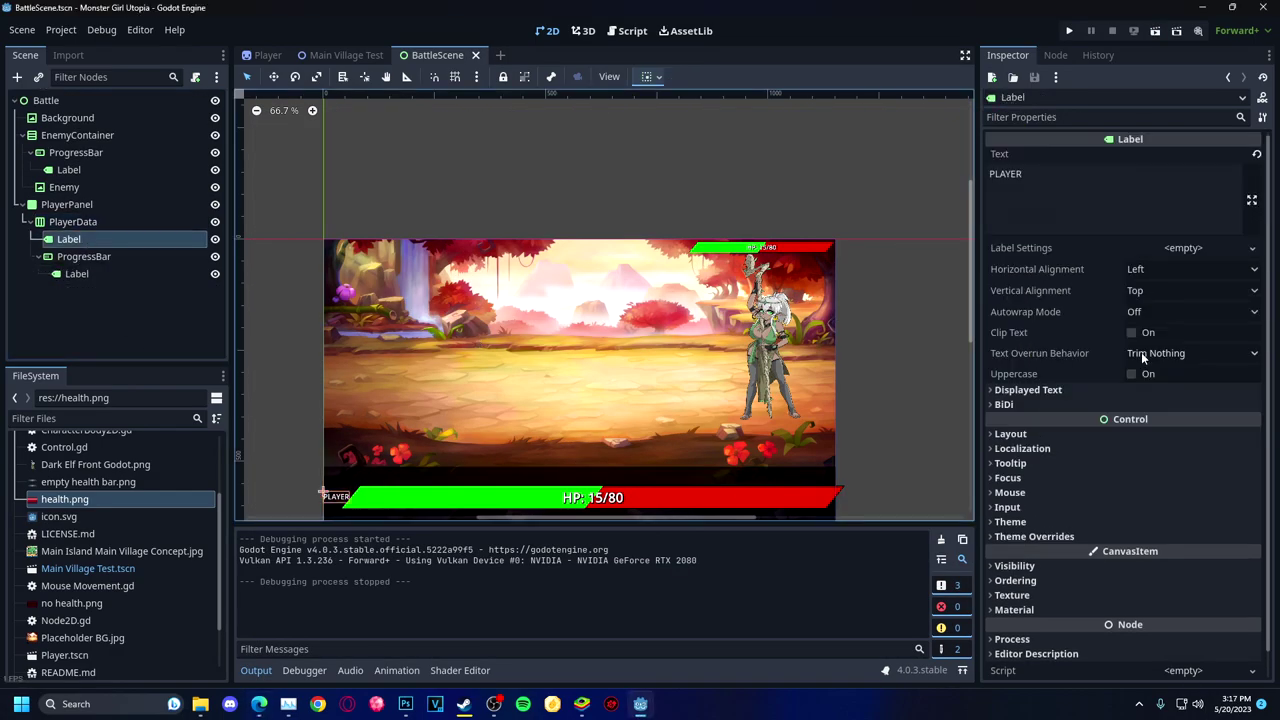
click(1100, 117)
text(hor)
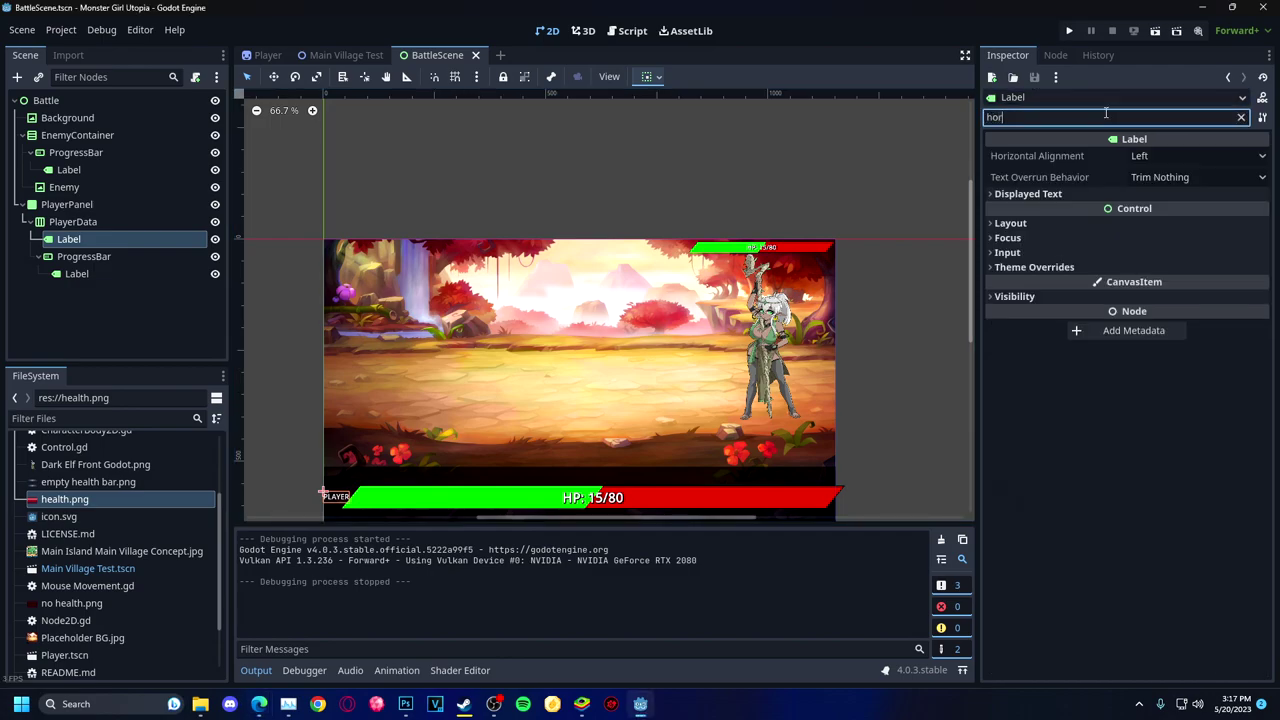
click(1034, 267)
text(i)
click(999, 217)
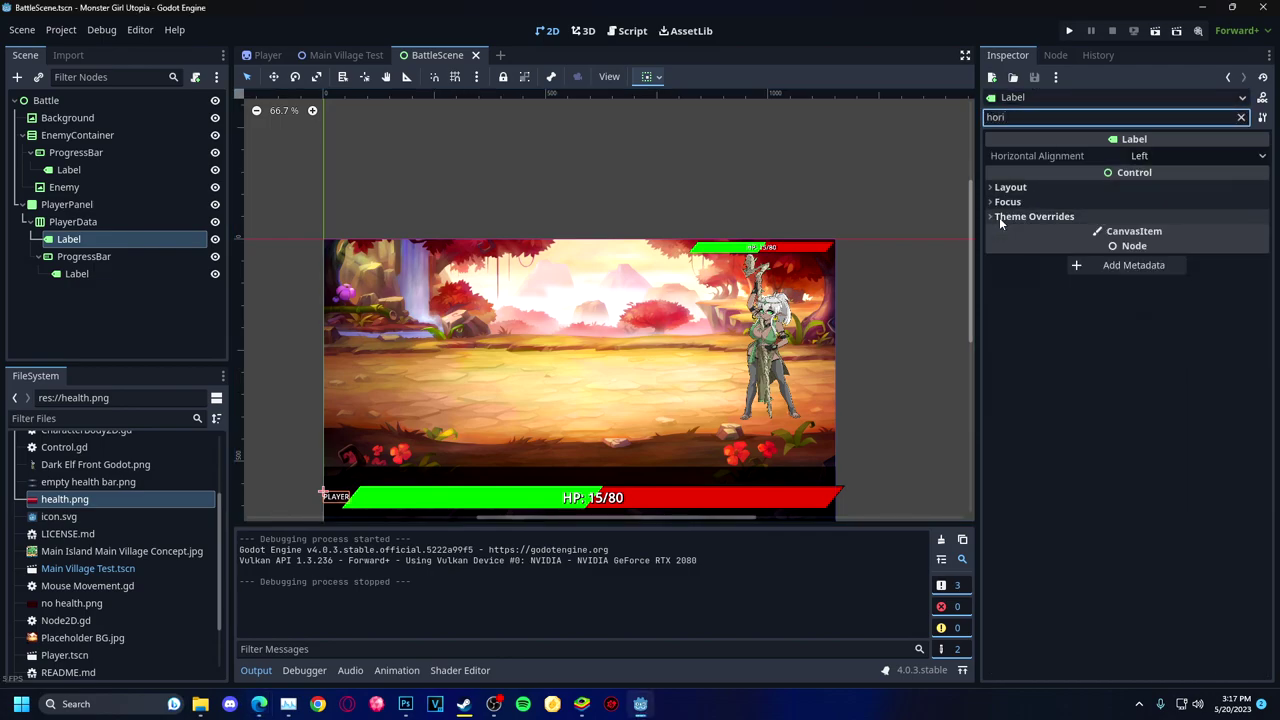
click(119, 258)
click(109, 273)
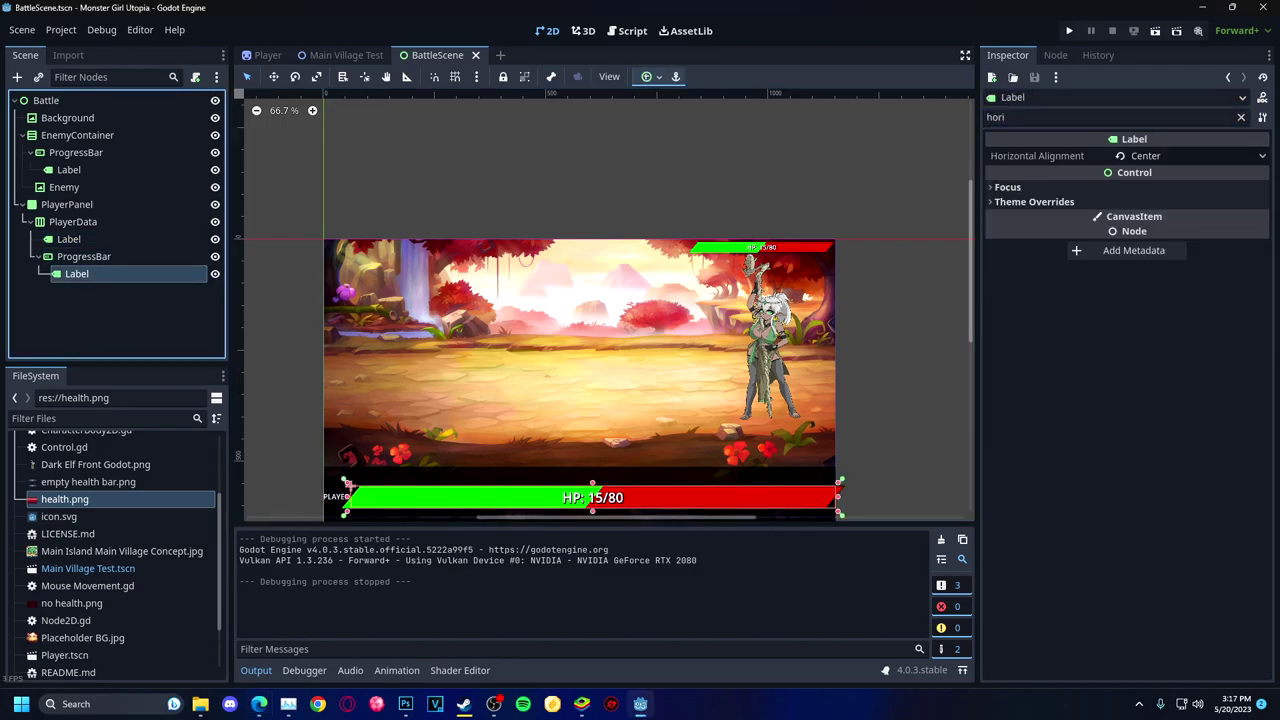
Set the PLAYER label's horizontal size flag to Expand.
click(90, 239)
click(1034, 216)
click(1026, 248)
click(1029, 248)
click(1018, 299)
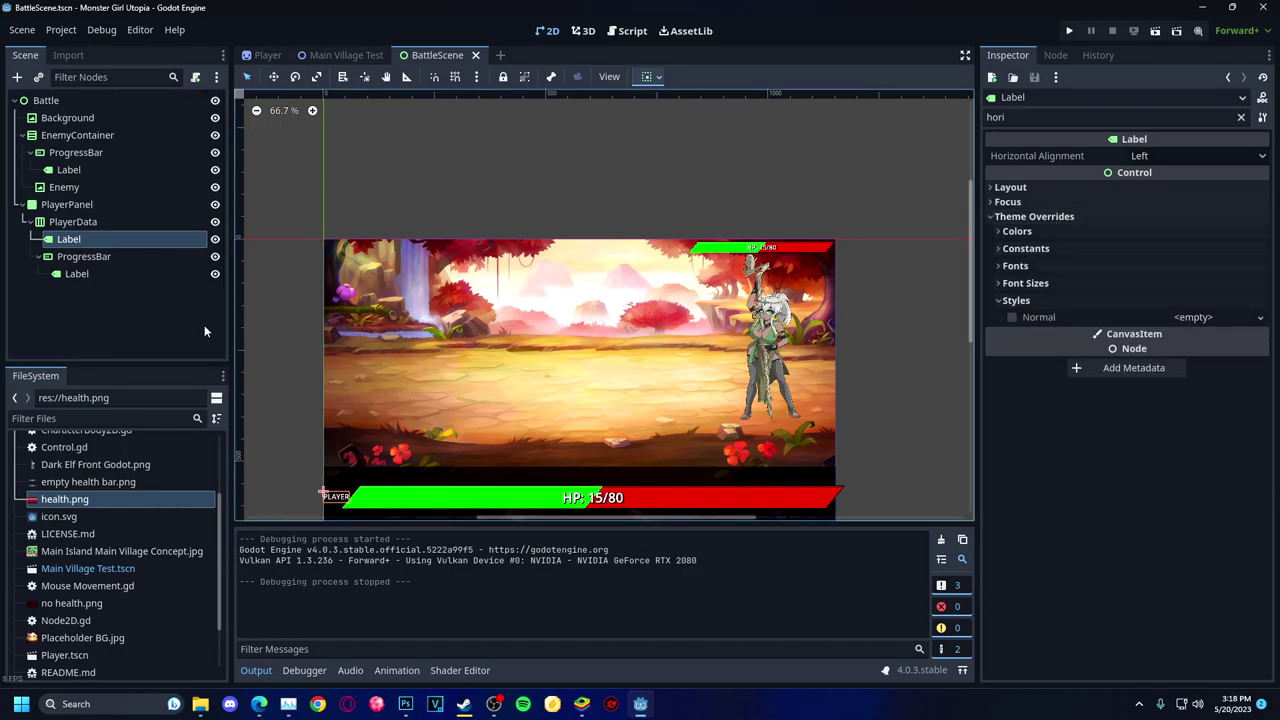
click(651, 76)
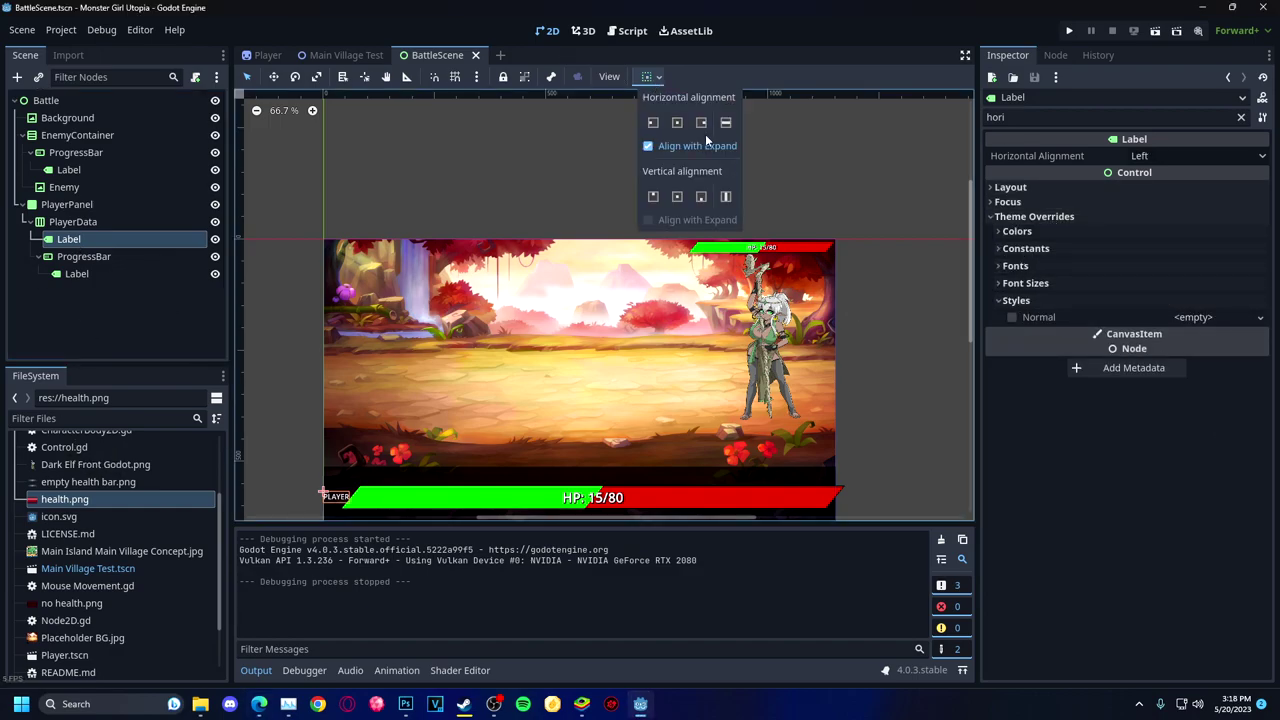
click(726, 122)
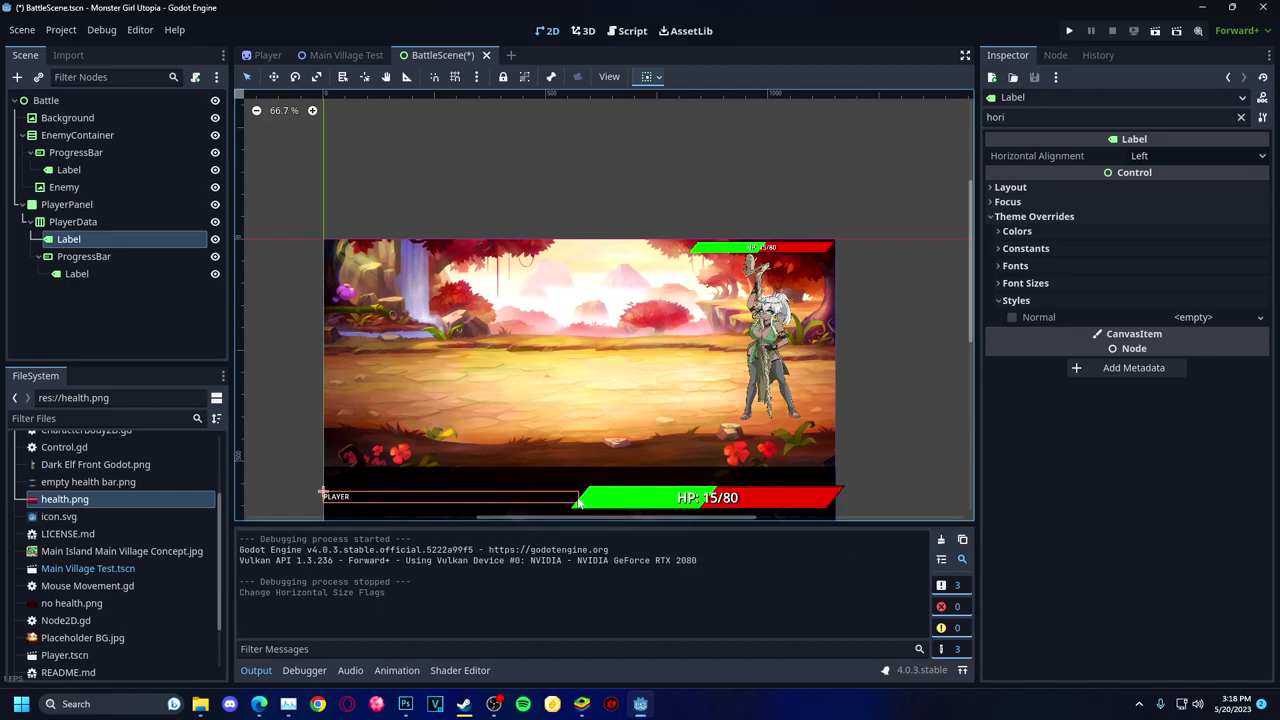
click(650, 76)
Raise the ProgressBar's container stretch ratio, undoing an accidental scale change.
click(150, 256)
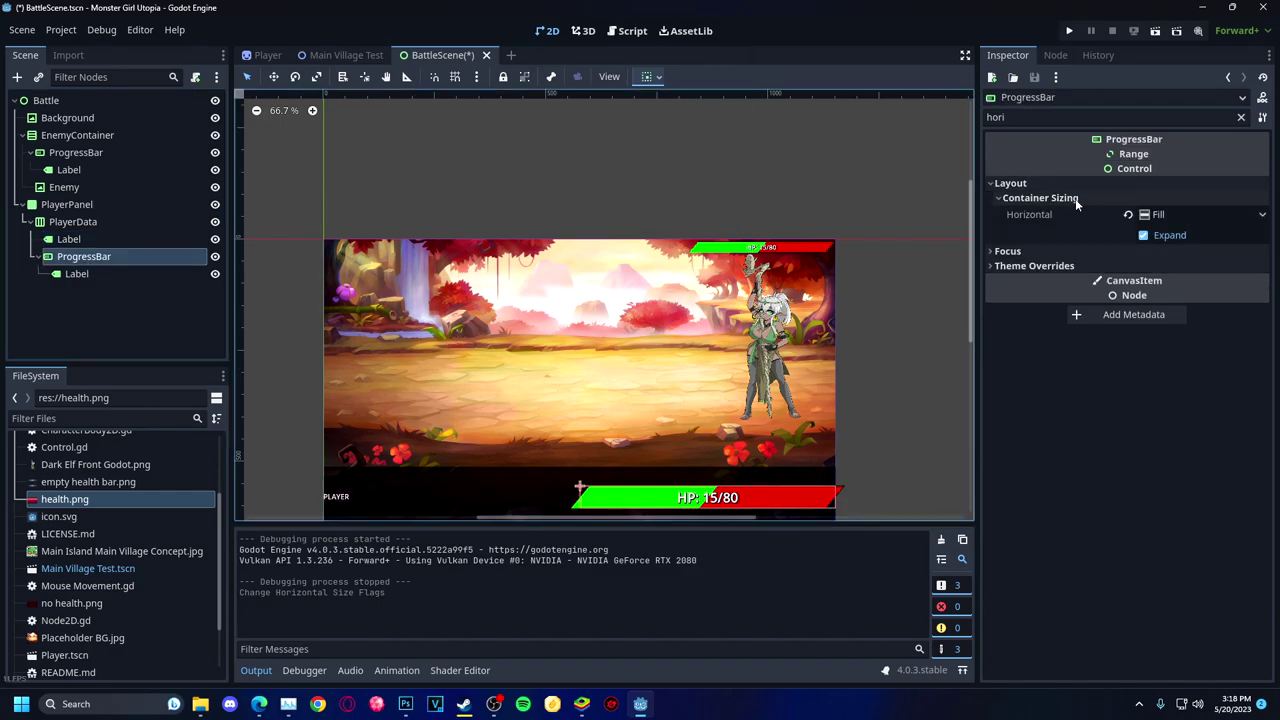
click(1030, 251)
click(1034, 284)
click(1241, 117)
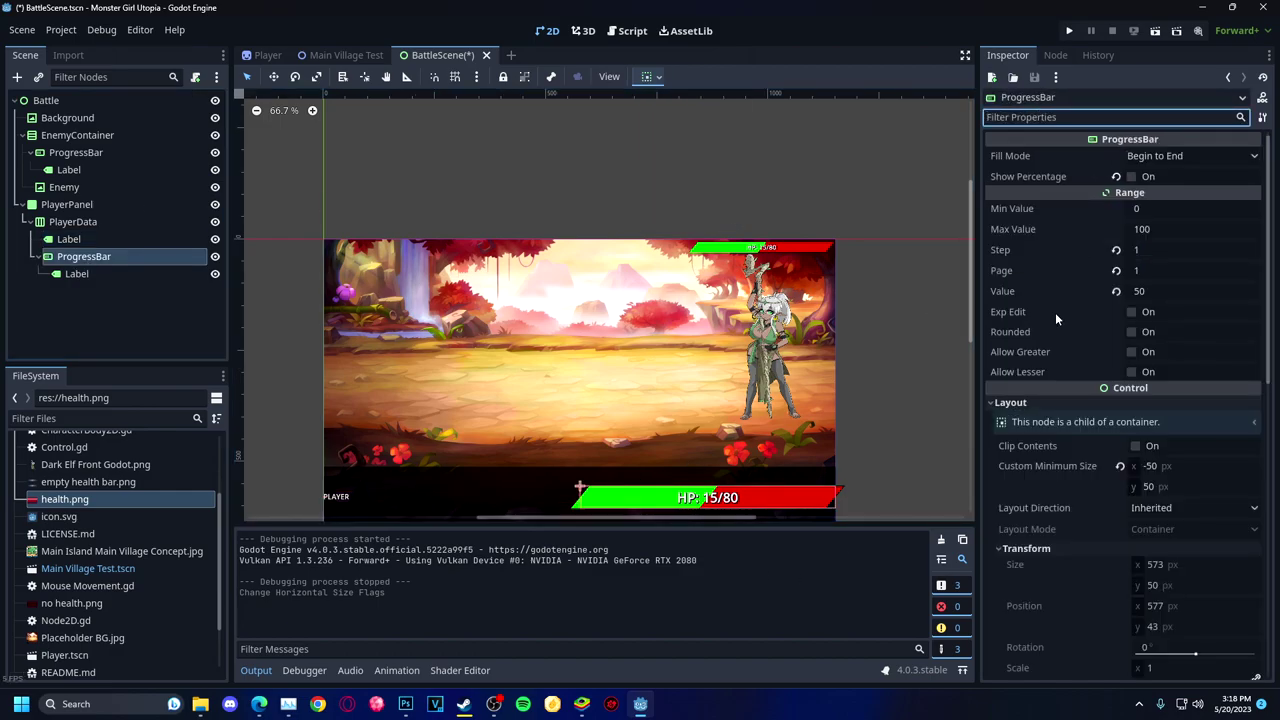
click(650, 76)
click(475, 85)
scroll(1100, 420, down, 5)
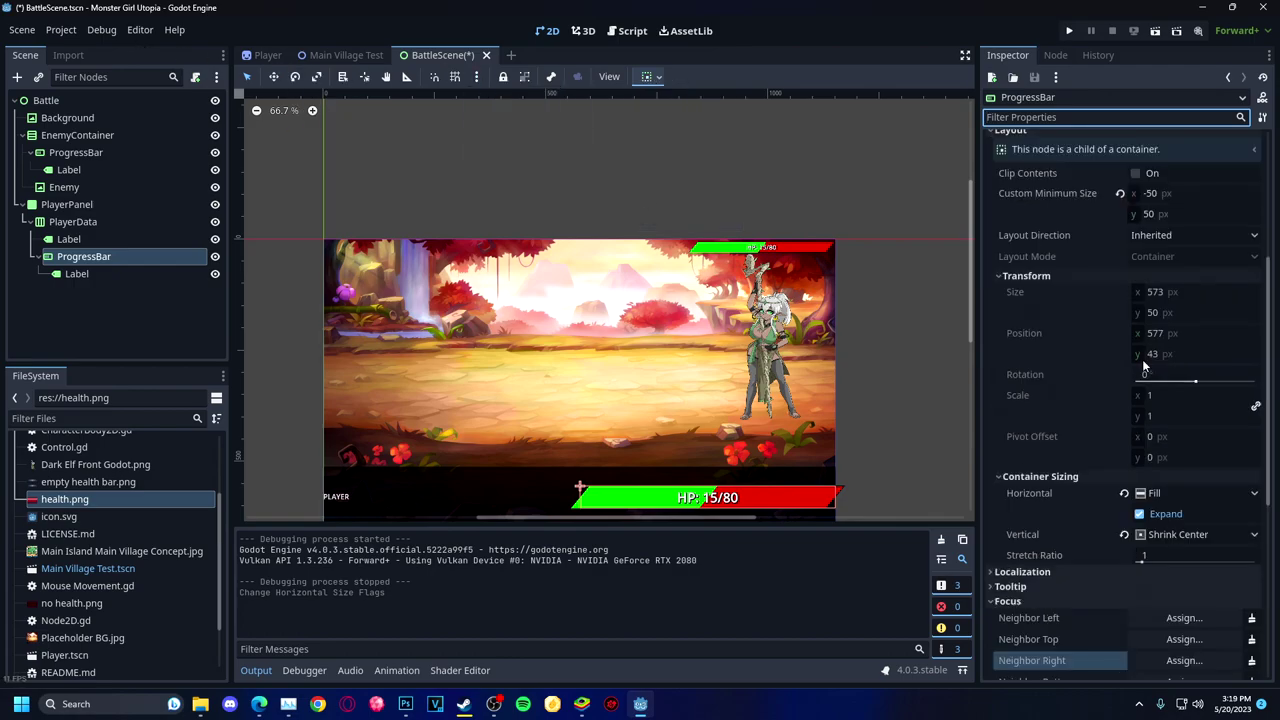
click(1195, 398)
mouse_move(1145, 421)
mouse_down()
mouse_move(1185, 427)
mouse_move(1140, 427)
mouse_move(1158, 427)
mouse_up()
drag(1160, 367, 1140, 367)
key(ctrl+z)
scroll(889, 308, down, 1)
Set the ProgressBar's stretch ratio to 3.23, leaving its vertical sizing unchanged.
click(122, 239)
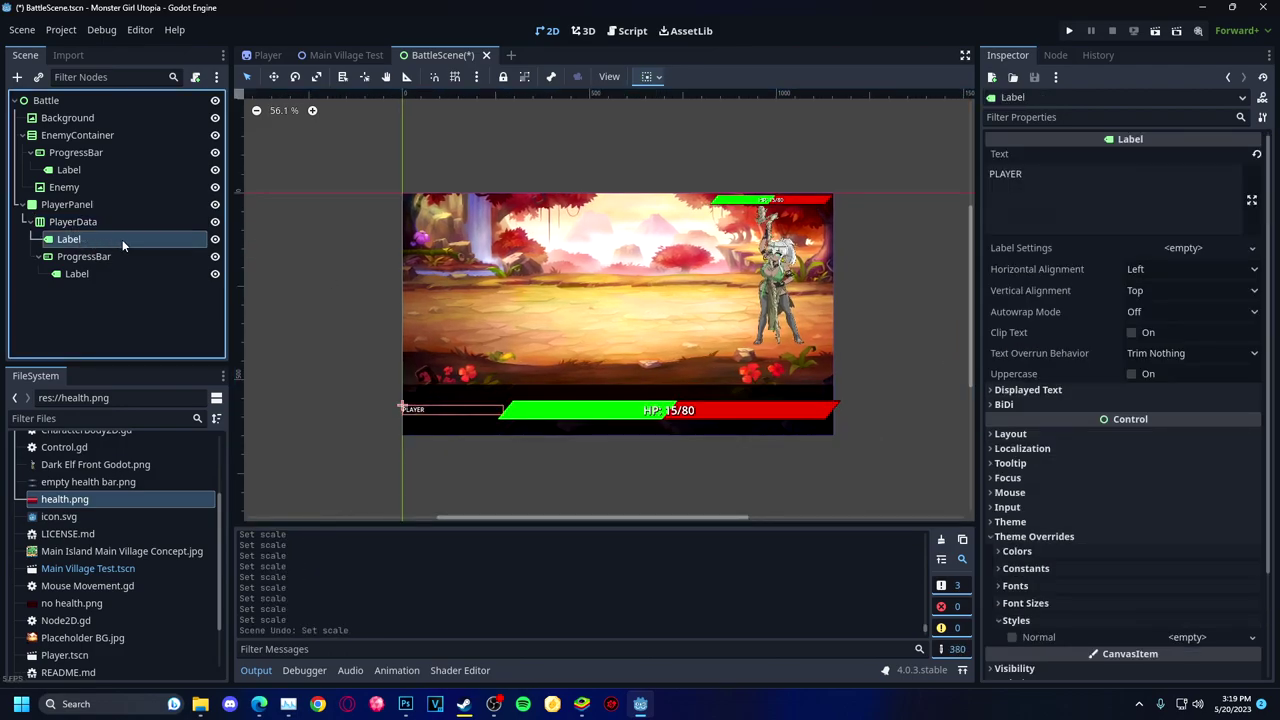
click(122, 256)
scroll(1094, 360, down, 1)
click(131, 254)
drag(1150, 556, 1155, 563)
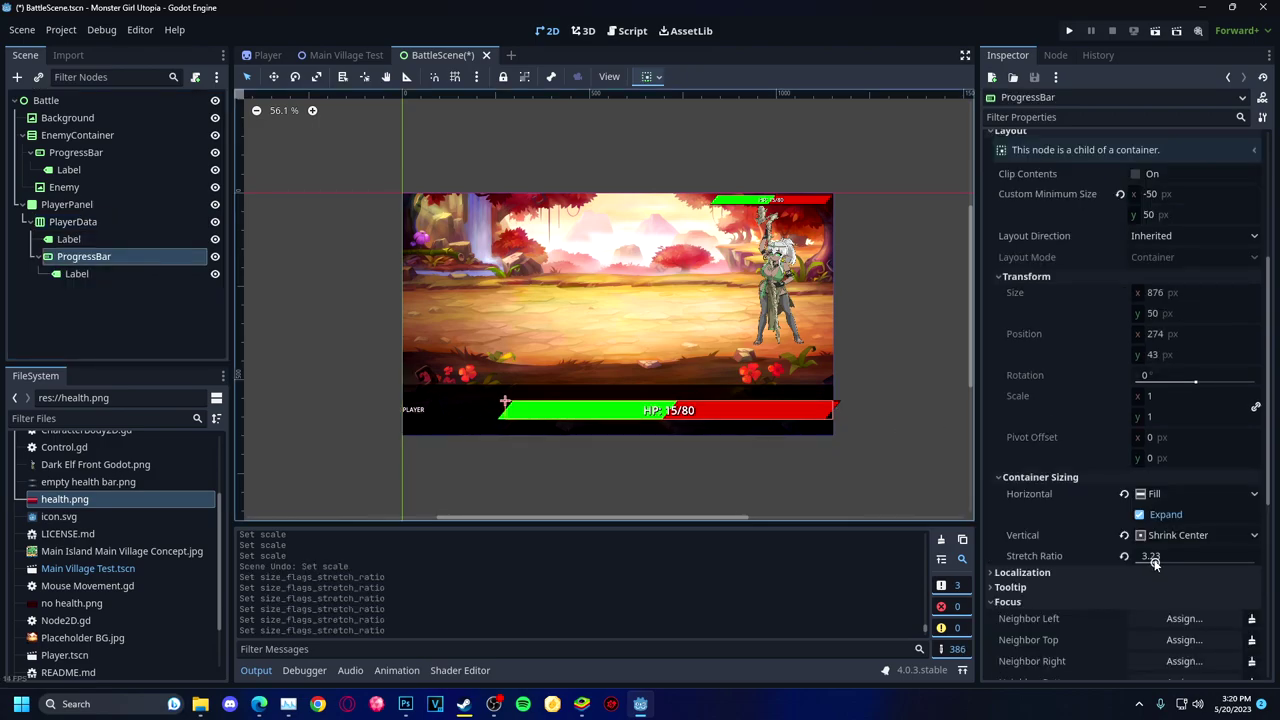
click(1190, 535)
click(411, 274)
Set the PLAYER label's stretch ratio to 0.22 and check PlayerData's width.
click(428, 324)
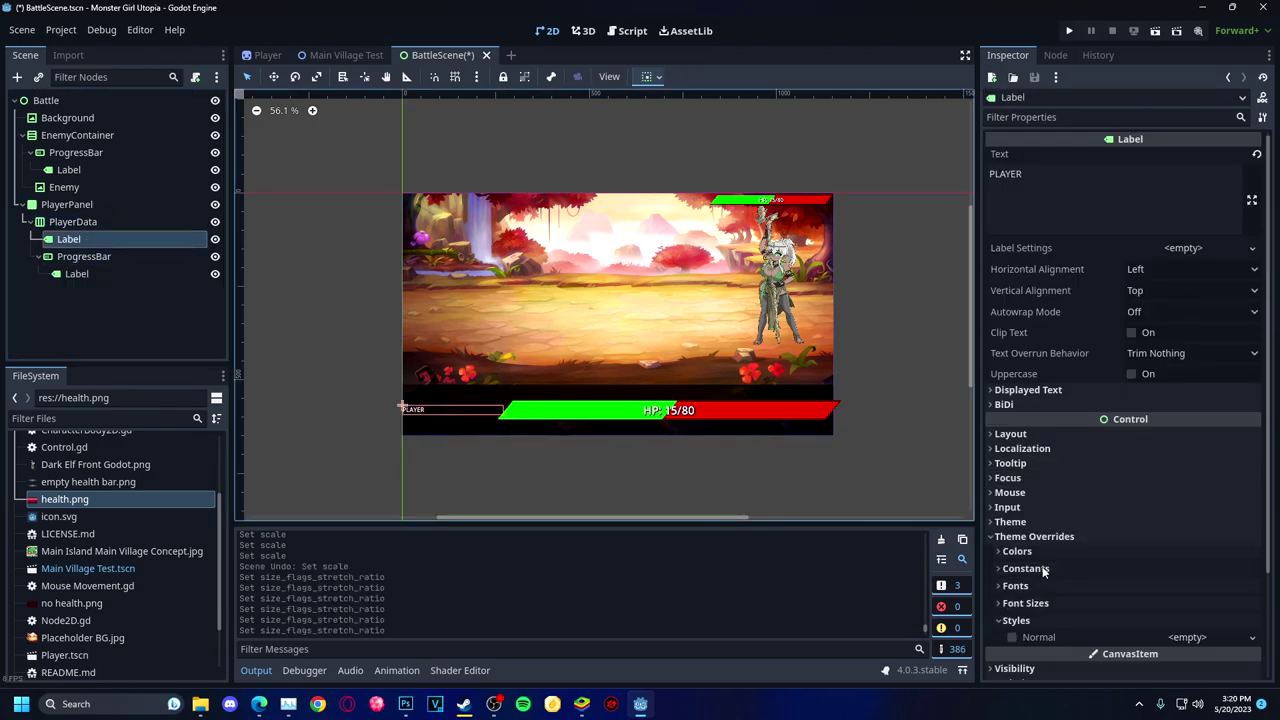
click(1090, 597)
scroll(1090, 570, down, 2)
drag(1150, 540, 1141, 545)
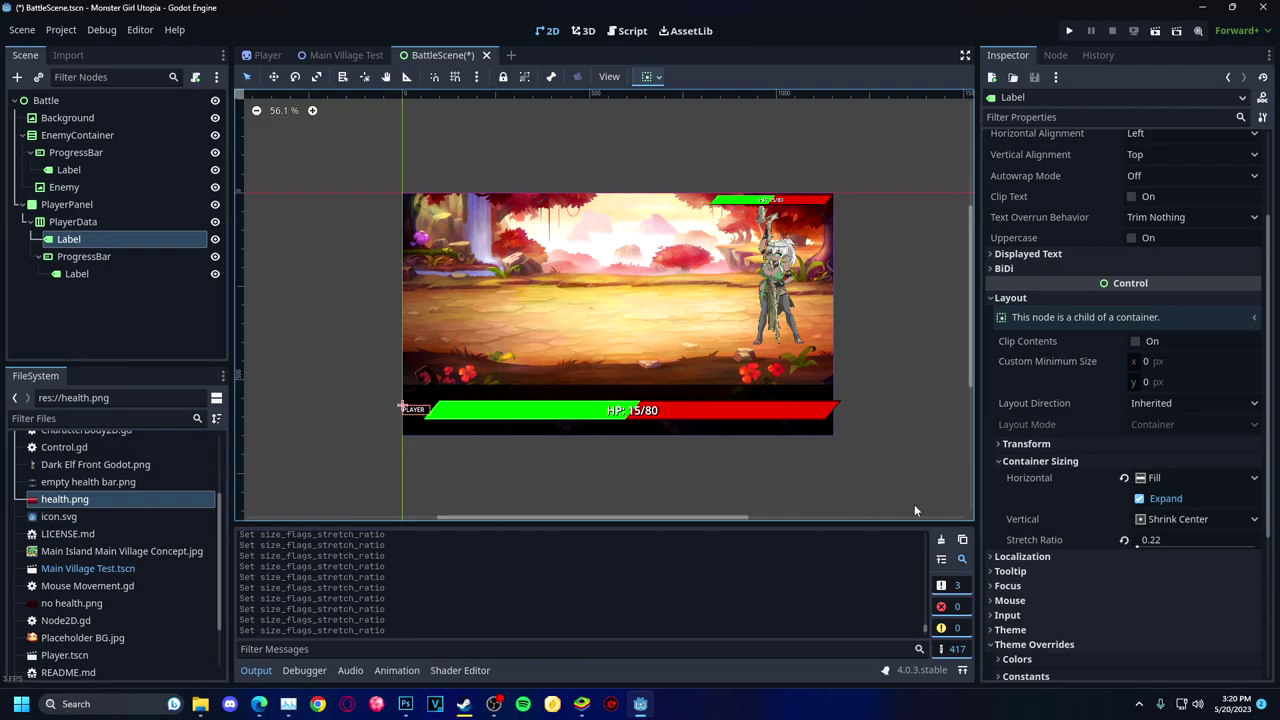
click(72, 221)
click(1195, 264)
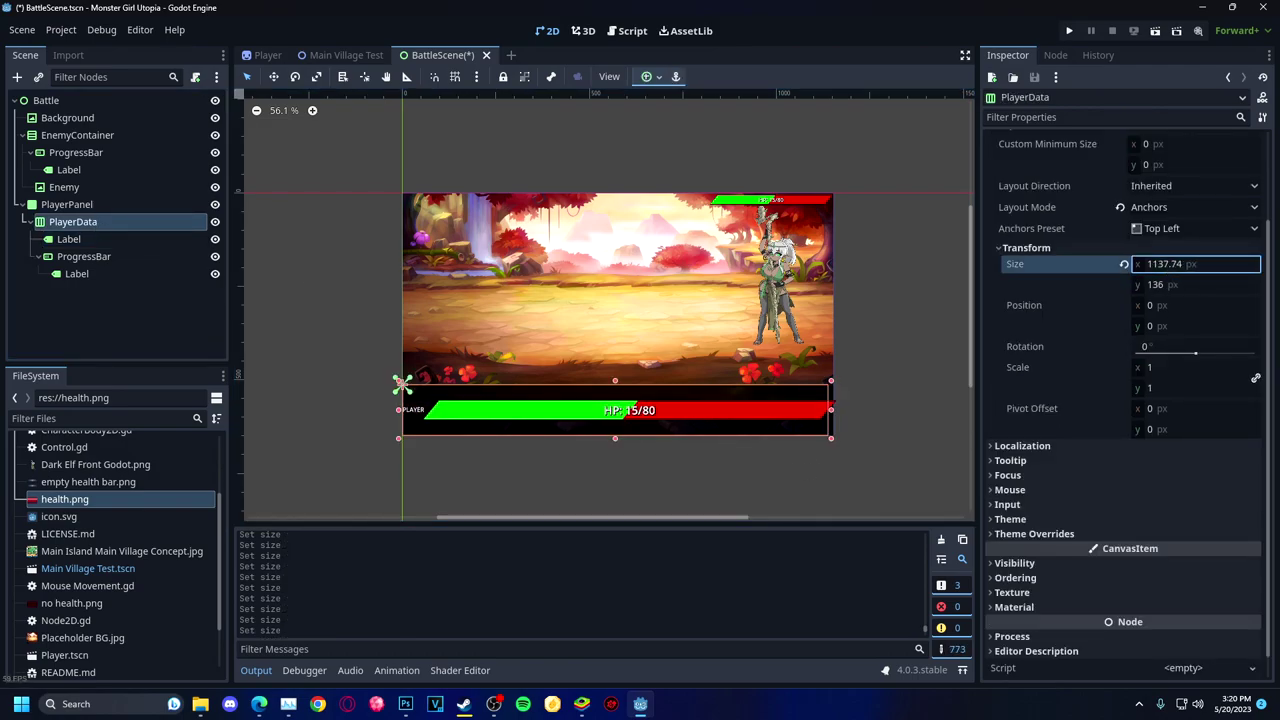
click(412, 409)
Give the PLAYER label a 0.67 stretch ratio and a 40 px font size override.
click(1066, 445)
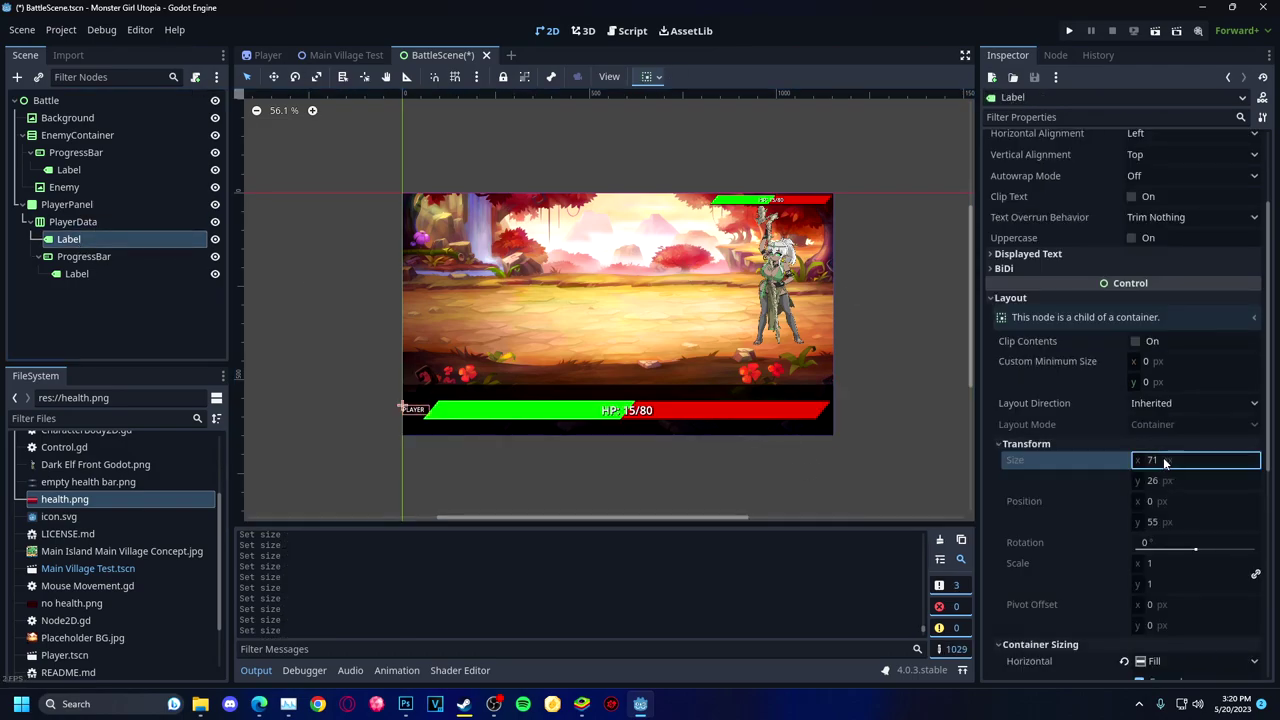
scroll(1140, 490, down, 3)
drag(1123, 517, 1143, 522)
scroll(1080, 540, down, 2)
click(1025, 553)
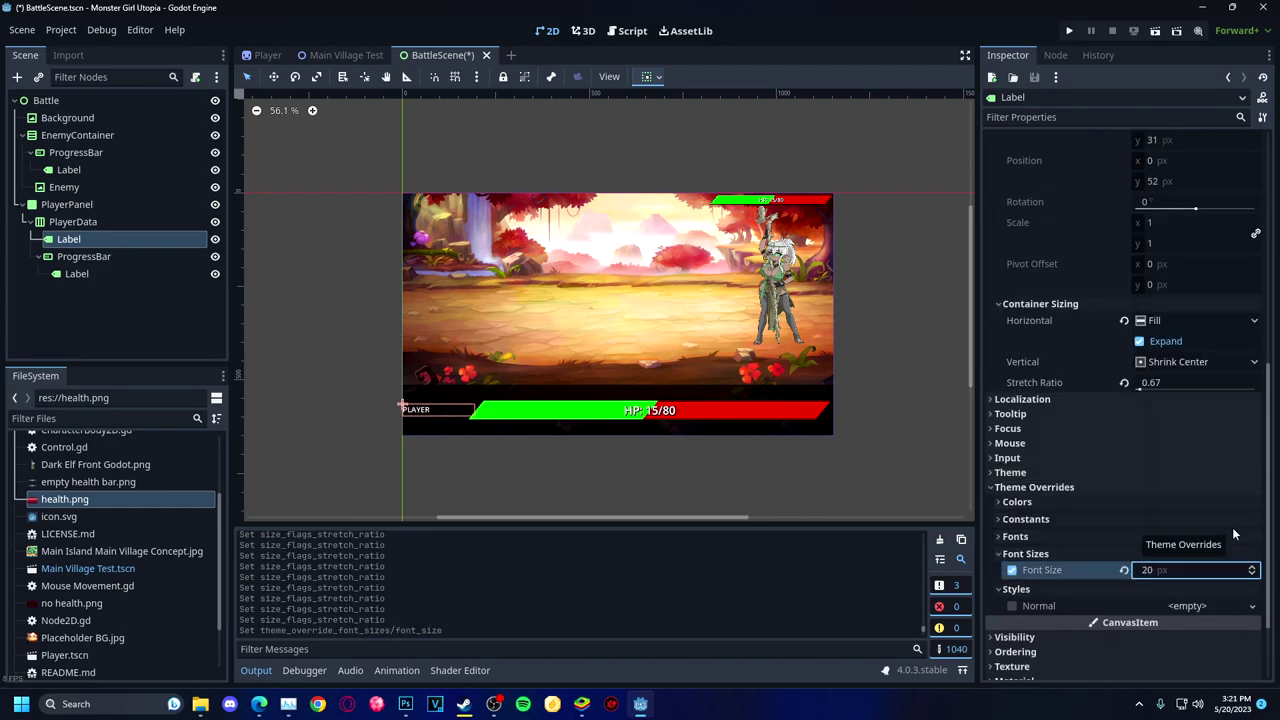
click(1180, 569)
text(40)
key(Return)
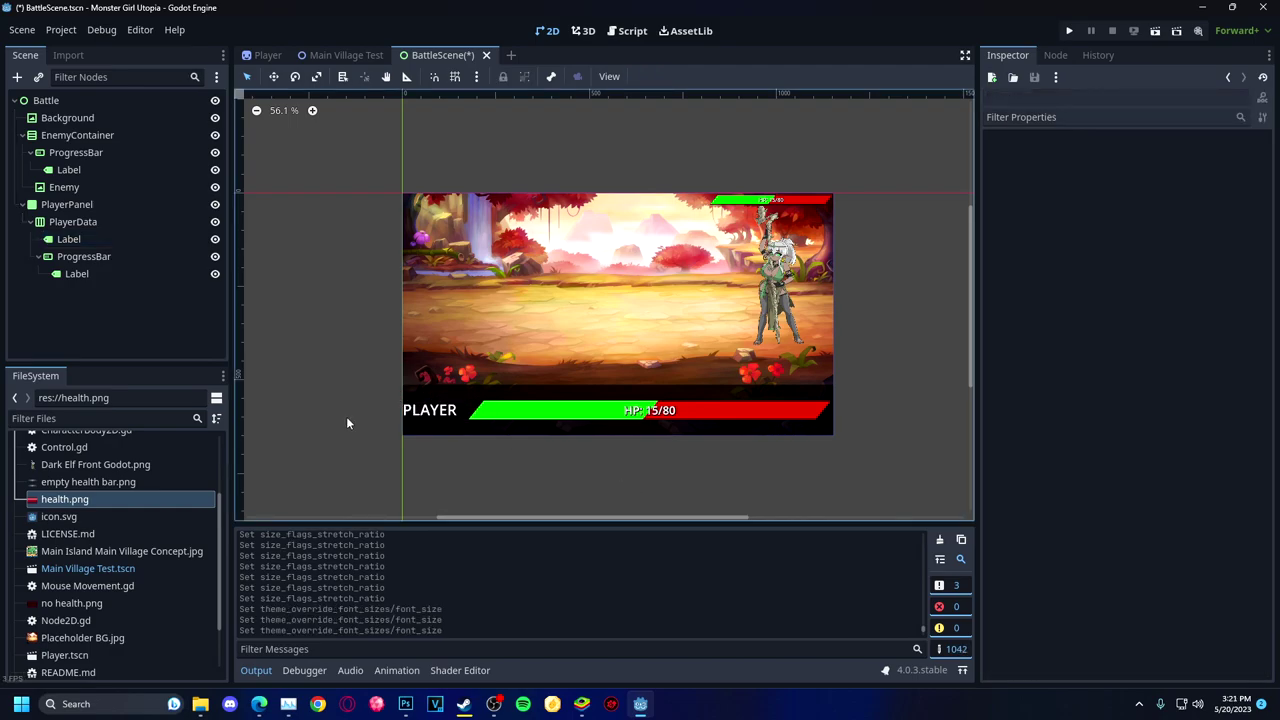
Center the PLAYER label's text horizontally.
scroll(1141, 385, up, 3)
scroll(1141, 380, down, 2)
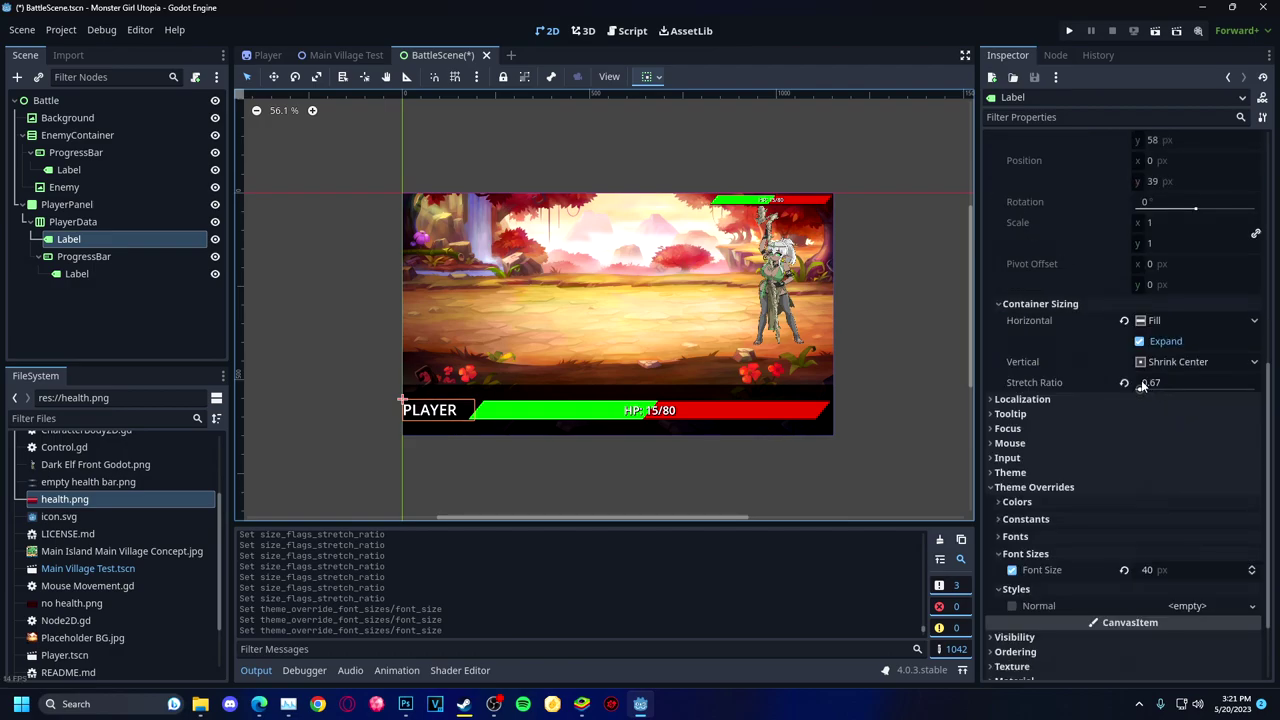
scroll(1058, 445, up, 4)
scroll(1100, 380, up, 3)
click(1190, 269)
click(1154, 293)
click(349, 464)
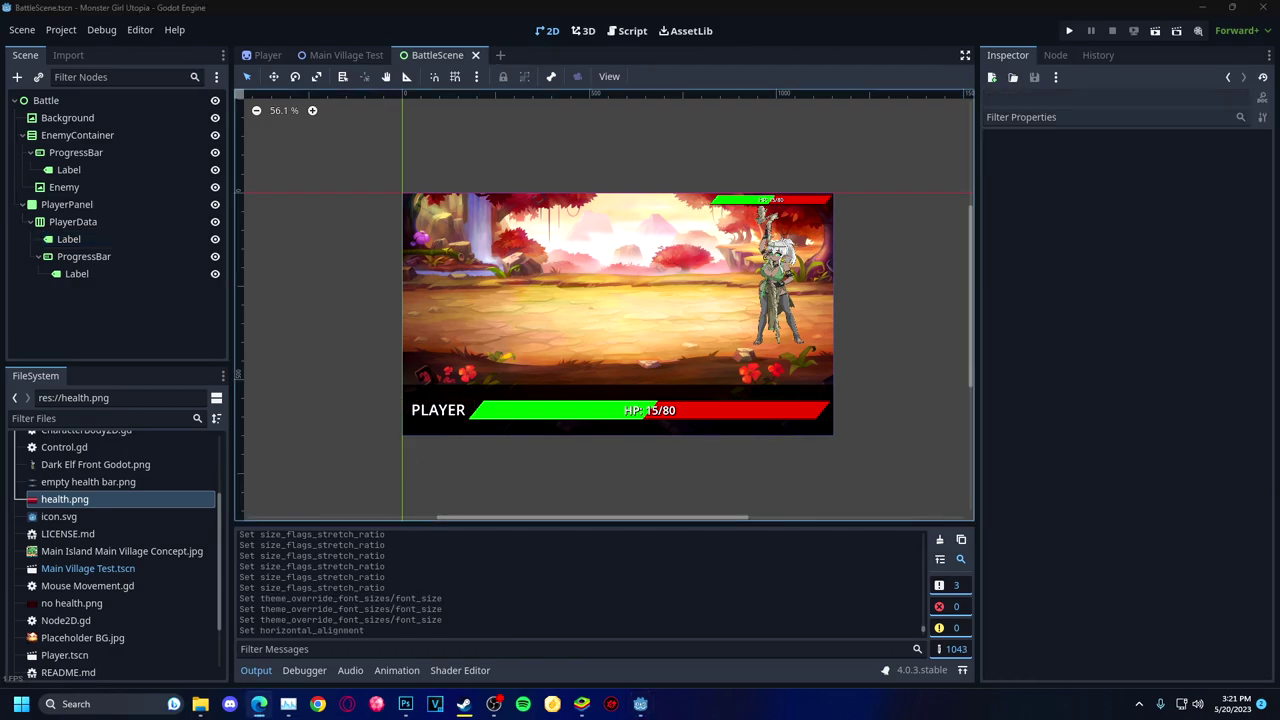
Duplicate the PlayerPanel node.
click(70, 204)
right_click(75, 207)
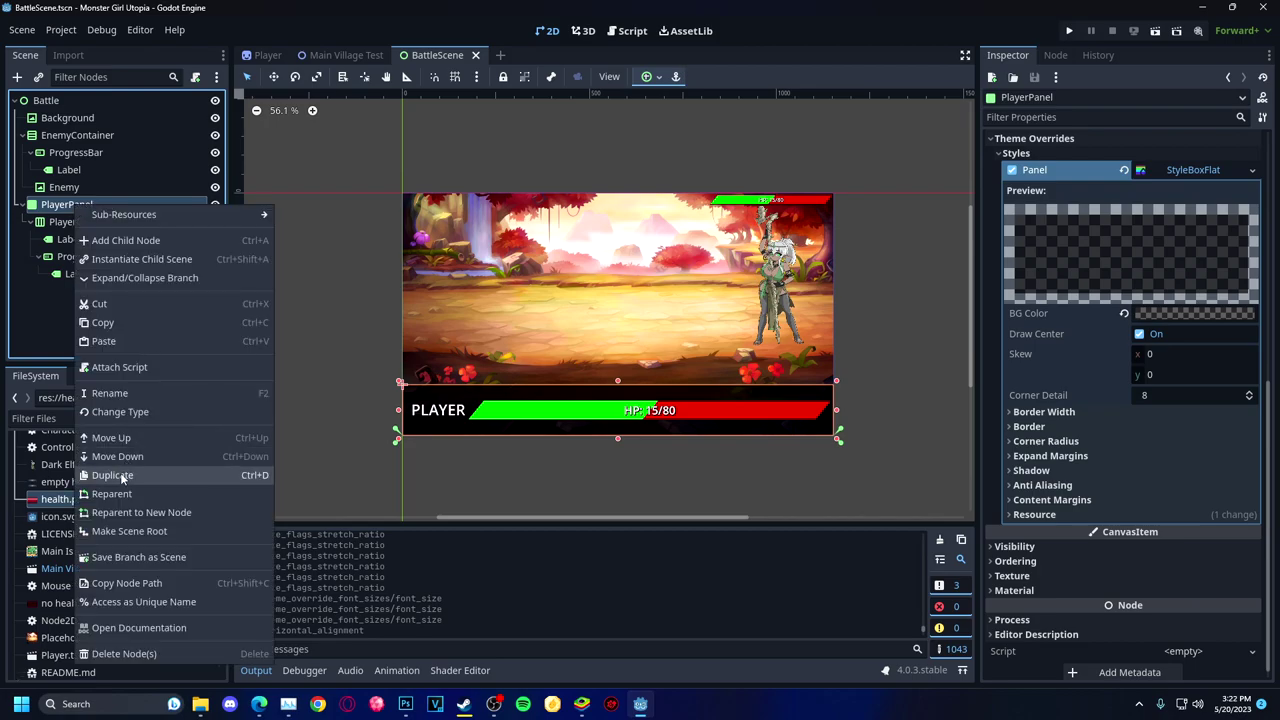
click(165, 477)
Delete the copied PlayerData and its children from ActionPanel.
click(73, 308)
key(Delete)
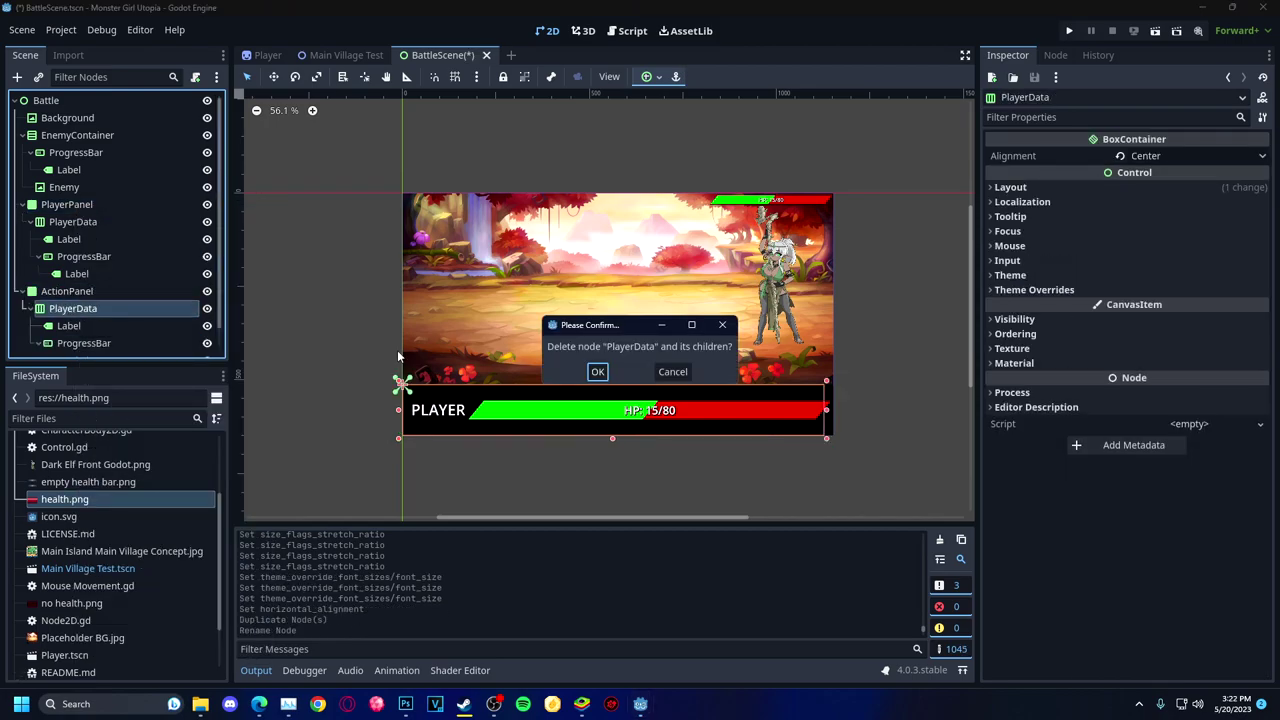
key(Return)
Add an HBoxContainer child to ActionPanel and name it Actions.
right_click(154, 290)
key(Escape)
right_click(80, 291)
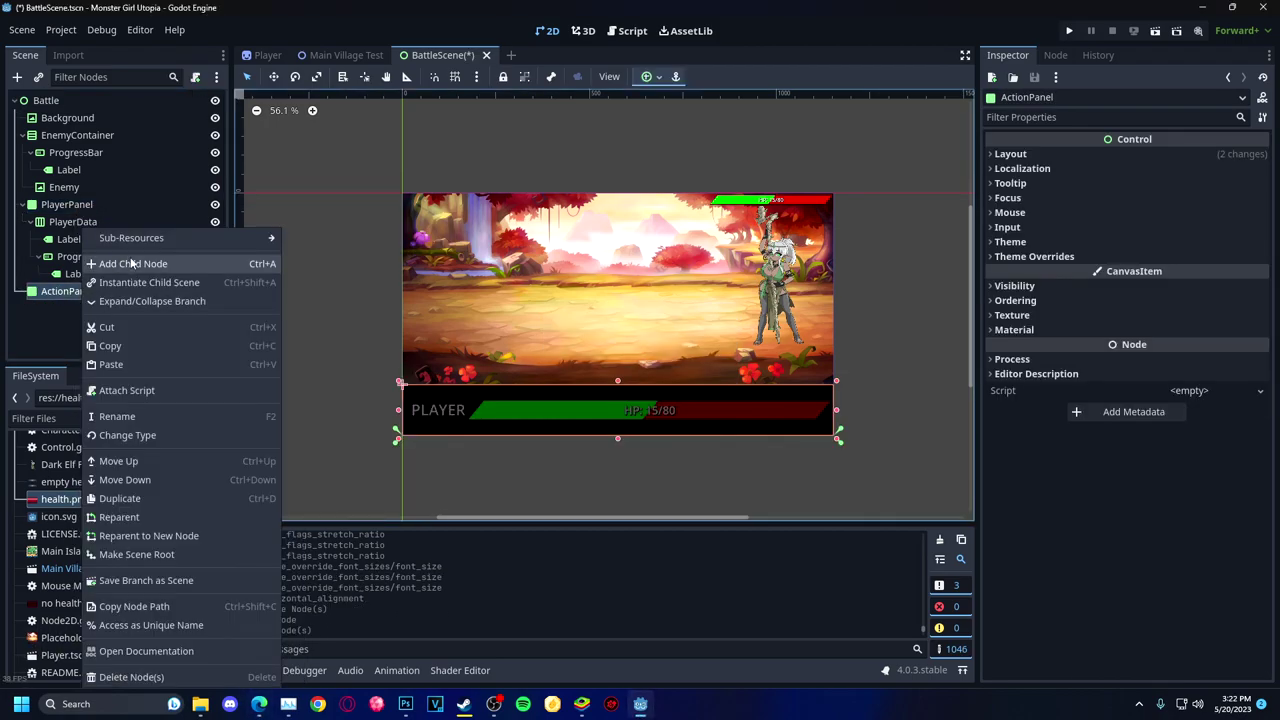
click(130, 260)
text(An)
key(BackSpace)
key(BackSpace)
text(hbox)
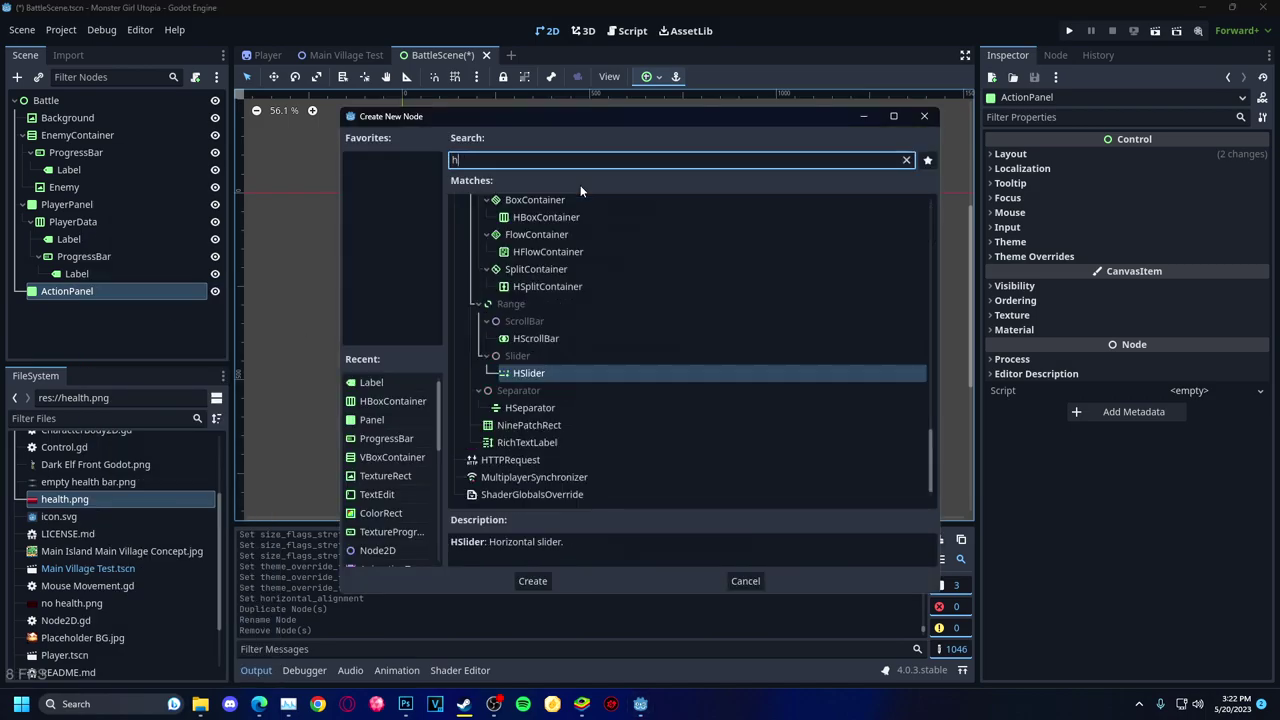
key(Return)
double_click(106, 308)
text(Actions)
key(Return)
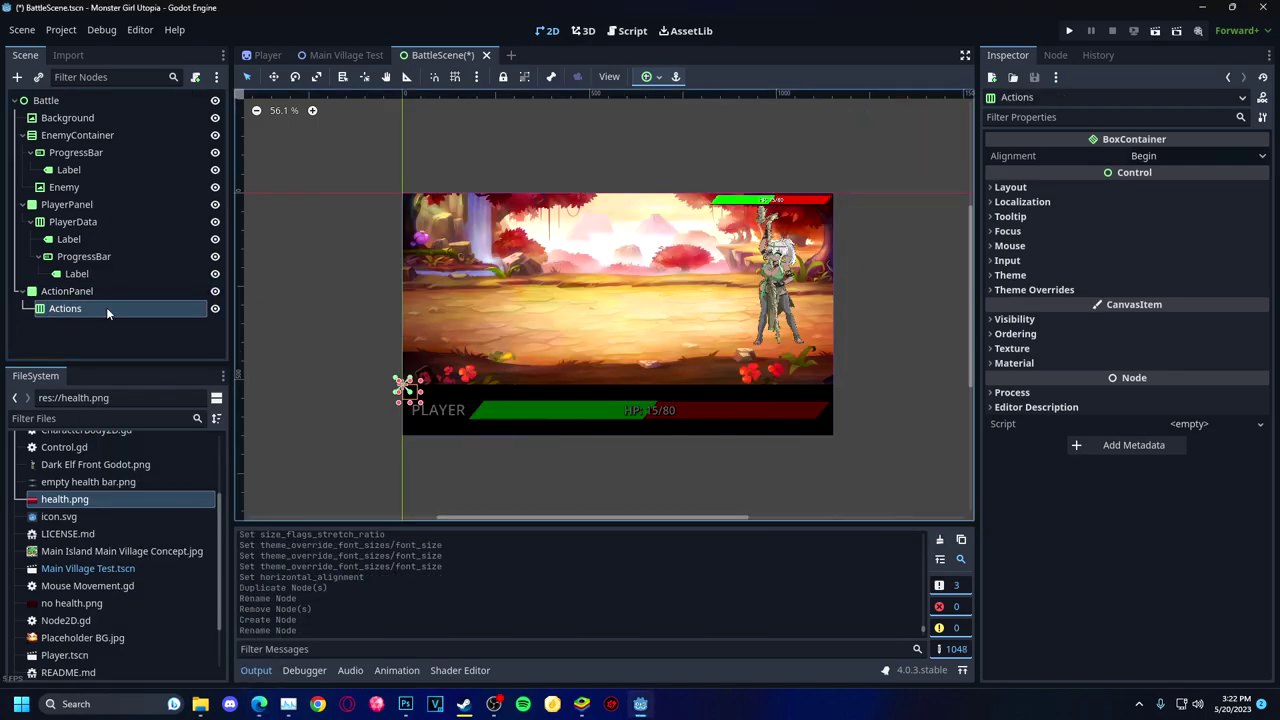
Add a Button under Actions and set its text to Run.
key(ctrl+a)
text(button)
key(Return)
click(1020, 170)
text(R)
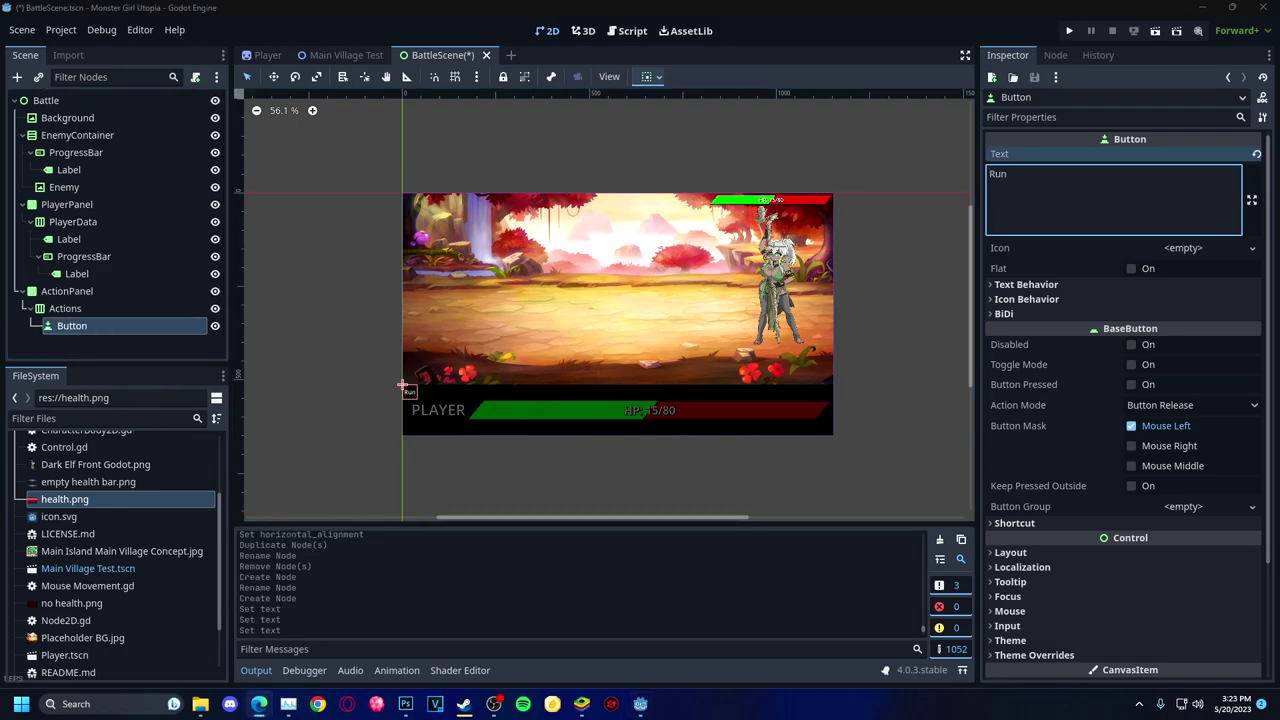
Override the Run button's Icon Normal Color to pure blue.
scroll(997, 446, down, 3)
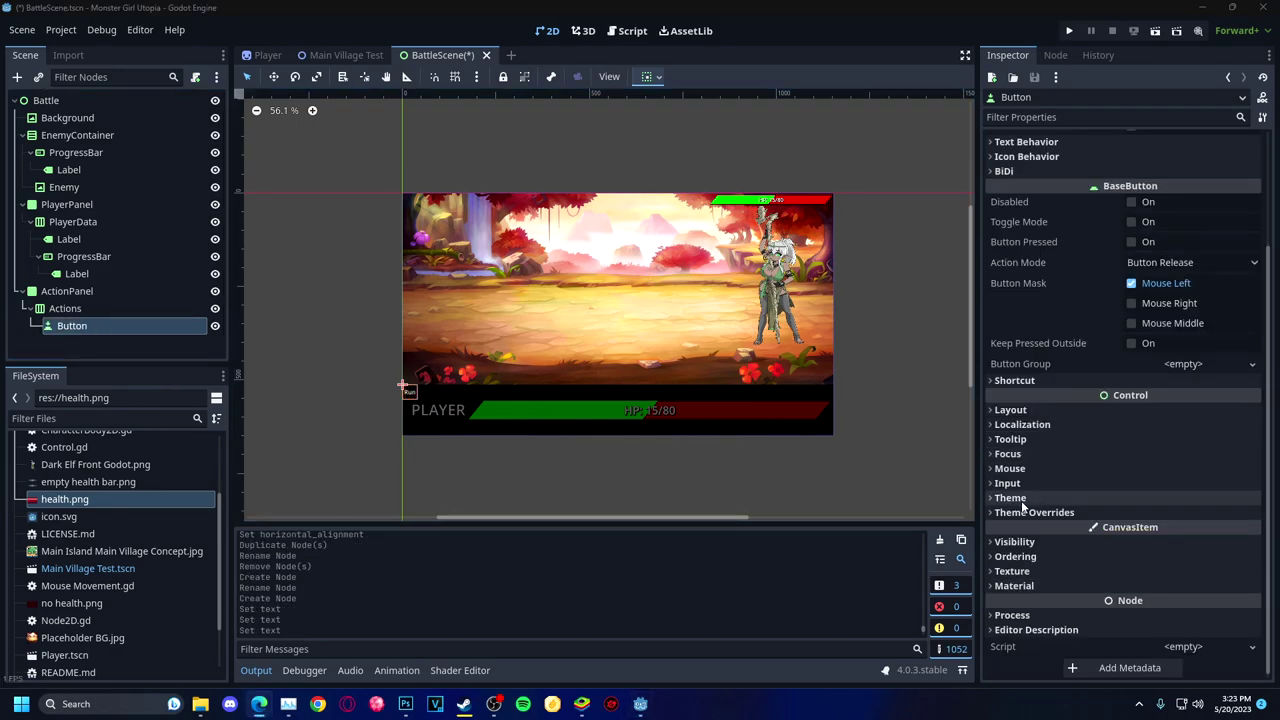
click(1034, 508)
scroll(1076, 560, down, 5)
click(1195, 420)
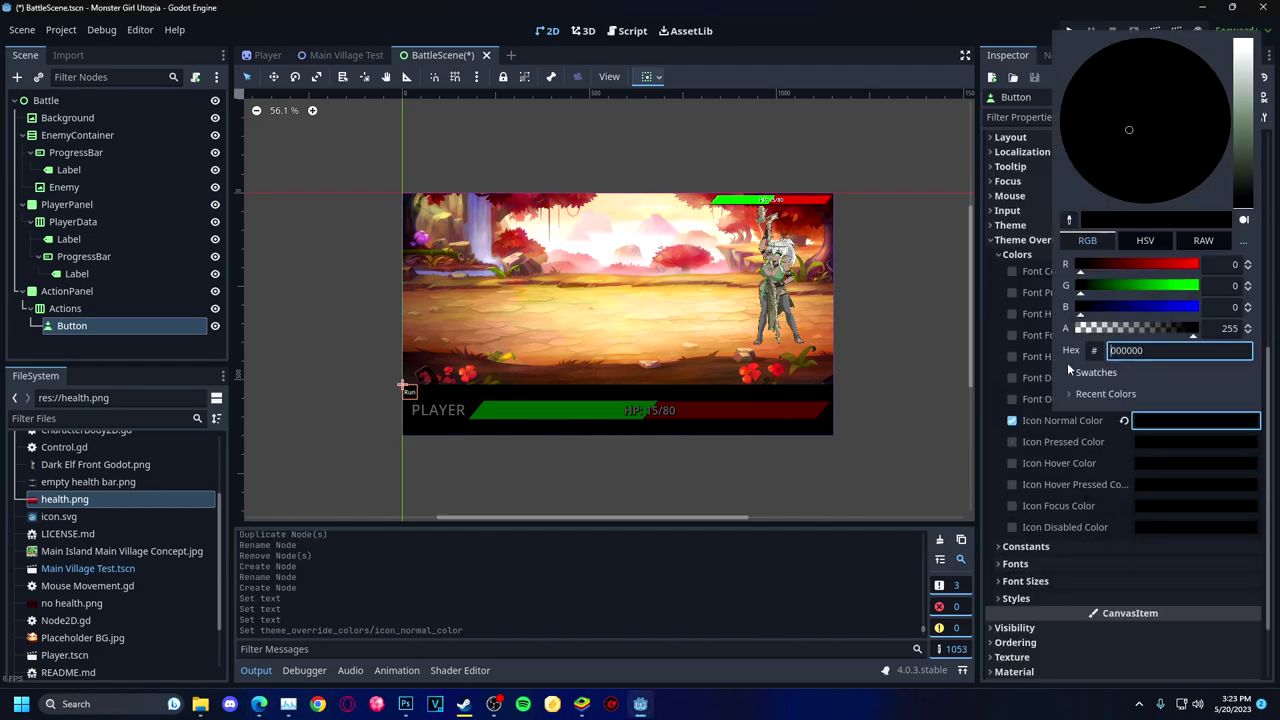
drag(1080, 307, 1191, 309)
click(1019, 426)
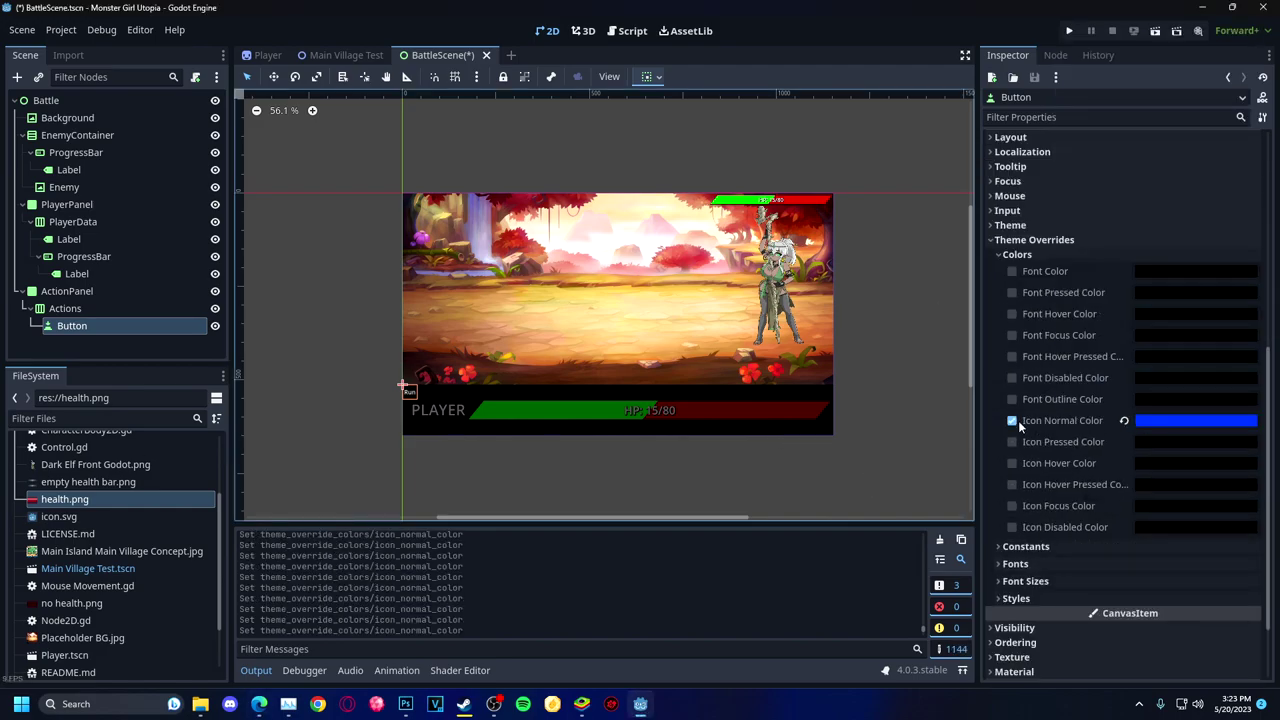
scroll(606, 467, up, 5)
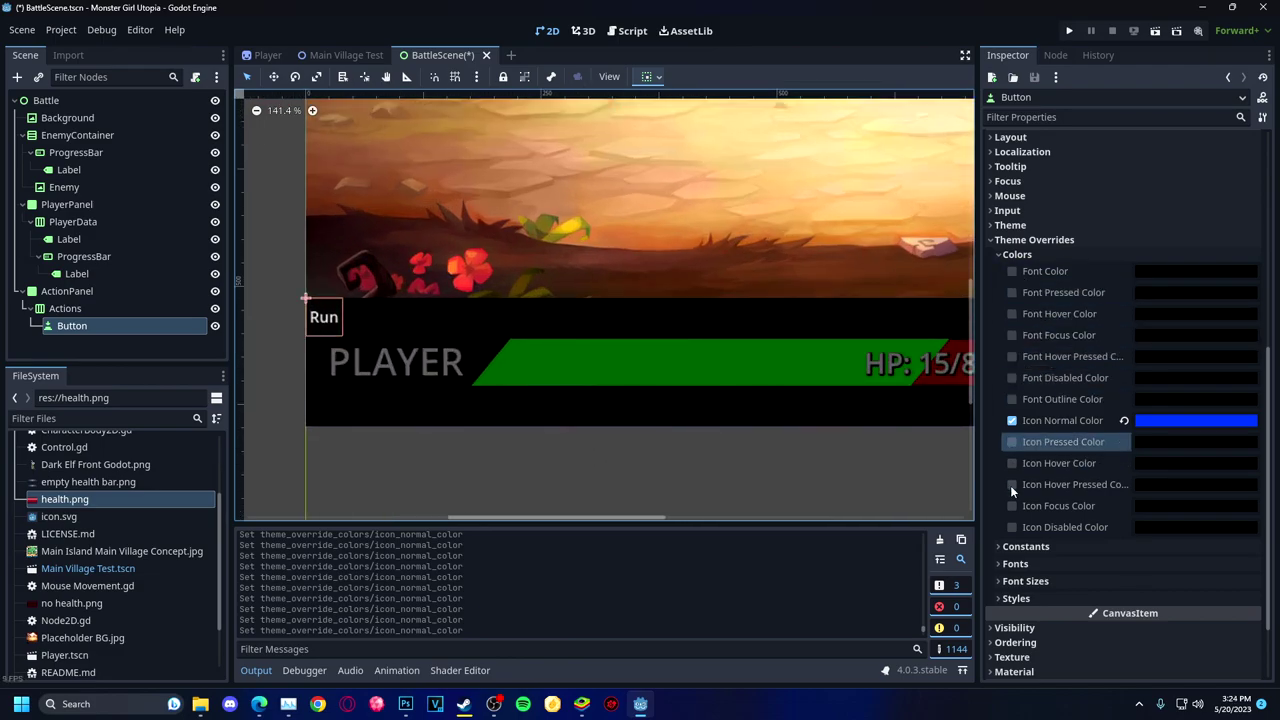
scroll(993, 436, down, 2)
scroll(1072, 376, up, 2)
click(1016, 254)
Give the Normal style a new StyleBoxFlat with a black background.
click(1016, 508)
scroll(1012, 450, down, 2)
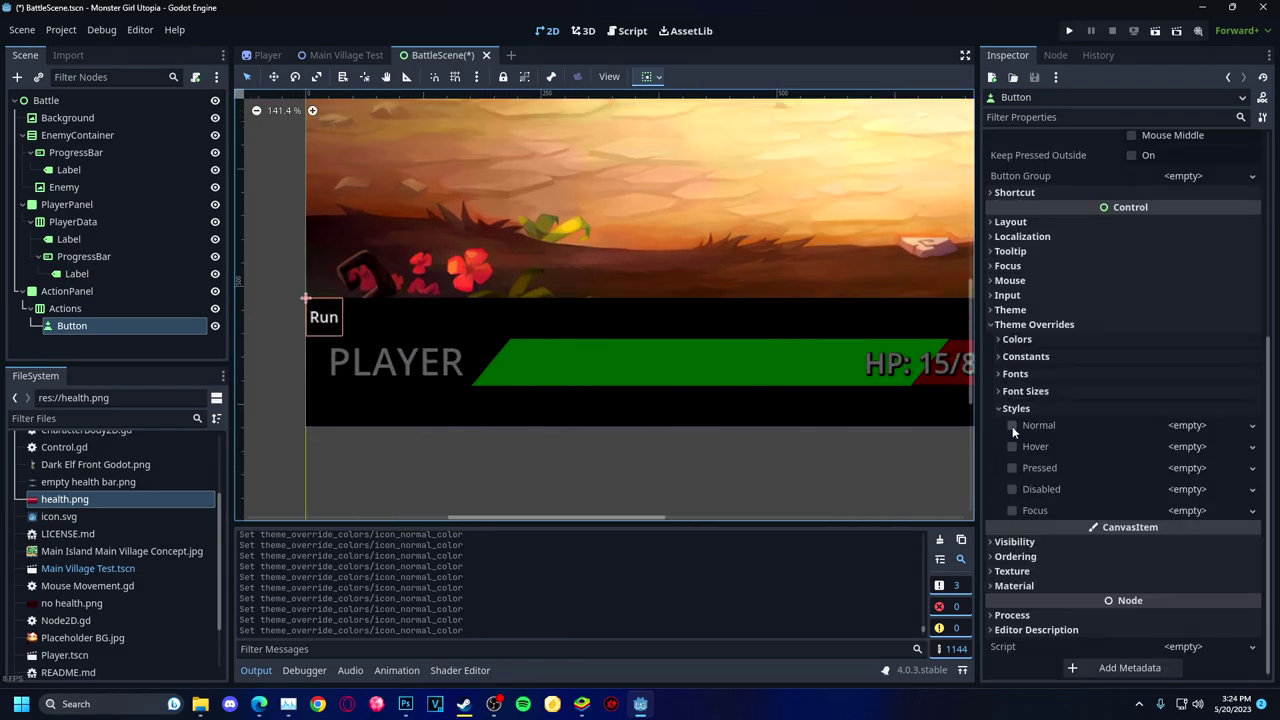
click(1200, 426)
click(1190, 447)
click(1190, 424)
click(1190, 530)
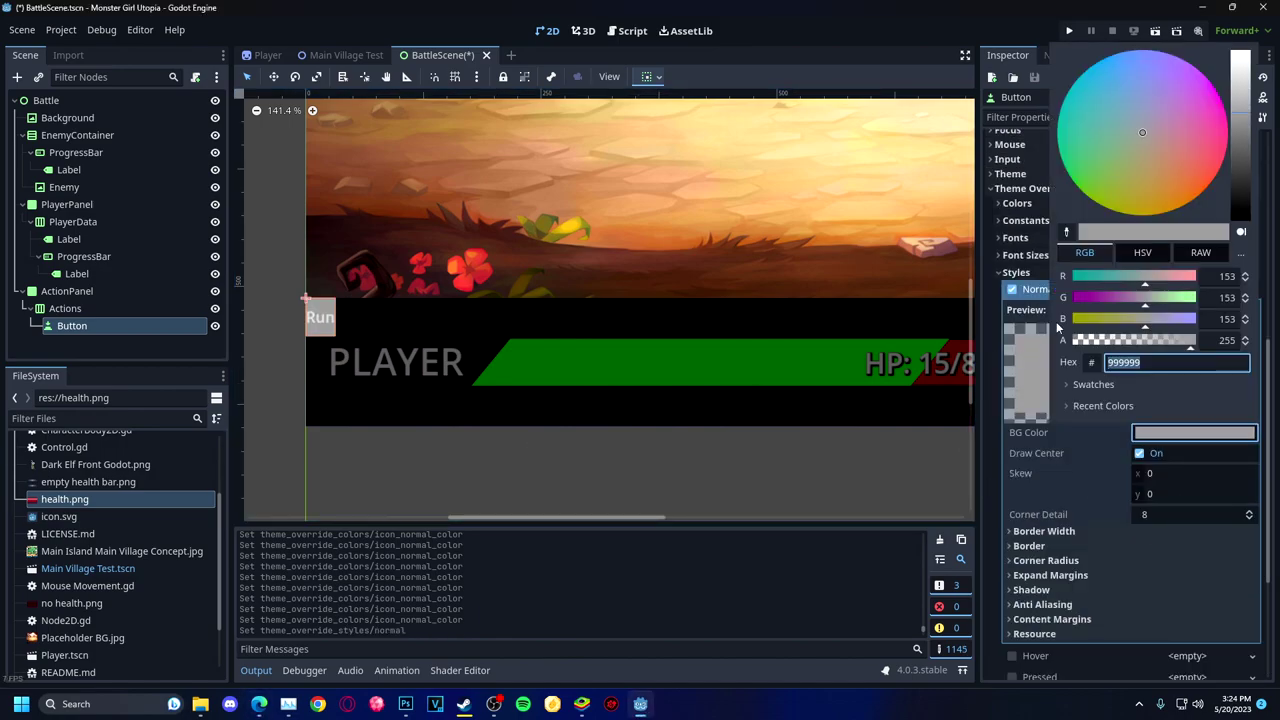
click(908, 327)
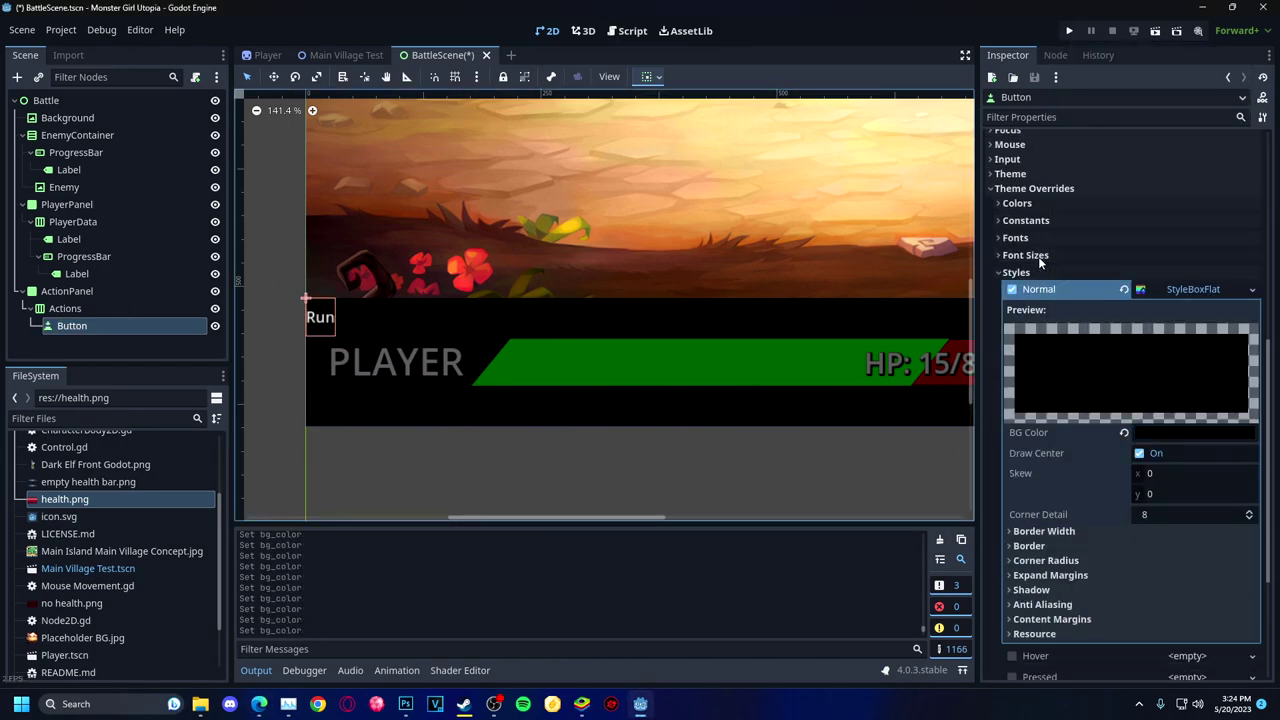
Tick Container Sizing Horizontal Expand so the Run button expands horizontally.
click(1034, 189)
click(1074, 408)
scroll(1093, 473, down, 3)
click(1140, 406)
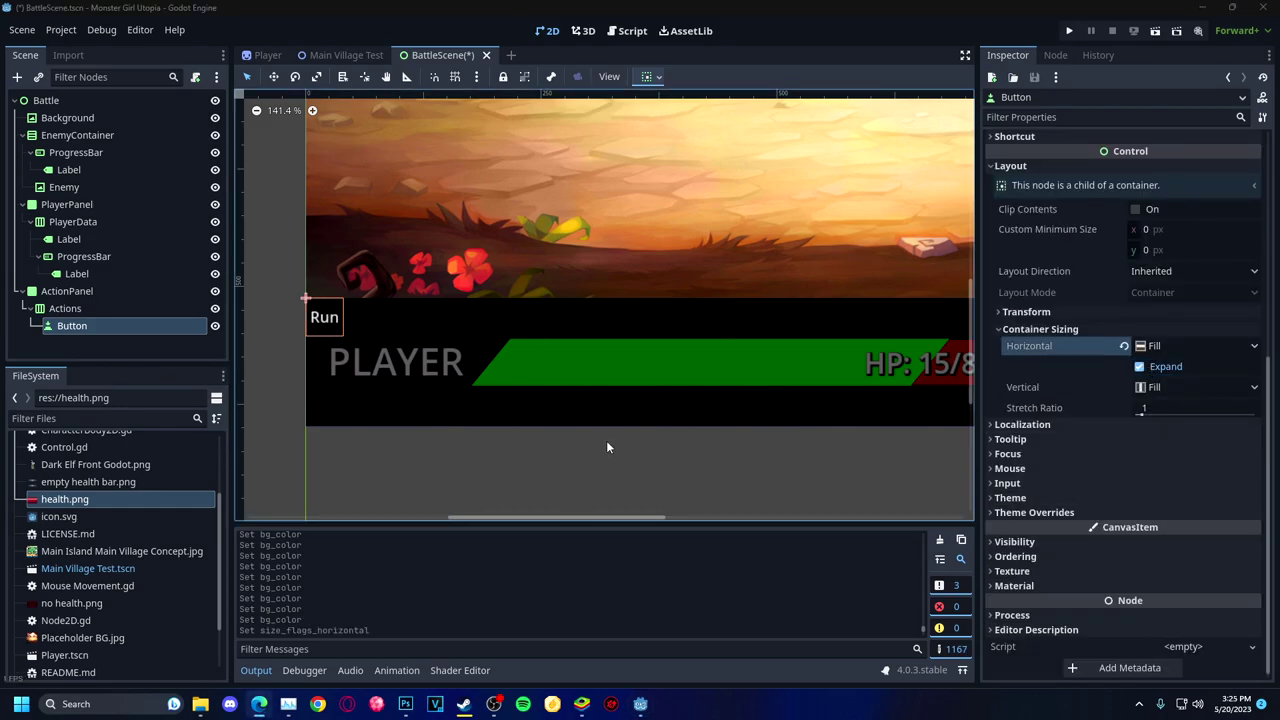
Add black-background StyleBoxFlat styles to the Hover and Pressed states.
click(1034, 512)
scroll(1118, 458, down, 8)
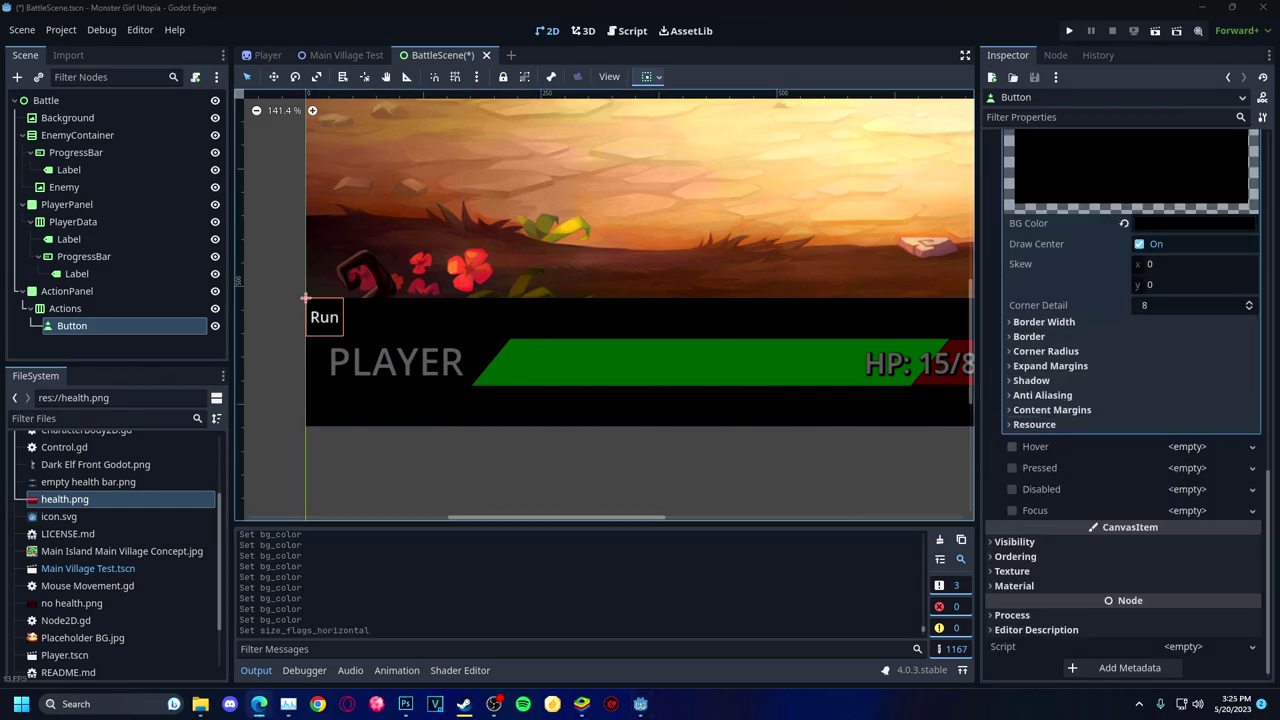
click(1213, 446)
click(1190, 484)
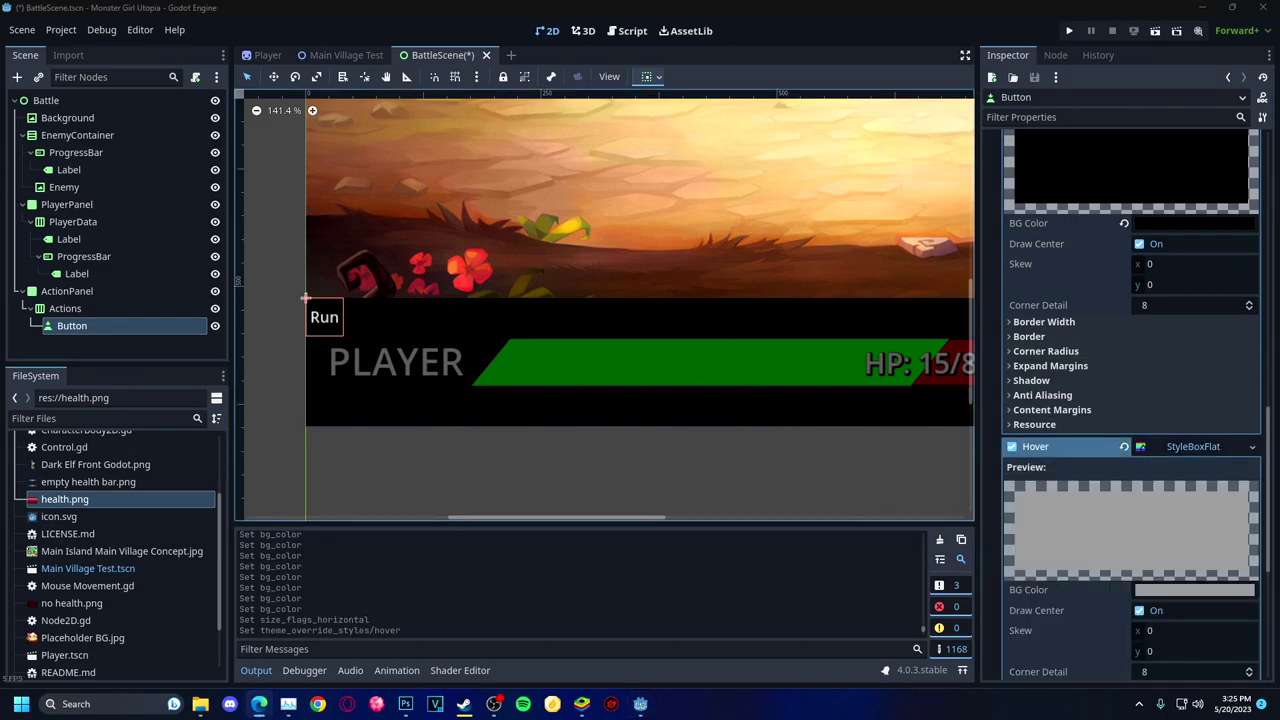
scroll(1130, 450, down, 3)
click(1195, 449)
click(1158, 426)
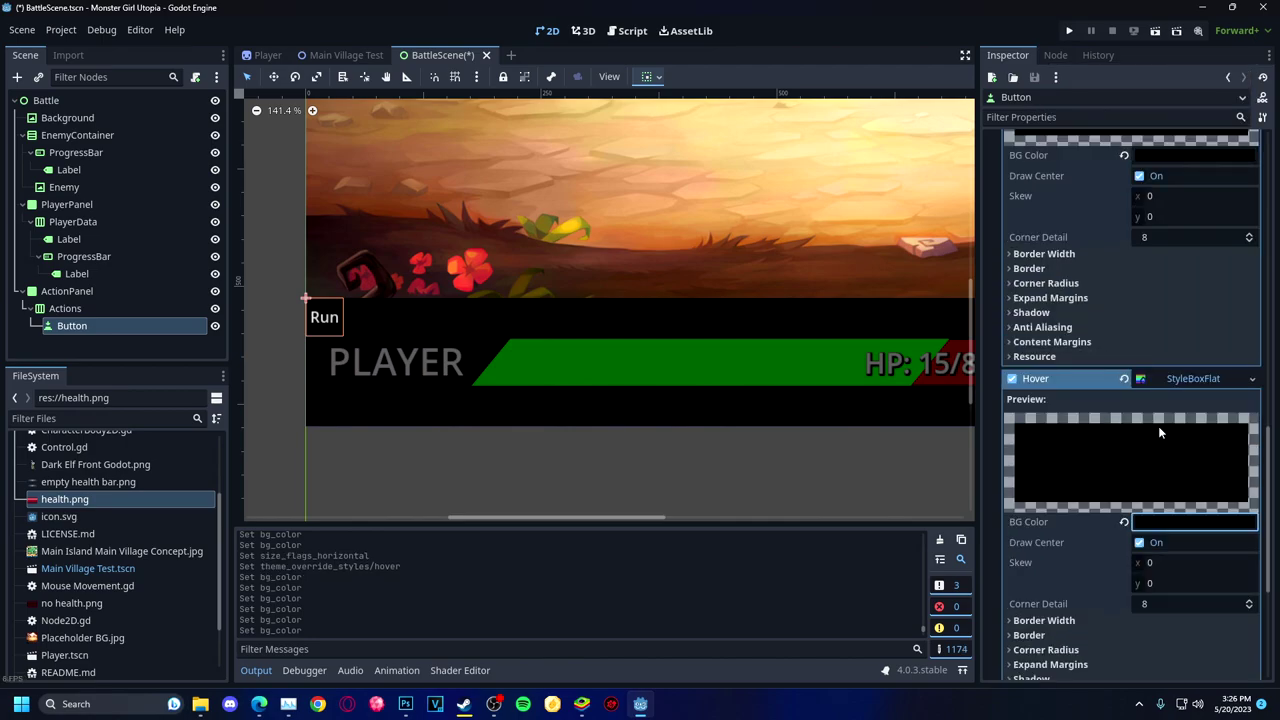
scroll(1158, 426, down, 3)
click(1187, 467)
click(1188, 525)
click(1190, 611)
key(Escape)
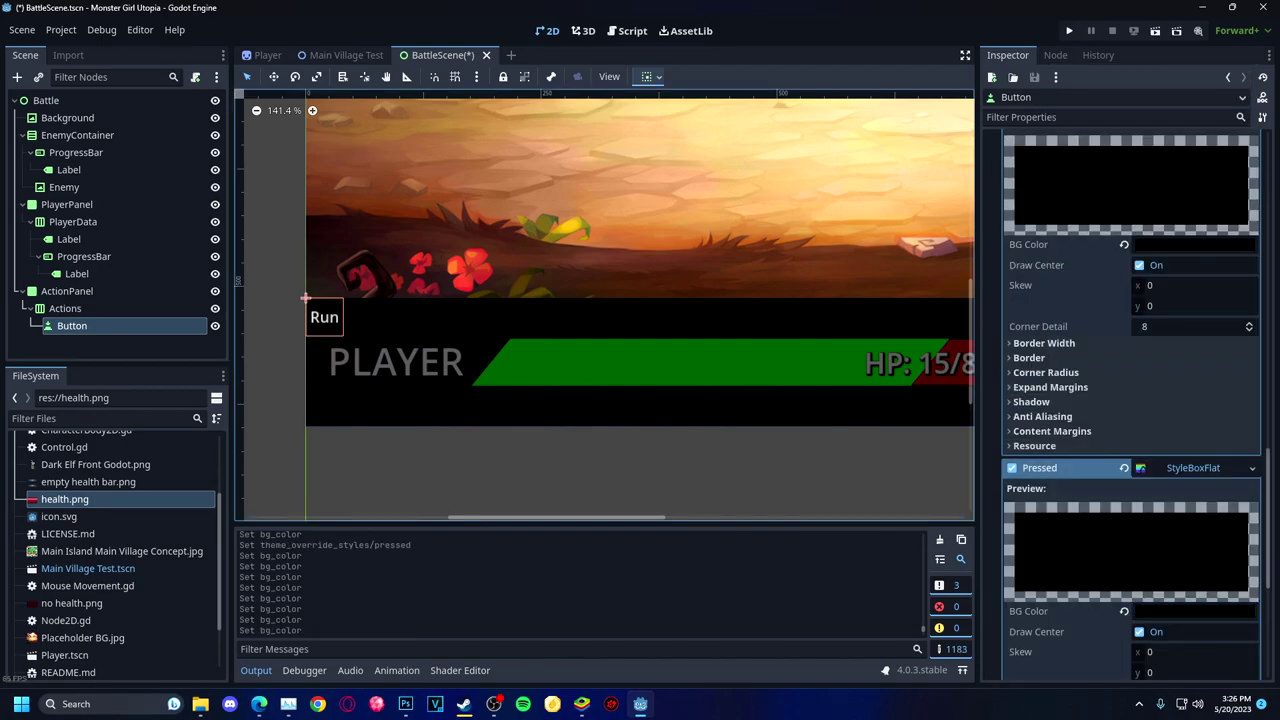
click(1037, 468)
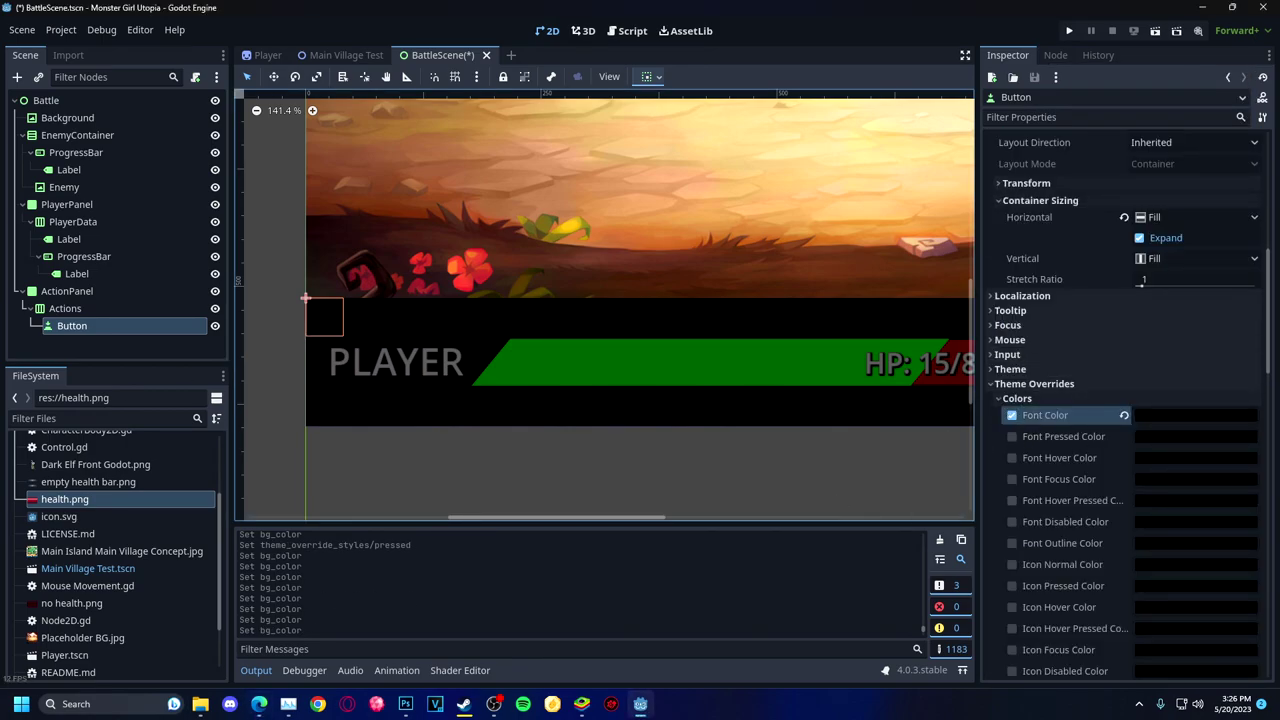
Set Font Color to white and enable the Font Pressed and Font Hover Color overrides.
click(1195, 415)
click(1140, 302)
click(493, 390)
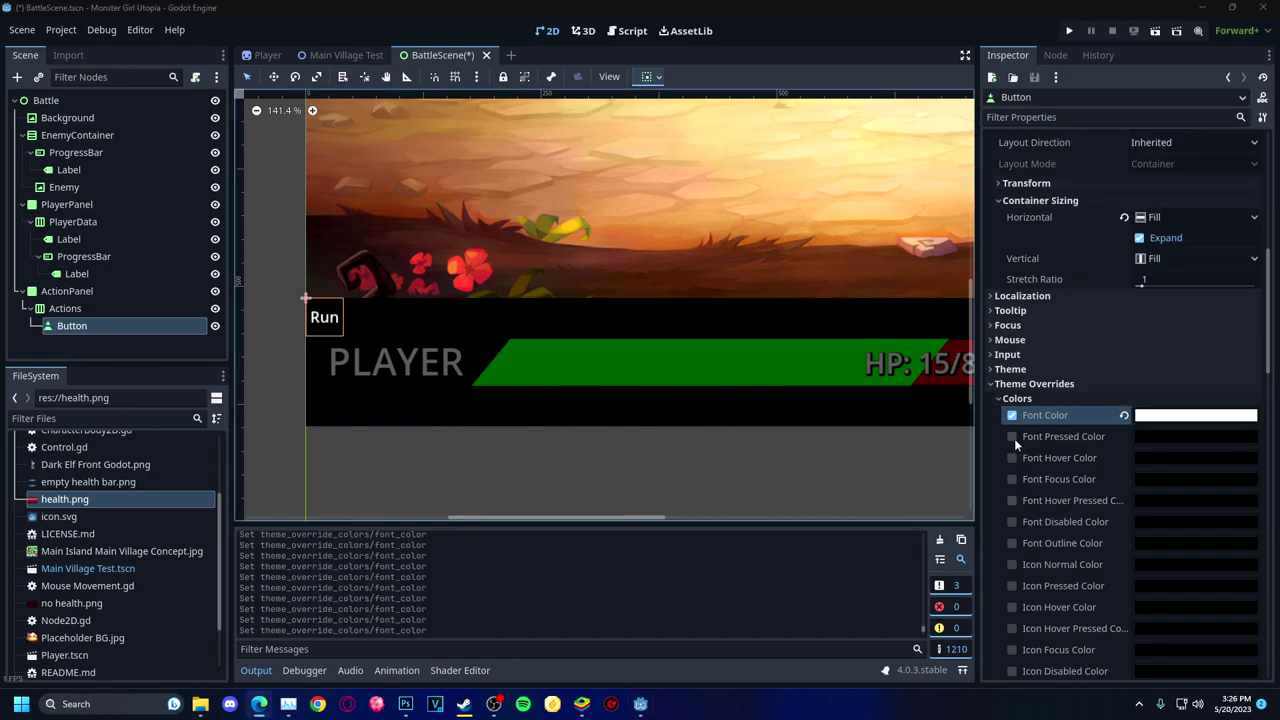
click(1011, 436)
click(1011, 457)
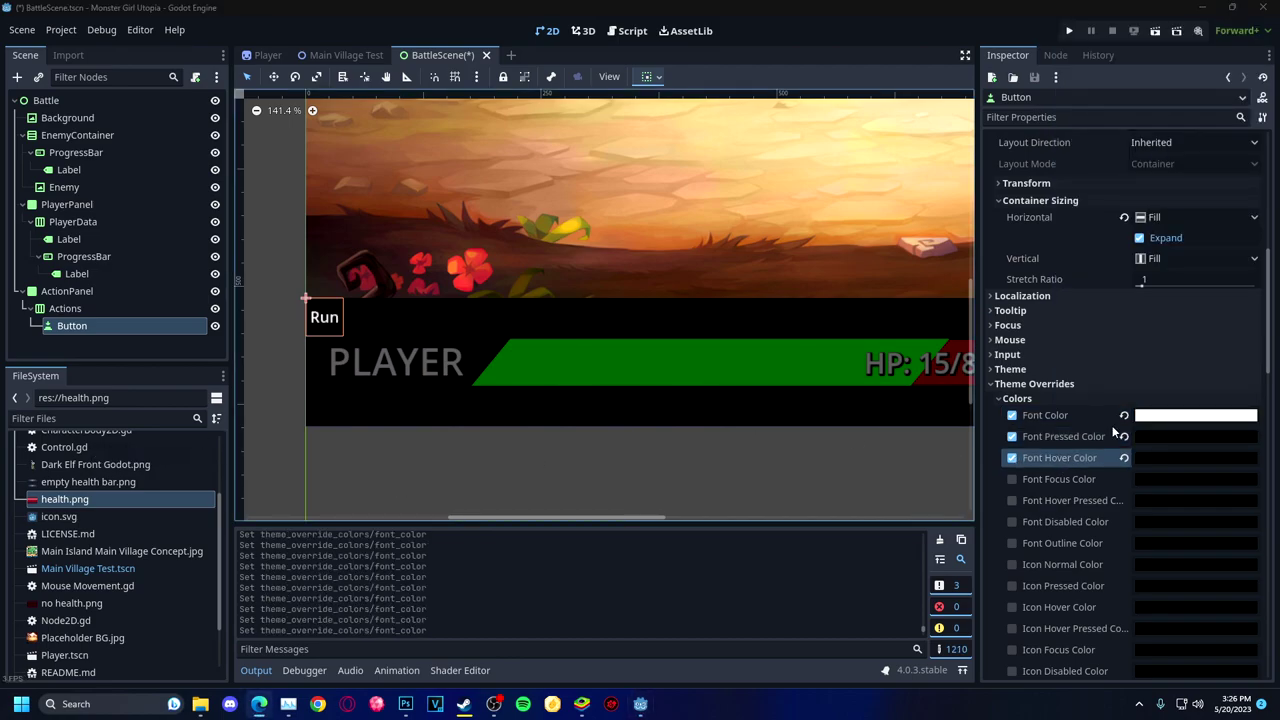
Review the button's Action Mode (kept Button Release), Button Group and Shortcut settings.
scroll(1113, 430, up, 5)
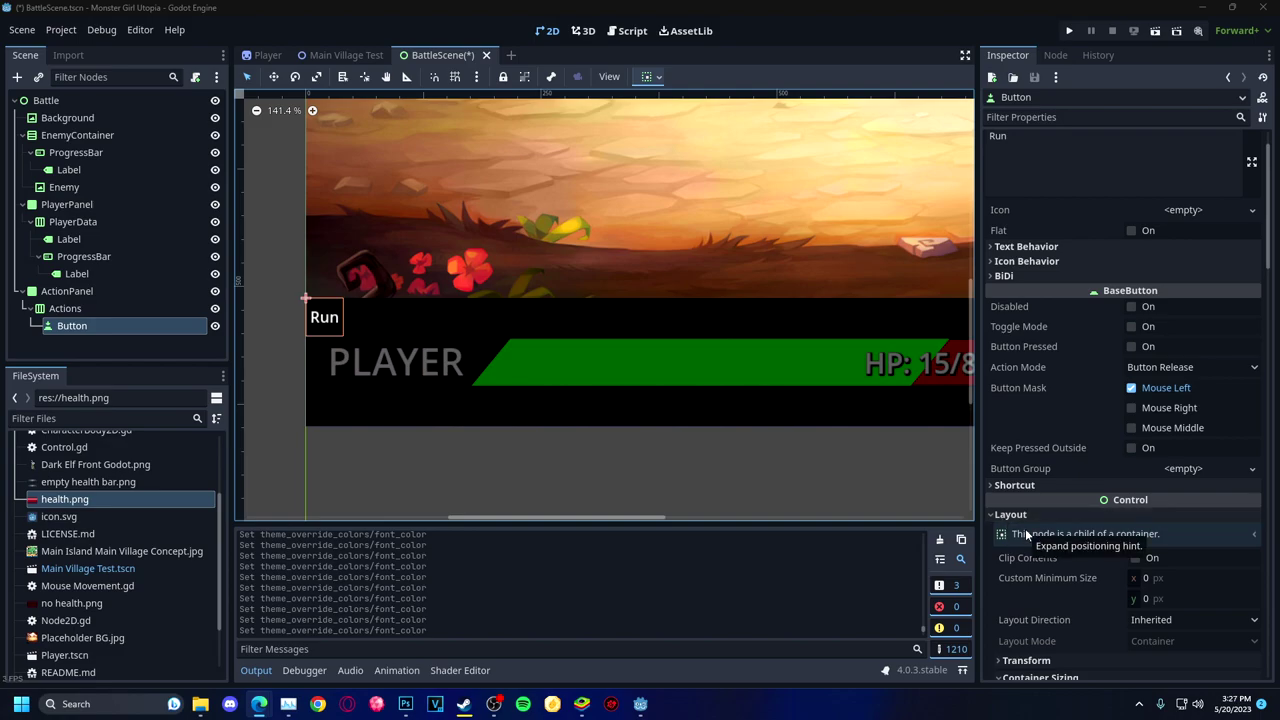
click(1158, 368)
click(1039, 408)
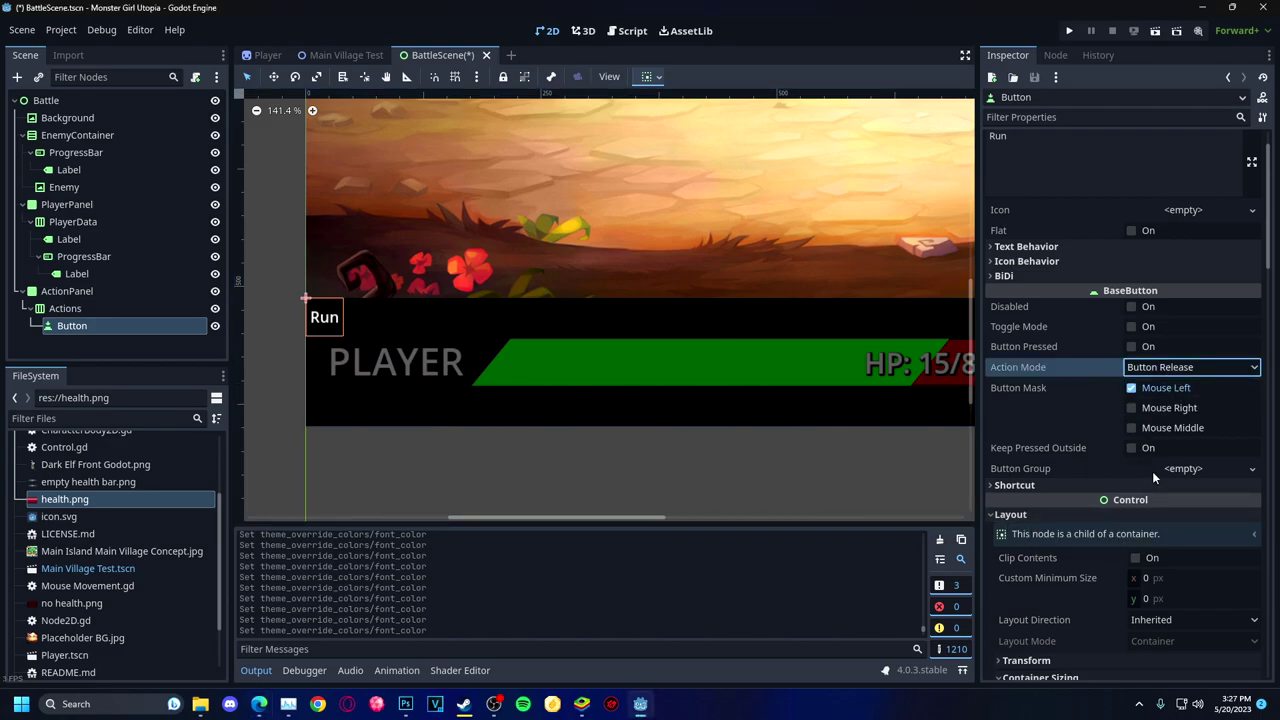
click(1090, 469)
click(1073, 485)
click(1073, 485)
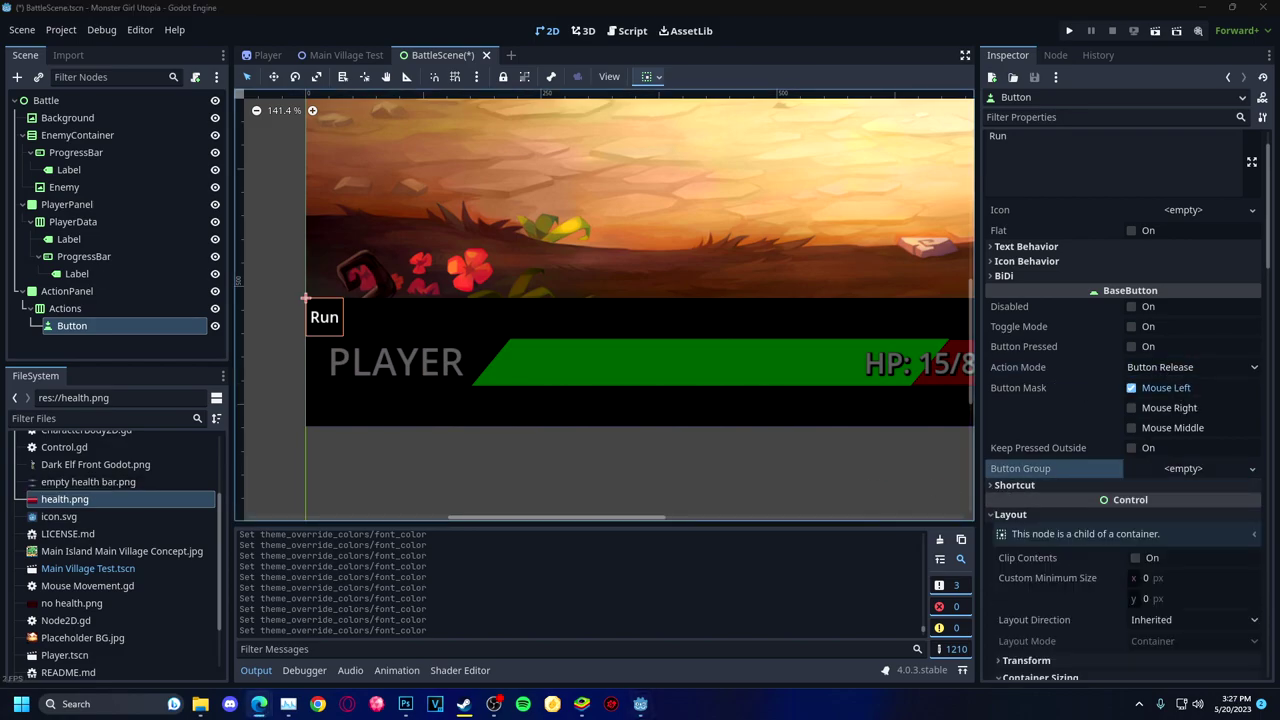
Test-run the battle scene, set Font Hover Color to white, and test again.
click(1155, 31)
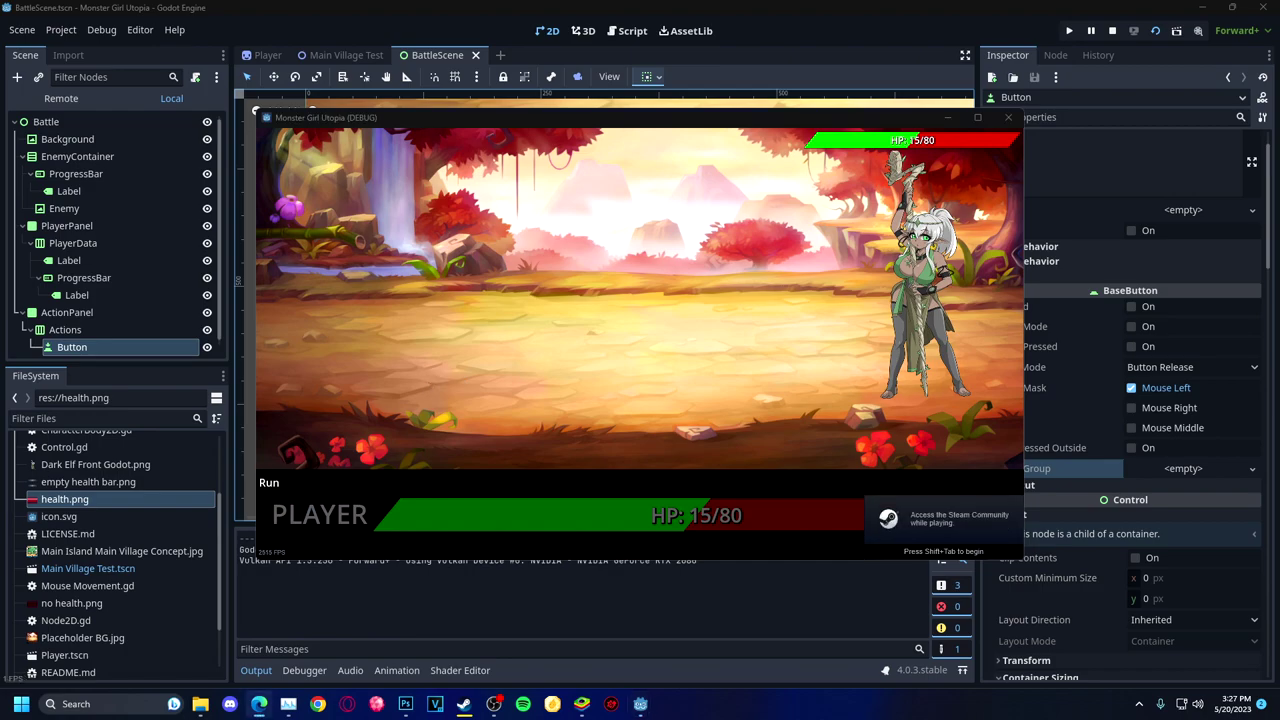
key(alt+F4)
scroll(1156, 428, down, 5)
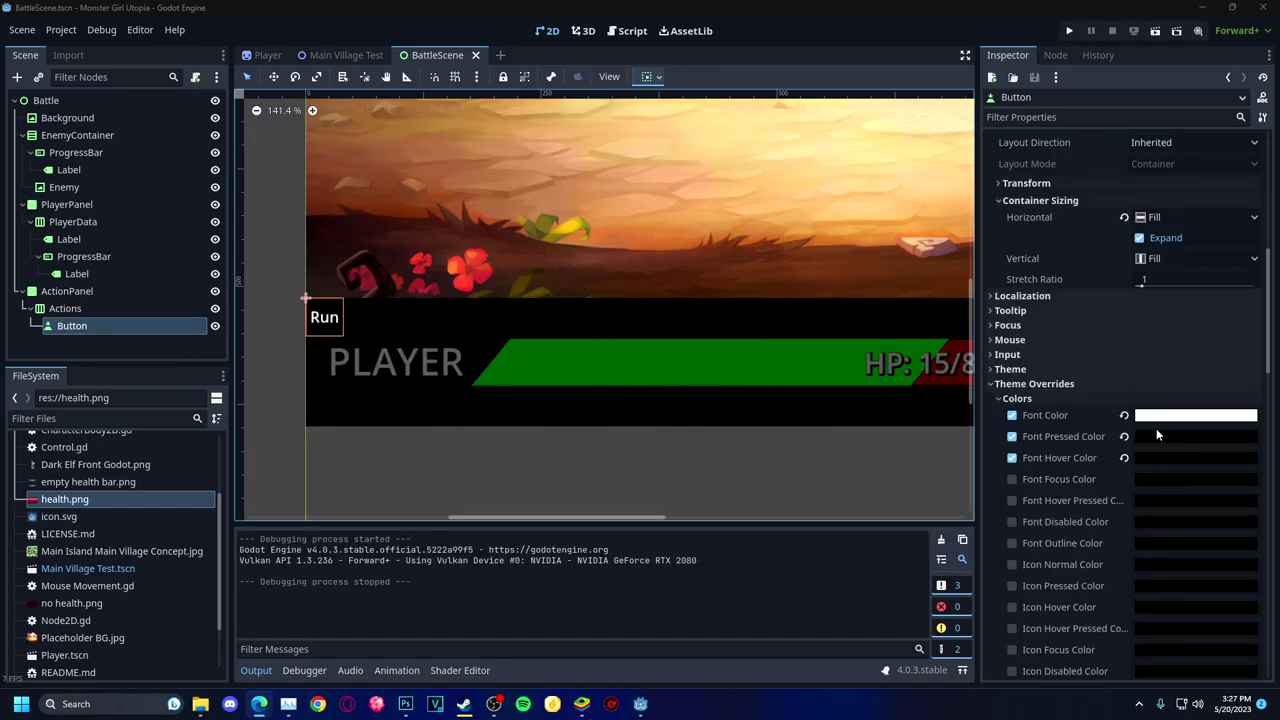
click(1195, 457)
key(F6)
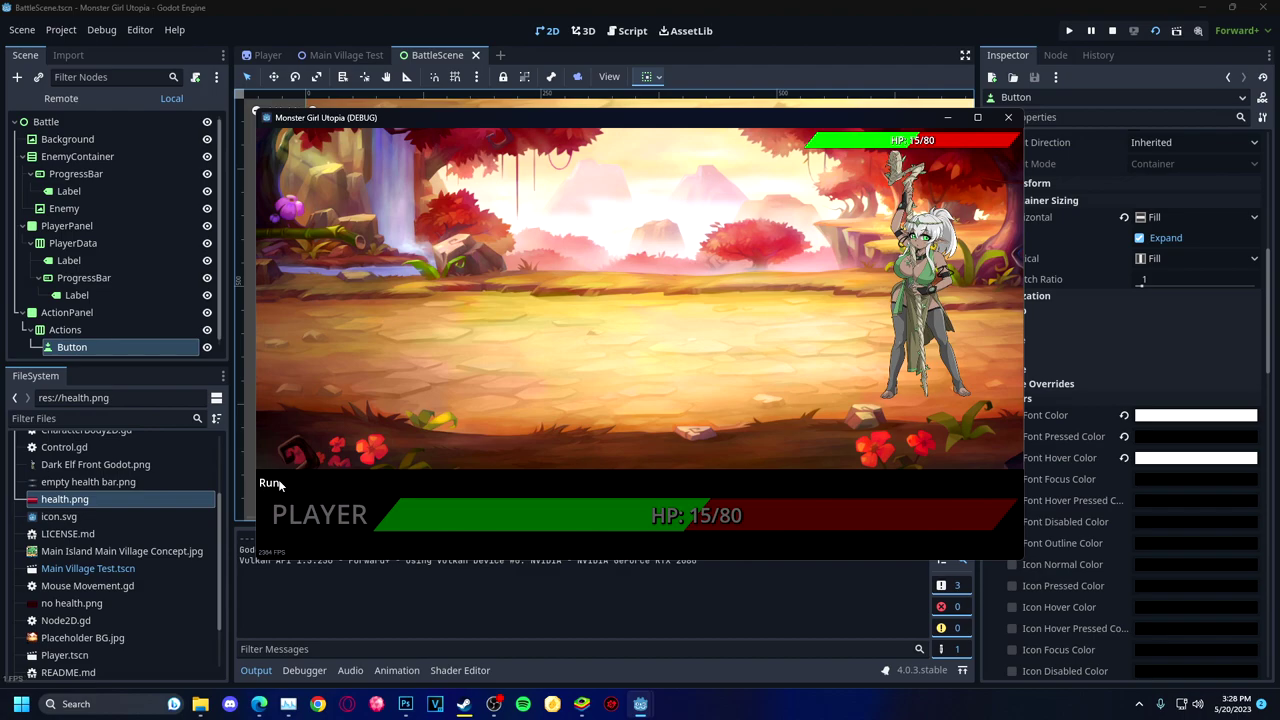
key(alt+F4)
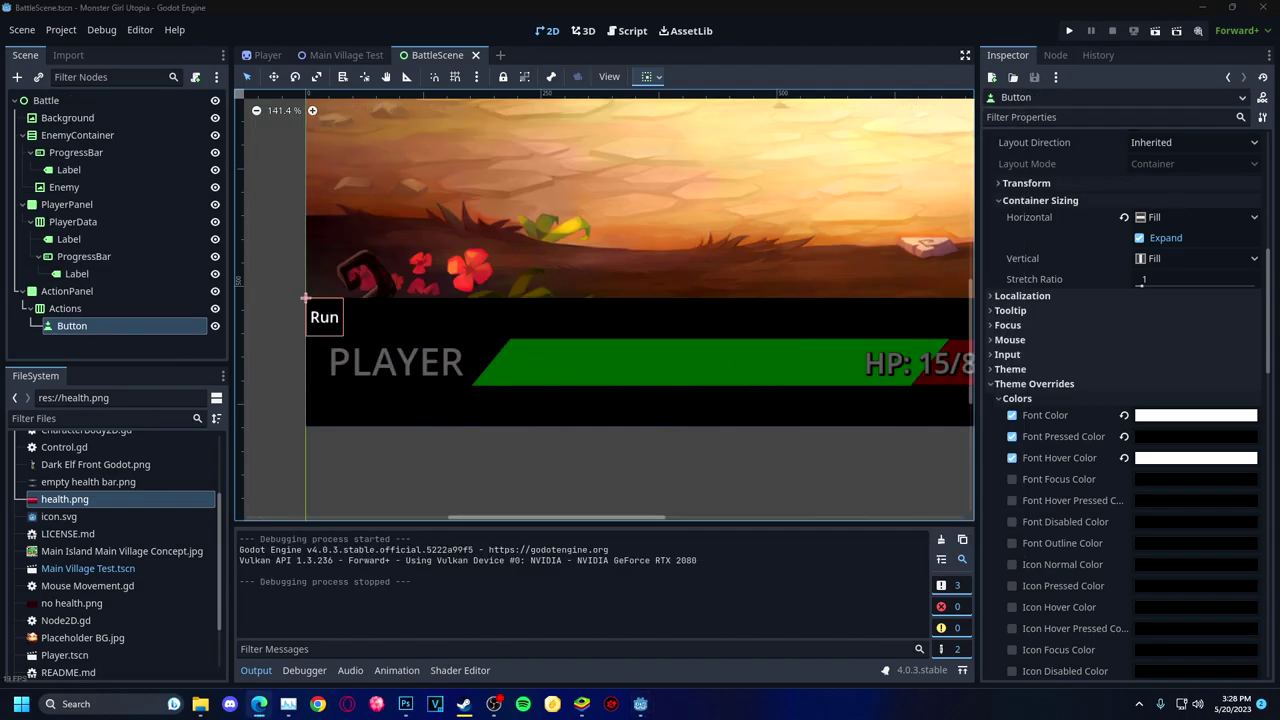
Set the Font Pressed Color override to white.
click(1195, 436)
key(Escape)
click(1195, 436)
drag(1243, 200, 1243, 42)
key(Escape)
scroll(1074, 493, down, 10)
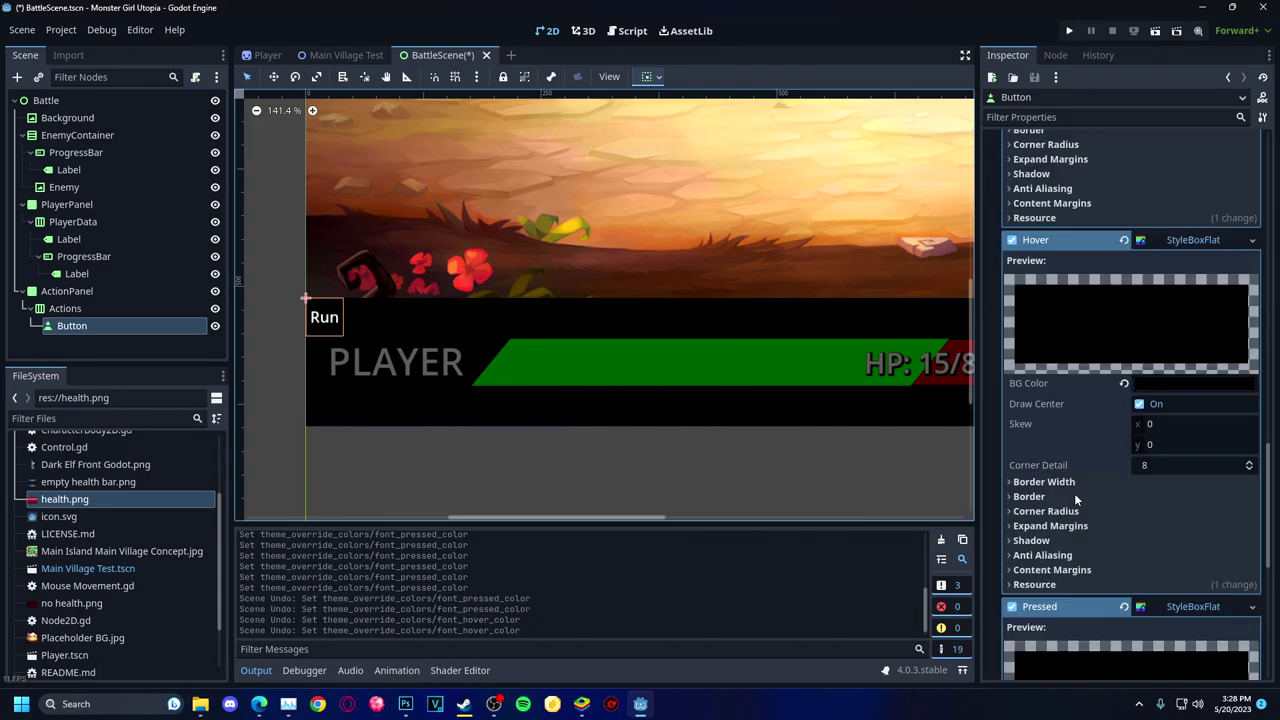
Adjust the pressed background colour, then save and test-run the battle scene.
click(1195, 376)
drag(1262, 140, 1262, 15)
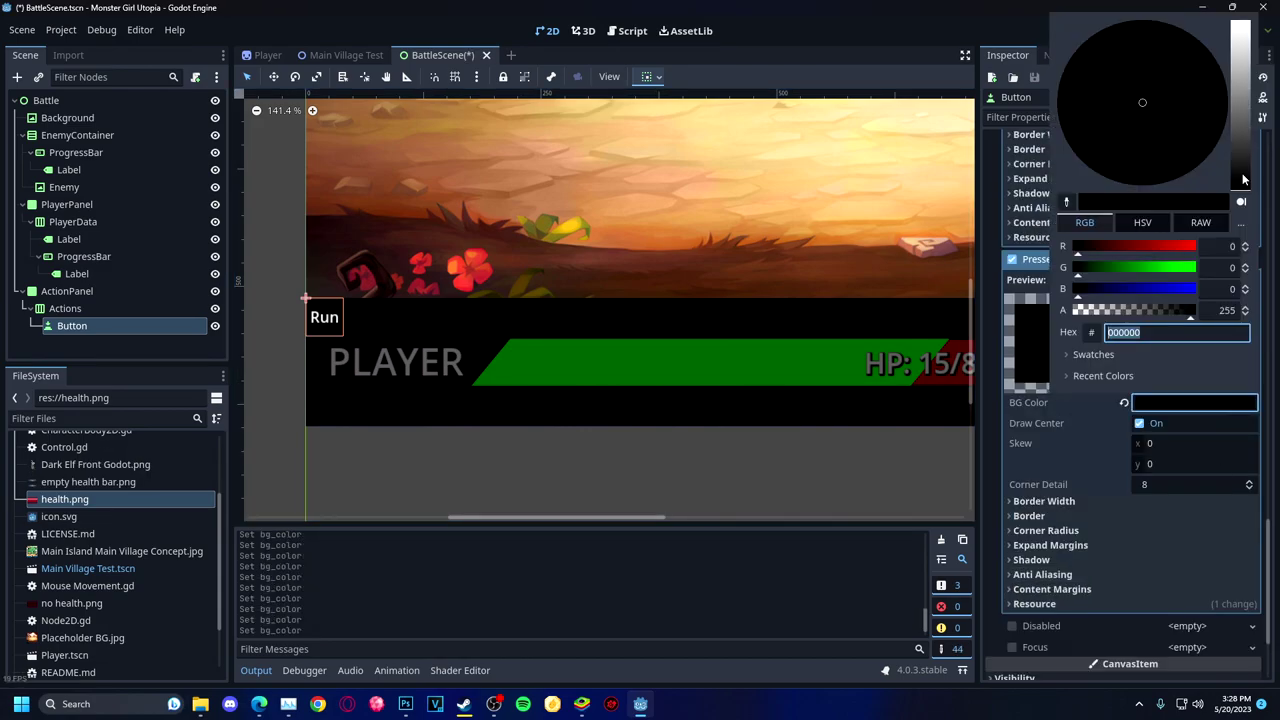
key(Escape)
scroll(1005, 452, down, 5)
scroll(1087, 498, up, 8)
key(F6)
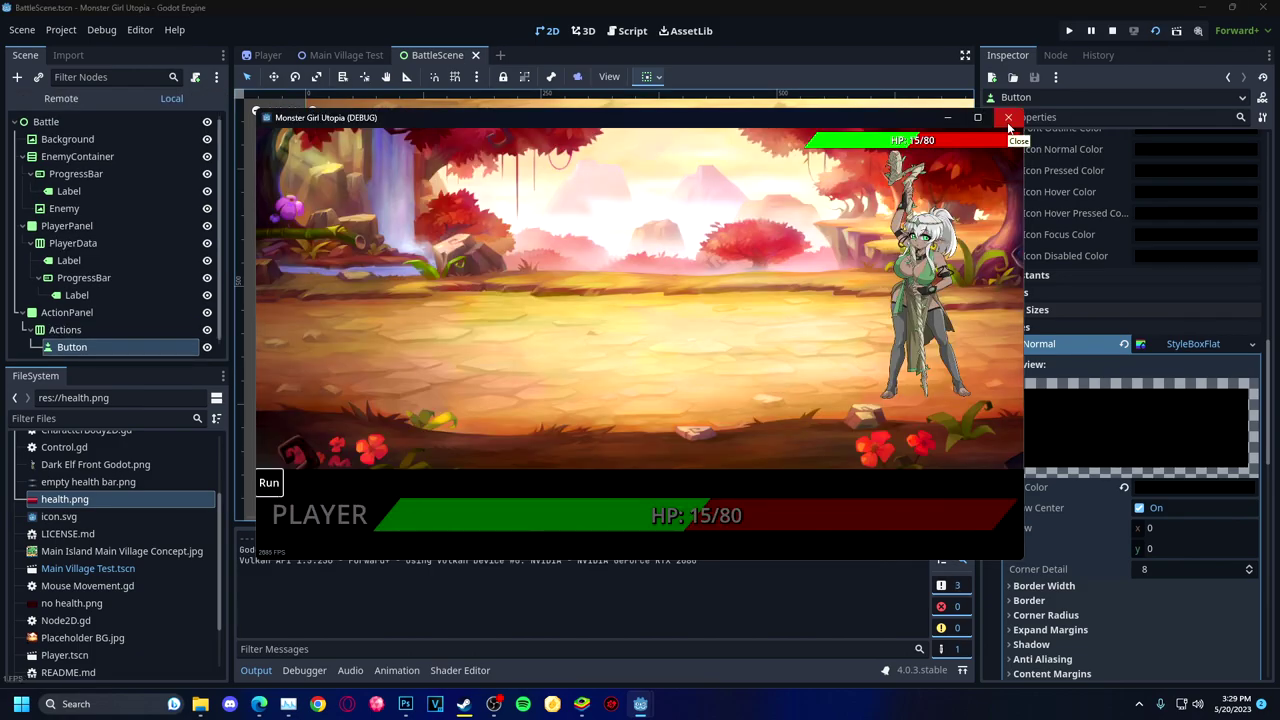
key(F8)
click(106, 308)
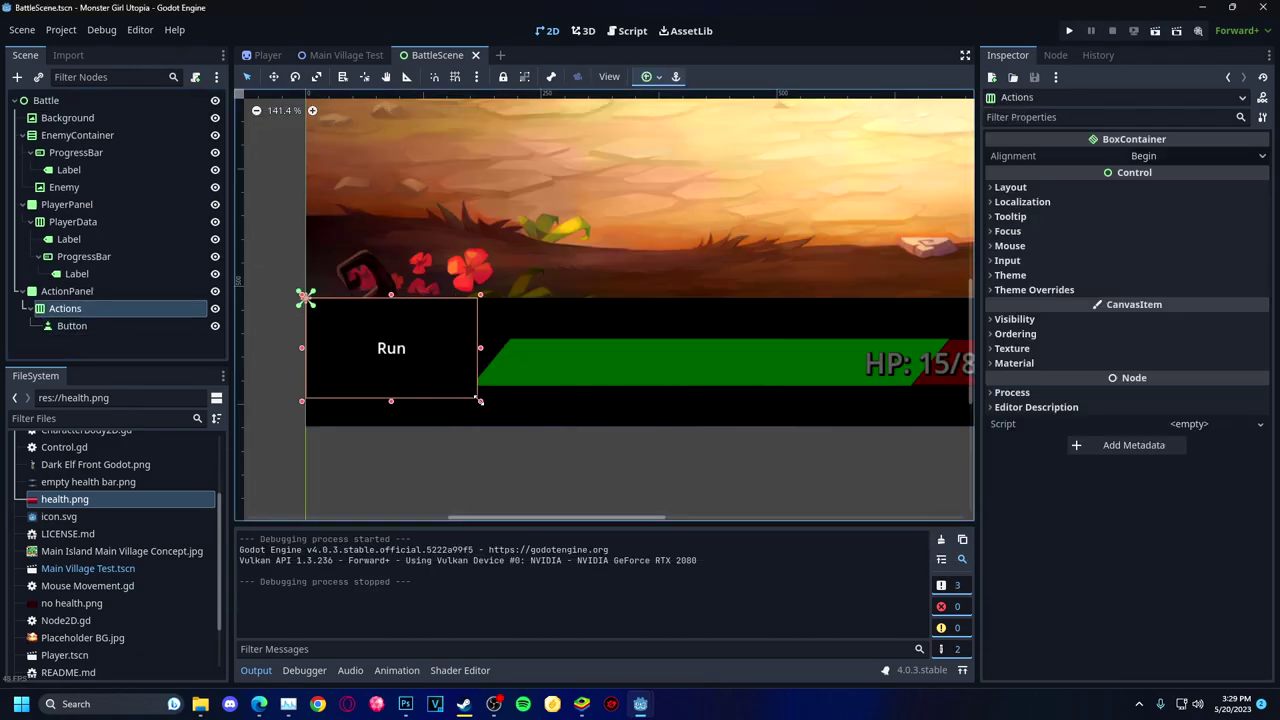
Enlarge the Actions container and drag ActionPanel below the player HP bar.
drag(480, 401, 481, 402)
click(67, 204)
scroll(472, 340, down, 3)
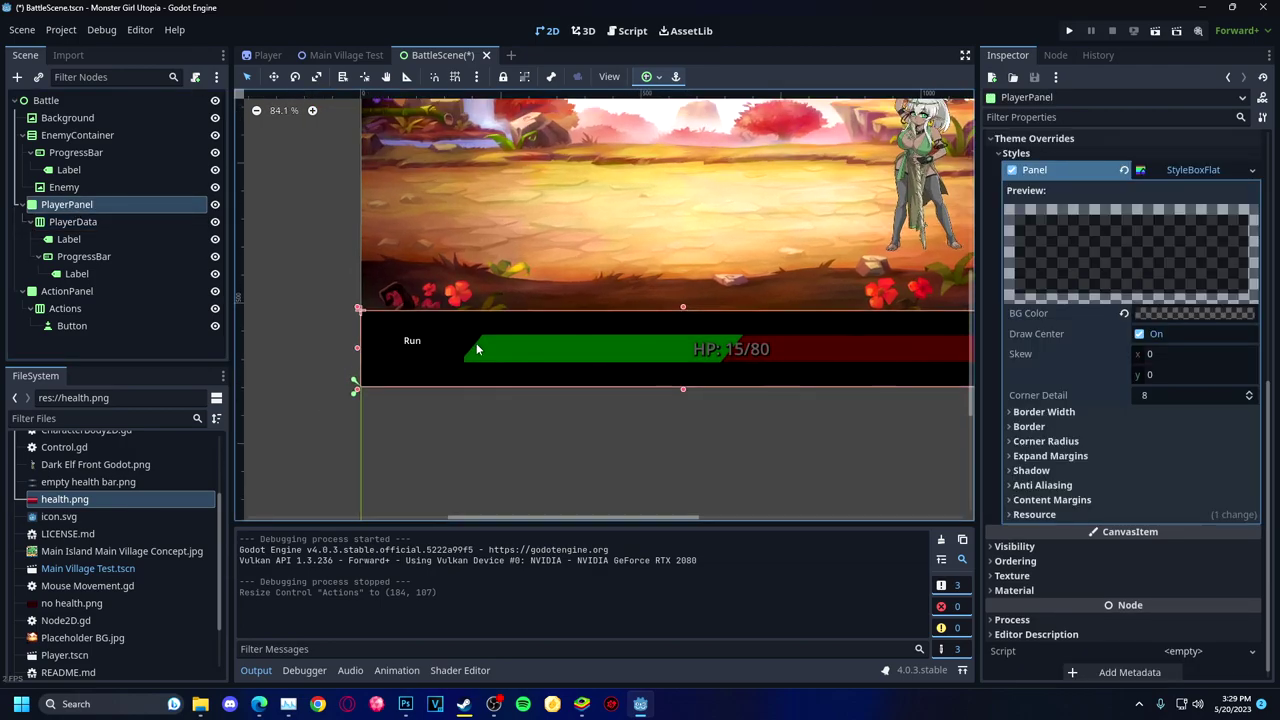
click(477, 348)
mouse_move(420, 345)
mouse_down()
mouse_move(569, 251)
mouse_move(557, 406)
mouse_up()
Undo the stray resizes of PlayerData and PlayerPanel.
scroll(555, 400, down, 1)
click(470, 358)
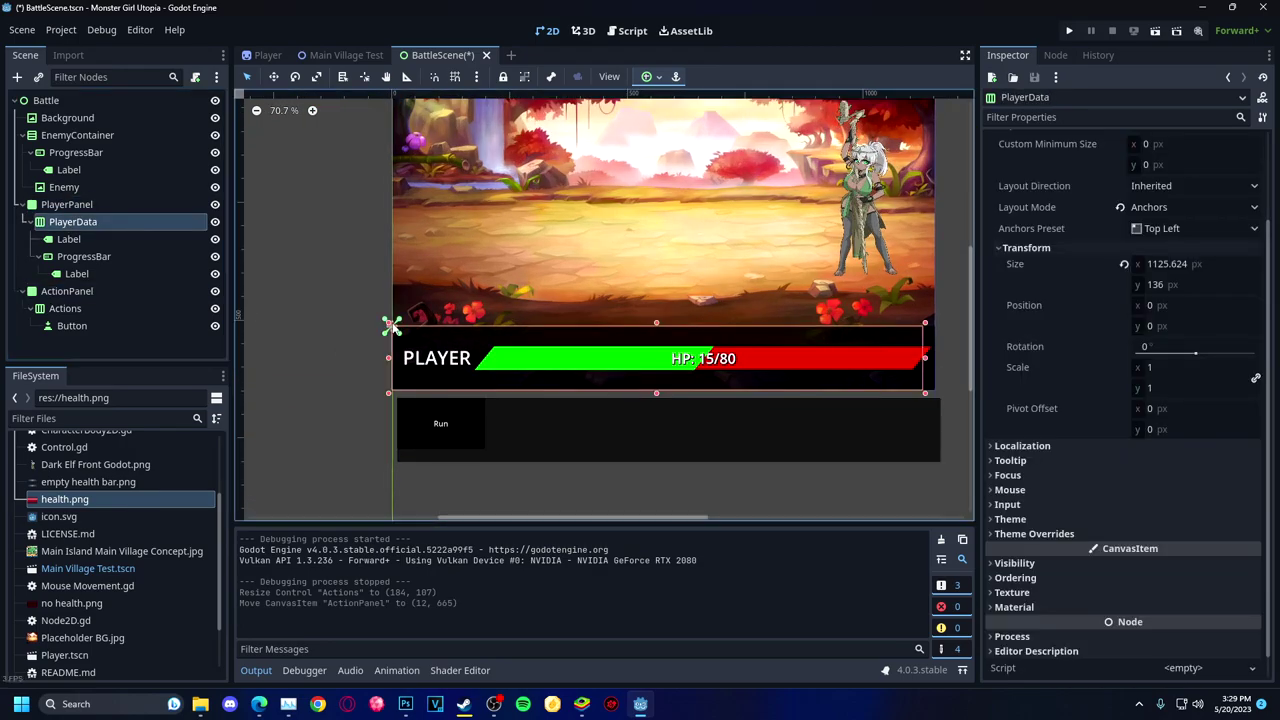
click(391, 326)
click(391, 326)
key(ctrl+z)
key(ctrl+shift+z)
click(90, 207)
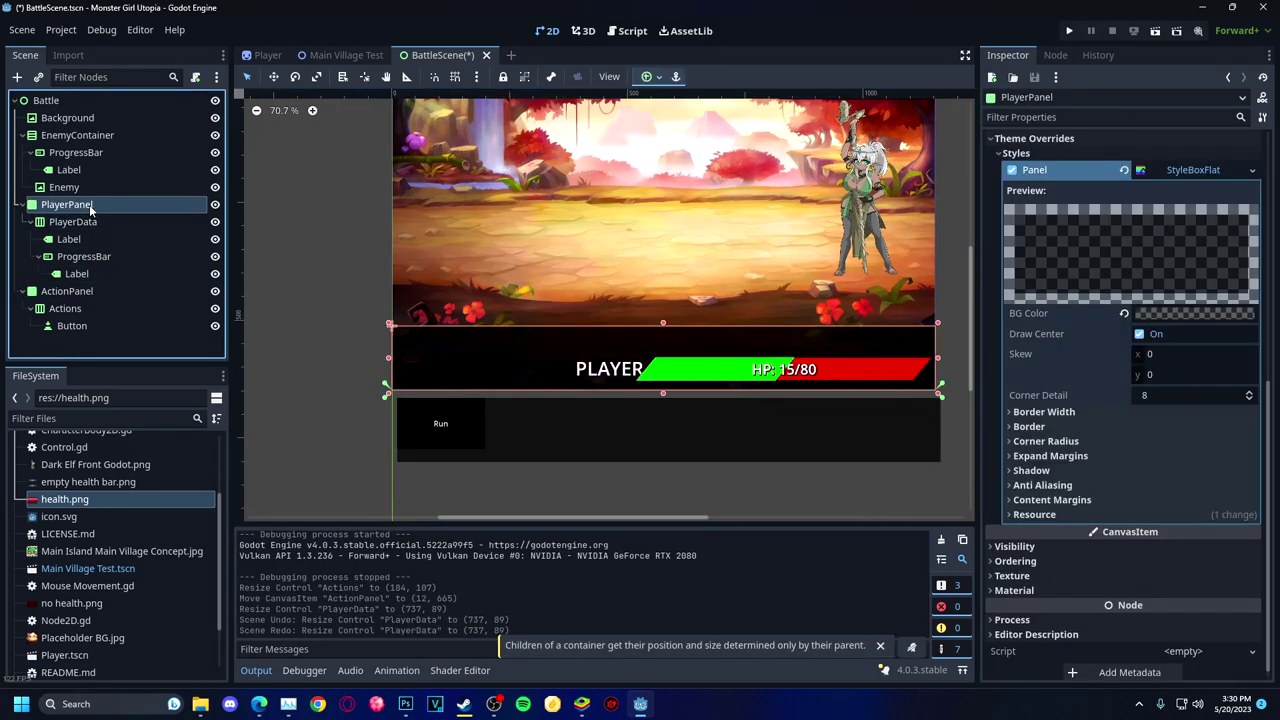
key(ctrl+z)
mouse_move(387, 324)
mouse_down()
mouse_move(430, 325)
mouse_move(414, 329)
mouse_up()
key(ctrl+z)
Shrink PlayerData to 612×74 and undo the accidental PLAYER label move.
scroll(420, 330, down, 1)
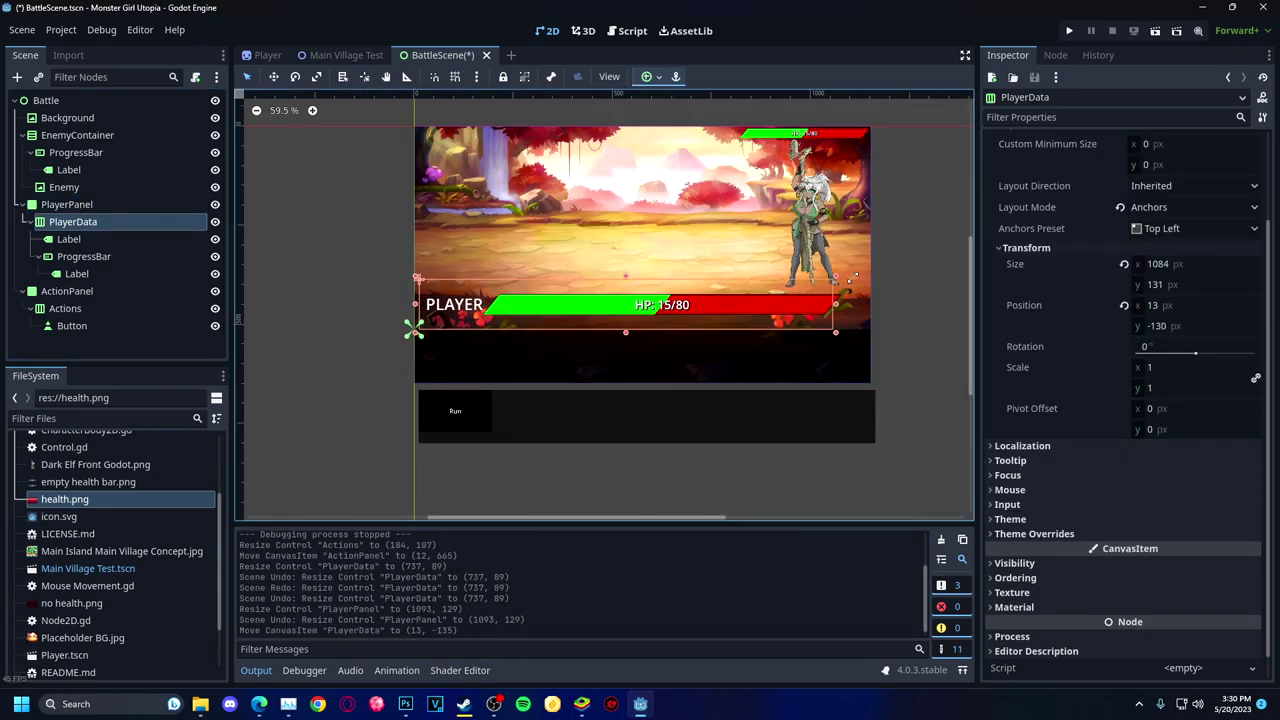
drag(853, 276, 664, 298)
click(397, 322)
key(ctrl+z)
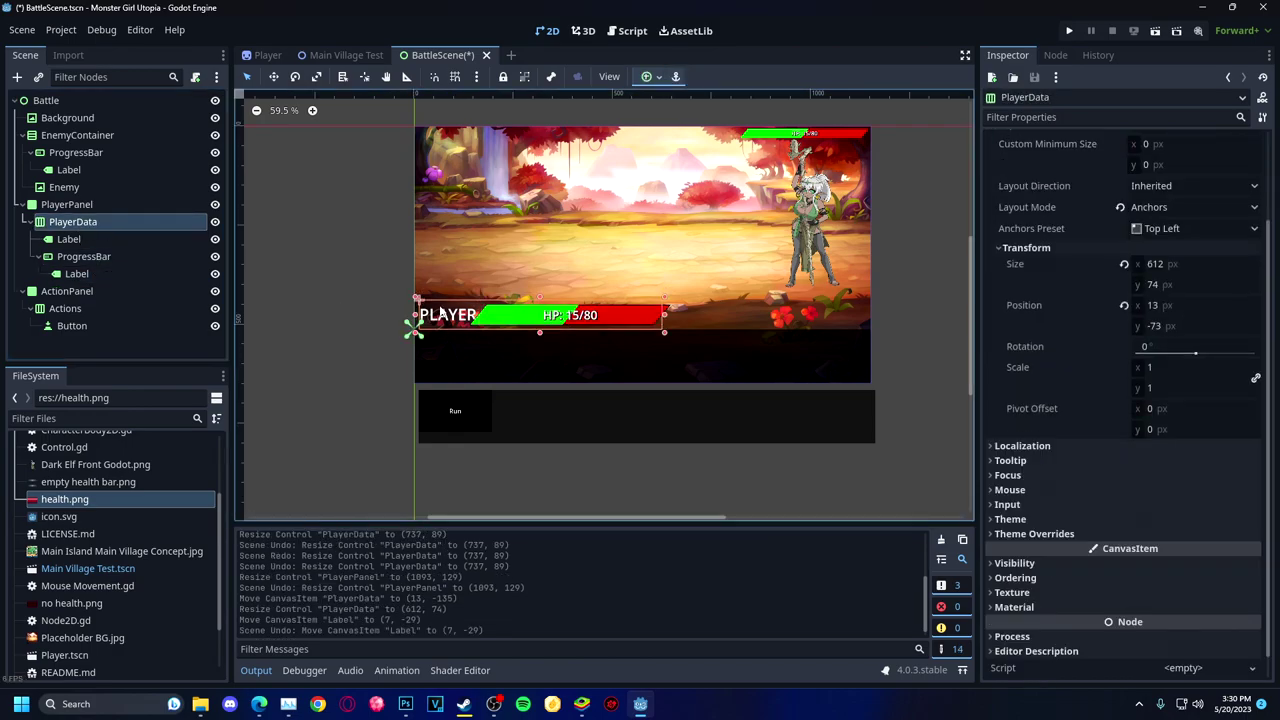
click(440, 313)
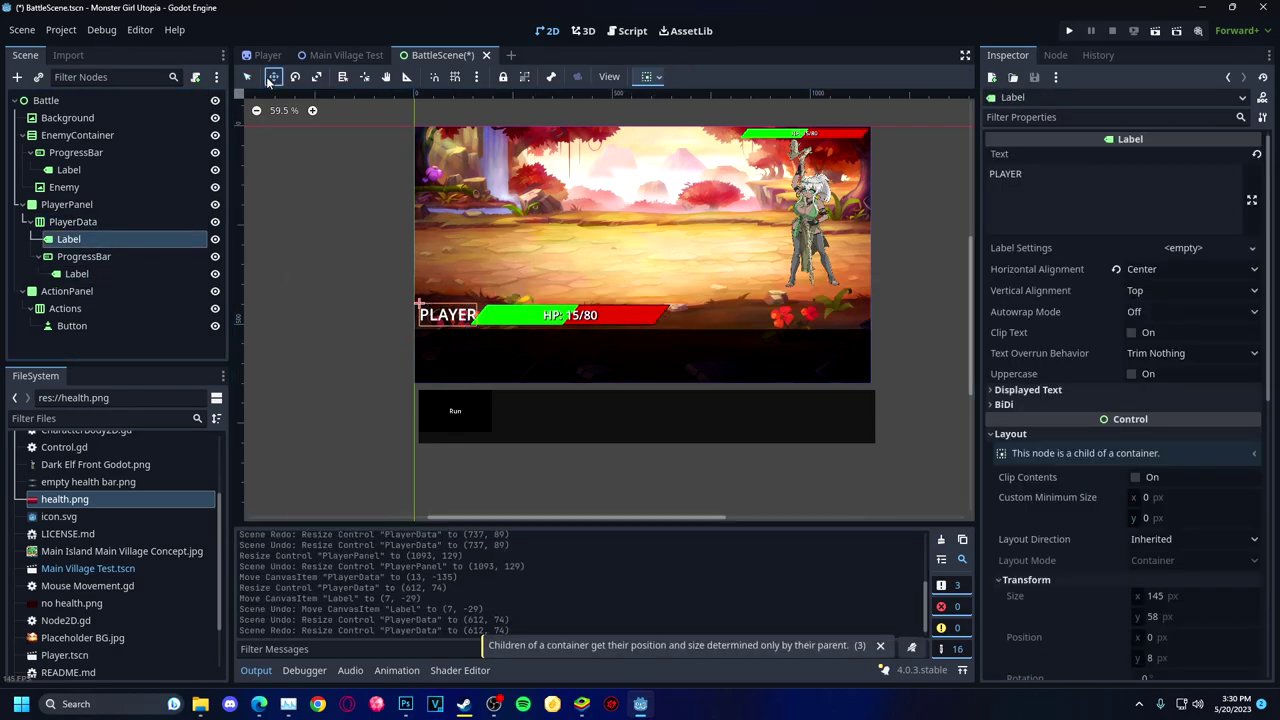
click(76, 152)
click(77, 187)
click(72, 256)
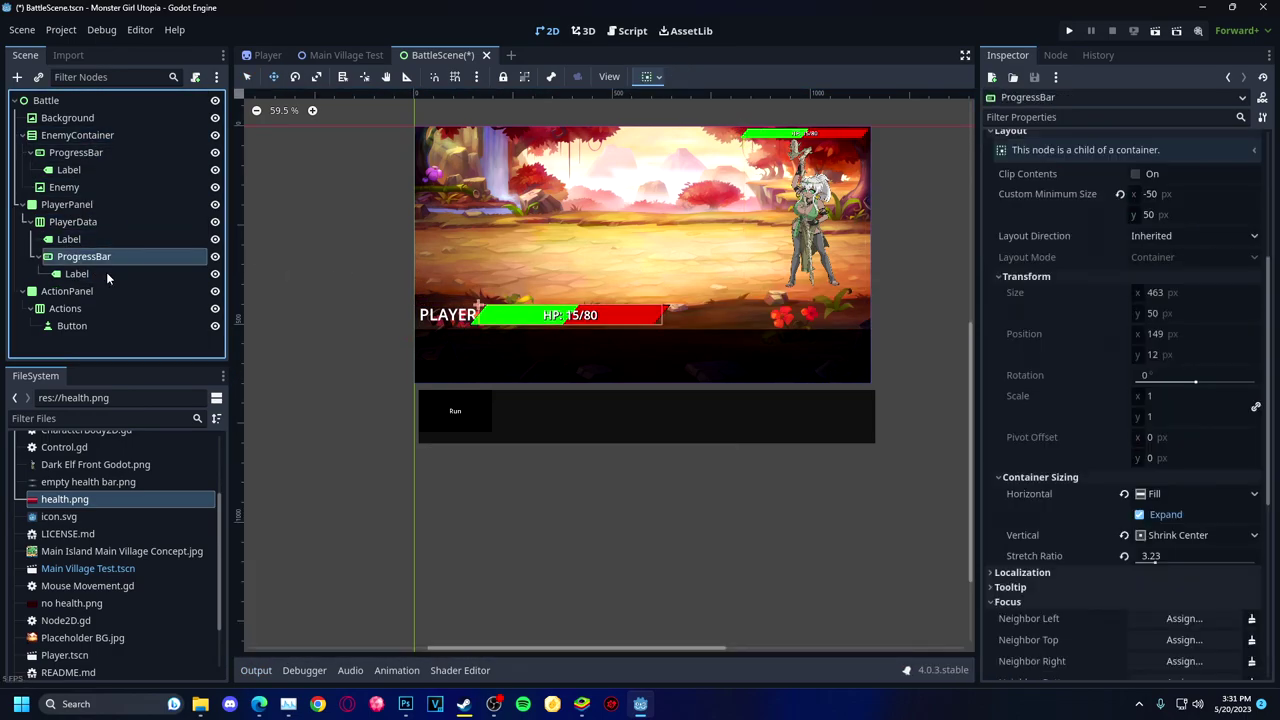
click(74, 242)
click(1160, 269)
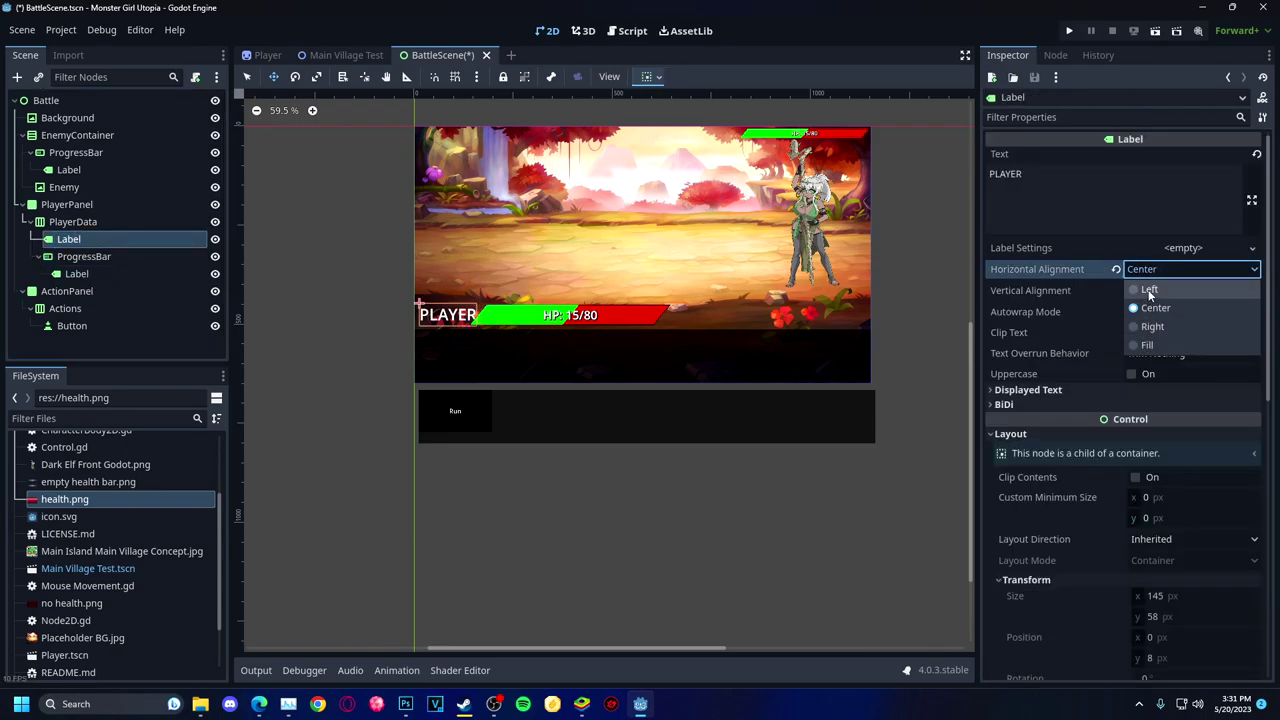
click(1150, 289)
click(1160, 269)
click(1150, 326)
scroll(1143, 316, down, 5)
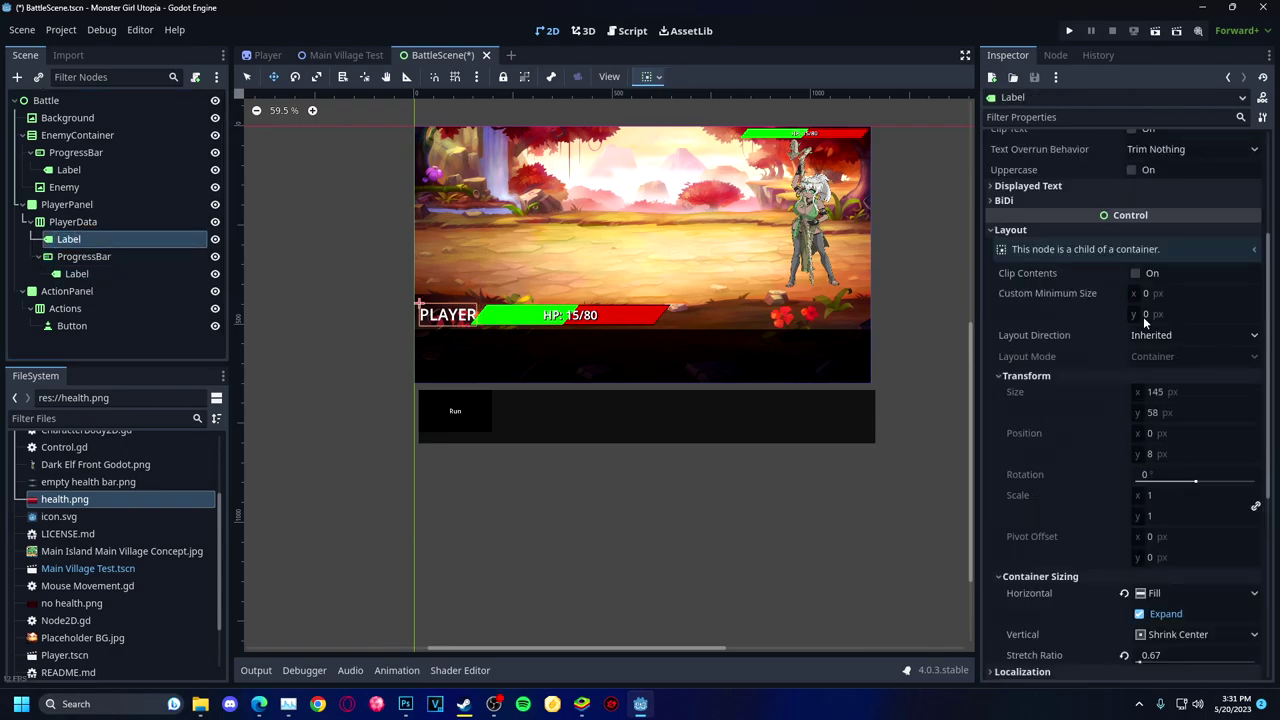
key(Escape)
scroll(1160, 400, down, 3)
click(1195, 456)
click(1172, 517)
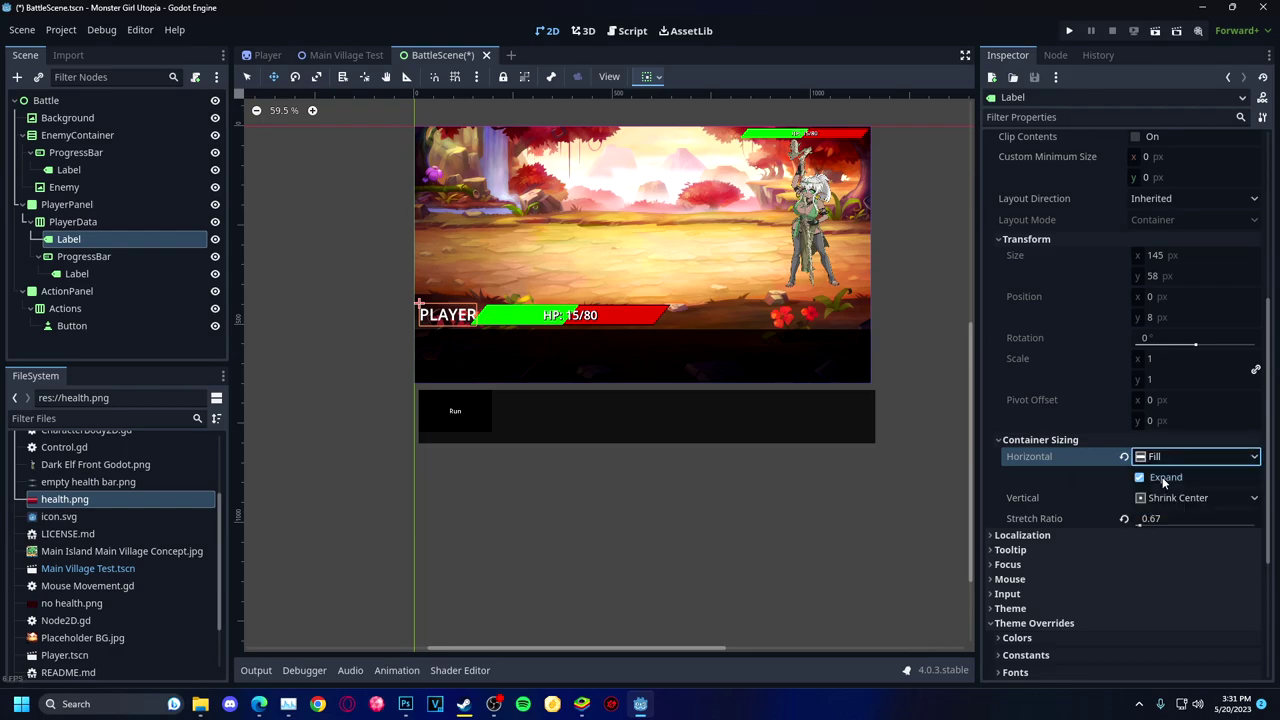
click(1195, 497)
click(1160, 538)
scroll(1100, 500, up, 5)
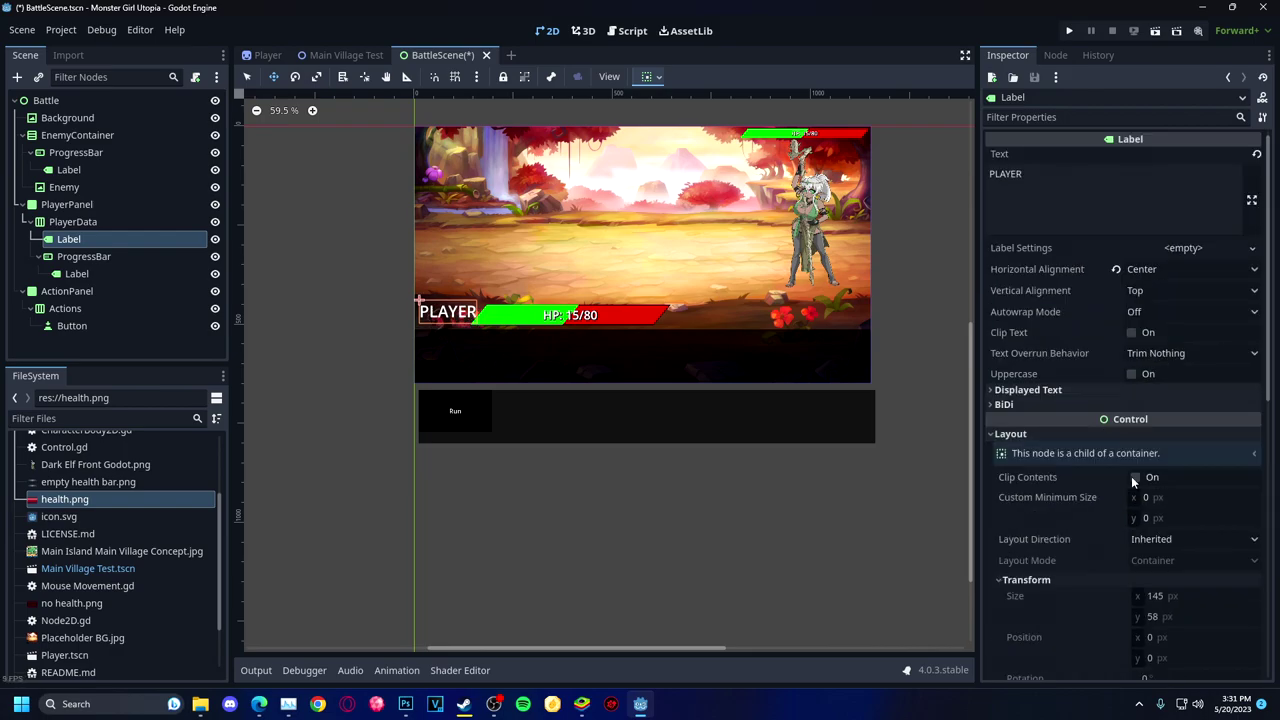
click(650, 76)
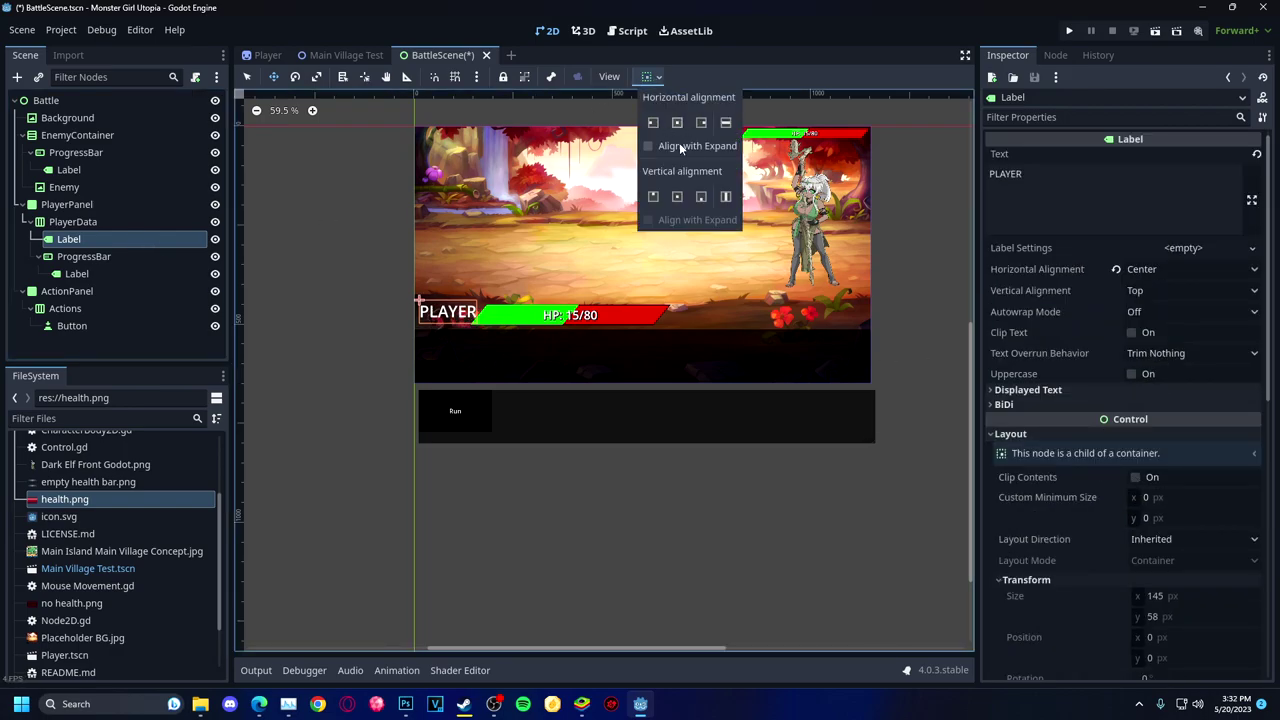
click(97, 251)
drag(97, 251, 123, 260)
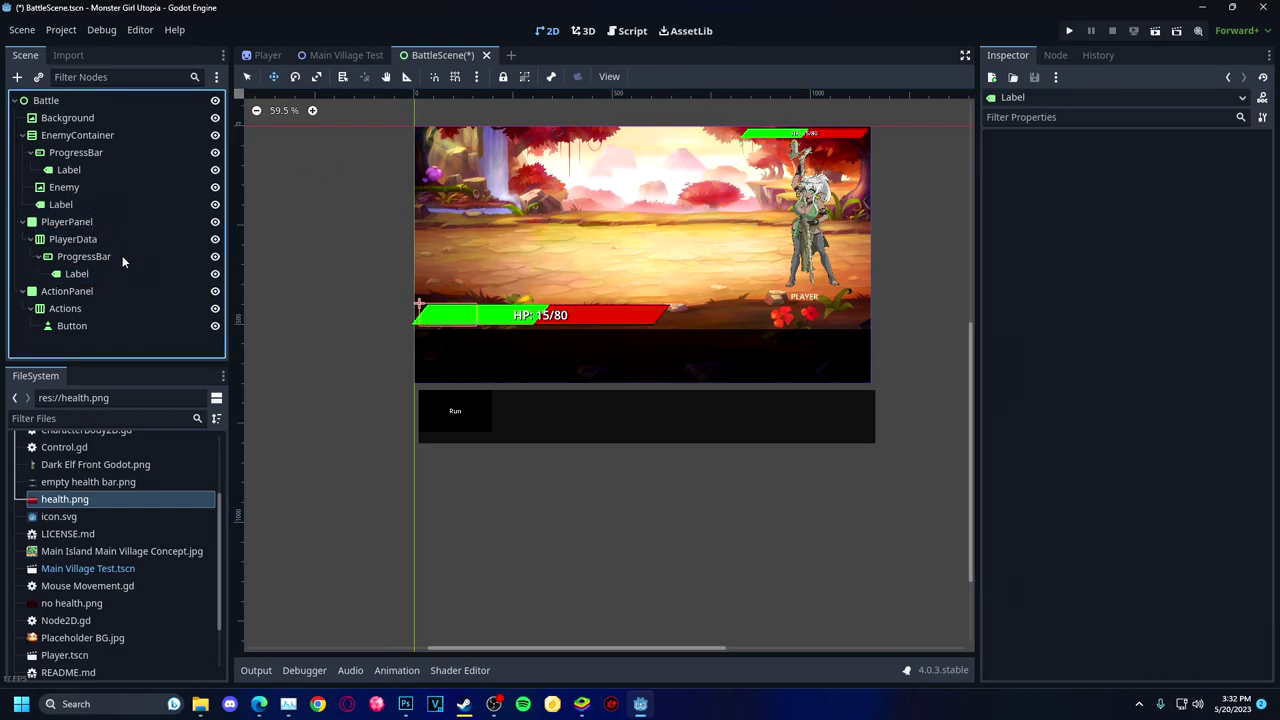
click(95, 273)
key(ctrl+z)
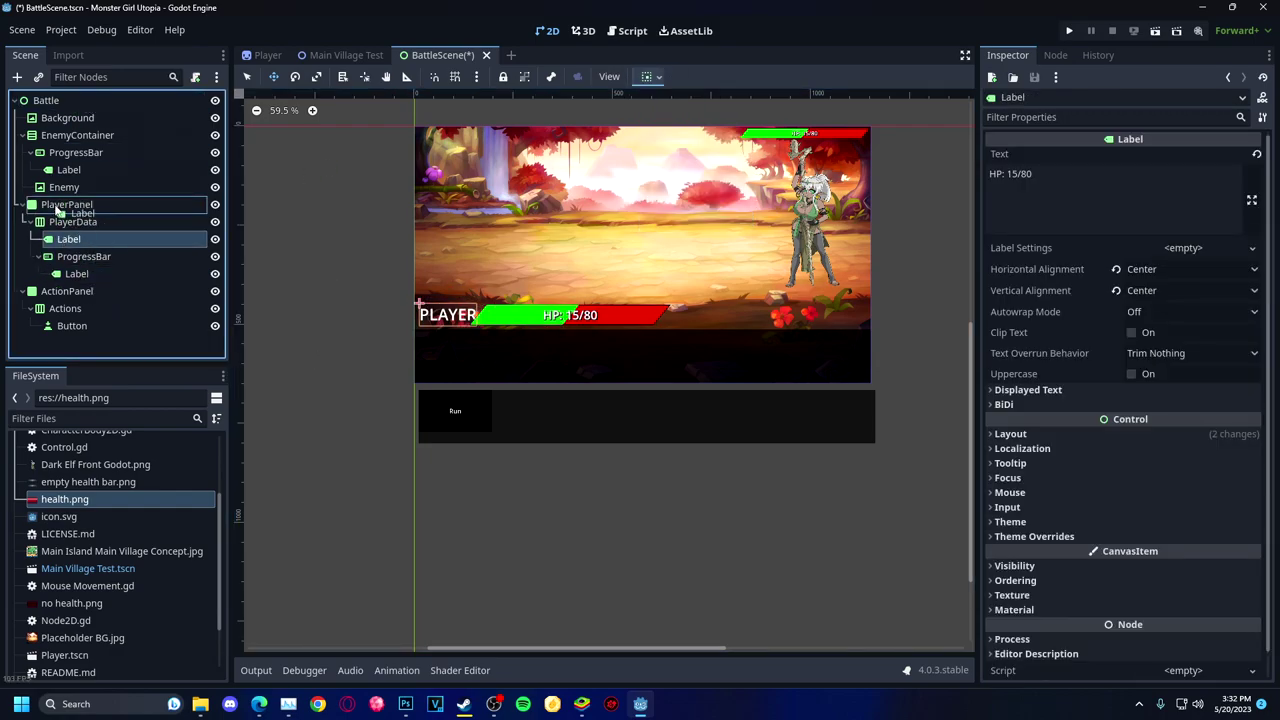
Inspect the PlayerPanel hierarchy and cancel an attempt to delete PlayerPanel.
click(74, 272)
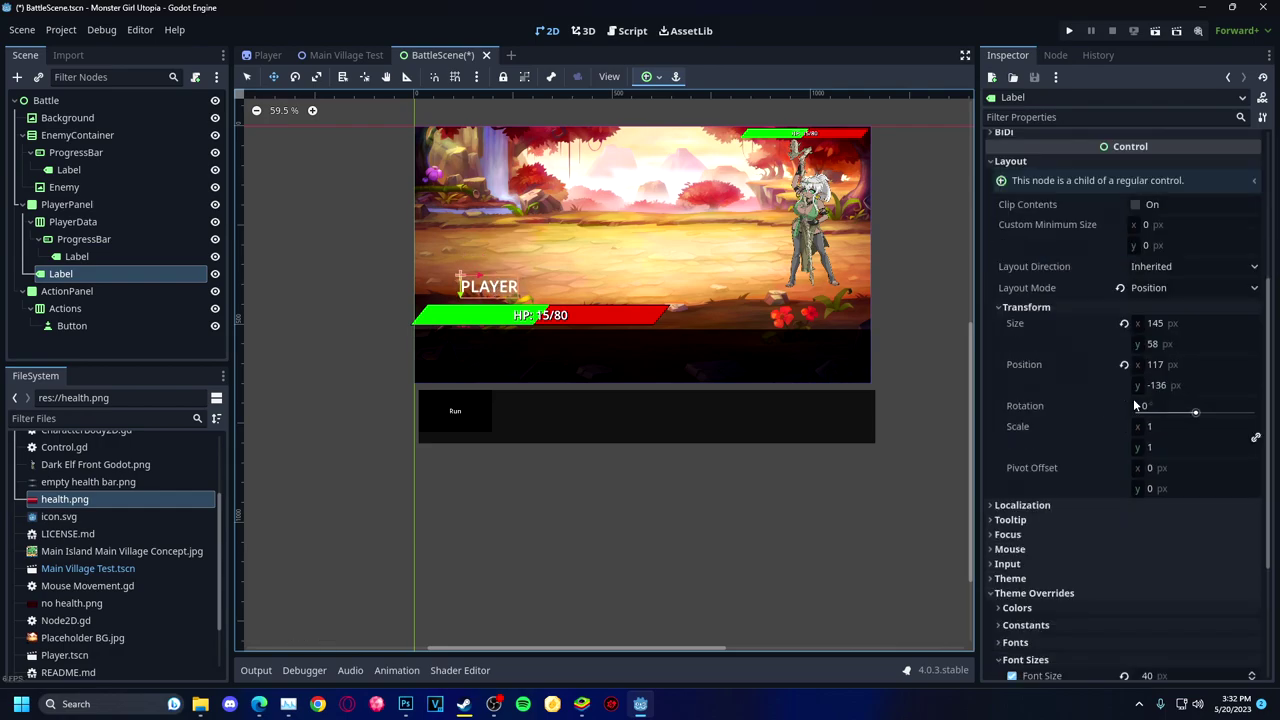
click(84, 239)
click(74, 221)
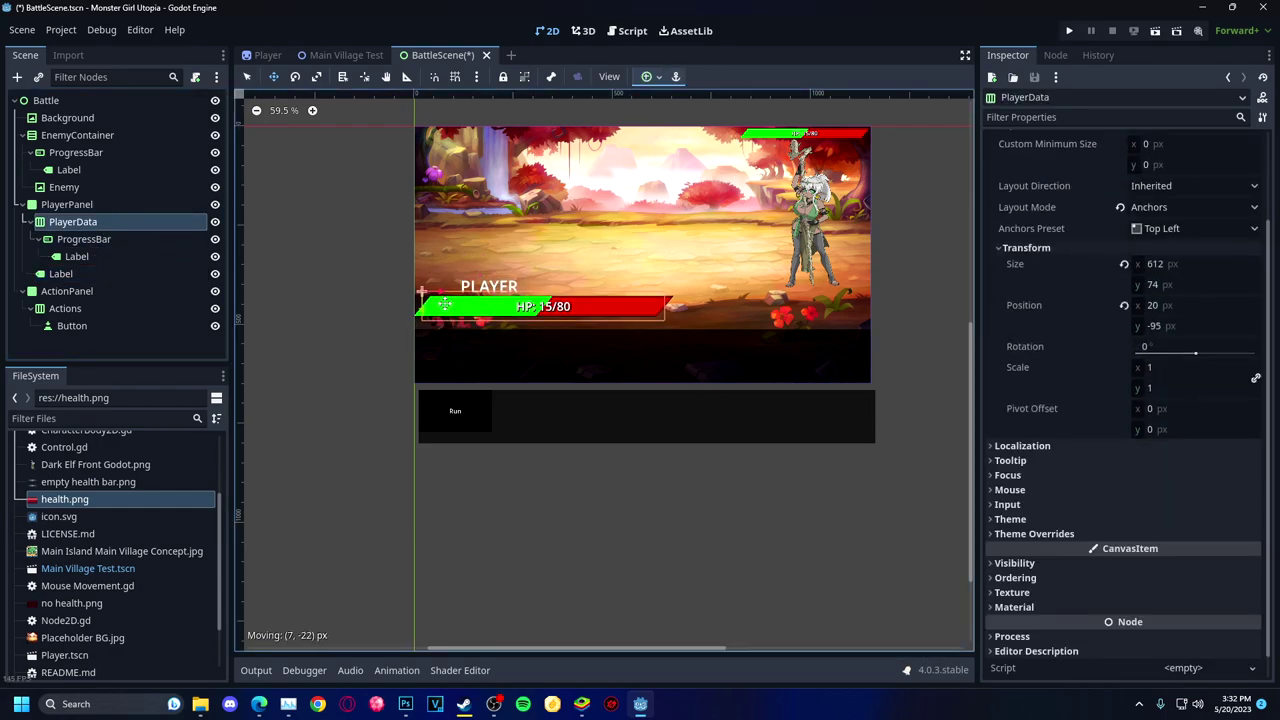
click(103, 205)
key(Delete)
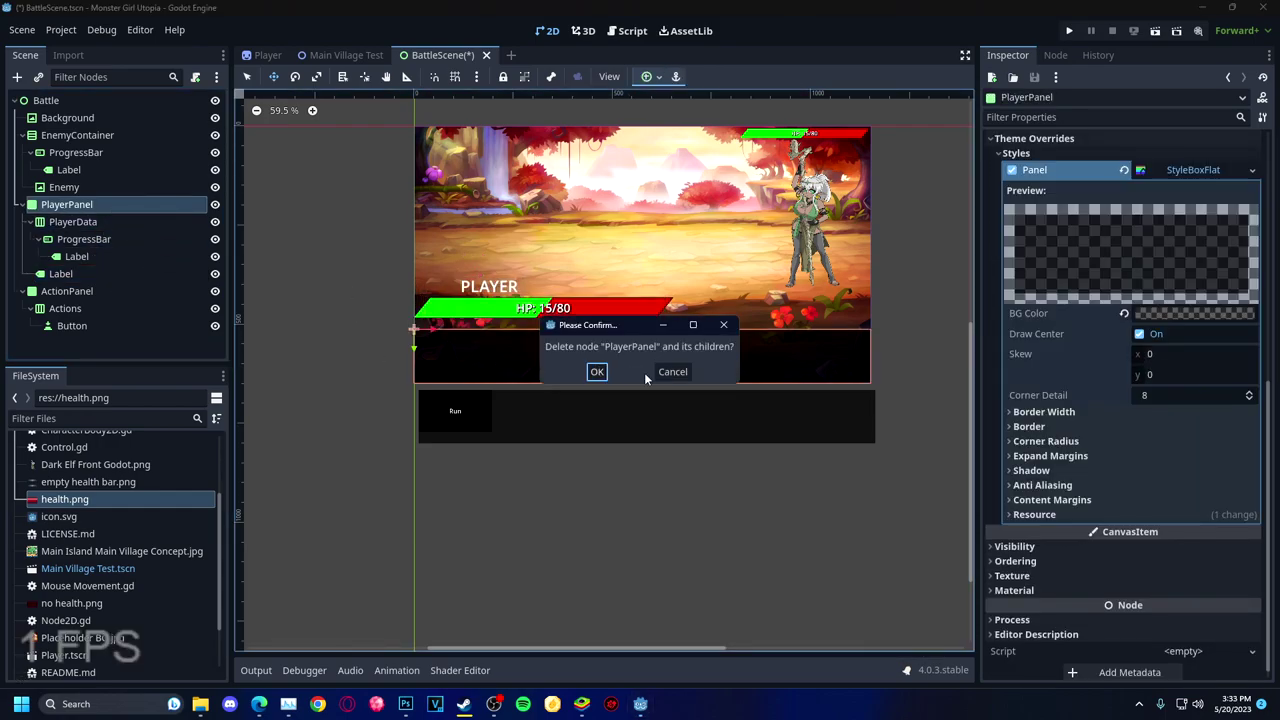
key(Escape)
Restructure PlayerData and the PLAYER label, then undo deleting PlayerPanel.
drag(74, 221, 100, 200)
click(62, 274)
drag(62, 275, 72, 229)
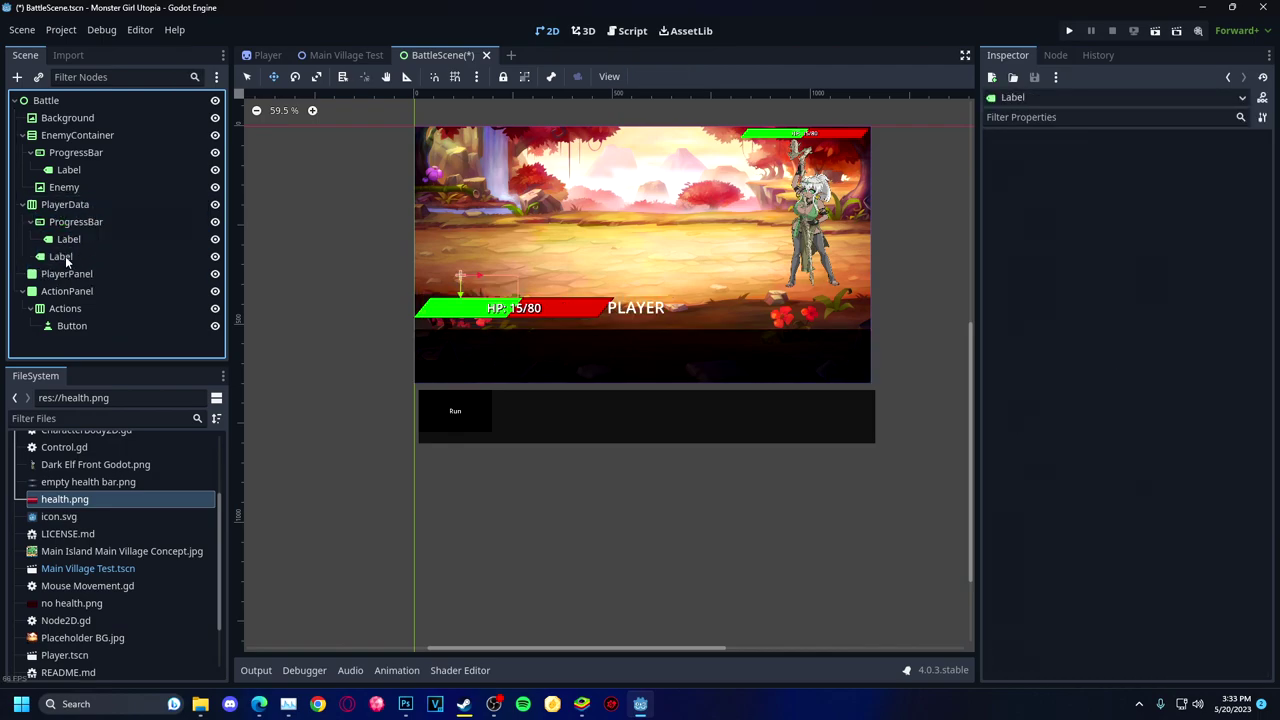
click(66, 273)
key(Delete)
key(Return)
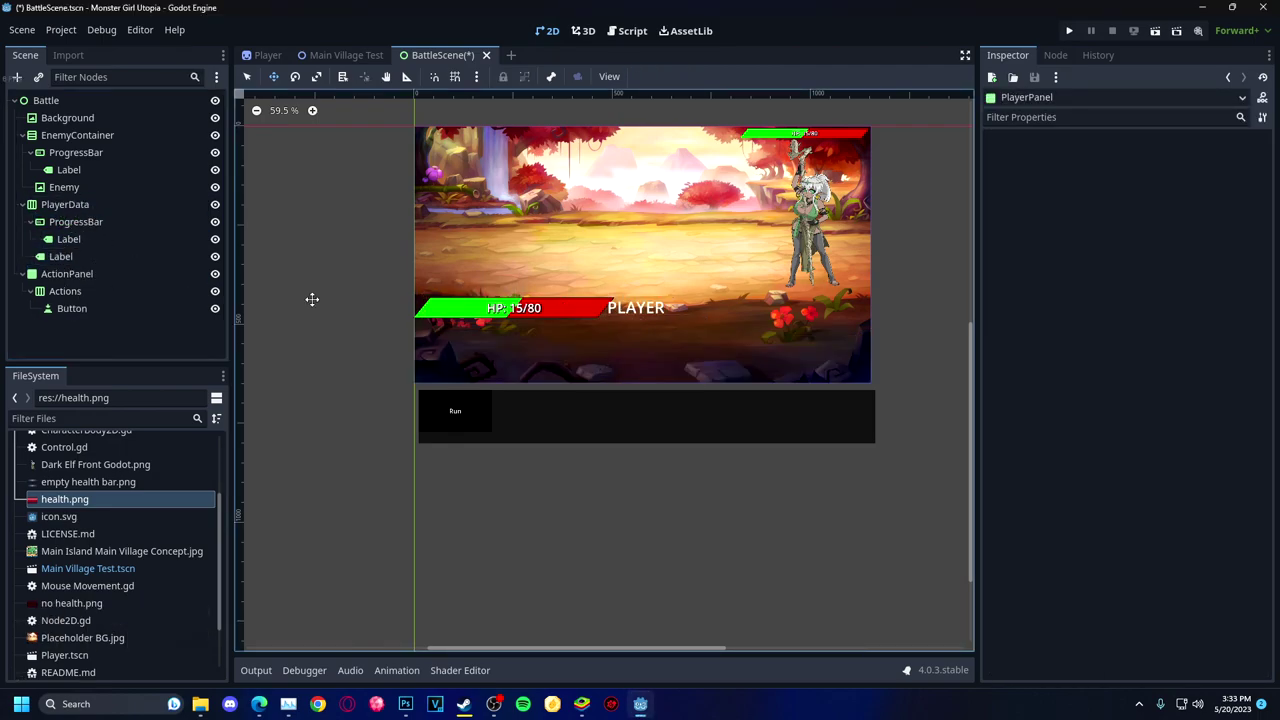
click(622, 310)
key(ctrl+z)
key(ctrl+z)
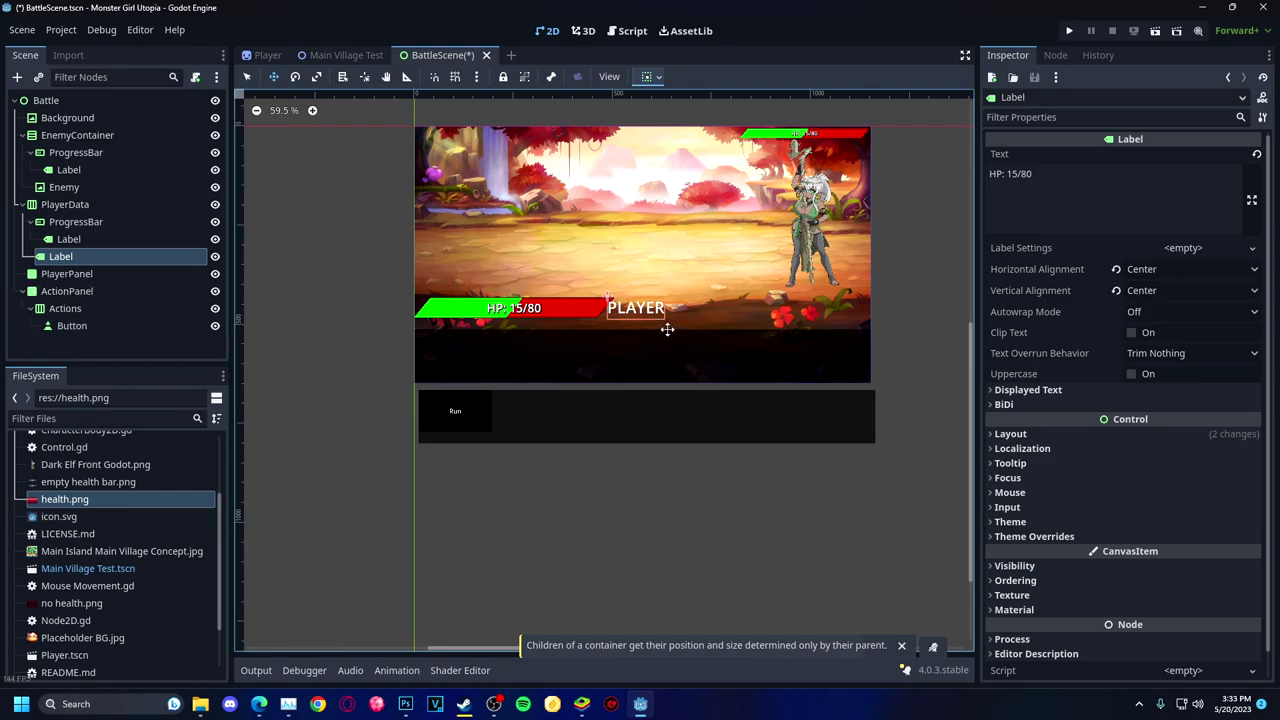
Place the PLAYER label above the HP bar and move the Run ActionPanel up.
drag(470, 287, 517, 283)
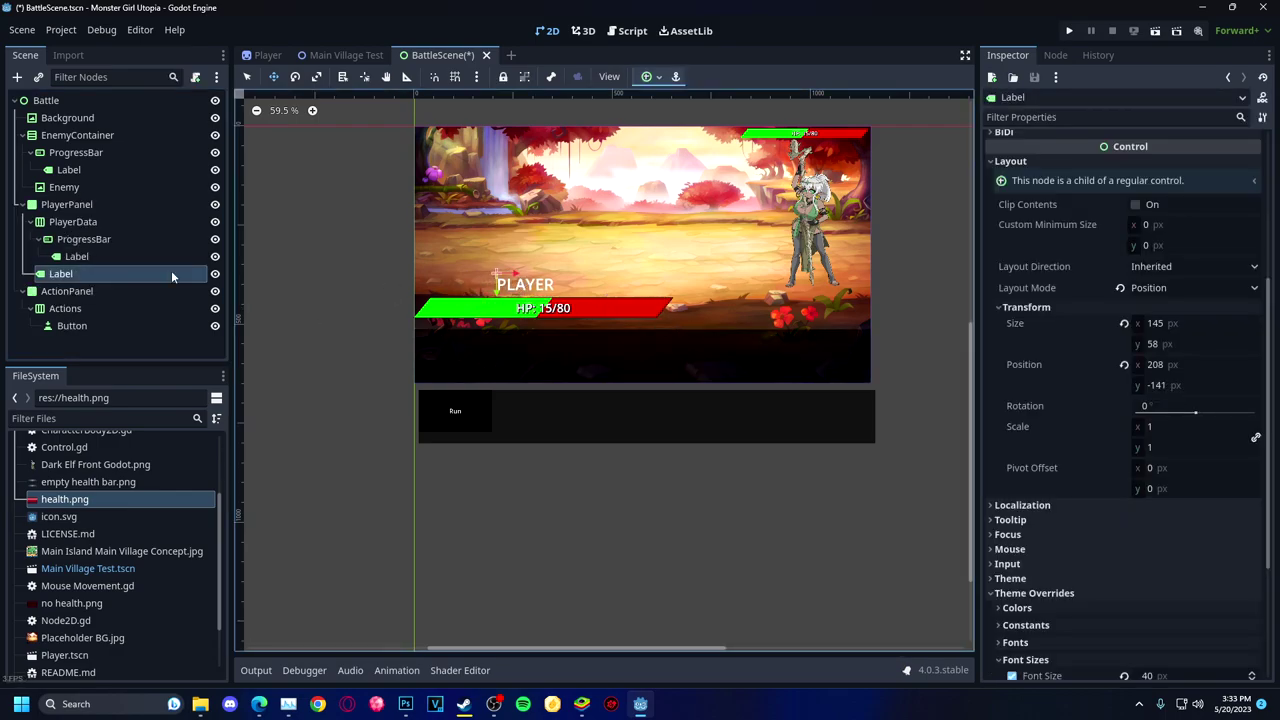
click(843, 376)
drag(505, 413, 505, 361)
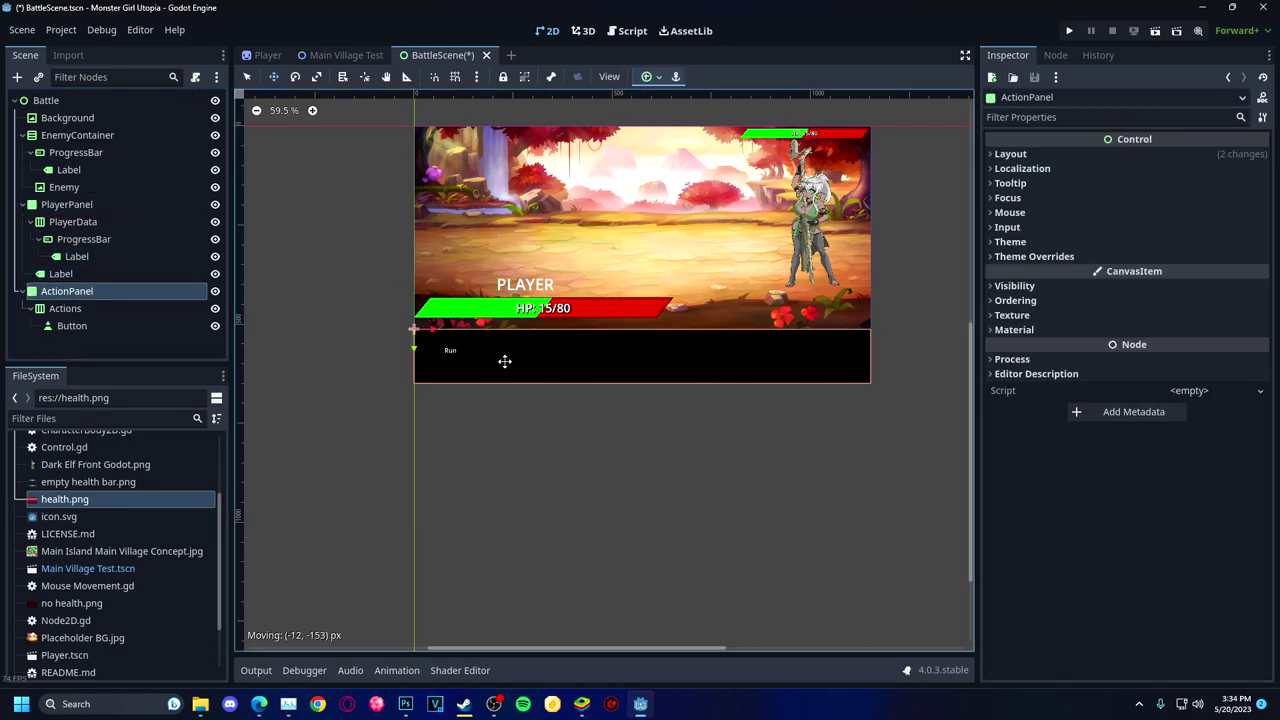
click(635, 296)
Move the player HP bar and PLAYER label to the right side of the battlefield.
click(635, 296)
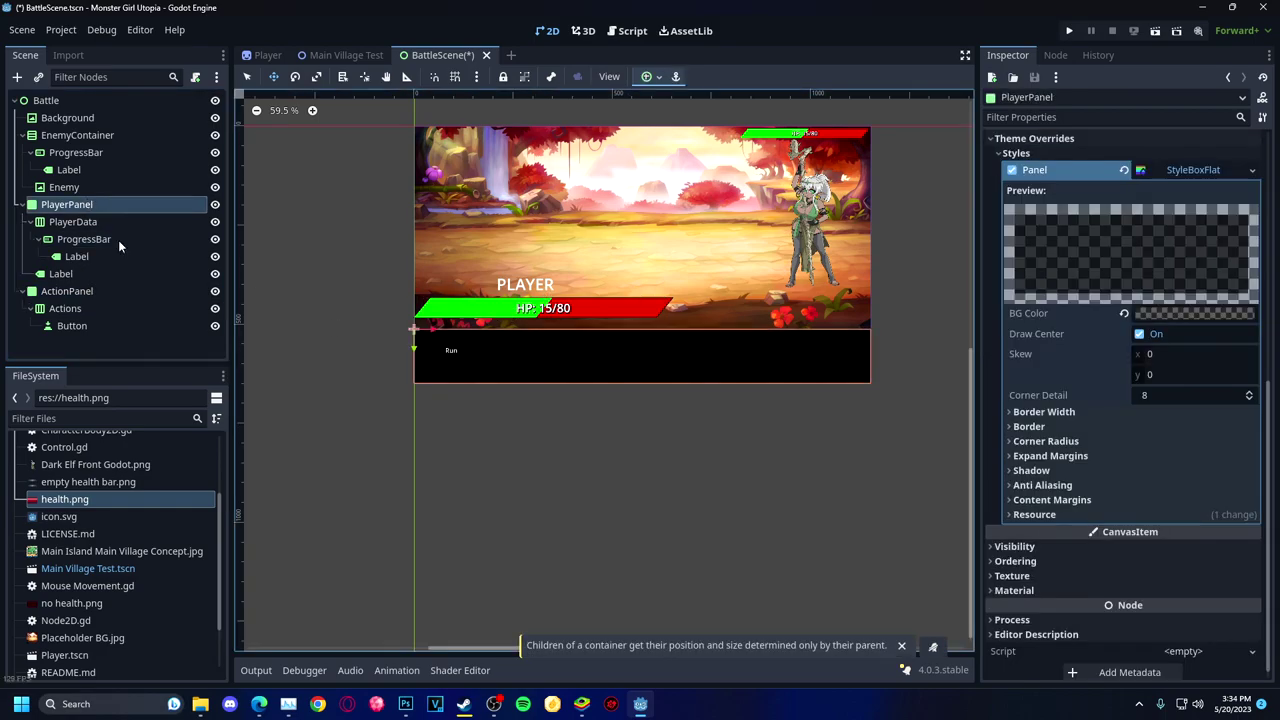
drag(635, 296, 663, 298)
click(663, 298)
drag(525, 285, 697, 285)
Give the PLAYER label a font outline colour and Shadow Outline Size 6.
scroll(1100, 400, down, 4)
click(1017, 406)
click(1012, 466)
click(1026, 485)
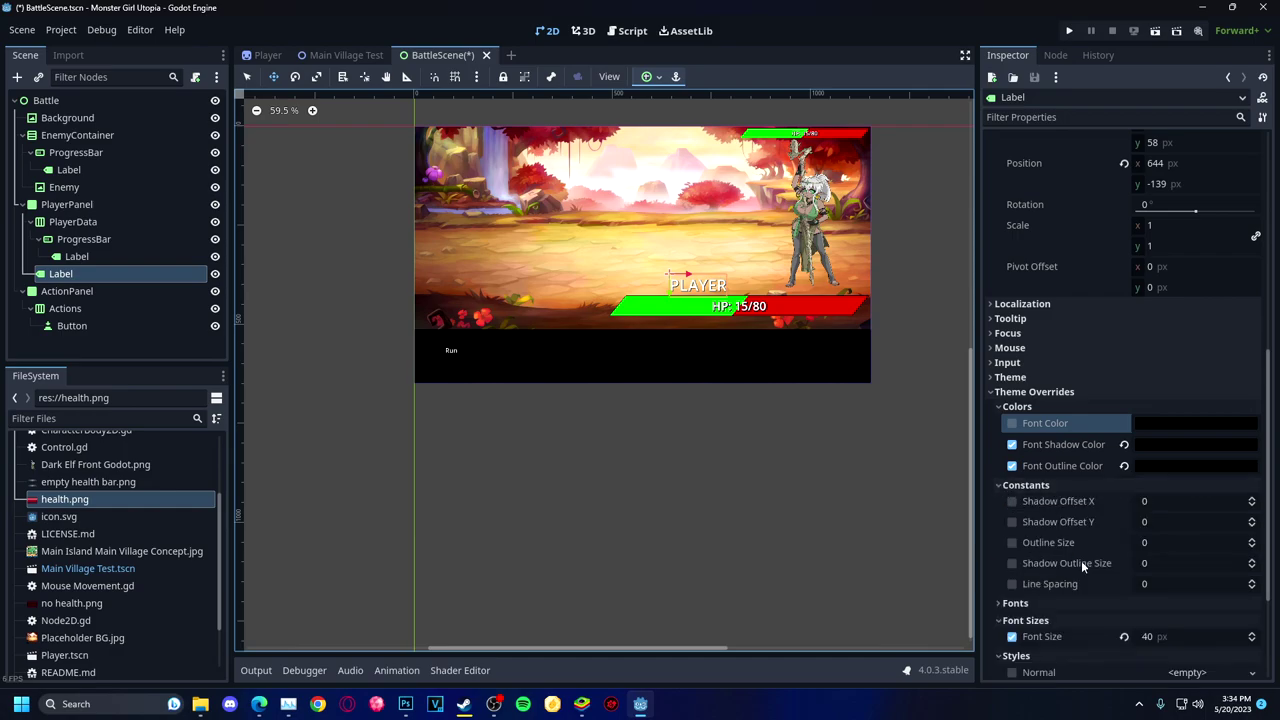
drag(1190, 563, 1151, 567)
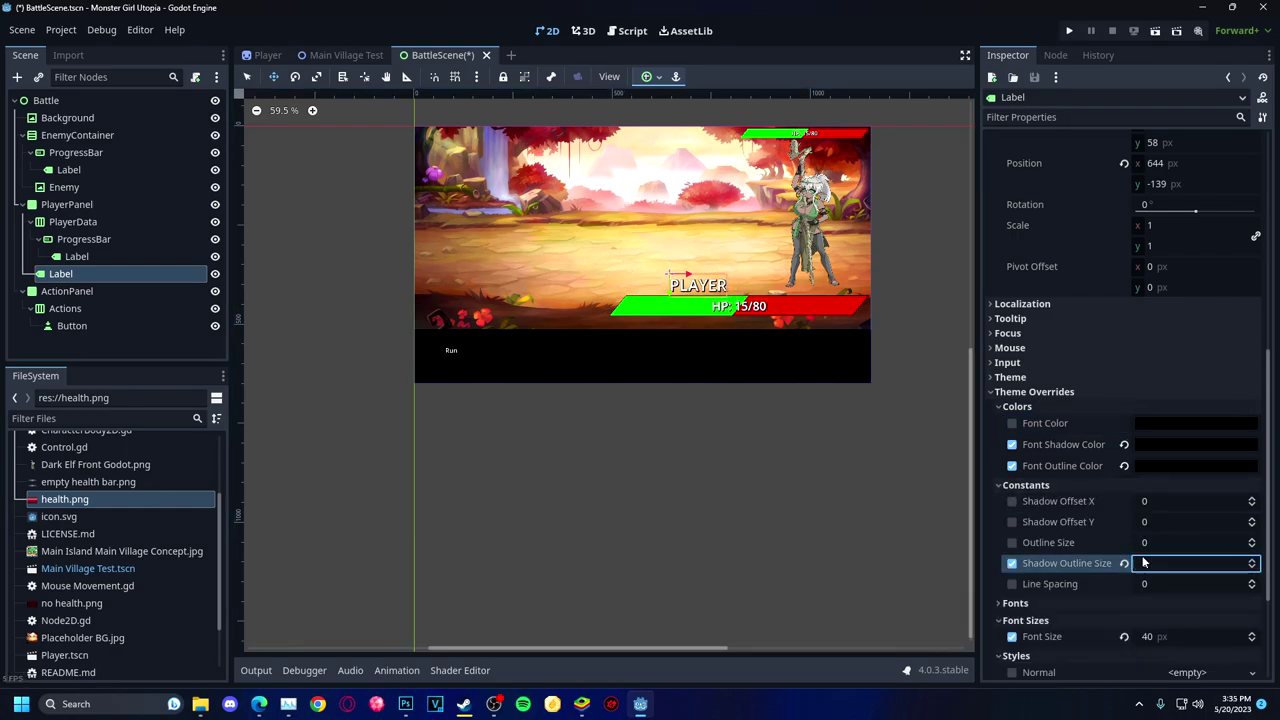
click(1147, 586)
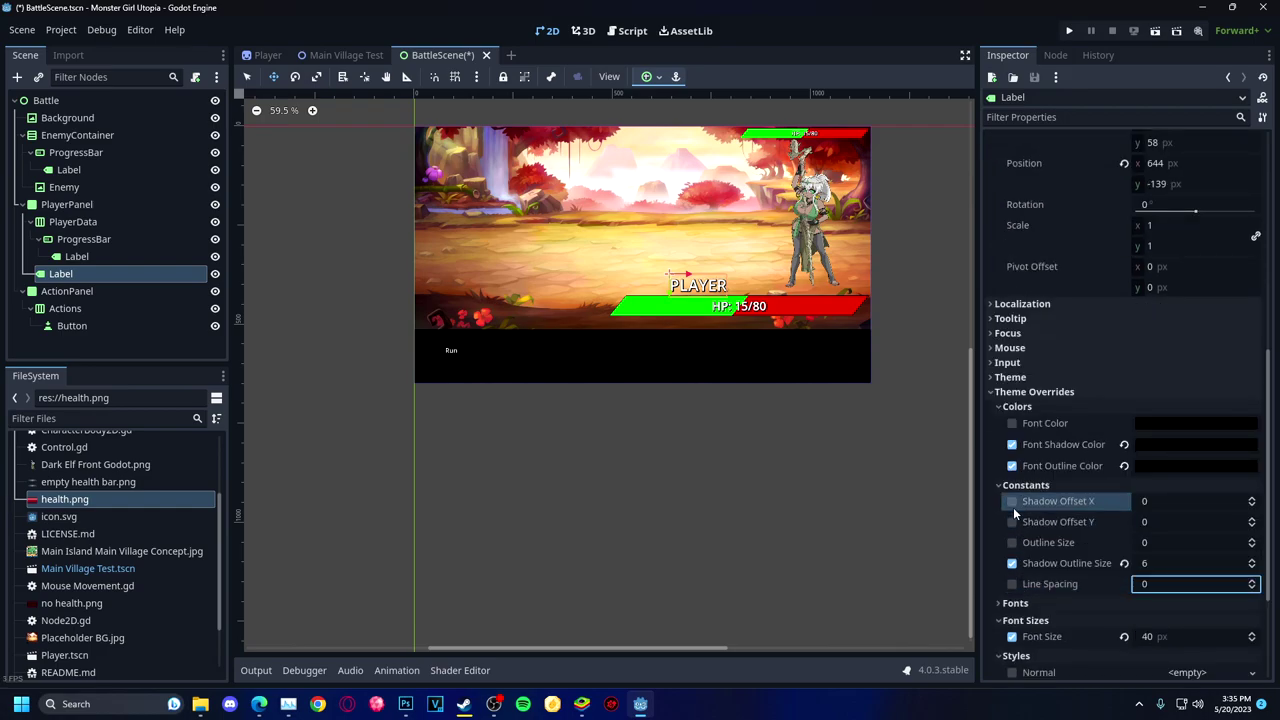
Save the battle scene and test-run it.
click(66, 308)
click(72, 325)
click(66, 291)
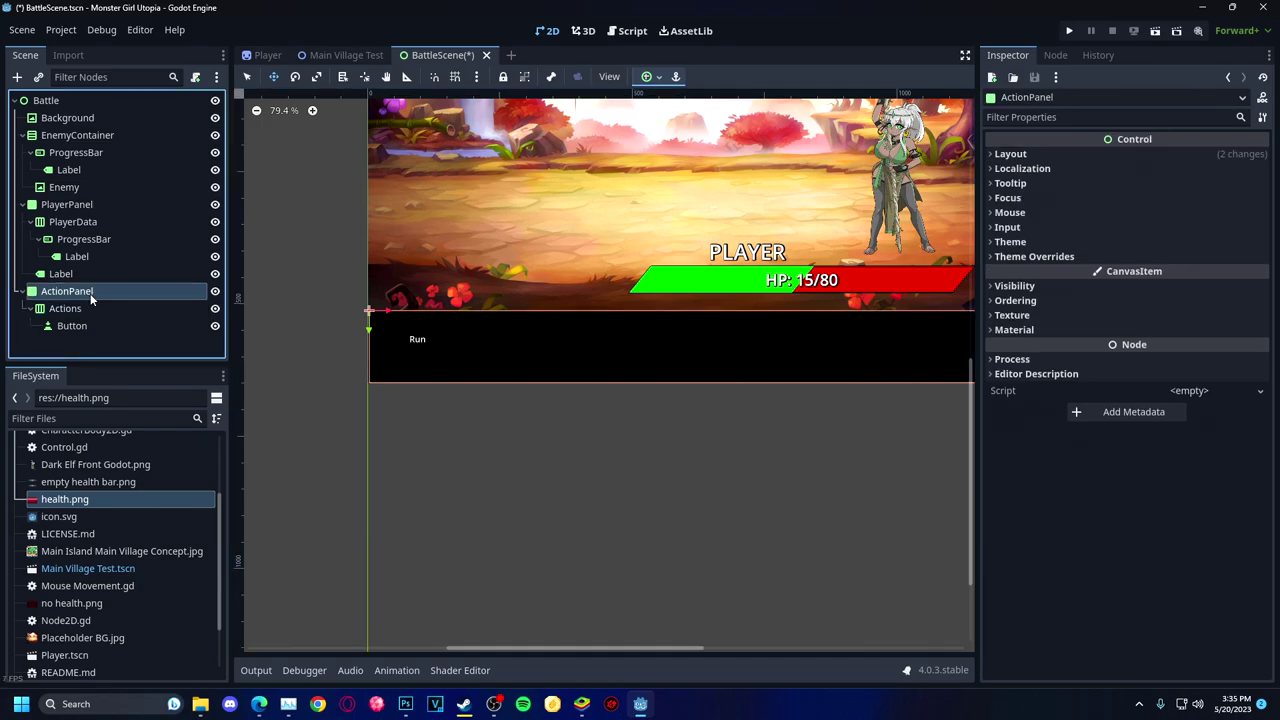
click(65, 308)
click(1133, 31)
click(1155, 31)
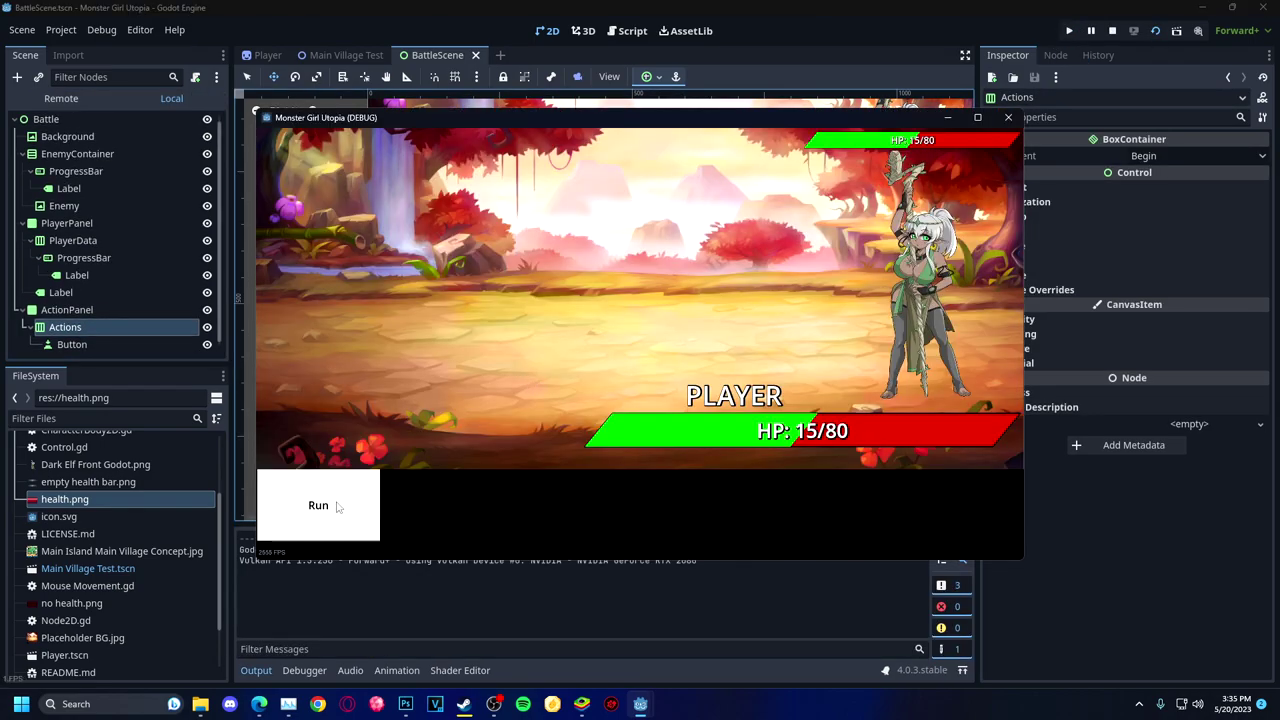
click(337, 506)
Nudge the PLAYER label further right above the HP bar.
drag(609, 267, 666, 263)
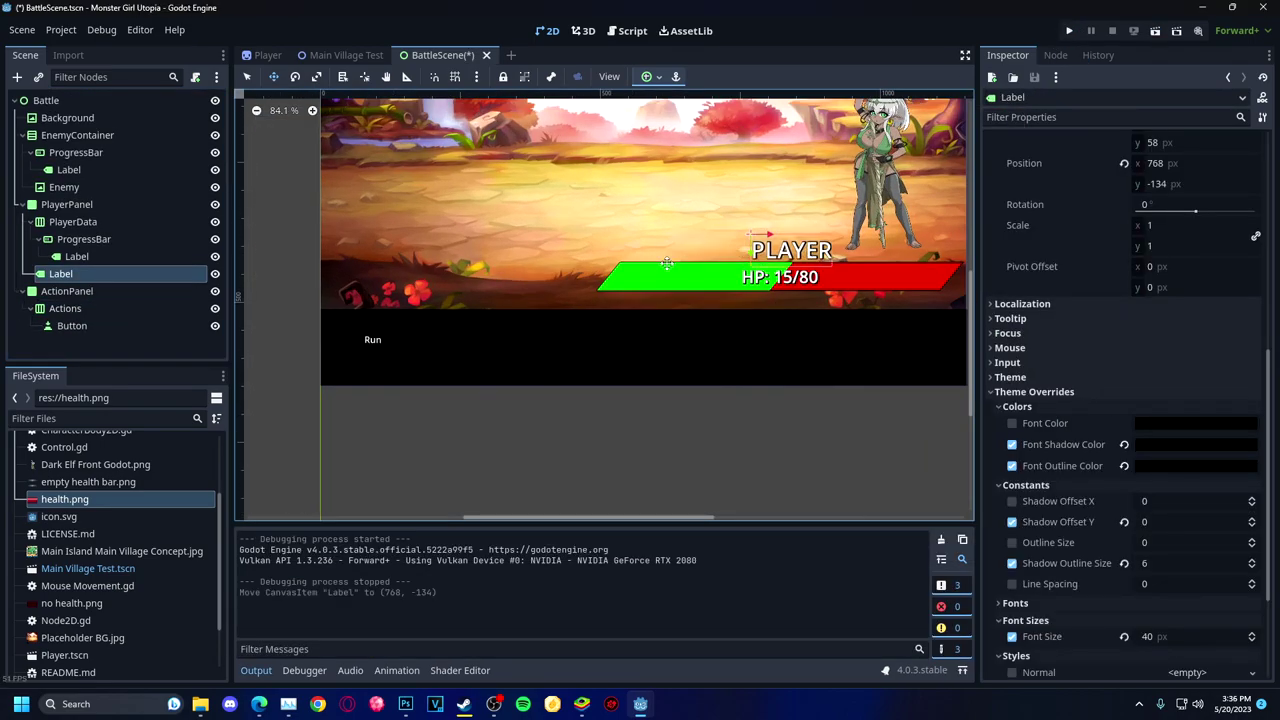
scroll(666, 263, down, 2)
click(76, 256)
Rename the PLAYER label to Monster Girl's Name and the HP numbers label to HPNumbers.
click(72, 221)
click(60, 273)
double_click(196, 275)
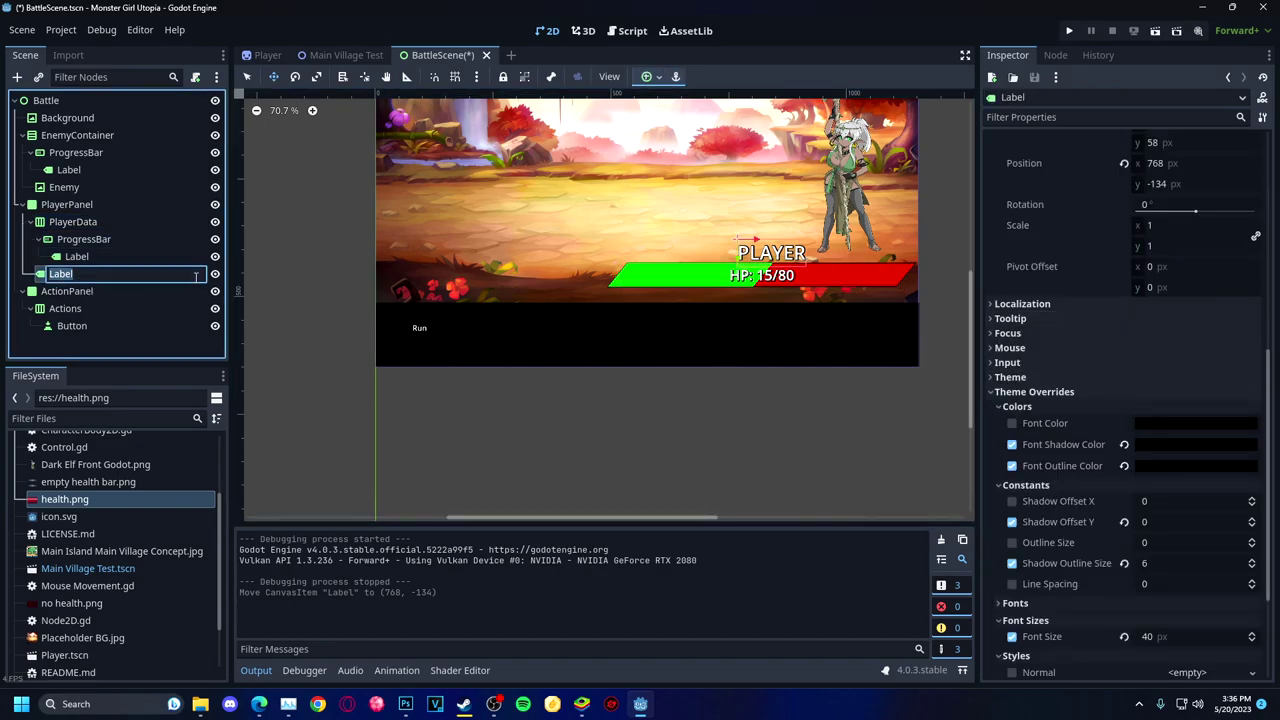
text('s Name)
double_click(149, 256)
text(HP)
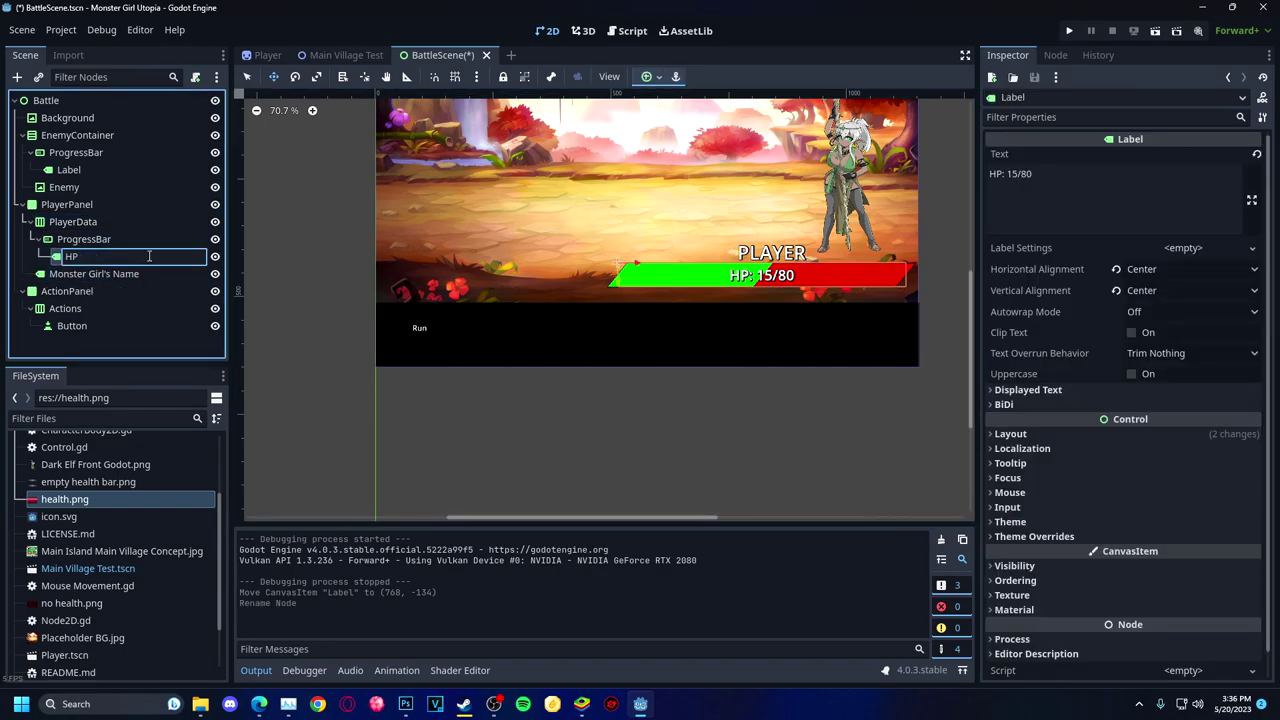
text(Numbers)
Rename the player's progress bar to PlayerHPBar.
click(96, 245)
text(HPBar)
key(Return)
double_click(120, 239)
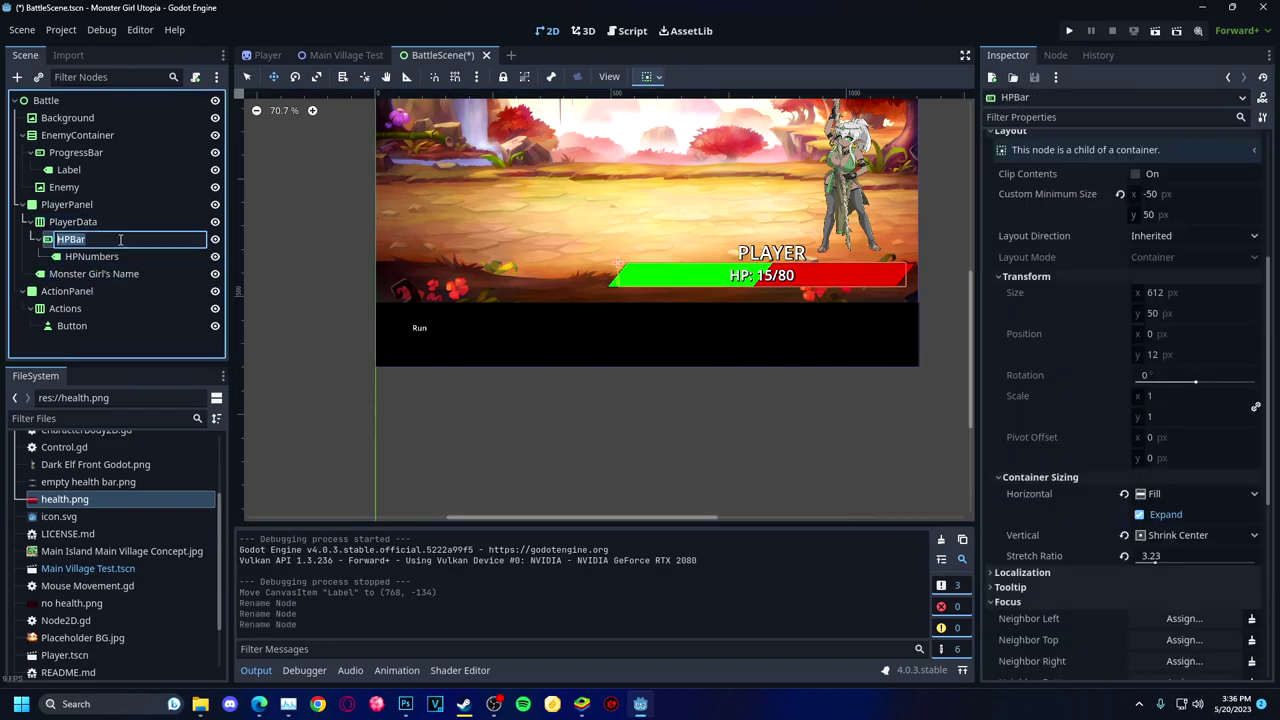
text(Player)
key(Return)
Rename the enemy's progress bar to EnemyHPBar and its HP label to EnemyHPNumber.
double_click(92, 152)
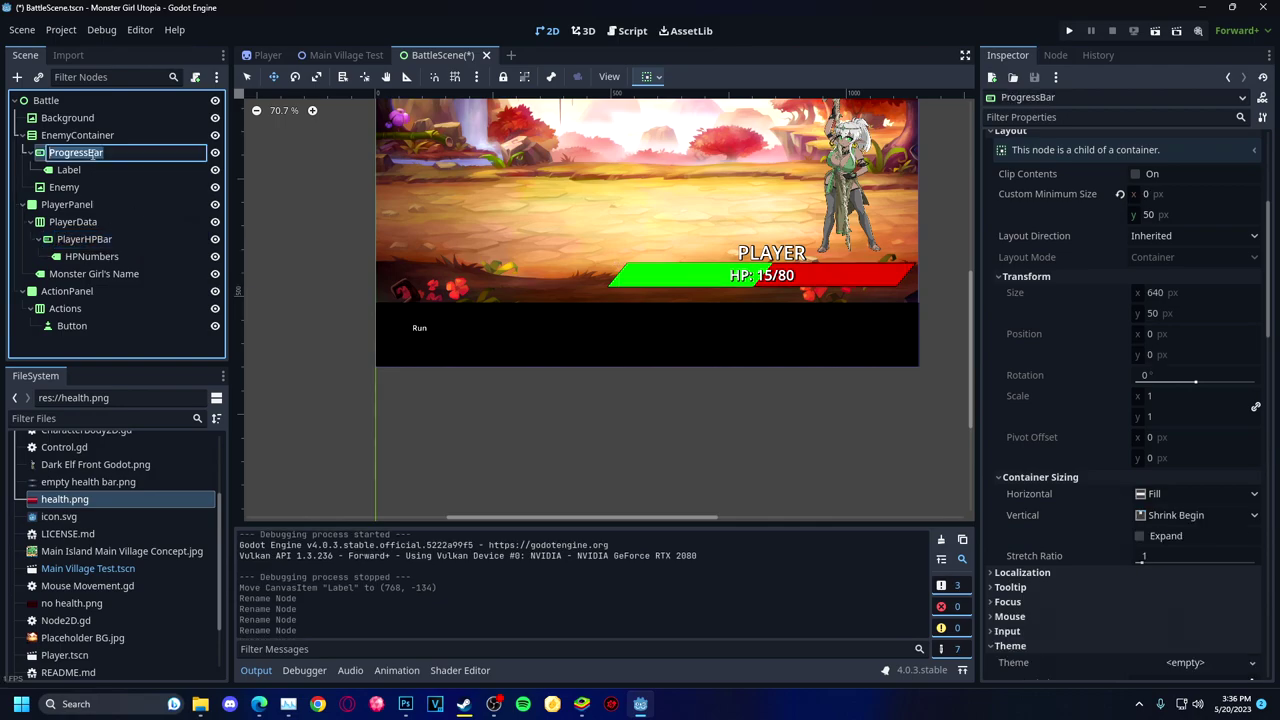
text(EnemyHPBar)
key(Return)
click(68, 170)
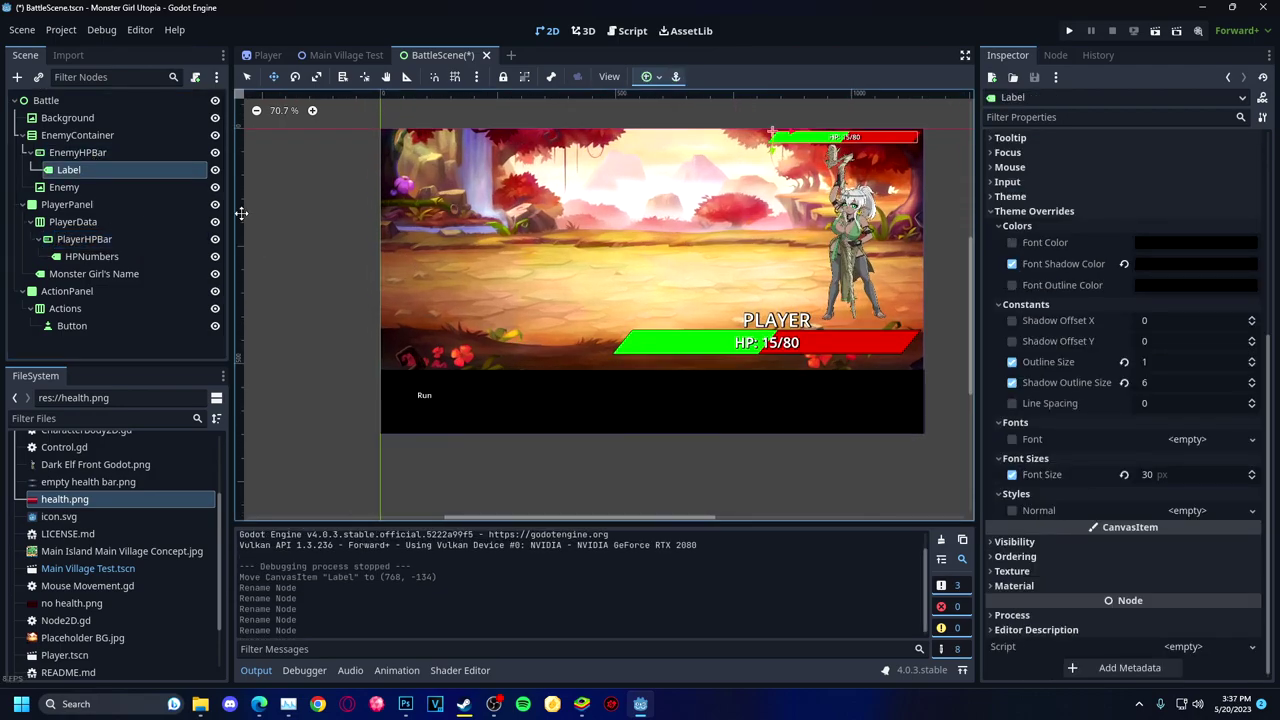
double_click(70, 170)
text(EnemyH)
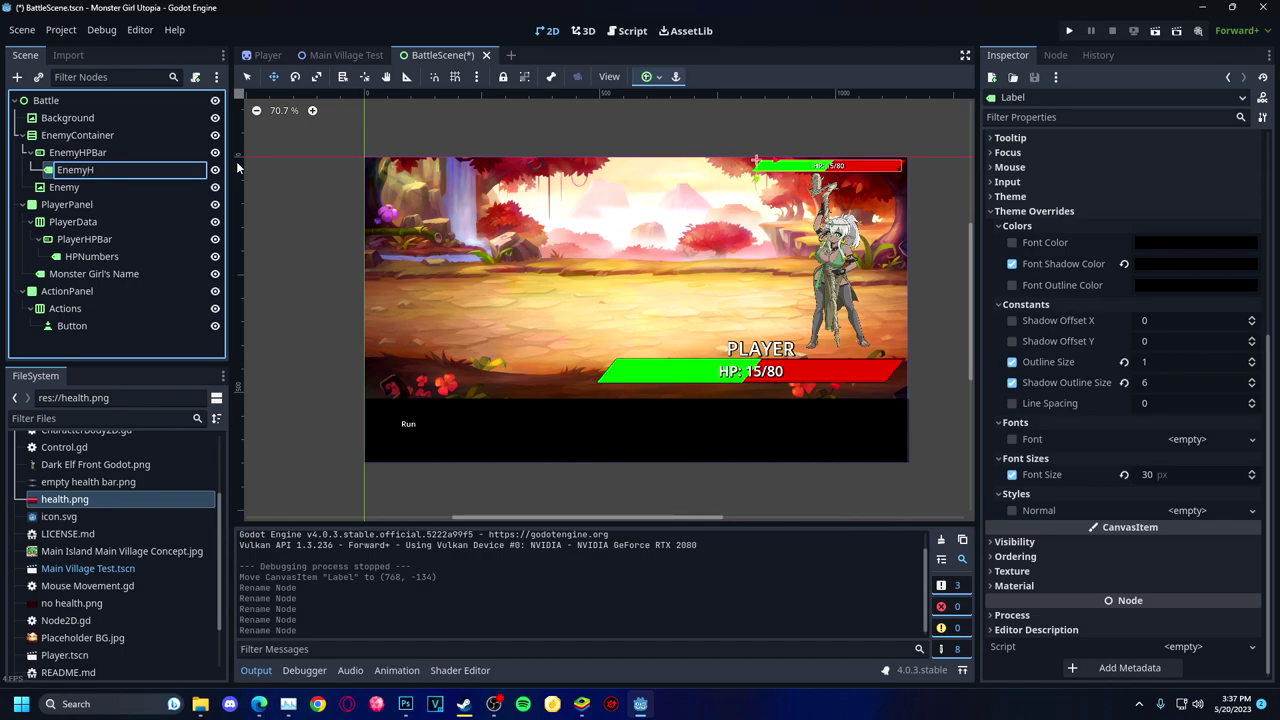
text(PNumber)
key(Return)
click(118, 218)
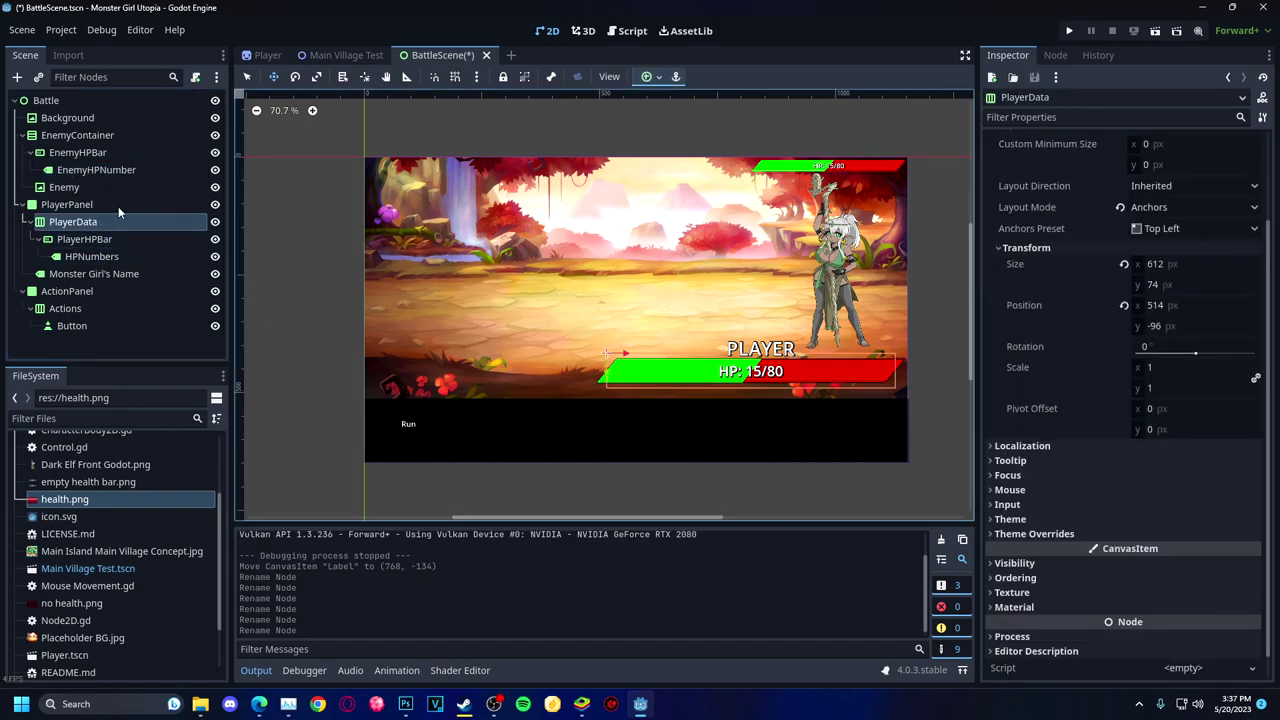
Shrink the PlayerData HP group to 0.72 scale.
drag(626, 358, 780, 380)
key(w)
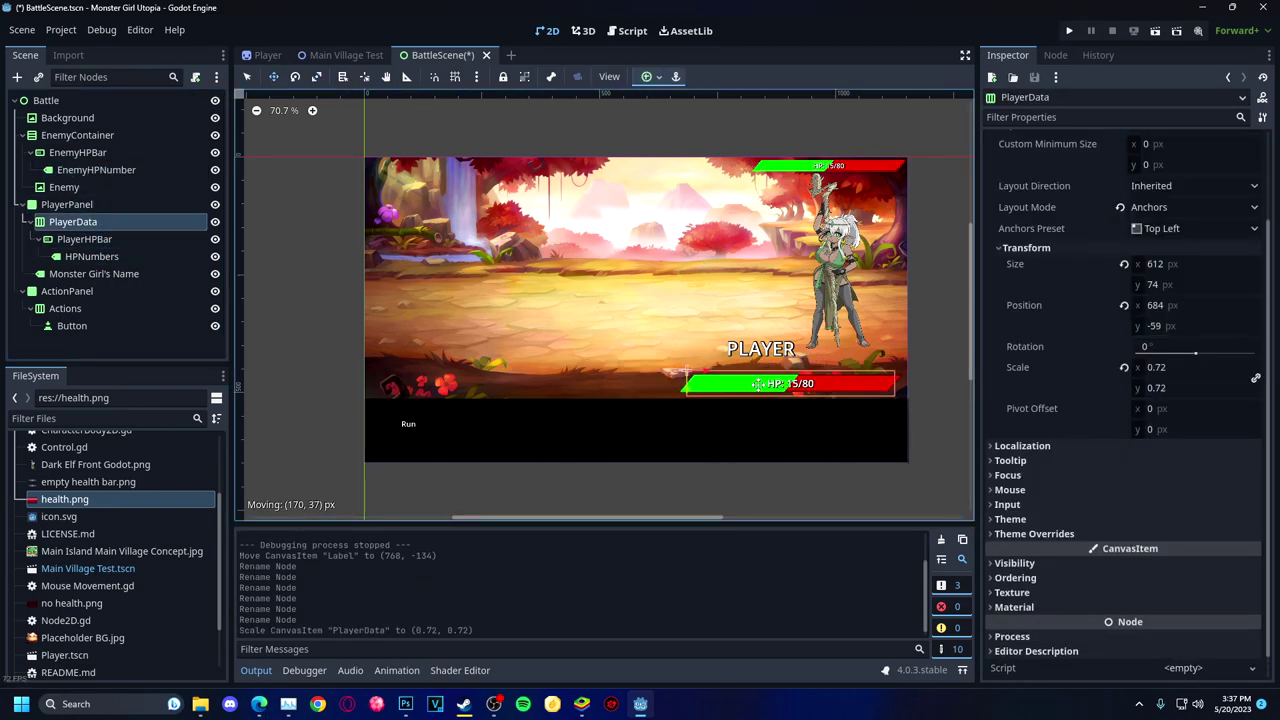
click(85, 239)
Keep the Monster Girl's Name label at normal scale and give it a 28 px font size.
click(100, 273)
drag(730, 341, 805, 368)
key(ctrl+z)
scroll(1066, 300, down, 4)
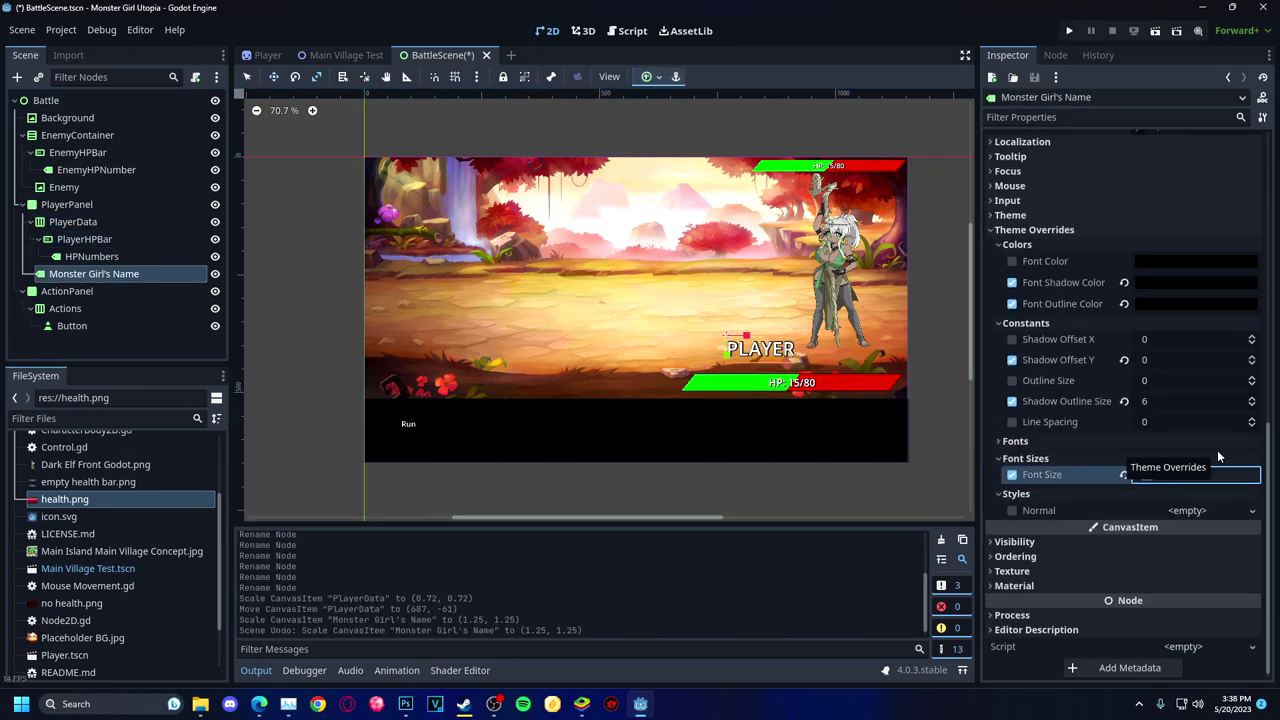
drag(1180, 475, 1165, 475)
click(1180, 476)
text(28)
key(Return)
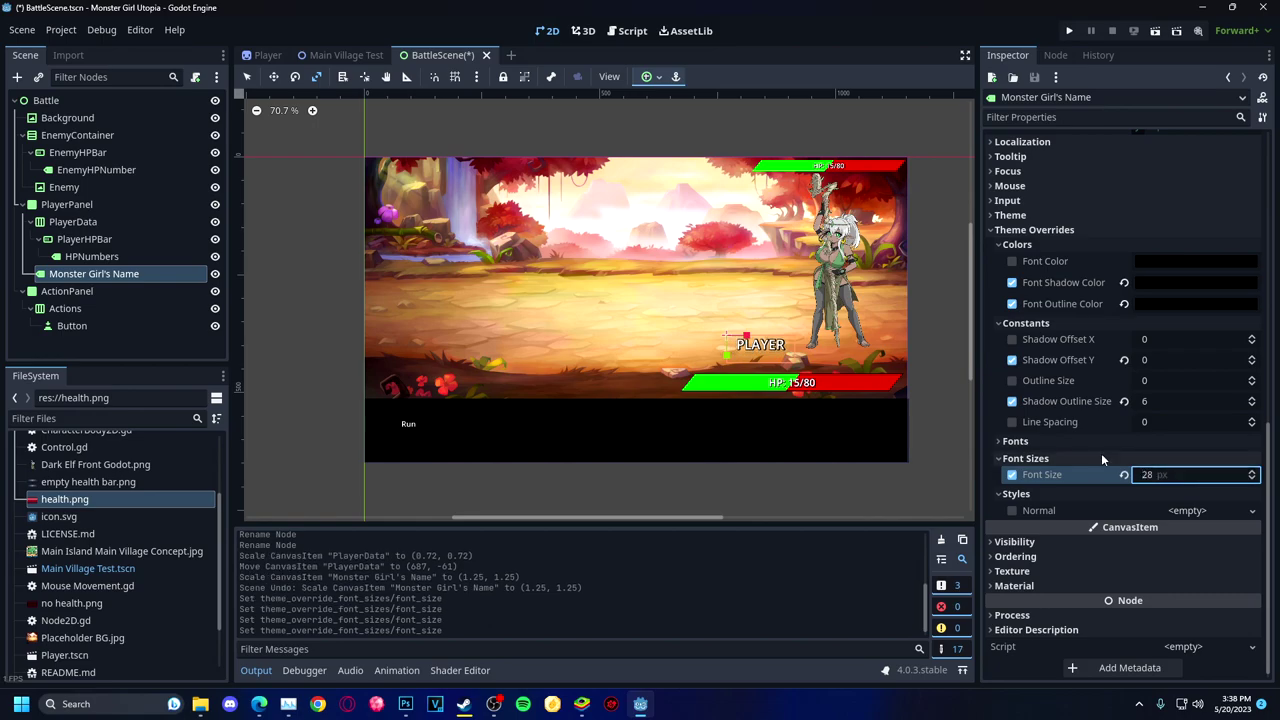
scroll(790, 368, up, 3)
Select EnemyContainer and shrink its Transform scale to 0.425, leaving height at 854.
click(100, 187)
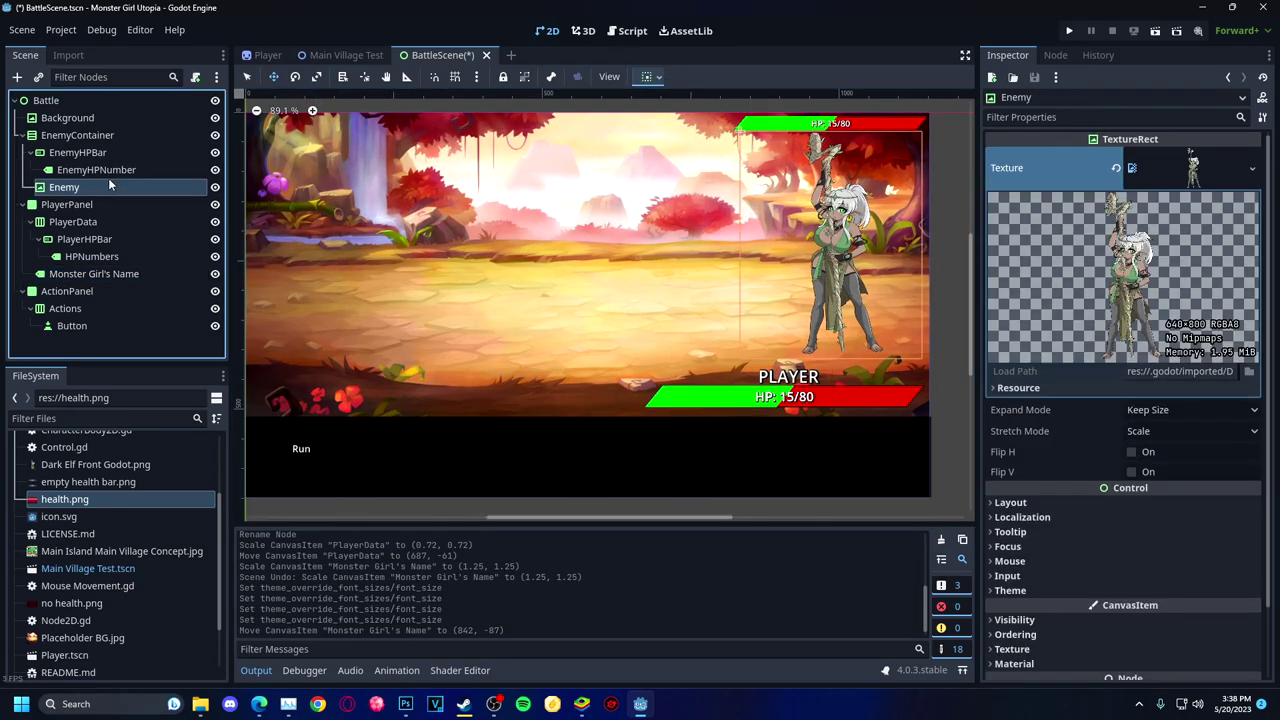
click(90, 135)
click(1026, 333)
click(1166, 370)
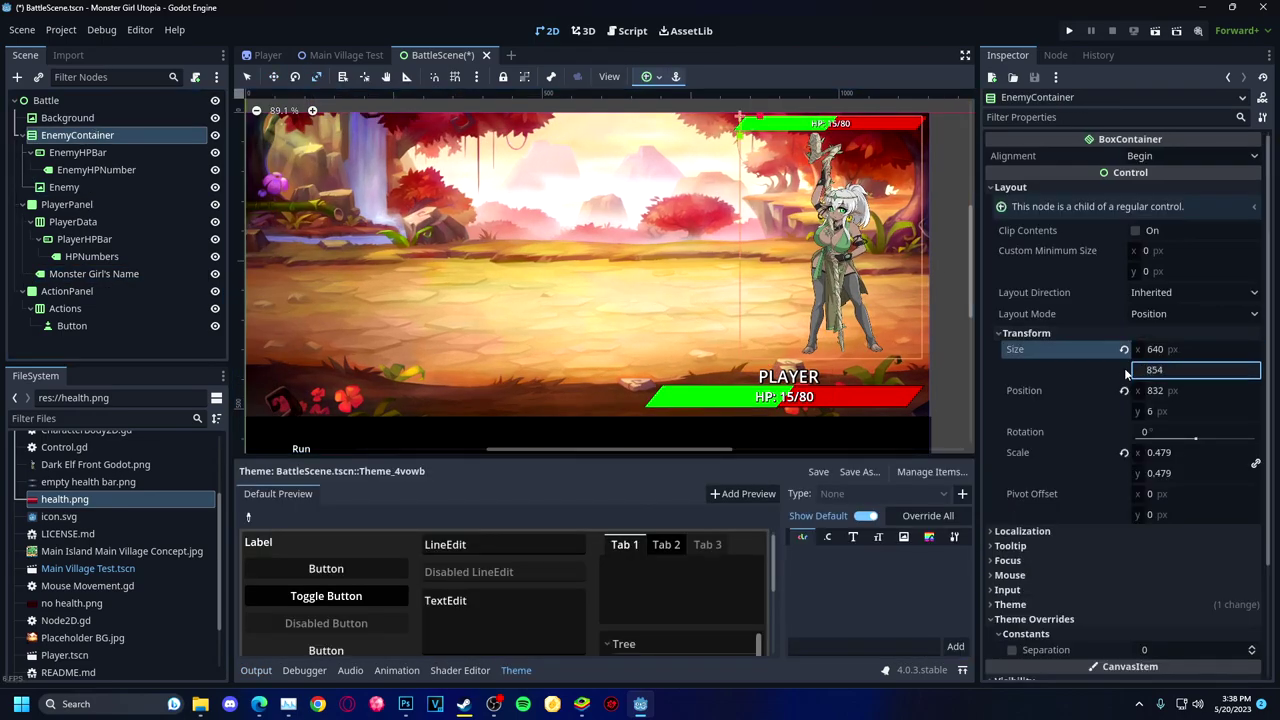
key(Return)
click(1022, 531)
drag(1160, 452, 1136, 452)
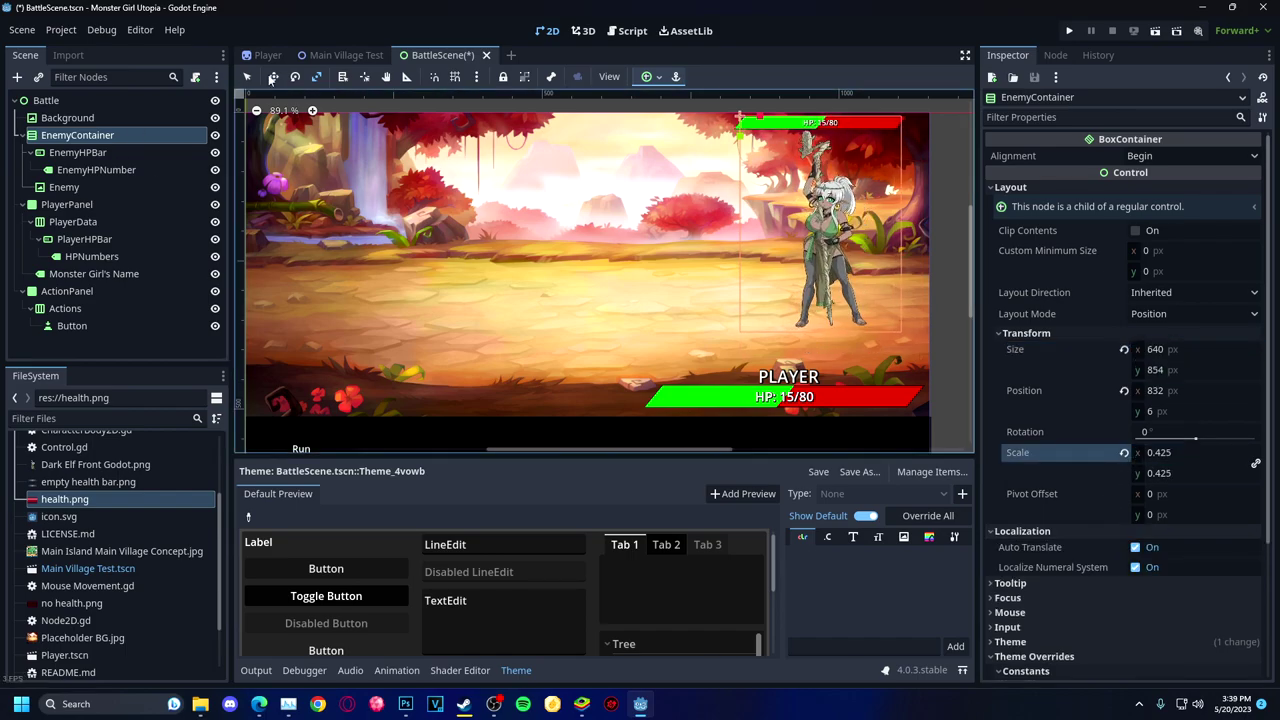
Test-run the scene, then fine-tune EnemyContainer to 0.472 scale at position (833, 22).
key(F6)
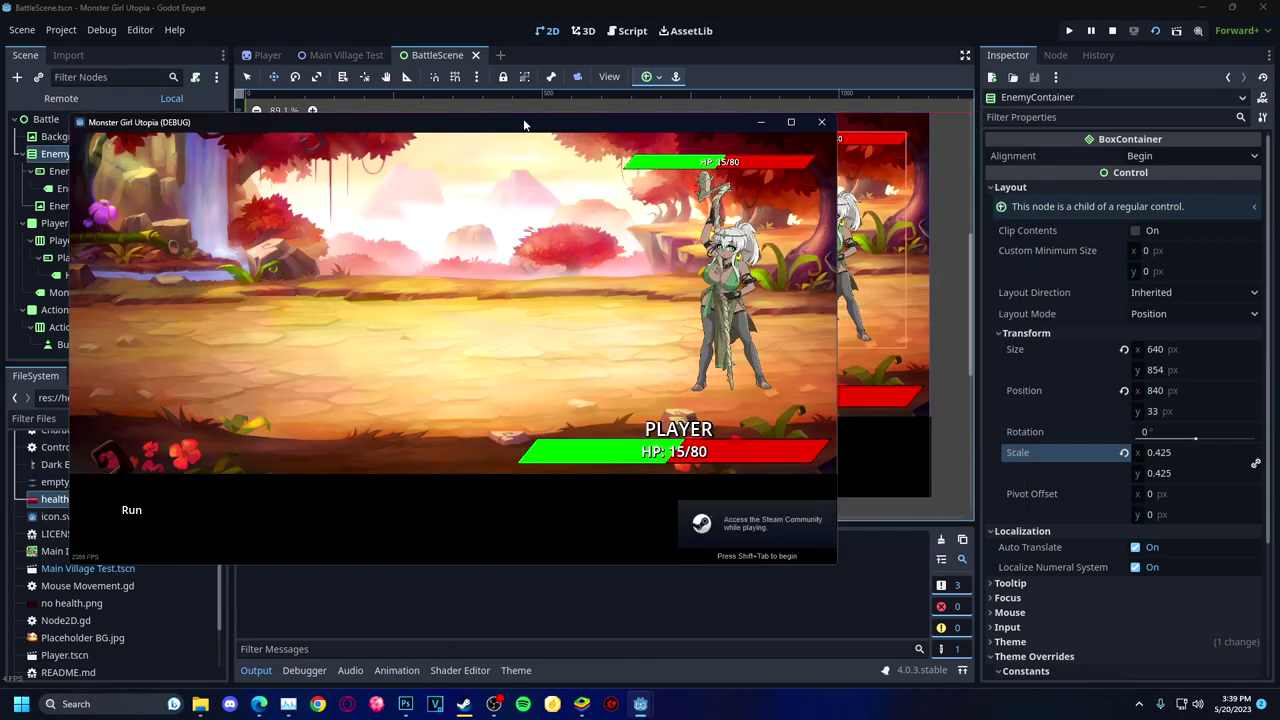
click(1146, 413)
drag(1150, 452, 1188, 452)
drag(1190, 390, 1192, 390)
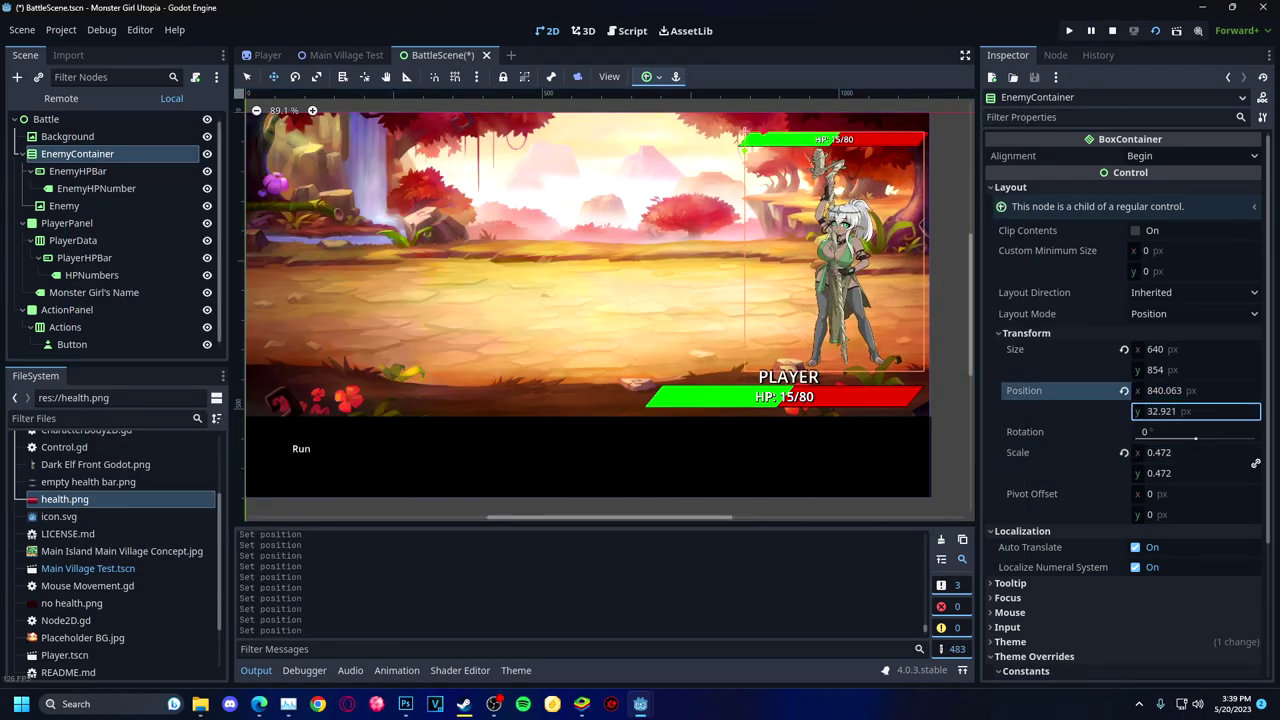
drag(830, 260, 826, 253)
right_click(80, 156)
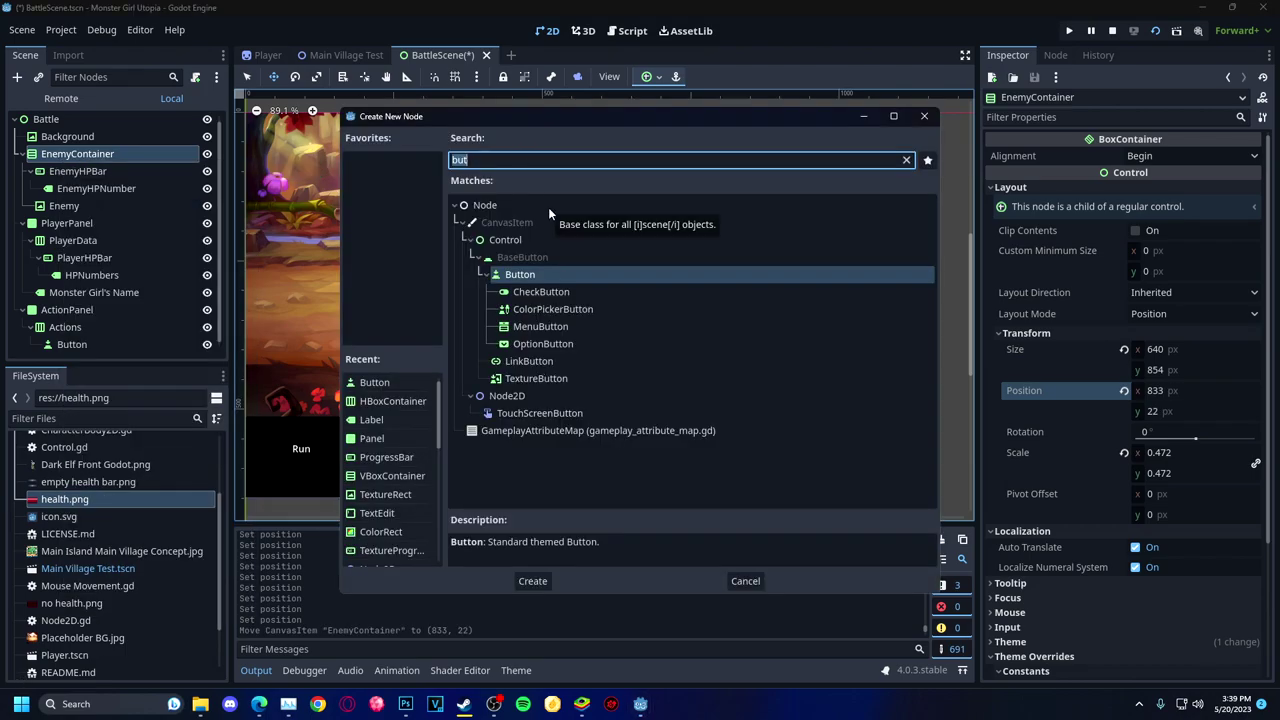
Discard the stray new Label and copy Monster Girl's Name into EnemyContainer.
text(label)
double_click(542, 260)
key(Delete)
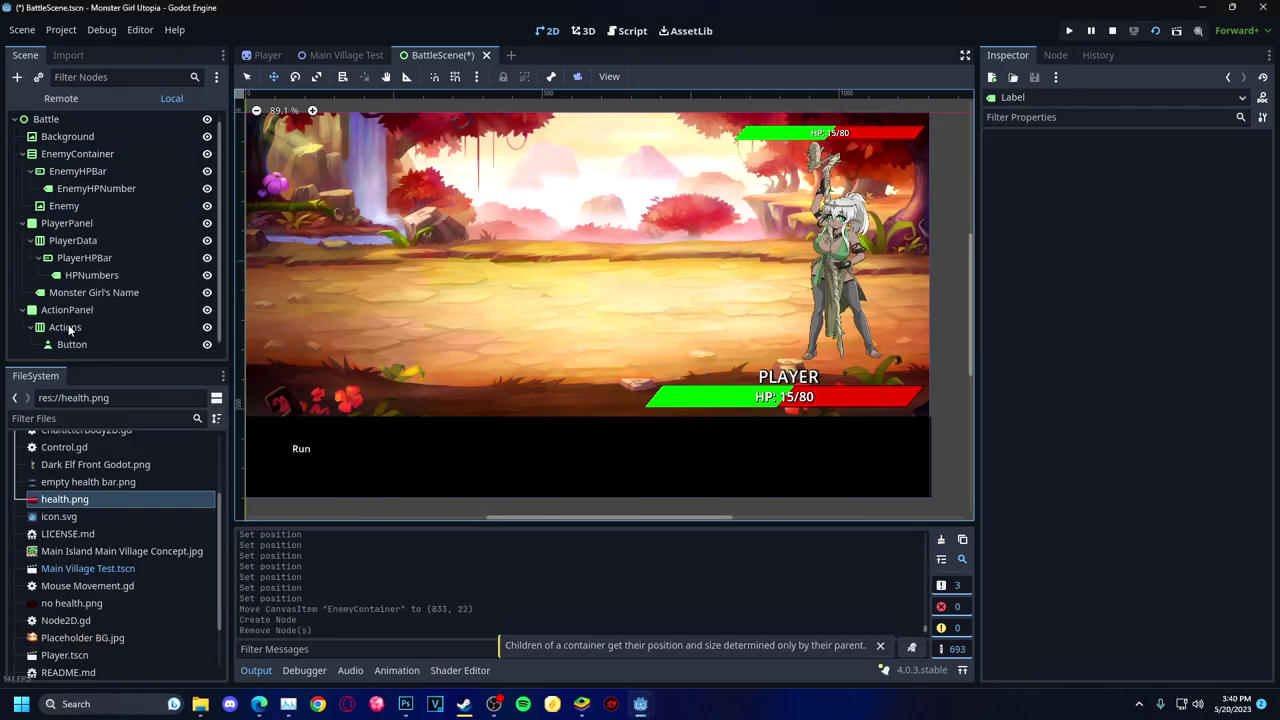
ctrl+drag(93, 292, 81, 157)
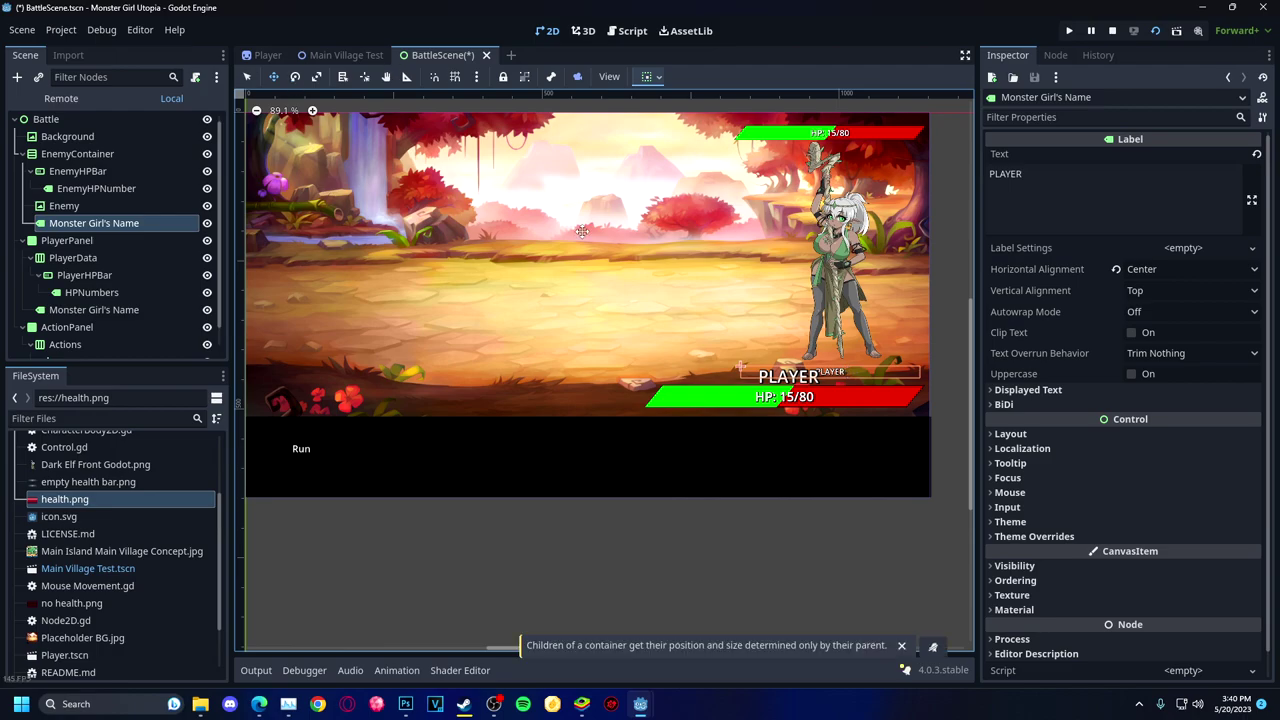
scroll(107, 257, down, 1)
scroll(50, 297, up, 1)
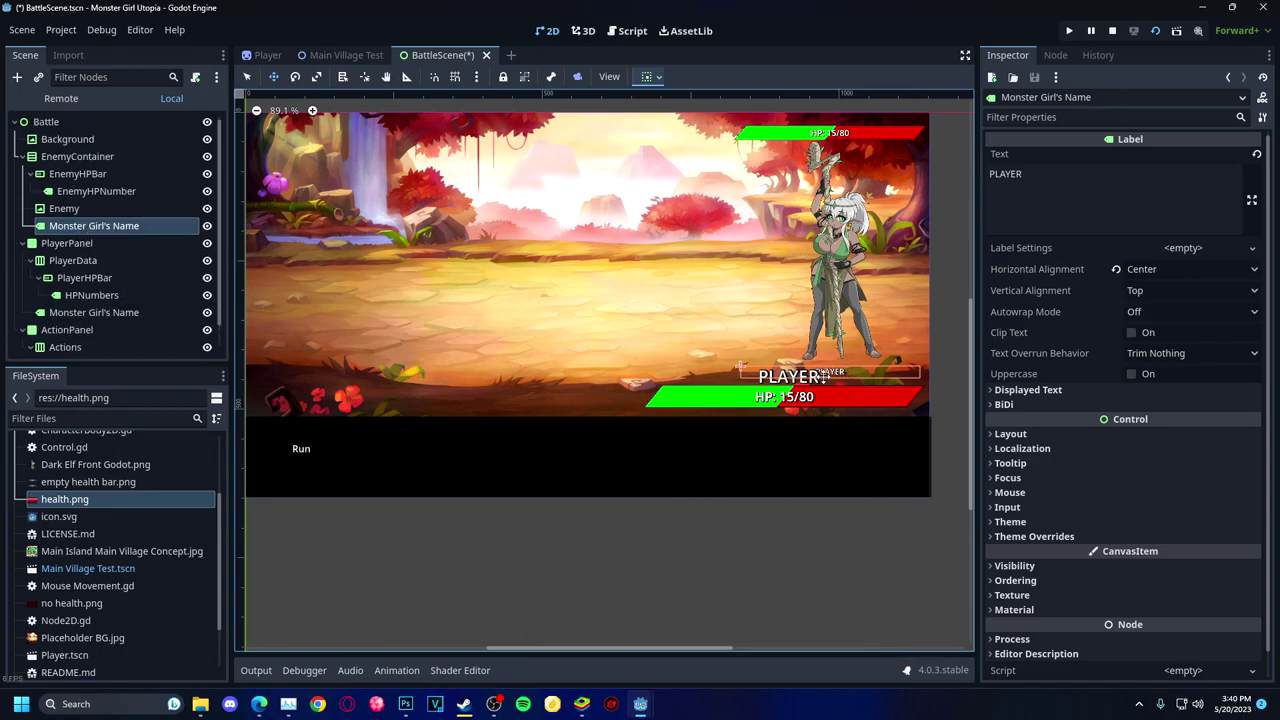
drag(52, 312, 44, 165)
drag(48, 227, 93, 228)
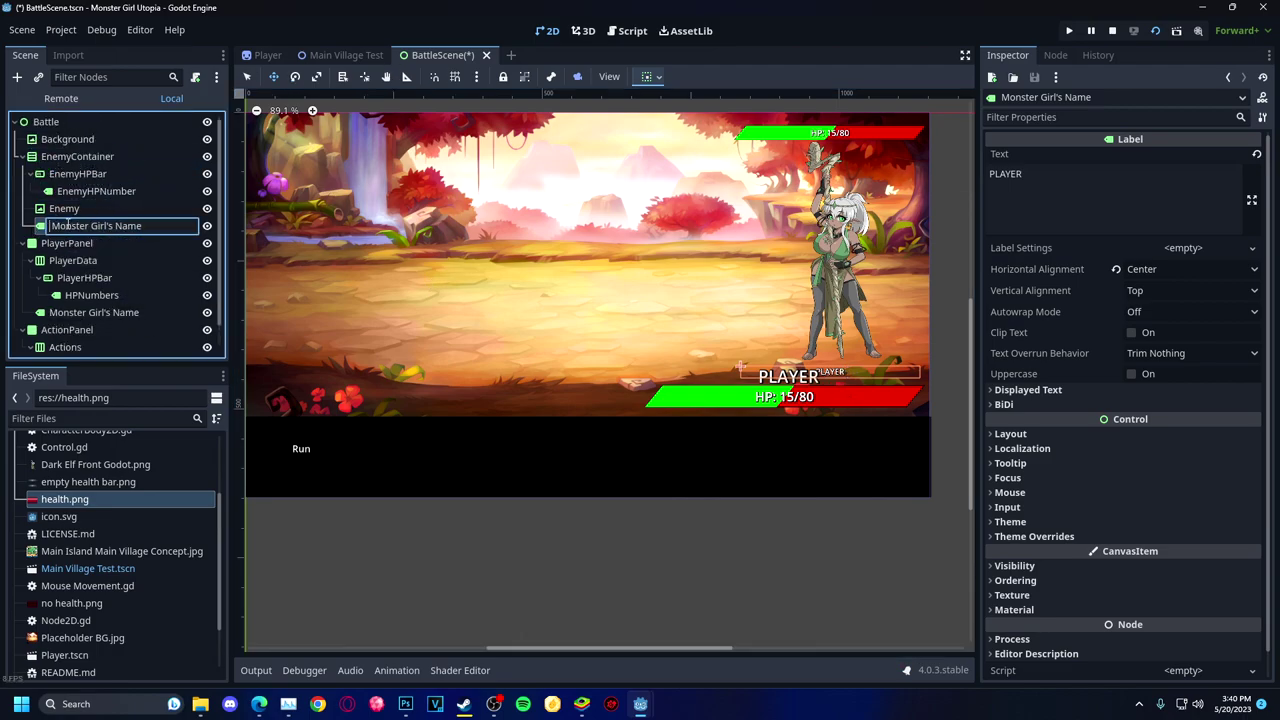
Rename the copied label EnemyName and the original name label PlayerName.
key(BackSpace)
key(Return)
double_click(36, 314)
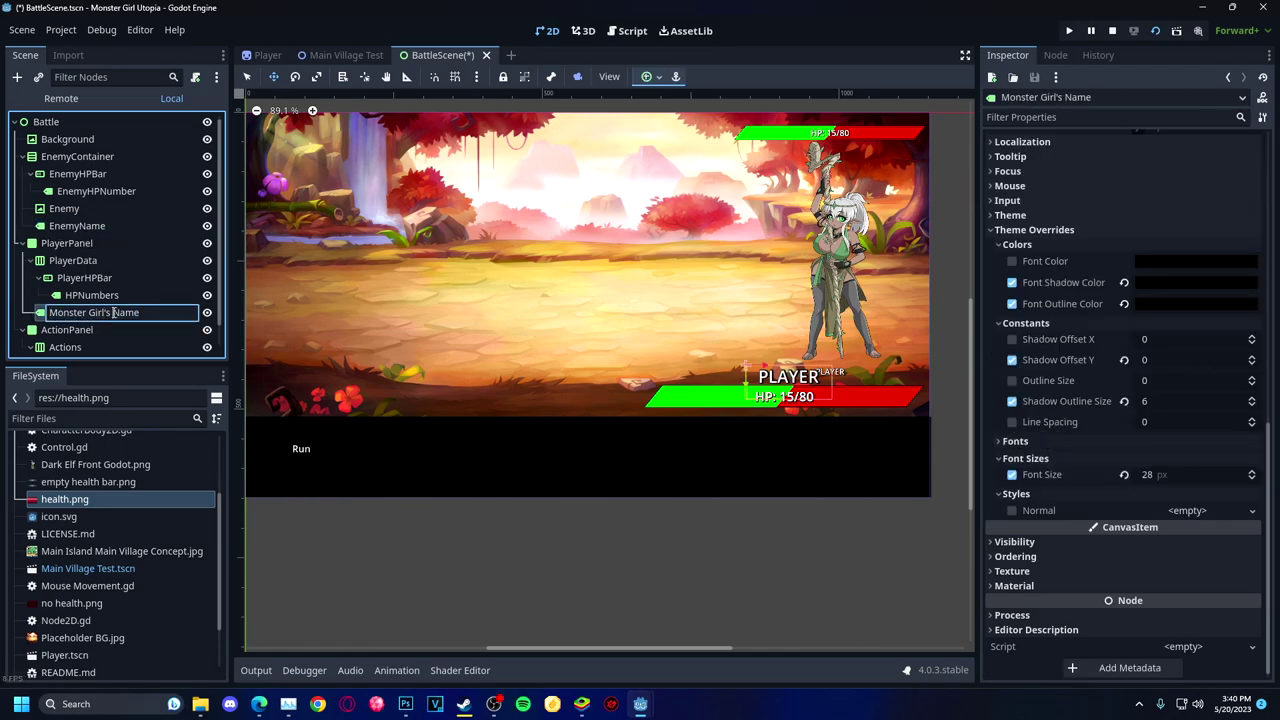
text(Player)
key(Return)
click(65, 227)
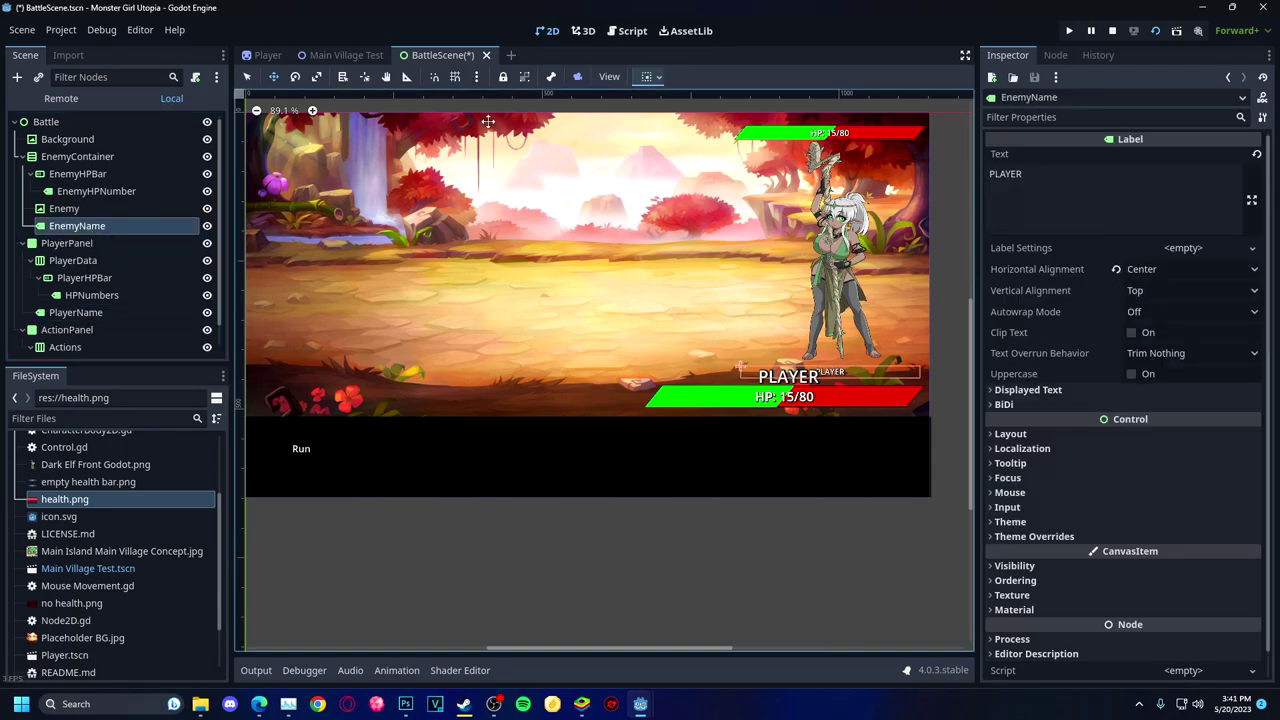
click(650, 76)
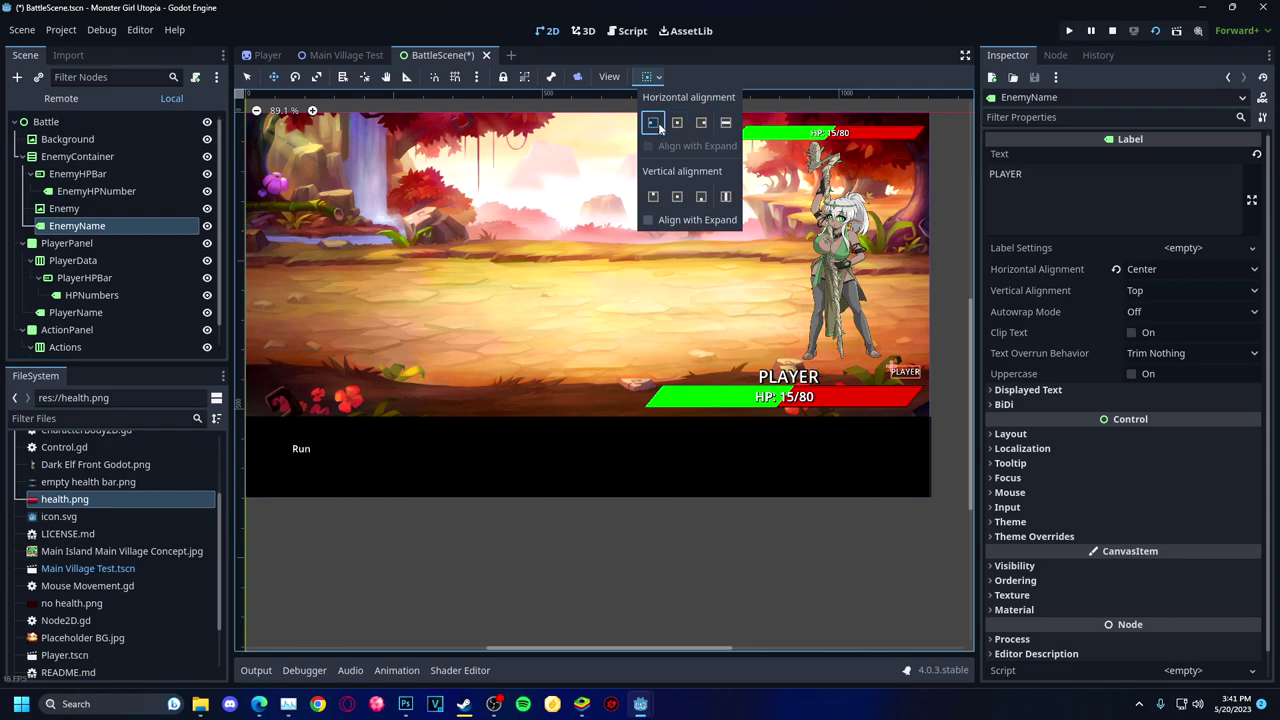
Move EnemyName above the enemy HP bar, raise the container, and keep PlayerName above PlayerData.
drag(77, 225, 90, 168)
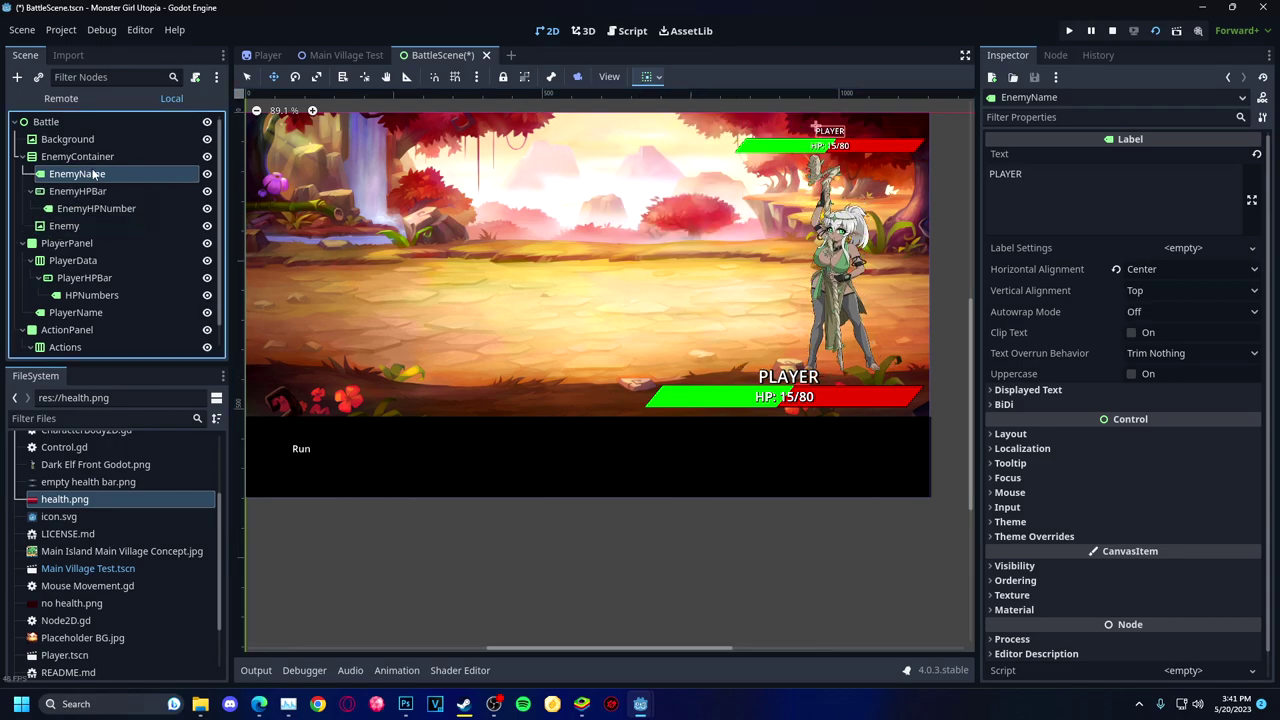
drag(815, 271, 816, 255)
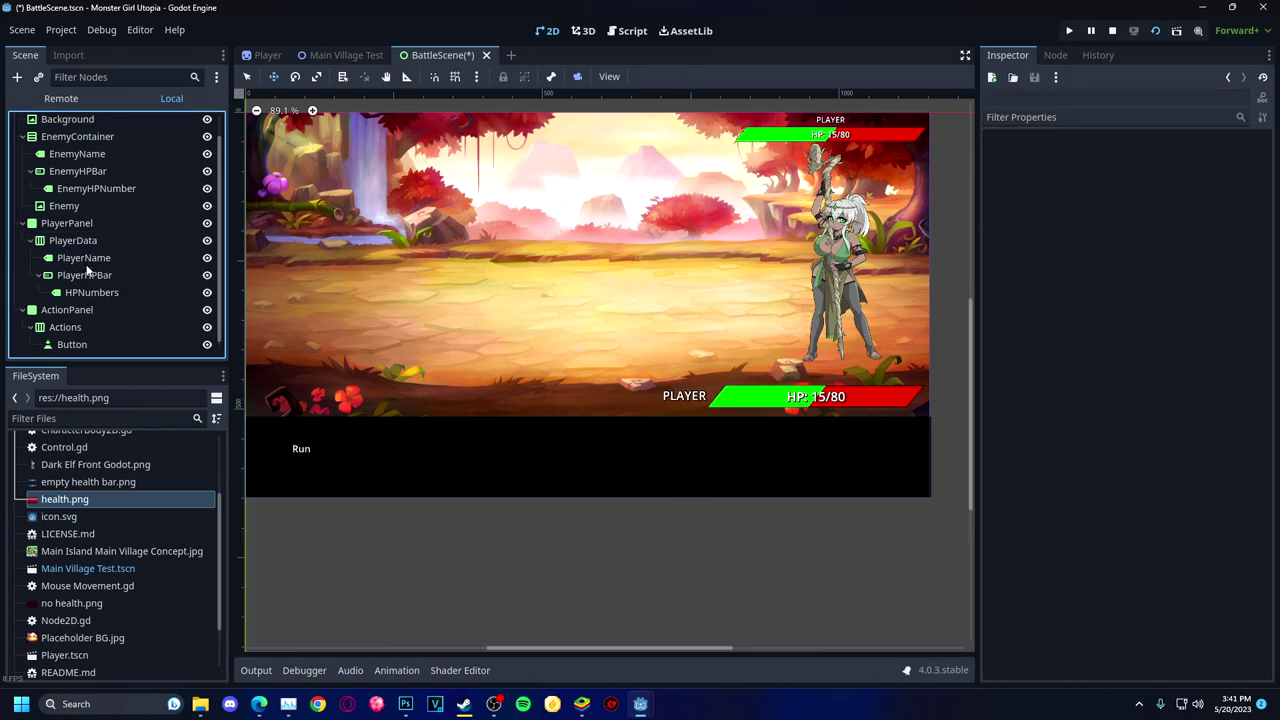
drag(91, 292, 95, 252)
click(650, 76)
click(677, 122)
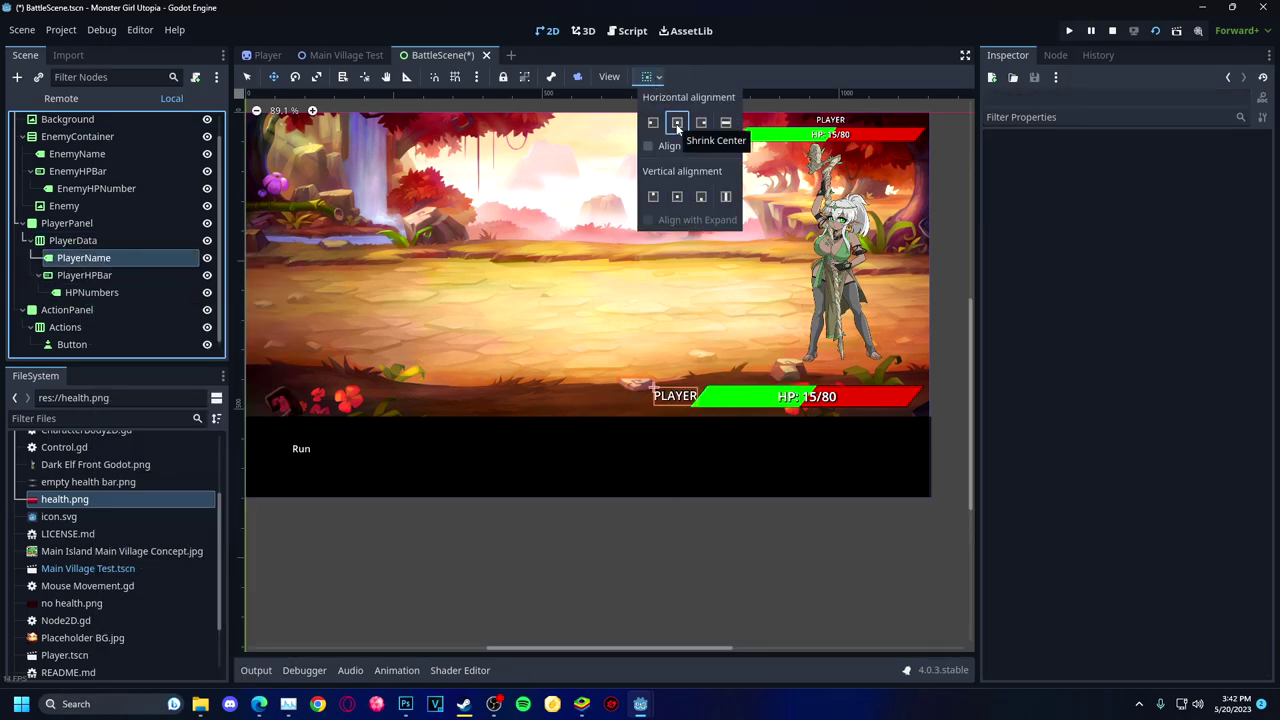
click(480, 494)
key(ctrl+z)
key(ctrl+z)
key(ctrl+z)
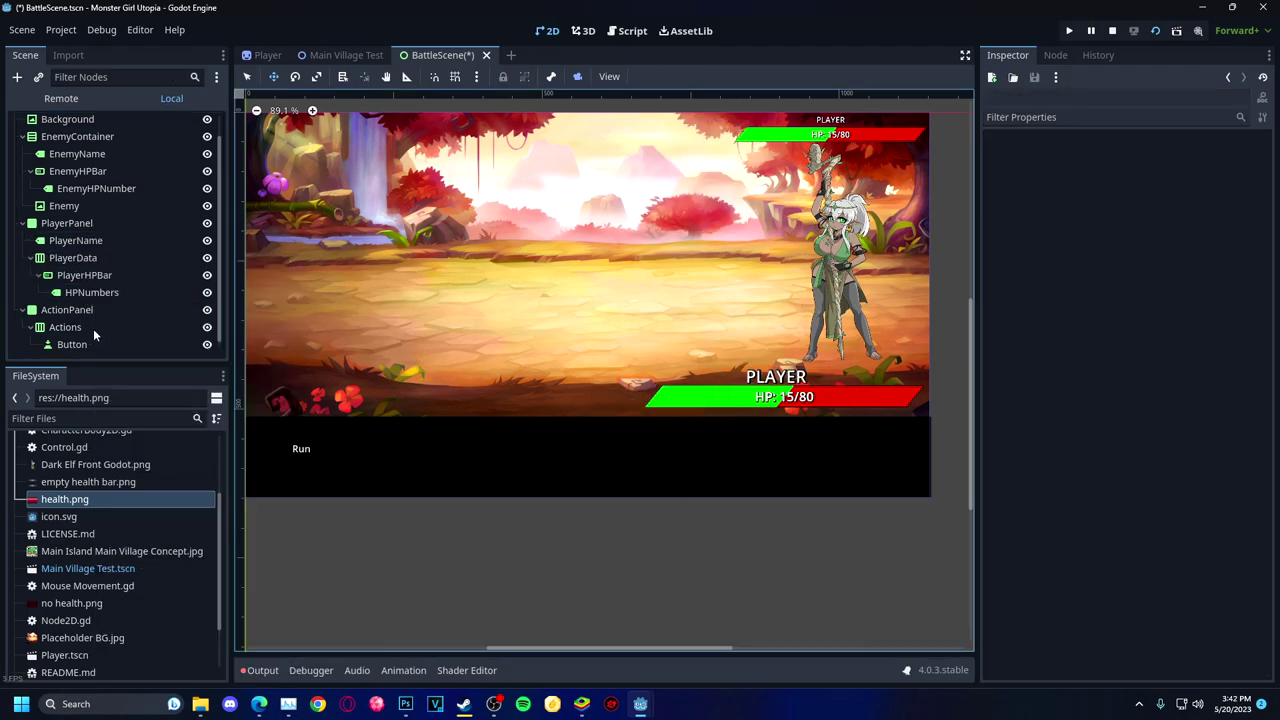
click(72, 222)
Save BattleScene and test-run the game to check the layout.
key(ctrl+s)
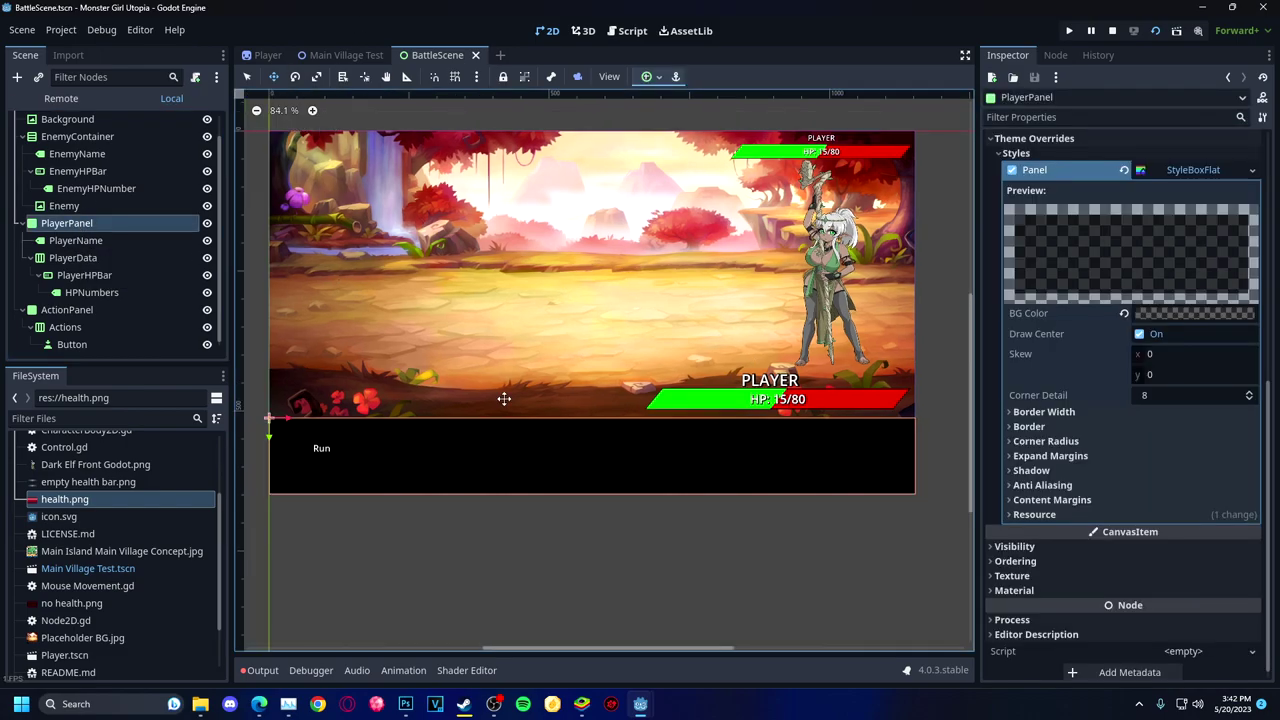
key(F5)
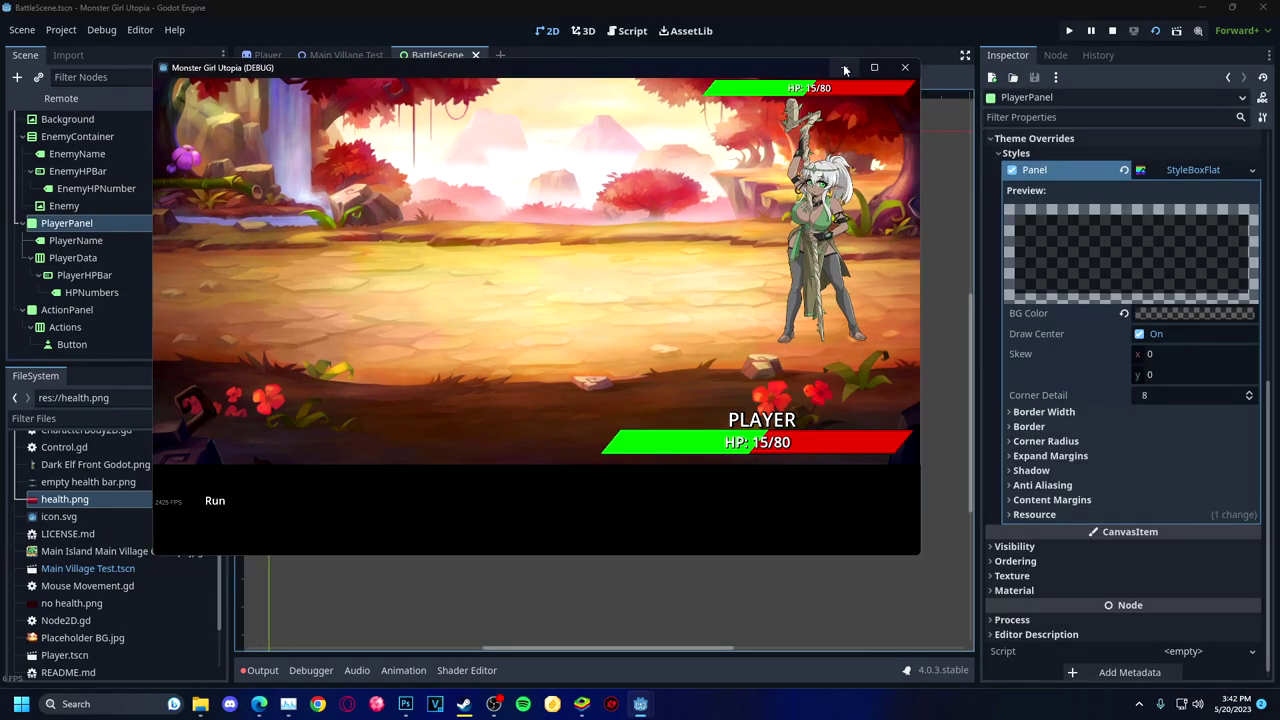
key(F8)
click(1175, 33)
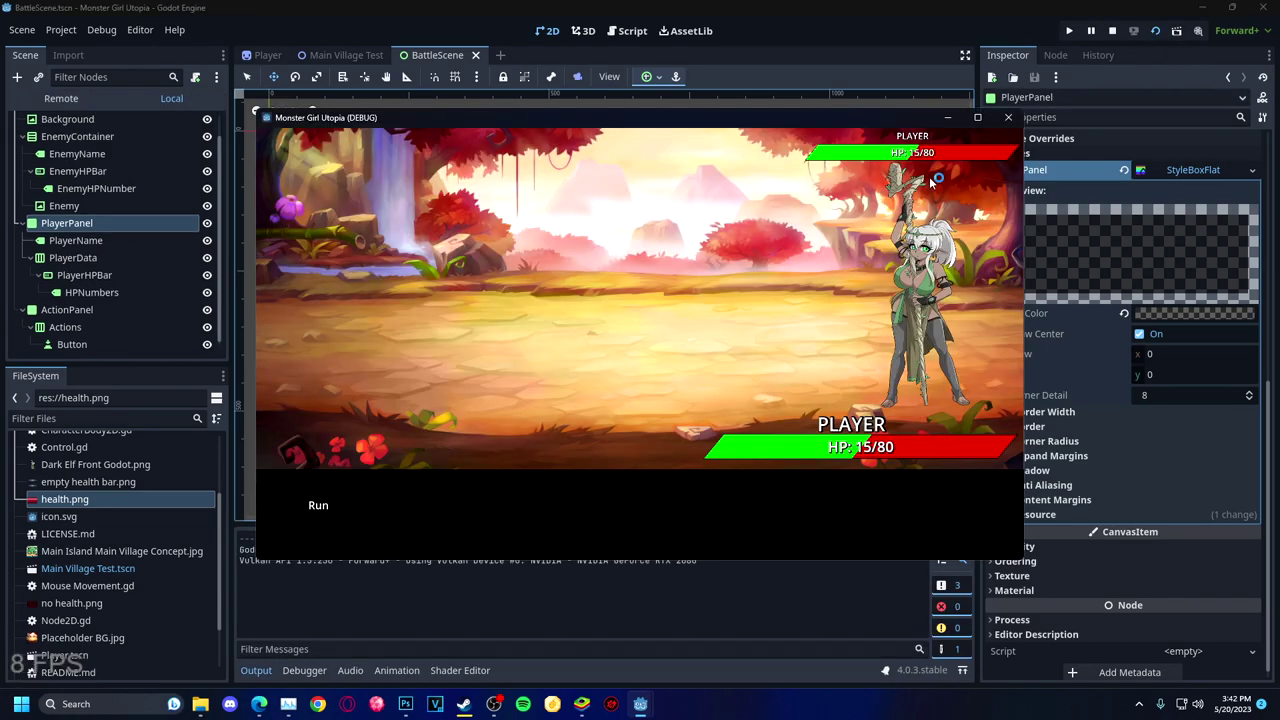
click(314, 505)
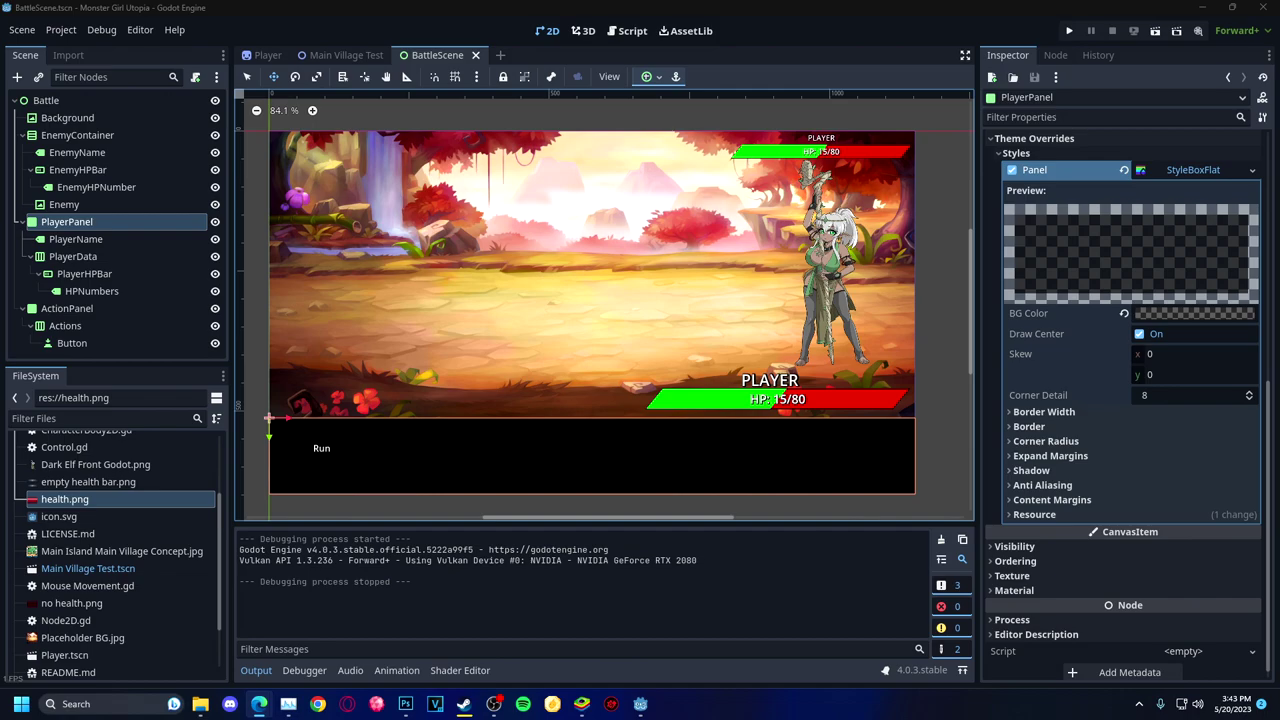
Duplicate the Button node and name the copy Attack with Attack as its text.
click(72, 343)
key(ctrl+c)
key(ctrl+v)
key(ctrl+v)
key(ctrl+v)
click(80, 312)
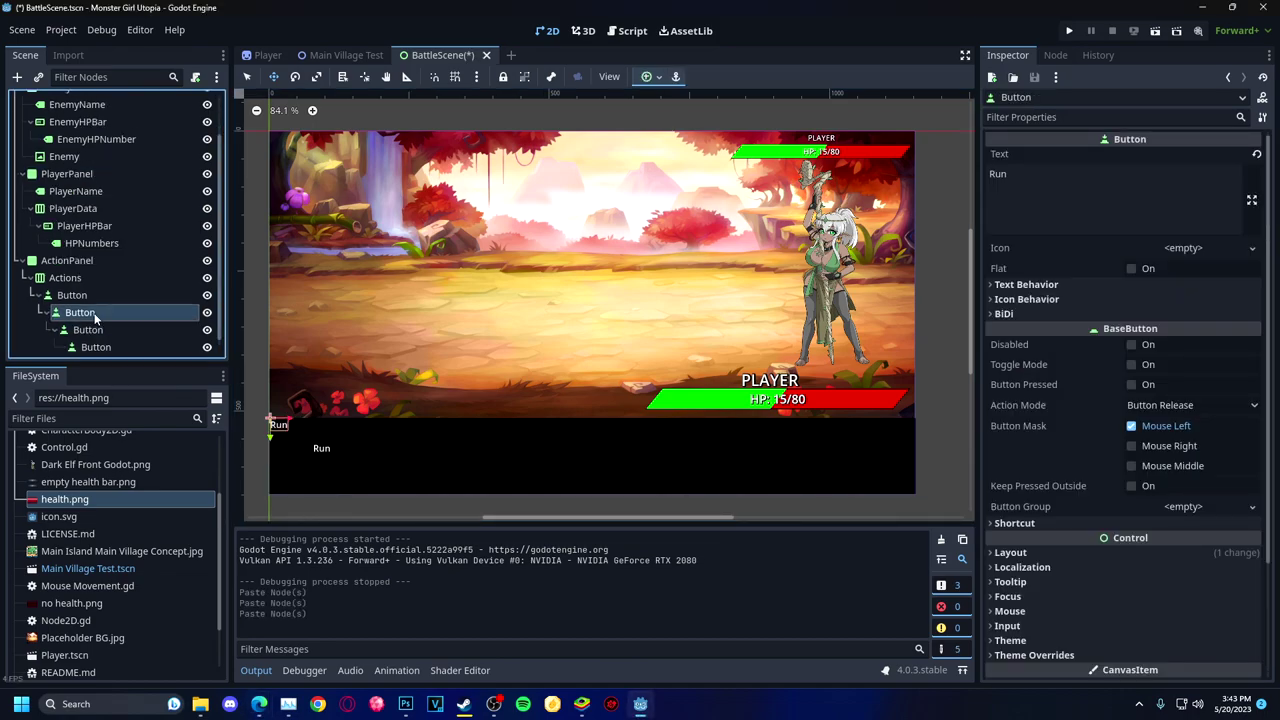
text(Attack)
key(Return)
click(1035, 175)
key(BackSpace)
key(BackSpace)
key(BackSpace)
text(Attack)
key(Return)
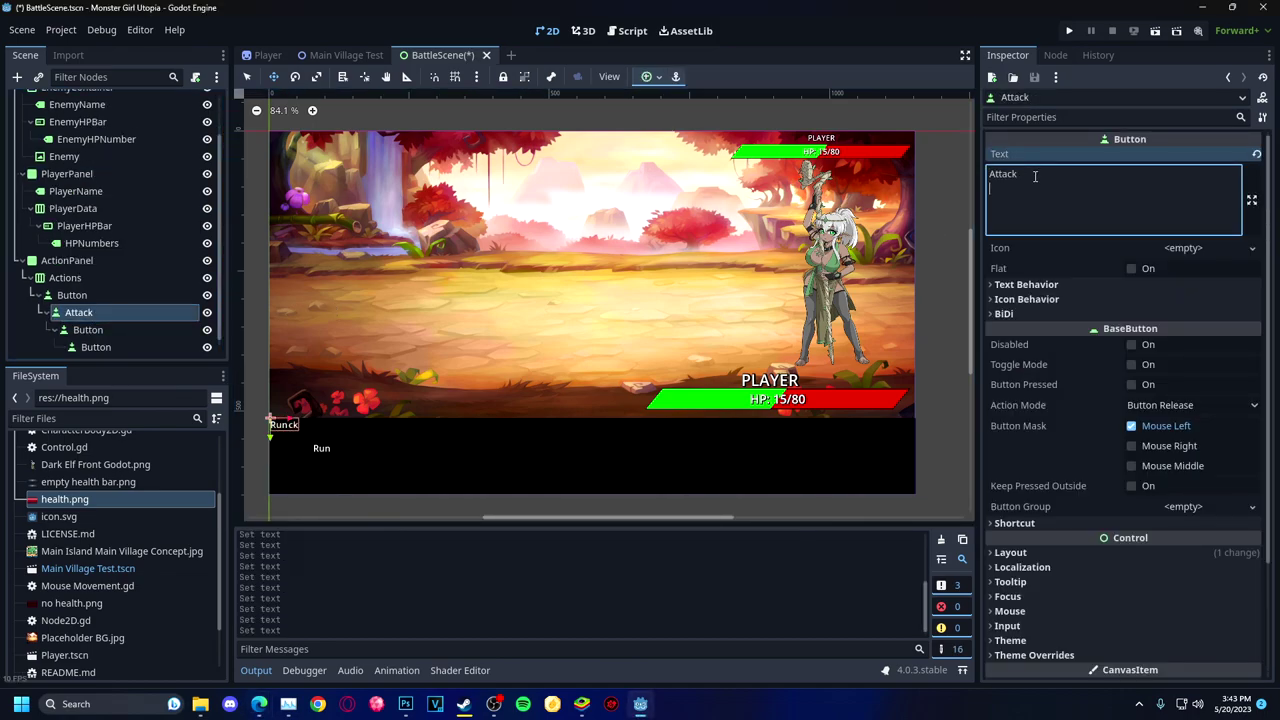
Delete the wrongly nested button copies and paste fresh copies into Actions.
click(650, 77)
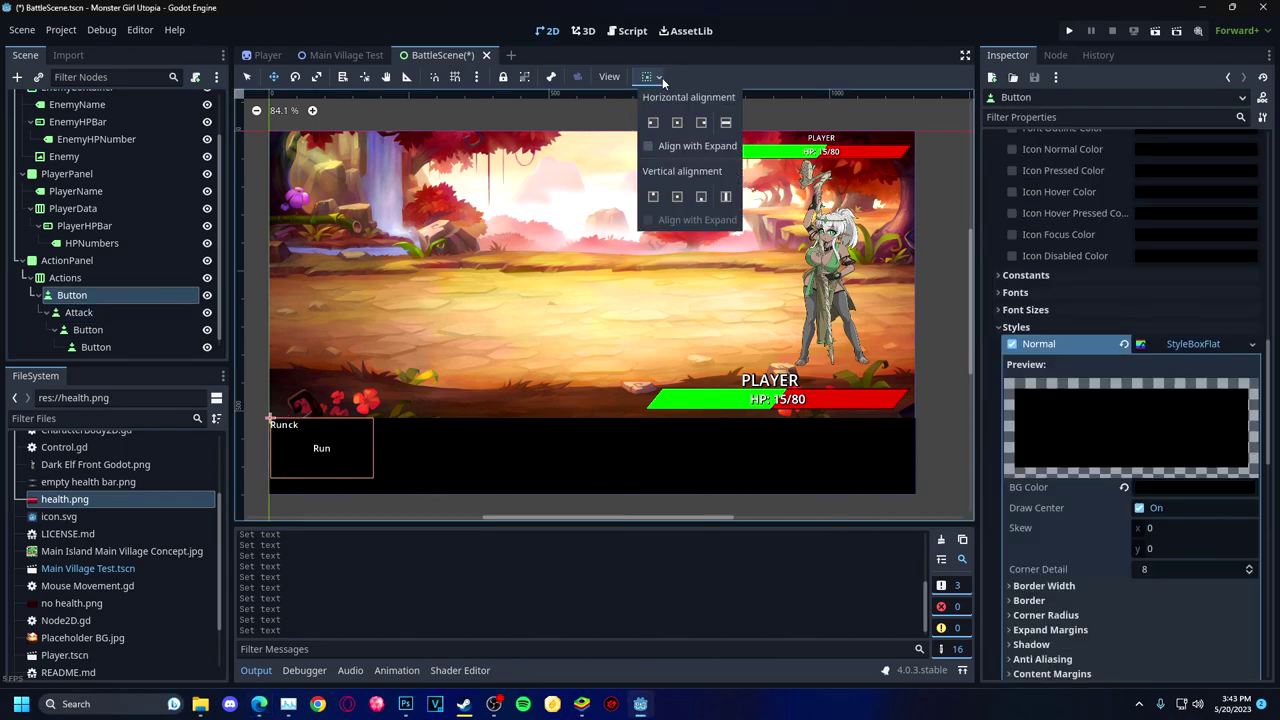
click(650, 77)
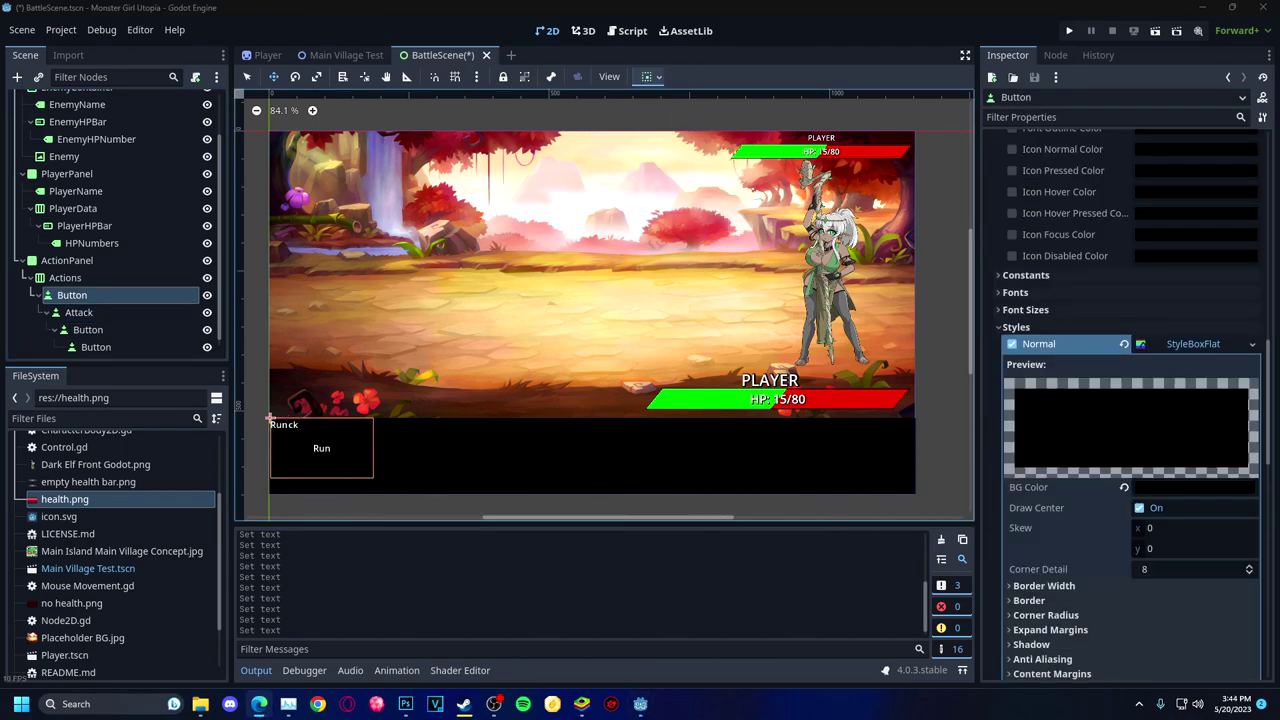
click(80, 313)
key(Delete)
click(65, 295)
key(ctrl+v)
key(ctrl+v)
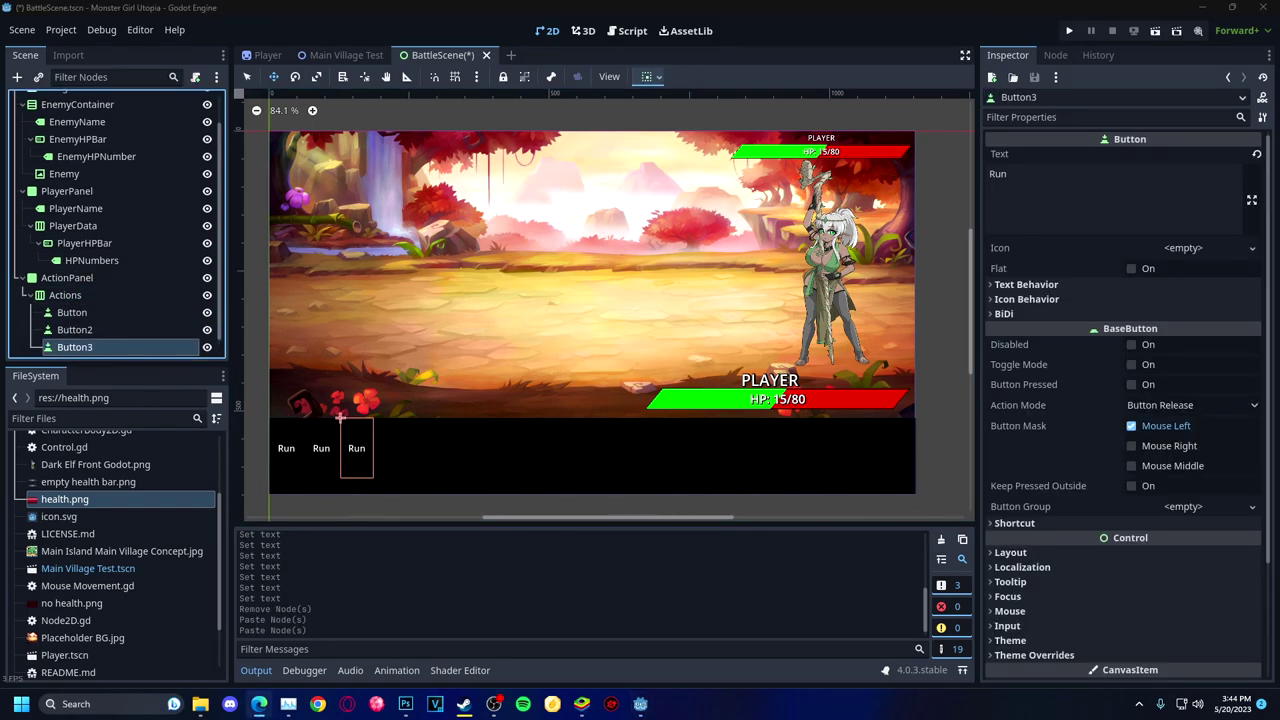
Rename the first Actions button Attack and set its displayed text to Attack.
click(72, 312)
double_click(72, 312)
text(Attack)
key(Return)
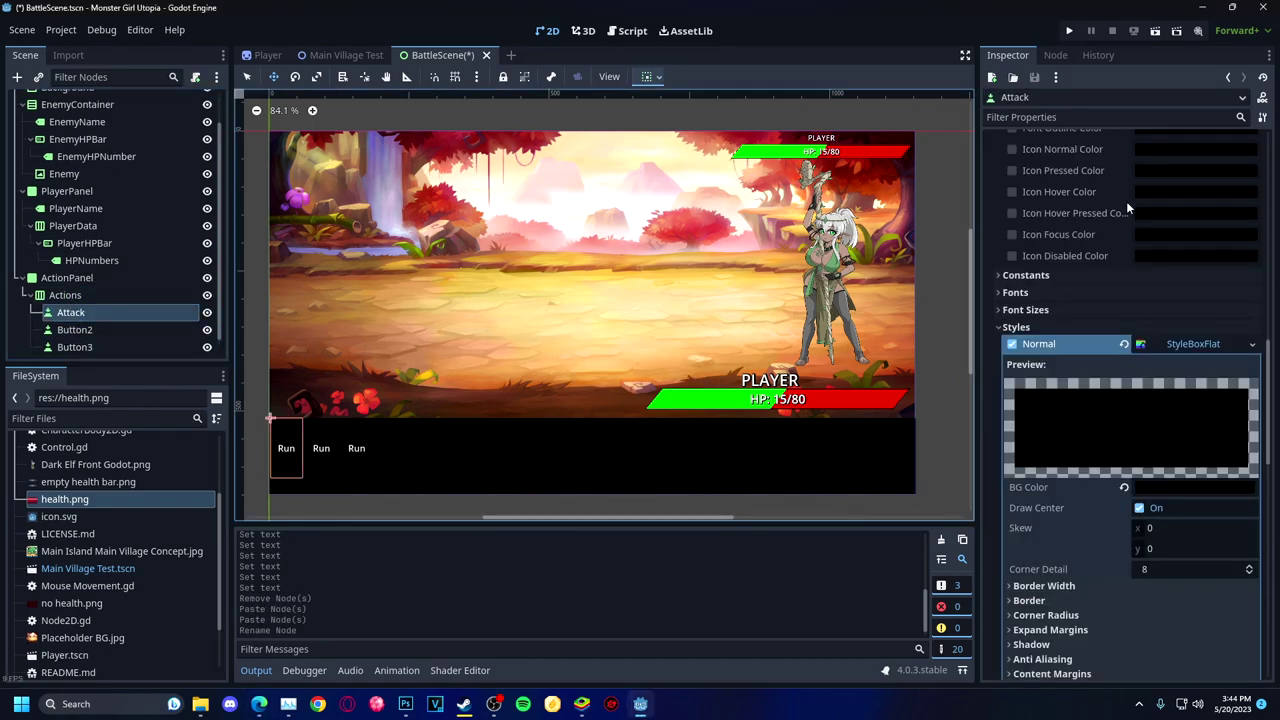
click(1080, 189)
key(ctrl+a)
key(BackSpace)
text(Attack)
click(74, 329)
Paste another button under Actions and rename Button2 to Monsters.
click(259, 703)
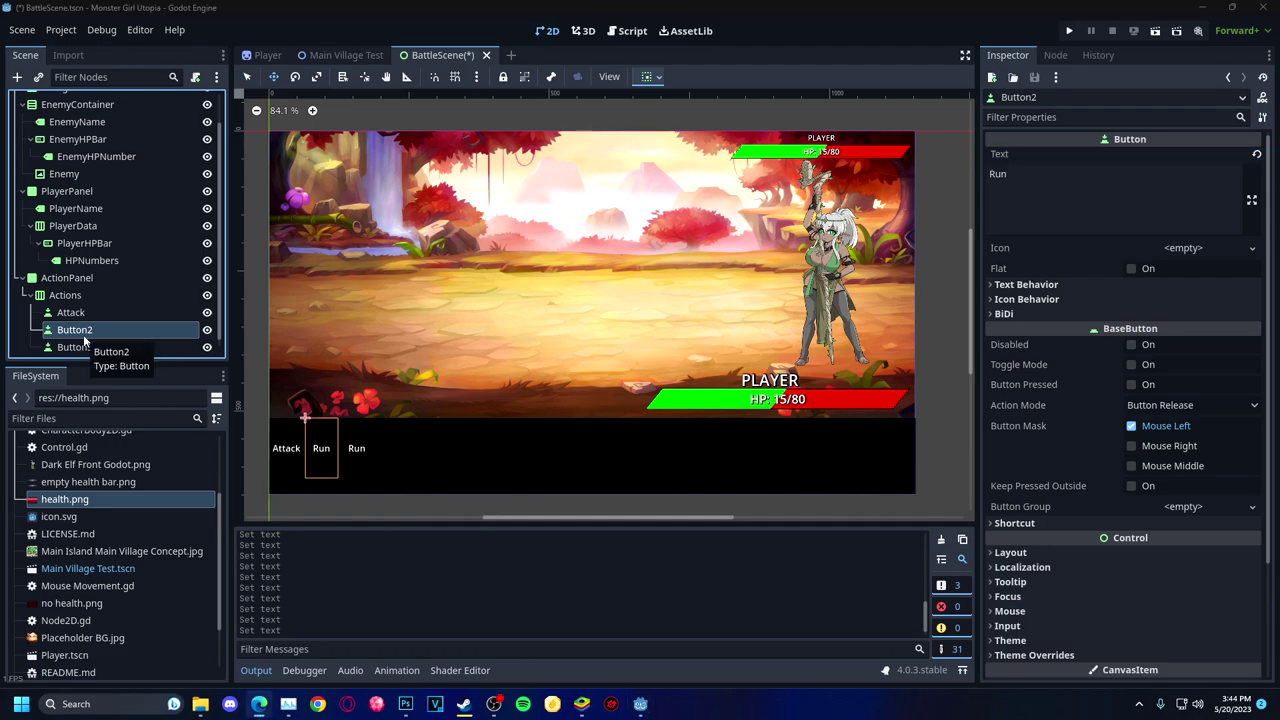
key(ctrl+v)
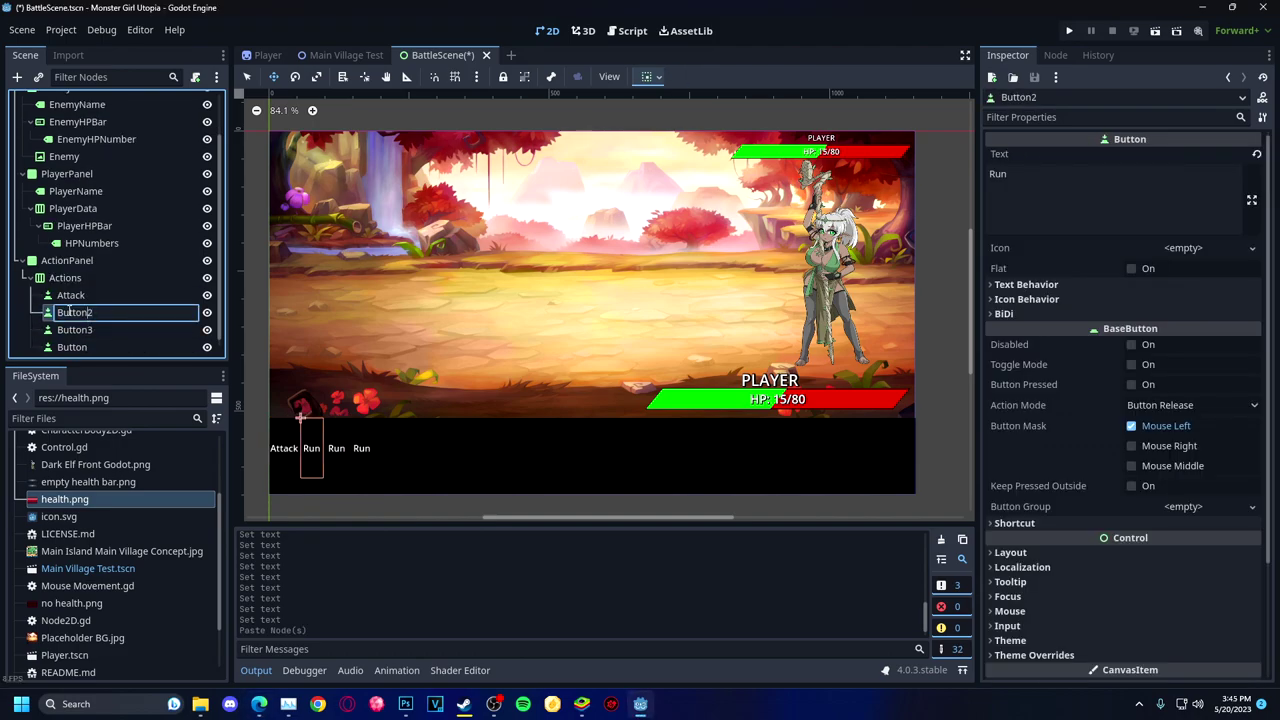
click(259, 703)
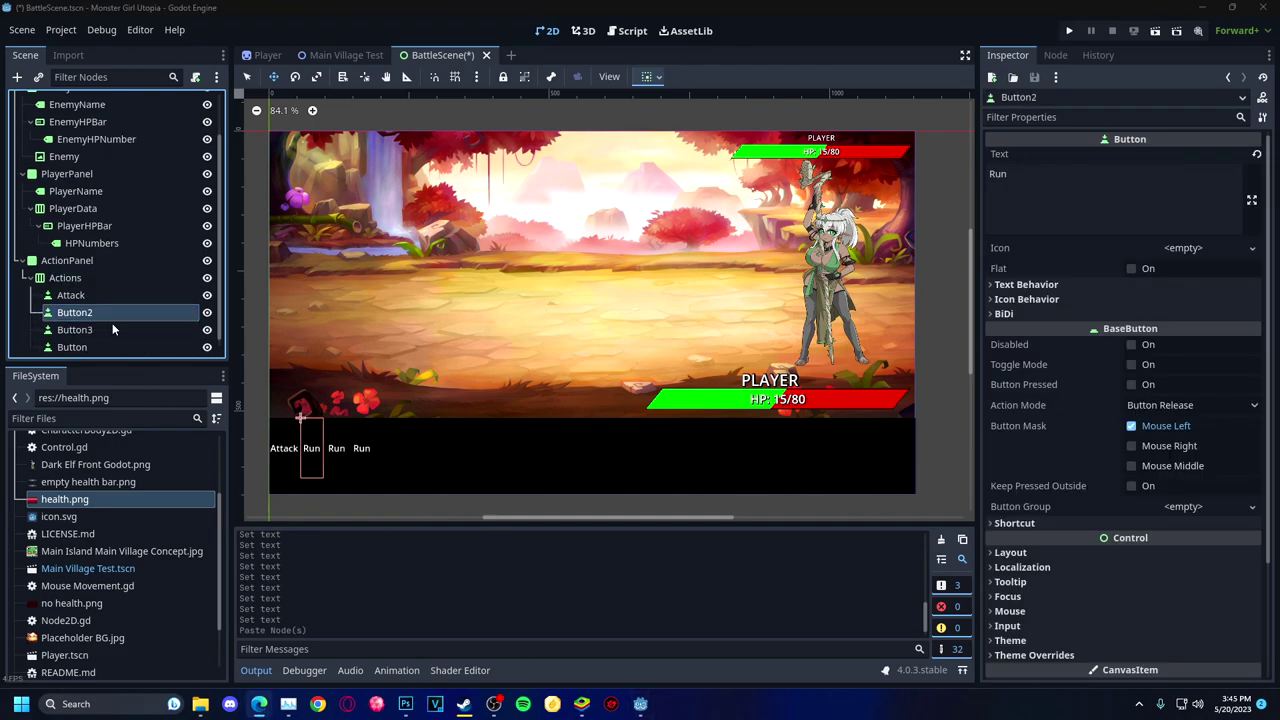
double_click(183, 318)
text(Mosnte)
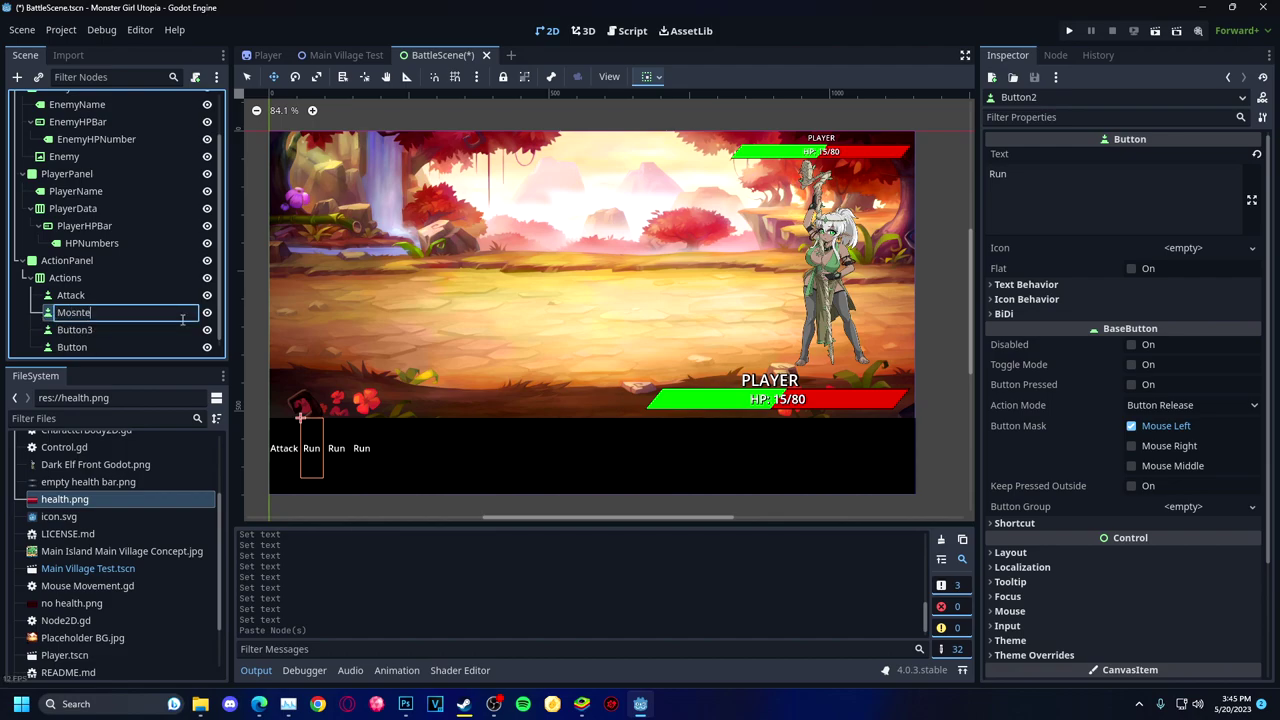
key(BackSpace)
key(BackSpace)
key(BackSpace)
key(BackSpace)
text(nsters)
key(Return)
Name and label the third button Items, and rename the last button Run.
double_click(998, 174)
key(ctrl+v)
double_click(74, 329)
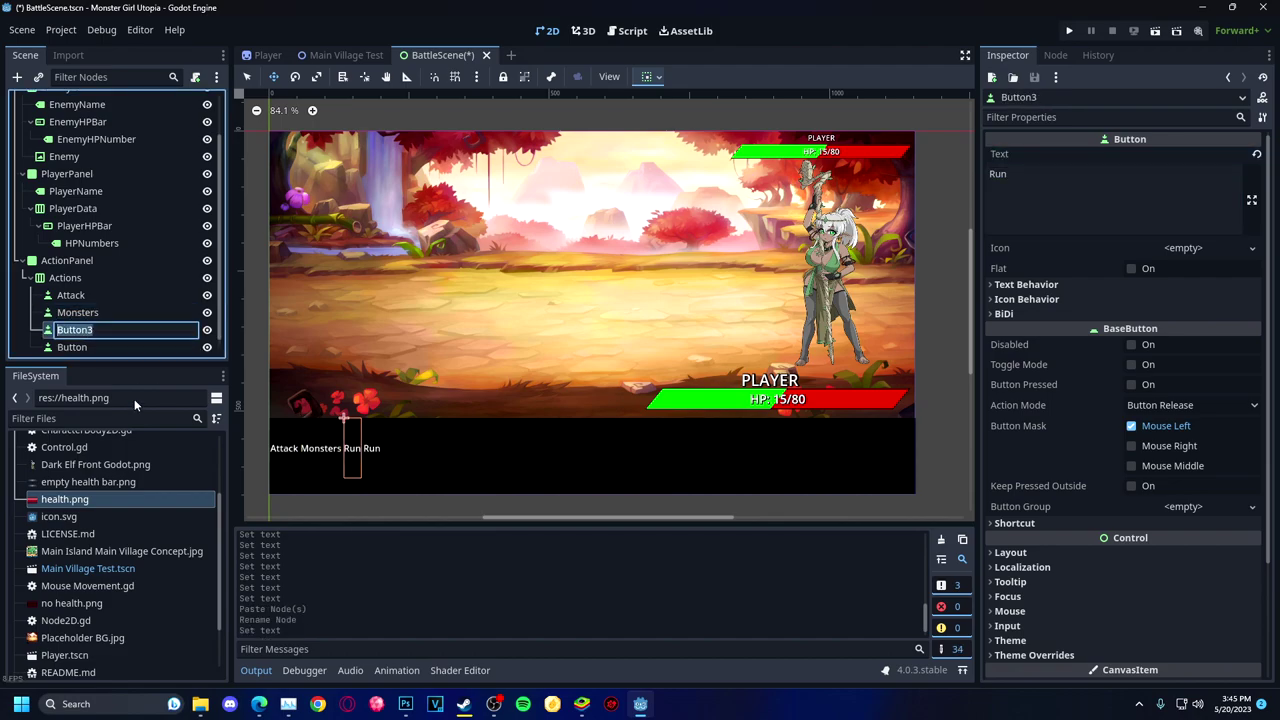
text(Items)
key(Return)
double_click(998, 174)
text(Items)
click(366, 440)
key(F2)
text(Run)
key(Return)
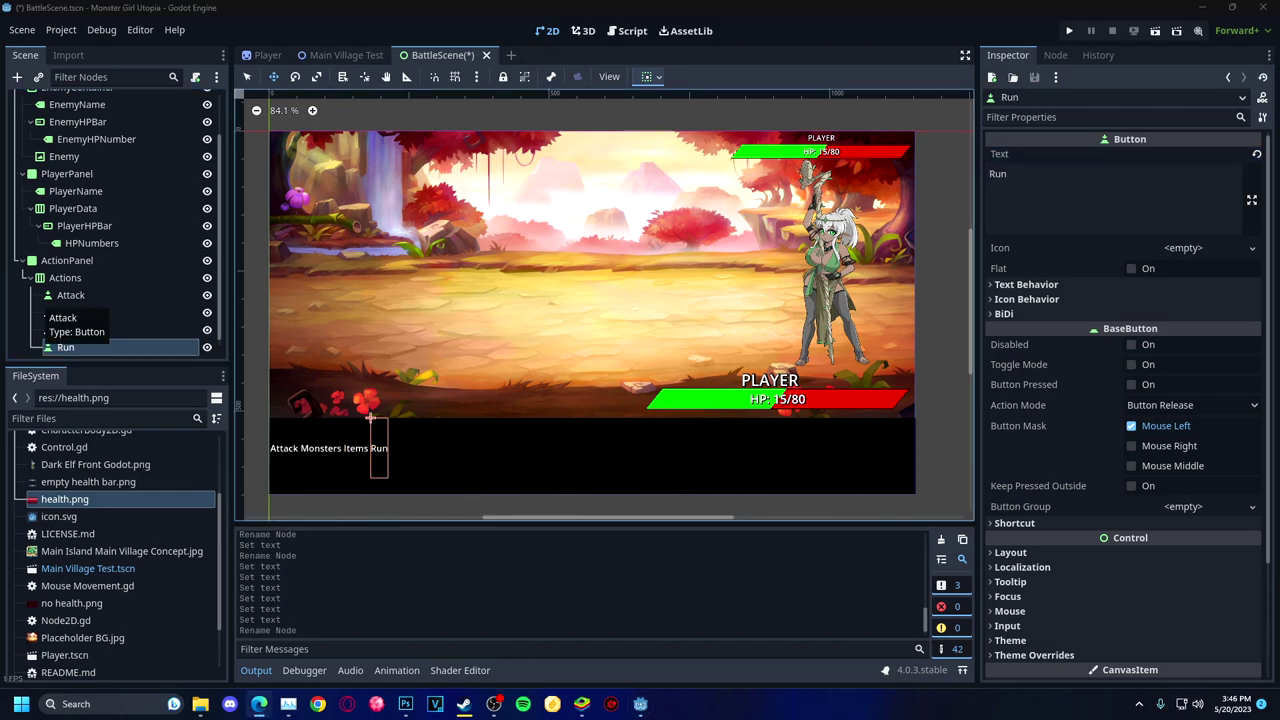
On the Attack button, expand the Normal style's border settings and set its light grey Border Color.
click(70, 295)
scroll(1128, 509, down, 5)
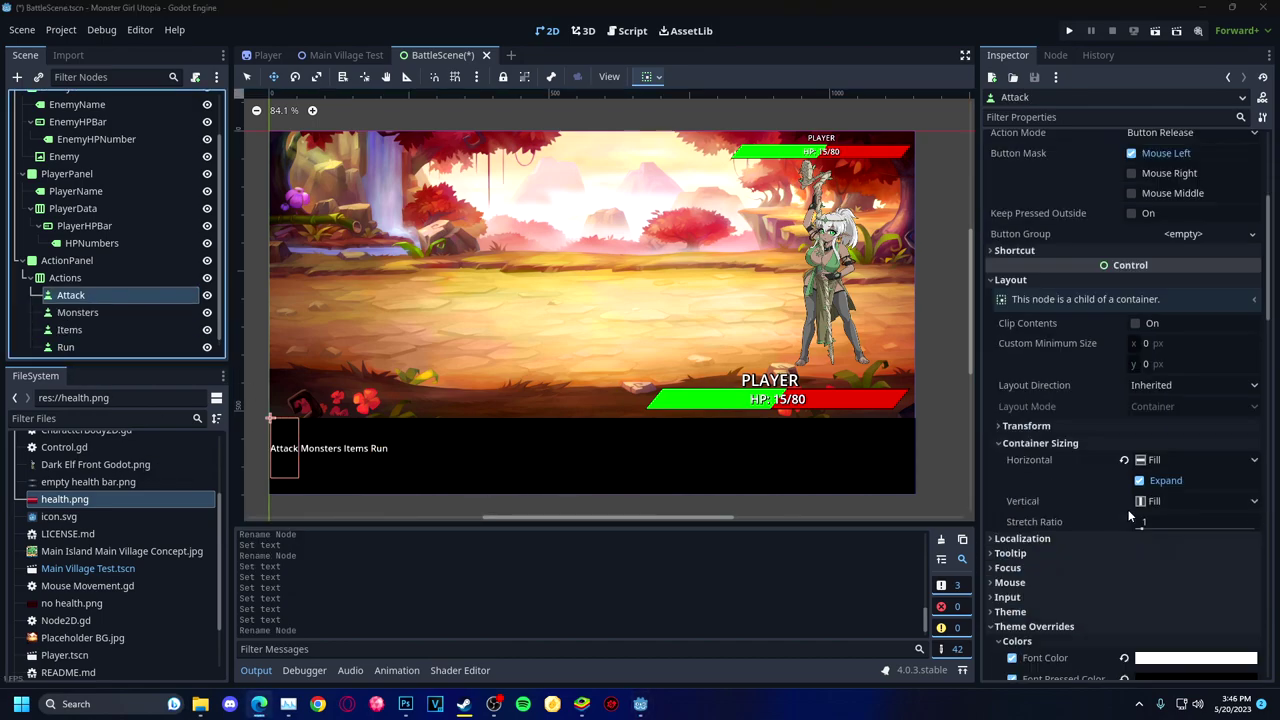
click(1012, 355)
click(1096, 508)
scroll(1068, 485, down, 10)
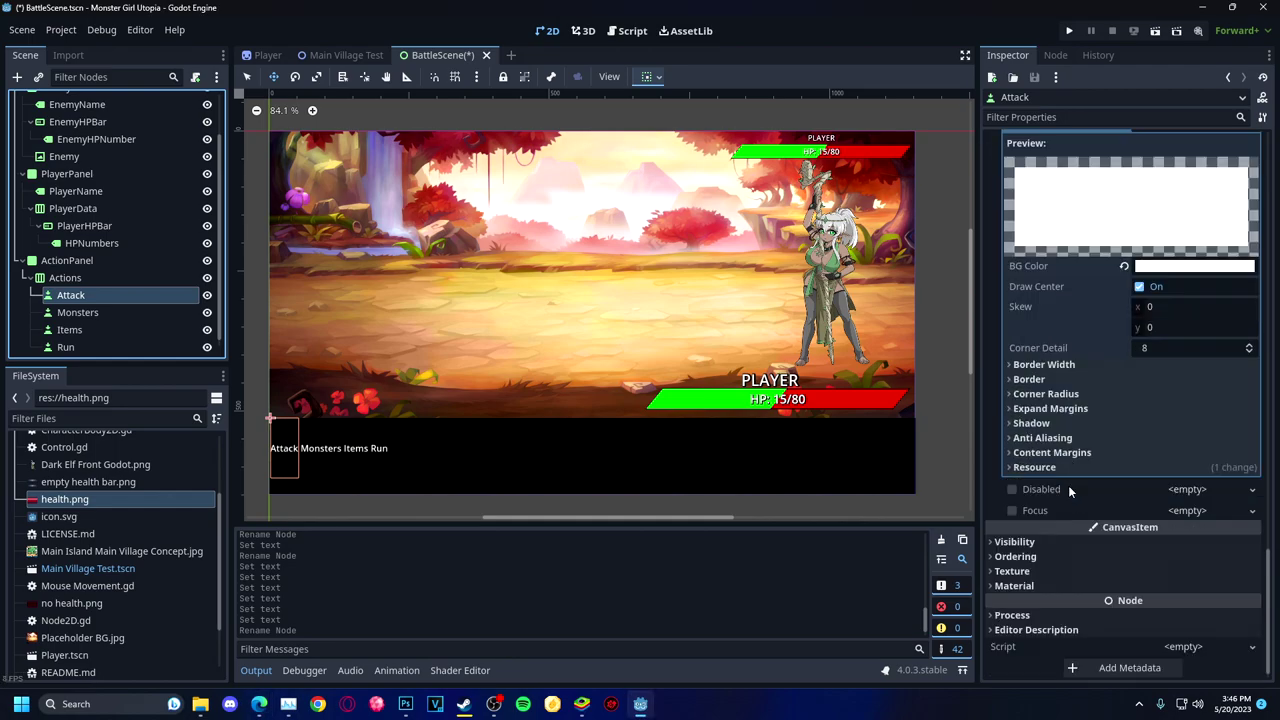
scroll(1032, 507, up, 7)
click(1029, 464)
click(1196, 480)
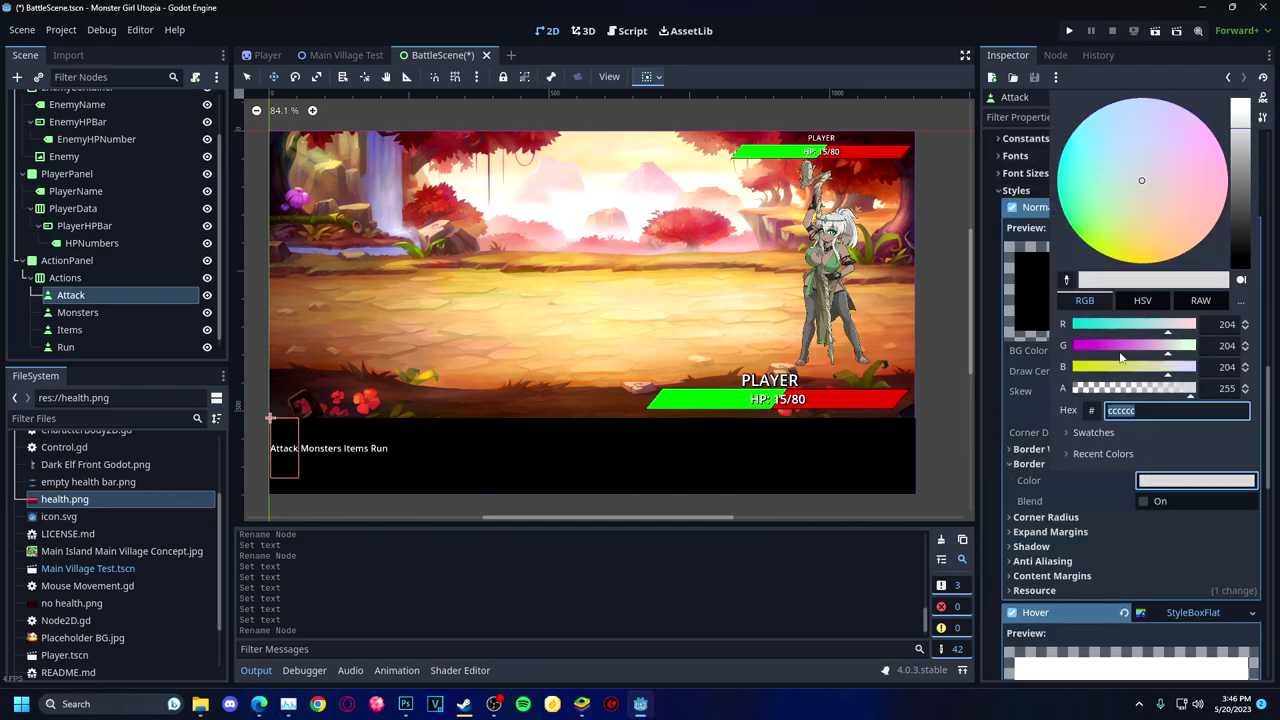
key(Escape)
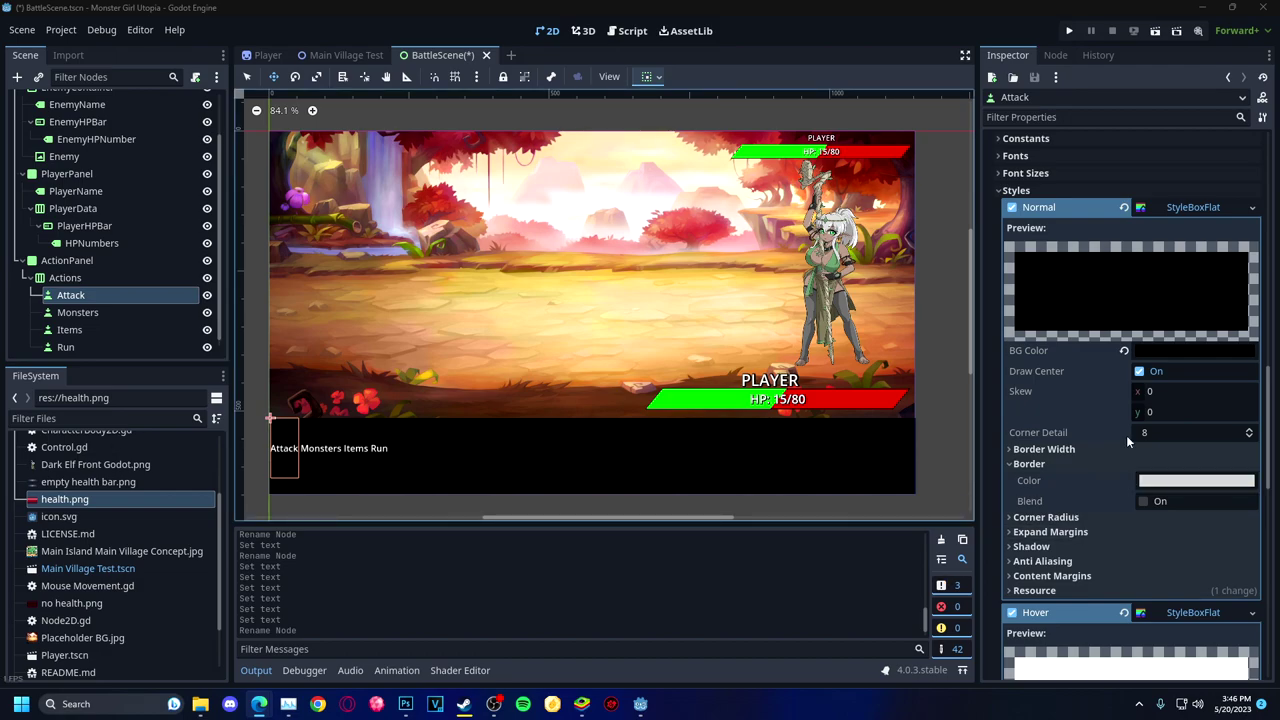
Set the Normal style's border width to 1 px on left, top, right and bottom.
click(1126, 449)
click(1150, 465)
text(1)
key(Tab)
key(Tab)
text(1)
key(Tab)
text(1)
key(Return)
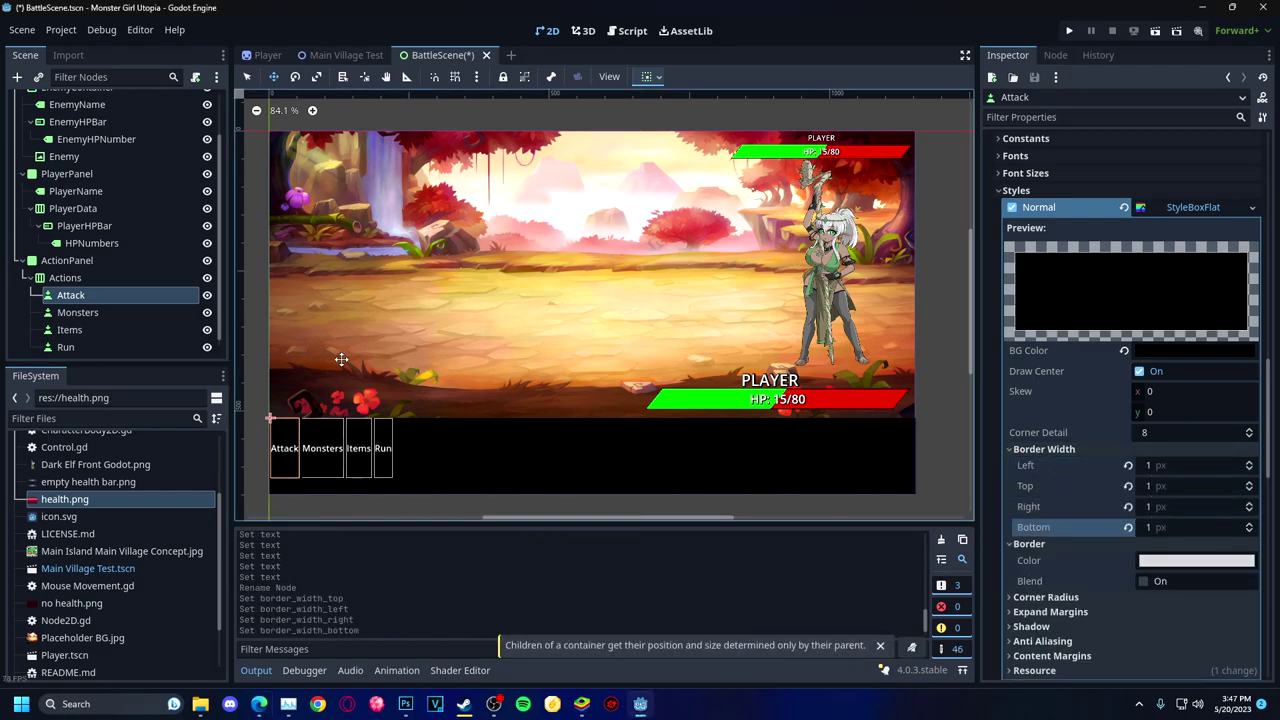
click(300, 410)
Adjust the Actions container's layout and transform, setting its scale to 1.266.
click(1010, 187)
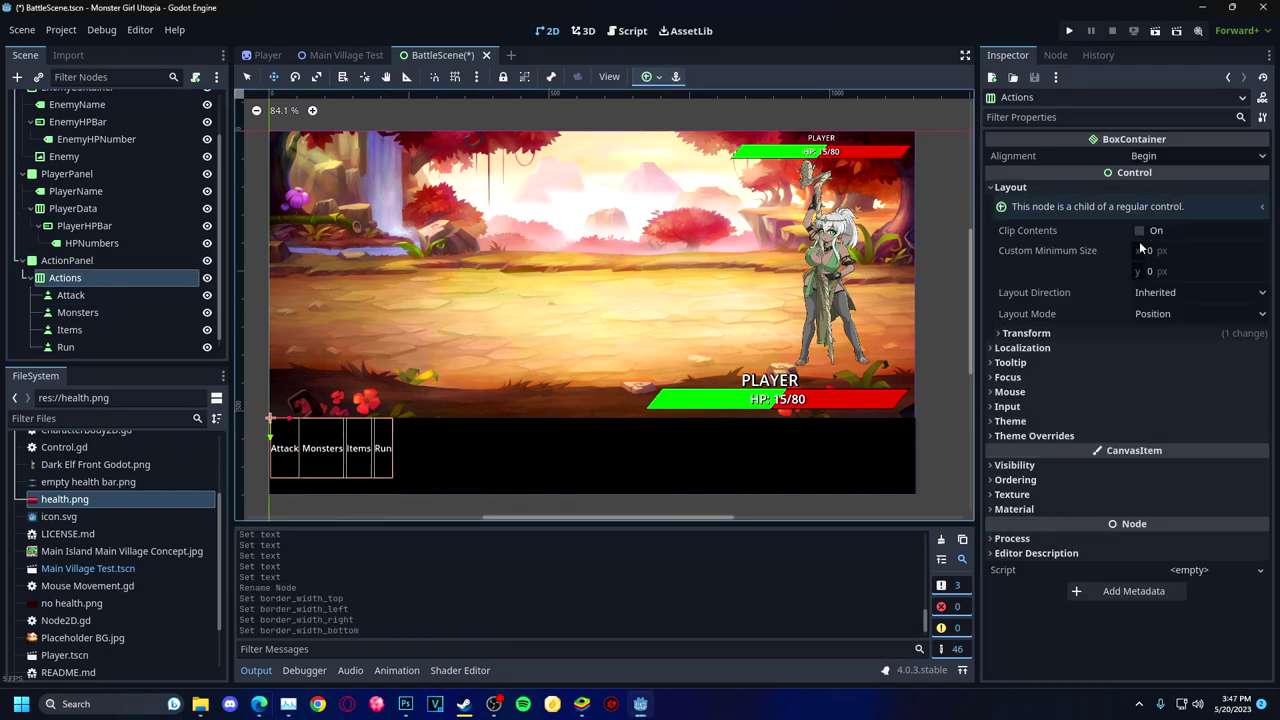
drag(1139, 250, 1145, 250)
click(1026, 333)
mouse_move(1150, 390)
mouse_down()
mouse_move(1165, 390)
mouse_move(1144, 397)
mouse_up()
drag(1150, 493, 1176, 452)
drag(1155, 349, 1158, 349)
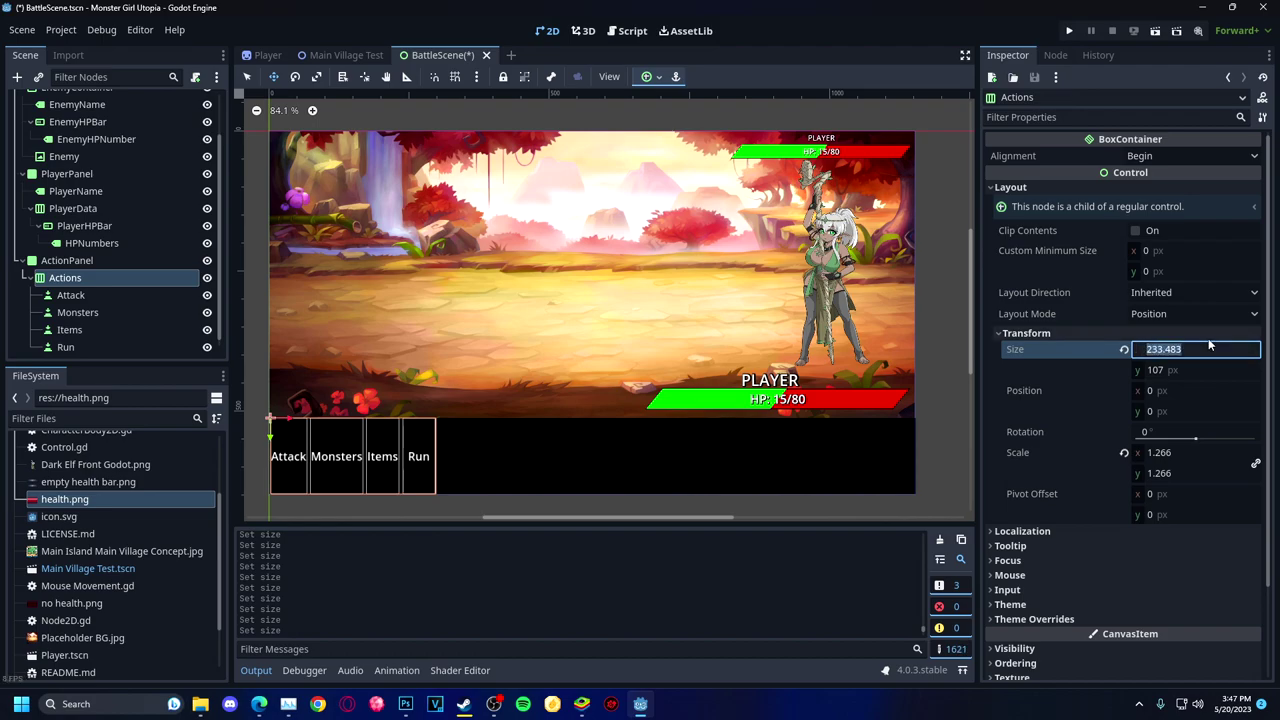
Set the Actions width to 910 px, then test-run the scene.
text(1000)
key(Return)
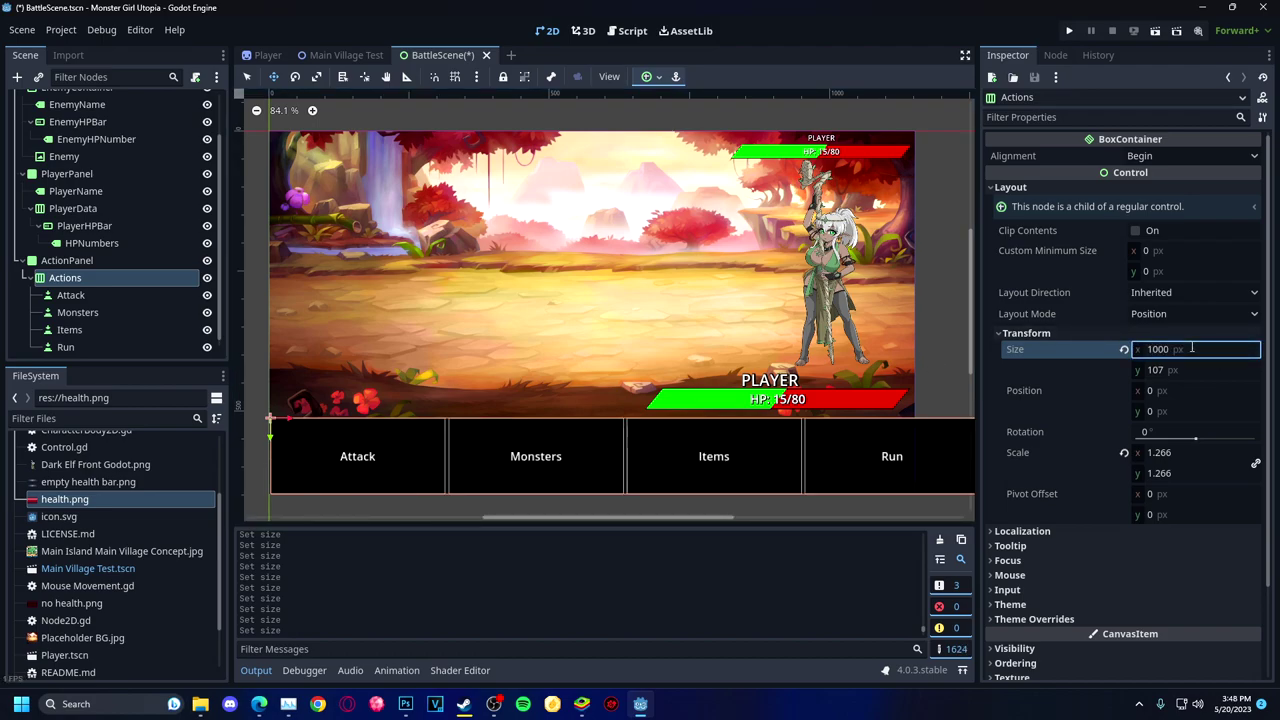
double_click(1191, 348)
text(900)
key(Return)
key(Return)
key(BackSpace)
text(1)
key(Return)
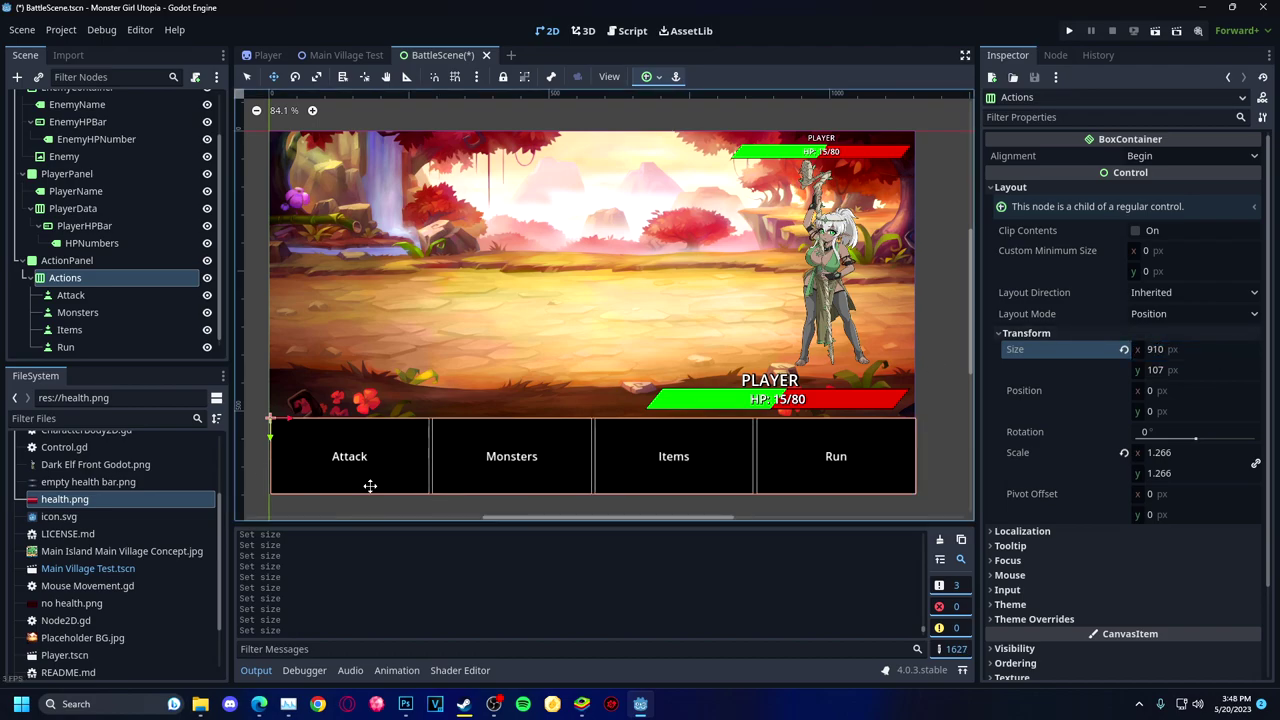
key(F5)
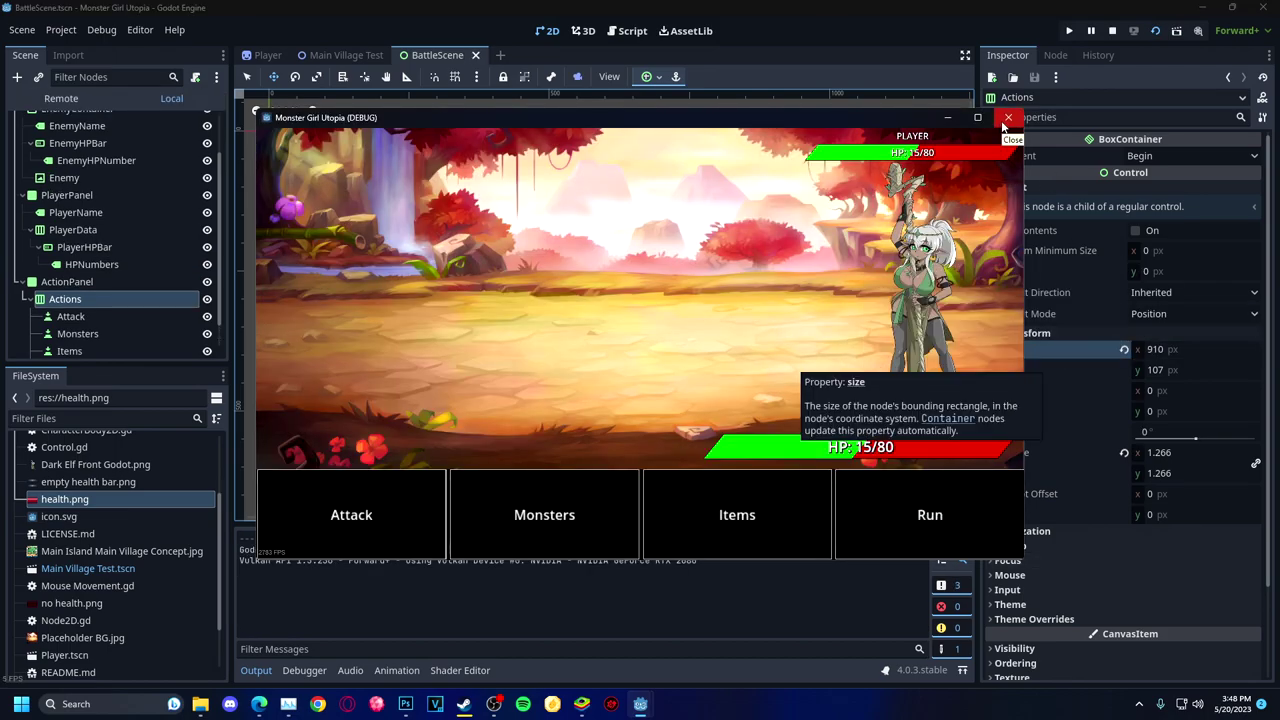
key(F8)
Make the Attack button's normal background colour semi-transparent.
click(85, 317)
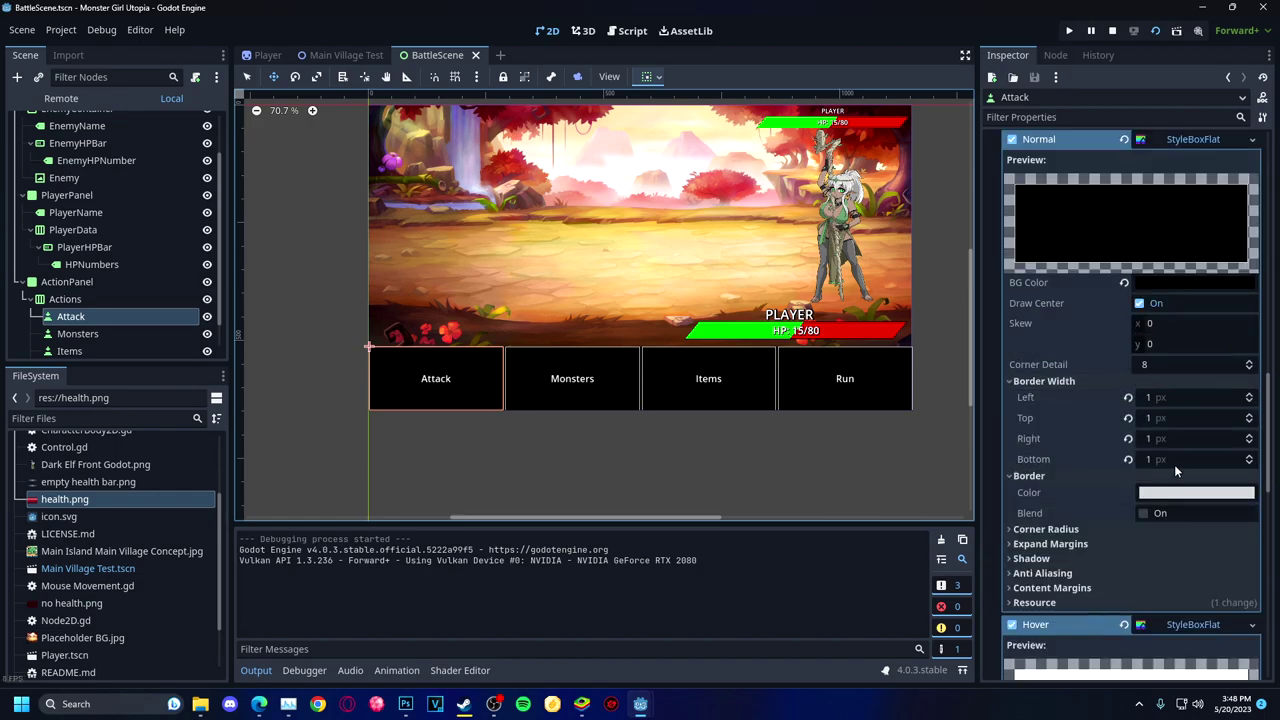
click(1192, 283)
mouse_move(1193, 590)
mouse_down()
mouse_move(1150, 590)
mouse_move(1173, 590)
mouse_up()
scroll(1106, 401, down, 5)
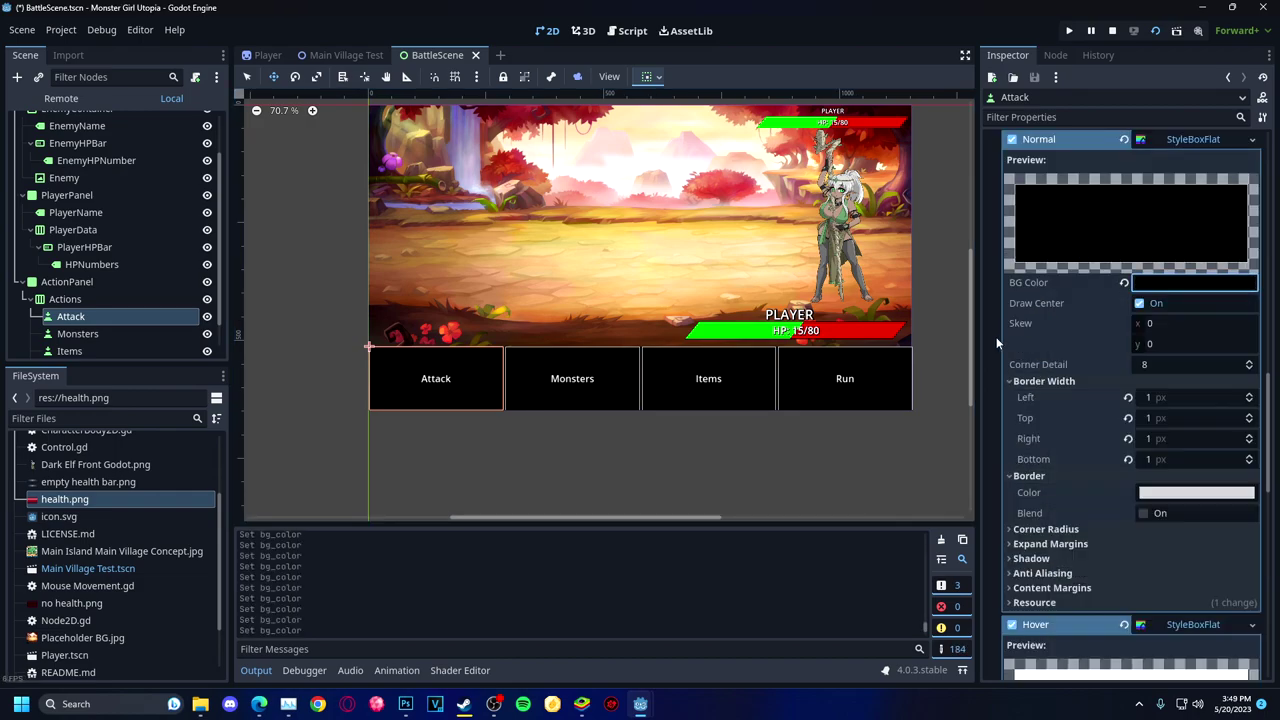
scroll(1168, 498, up, 6)
click(1195, 350)
drag(1193, 298, 1164, 301)
click(1166, 436)
scroll(1166, 436, down, 3)
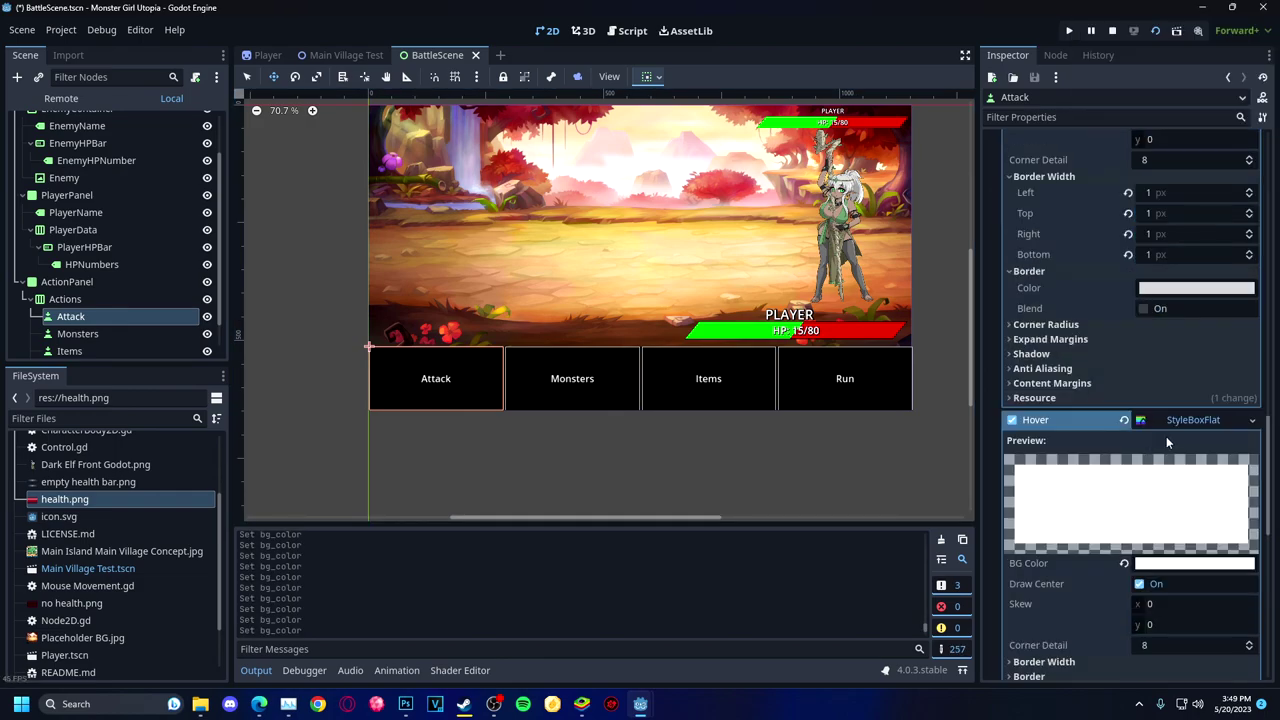
click(1190, 280)
key(Escape)
scroll(1100, 350, up, 10)
Turn off the Attack button's font pressed and hover colour overrides.
click(1011, 294)
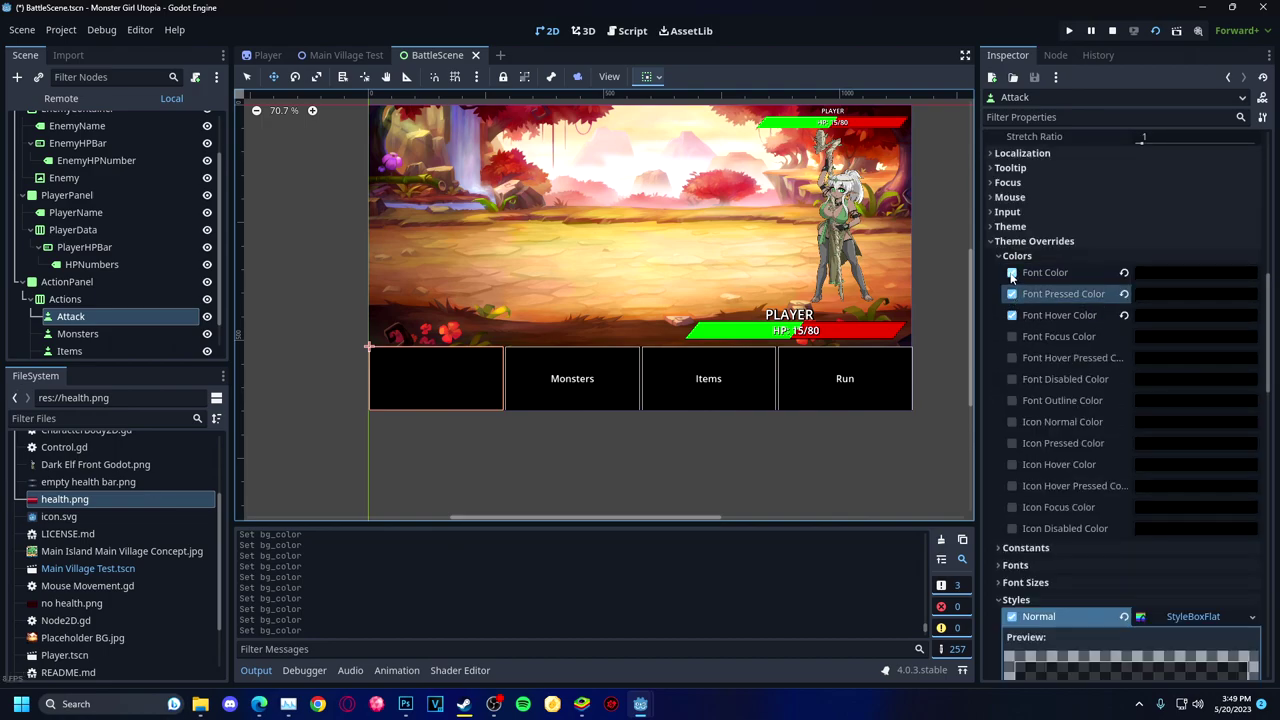
click(1195, 272)
click(1011, 315)
scroll(1089, 350, up, 5)
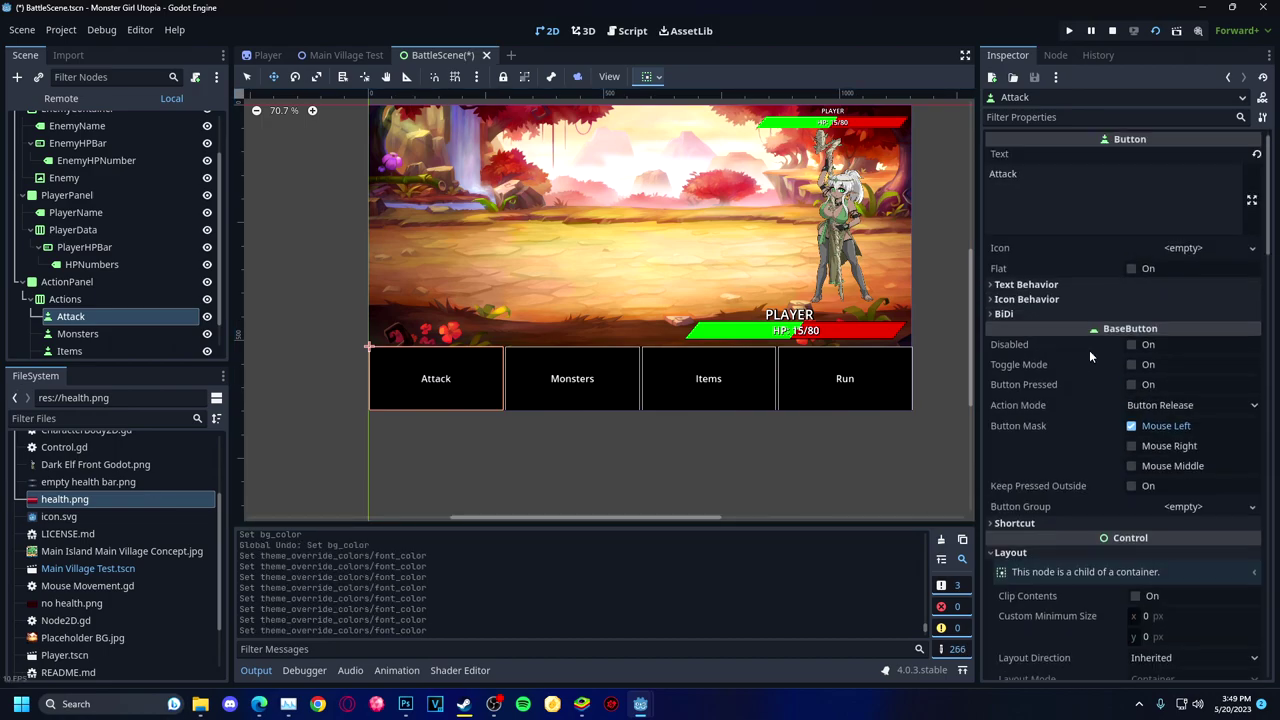
scroll(1090, 365, down, 8)
scroll(1090, 365, up, 2)
Review the theme overrides of the Actions container and the Attack button.
click(113, 300)
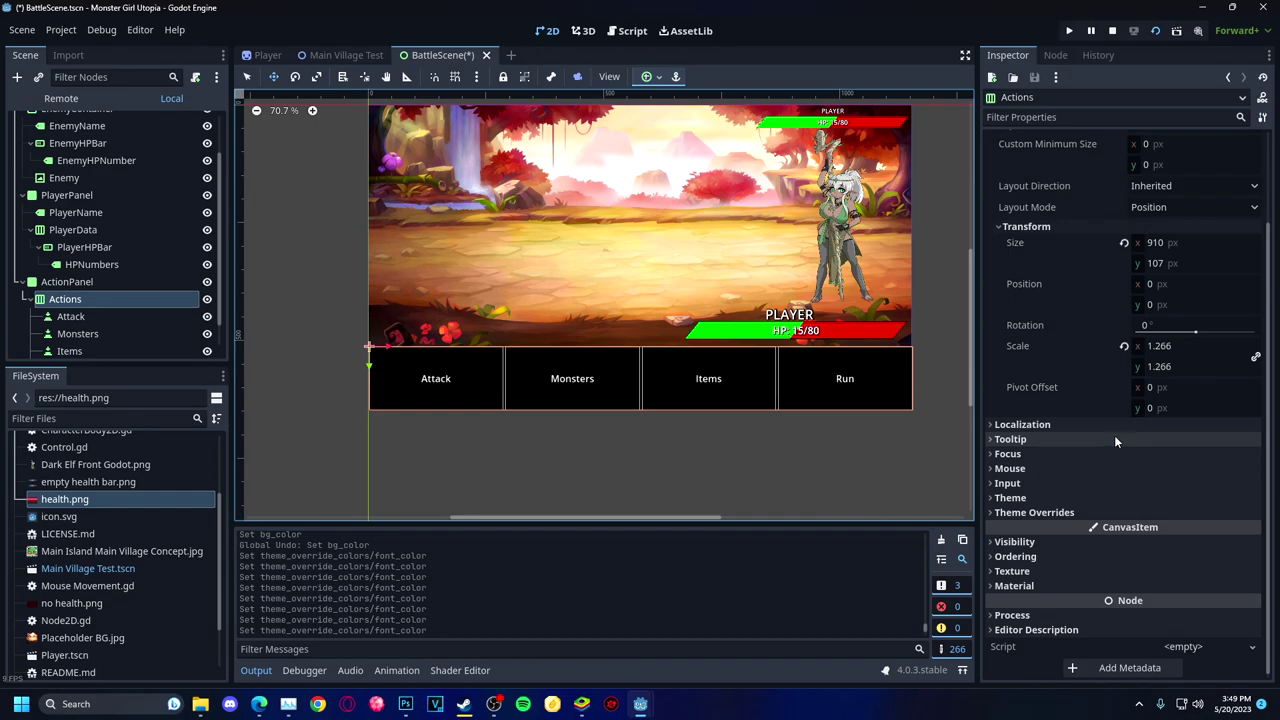
click(1110, 512)
click(1034, 512)
click(70, 316)
scroll(1100, 360, up, 15)
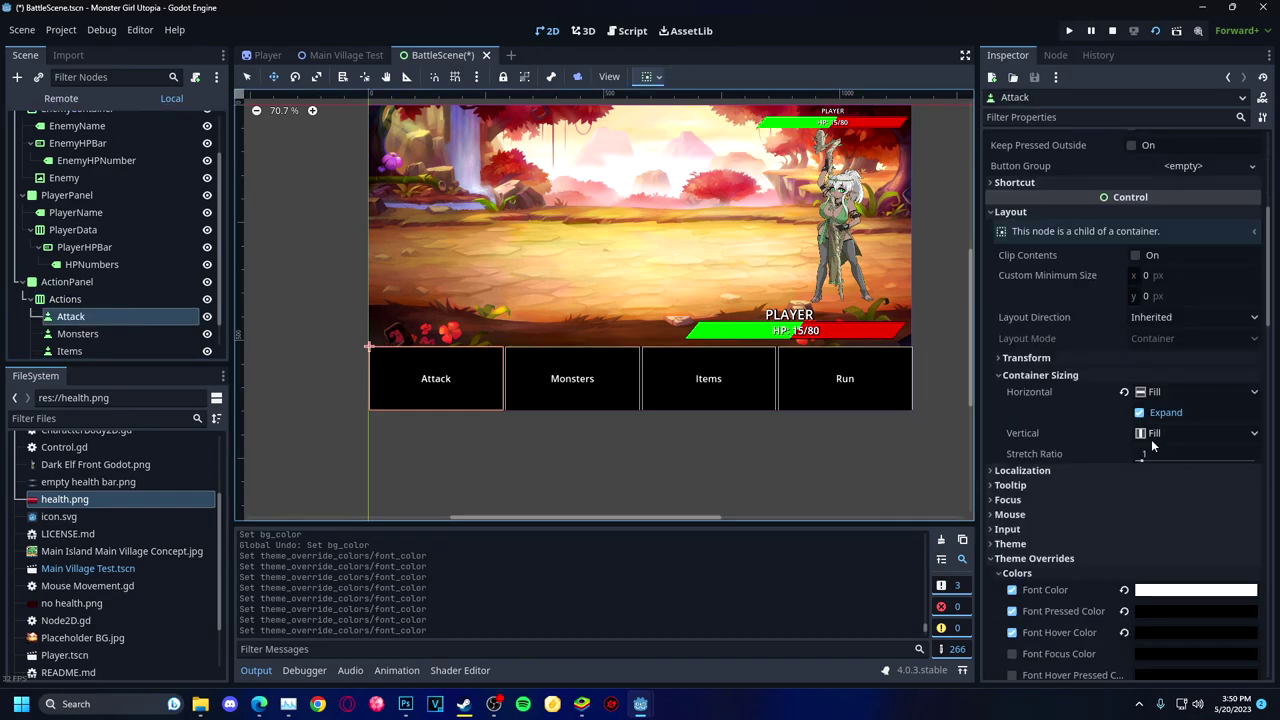
scroll(1070, 366, down, 6)
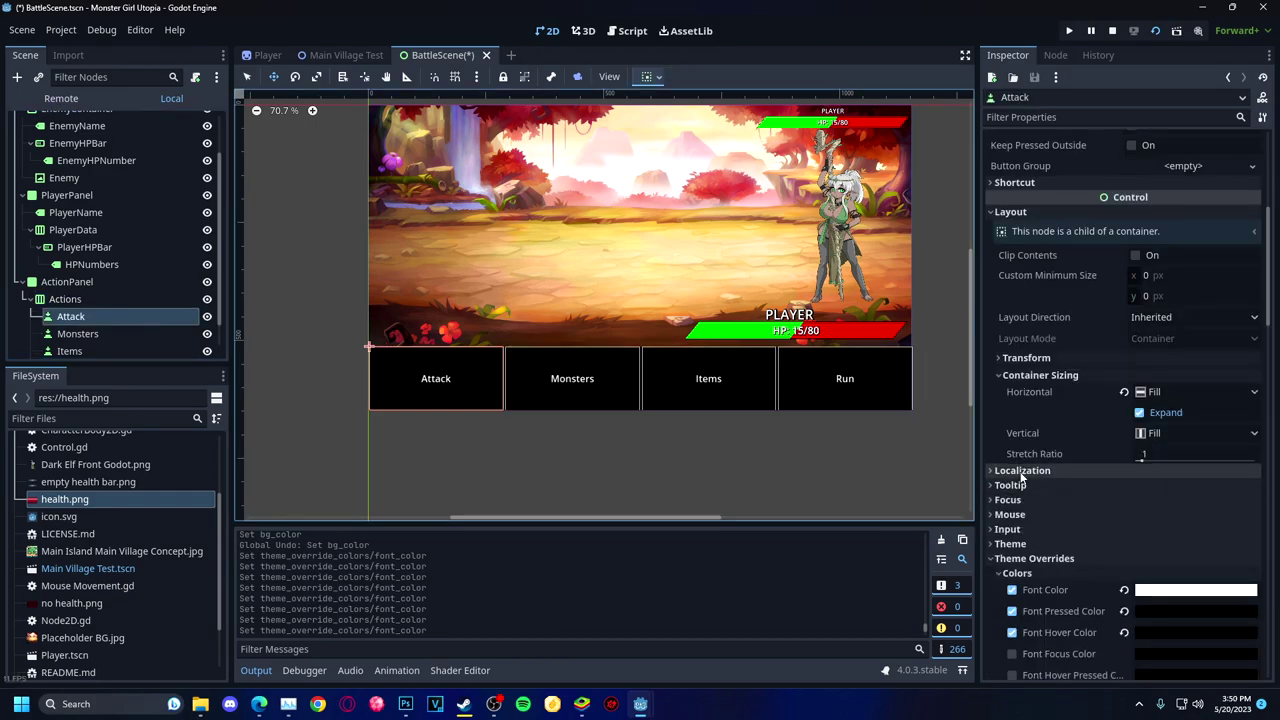
scroll(1165, 316, up, 6)
scroll(1103, 354, down, 12)
scroll(1103, 354, down, 5)
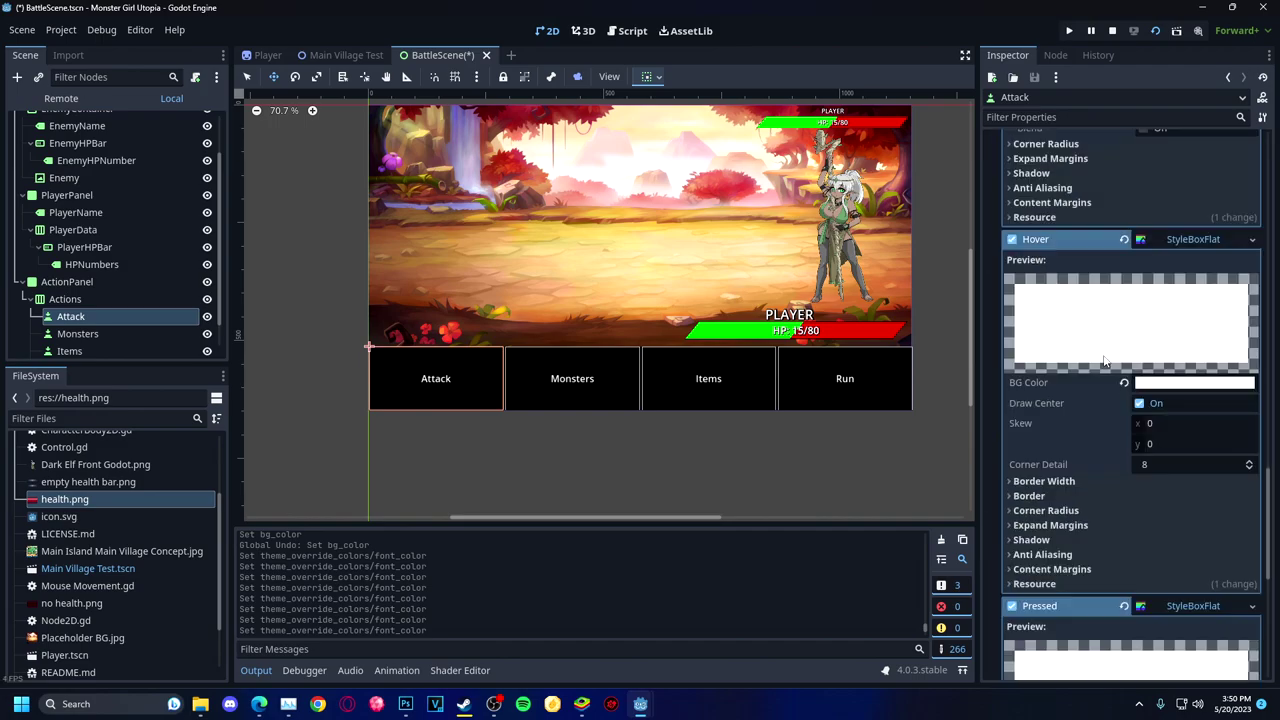
scroll(1103, 354, up, 10)
scroll(1150, 400, down, 4)
scroll(1174, 470, down, 3)
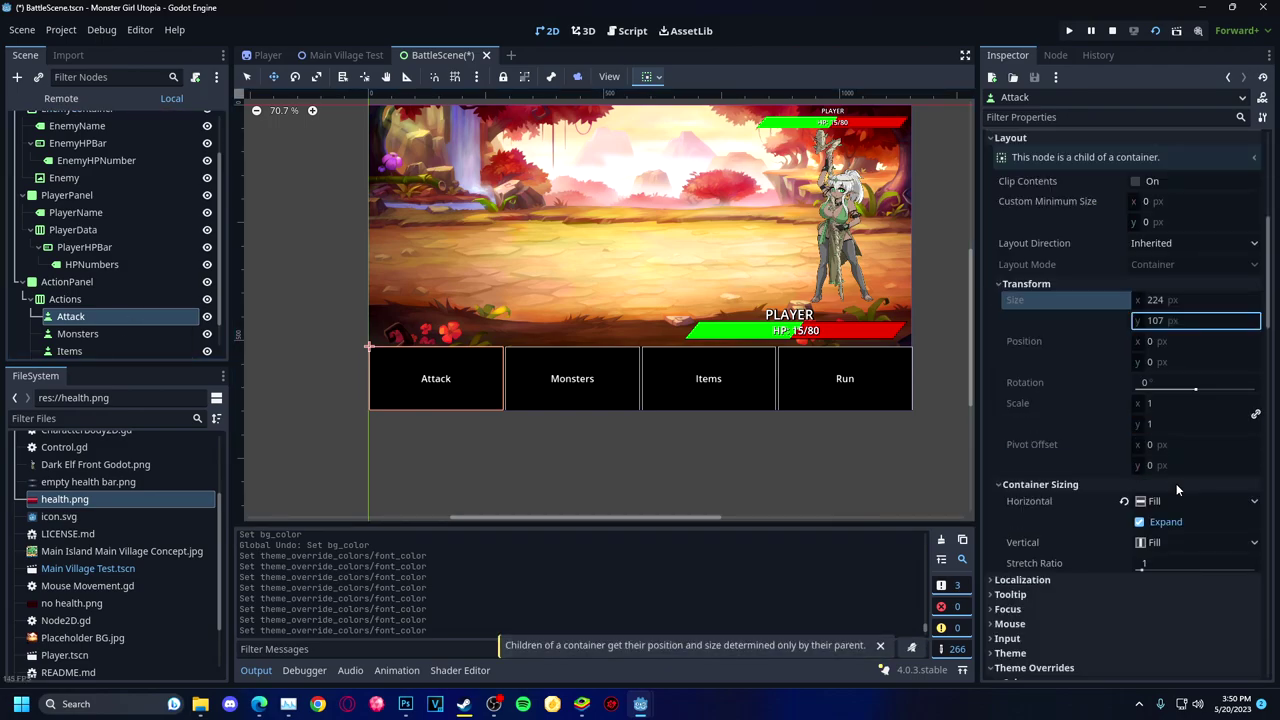
scroll(1058, 529, up, 8)
Undo the recent Attack button edits.
key(ctrl+z)
key(ctrl+z)
key(ctrl+z)
key(ctrl+z)
key(ctrl+z)
key(ctrl+z)
key(ctrl+z)
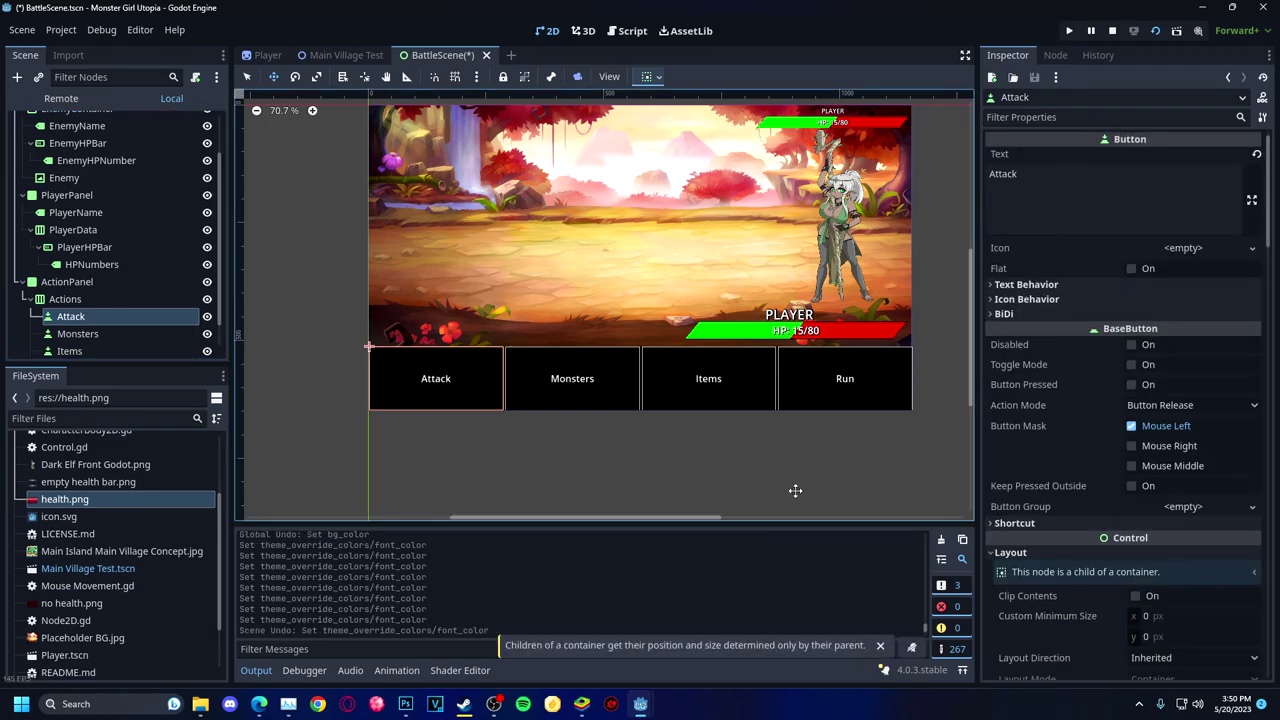
key(ctrl+shift+z)
key(ctrl+z)
Undo the size and background colour changes so the Attack label is visible again.
key(ctrl+z)
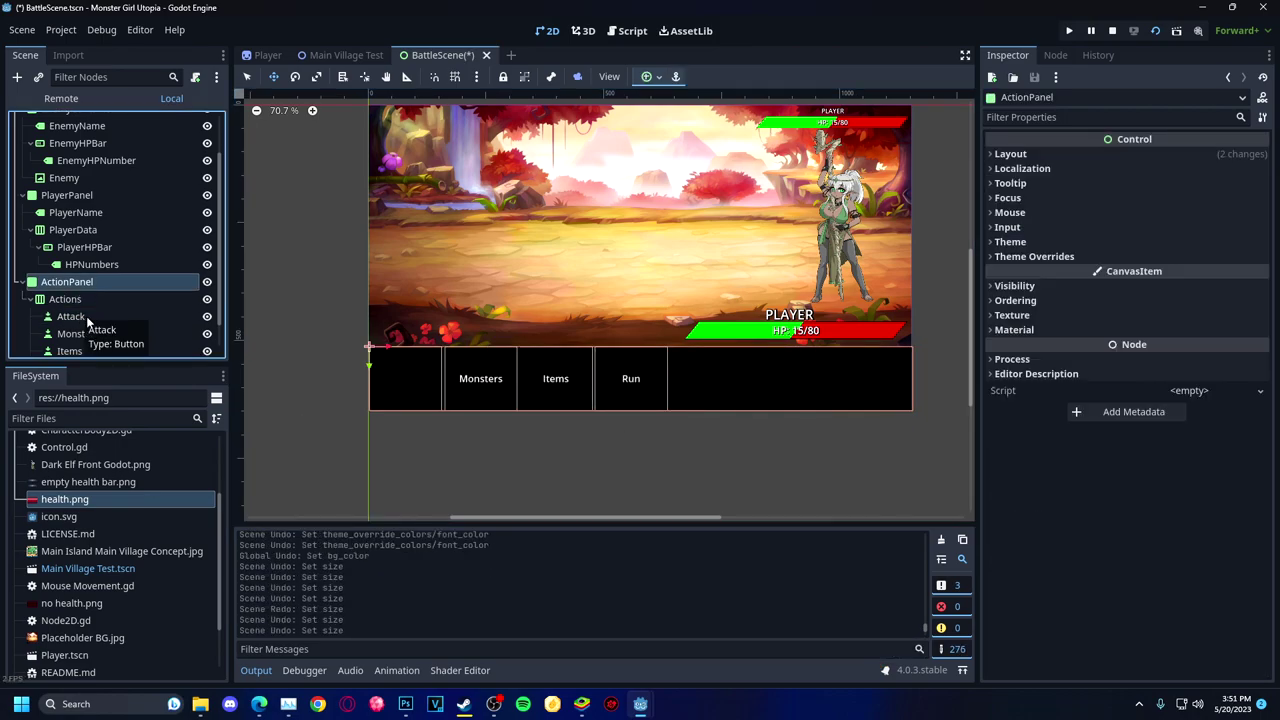
key(ctrl+z)
key(ctrl+shift+z)
key(ctrl+z)
key(ctrl+z)
key(ctrl+z)
key(ctrl+z)
key(ctrl+z)
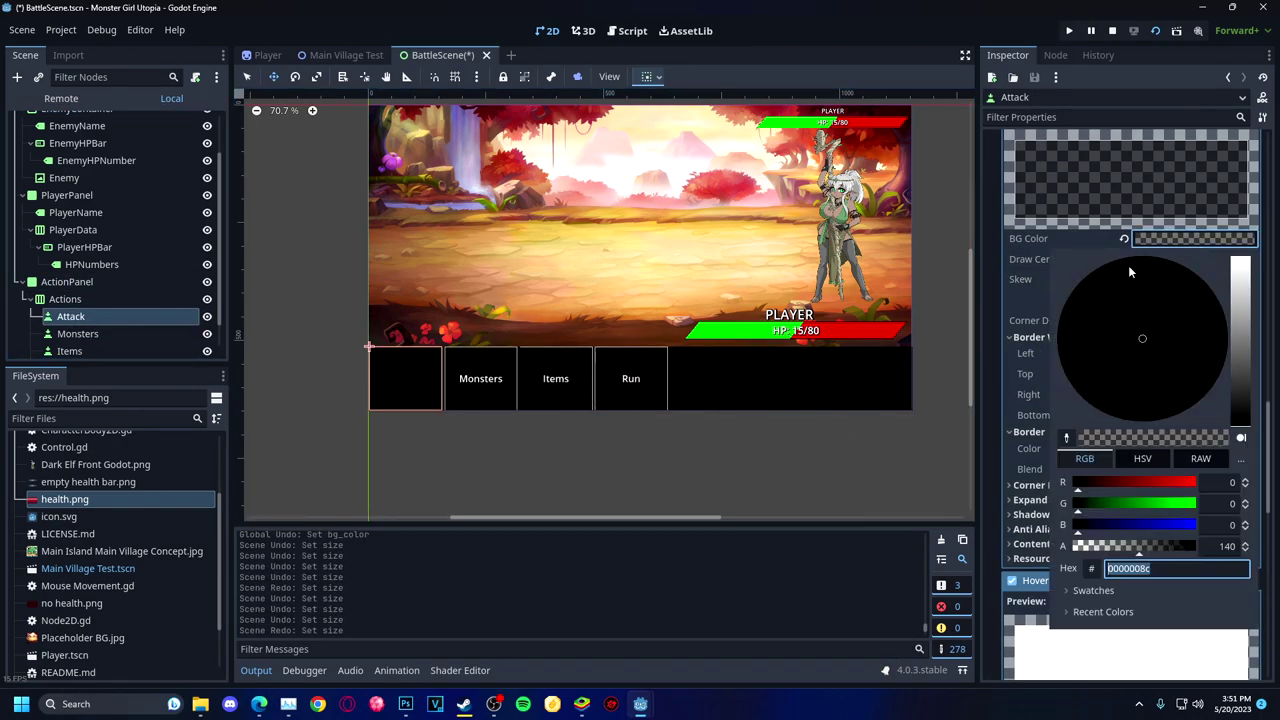
click(1163, 228)
key(ctrl+z)
key(ctrl+z)
key(ctrl+z)
key(ctrl+z)
key(ctrl+z)
key(ctrl+z)
key(ctrl+z)
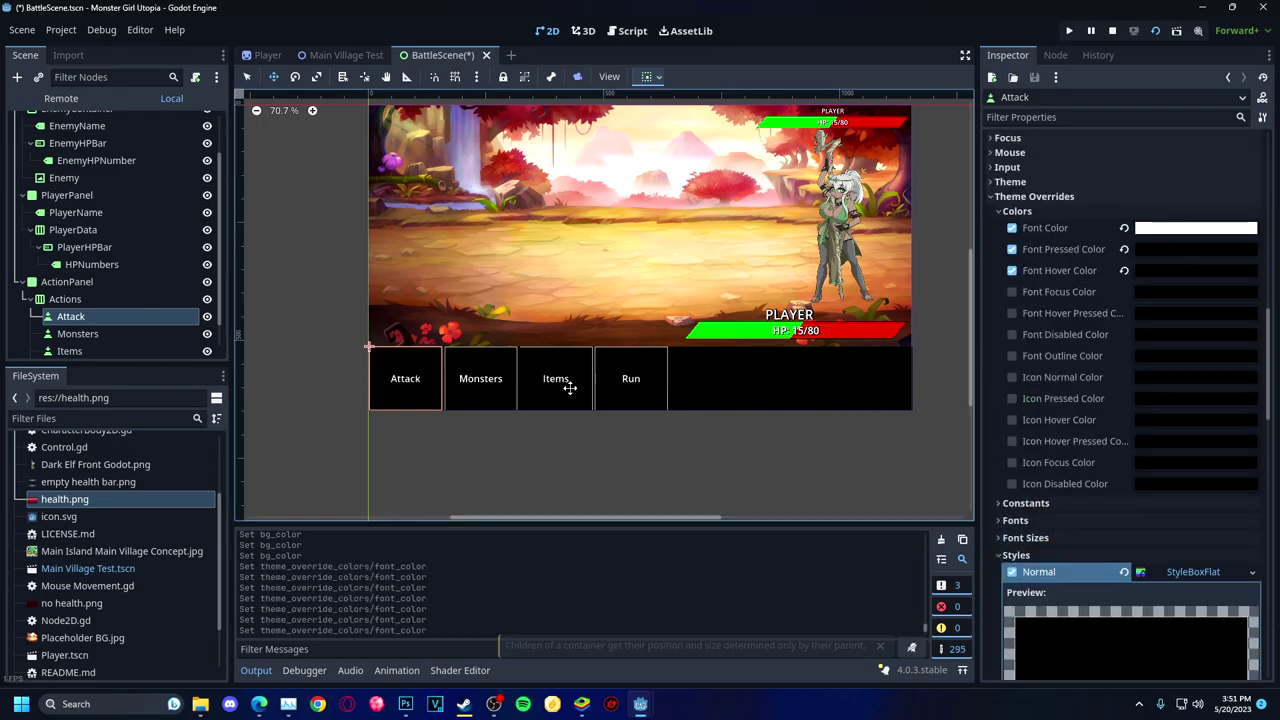
key(ctrl+z)
key(ctrl+z)
key(ctrl+z)
key(ctrl+z)
key(ctrl+z)
key(ctrl+z)
key(ctrl+z)
key(ctrl+z)
key(ctrl+z)
key(ctrl+z)
key(ctrl+z)
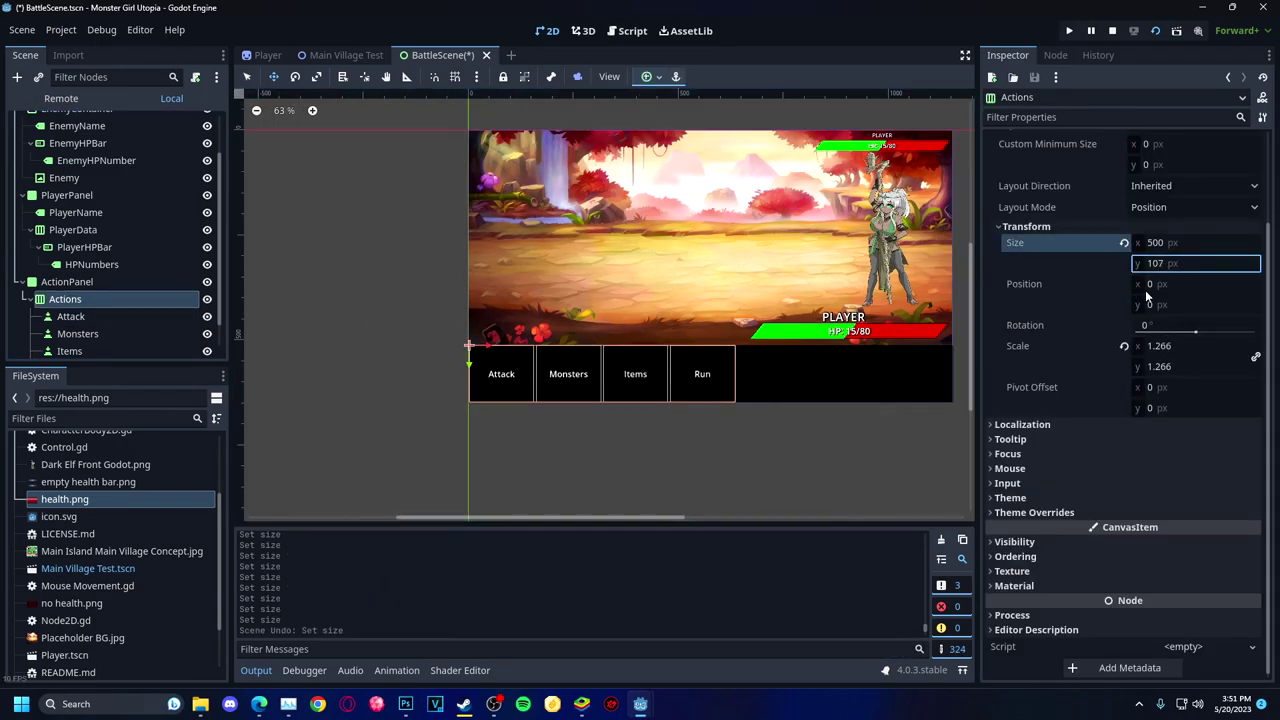
Set the Actions row to 500 px wide and slide it right to about x 520.
click(1150, 284)
text(500)
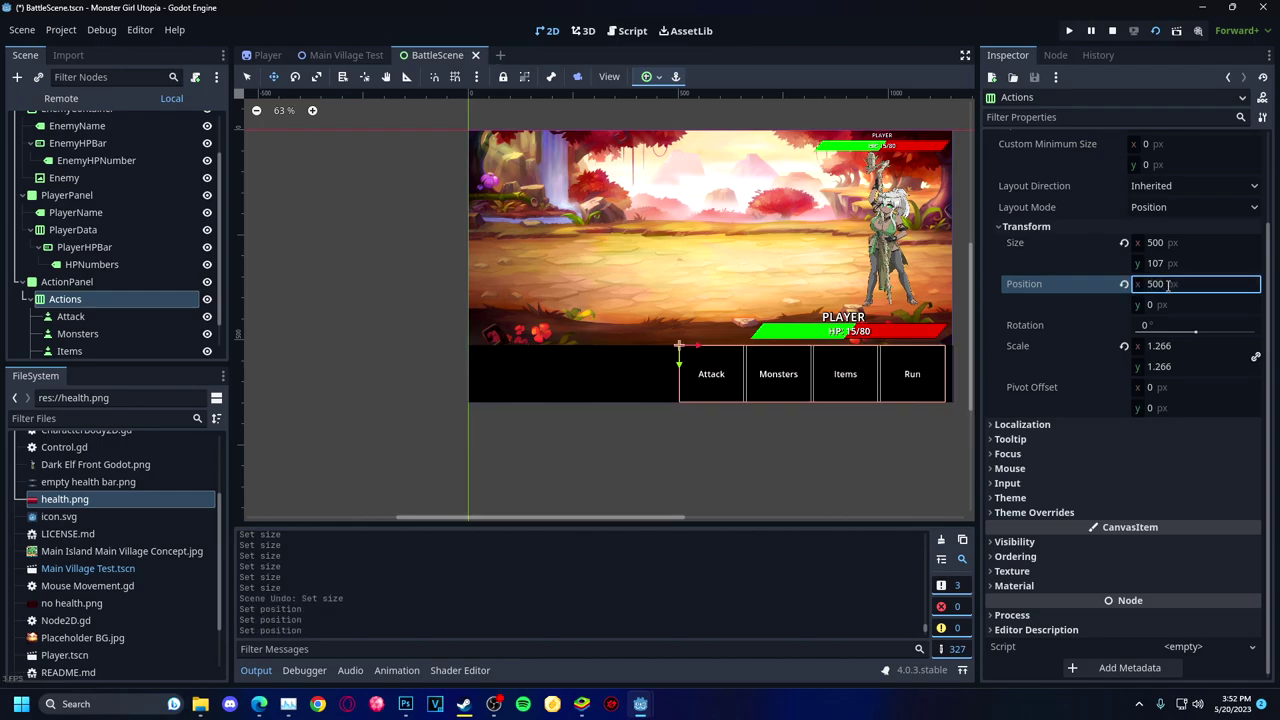
drag(1150, 284, 498, 427)
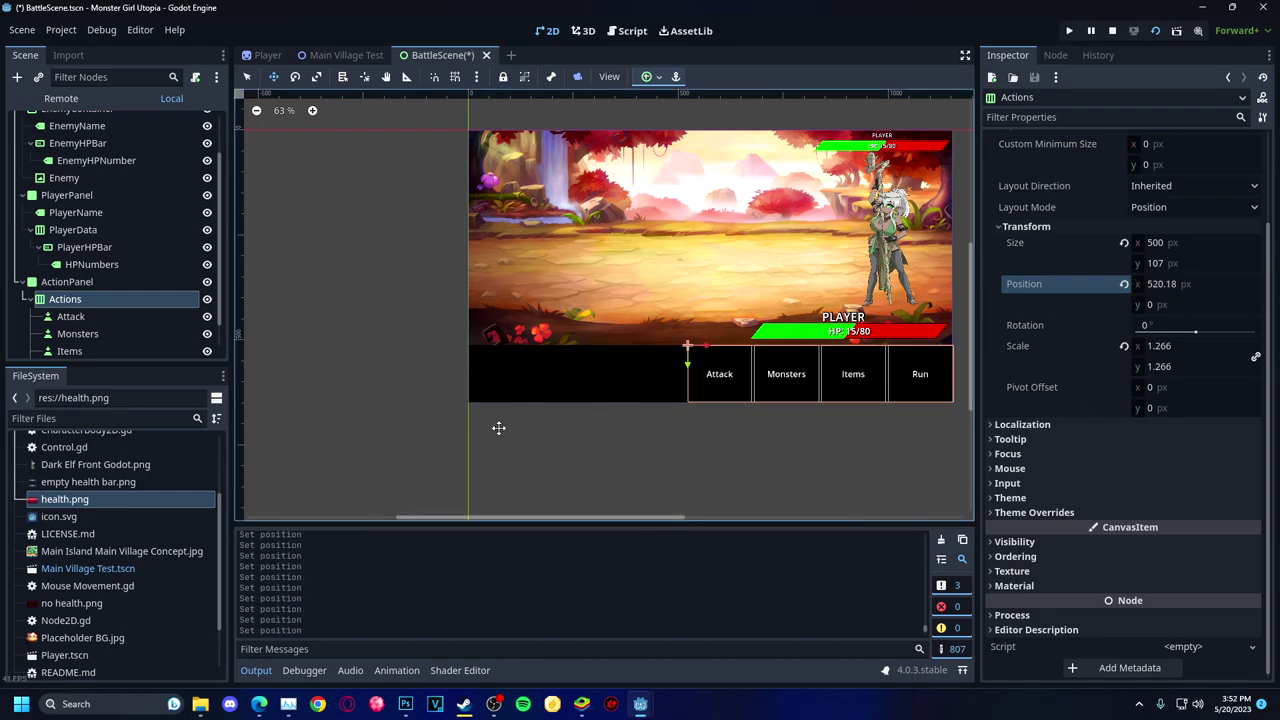
click(648, 398)
Make the ActionPanel's flat style background nearly transparent and preview the scene.
click(1034, 256)
click(1204, 288)
click(1195, 431)
drag(1200, 330, 1018, 387)
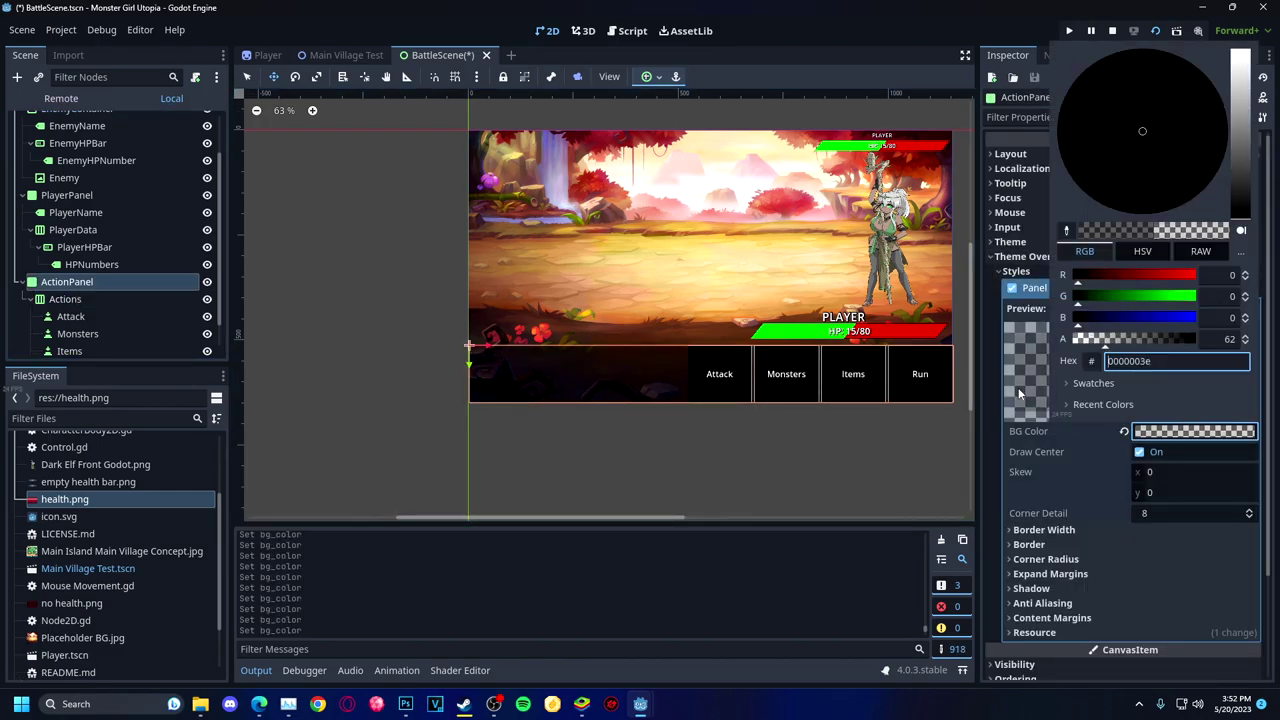
click(343, 328)
key(F5)
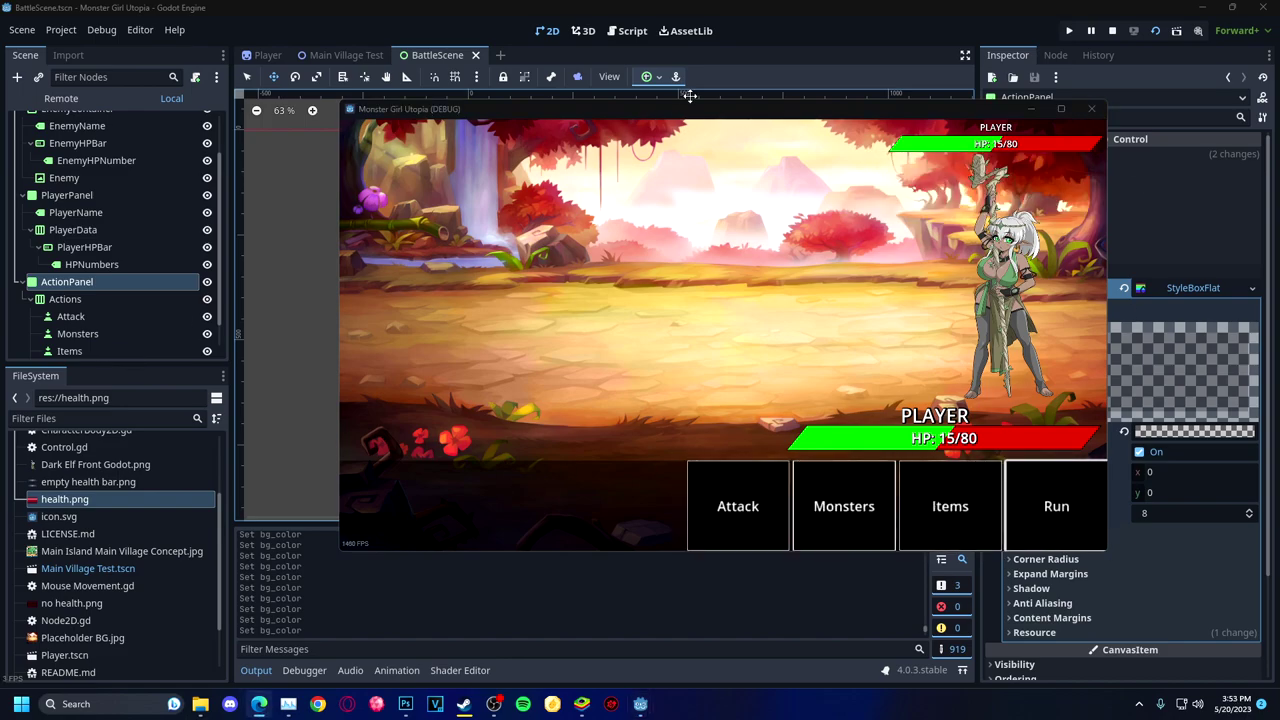
key(F8)
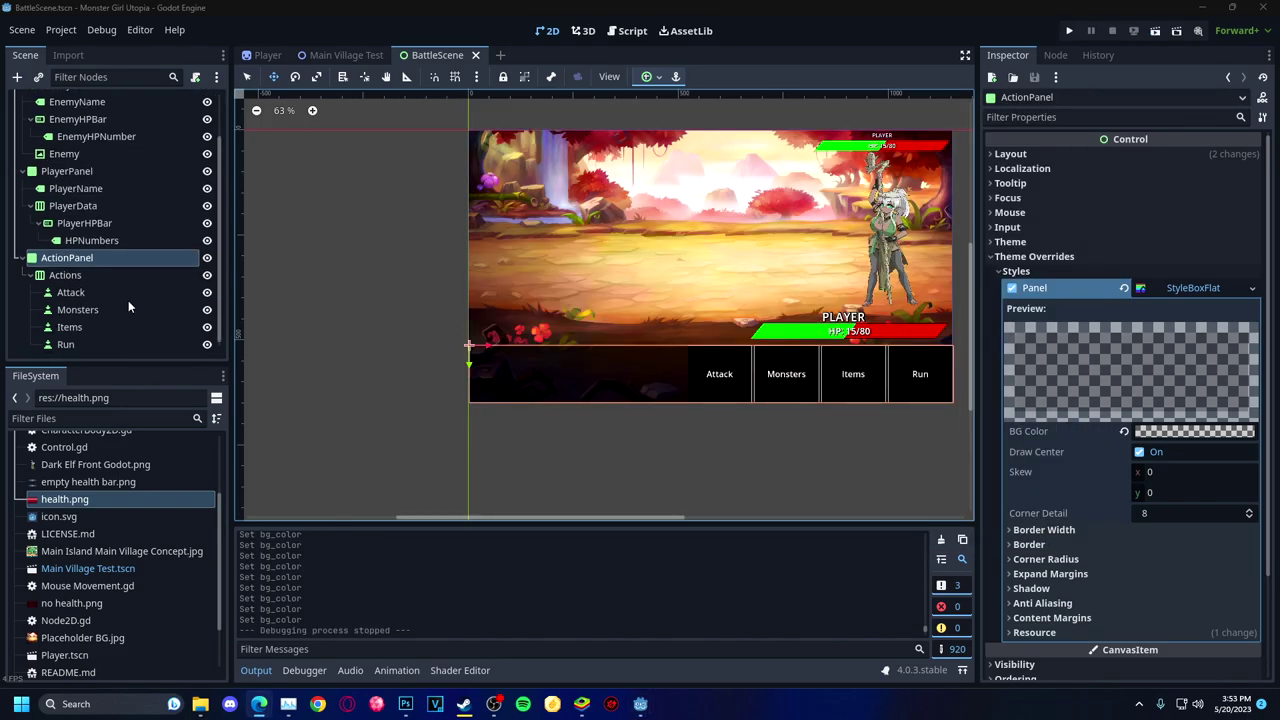
Raise the Actions button Separation from 4 to 6, save, and run the game.
click(66, 275)
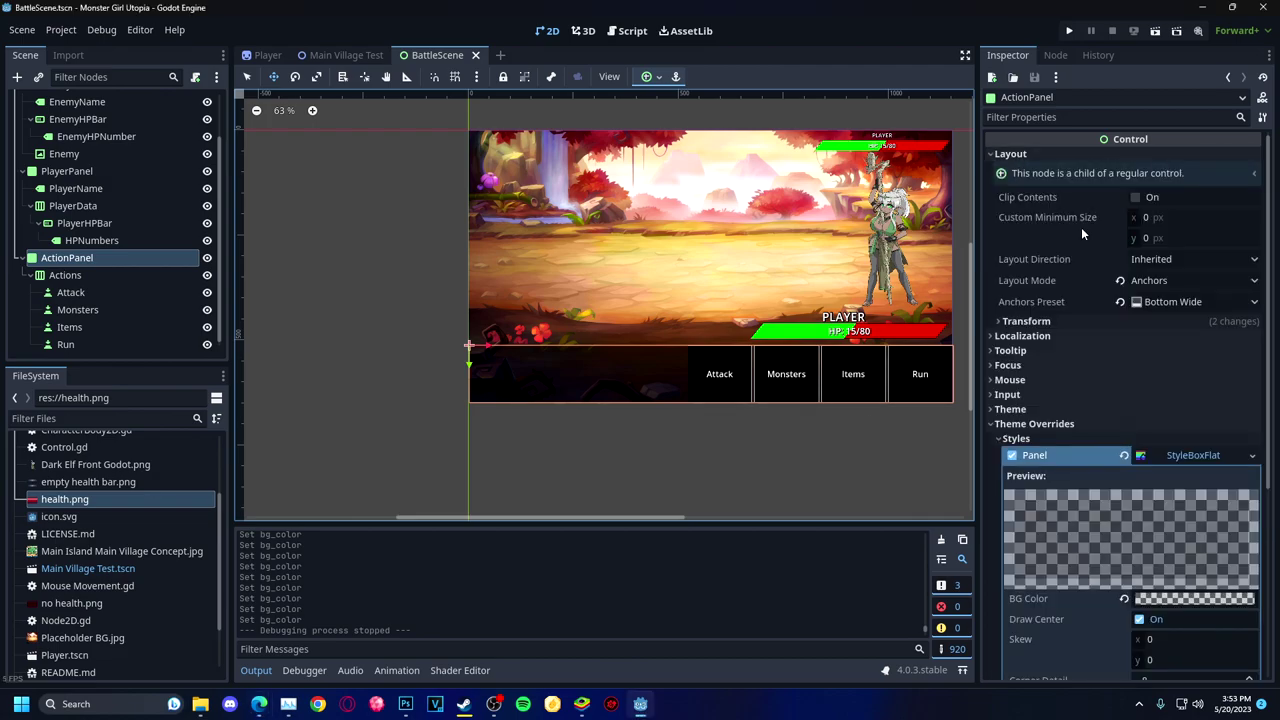
click(1050, 512)
mouse_move(1188, 543)
mouse_down()
mouse_move(1200, 543)
mouse_move(1188, 542)
mouse_up()
key(F6)
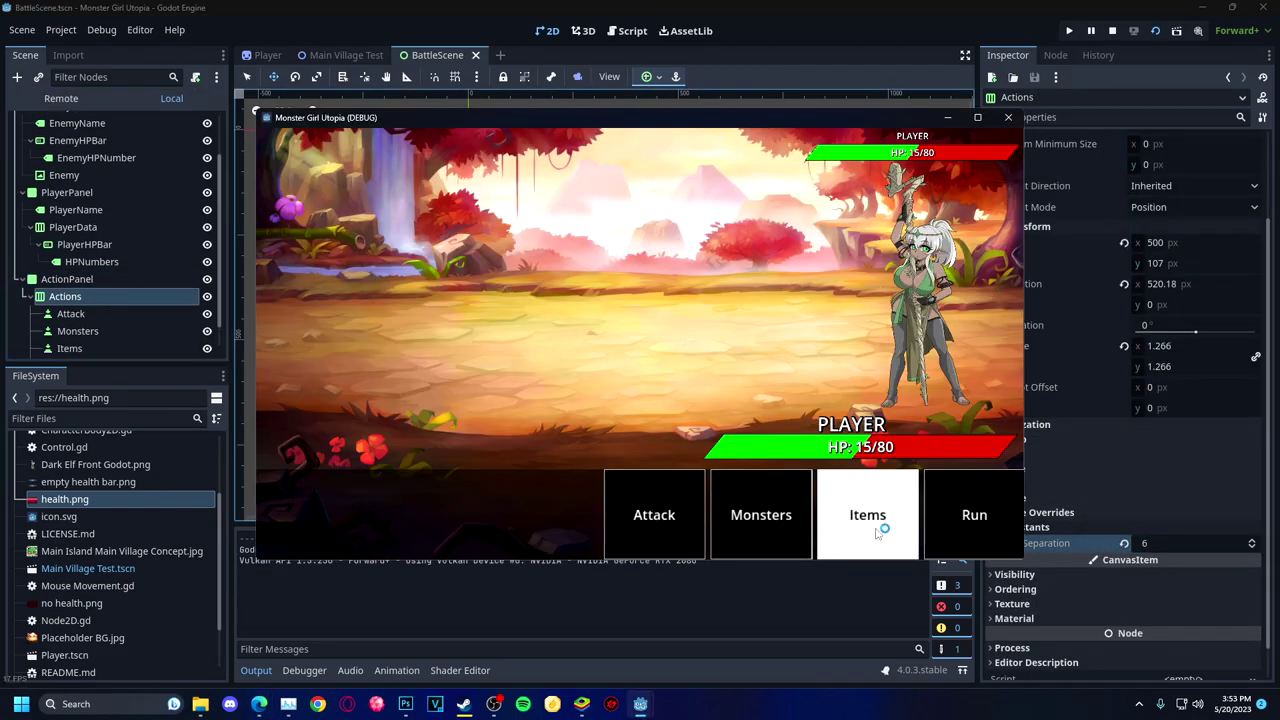
key(F8)
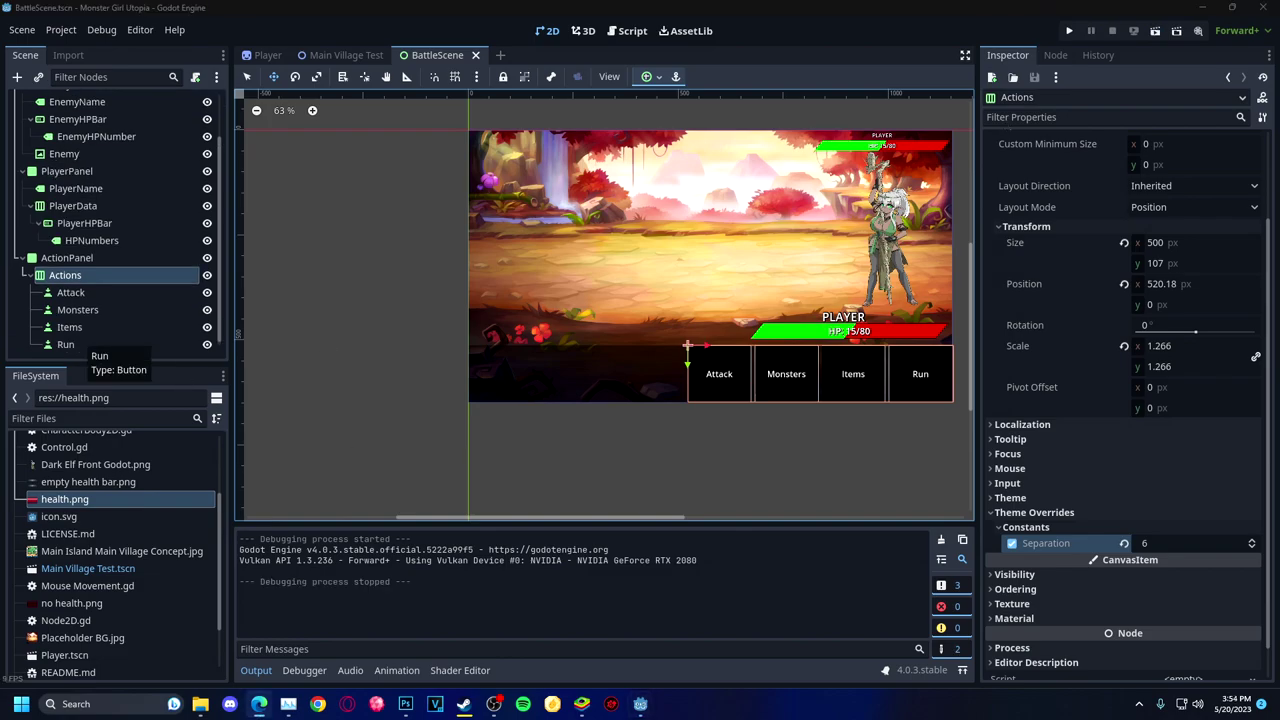
Add a new Panel node to the battle scene and name it TextBox.
right_click(563, 171)
middle_drag(560, 250, 446, 250)
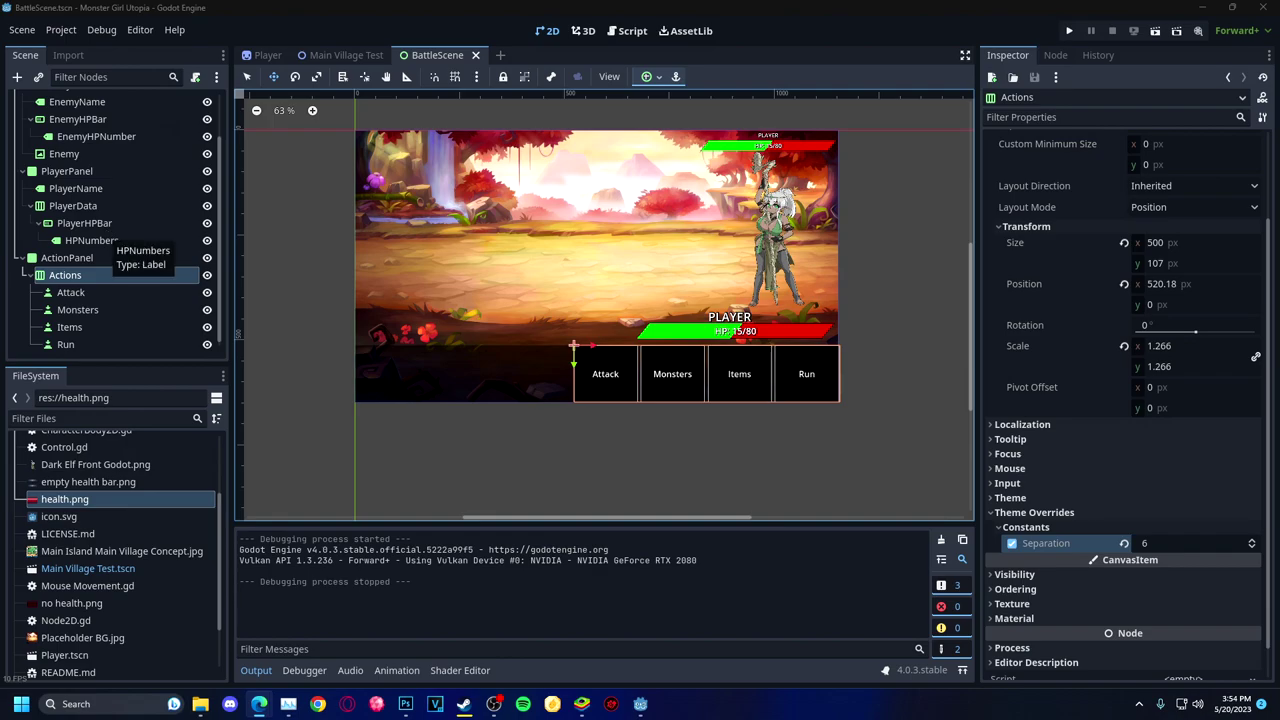
key(ctrl+a)
double_click(368, 514)
double_click(66, 347)
text(Text)
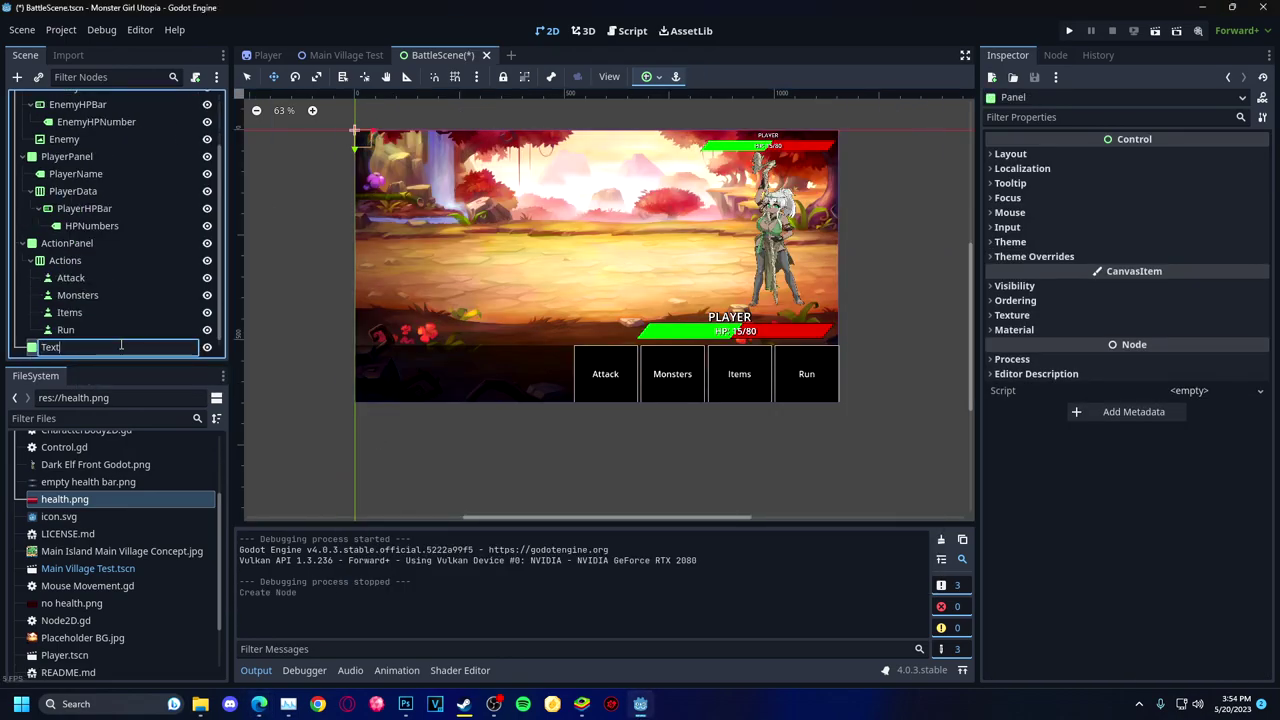
text(Box)
key(Return)
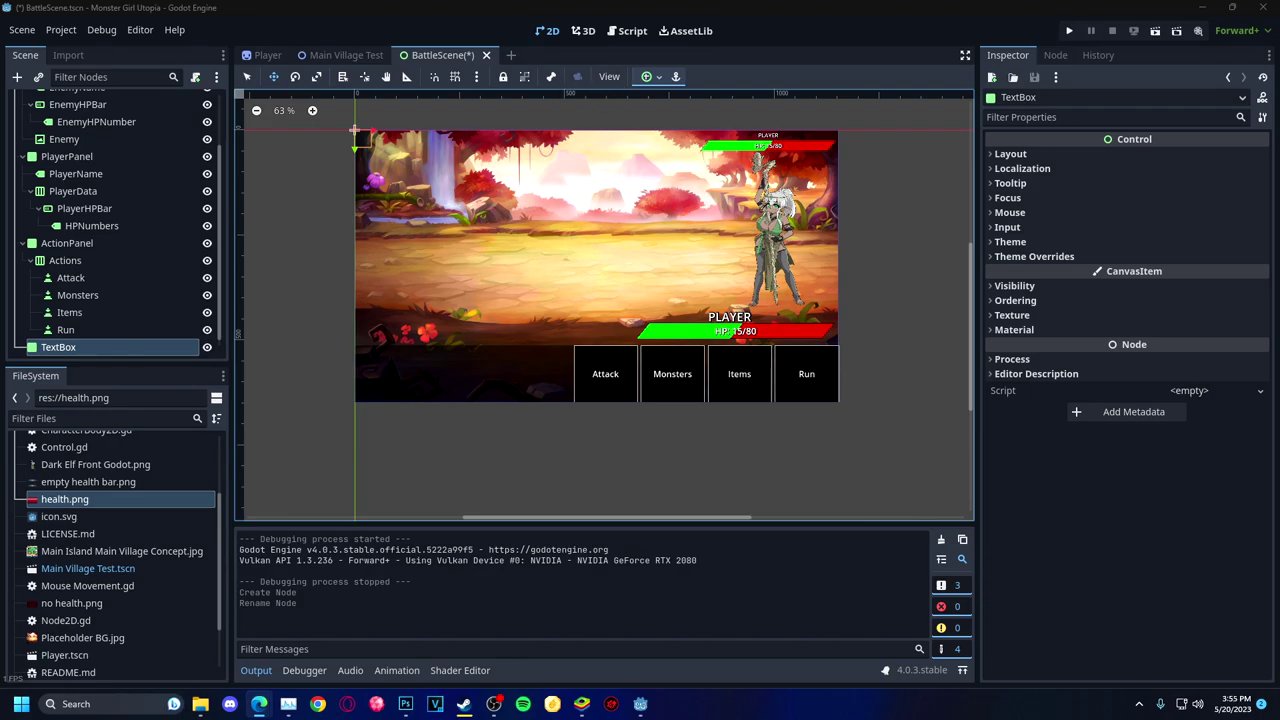
Anchor TextBox Top Wide and size it to 761 × 106 px.
click(650, 76)
click(726, 122)
click(724, 121)
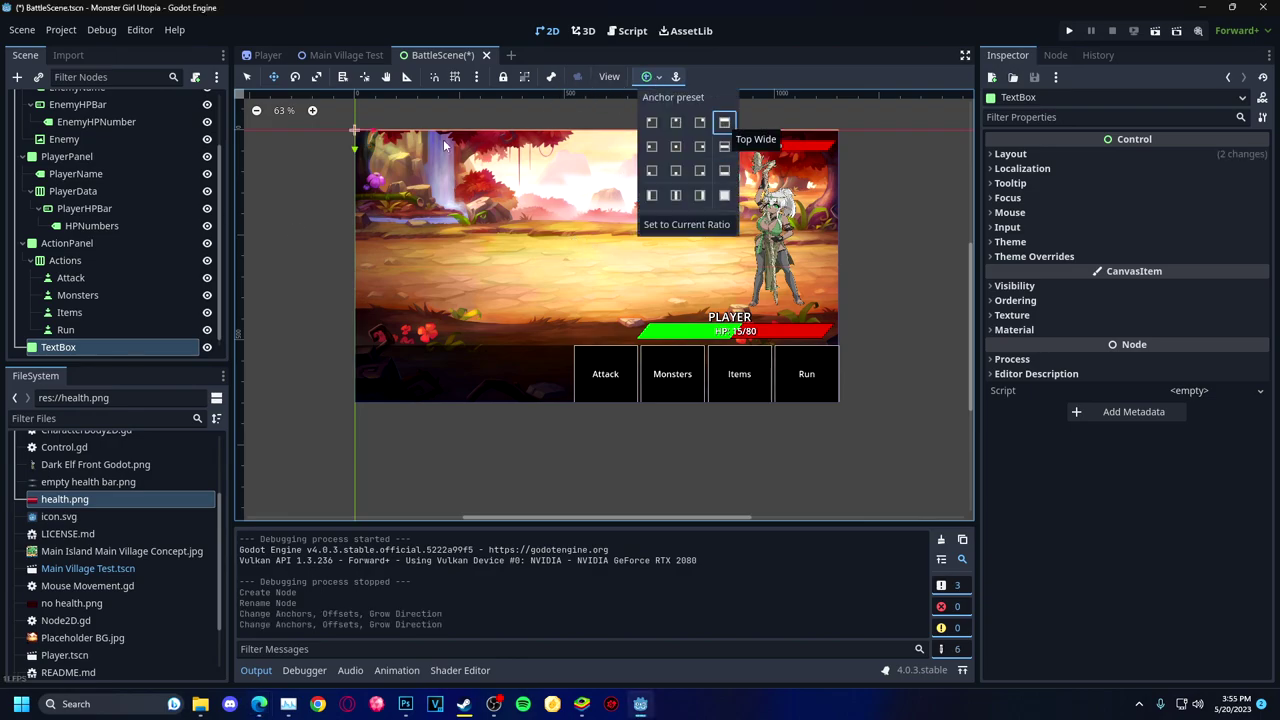
drag(594, 144, 595, 175)
drag(845, 152, 679, 152)
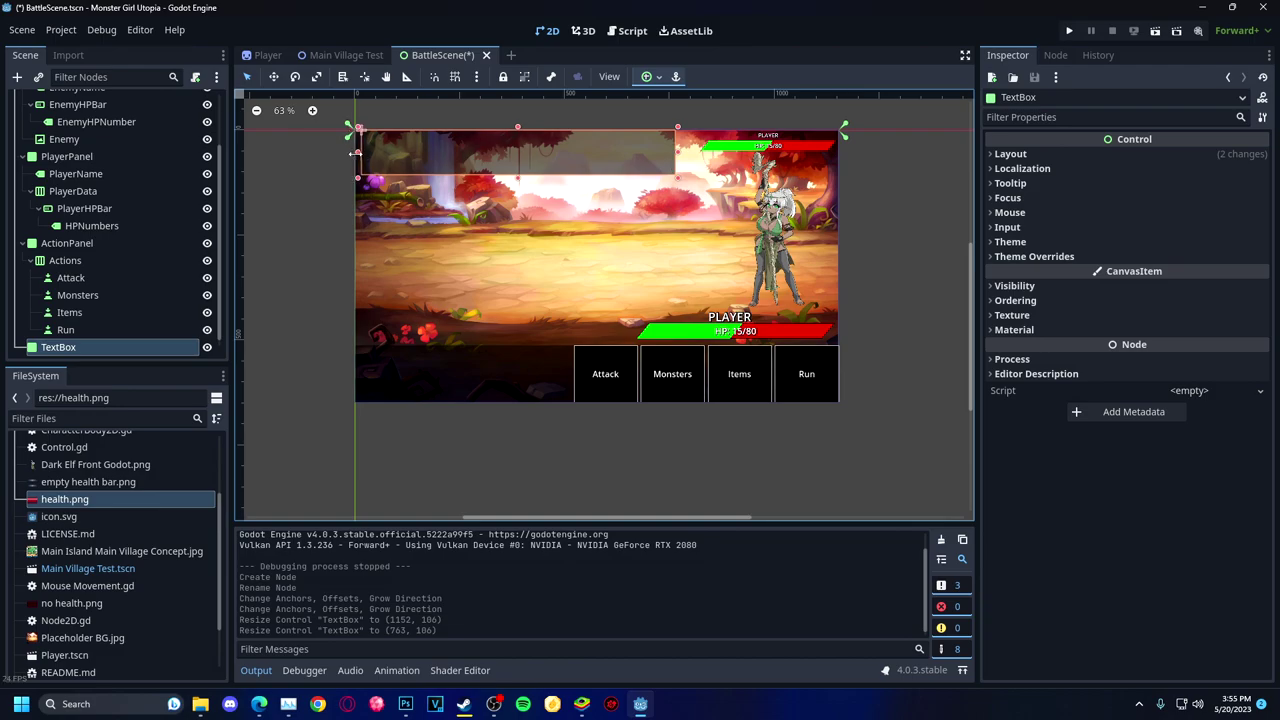
key(Escape)
click(630, 184)
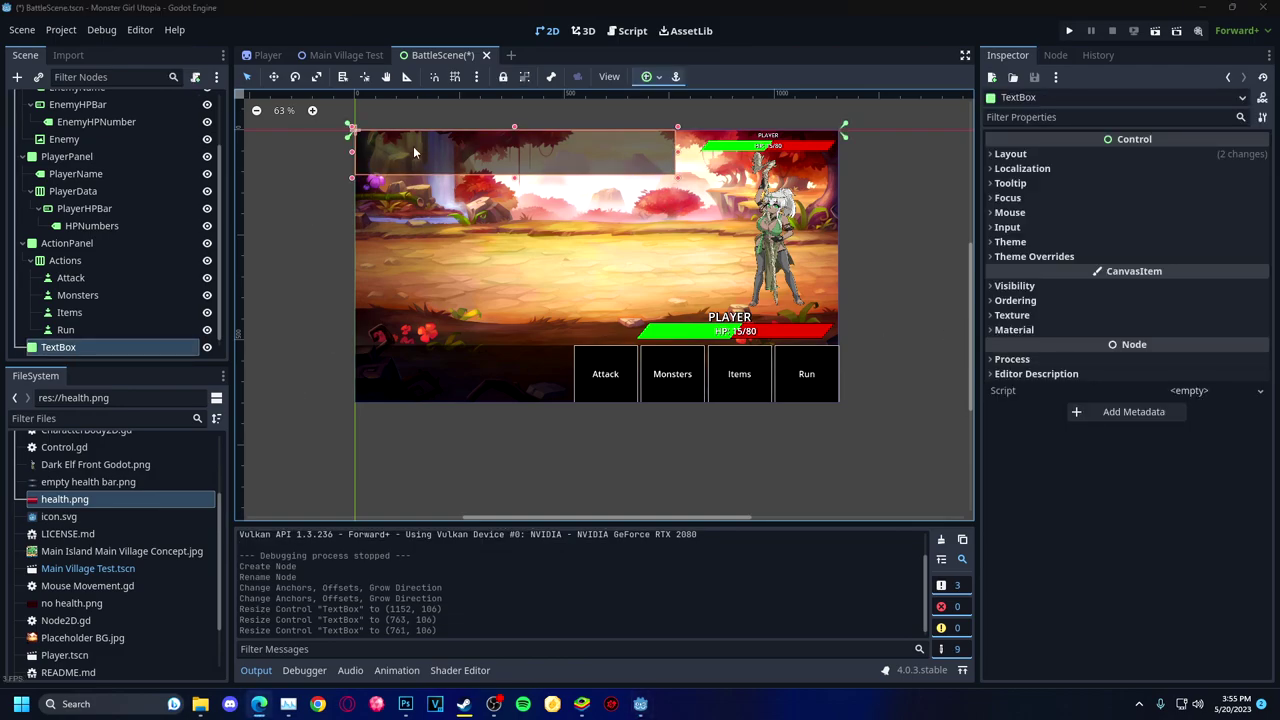
key(Right)
key(Right)
key(Right)
key(Right)
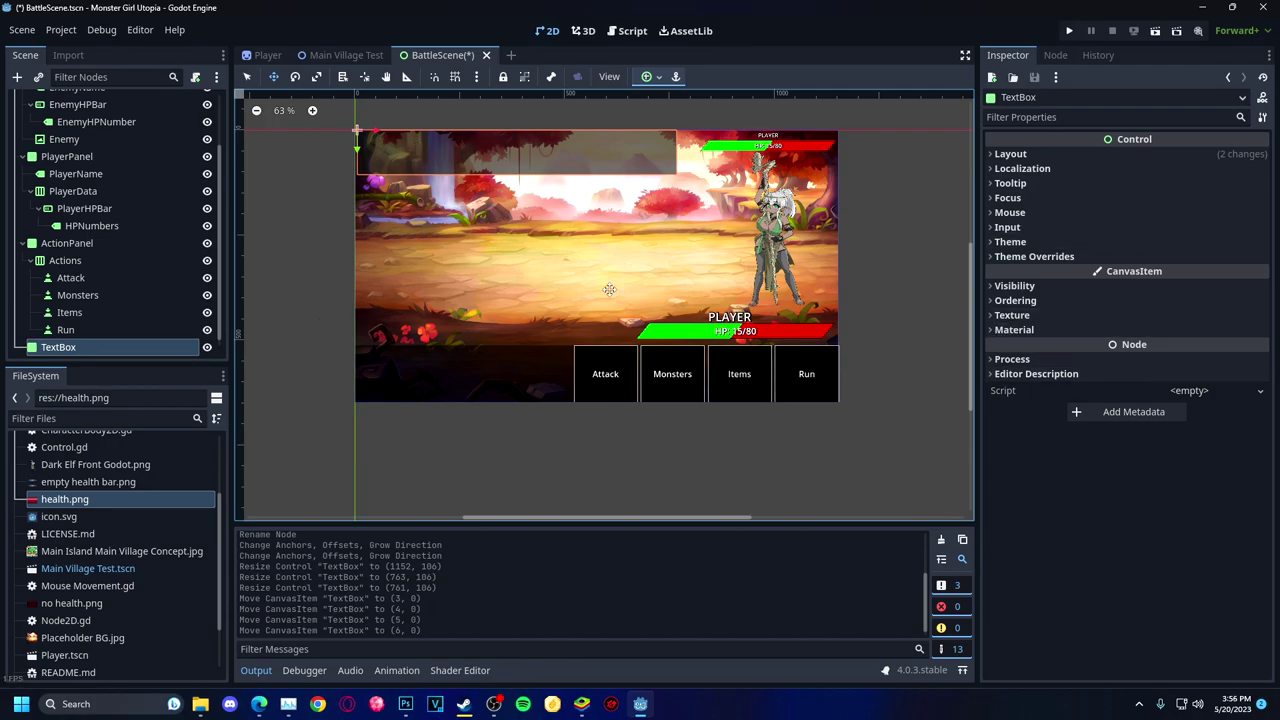
Give TextBox a StyleBoxFlat with a translucent black background colour.
click(1027, 331)
click(1014, 330)
click(1034, 256)
click(1016, 271)
click(1193, 287)
click(1180, 315)
click(1193, 287)
click(1190, 431)
drag(1240, 60, 1240, 215)
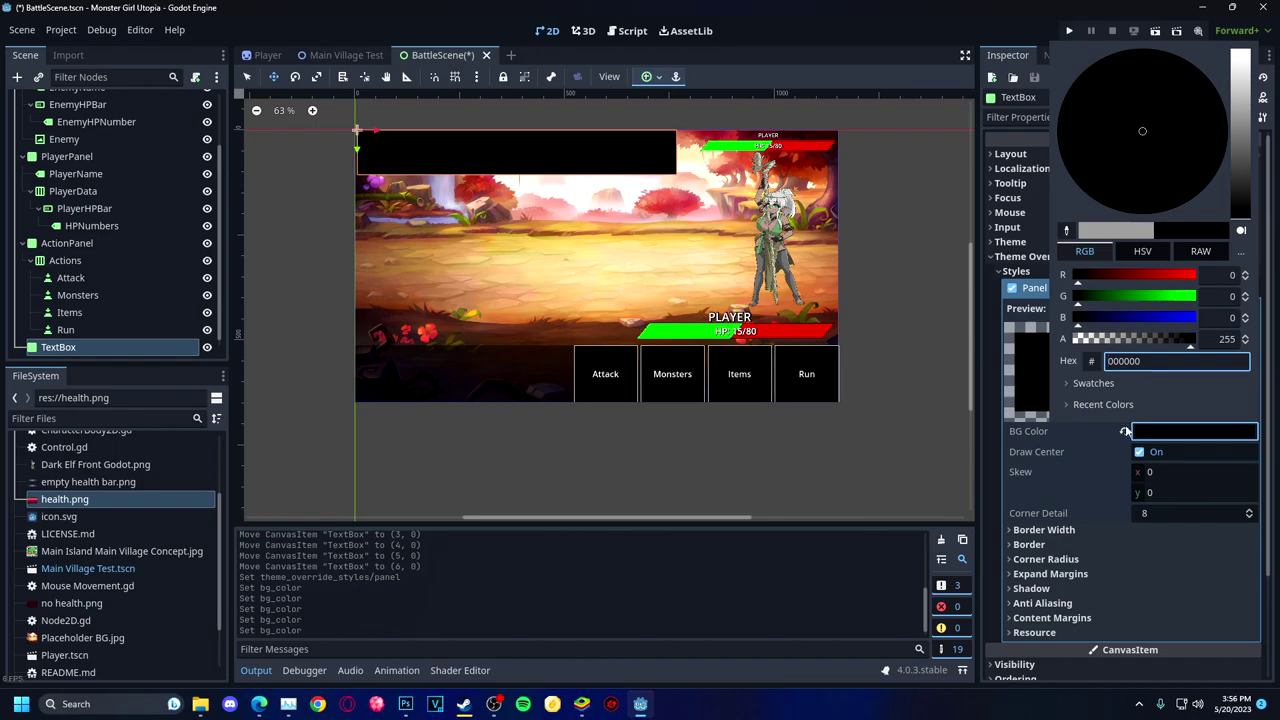
drag(1195, 339, 1165, 339)
scroll(1122, 453, down, 2)
click(600, 470)
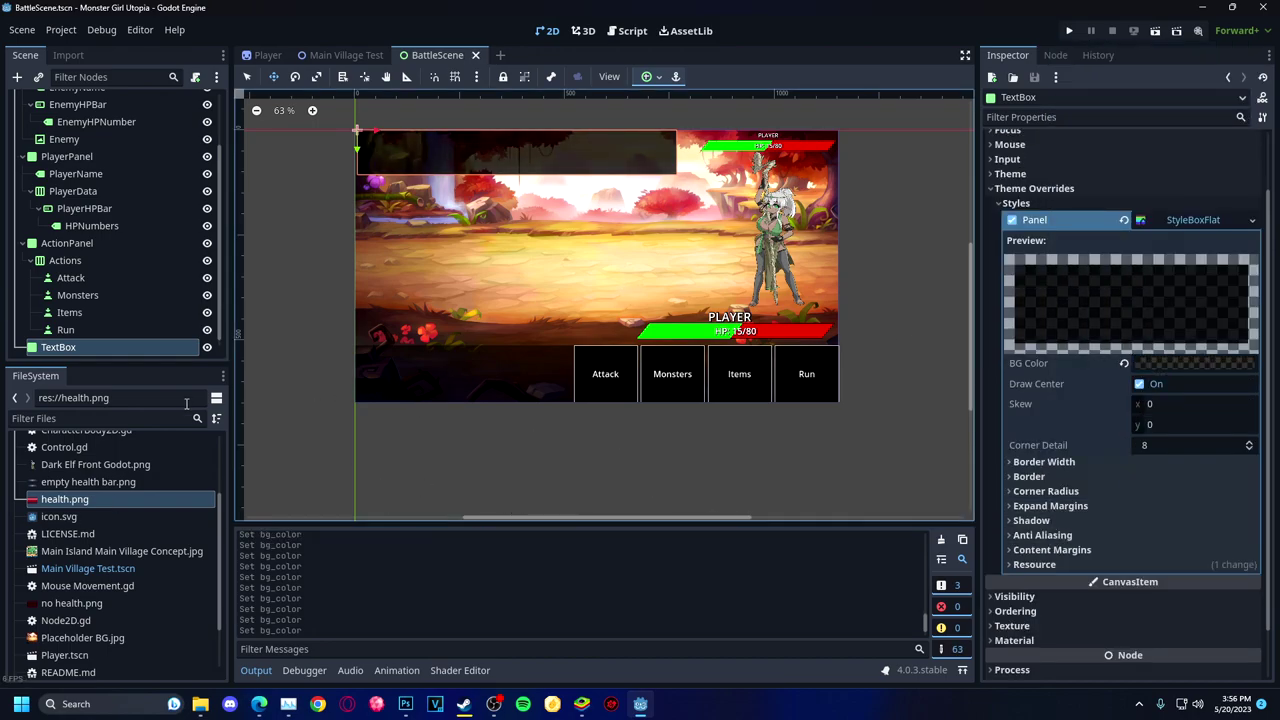
click(66, 243)
scroll(63, 200, up, 2)
Add a TextureRect child under PlayerData by searching 'text', intended as PlayerMonster.
scroll(60, 250, down, 2)
right_click(55, 257)
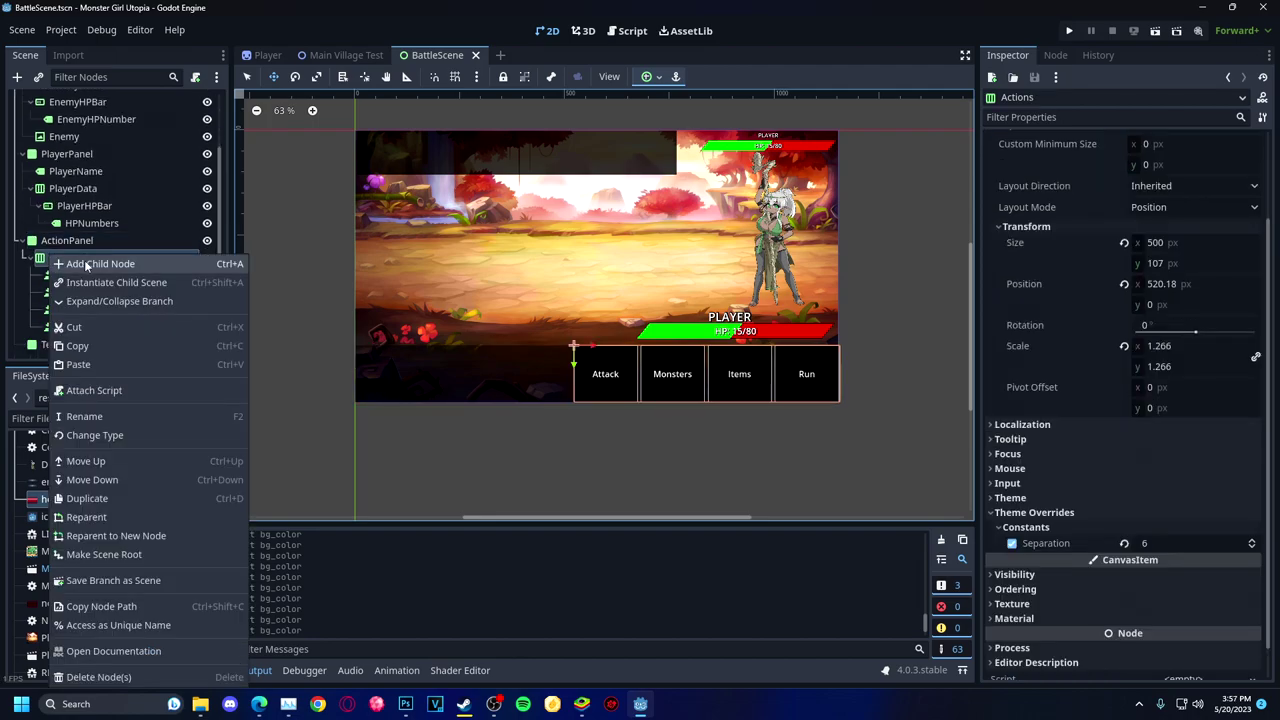
click(110, 263)
key(Escape)
right_click(60, 190)
click(65, 170)
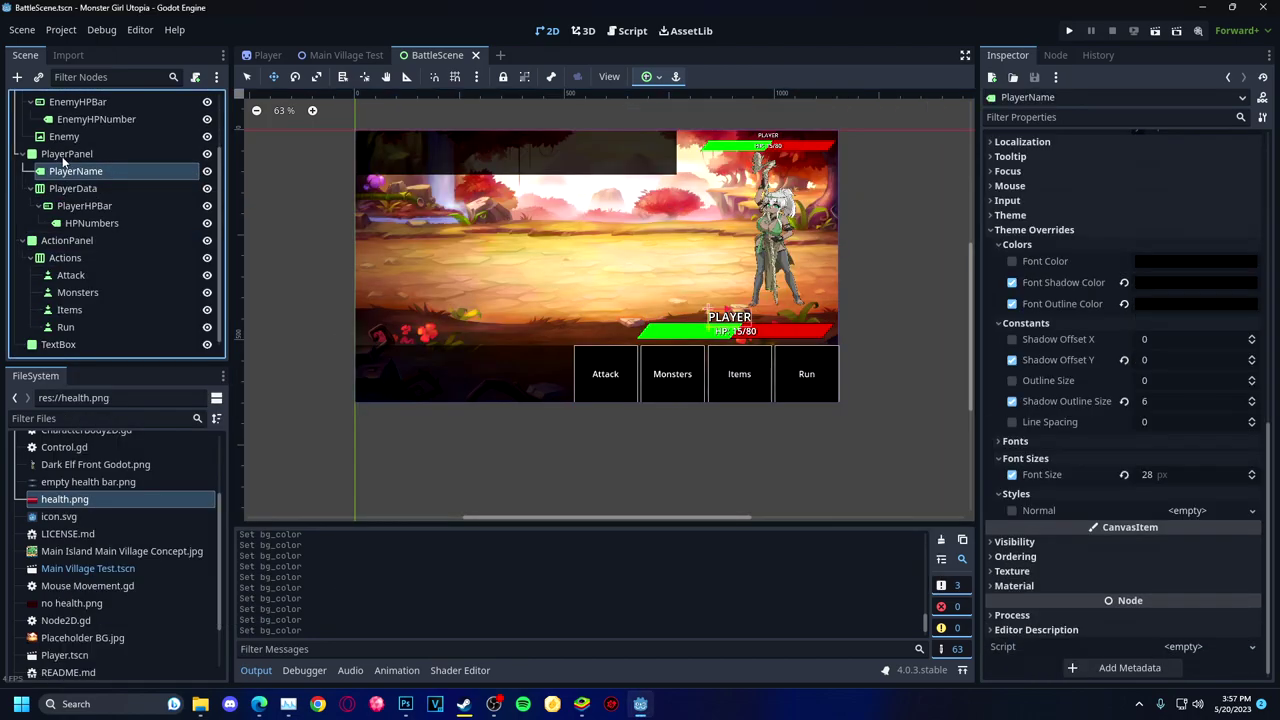
click(72, 188)
key(ctrl+a)
text(text)
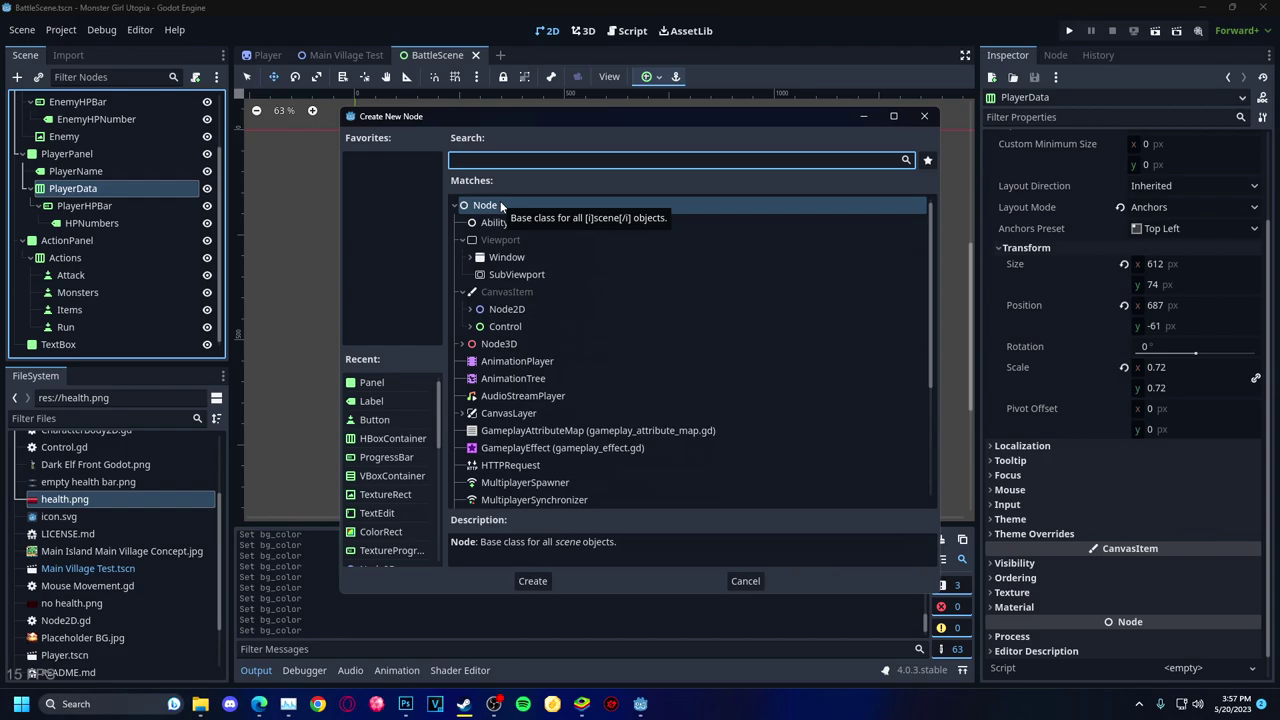
double_click(522, 361)
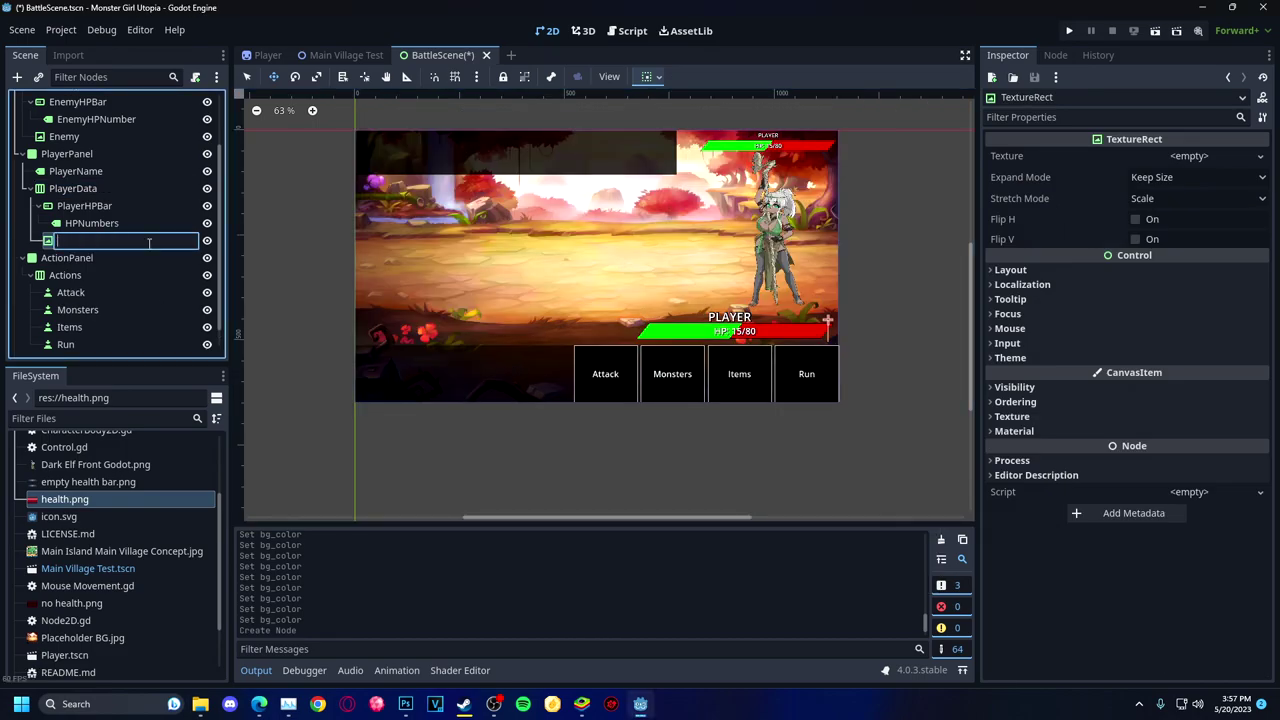
key(Return)
scroll(93, 607, down, 2)
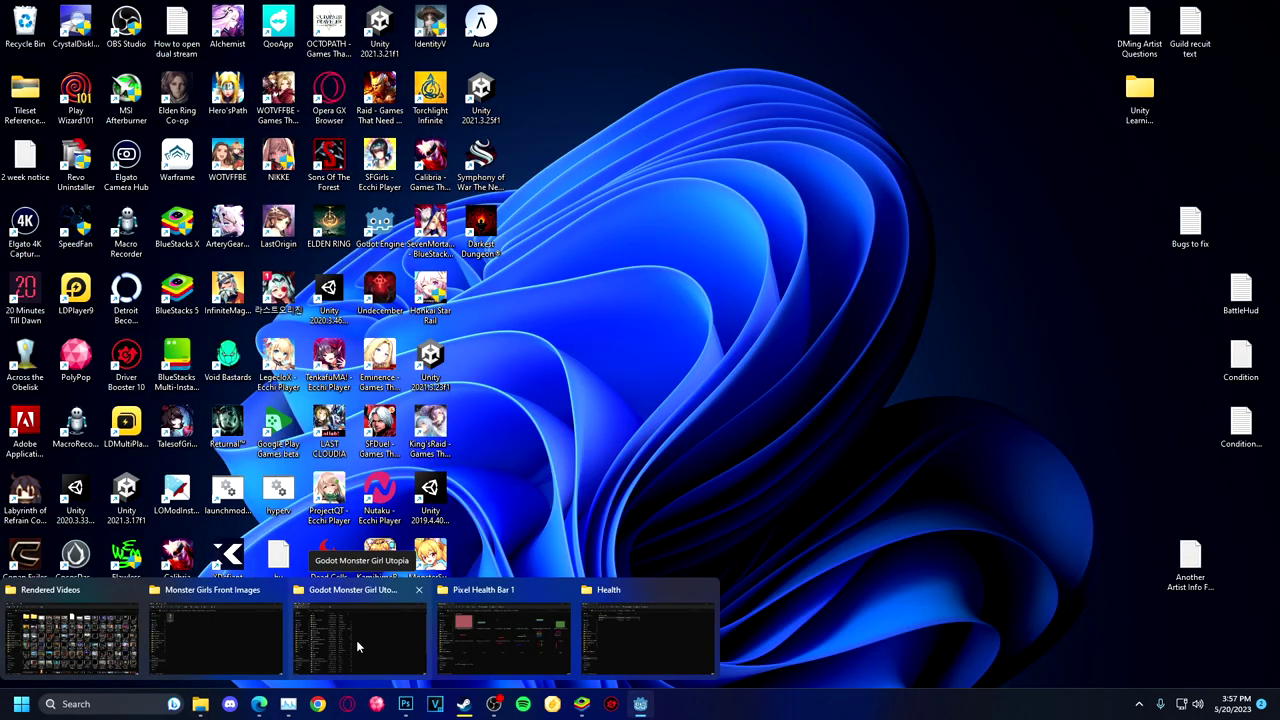
In Photoshop, place the Taigora Back artwork and delete the Dark Elf Front layer.
key(alt+Tab)
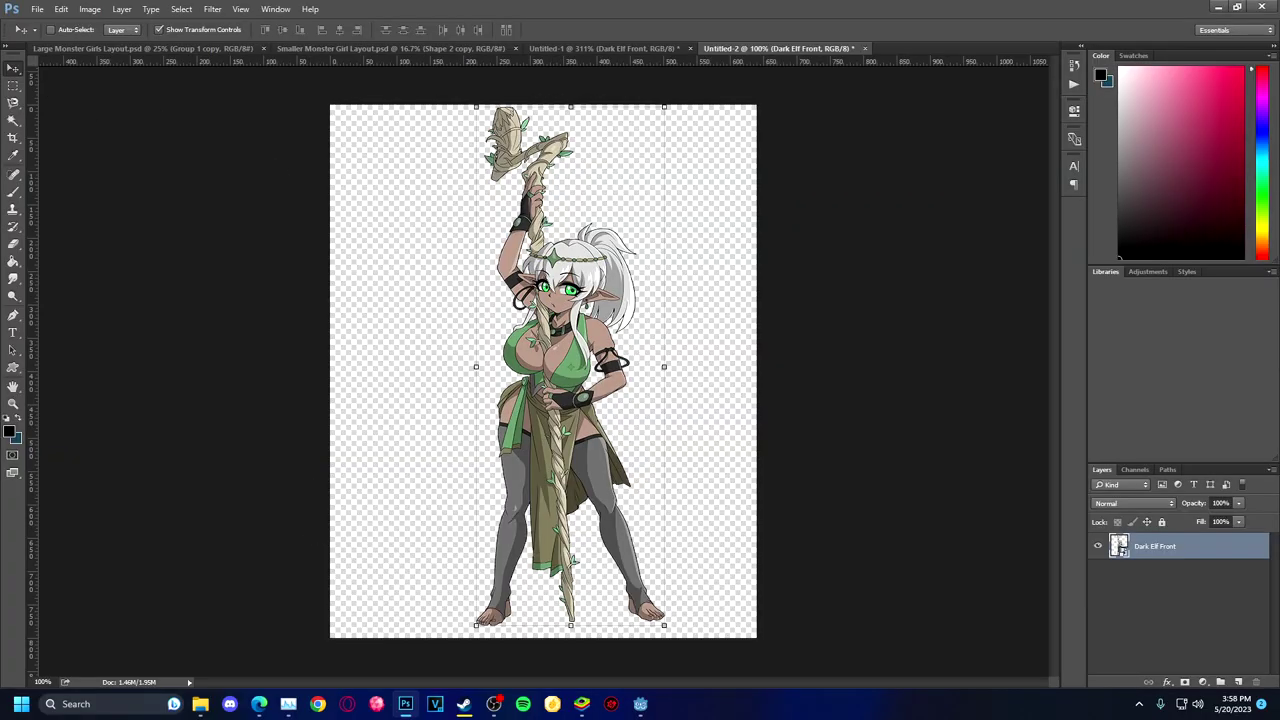
drag(1279, 500, 882, 523)
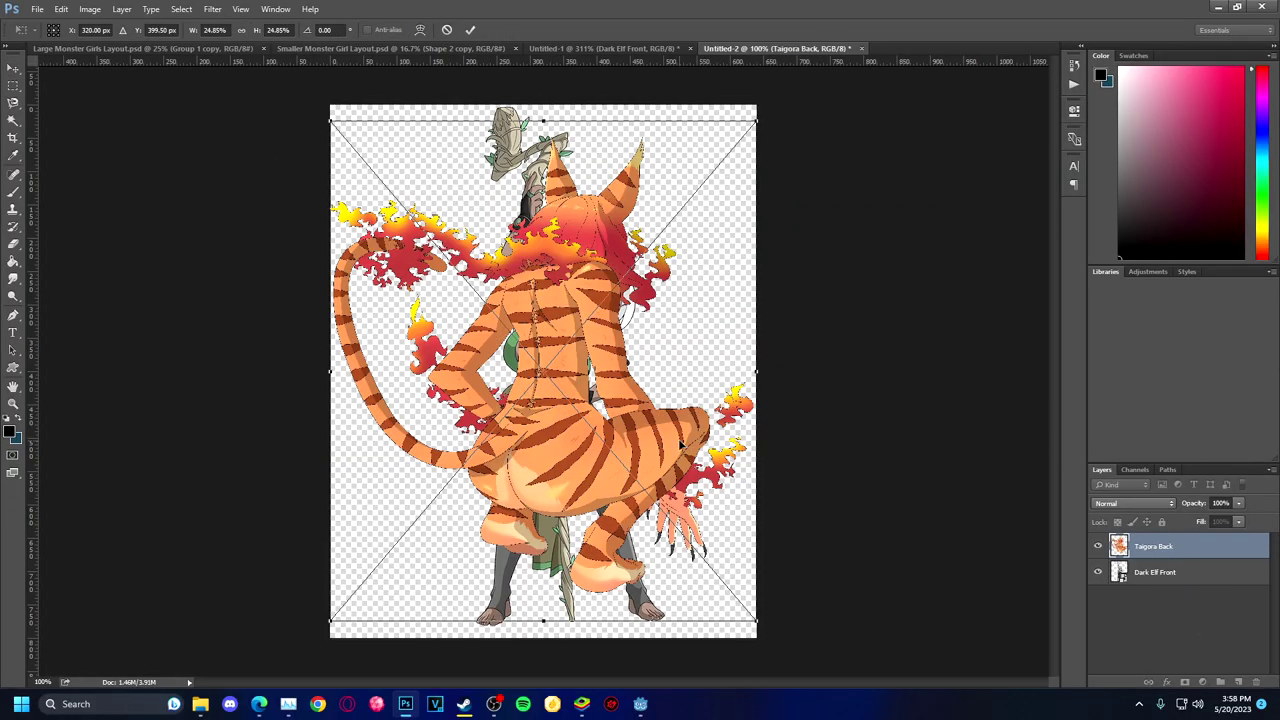
key(Return)
key(Delete)
key(ctrl+shift+alt+n)
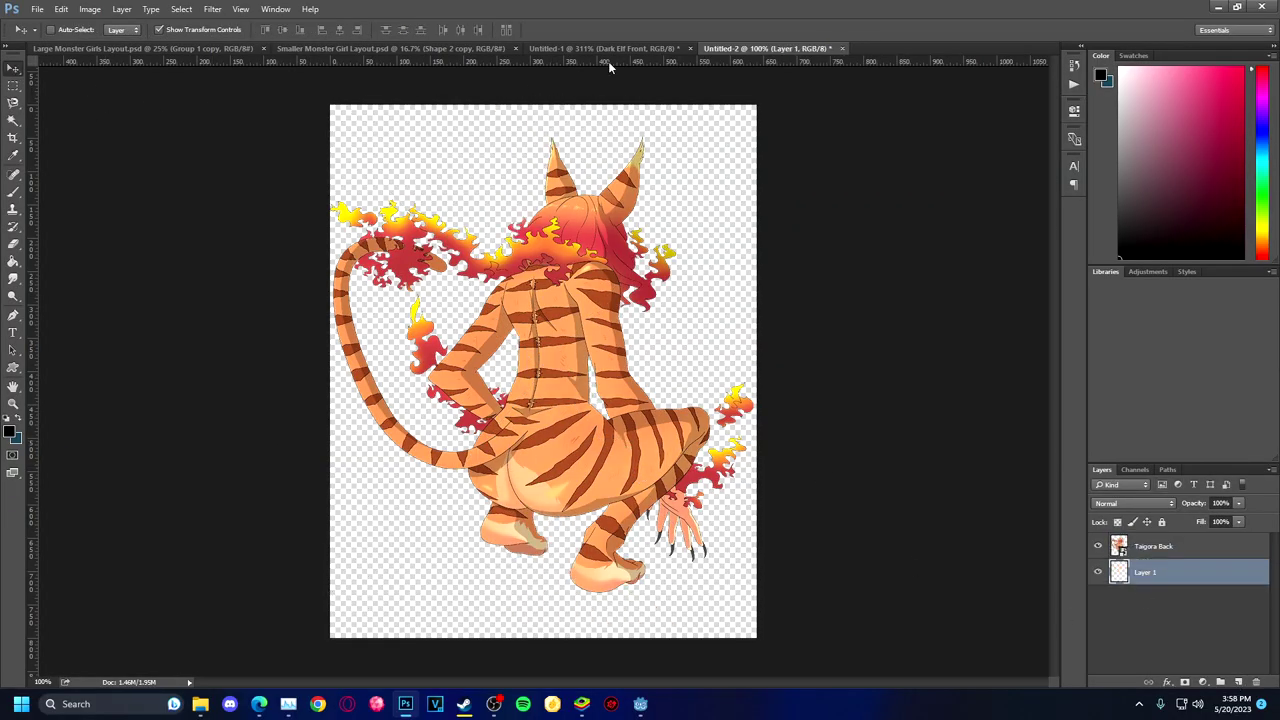
Start a Save As in PNG format and create a 'Monster Girls Back Images' folder.
drag(720, 46, 286, 77)
key(ctrl+shift+s)
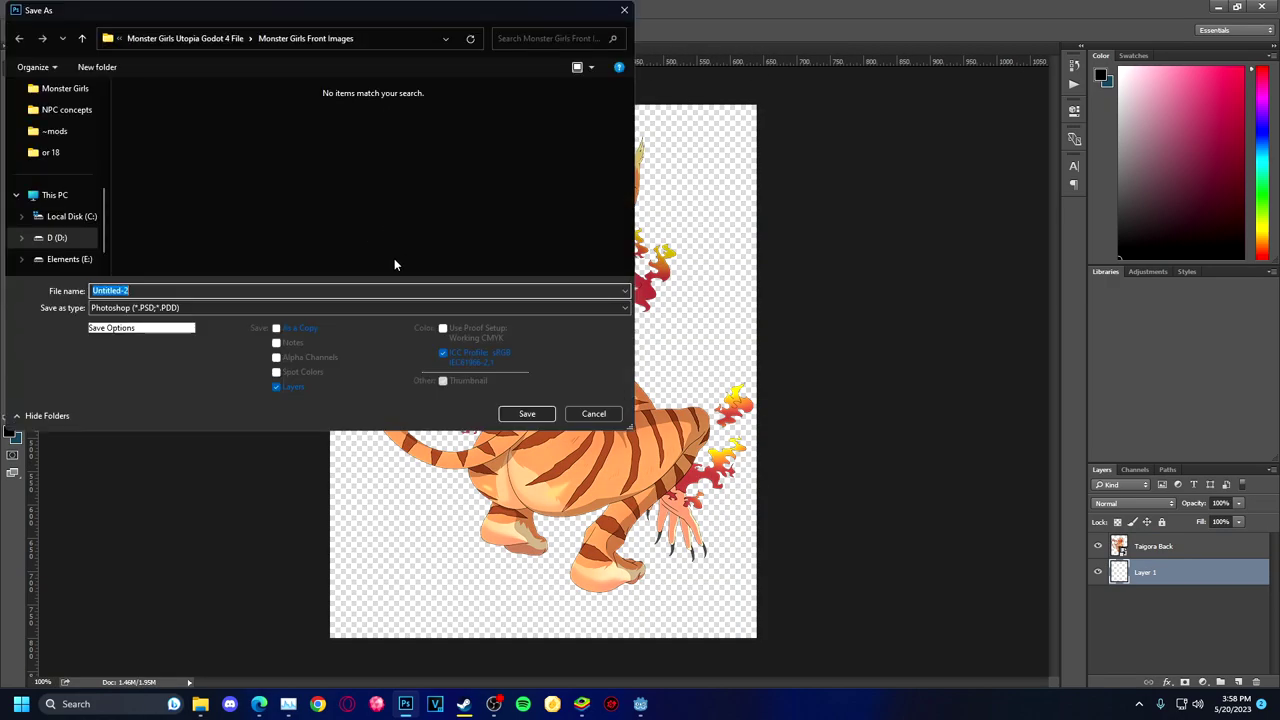
click(300, 307)
click(189, 408)
key(alt+Up)
right_click(249, 138)
click(440, 288)
text(Monster)
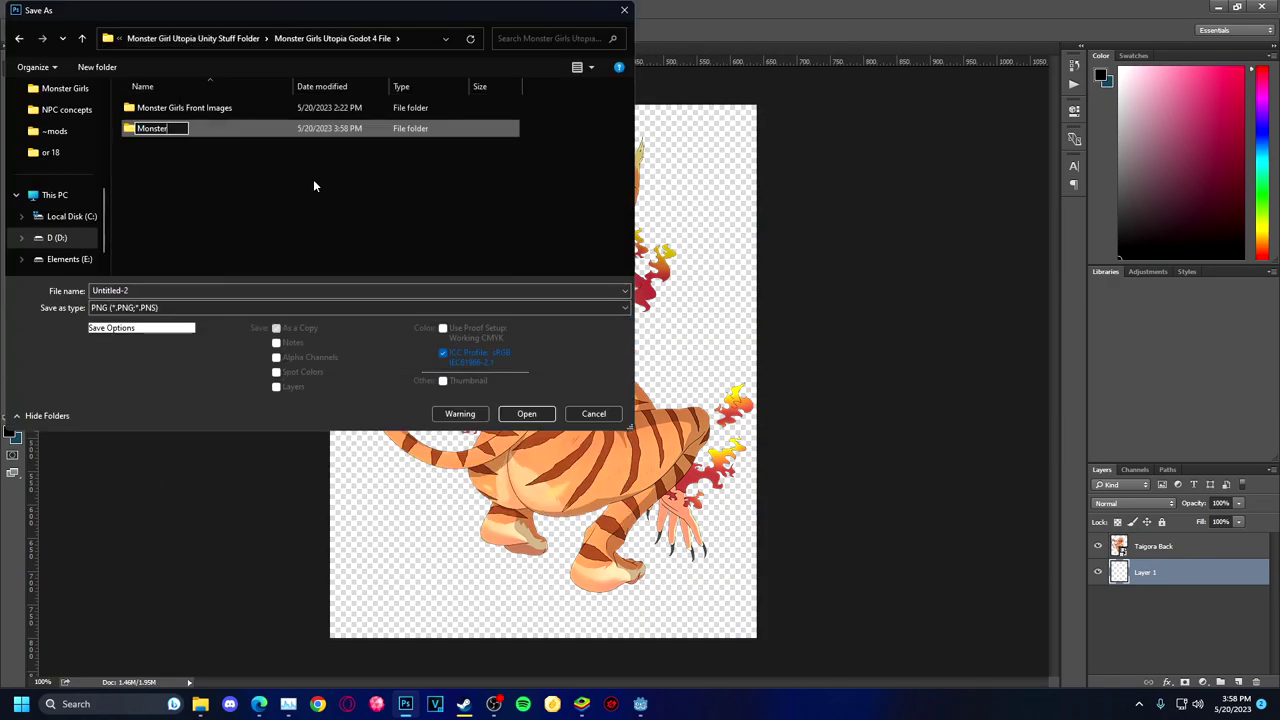
text( Girls Back Ima)
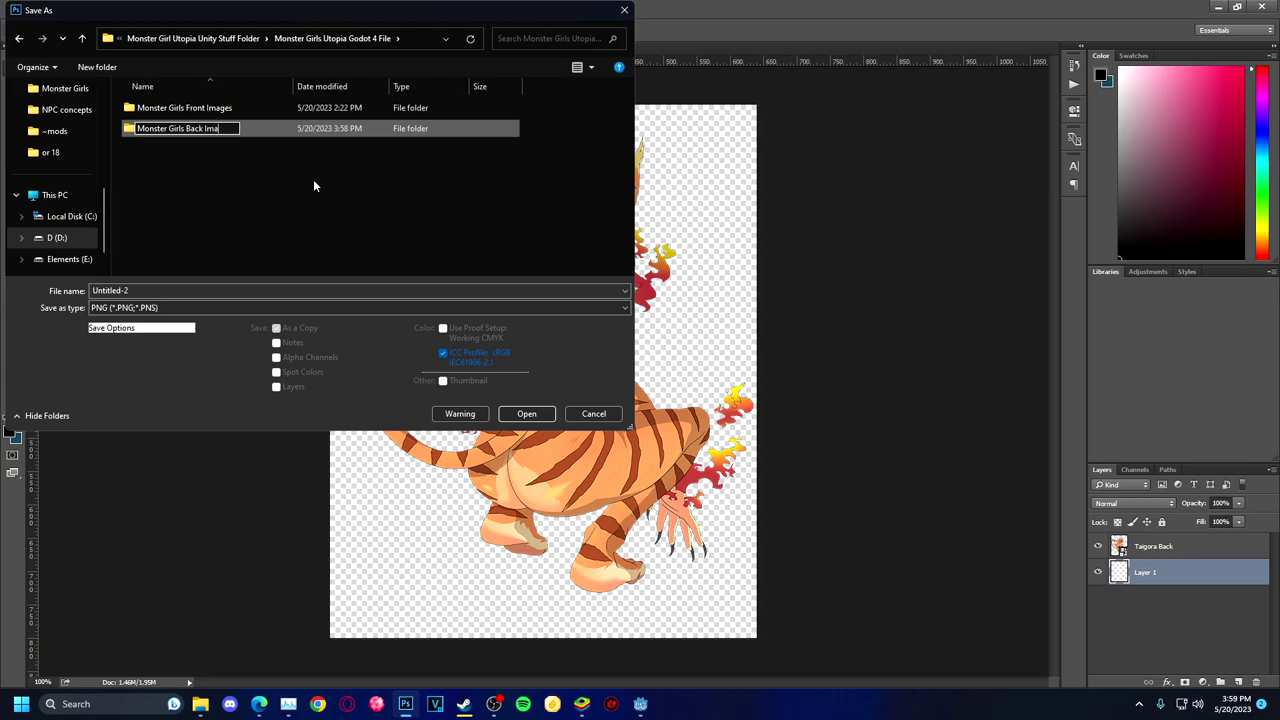
text(ges)
key(Return)
Create a second folder named 'Trainer Image', then cancel the save dialog.
right_click(248, 154)
click(440, 288)
text(Trainer Image)
key(Return)
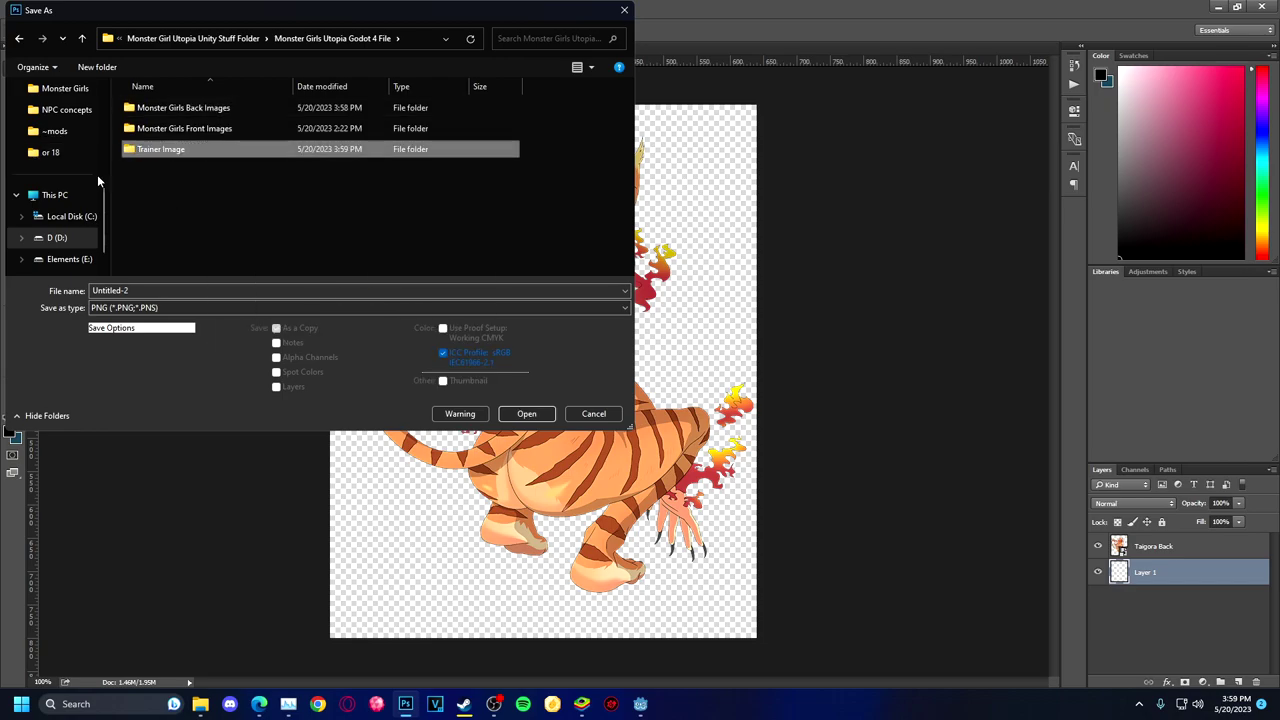
drag(50, 152, 160, 149)
click(50, 152)
key(alt+Up)
key(alt+Up)
key(Escape)
Save the image as Taigora Back.png with default PNG options, returning to Godot.
key(ctrl+shift+s)
click(360, 307)
click(290, 488)
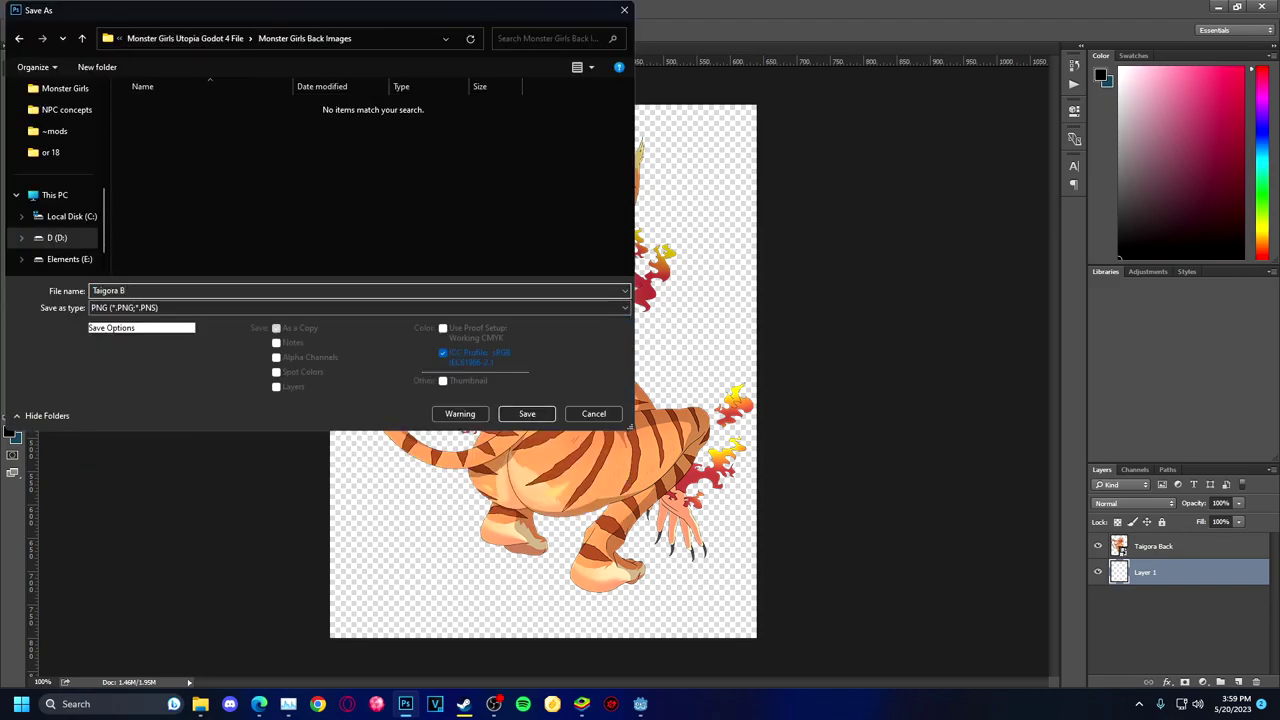
key(Return)
click(666, 214)
click(640, 703)
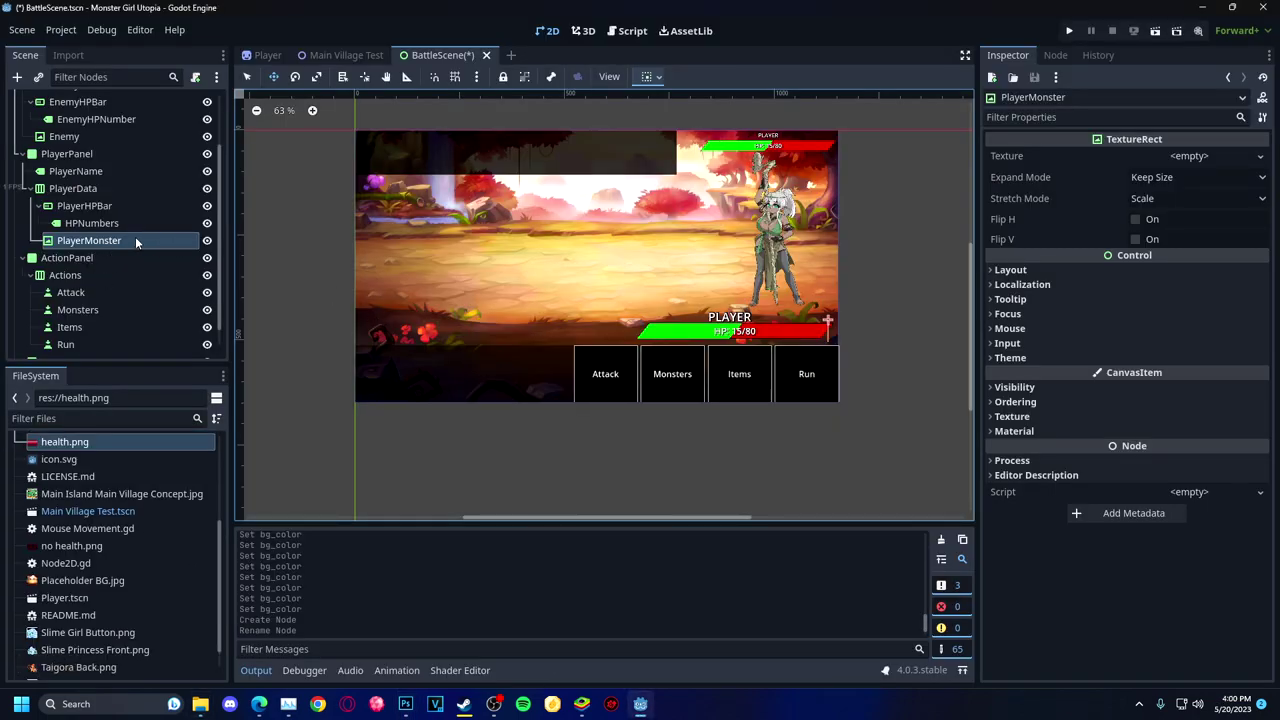
Set PlayerMonster's container sizing to expand horizontally and center vertically.
scroll(512, 363, down, 5)
scroll(719, 355, up, 6)
click(647, 76)
click(654, 124)
click(651, 147)
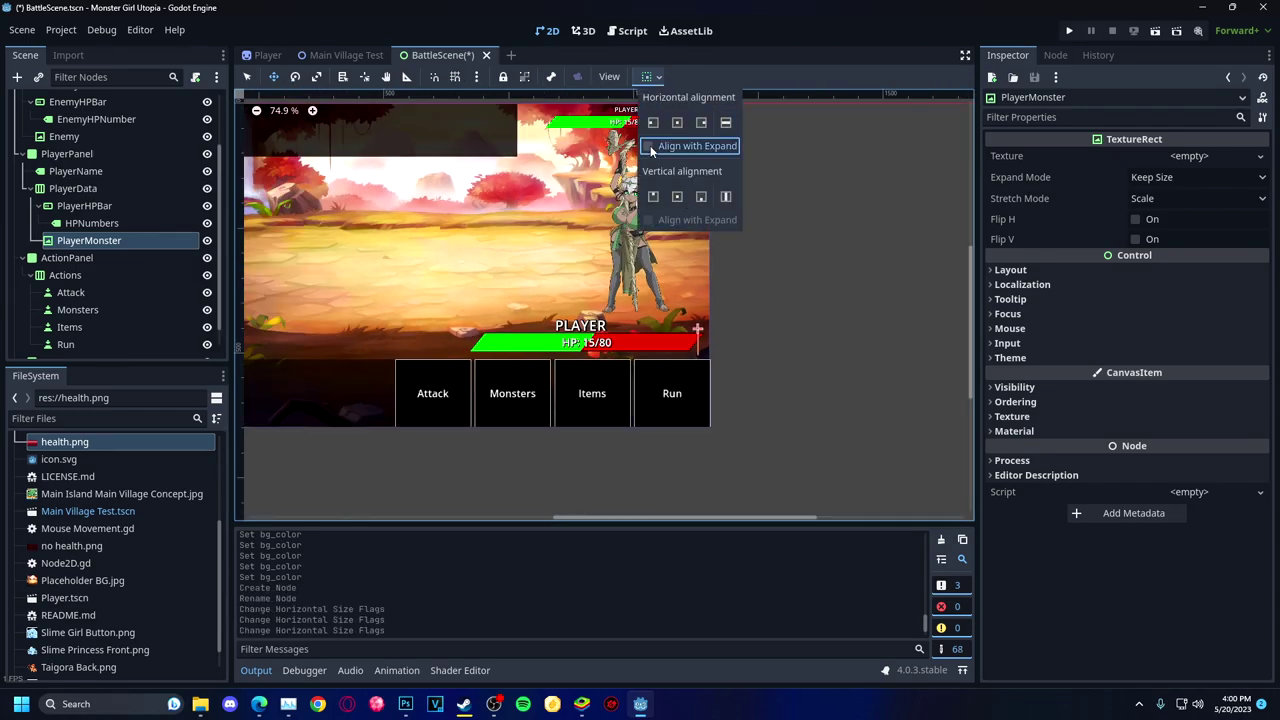
click(677, 196)
scroll(438, 292, down, 2)
scroll(80, 470, down, 1)
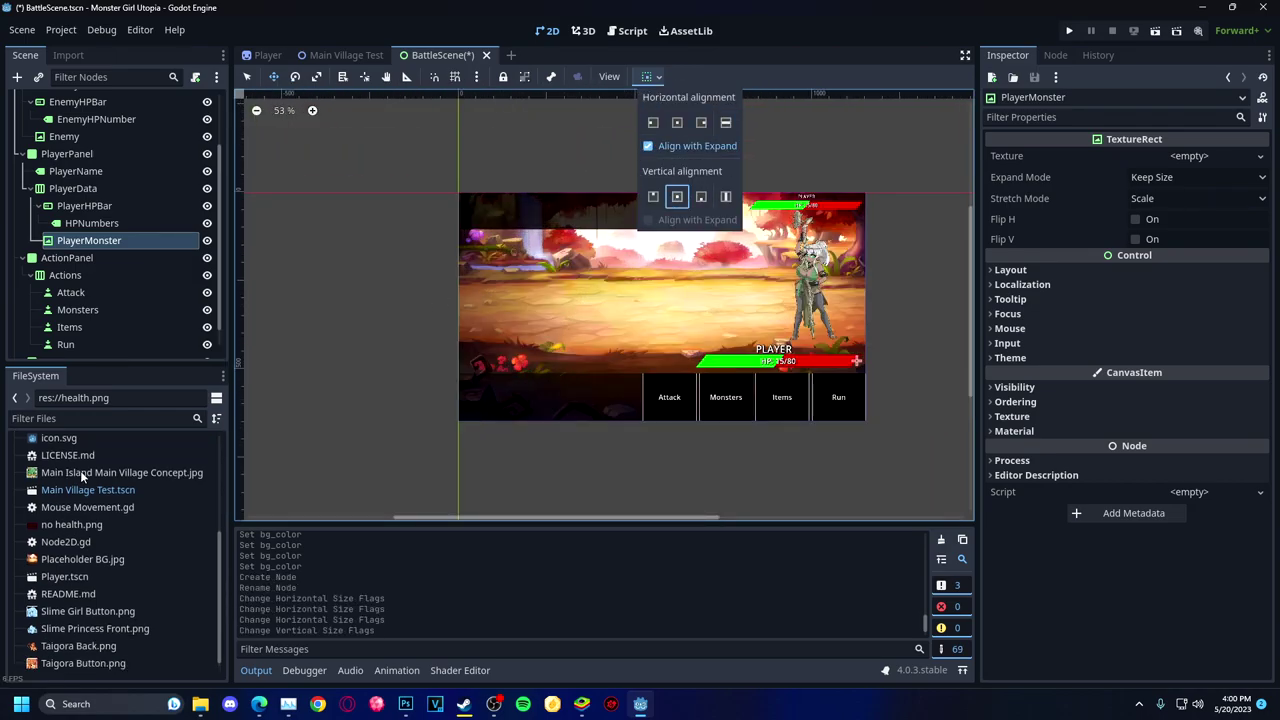
Reparent PlayerMonster under PlayerData, undoing an accidental Taigora Back.png texture drop.
drag(78, 646, 100, 225)
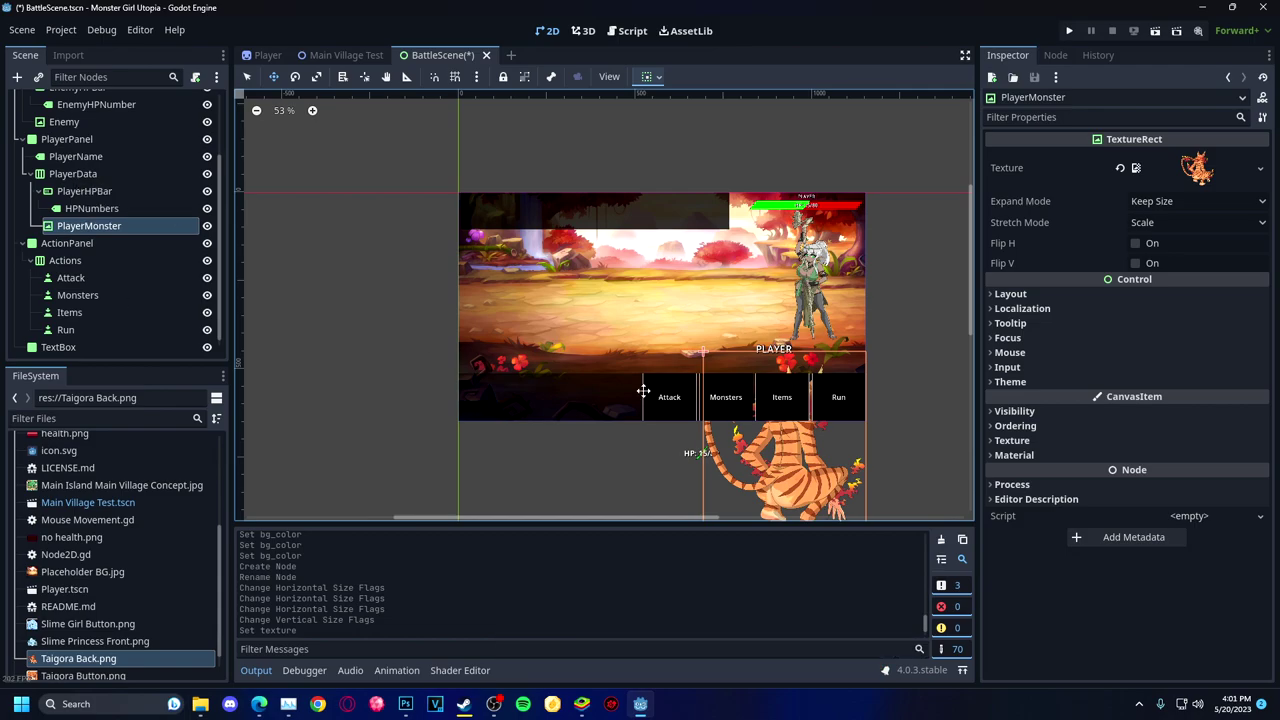
key(ctrl+z)
drag(89, 225, 112, 261)
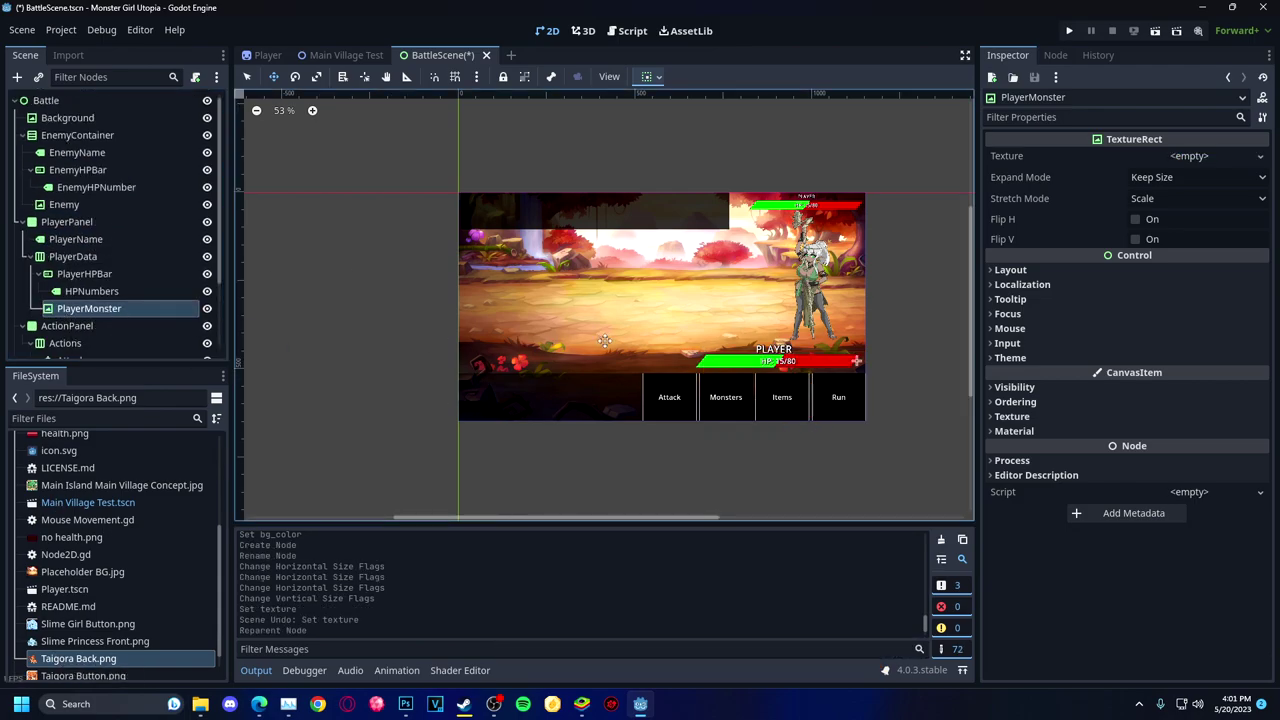
scroll(94, 275, down, 3)
drag(78, 658, 80, 240)
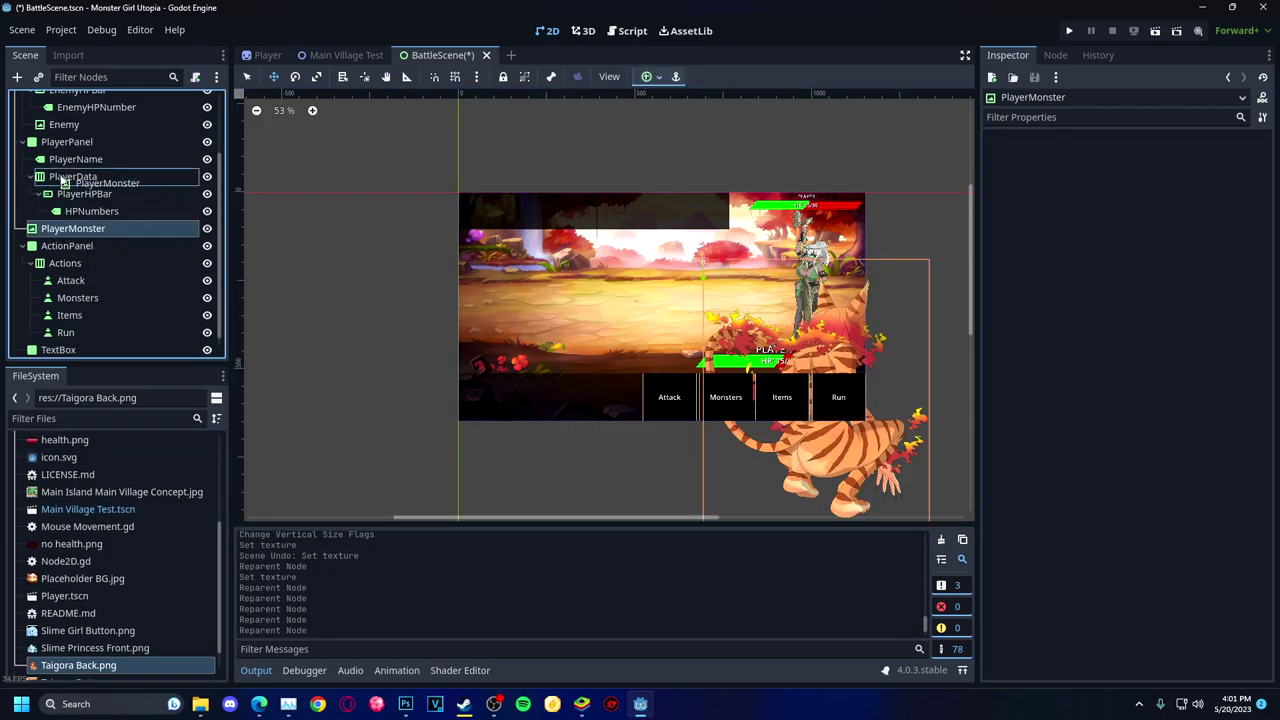
click(73, 176)
Scale PlayerData to about 0.617 and move it to the scene's lower left.
drag(820, 420, 584, 341)
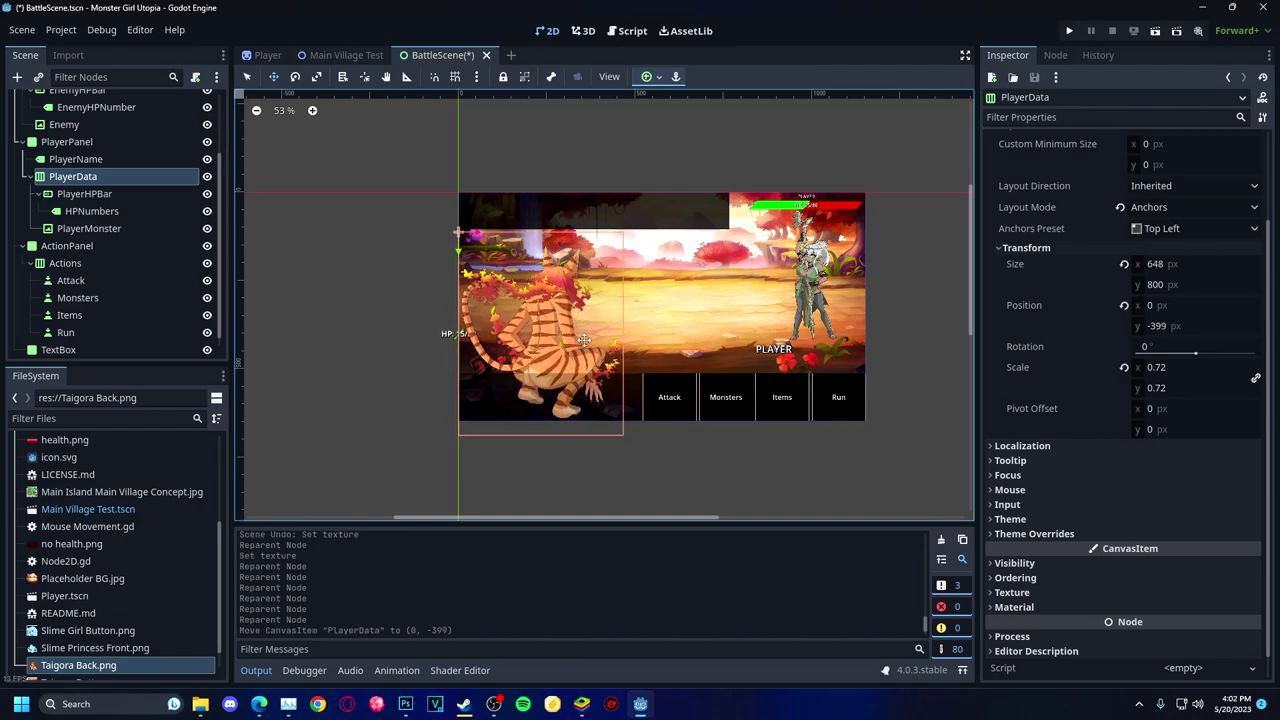
click(316, 76)
drag(645, 240, 618, 240)
key(w)
drag(642, 320, 666, 360)
scroll(660, 356, up, 3)
drag(468, 370, 494, 376)
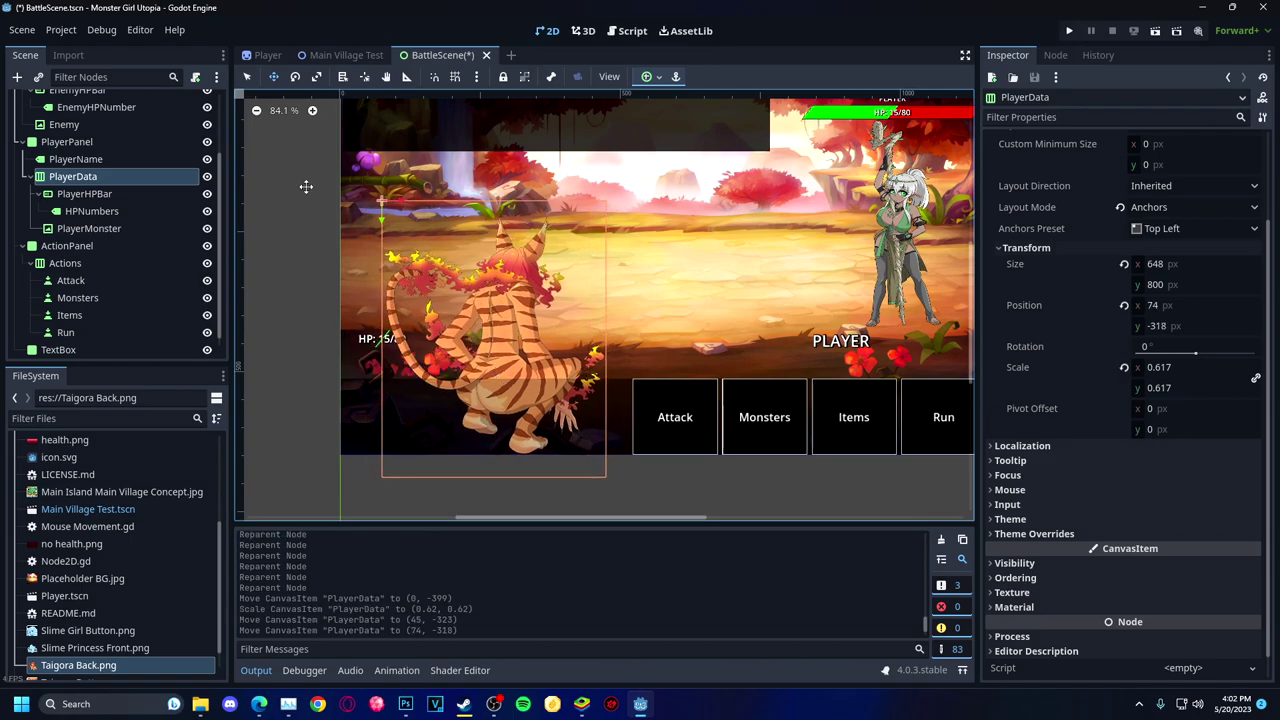
Set PlayerHPBar to center-expand horizontally and align to the top vertically.
click(84, 193)
click(646, 76)
click(677, 122)
click(652, 196)
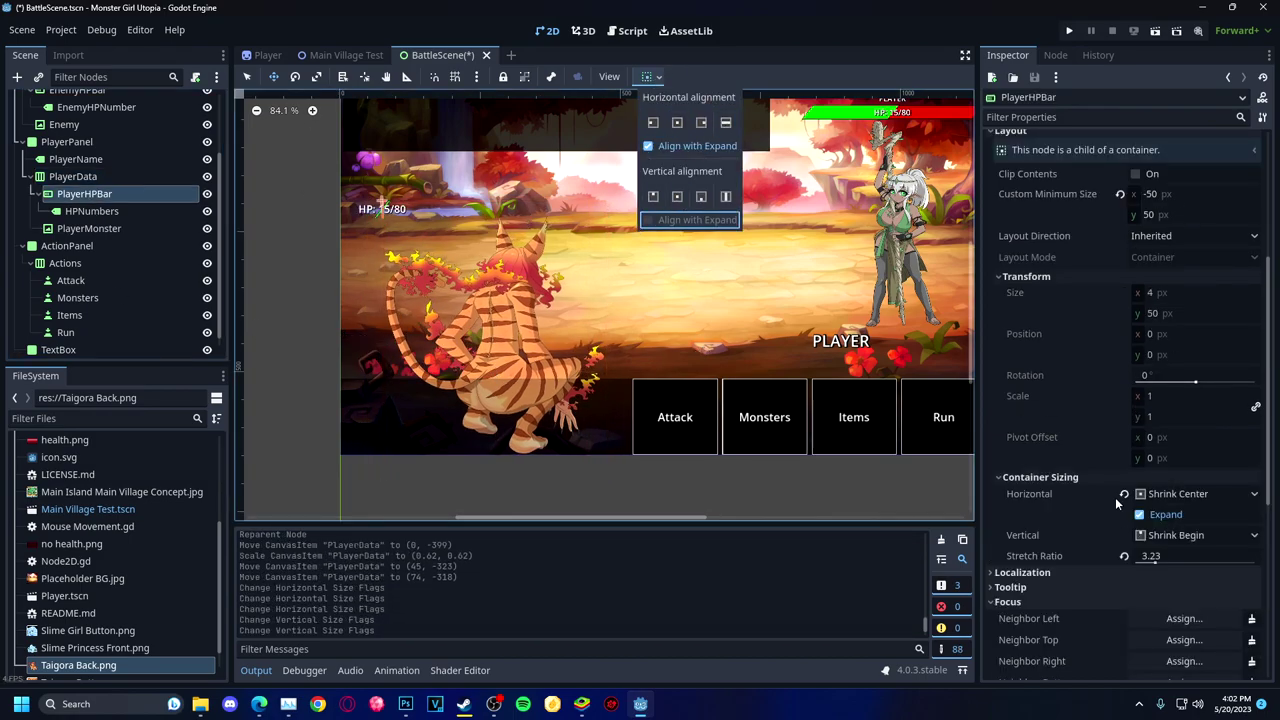
Try PlayerHPBar's sizing dropdowns: Fill horizontally, Shrink Begin vertically, then custom flags.
click(1175, 535)
click(1170, 591)
click(1190, 494)
click(1160, 512)
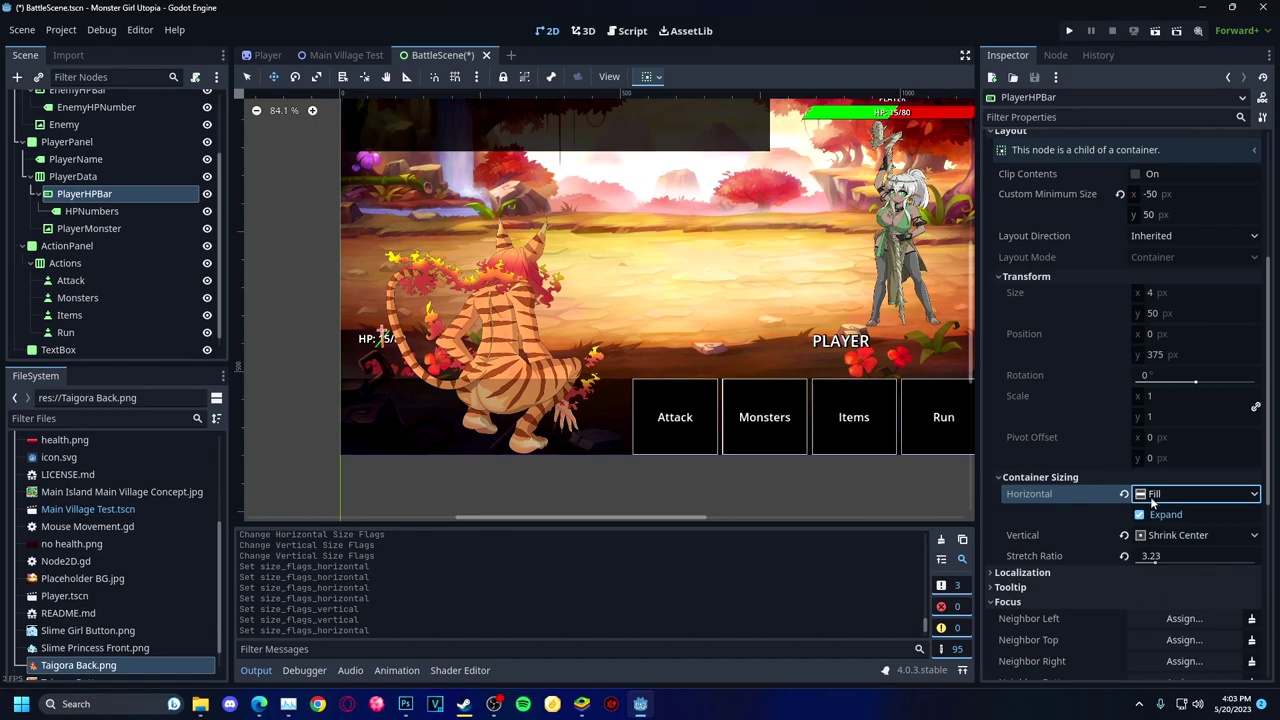
click(1175, 535)
click(1190, 573)
click(1175, 535)
click(1170, 555)
click(1175, 535)
click(1190, 573)
click(1175, 535)
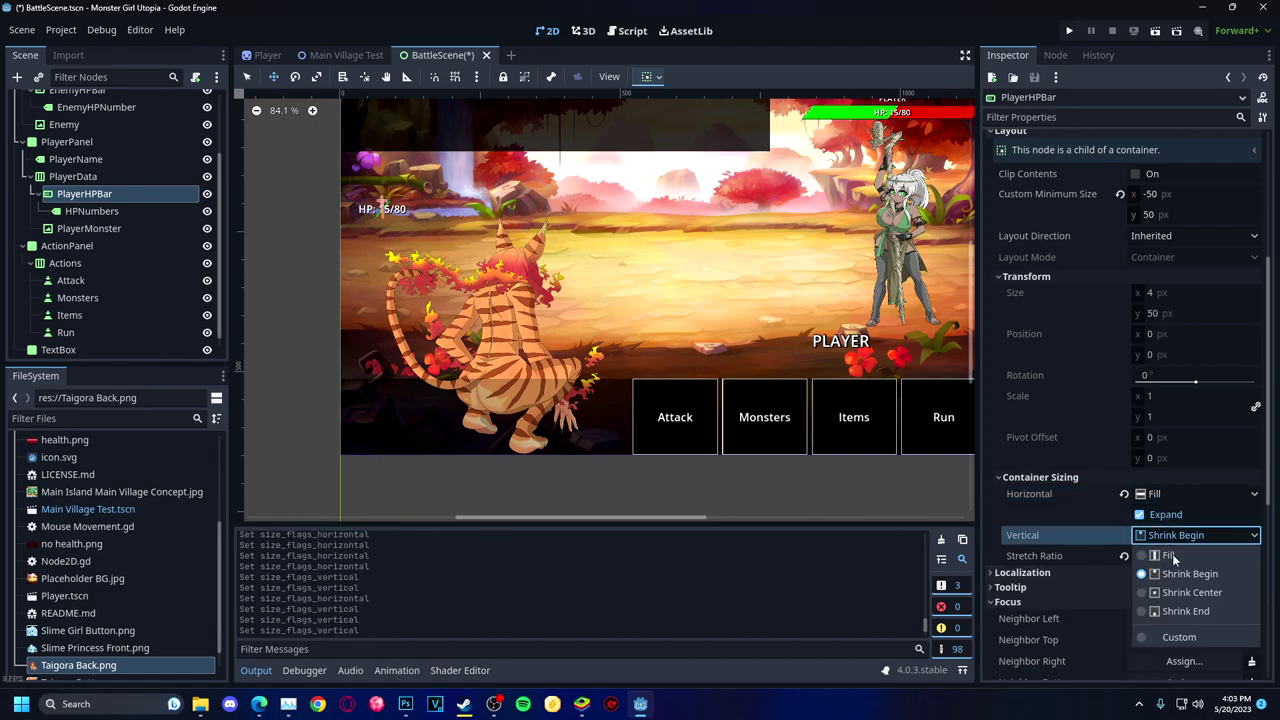
click(1179, 637)
click(1195, 494)
click(1179, 596)
Set PlayerHPBar's flags to fill and expand horizontally, fill vertically, stretch ratio 1.78.
scroll(1152, 480, down, 5)
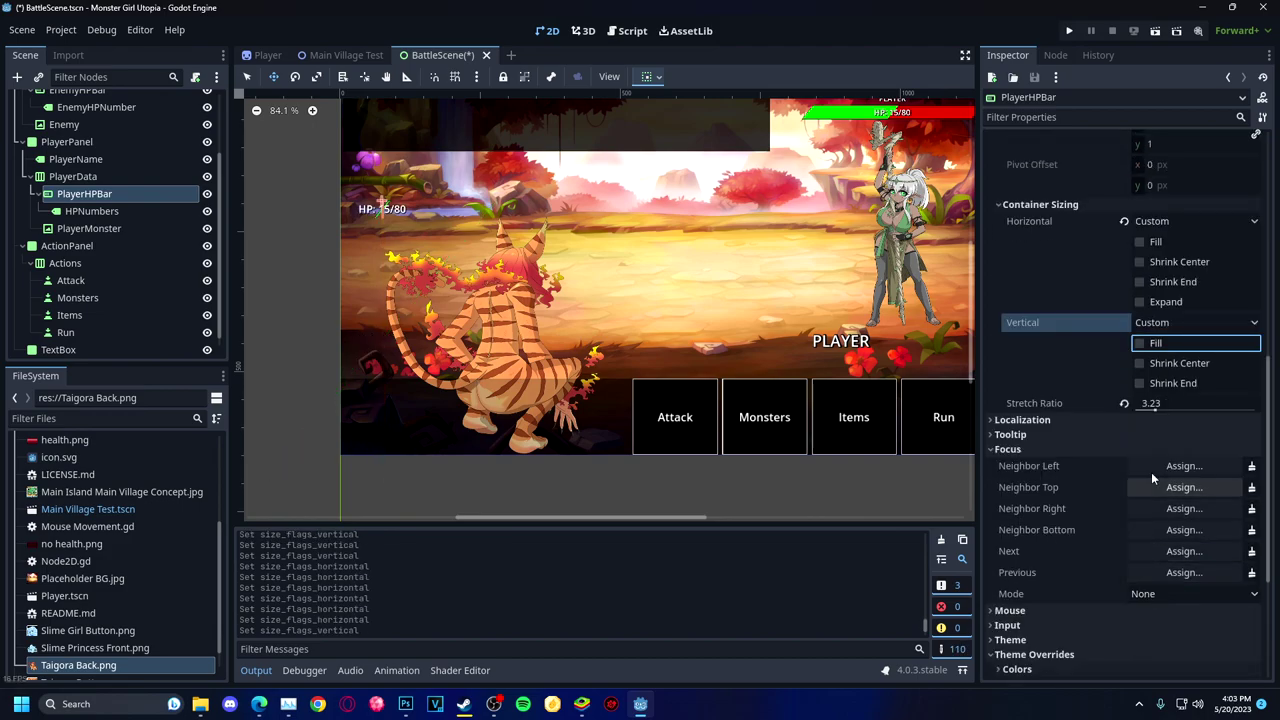
click(1150, 242)
click(1155, 301)
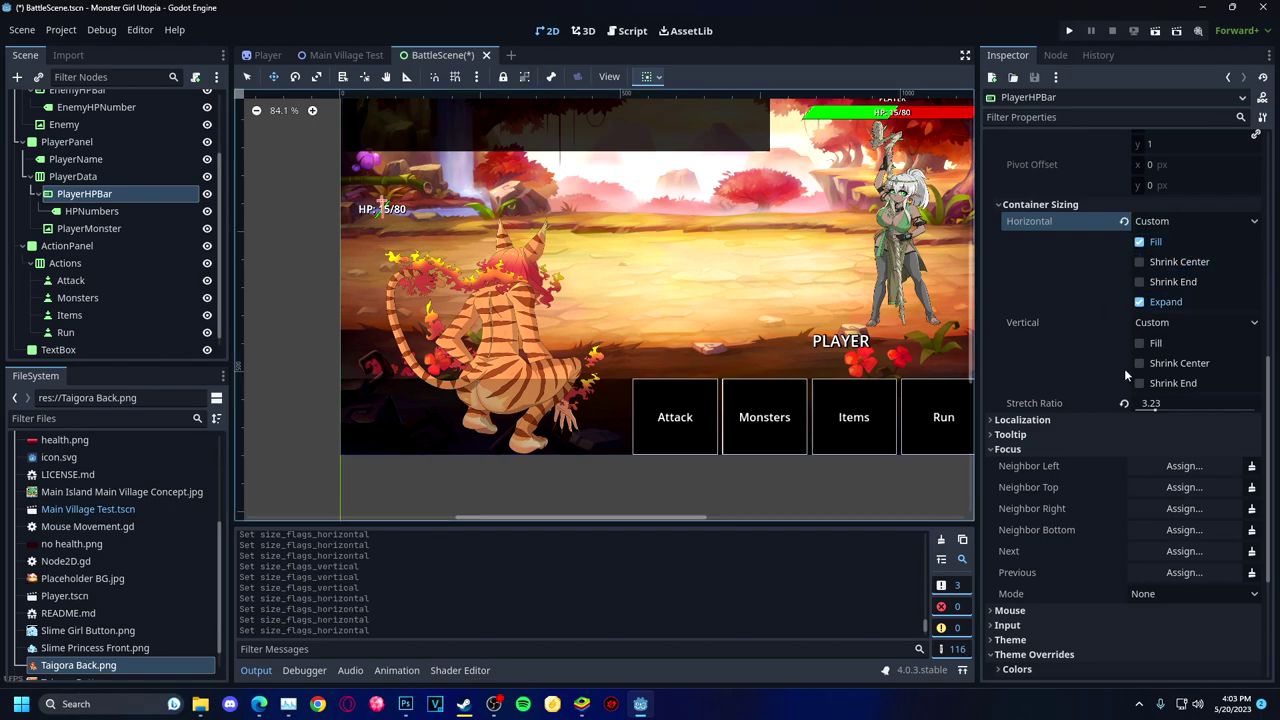
double_click(1140, 363)
click(1140, 343)
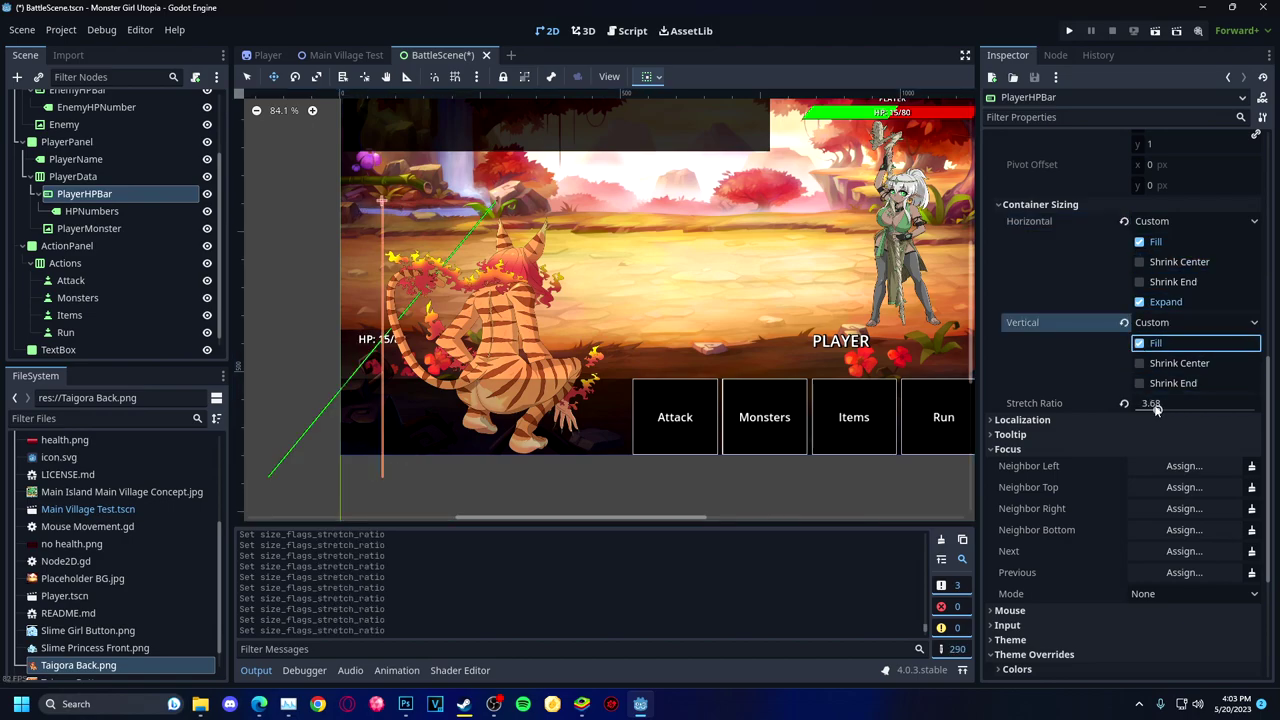
drag(1155, 410, 1131, 410)
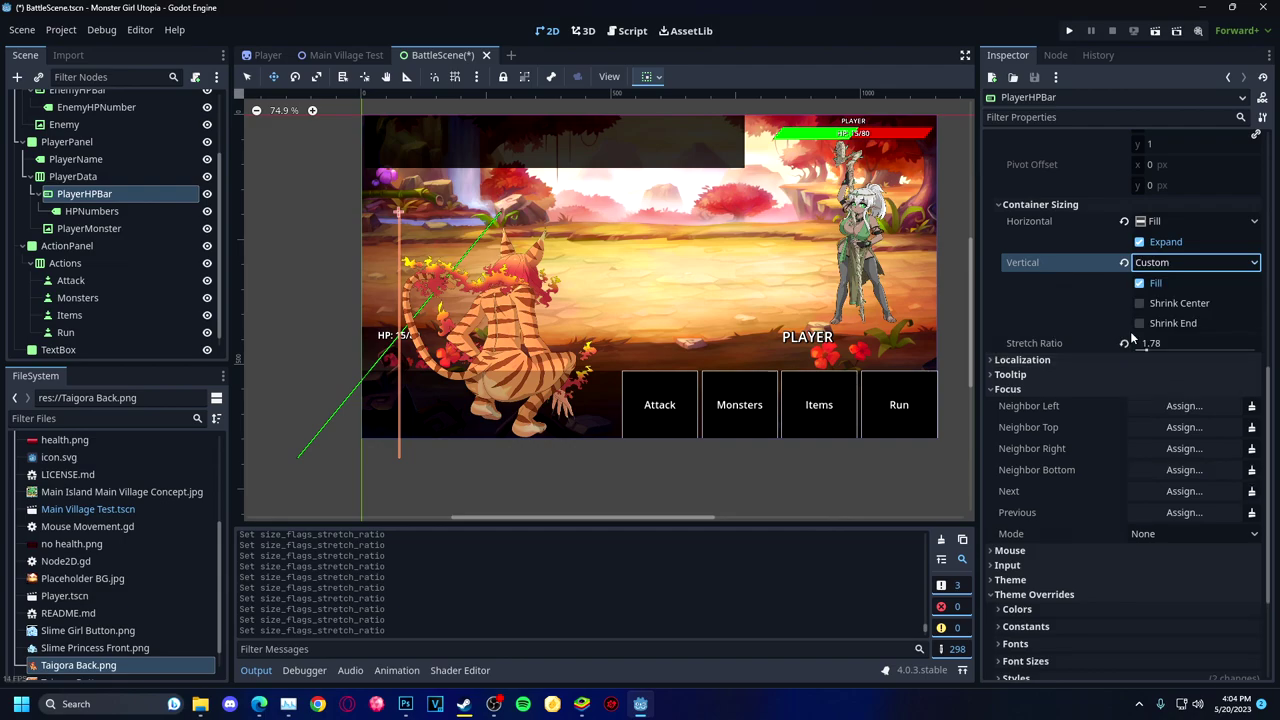
Use the toolbar sizing menu to make PlayerHPBar fill horizontally and align top.
click(646, 76)
click(653, 122)
click(726, 196)
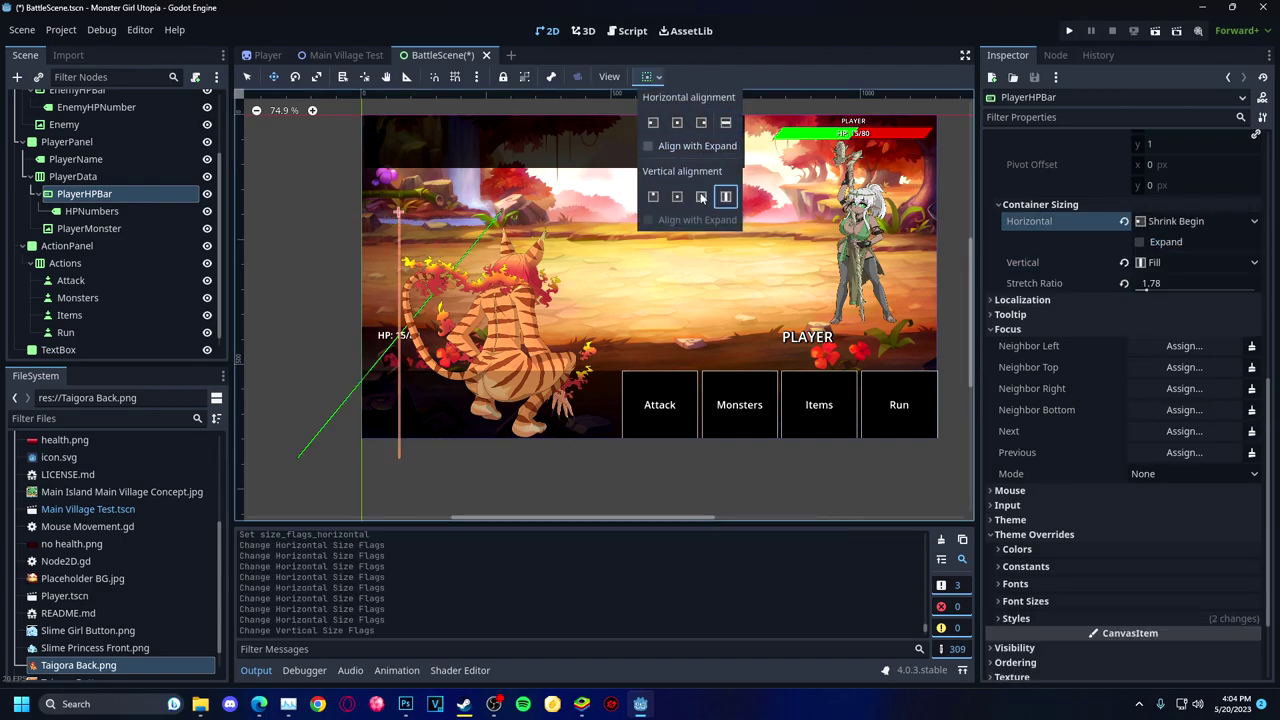
click(726, 122)
click(653, 196)
right_click(112, 197)
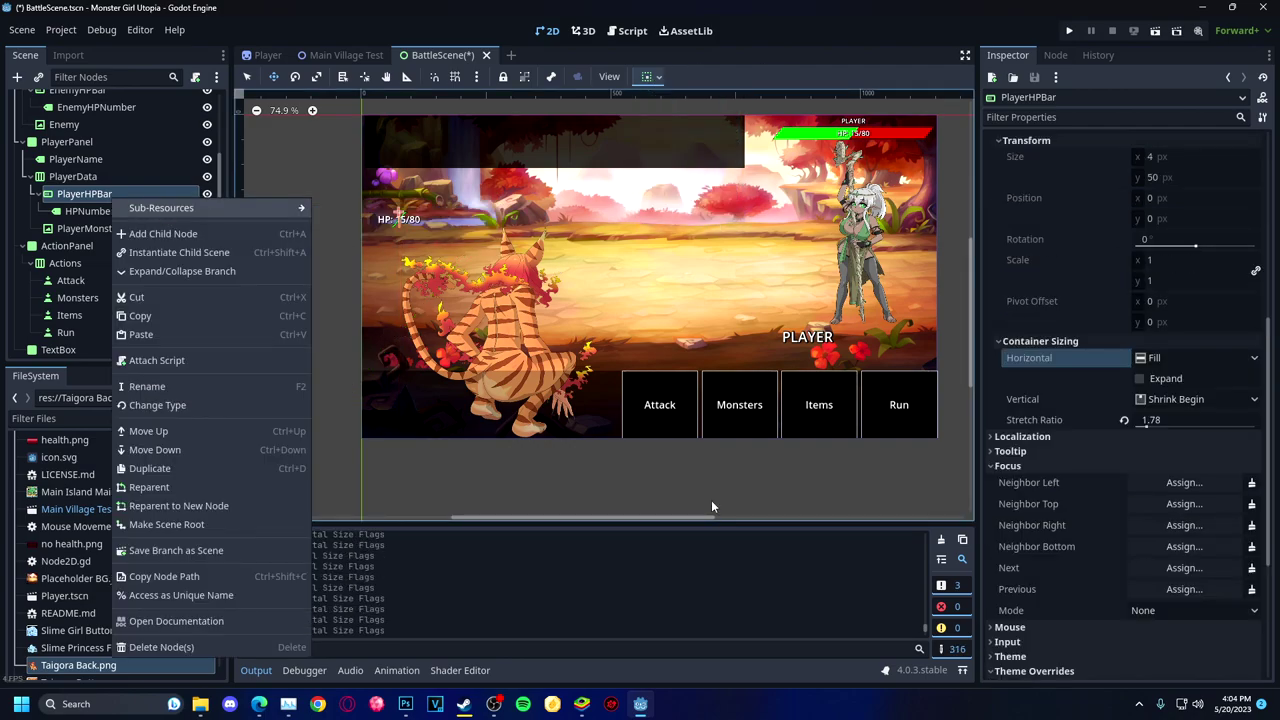
click(711, 505)
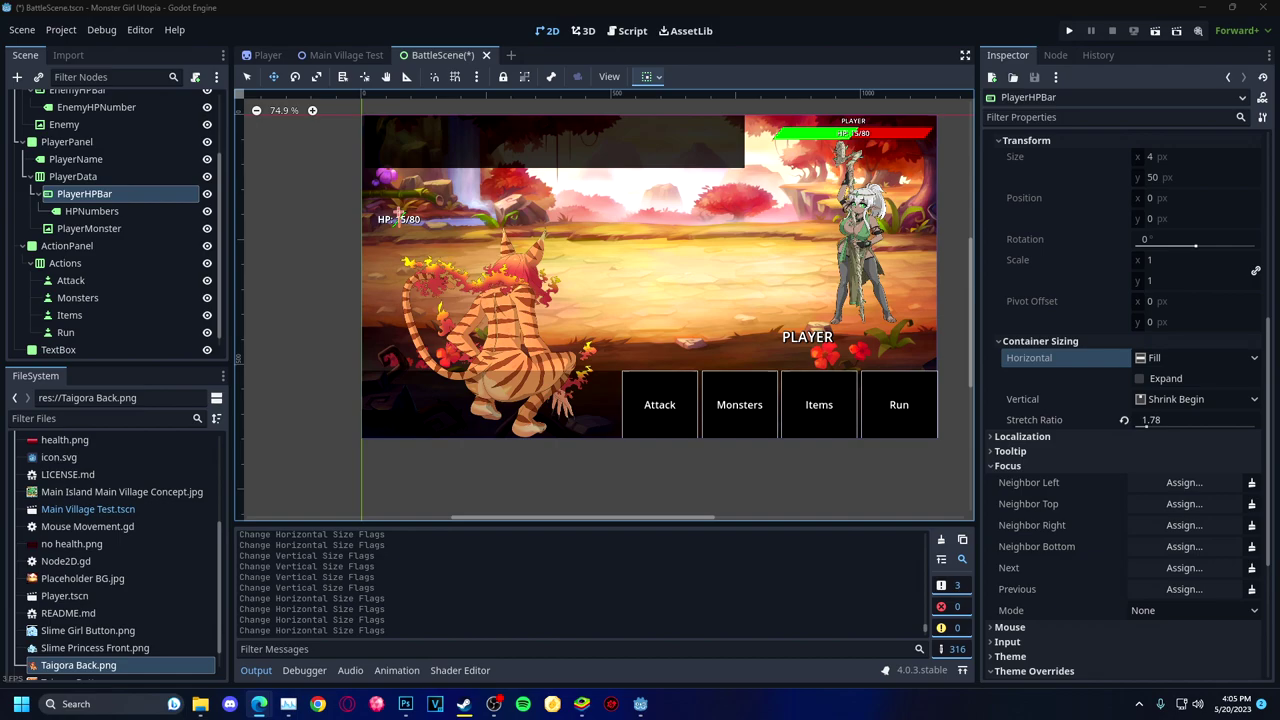
Try moving PlayerHPBar under PlayerPanel with full-width anchors, then undo it.
key(ctrl+v)
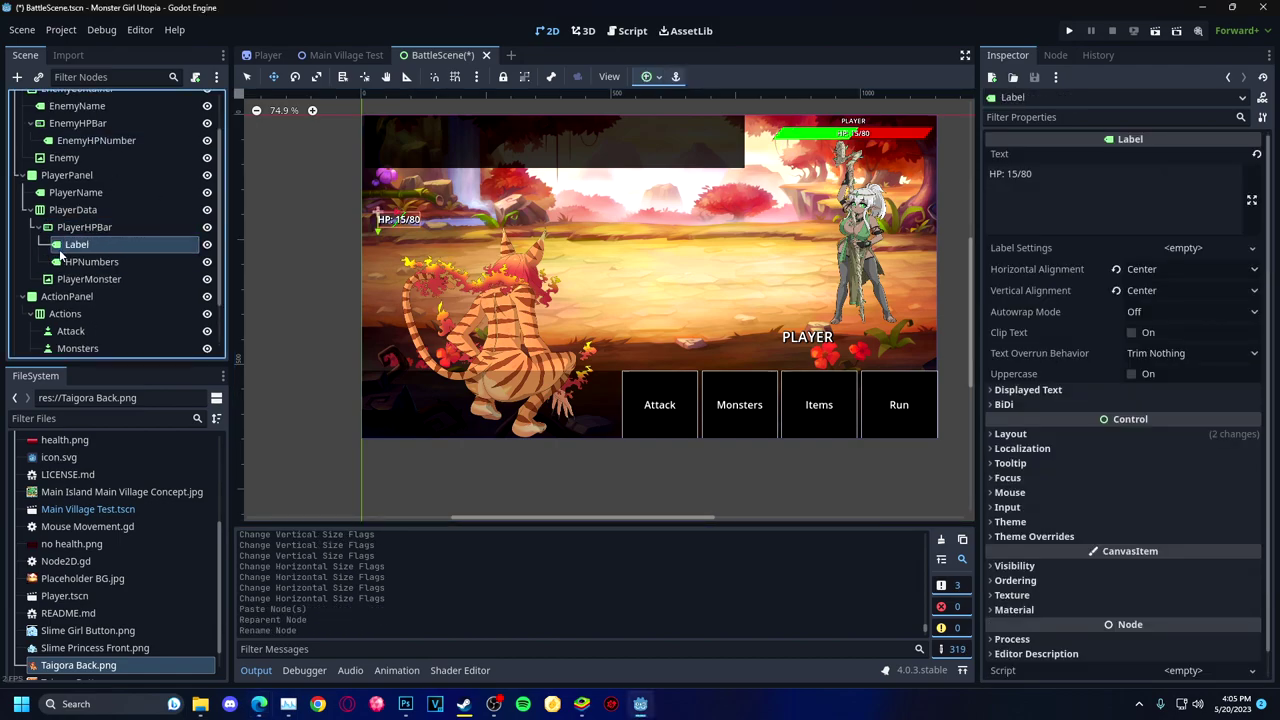
key(ctrl+z)
key(ctrl+z)
key(ctrl+z)
key(ctrl+z)
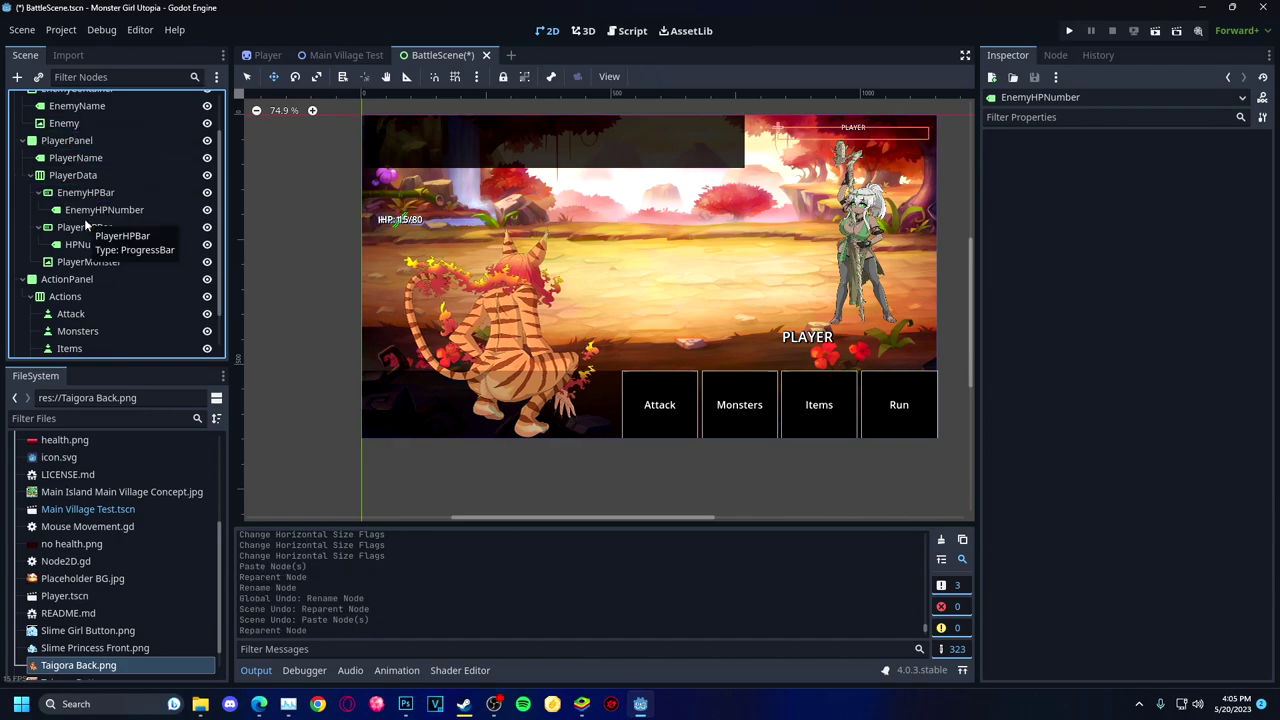
right_click(92, 244)
click(492, 442)
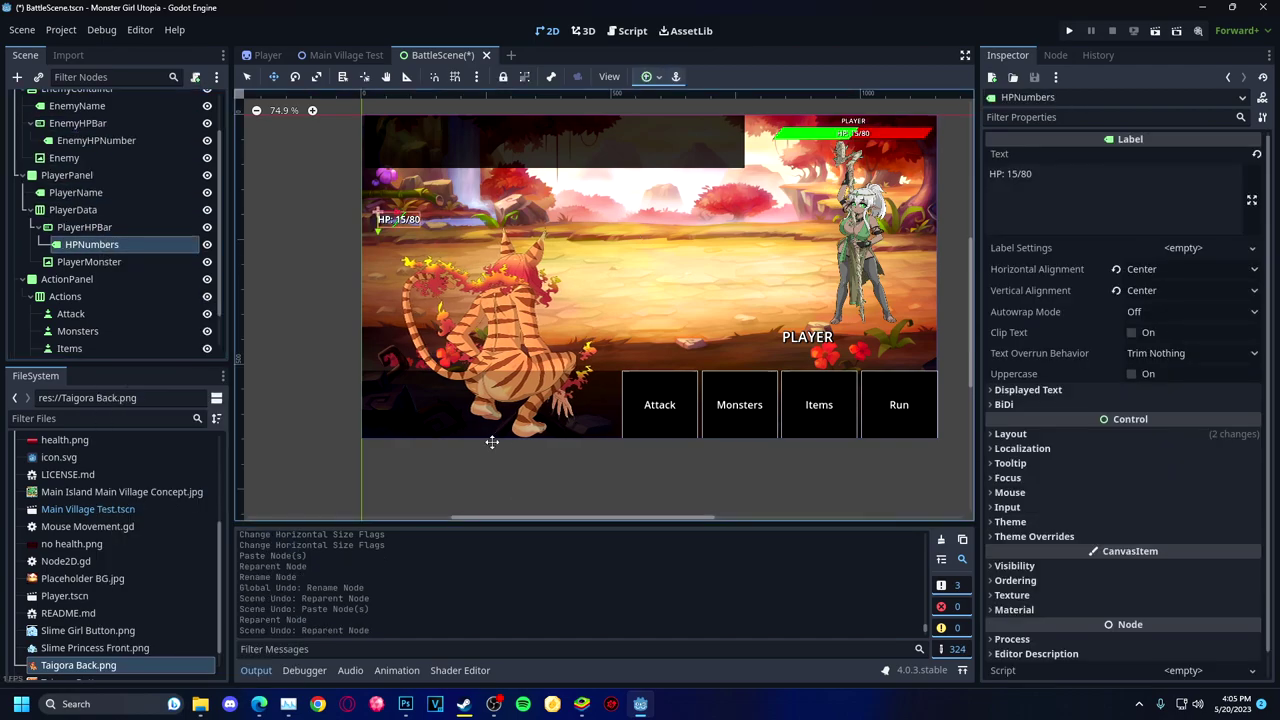
click(84, 227)
drag(128, 222, 120, 202)
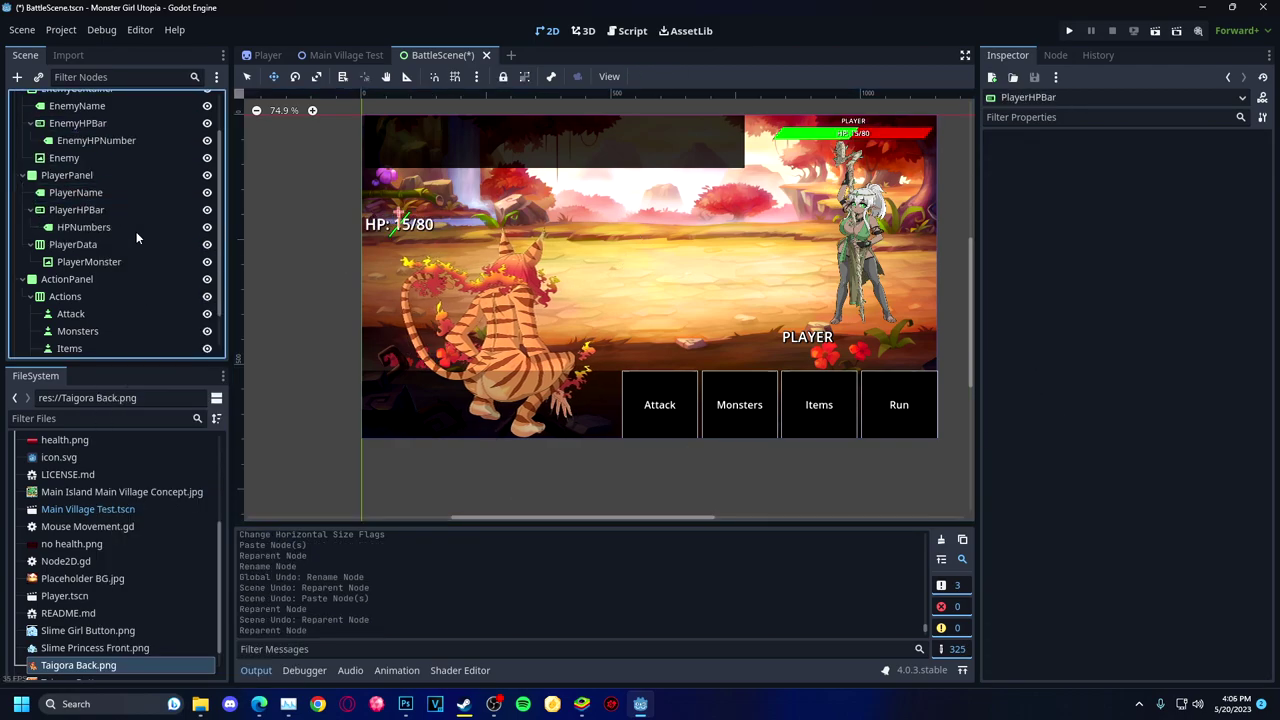
click(646, 76)
click(724, 147)
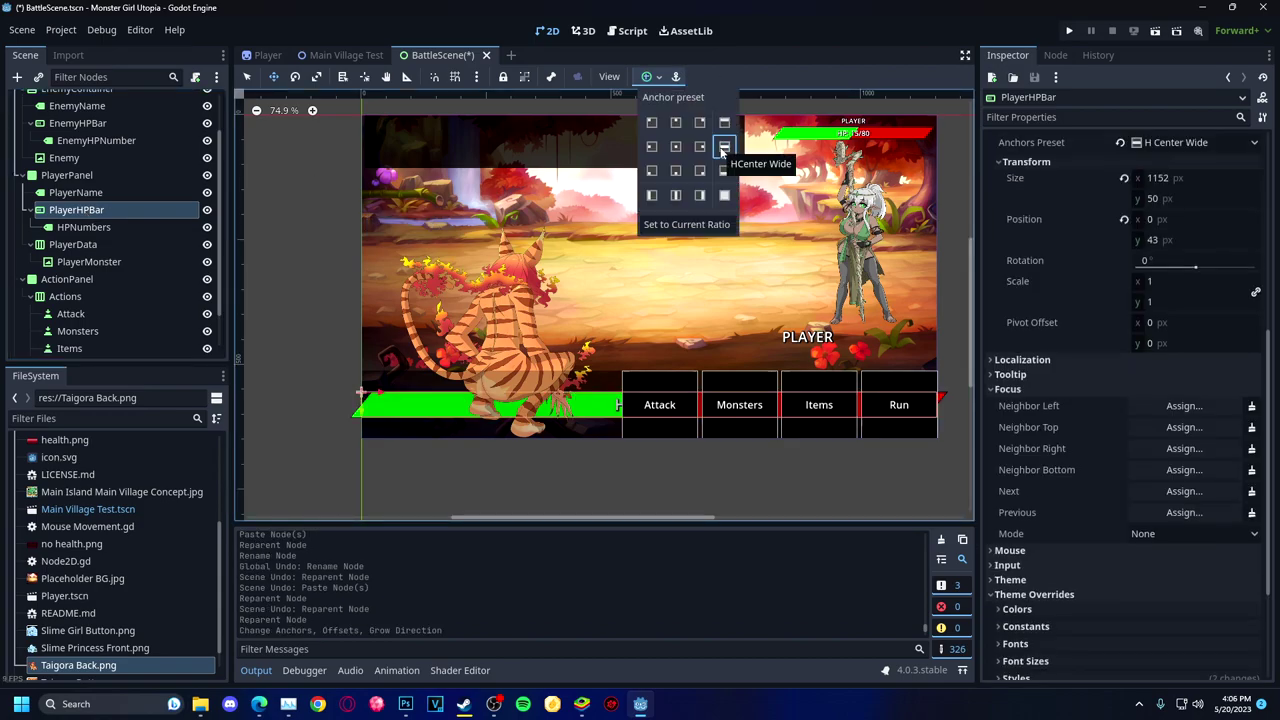
click(704, 224)
click(704, 224)
key(ctrl+z)
key(ctrl+z)
key(ctrl+z)
key(ctrl+z)
Compare the layout settings of PlayerMonster, PlayerHPBar, EnemyHPNumber and EnemyHPBar.
click(168, 261)
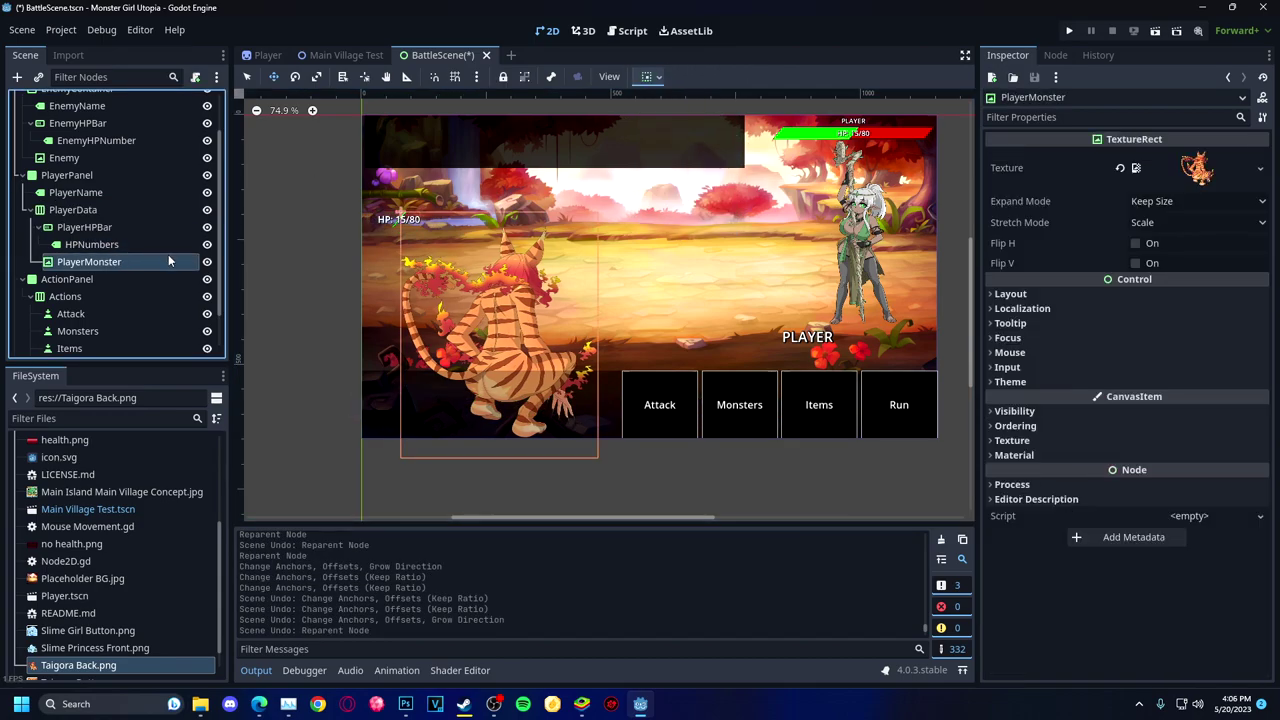
click(118, 227)
click(96, 140)
click(646, 76)
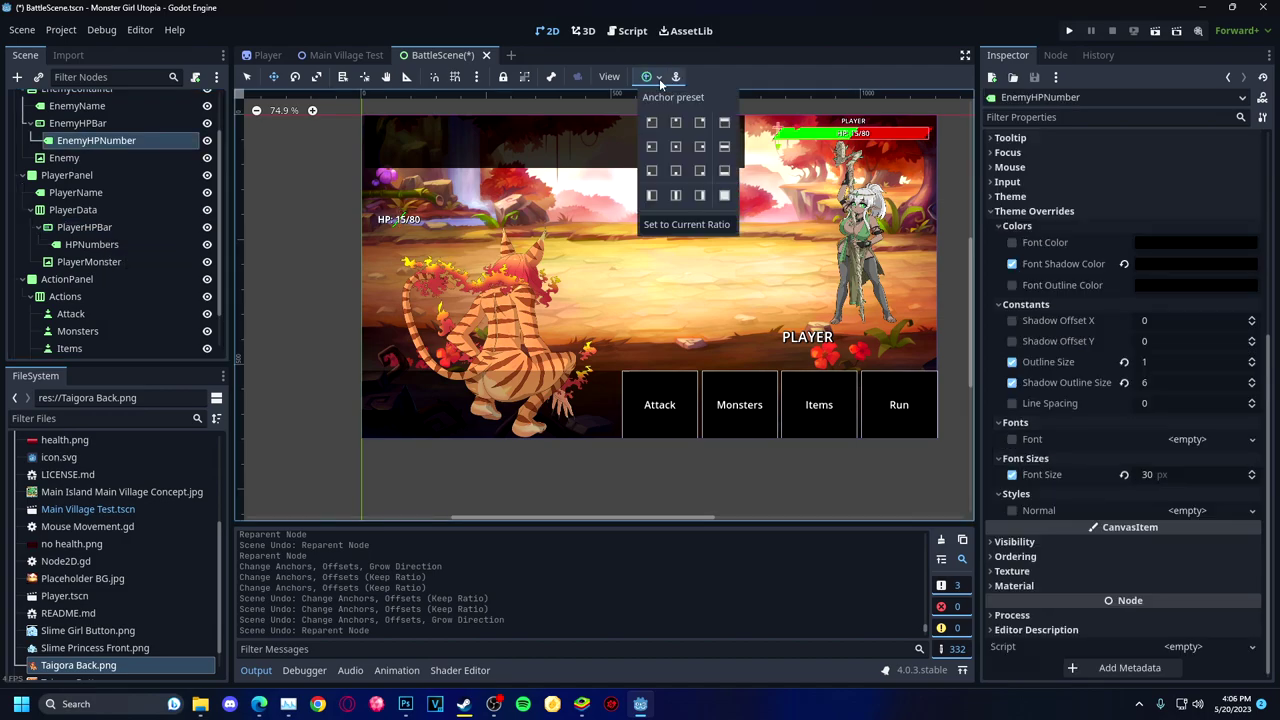
click(97, 123)
click(646, 76)
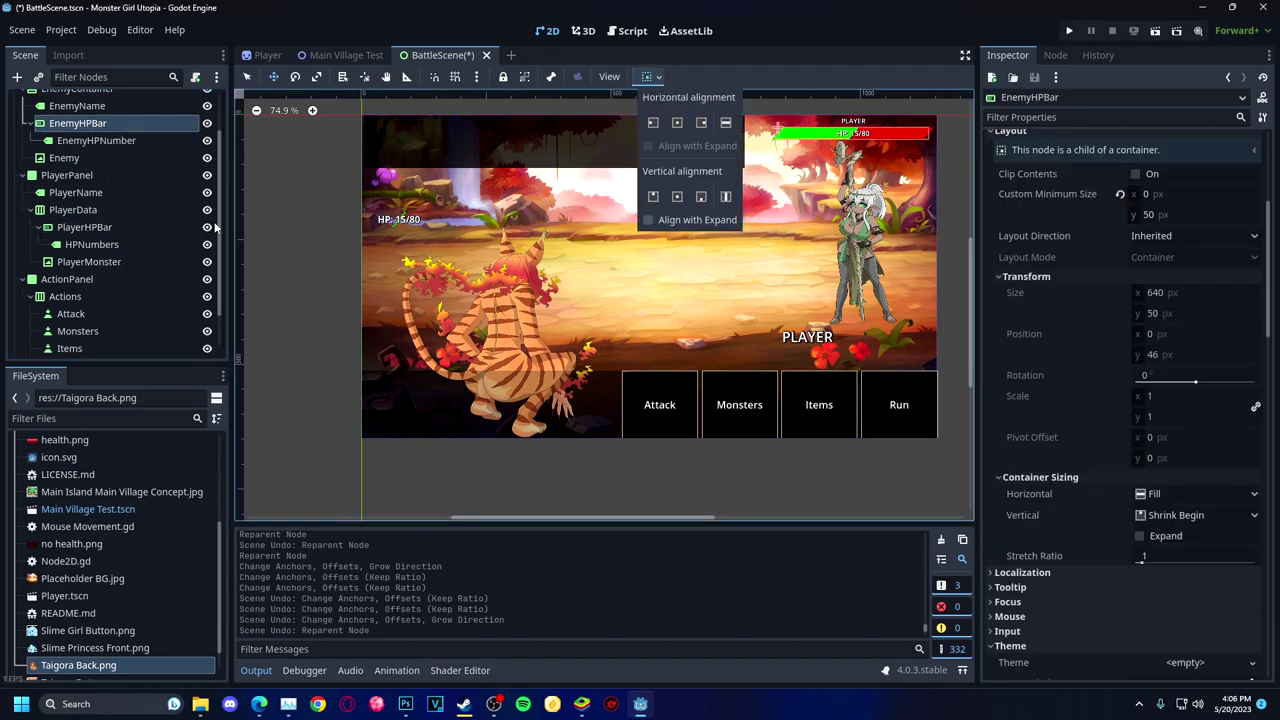
click(89, 261)
click(646, 76)
click(1148, 281)
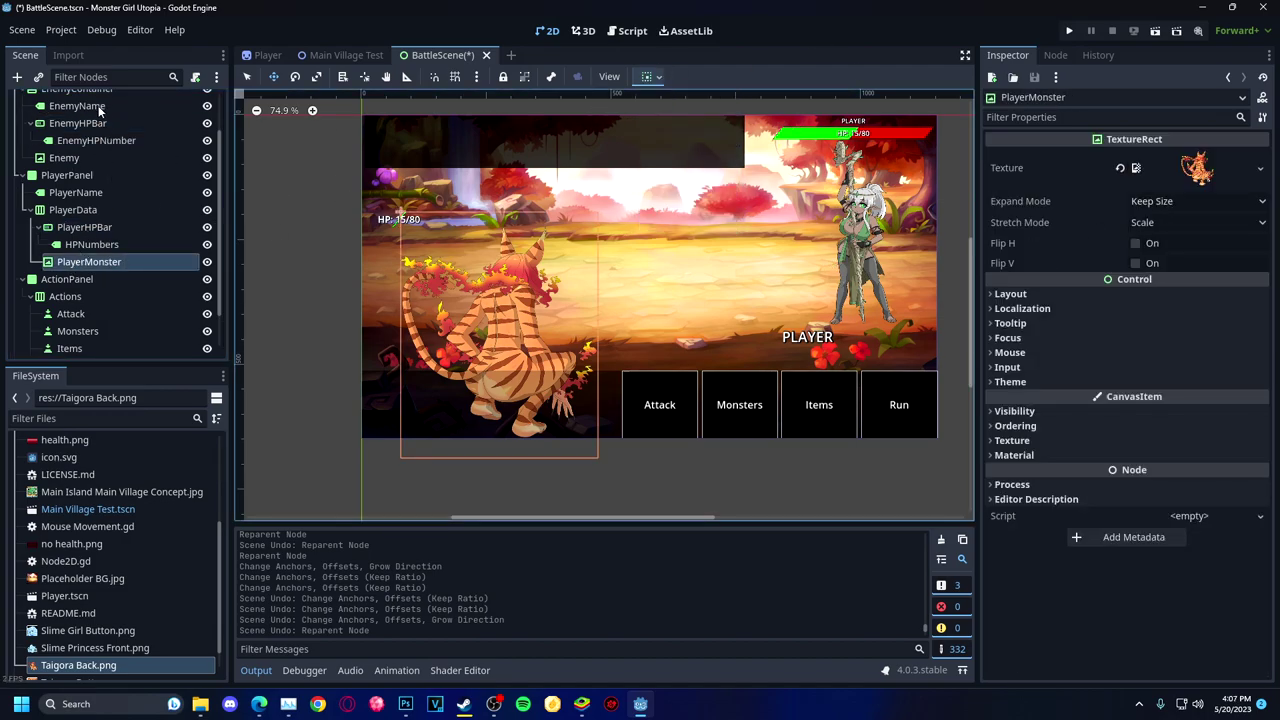
Paste the copied Enemy node into PlayerData and delete the old PlayerMonster.
click(65, 191)
key(ctrl+v)
key(Delete)
drag(78, 665, 51, 334)
key(ctrl+z)
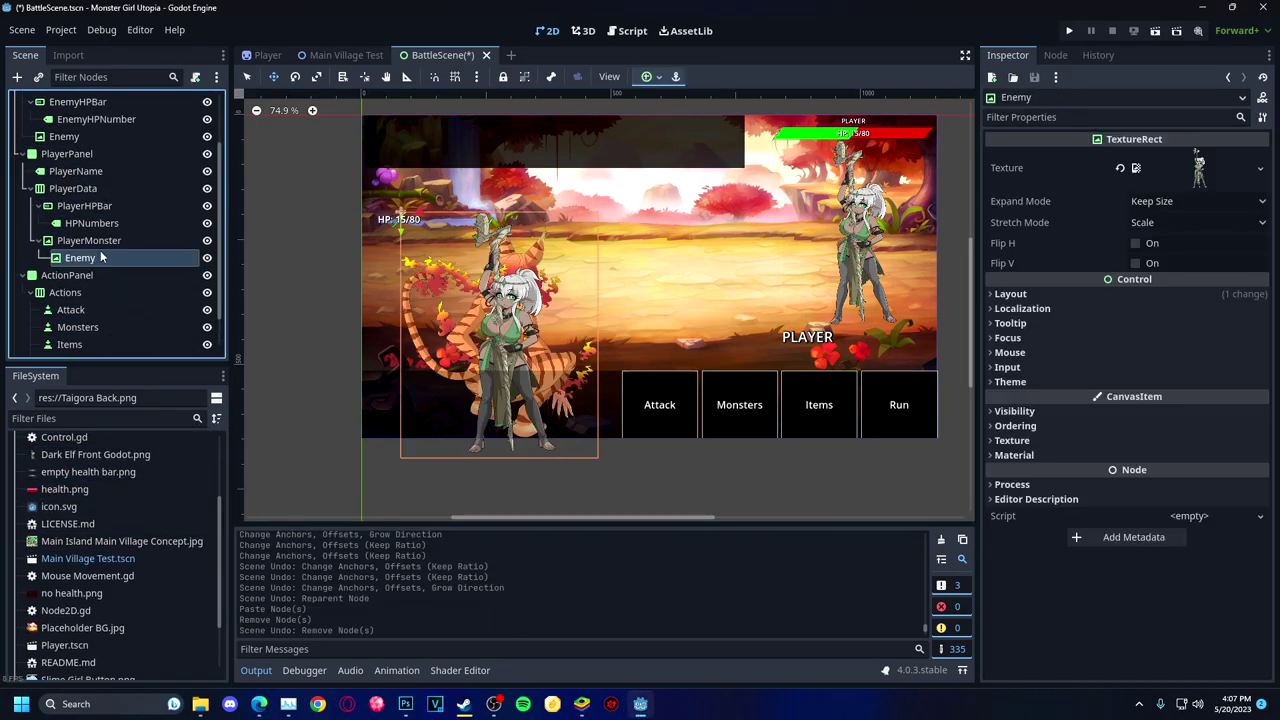
drag(101, 257, 110, 249)
click(89, 240)
key(Delete)
Assign Taigora Back.png as the Enemy copy's texture.
click(72, 240)
scroll(118, 476, down, 2)
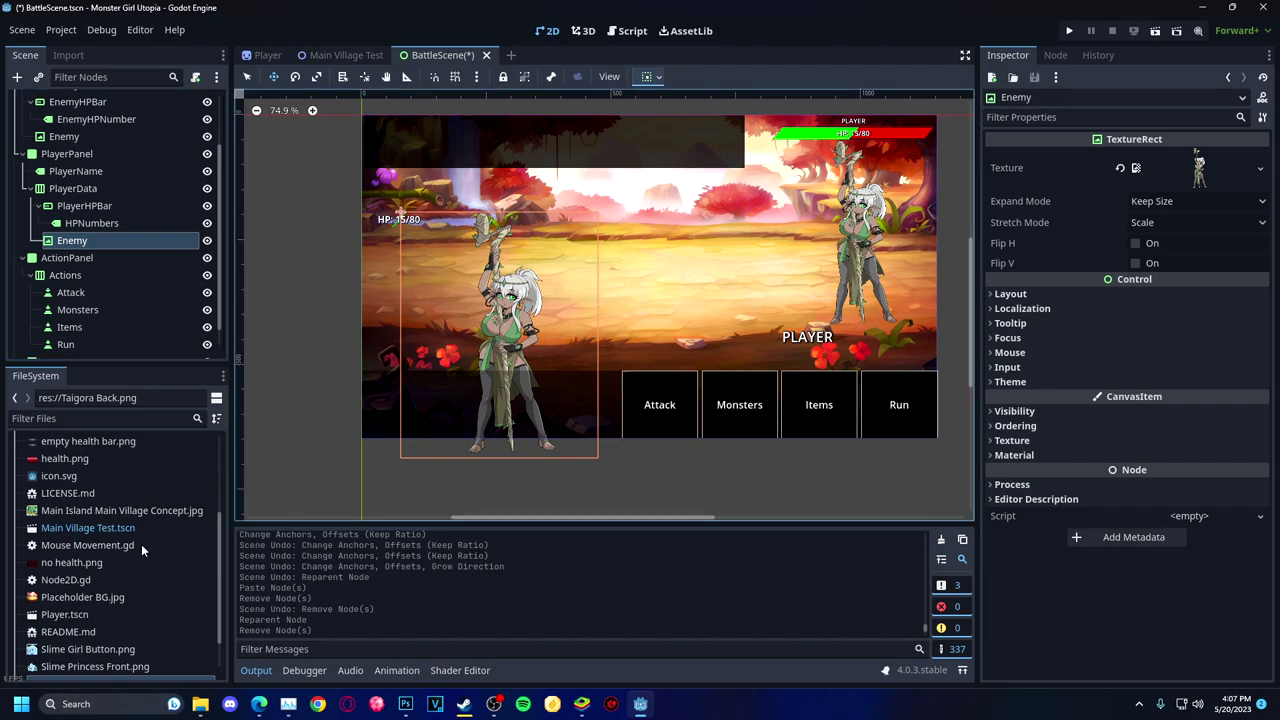
scroll(99, 523, down, 1)
drag(78, 656, 1199, 167)
click(84, 188)
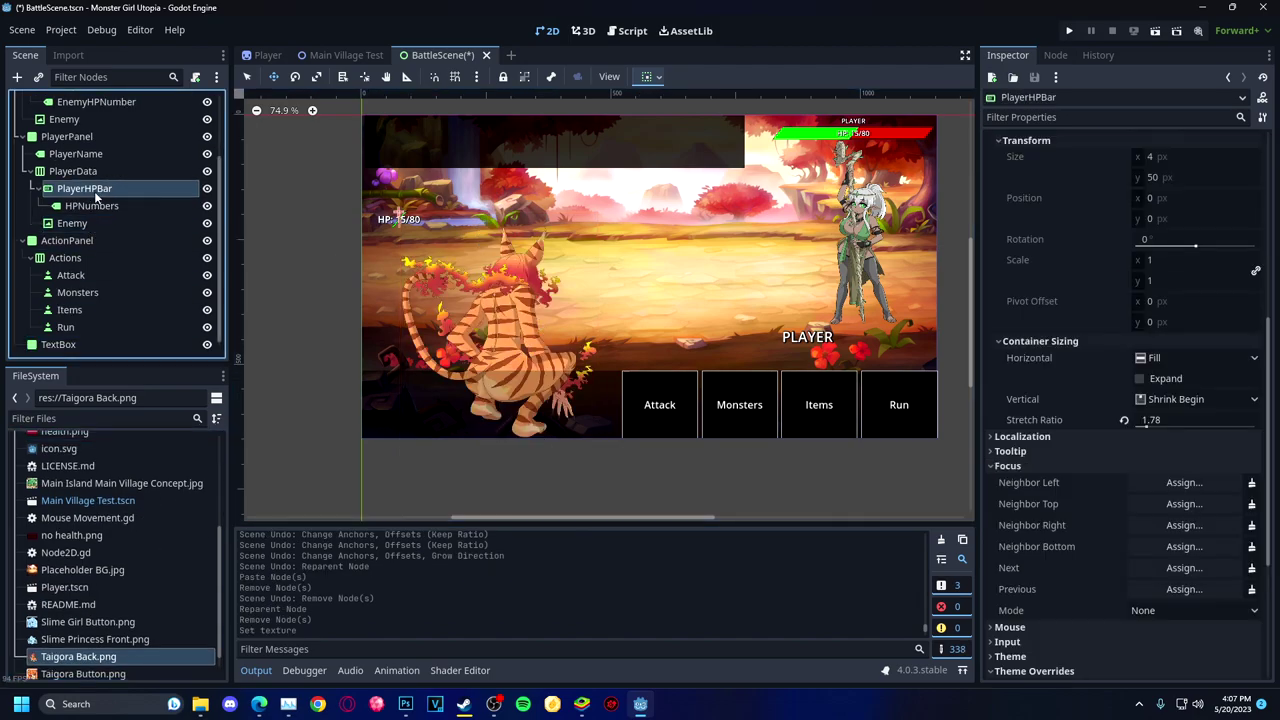
click(646, 76)
key(Down)
key(Down)
click(84, 188)
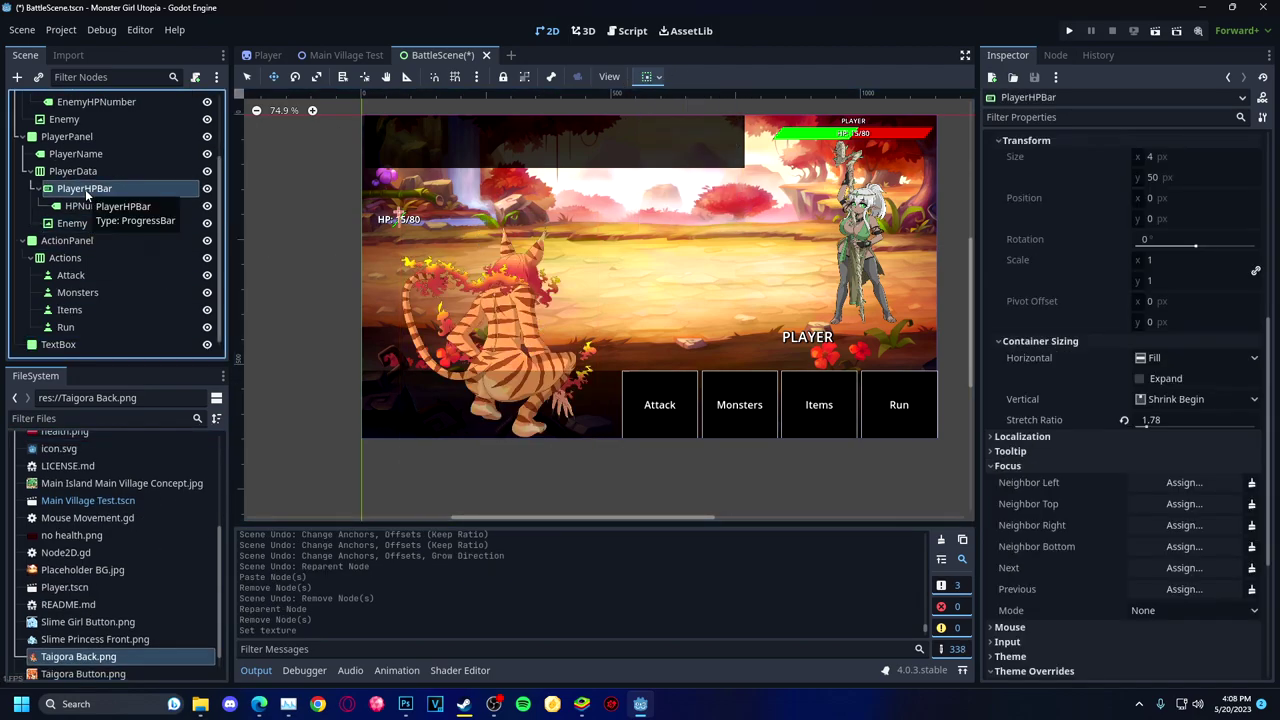
Rename the Enemy copy under PlayerData to 'PlayerMonster'.
click(64, 118)
click(646, 76)
click(72, 223)
double_click(102, 215)
text(PlayerMonster)
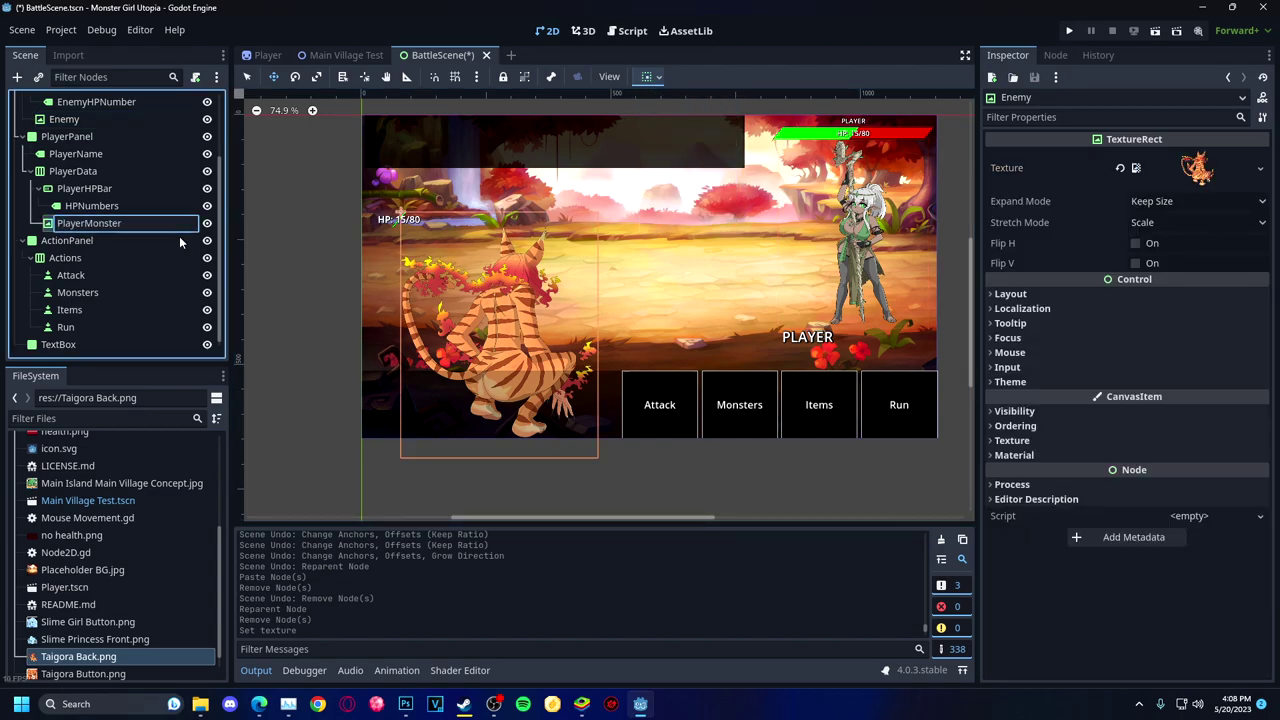
key(Return)
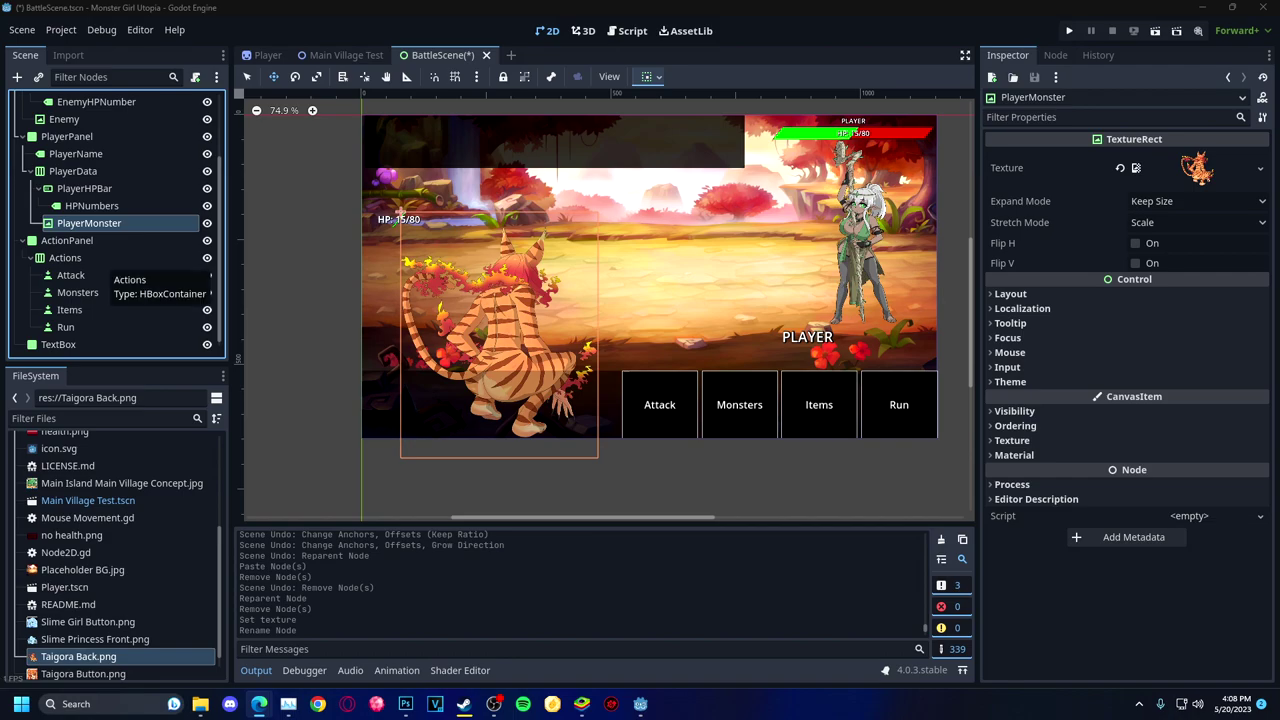
click(73, 171)
Apply the Full Rect anchor preset to PlayerData.
click(646, 76)
click(728, 178)
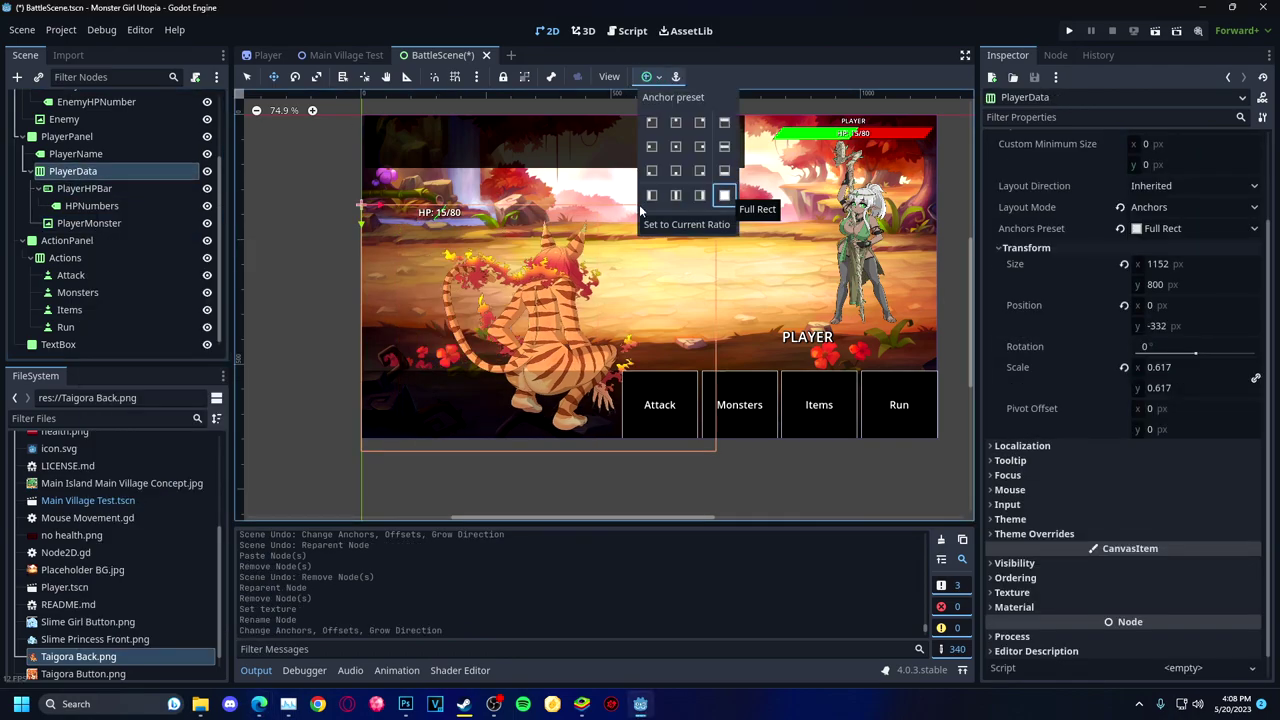
key(ctrl+z)
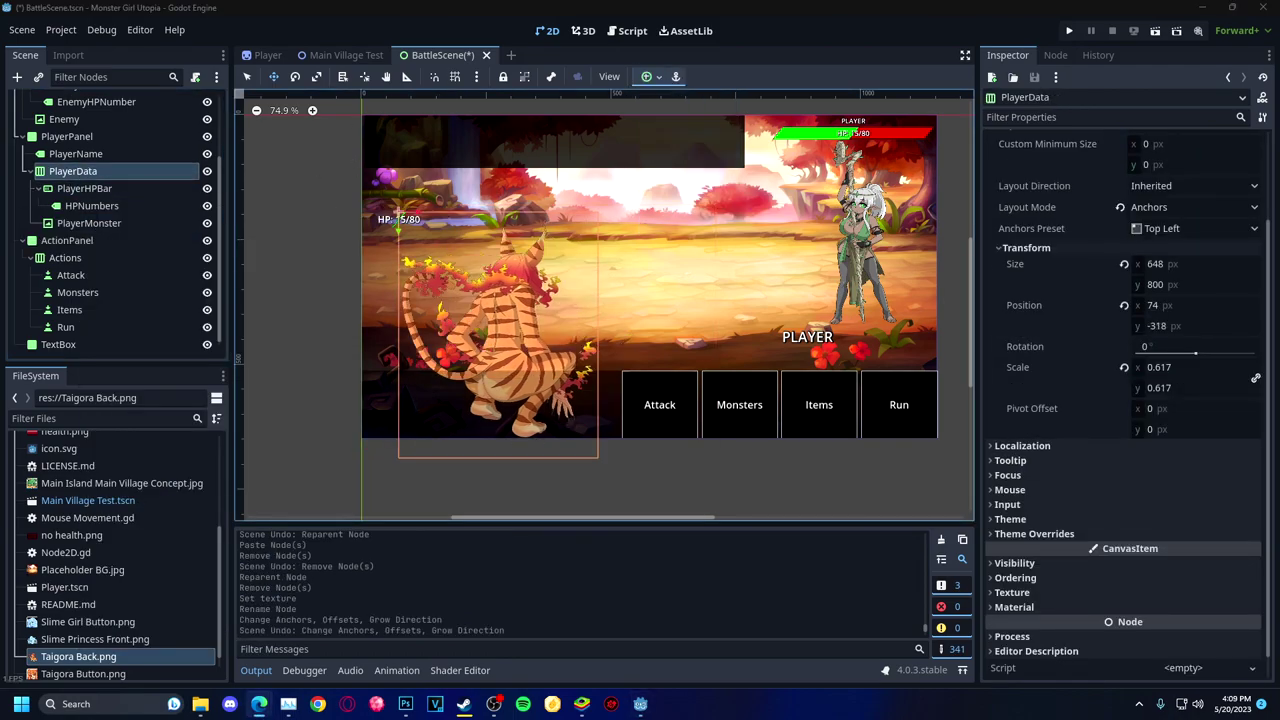
right_click(108, 172)
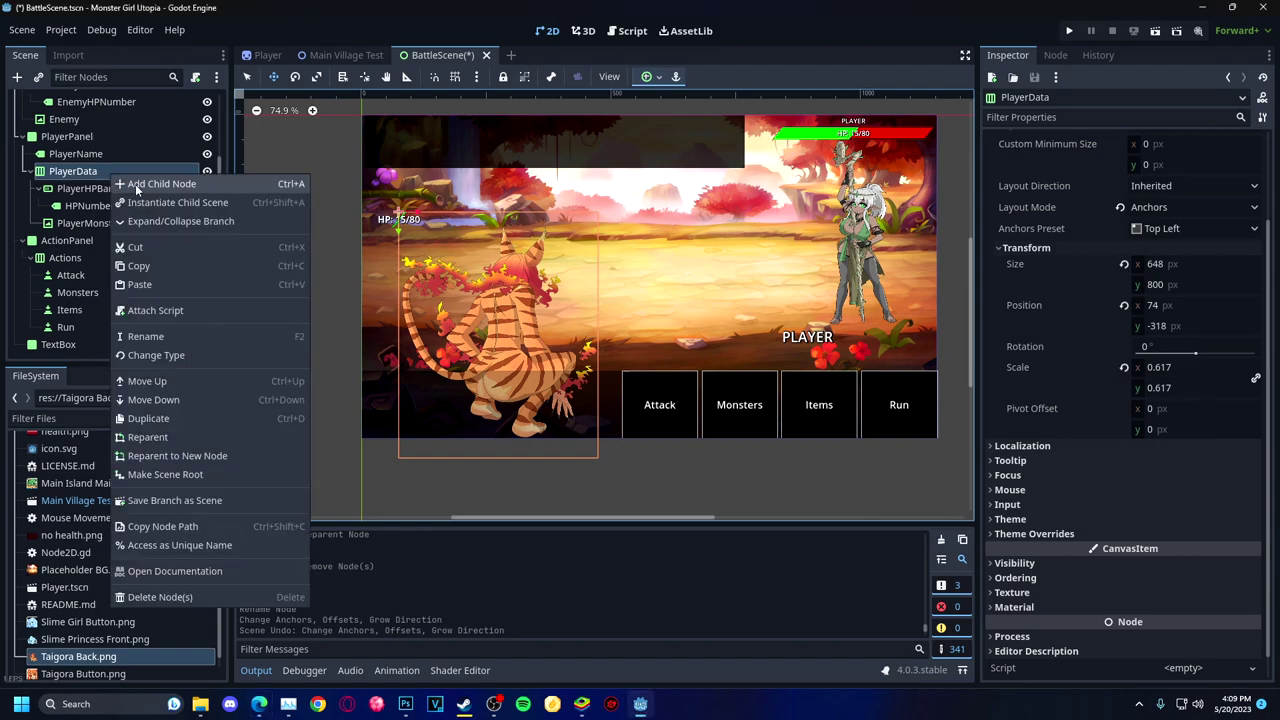
click(646, 76)
click(728, 178)
Make PlayerHPBar fill vertically with a stretch ratio of 1 instead of centering it.
click(84, 188)
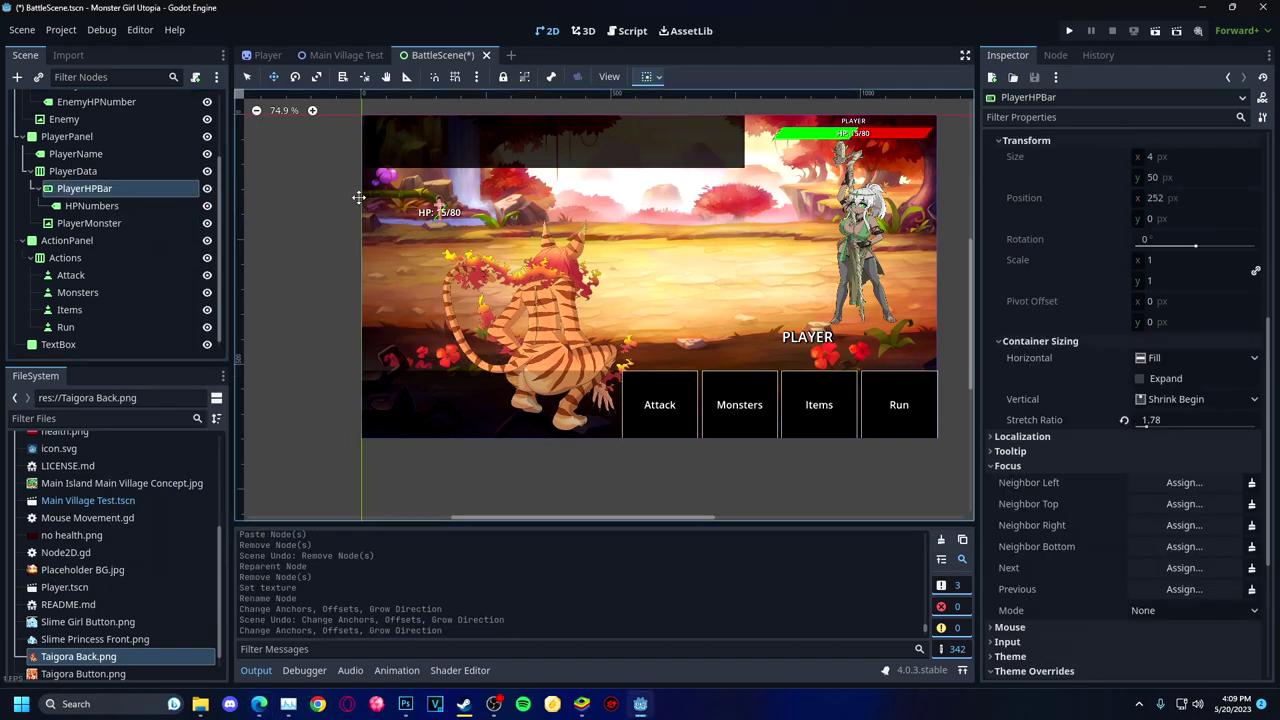
click(646, 76)
click(686, 194)
click(686, 120)
key(ctrl+z)
click(646, 76)
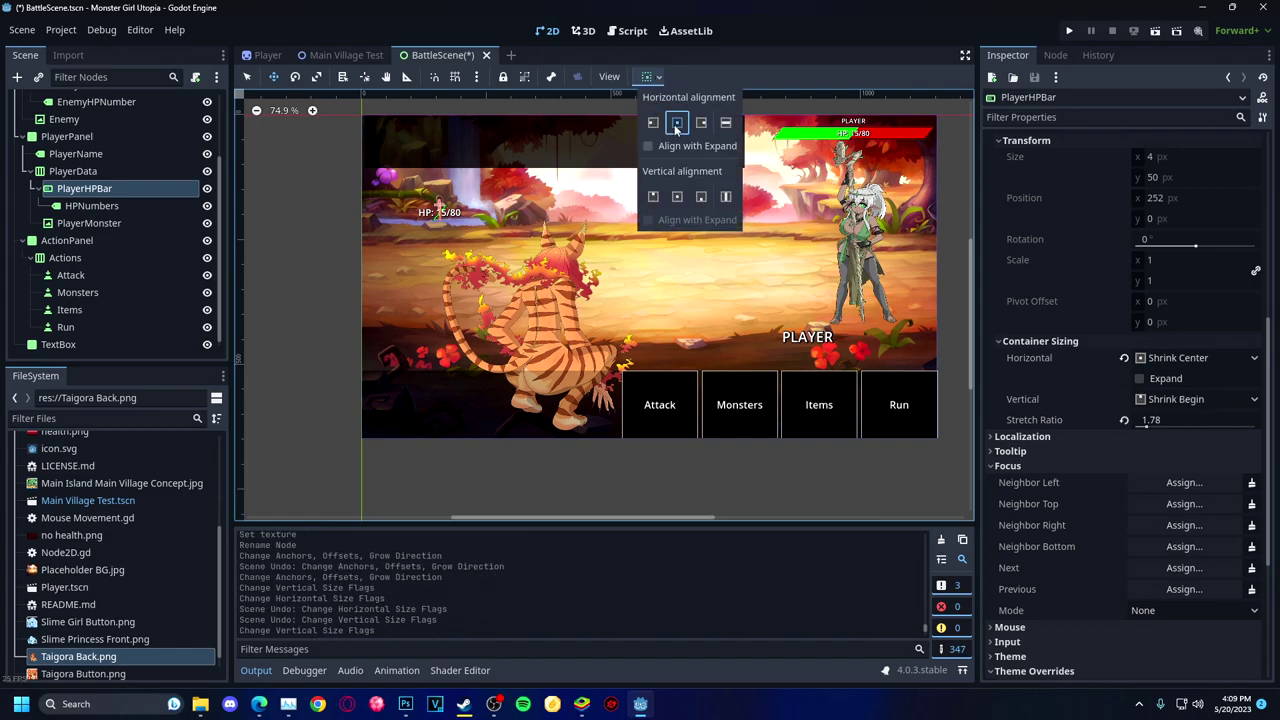
click(653, 196)
click(726, 122)
click(1176, 399)
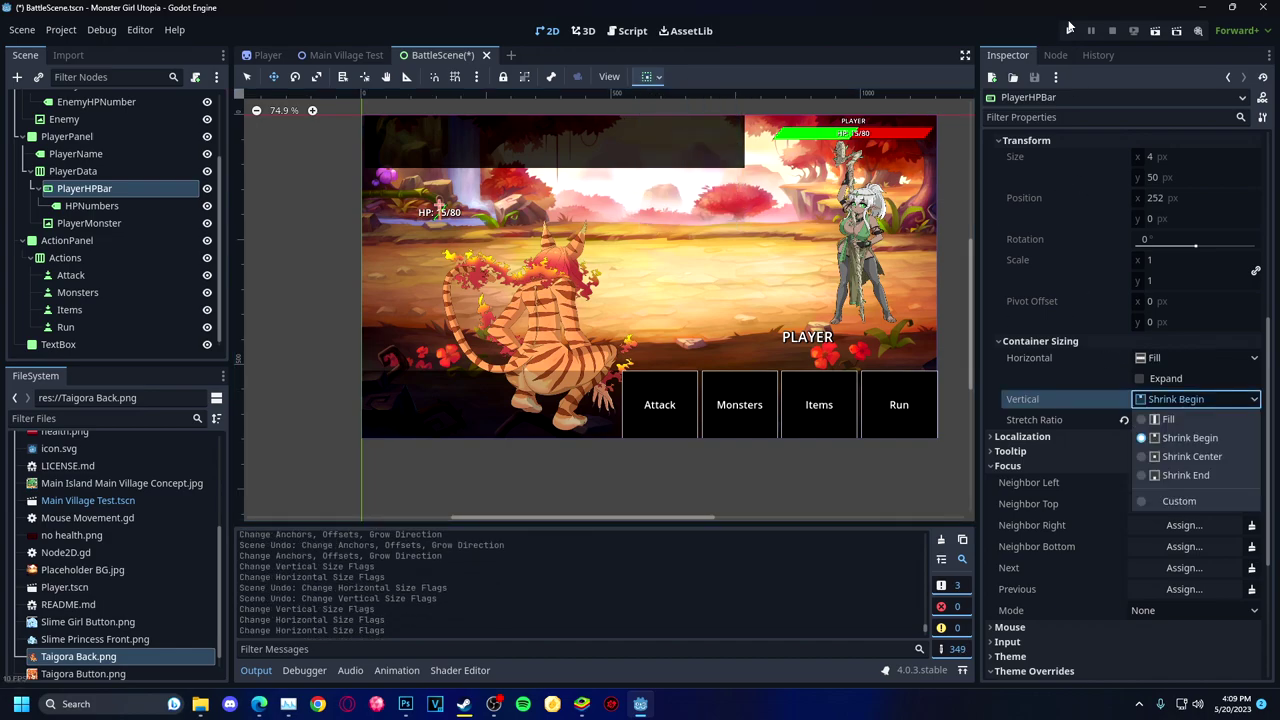
click(1167, 419)
drag(1140, 420, 1150, 420)
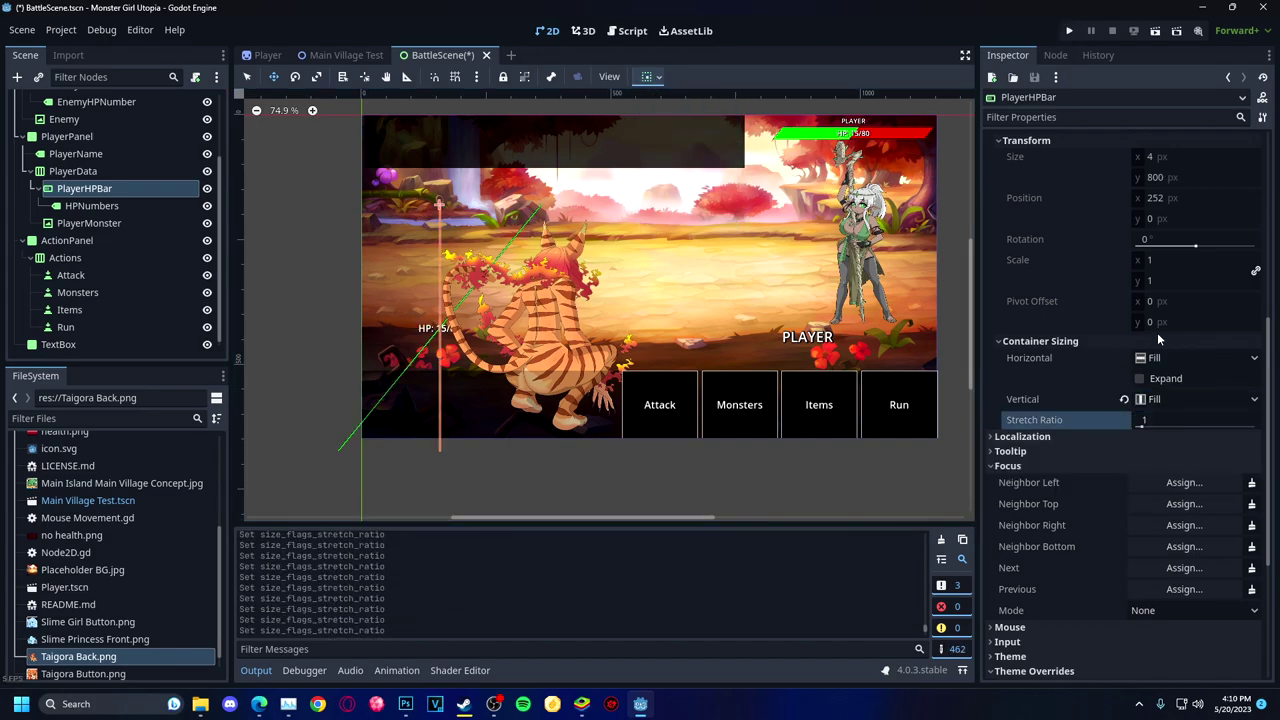
Change PlayerHPBar's vertical sizing from centered to aligned at the top of its container.
click(435, 328)
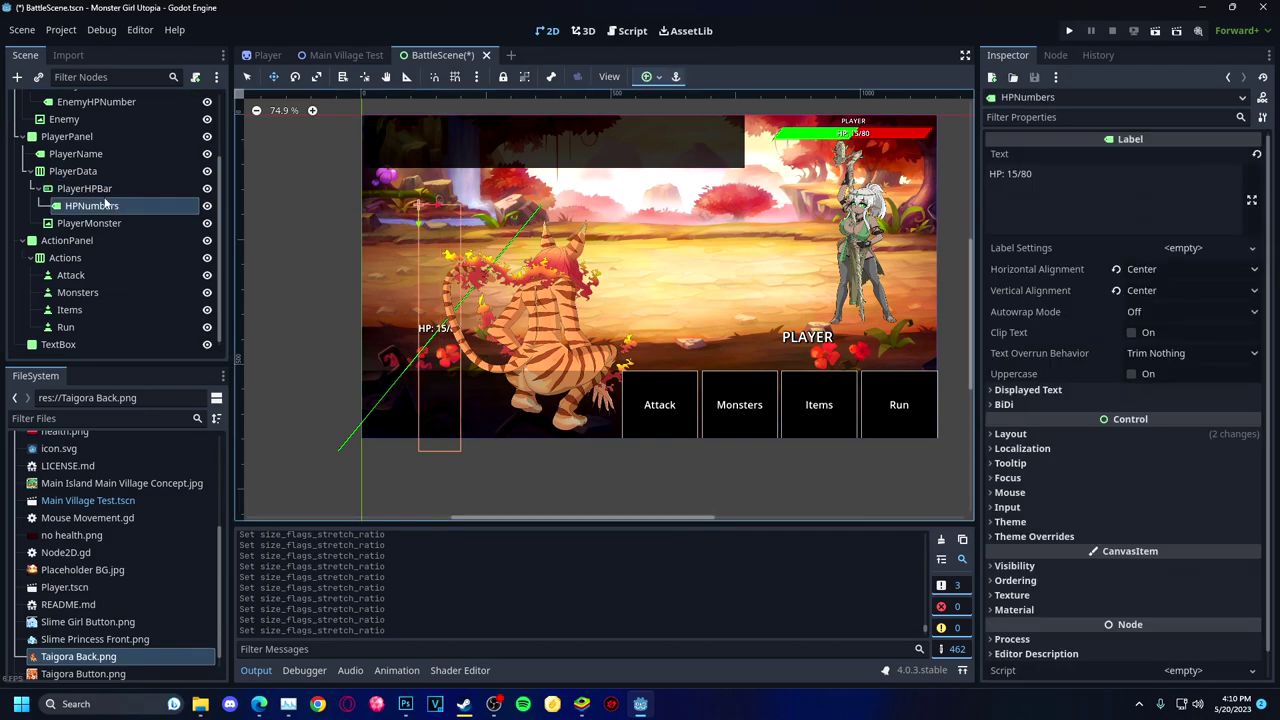
click(440, 400)
click(1176, 399)
click(1165, 445)
click(1152, 402)
click(1155, 430)
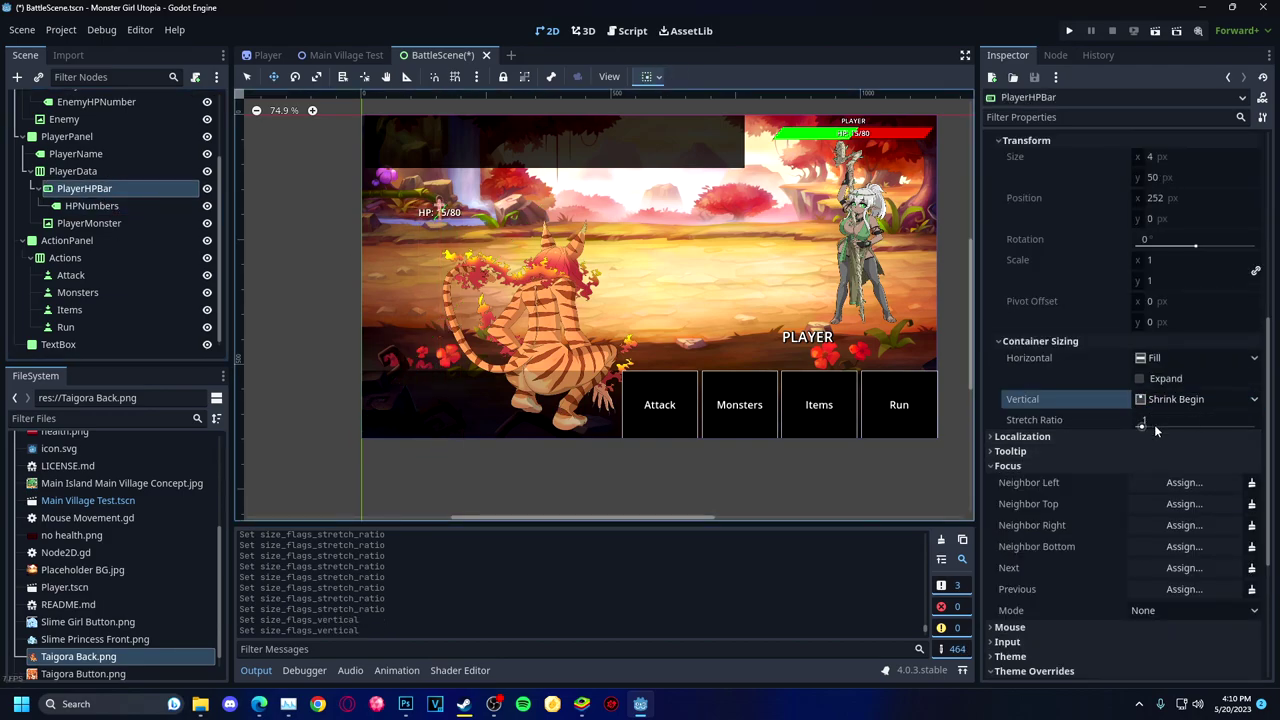
click(437, 205)
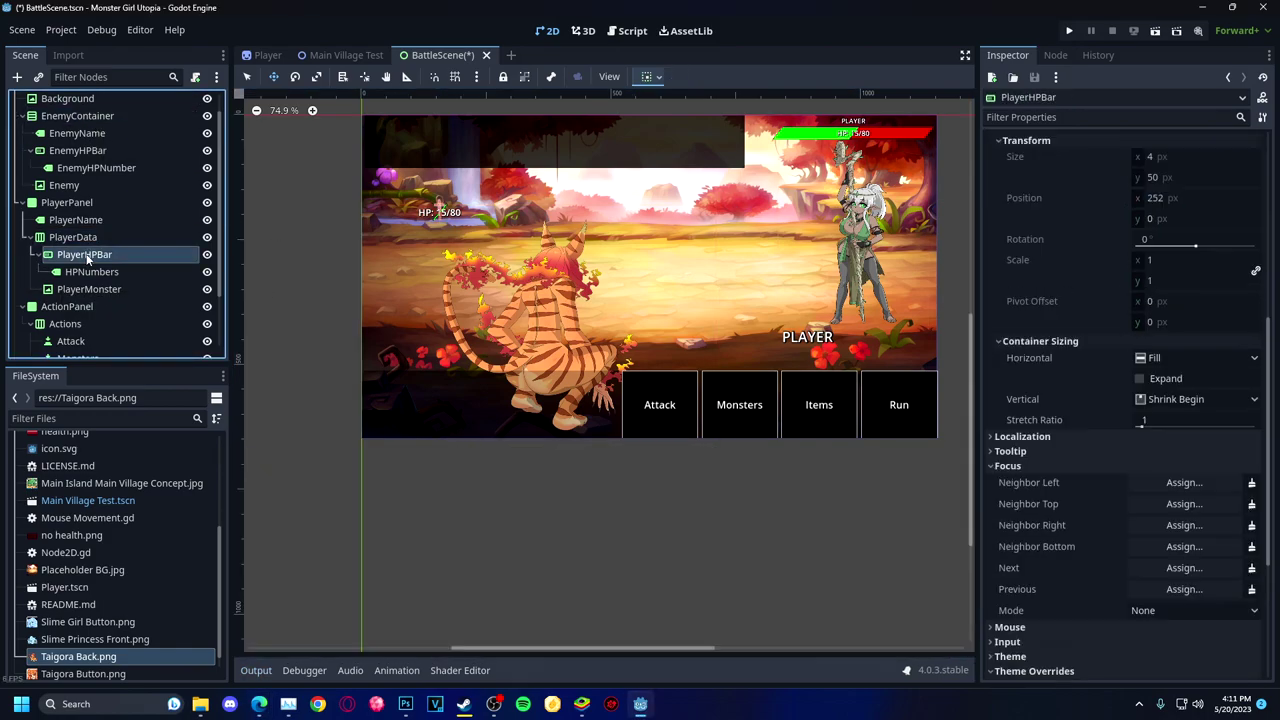
Narrow PlayerData to 814 px wide and shift it slightly up in the scene.
click(78, 237)
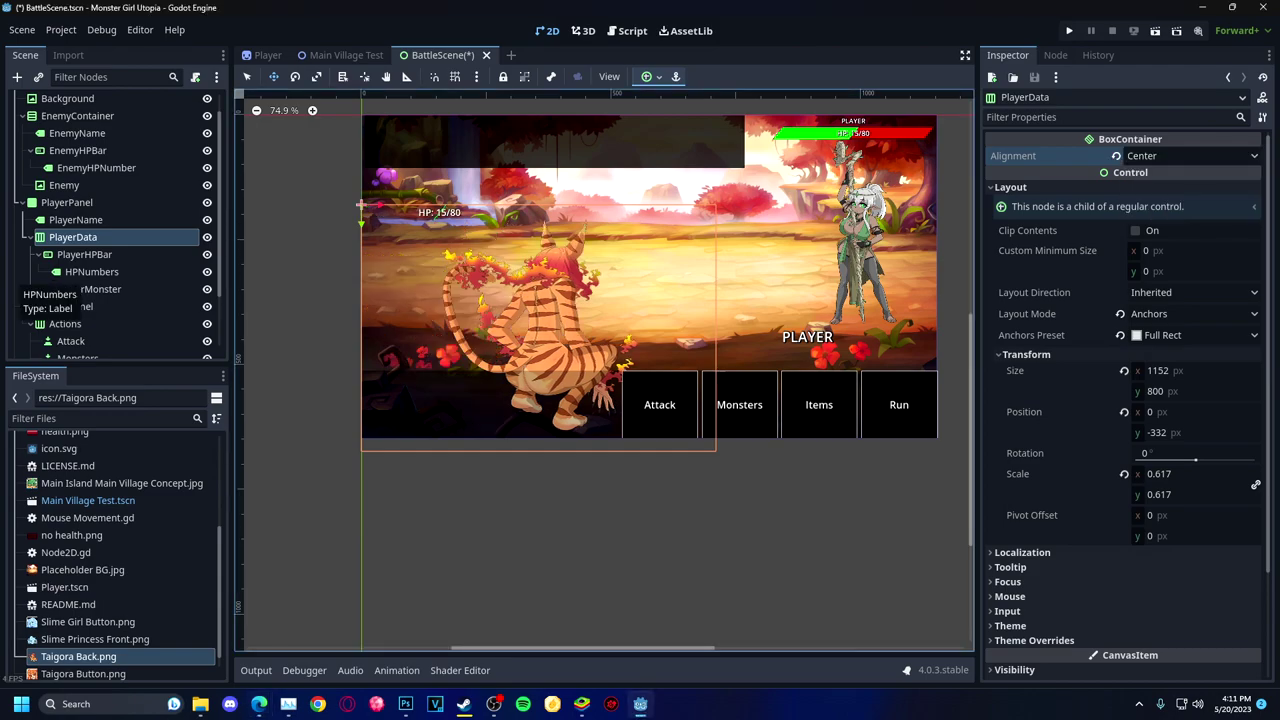
click(91, 184)
click(77, 116)
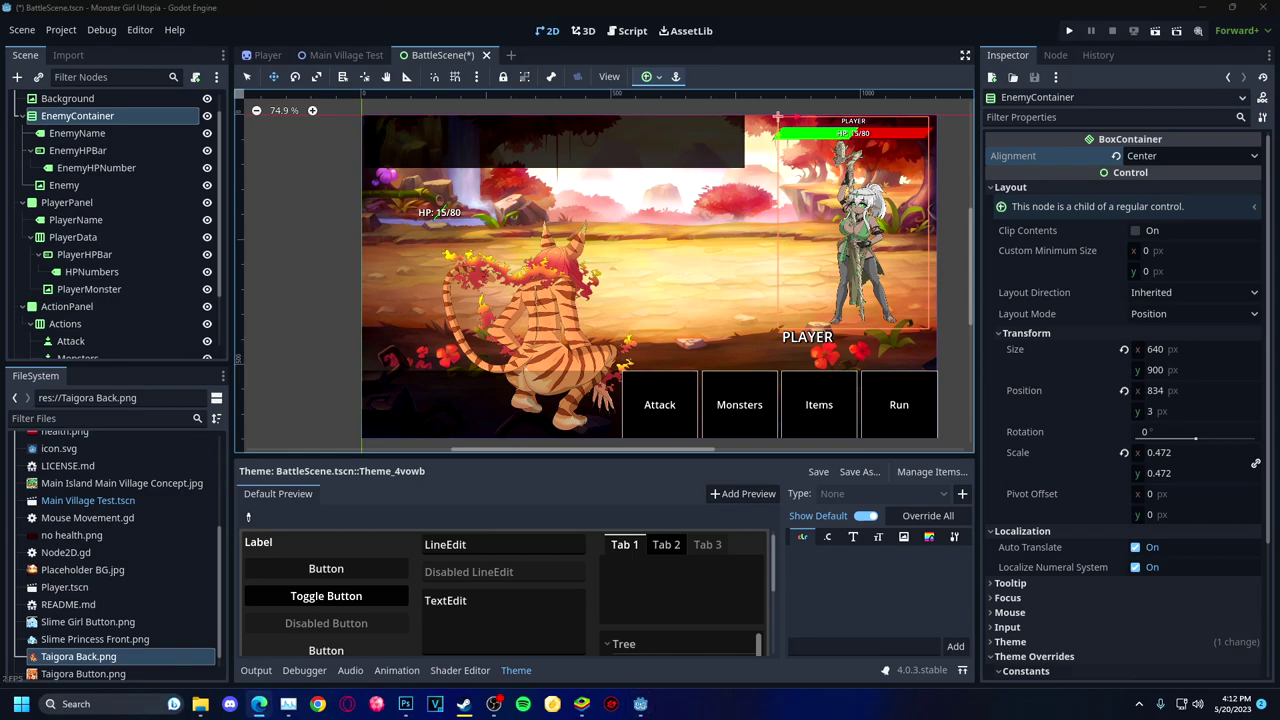
click(80, 202)
click(120, 237)
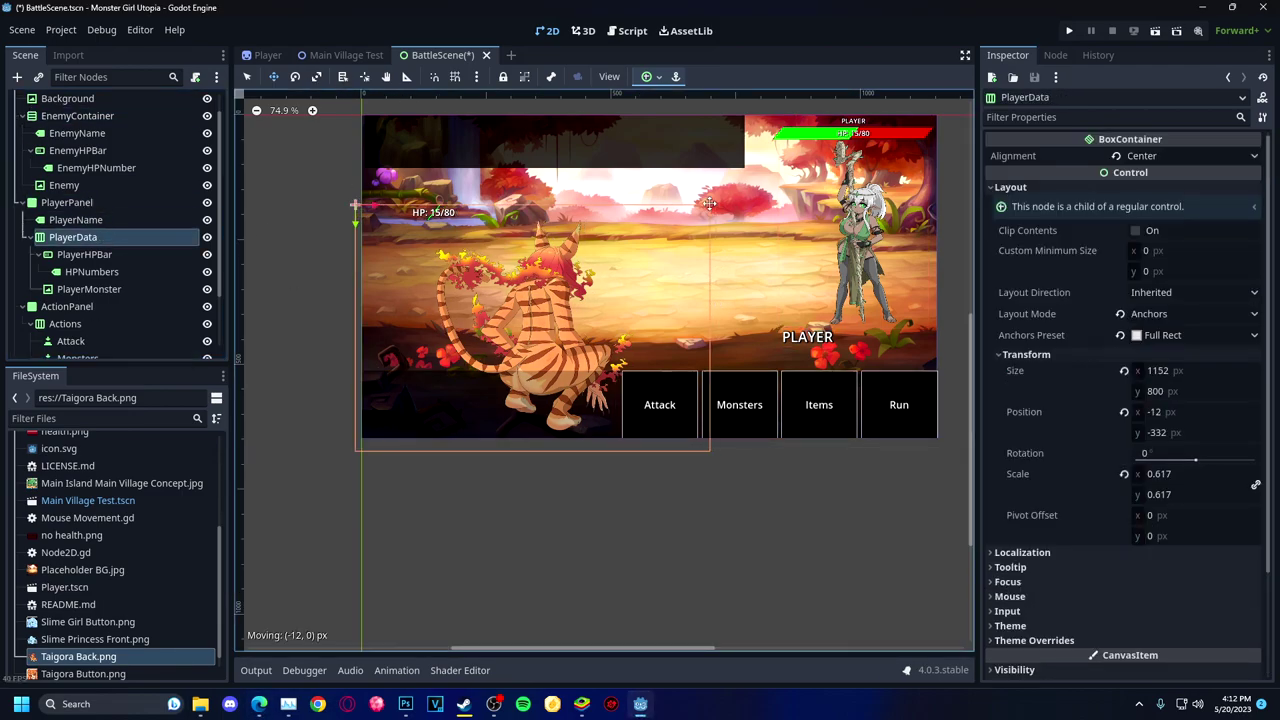
drag(716, 202, 617, 228)
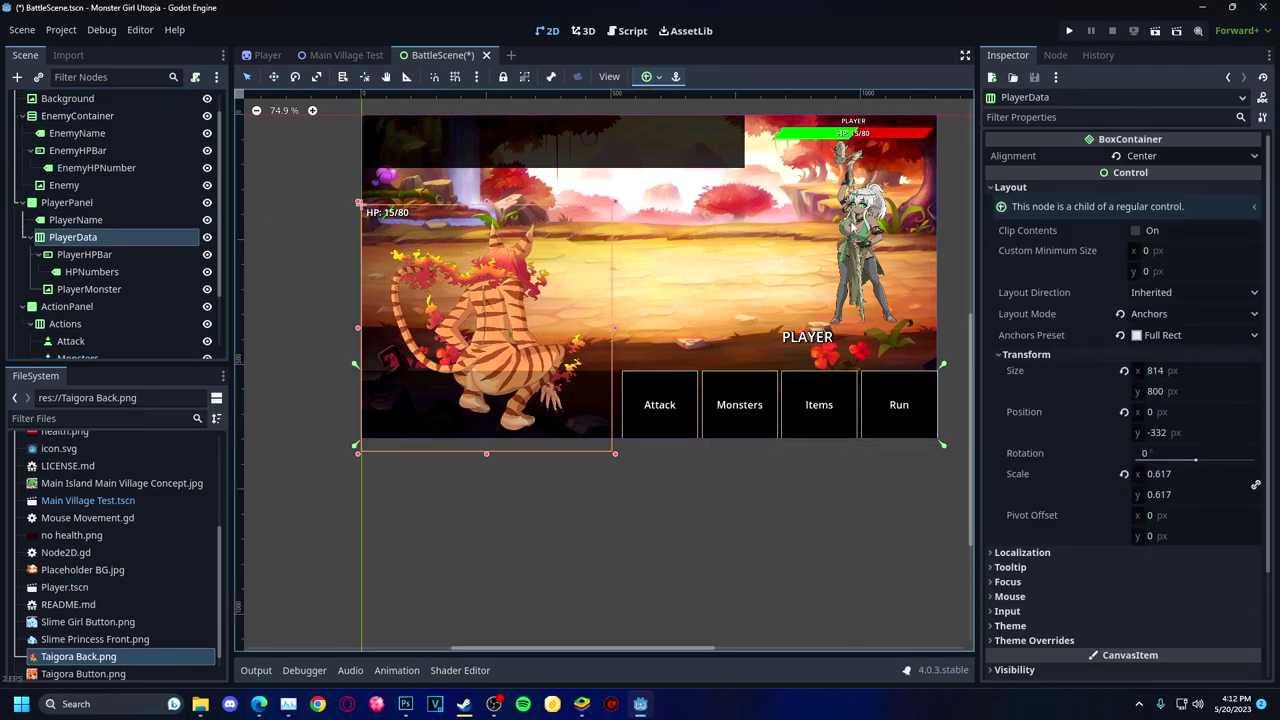
drag(358, 203, 366, 191)
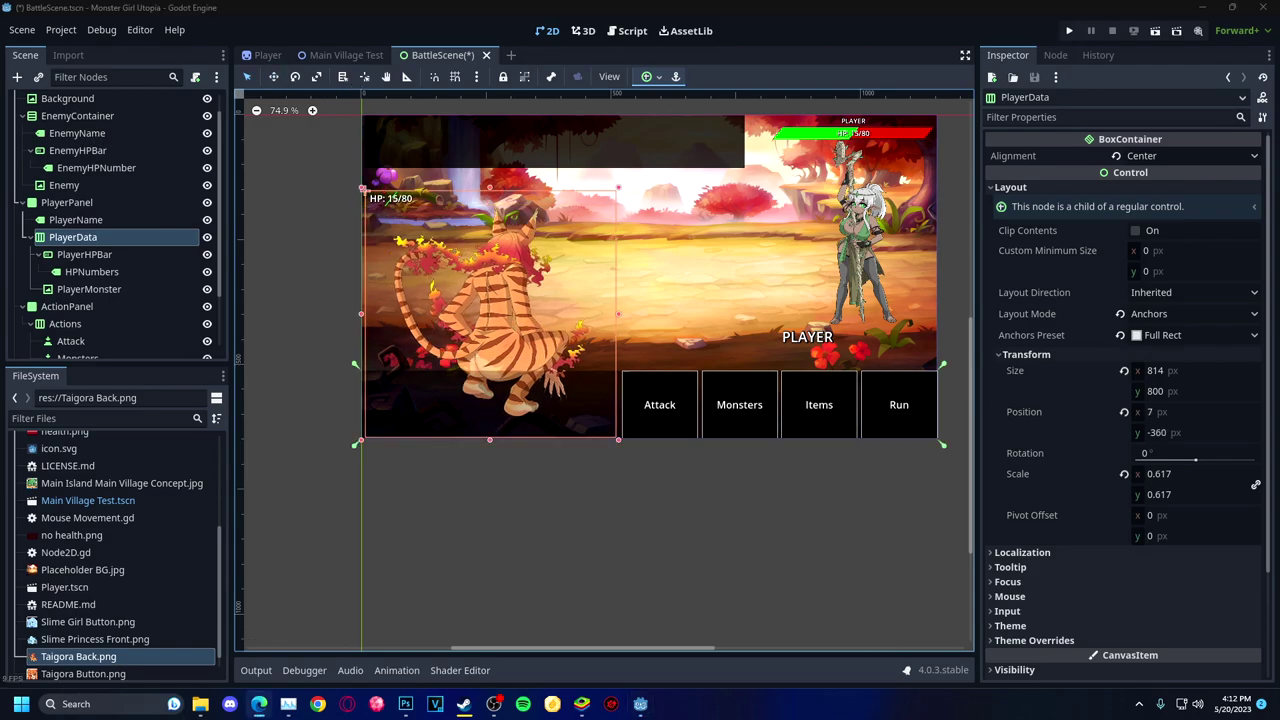
click(84, 254)
Let PlayerHPBar expand and fill horizontally within its container.
click(652, 77)
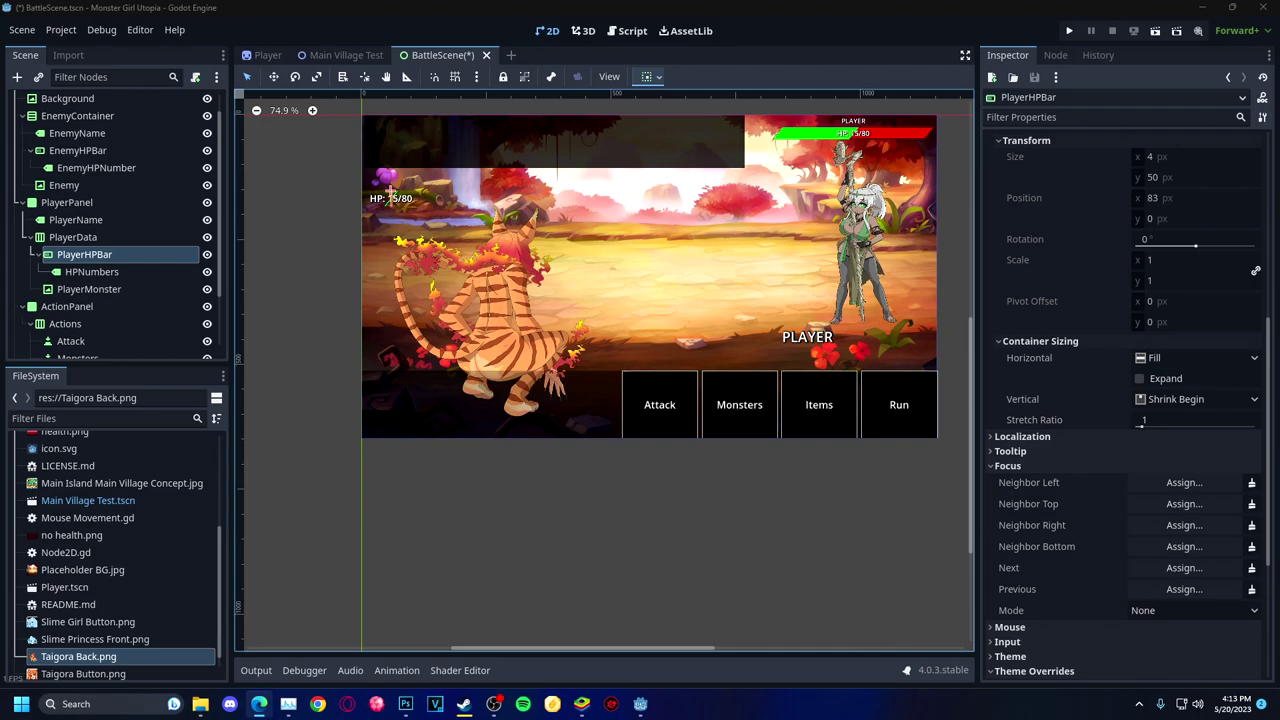
click(650, 77)
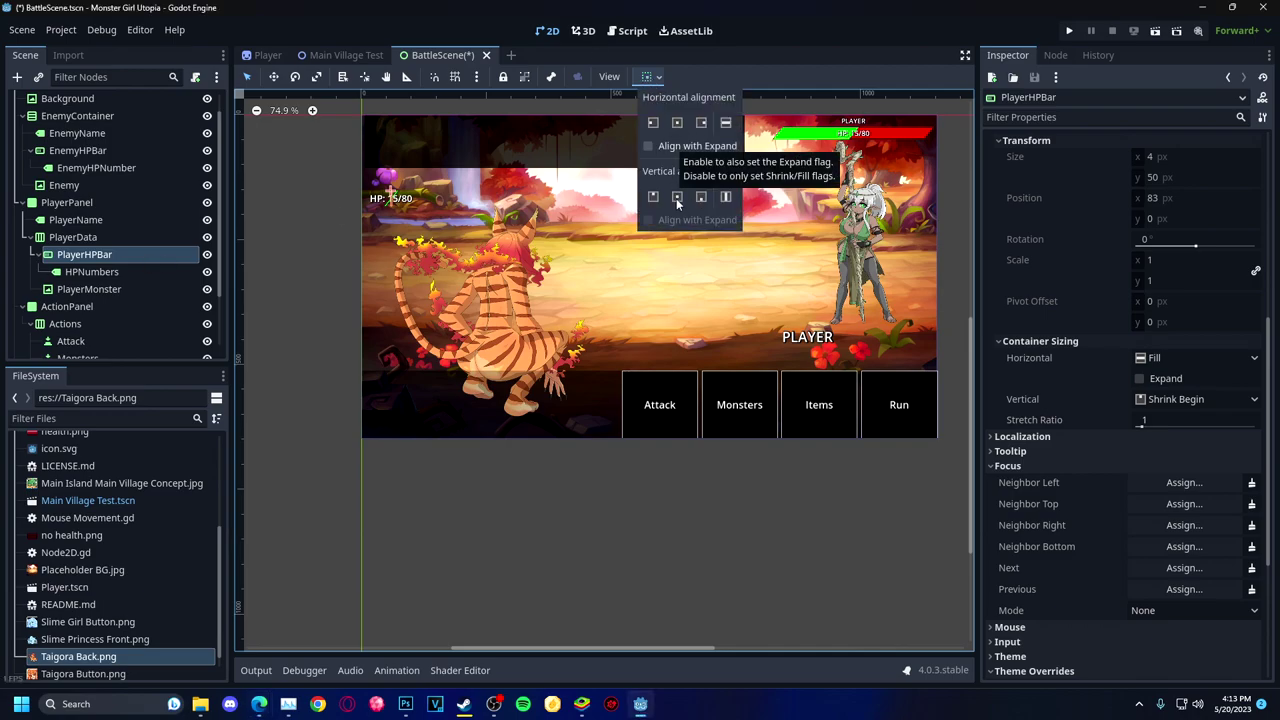
click(648, 146)
click(726, 122)
click(418, 201)
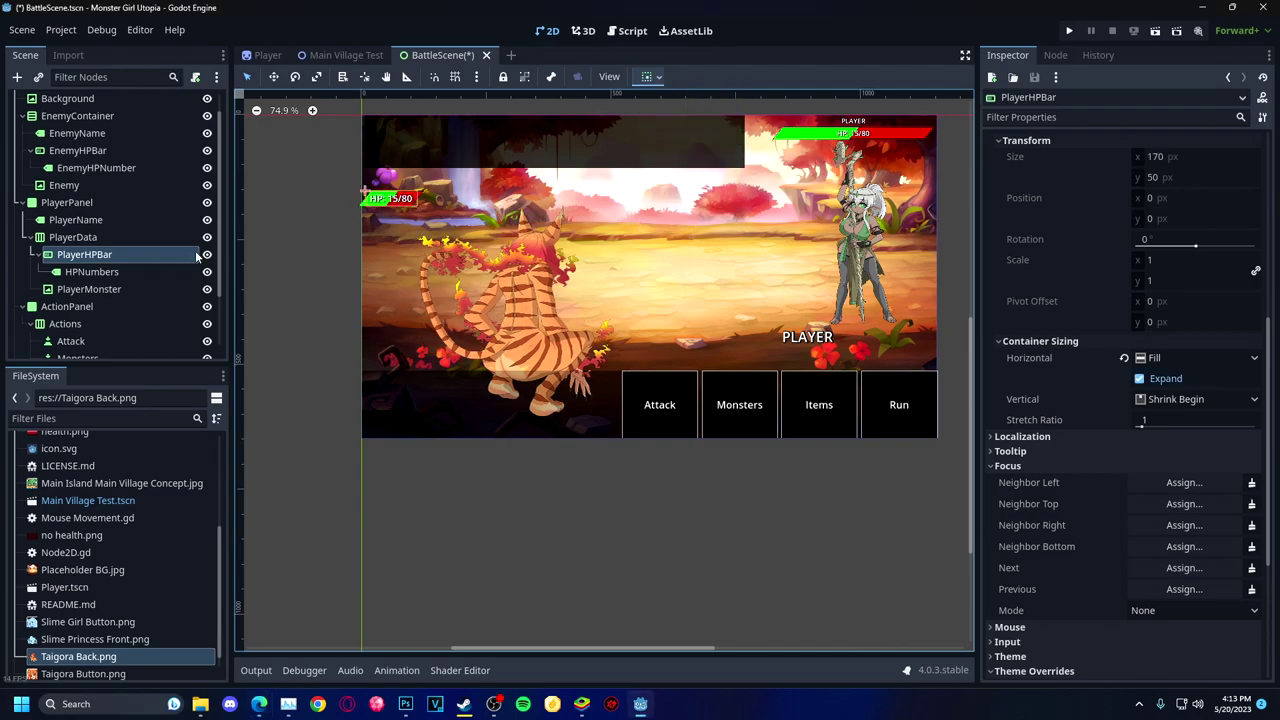
drag(418, 201, 428, 199)
click(428, 200)
scroll(432, 210, up, 4)
scroll(438, 219, down, 1)
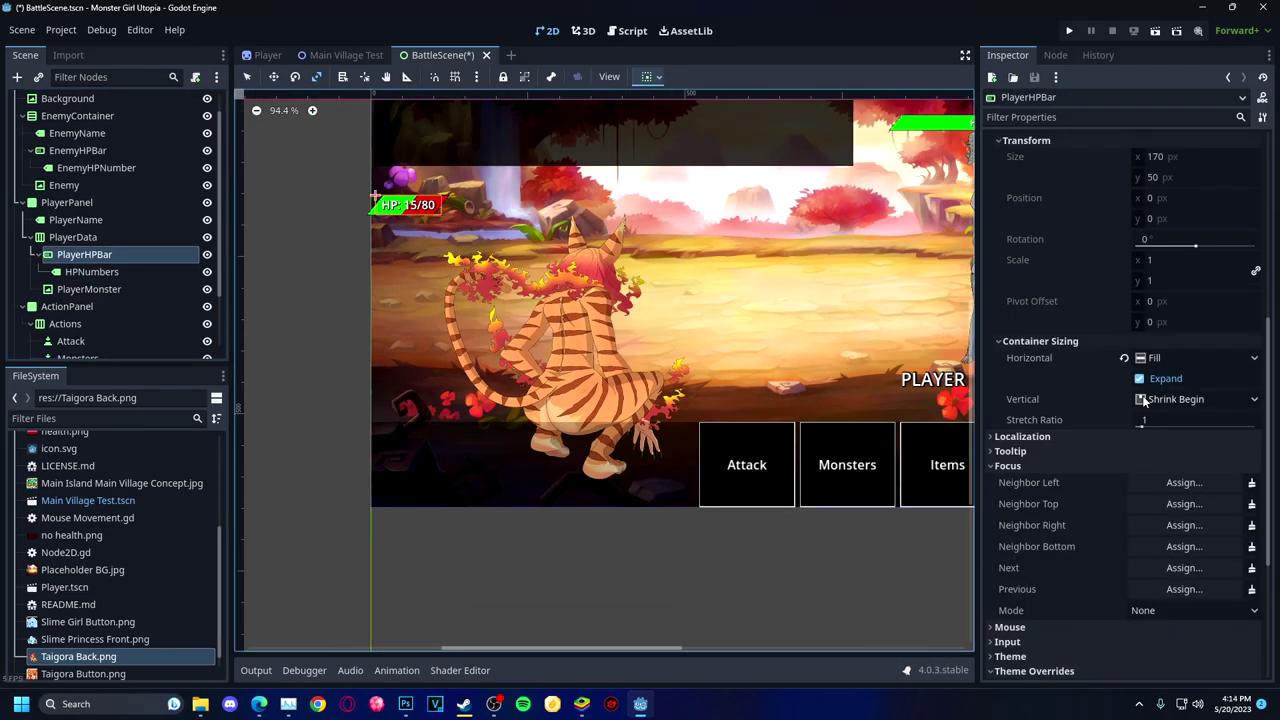
Switch PlayerHPBar's vertical sizing to custom flags without centering, stretch ratio 1.
click(1195, 399)
click(1172, 455)
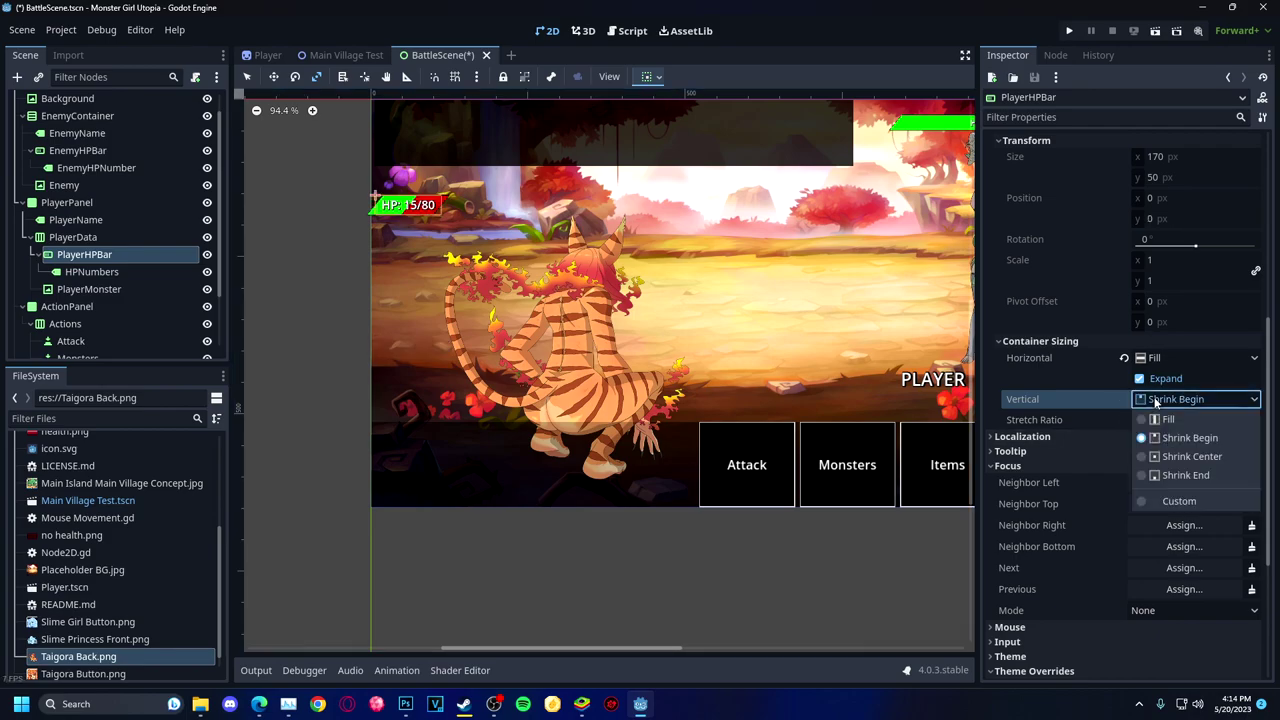
click(1179, 501)
click(1140, 440)
drag(1145, 484, 1165, 487)
click(1124, 480)
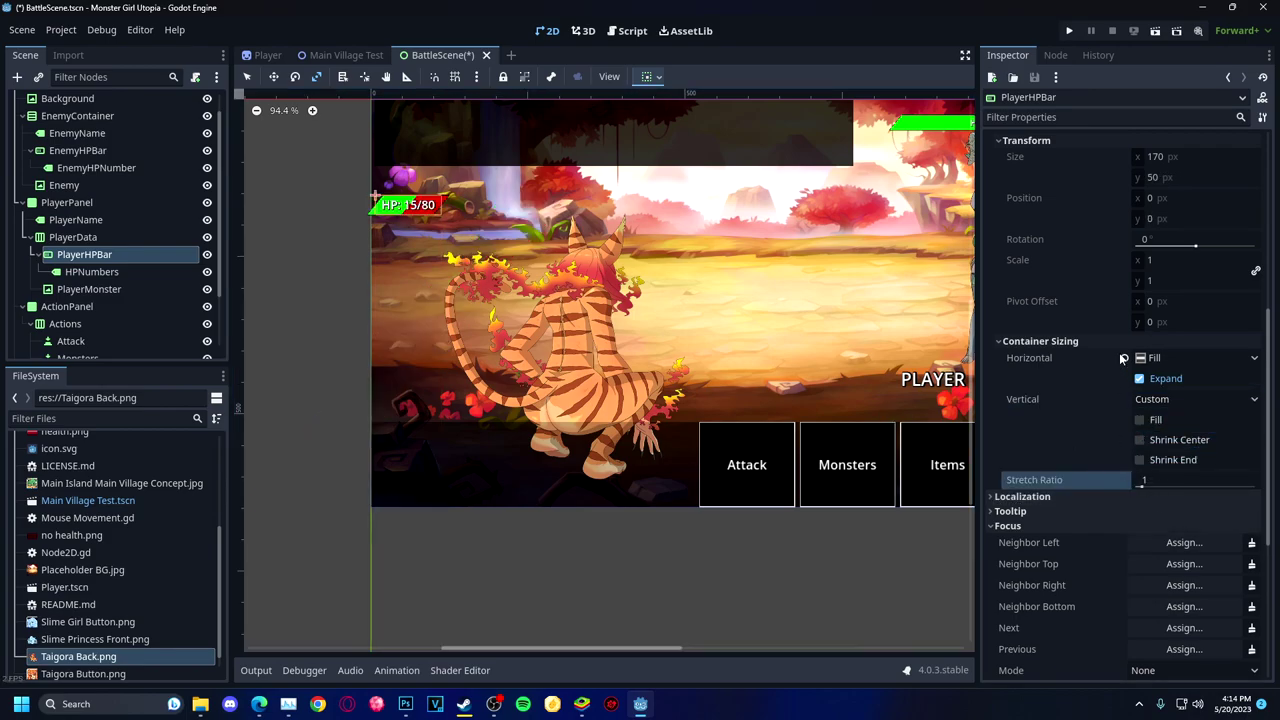
click(1195, 357)
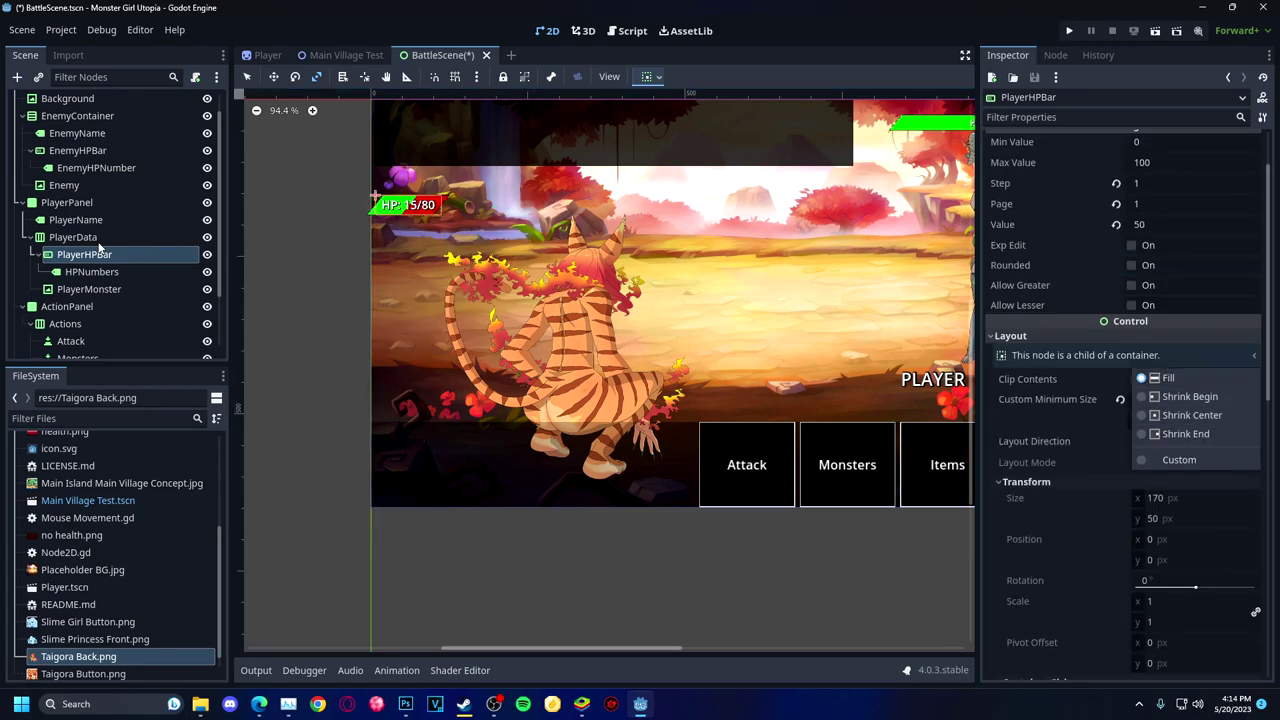
click(498, 283)
click(128, 254)
Make the HP bar fill bottom to top and confirm a 500 px minimum width.
click(646, 77)
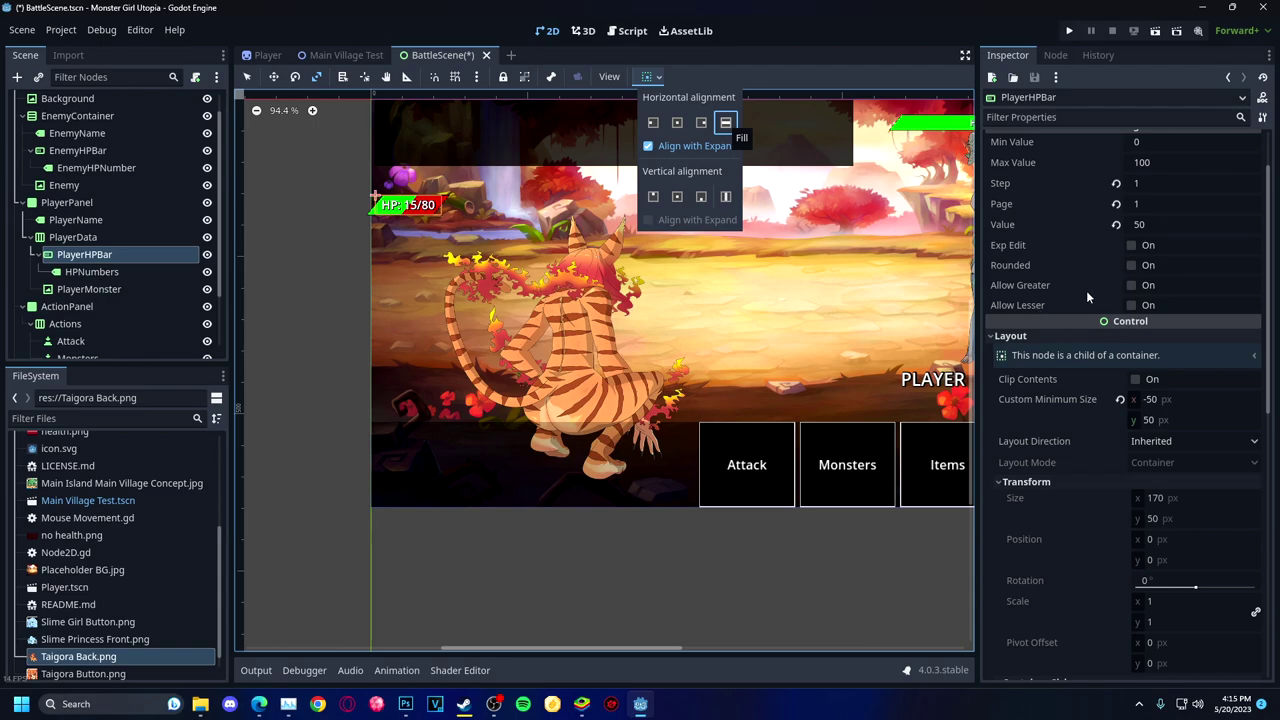
scroll(1088, 297, up, 2)
click(1170, 156)
click(1170, 156)
click(1175, 232)
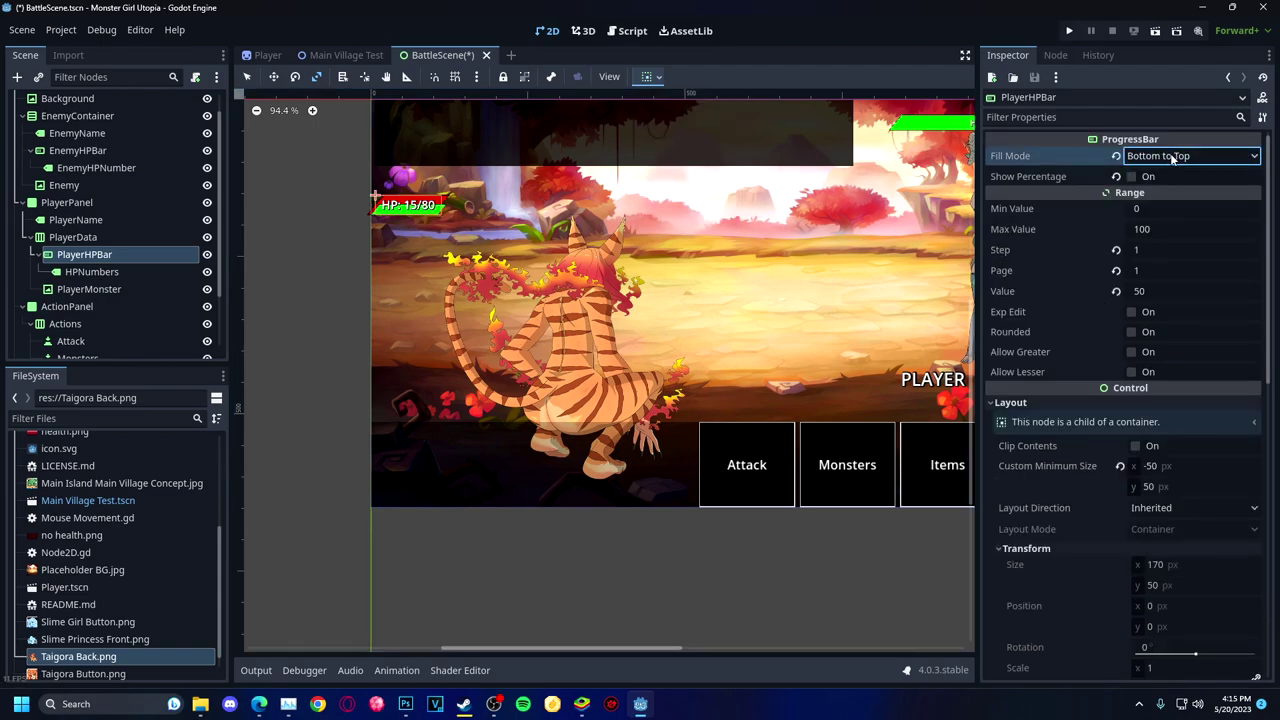
scroll(1155, 192, down, 4)
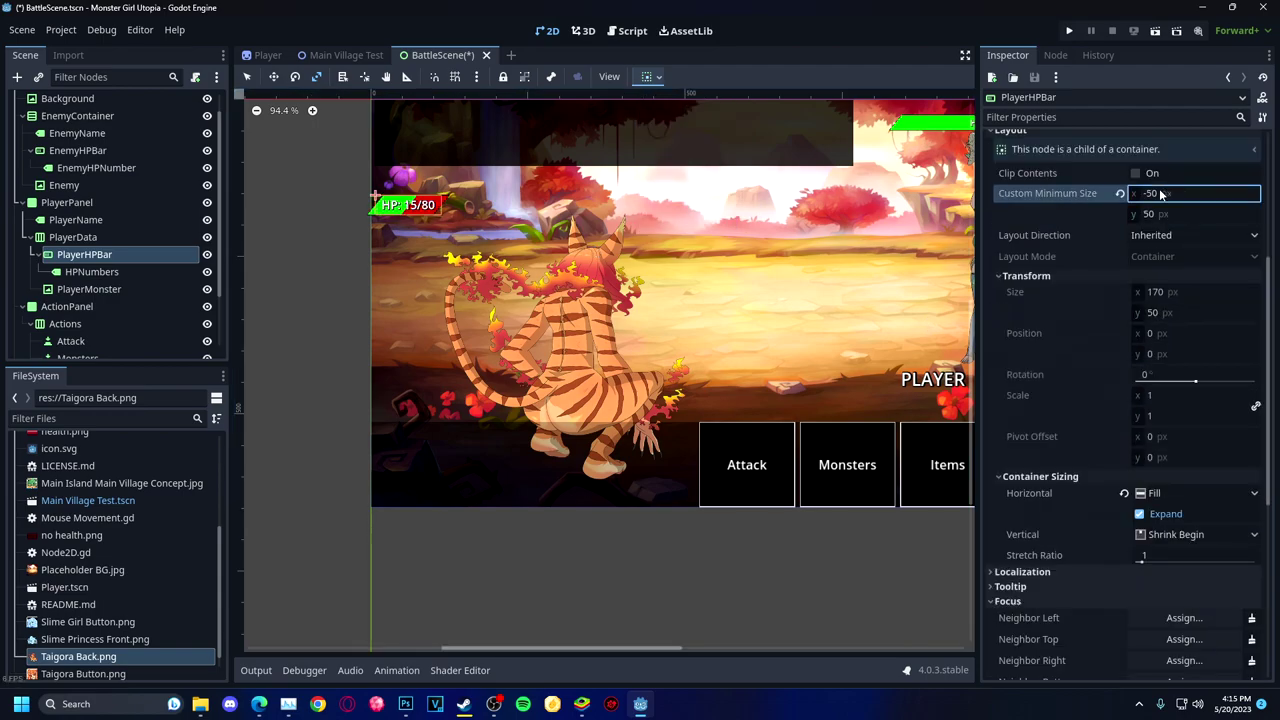
key(Return)
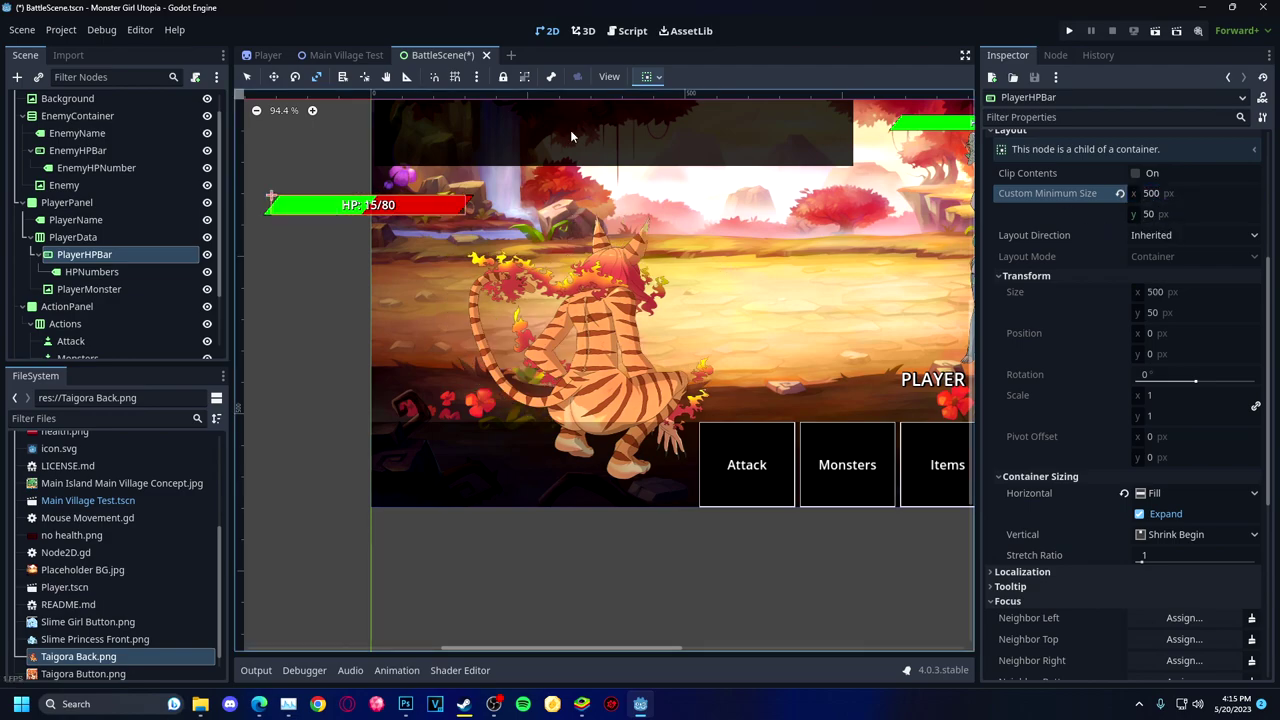
Align PlayerHPBar top-left and move PlayerMonster under it, anchored top-left.
click(651, 76)
click(677, 196)
click(653, 122)
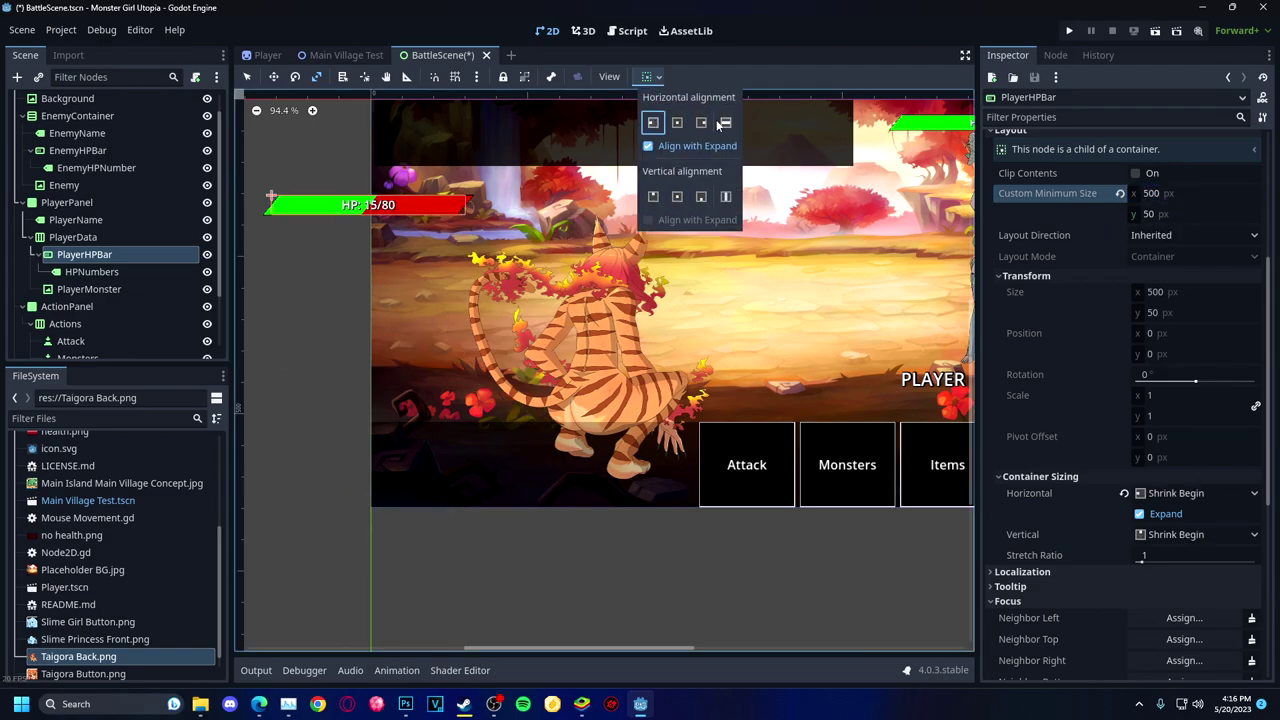
click(655, 197)
drag(89, 289, 84, 255)
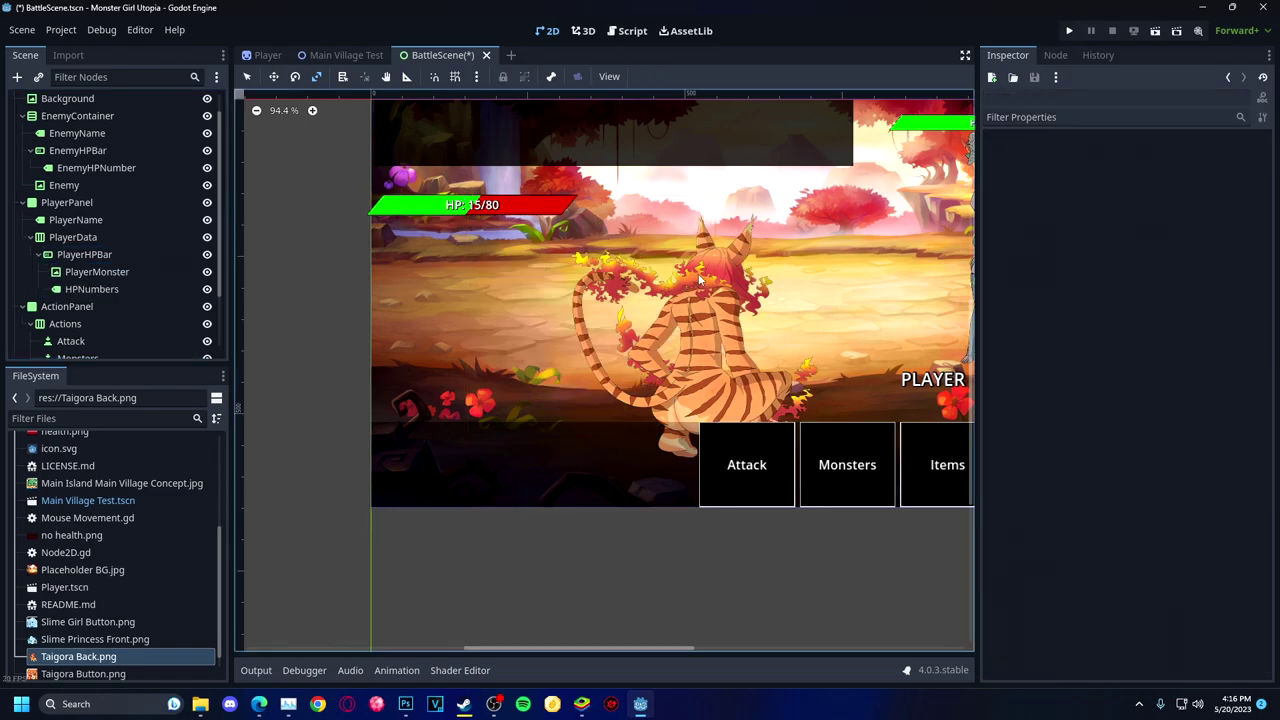
click(651, 76)
click(651, 146)
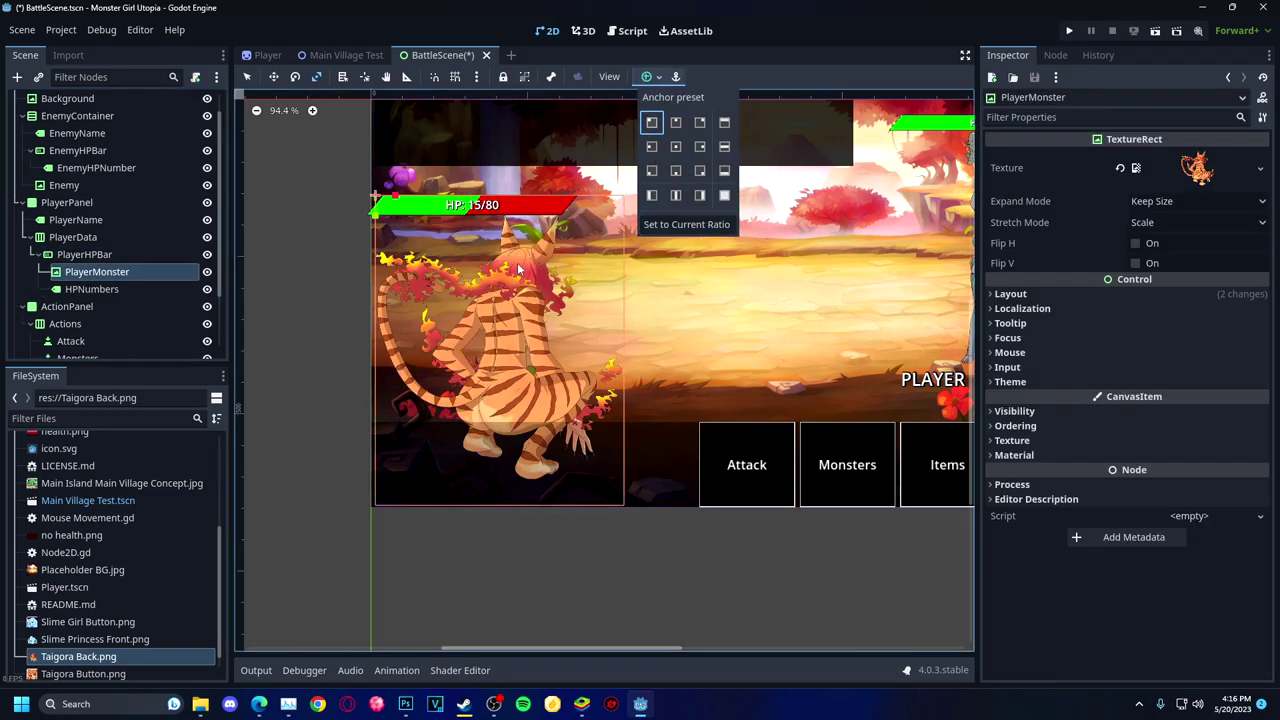
Settle PlayerHPBar's alignment at the top of its container after trying centered.
click(677, 122)
click(677, 197)
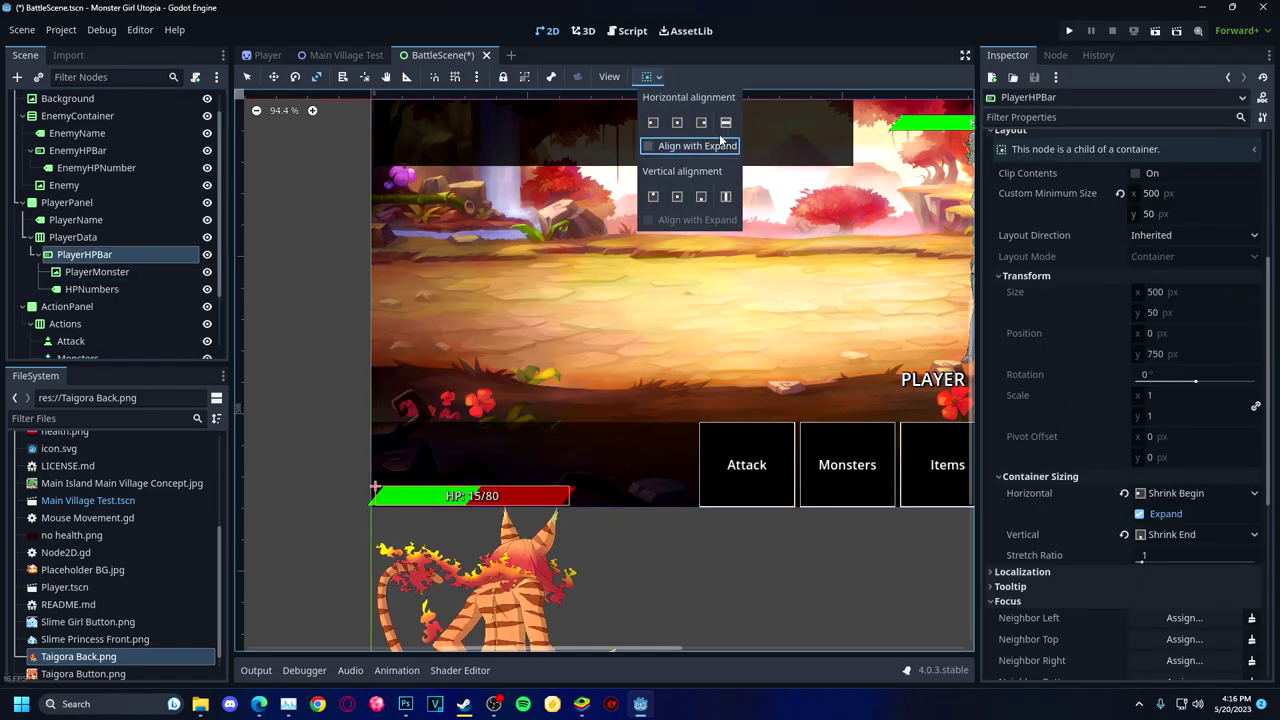
click(653, 196)
click(677, 197)
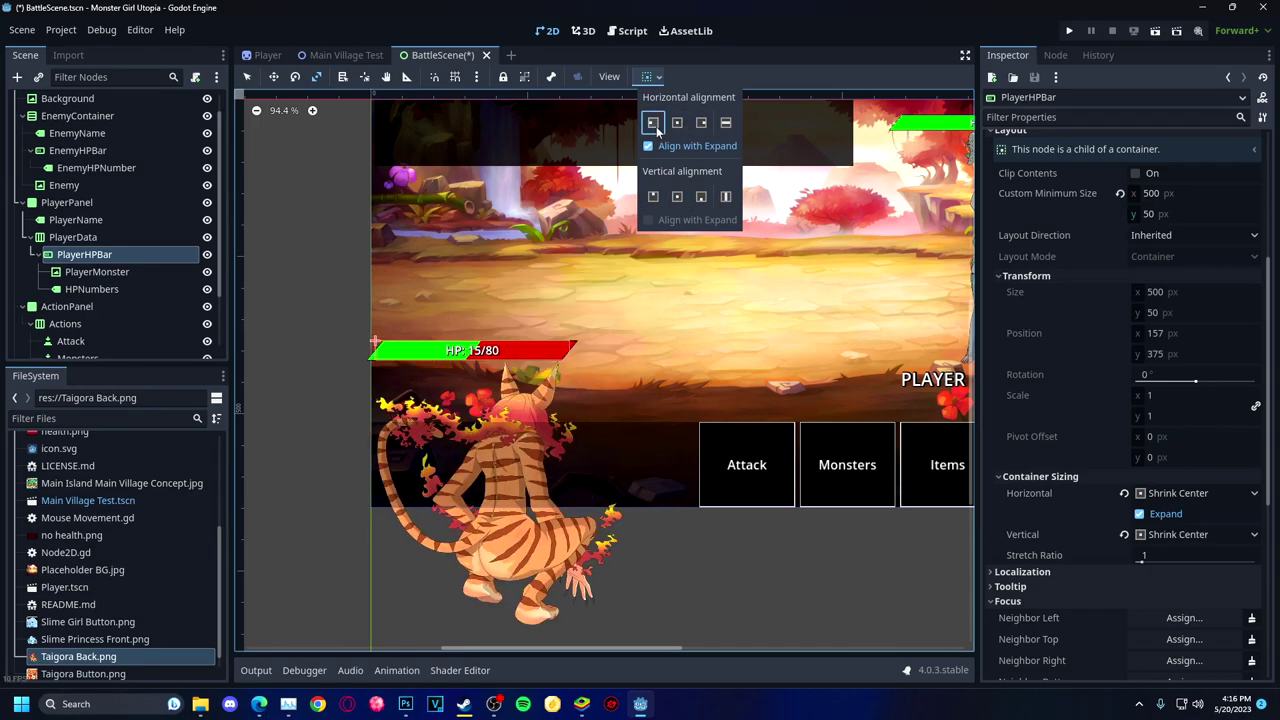
click(653, 196)
Set PlayerHPBar's minimum width to 700 and shrink its height, trying 200, 100, 60, 45.
drag(1150, 193, 1175, 214)
click(1160, 193)
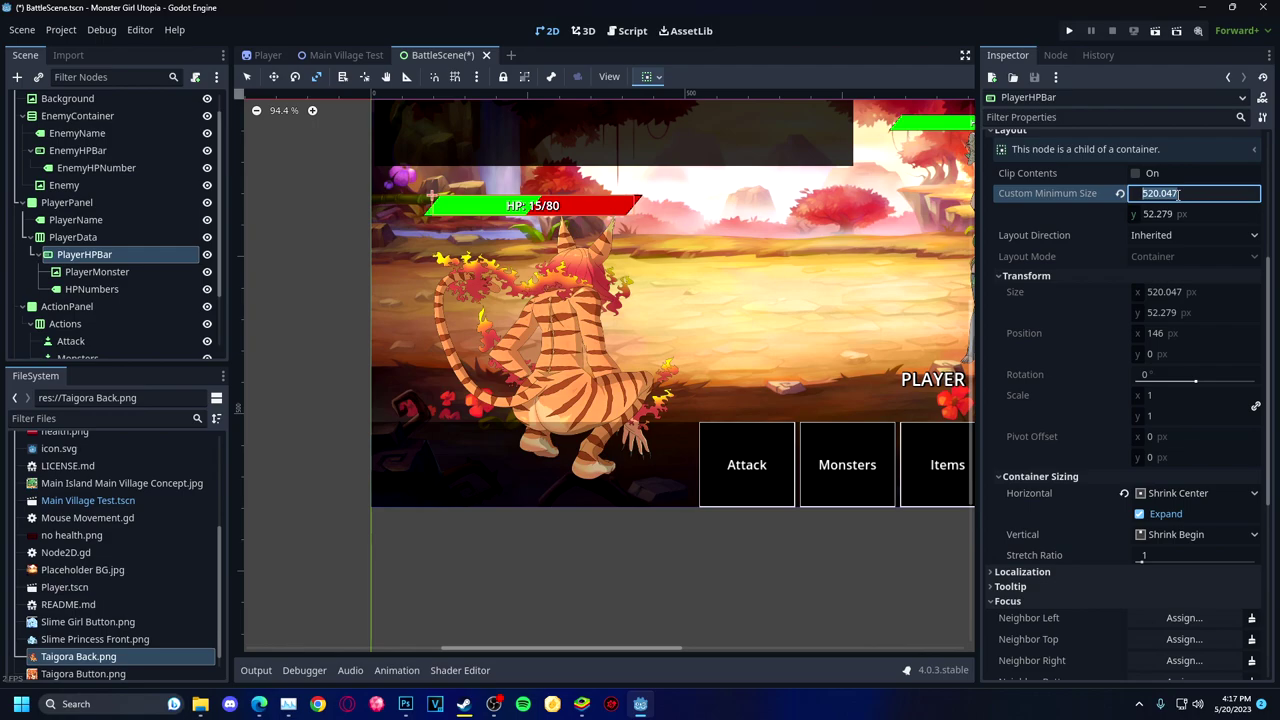
text(700)
key(Return)
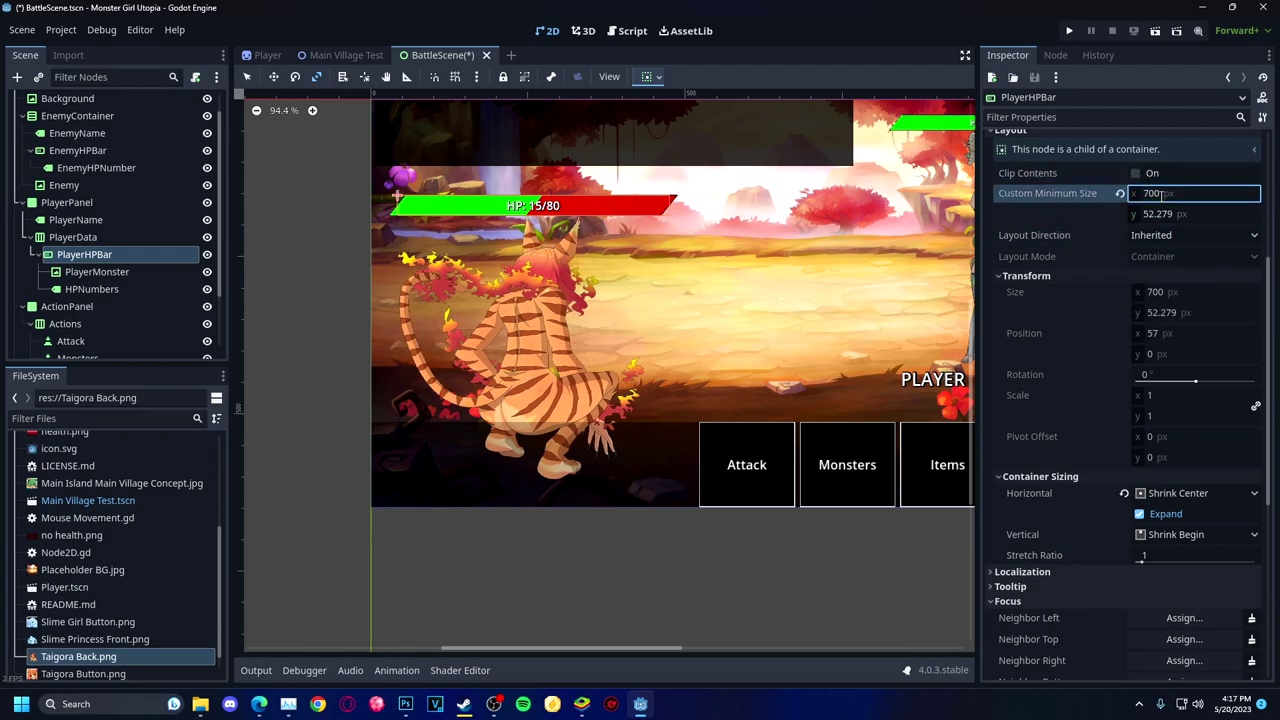
text(800)
key(Return)
text(700)
key(Tab)
text(200)
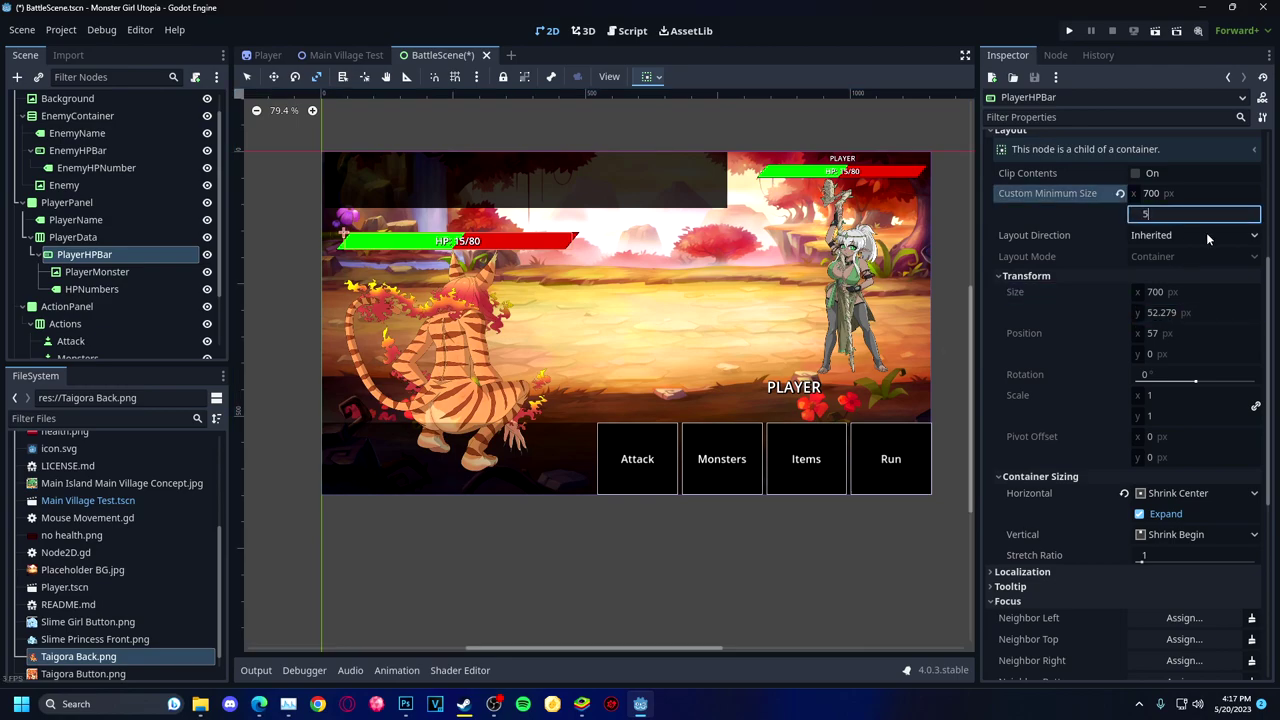
key(Return)
text(100)
key(Return)
text(60)
key(Return)
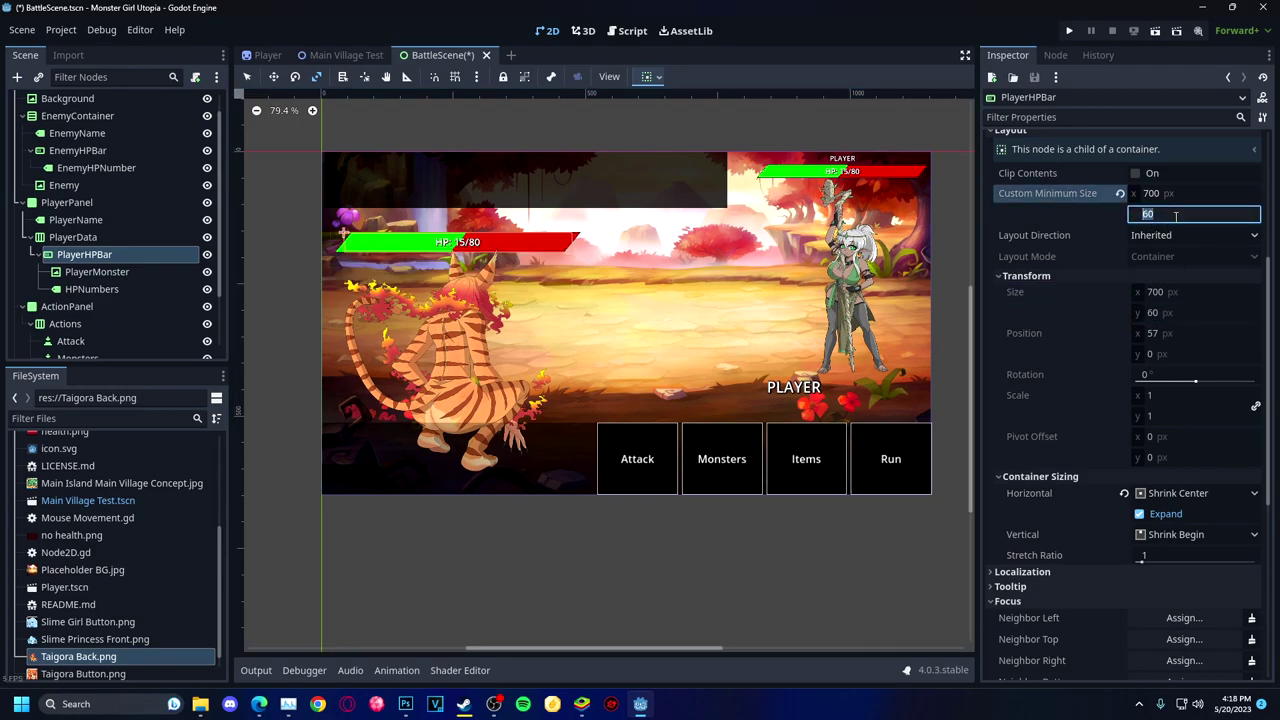
text(45)
key(Return)
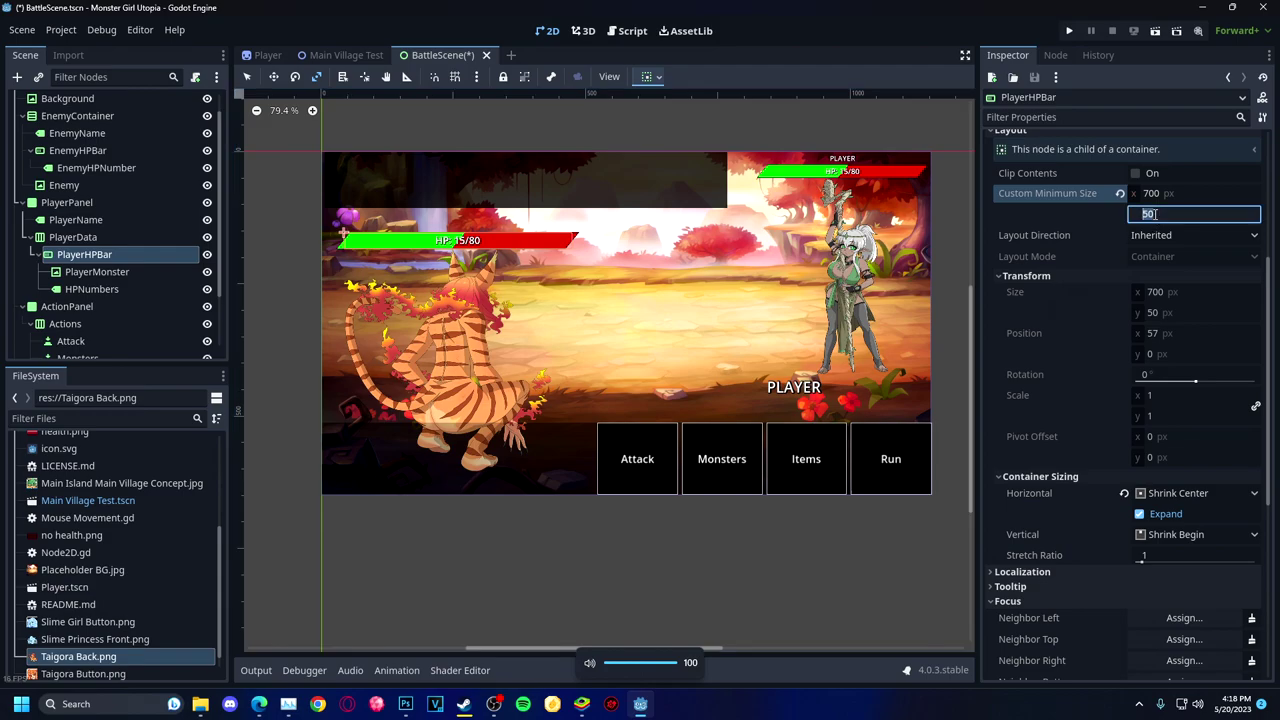
Move PlayerMonster below HPNumbers and nest the Enemy sprite under EnemyHPBar.
drag(104, 272, 105, 293)
click(84, 254)
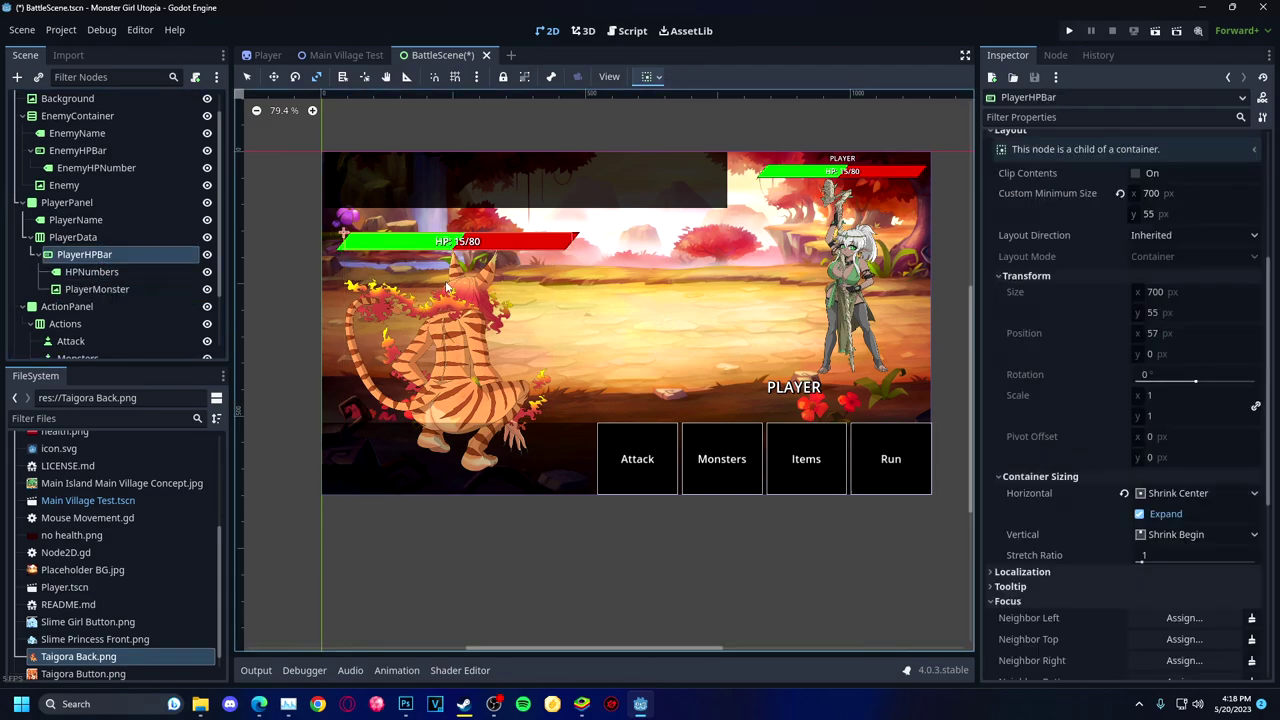
drag(66, 186, 87, 152)
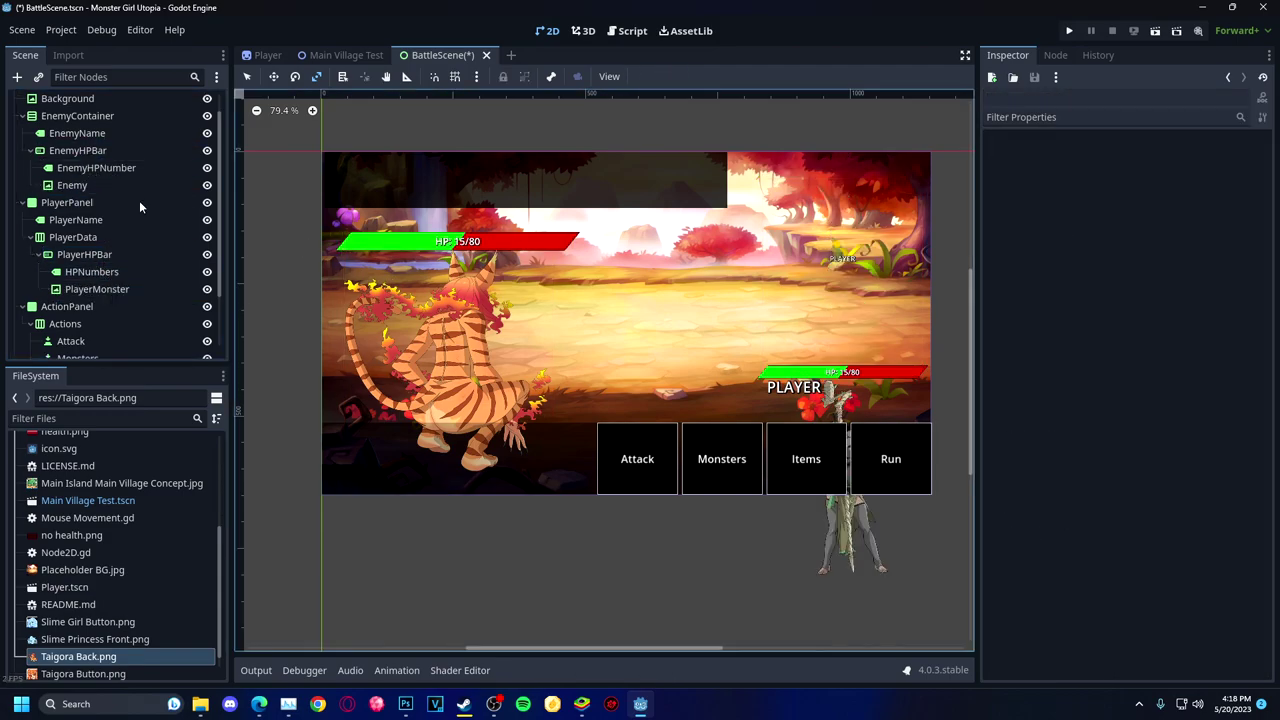
click(88, 133)
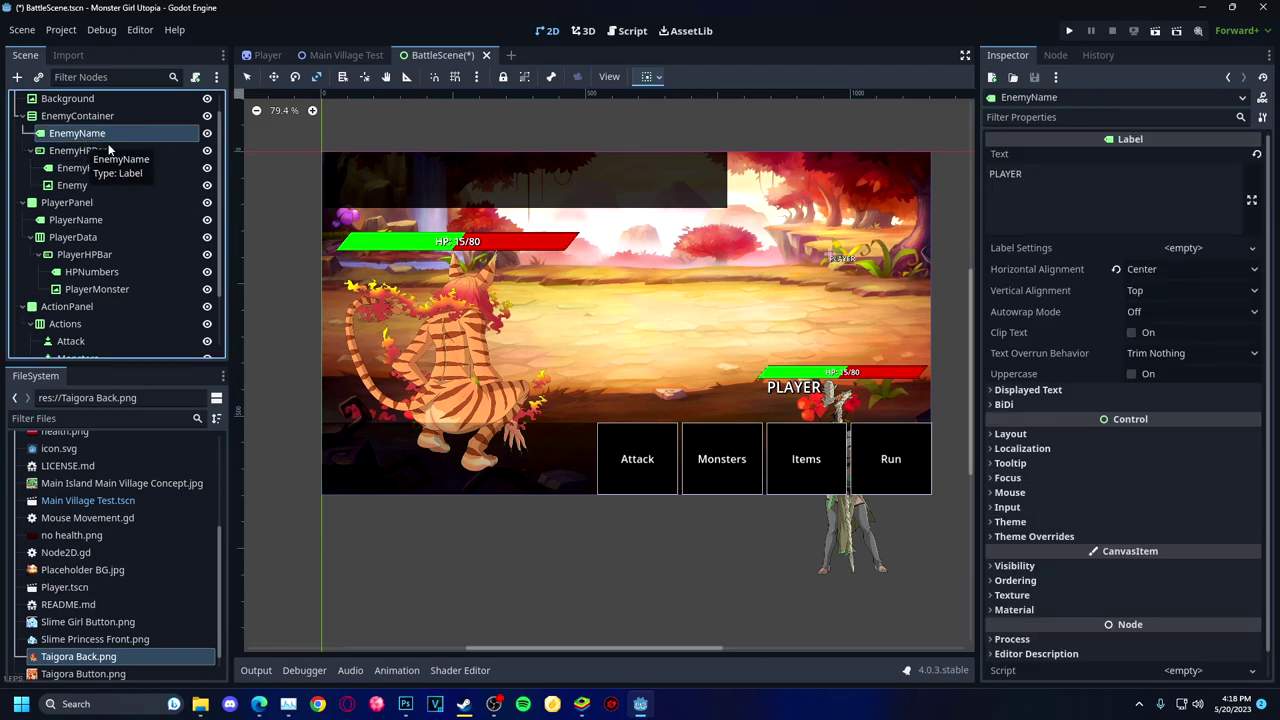
Undo a Full Rect anchor on EnemyContainer, nudge its position, and move EnemyName in the tree.
click(88, 150)
click(77, 115)
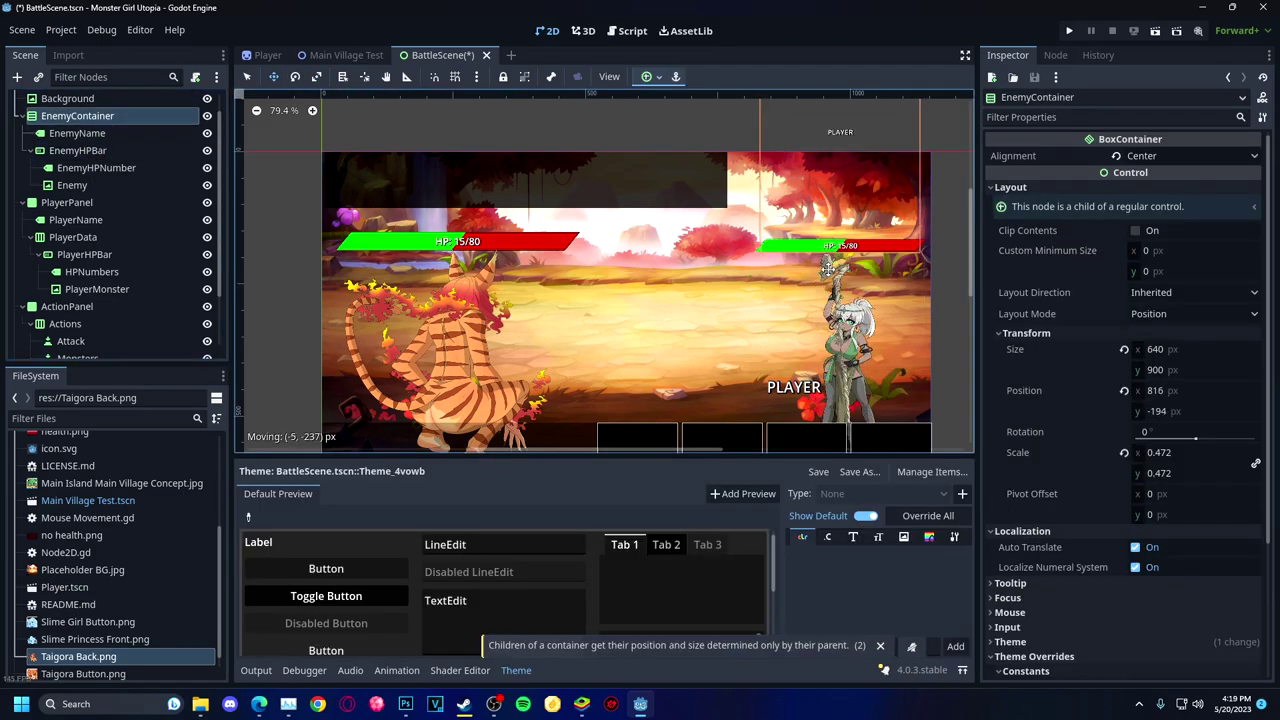
click(647, 76)
click(724, 195)
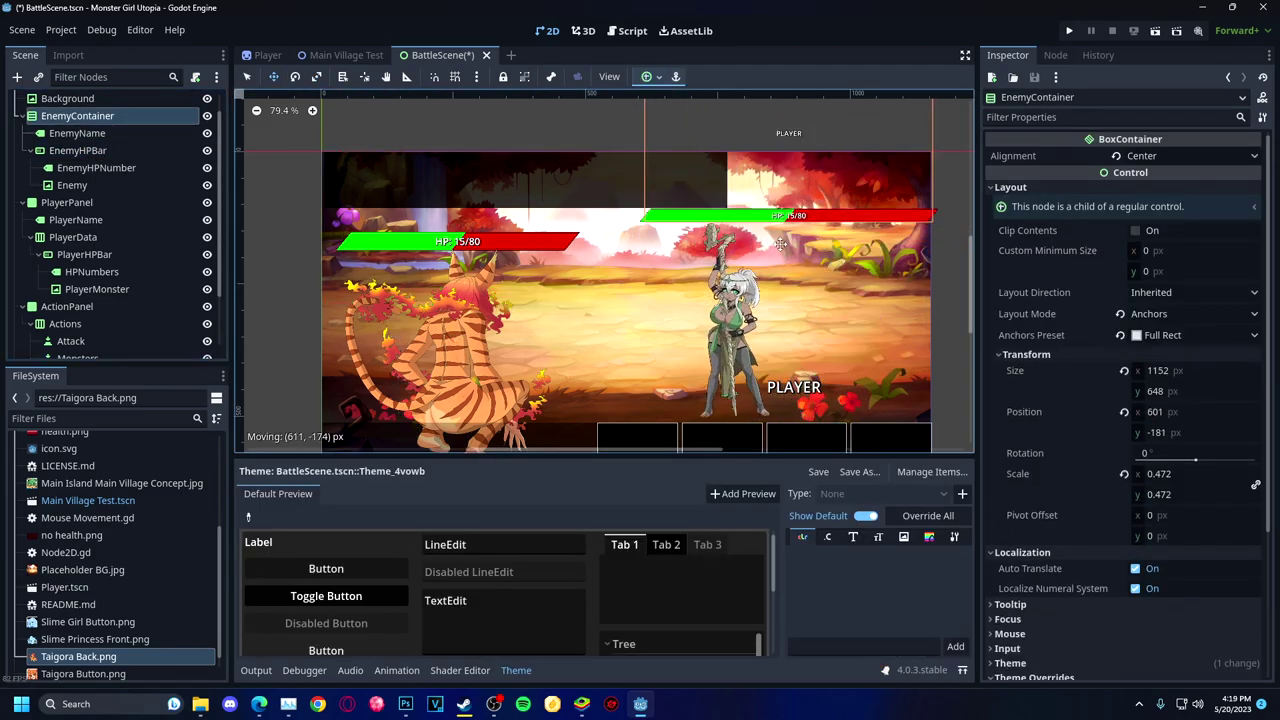
key(ctrl+z)
drag(1196, 391, 1194, 391)
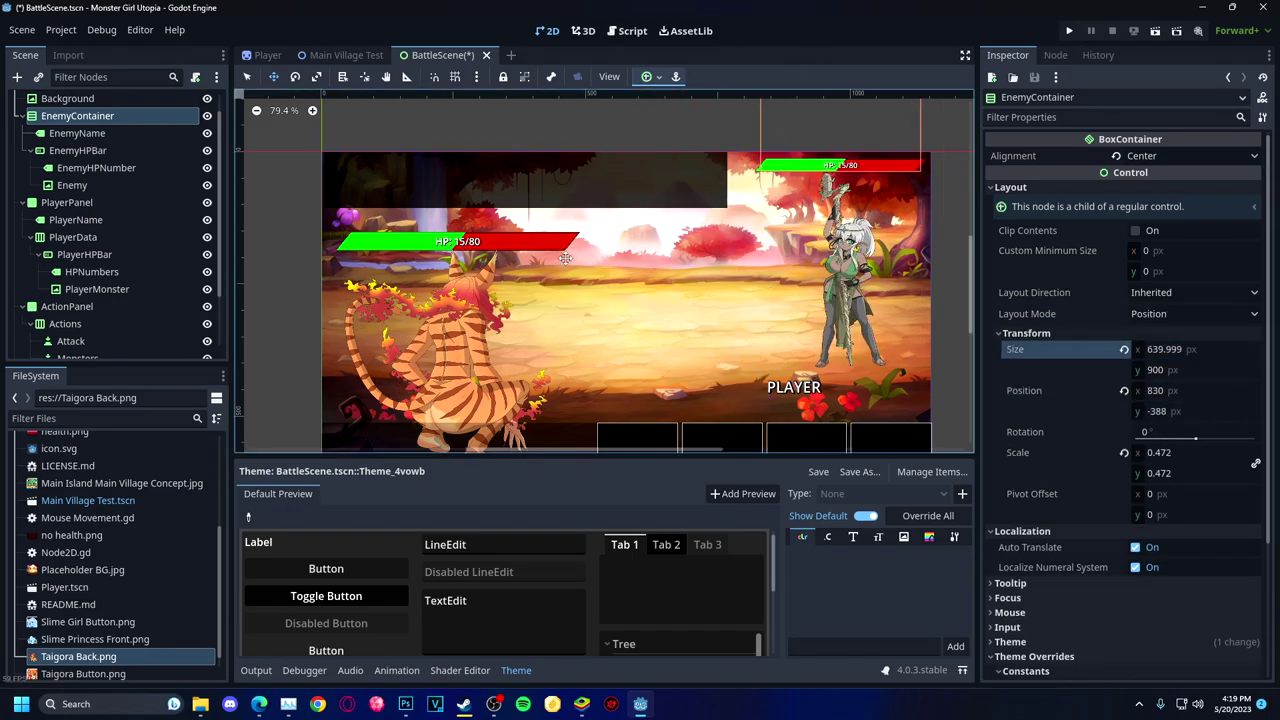
scroll(684, 232, up, 2)
drag(77, 150, 62, 170)
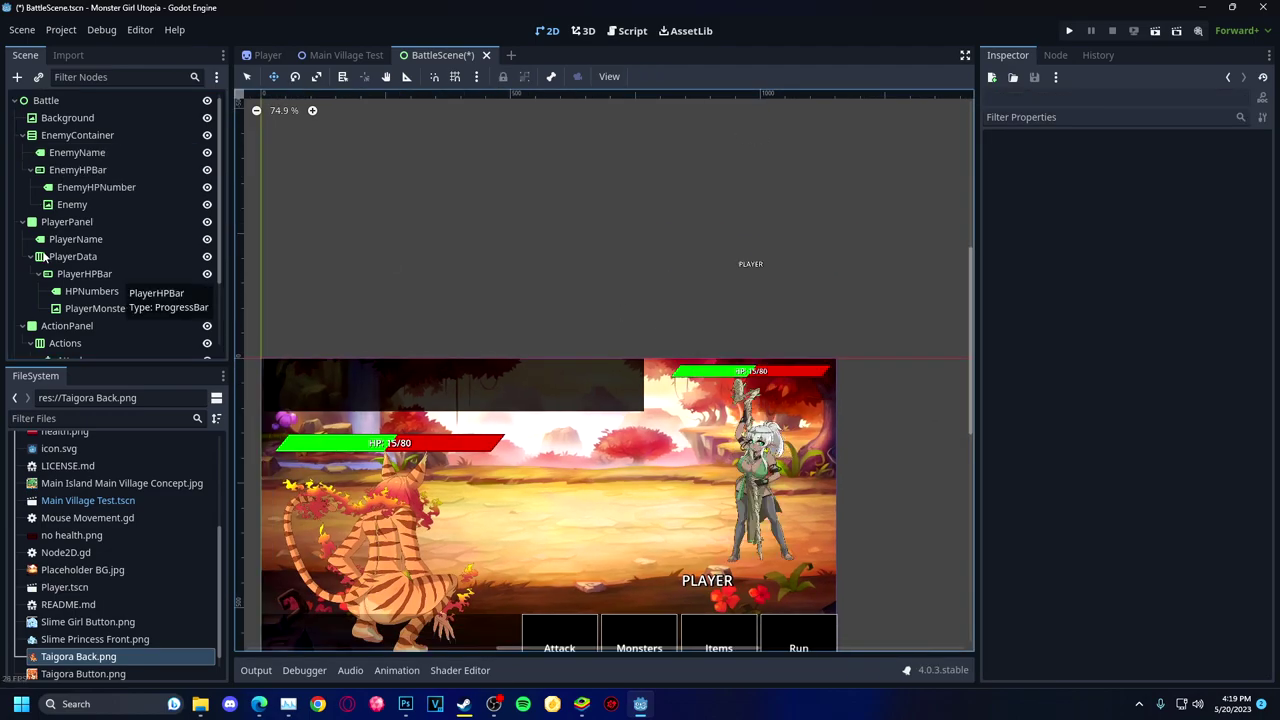
Set EnemyName's text alignment to Top vertically and Center horizontally.
click(75, 239)
click(77, 152)
double_click(80, 152)
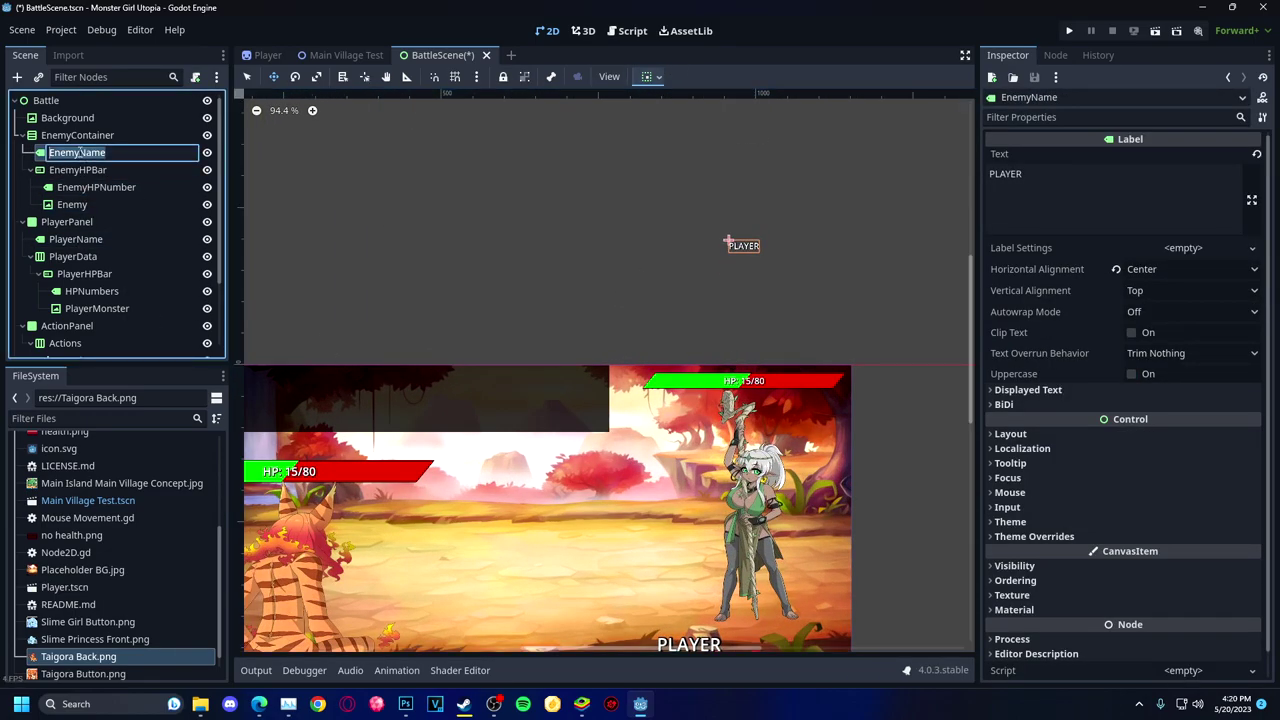
click(1160, 290)
click(1160, 346)
click(1160, 290)
click(1160, 309)
click(1160, 269)
click(1160, 306)
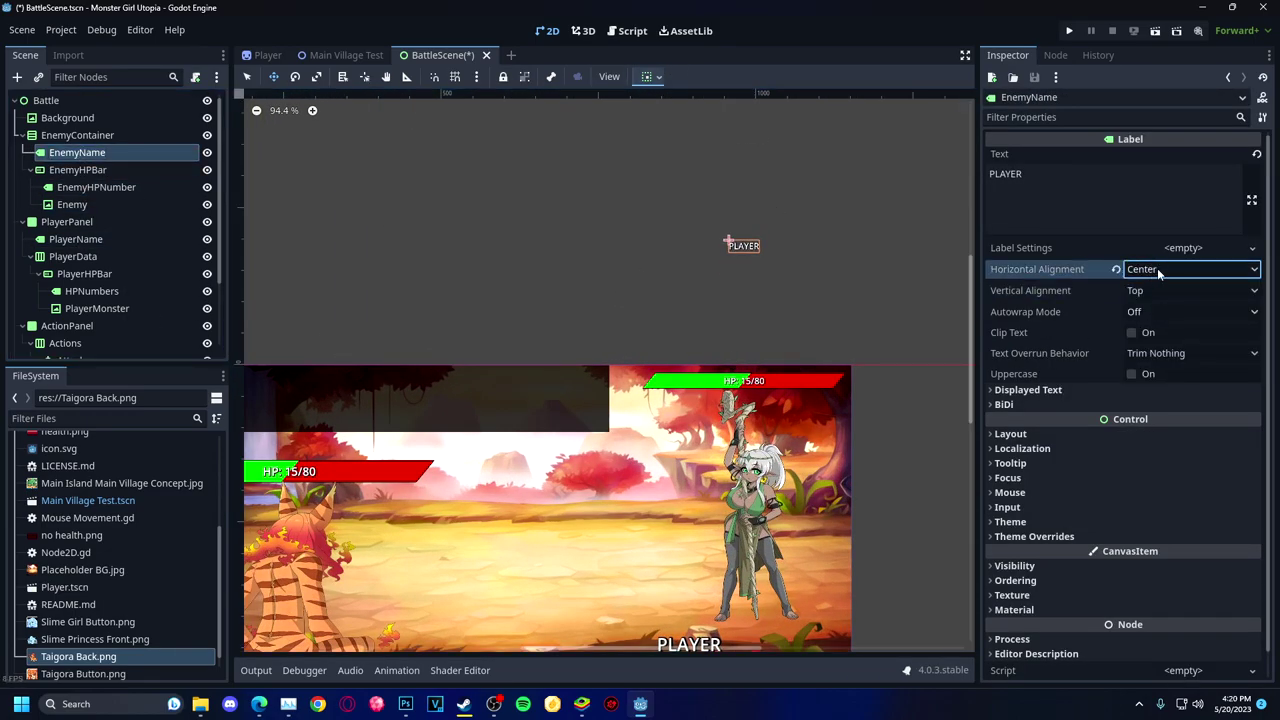
Adjust EnemyName's minimum size and container sizing, with horizontal sizing Shrink End.
scroll(1100, 450, down, 1)
click(1034, 512)
click(1034, 512)
click(1010, 410)
click(1143, 494)
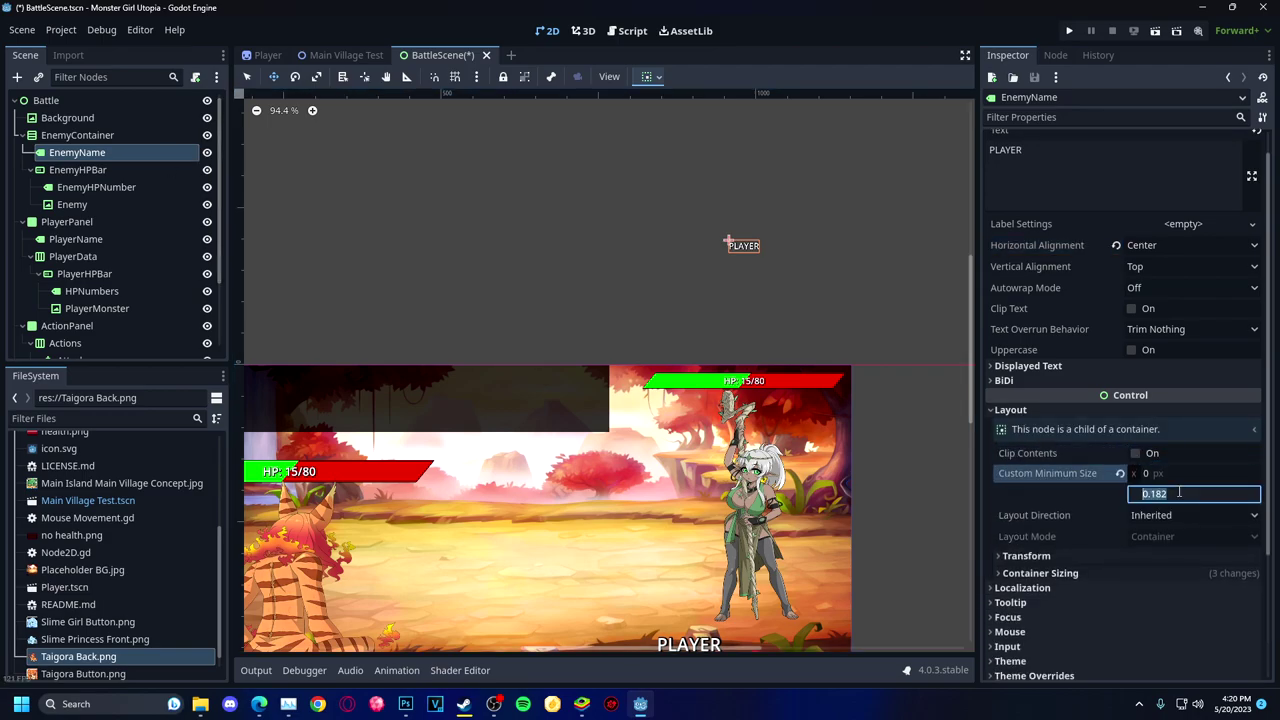
click(1062, 555)
scroll(1215, 431, down, 3)
click(1040, 483)
click(1195, 500)
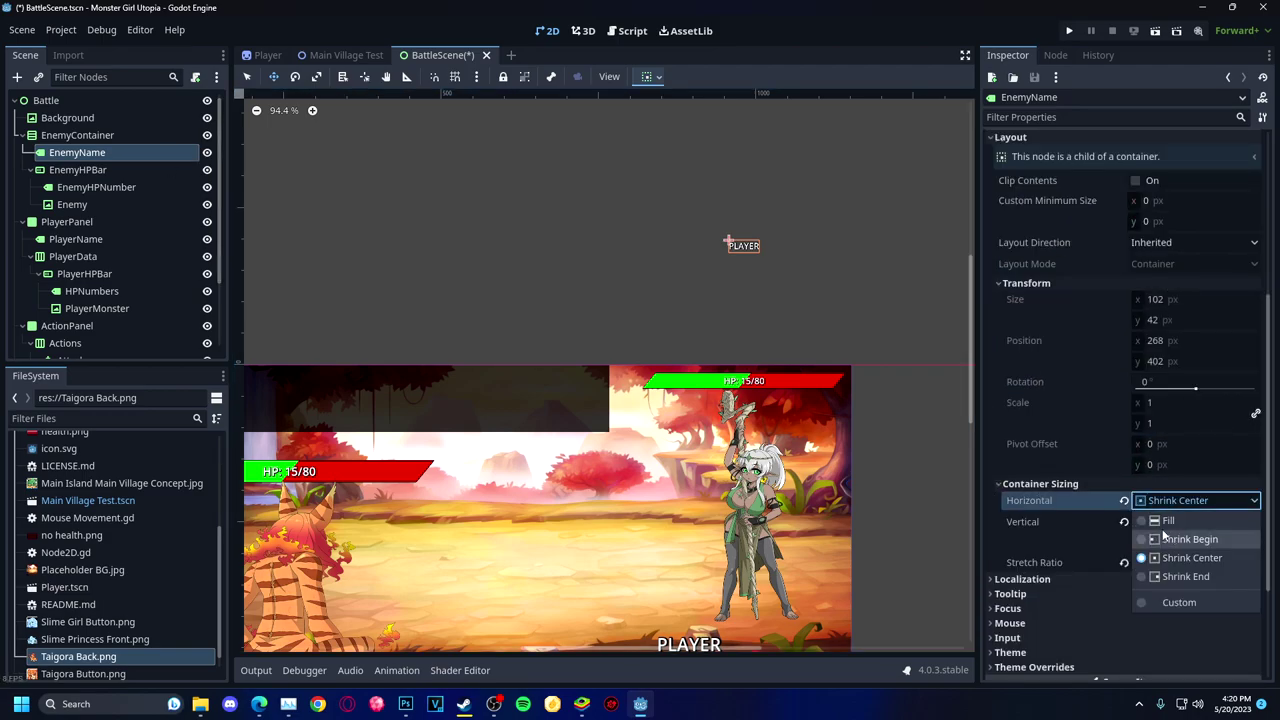
click(1185, 577)
click(1195, 521)
click(1190, 560)
Try alignment and layout presets on EnemyName and EnemyContainer.
click(648, 77)
click(660, 194)
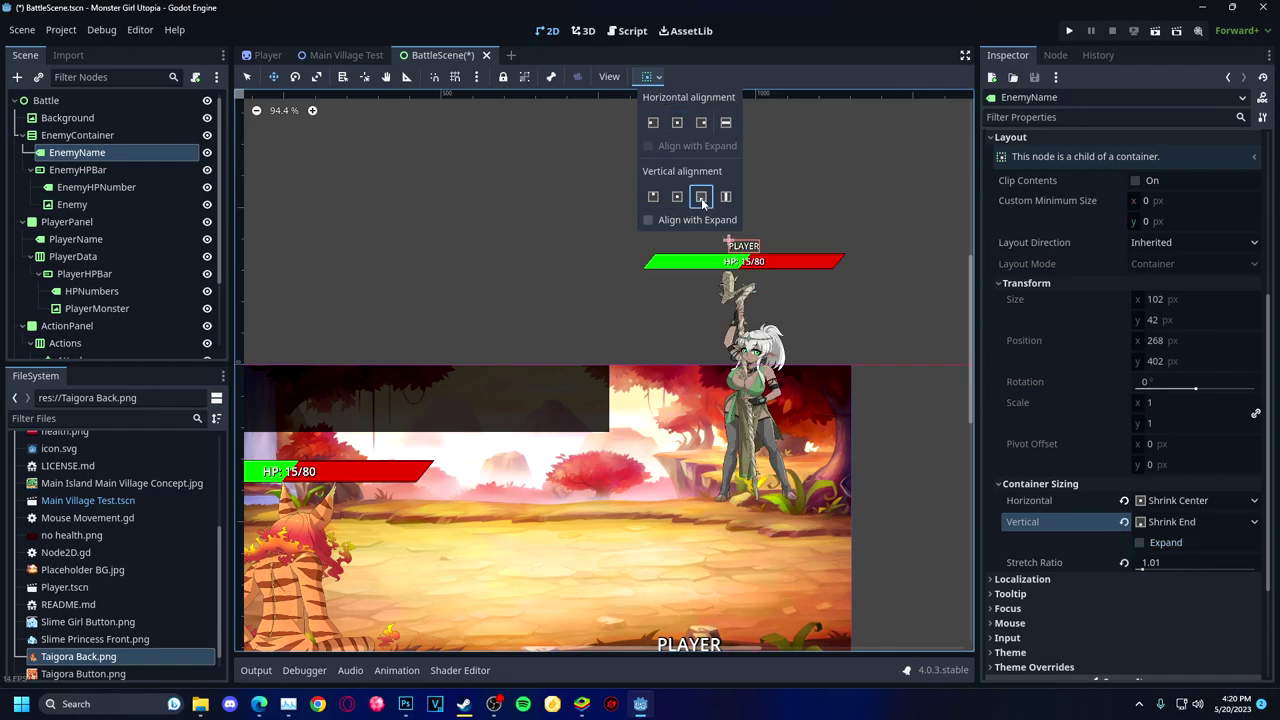
click(800, 180)
click(648, 77)
click(140, 155)
click(648, 77)
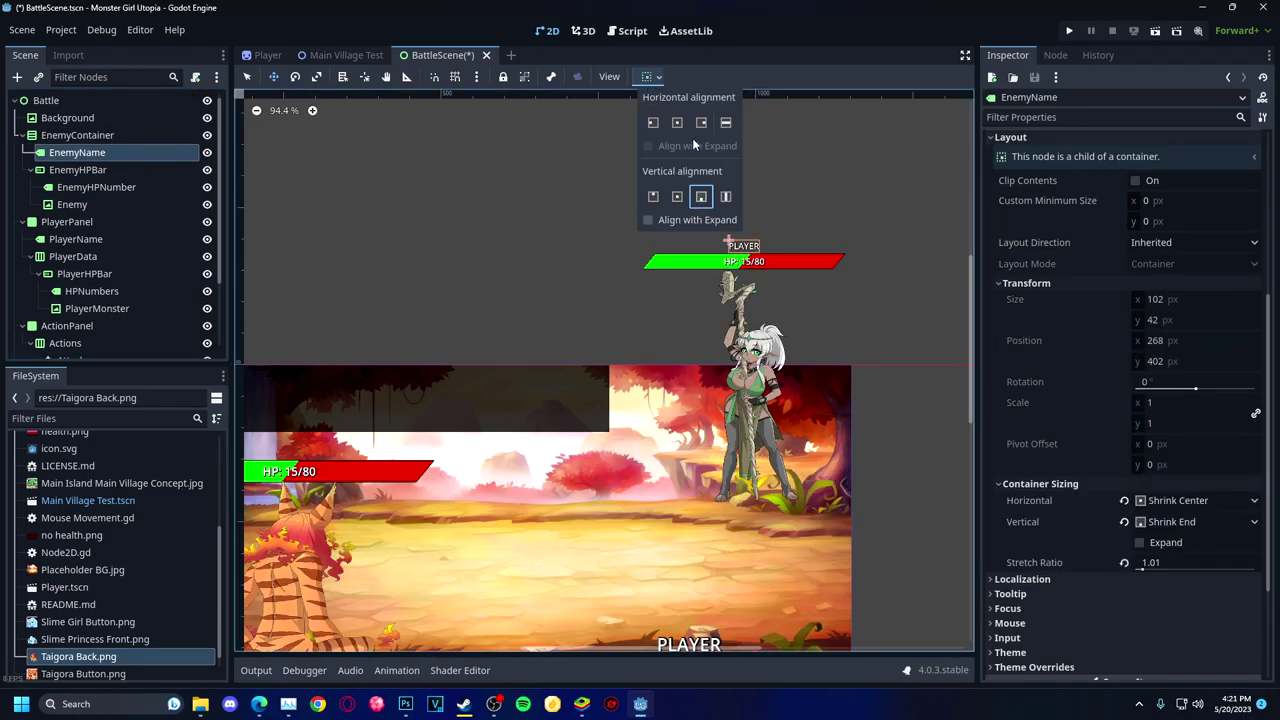
click(737, 330)
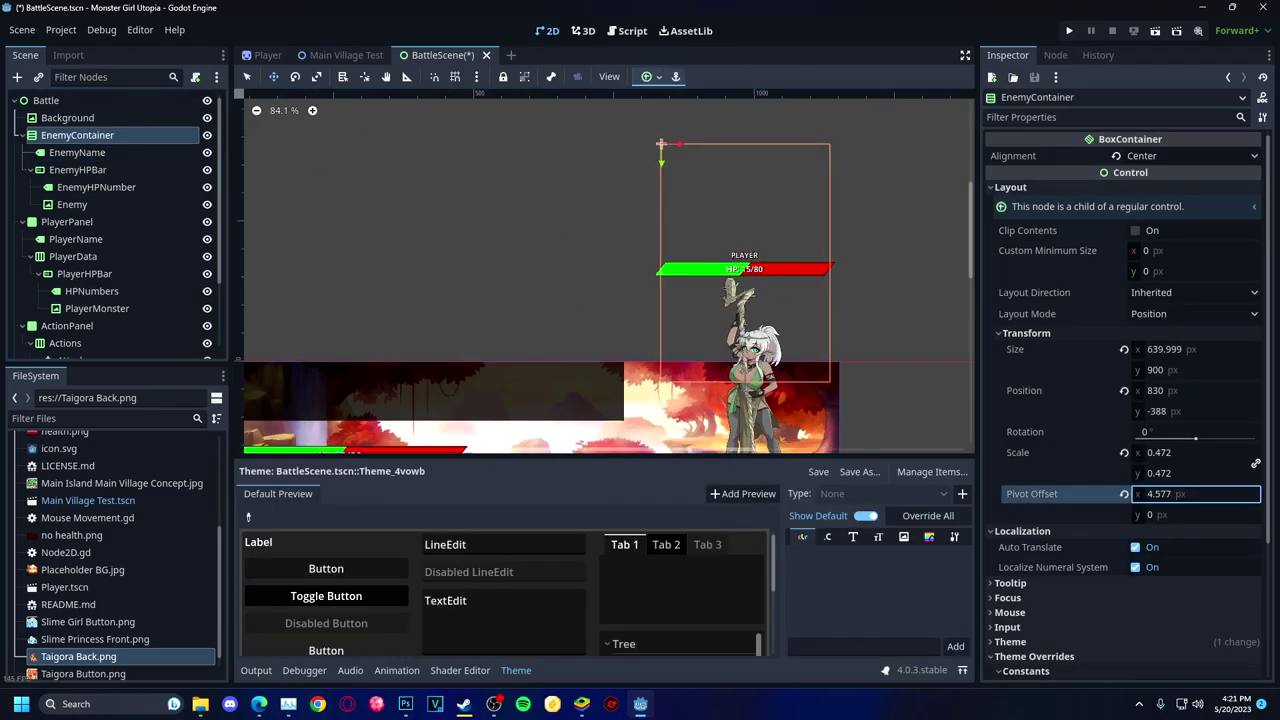
Adjust EnemyContainer's pivot offset and scale, trying scale values 500, 1 and 0.26.
click(1190, 514)
text(500)
key(Return)
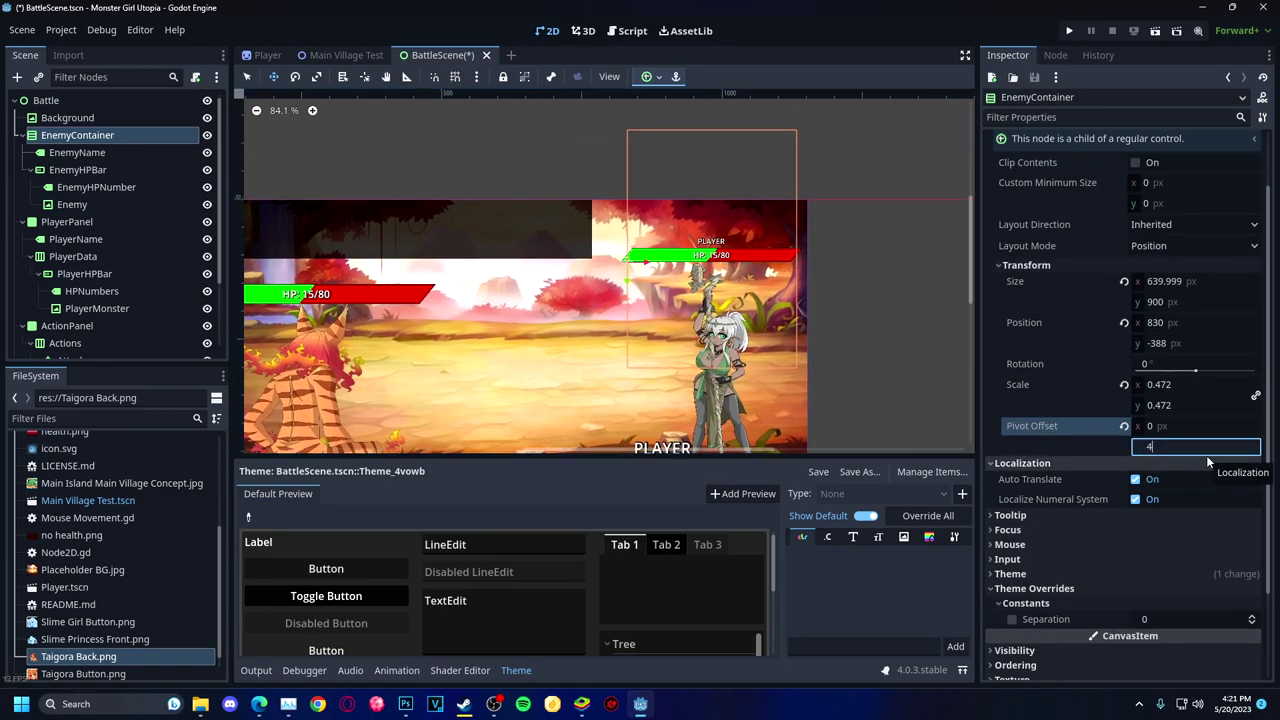
click(1185, 405)
text(500)
key(Return)
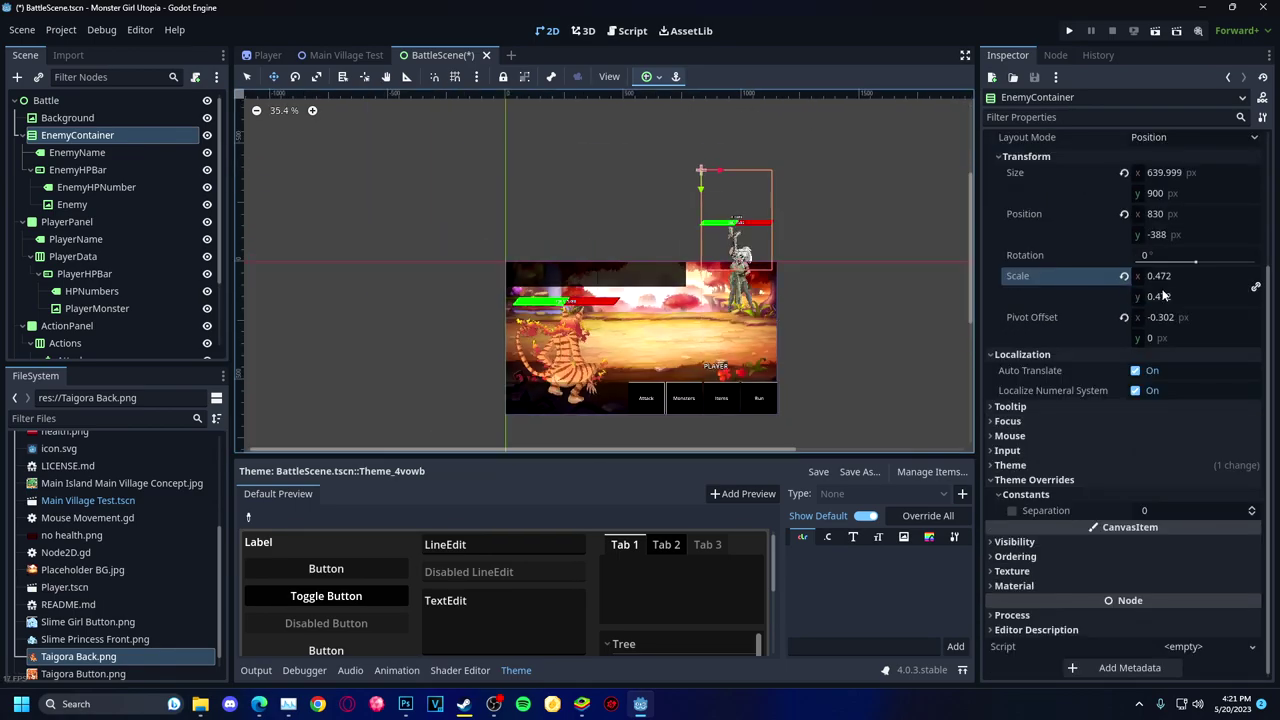
click(1152, 300)
text(1)
key(Return)
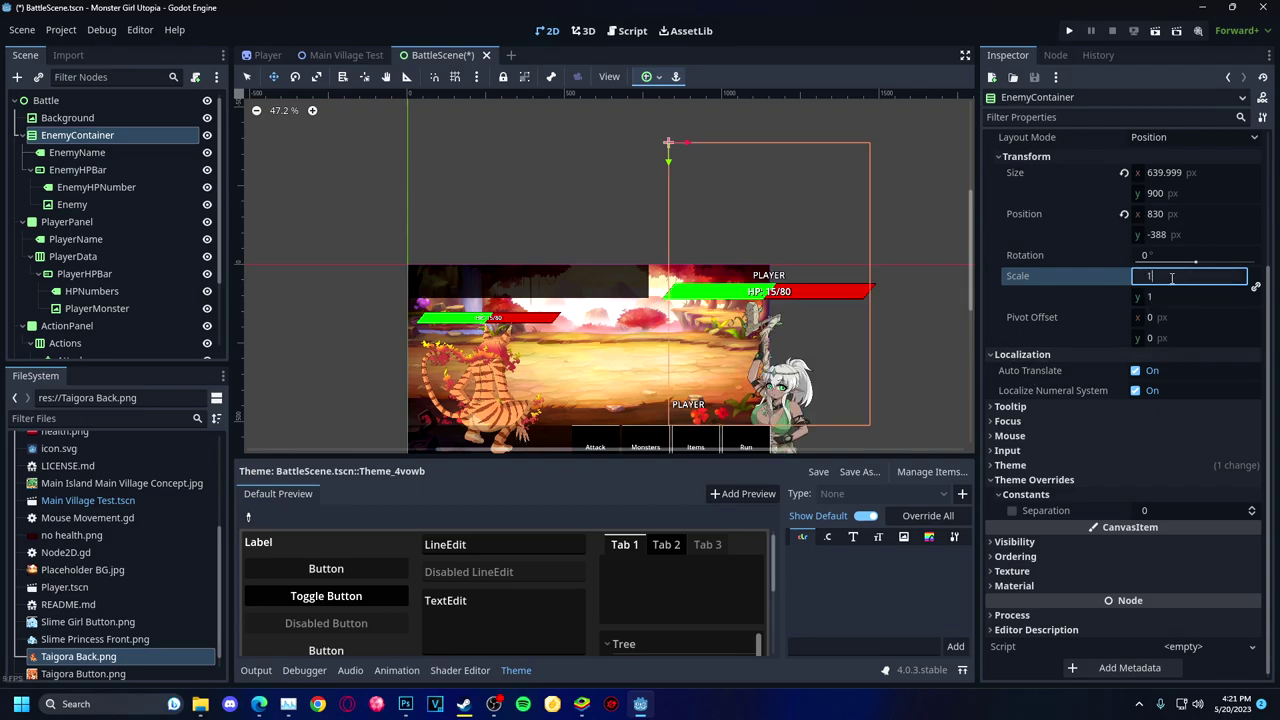
text(0.26)
key(Return)
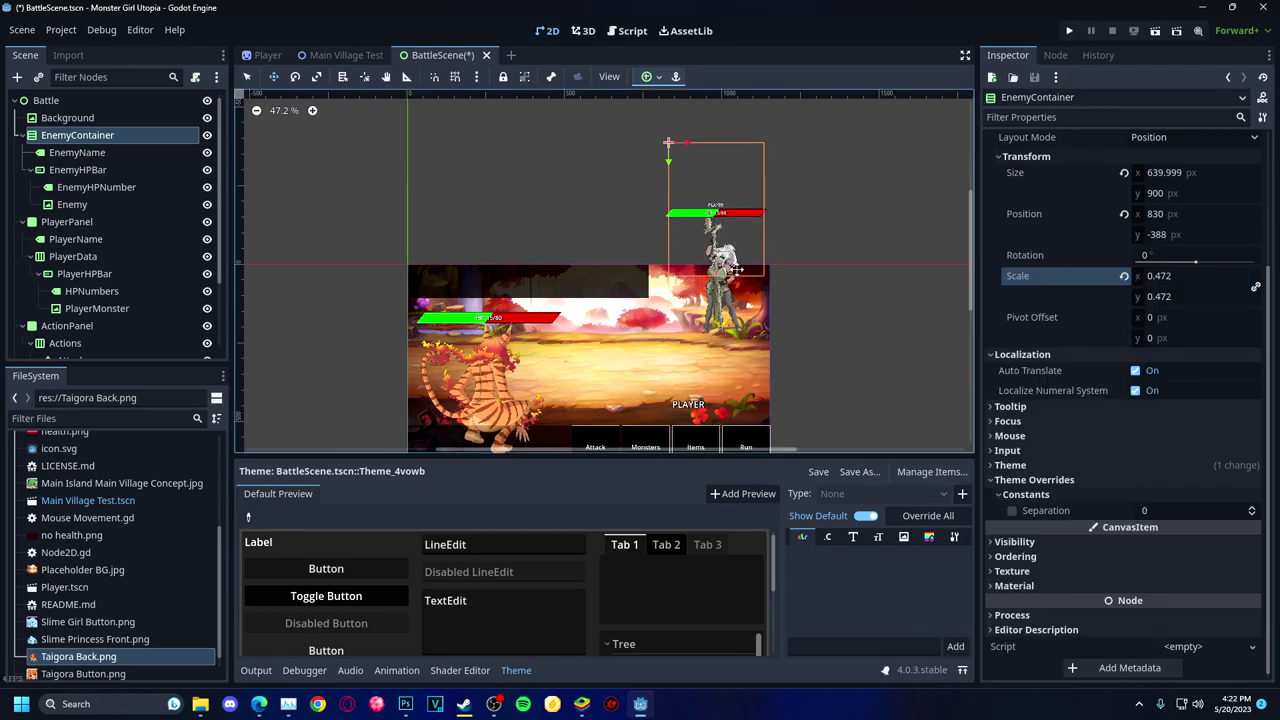
scroll(830, 340, up, 3)
click(80, 170)
Switch EnemyContainer to anchor-based layout, anchored to the top right.
click(90, 187)
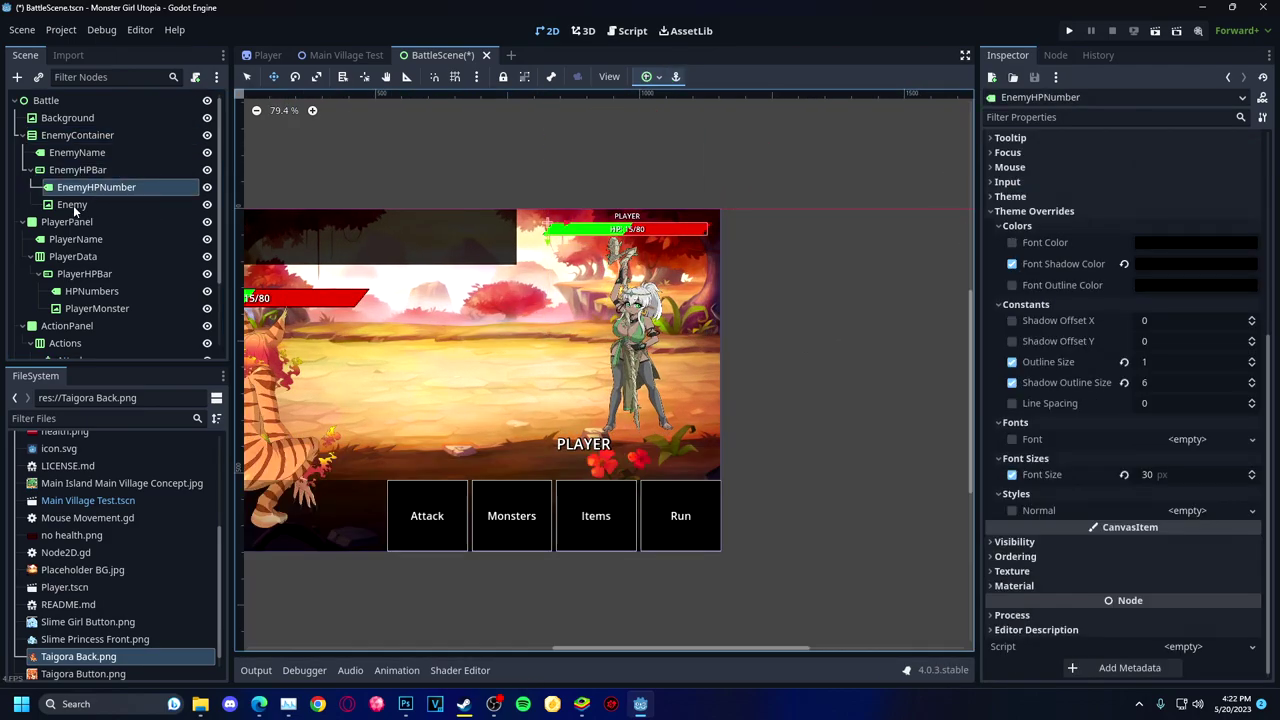
click(77, 152)
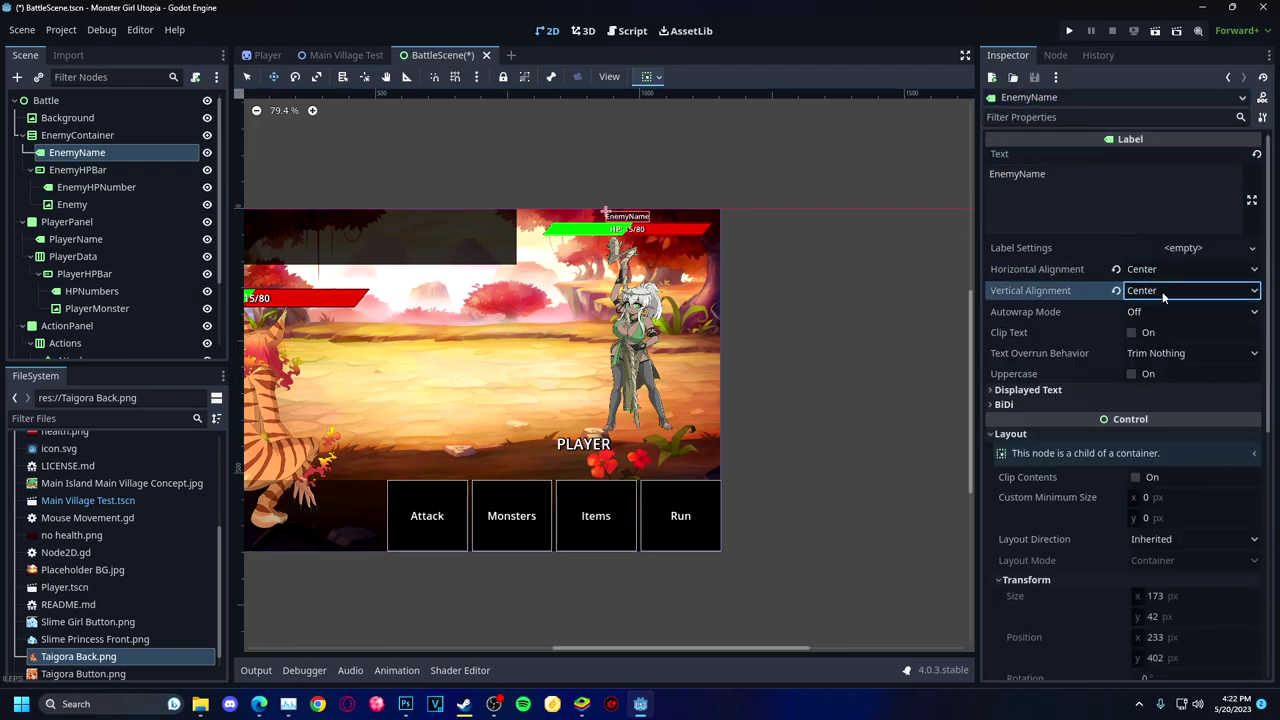
click(396, 236)
mouse_move(529, 463)
mouse_down()
mouse_move(529, 355)
mouse_move(529, 463)
mouse_up()
click(842, 495)
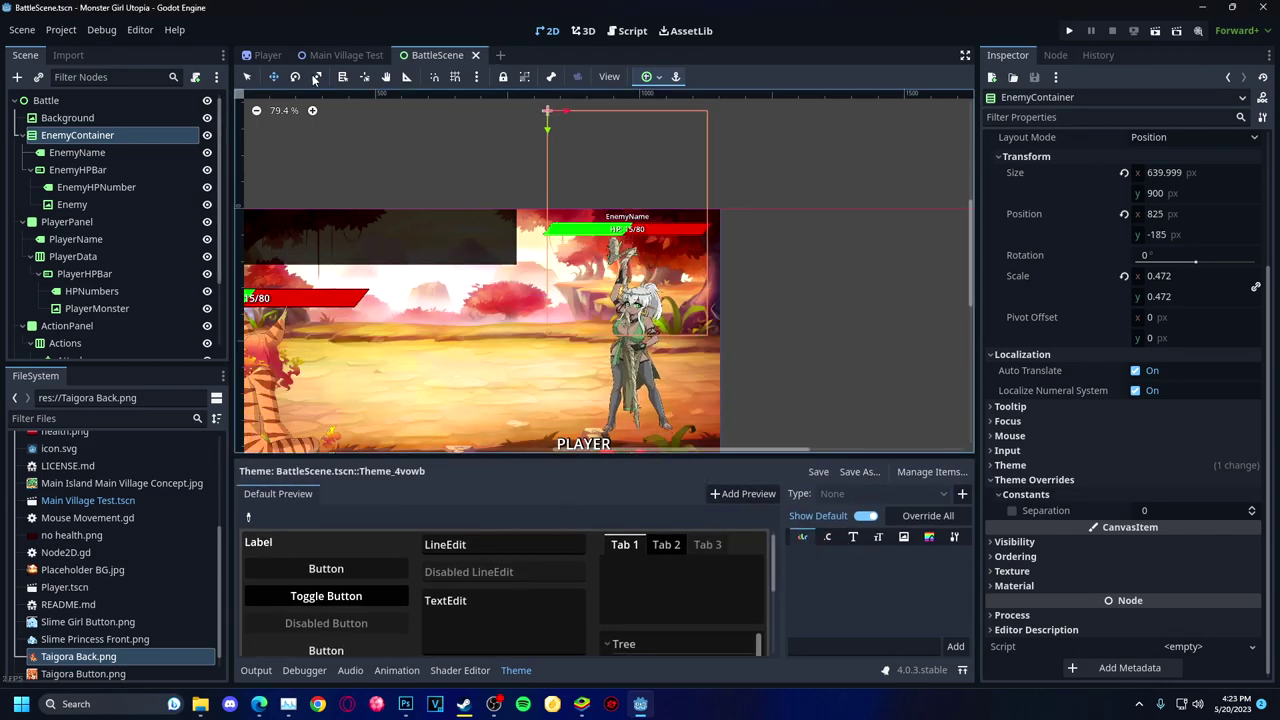
right_click(560, 108)
click(1195, 137)
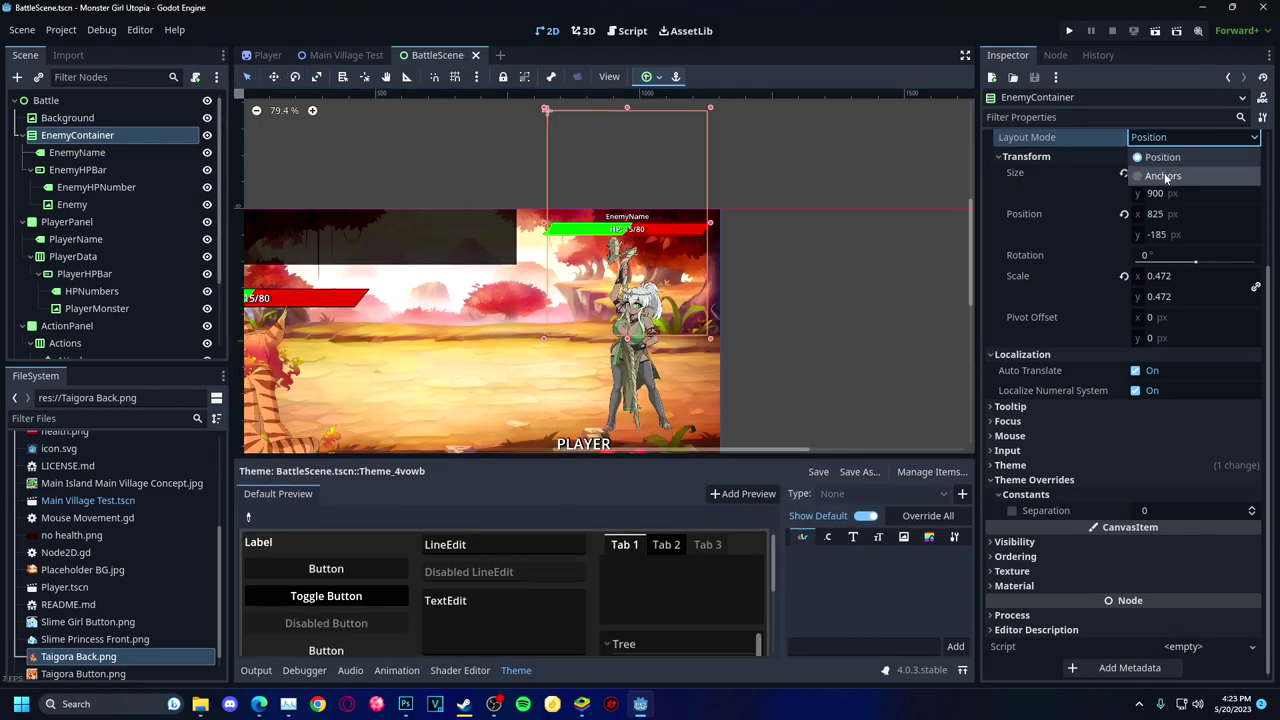
click(1170, 174)
click(1195, 158)
click(1177, 249)
scroll(770, 129, down, 2)
click(1192, 137)
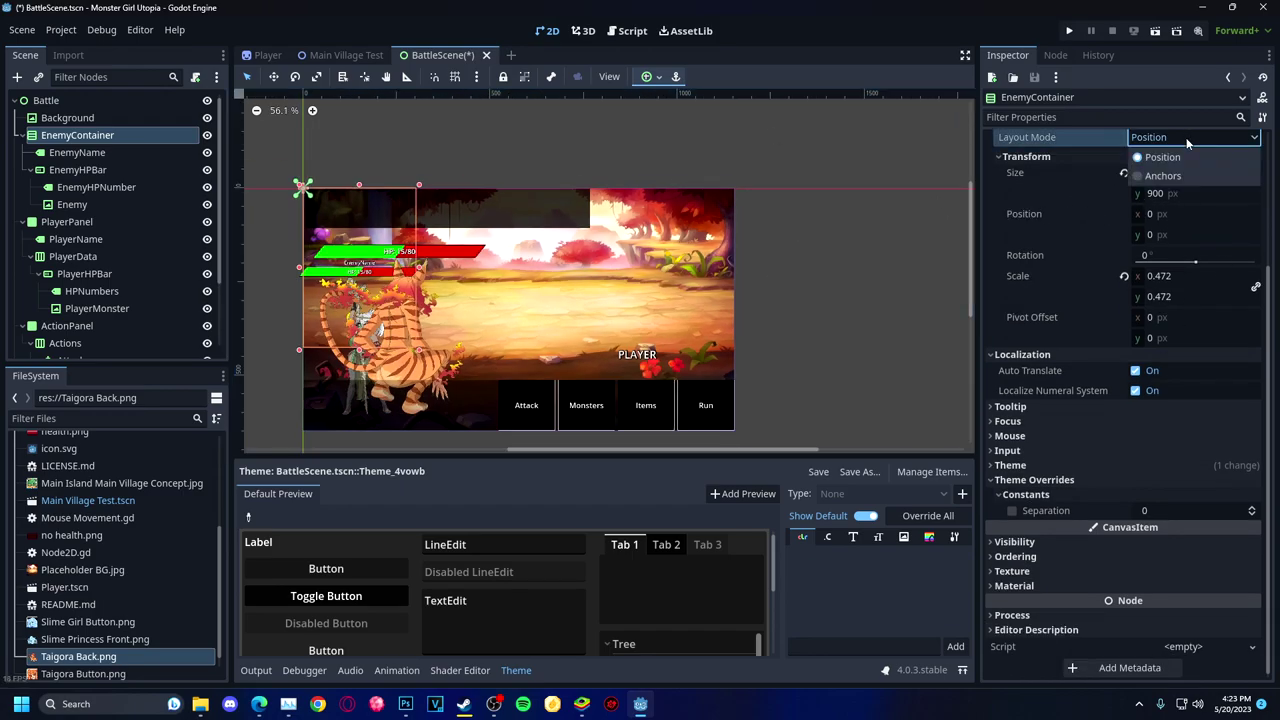
click(1170, 174)
Inspect the Enemy sprite, EnemyHPNumber and EnemyHPBar nodes in turn.
click(600, 310)
click(525, 270)
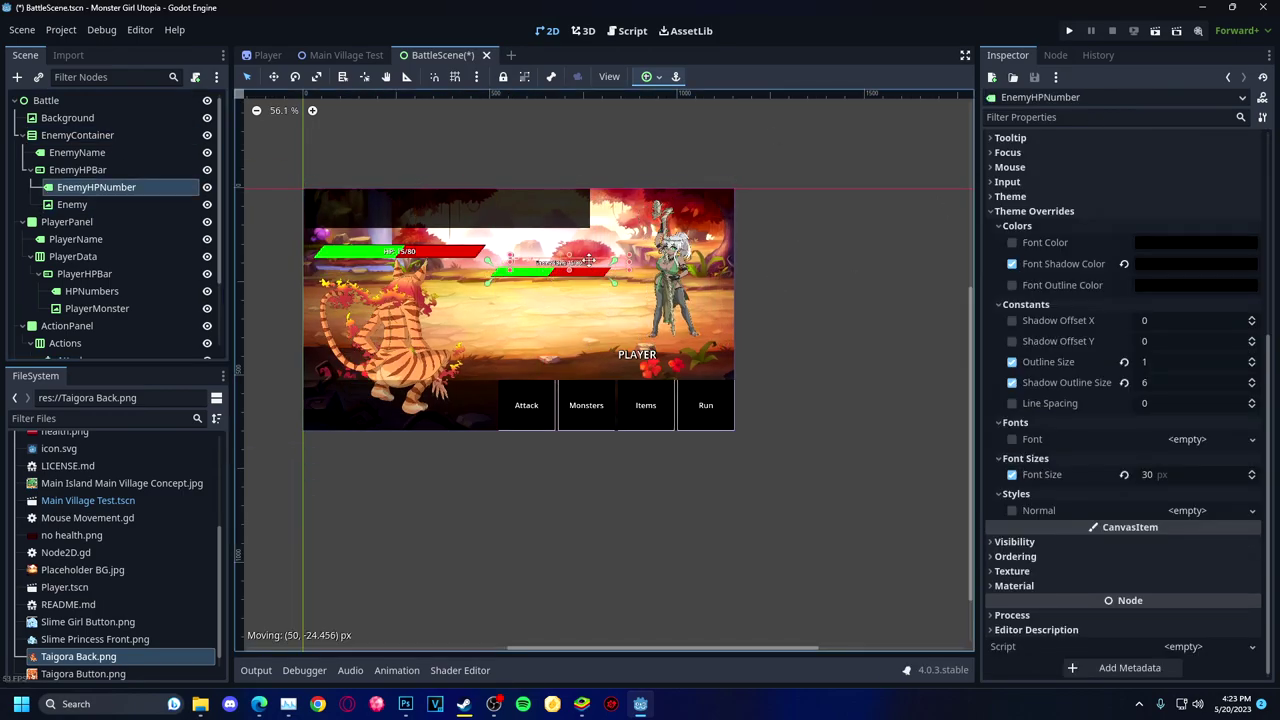
scroll(522, 264, up, 1)
scroll(522, 264, up, 2)
click(107, 204)
click(96, 187)
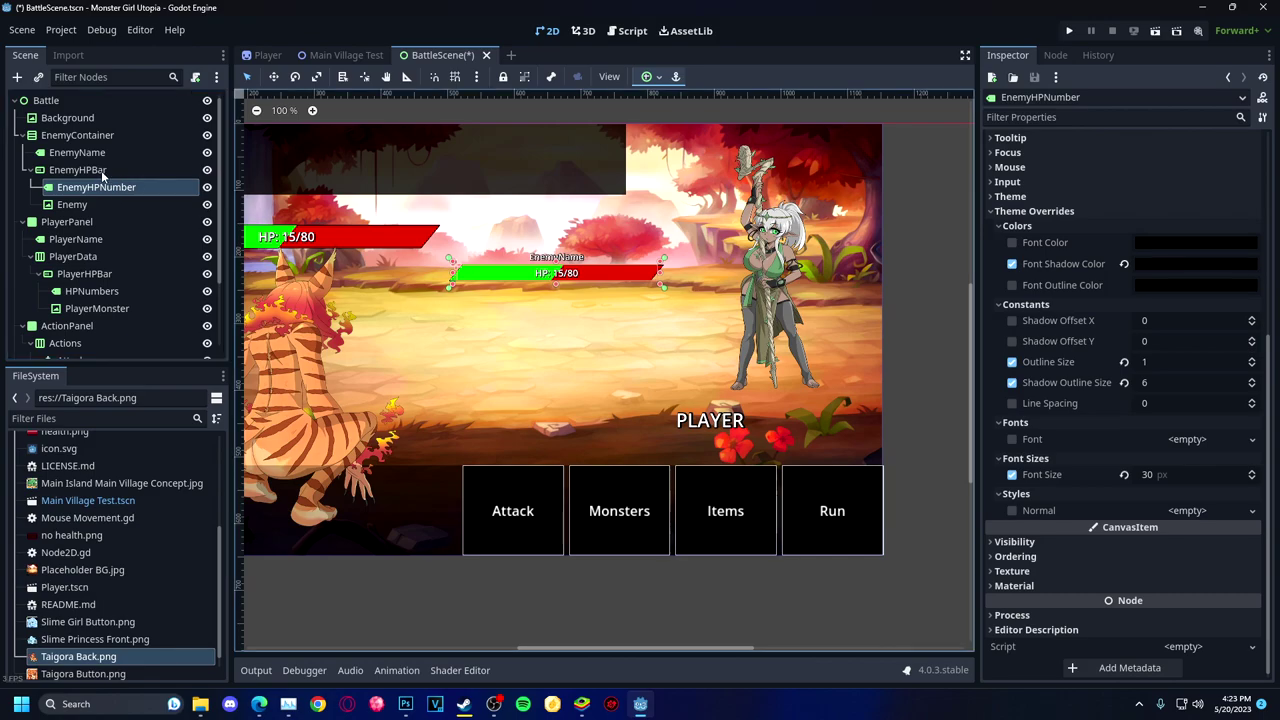
click(44, 172)
click(96, 187)
click(79, 168)
click(75, 204)
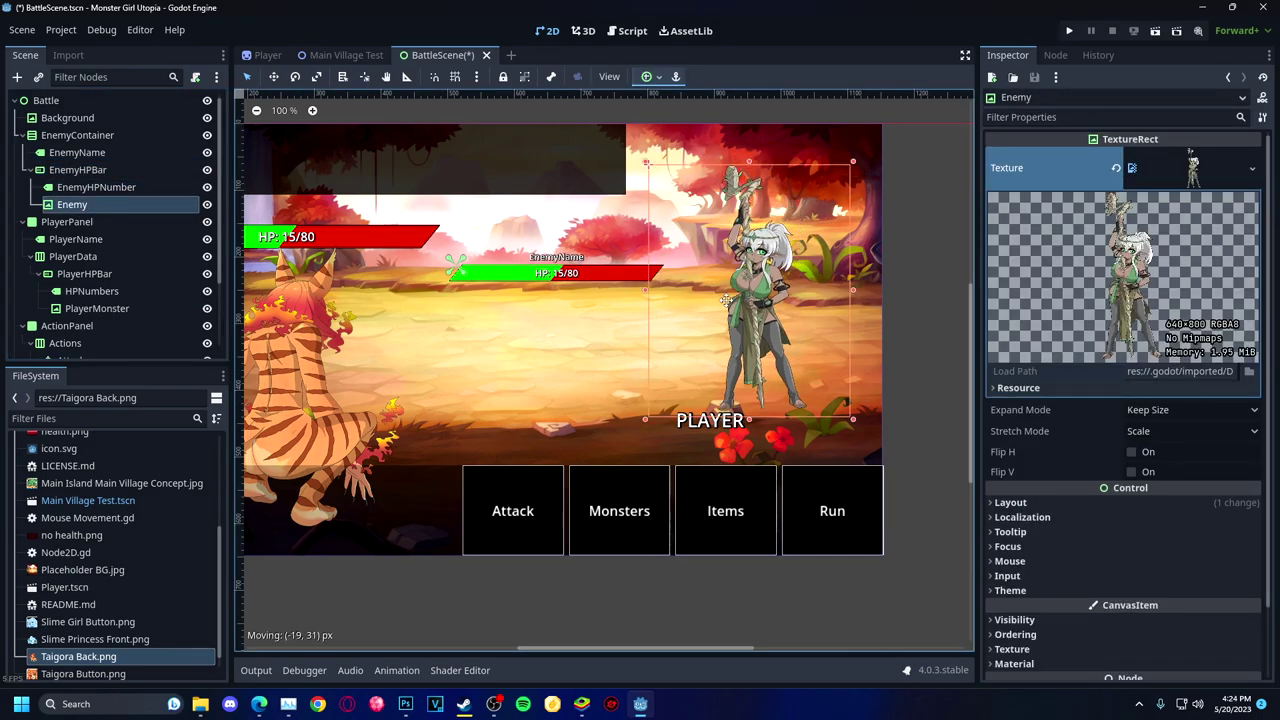
click(88, 170)
Check the PlayerData, EnemyHPNumber and EnemyHPBar nodes, ending on EnemyContainer.
click(745, 378)
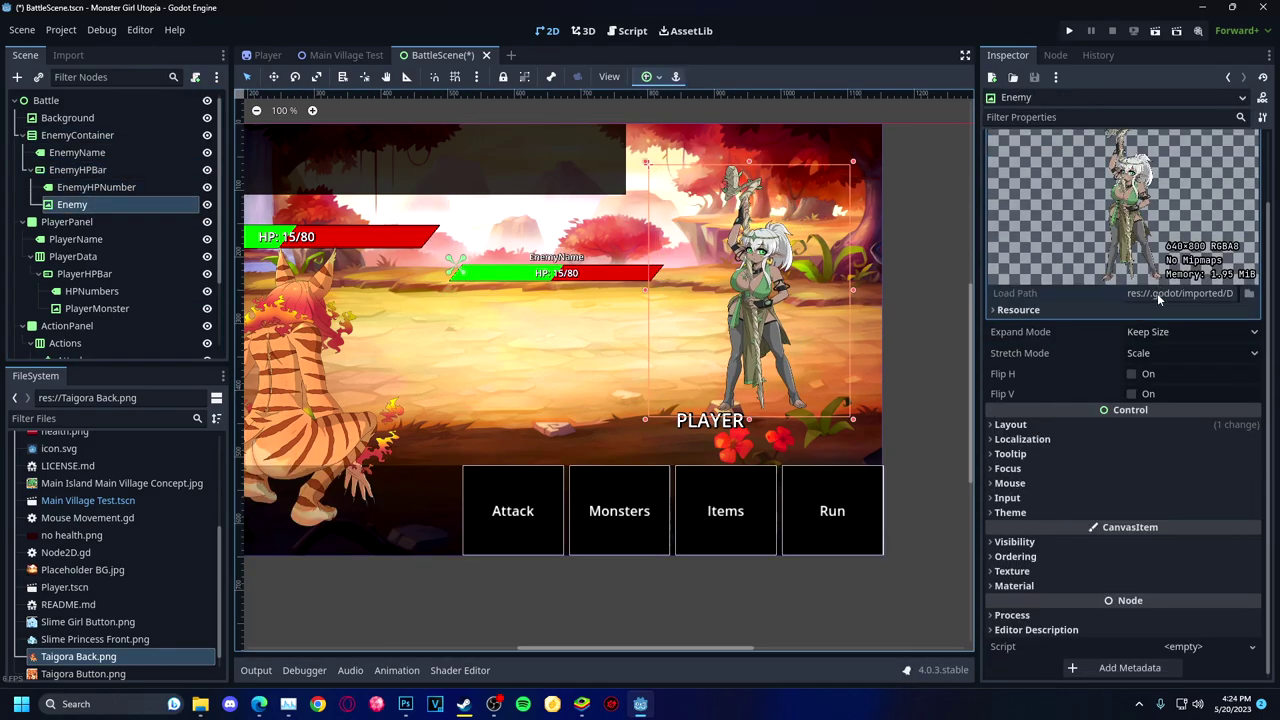
click(78, 135)
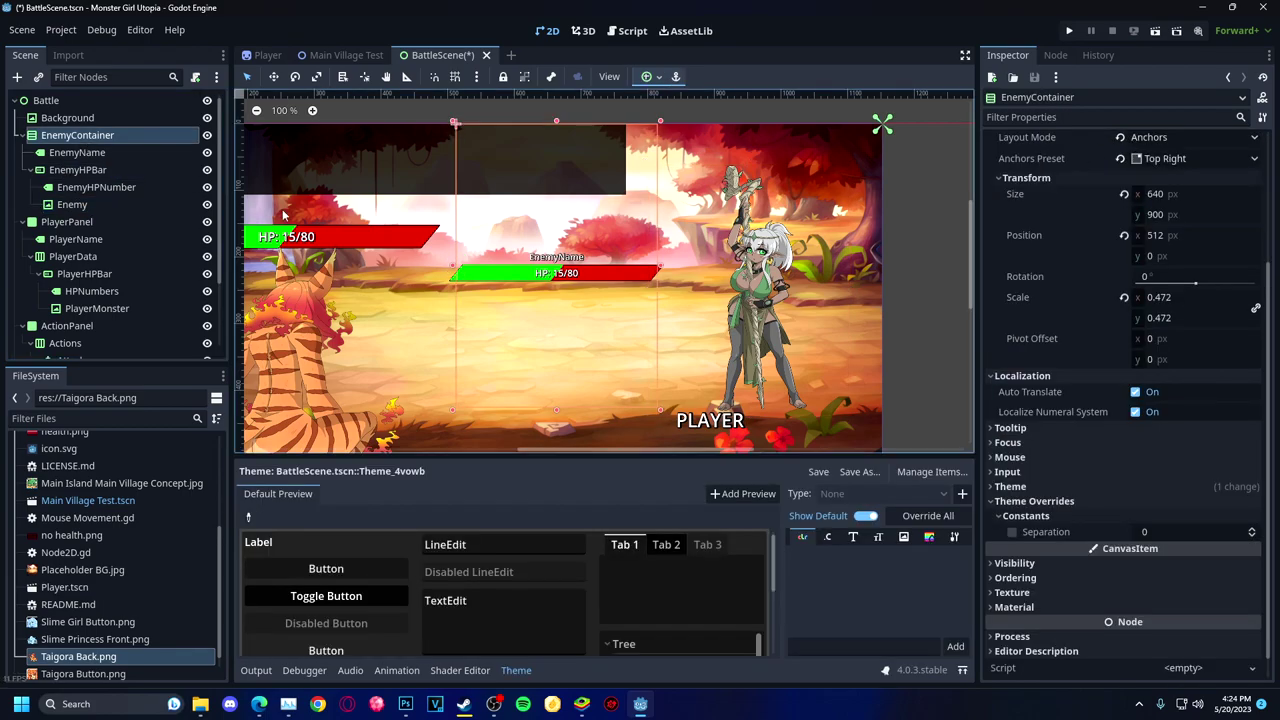
click(80, 254)
click(96, 187)
click(72, 204)
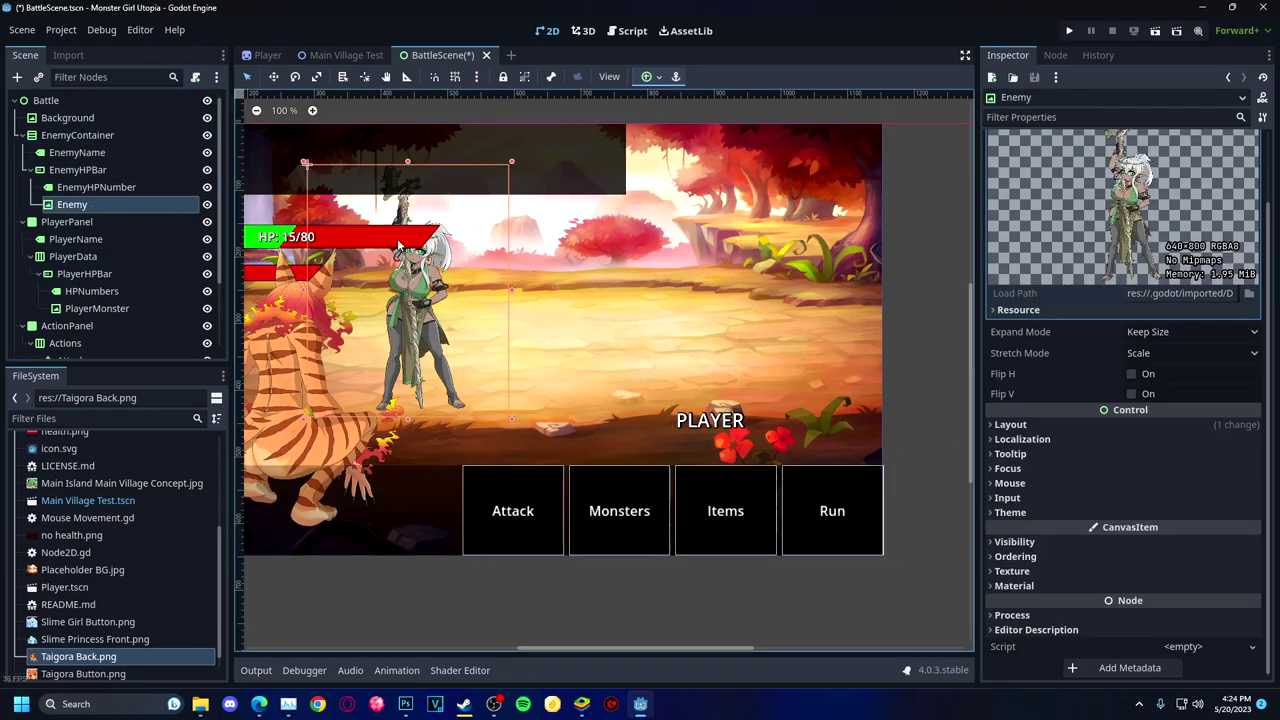
click(88, 186)
click(88, 170)
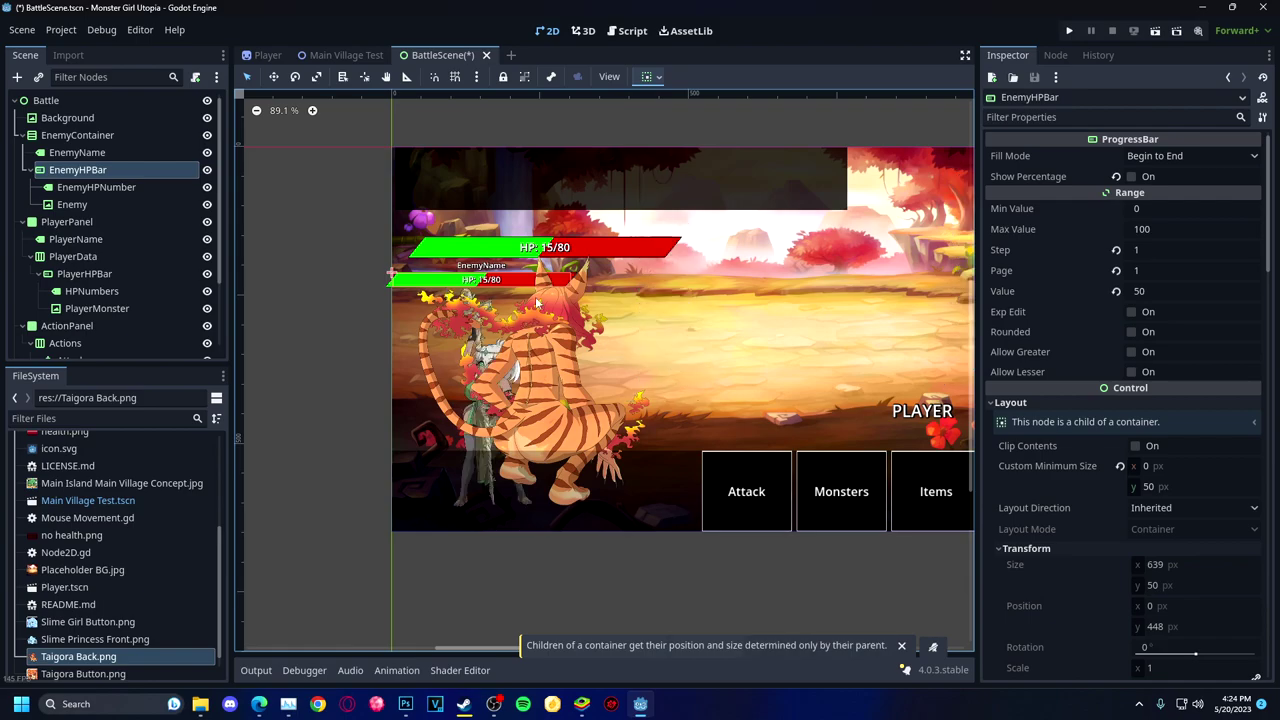
click(100, 135)
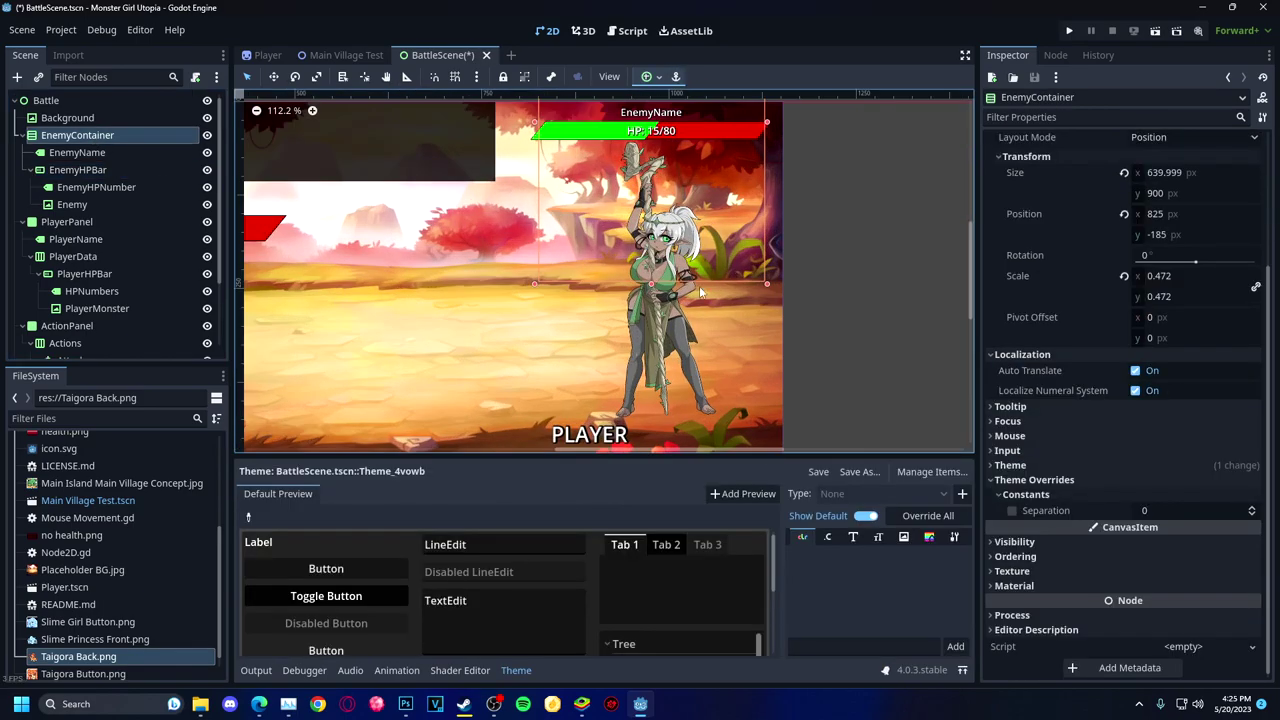
Save the scene, stretch EnemyContainer far upward and move the Enemy sprite up.
key(ctrl+s)
drag(681, 258, 680, 114)
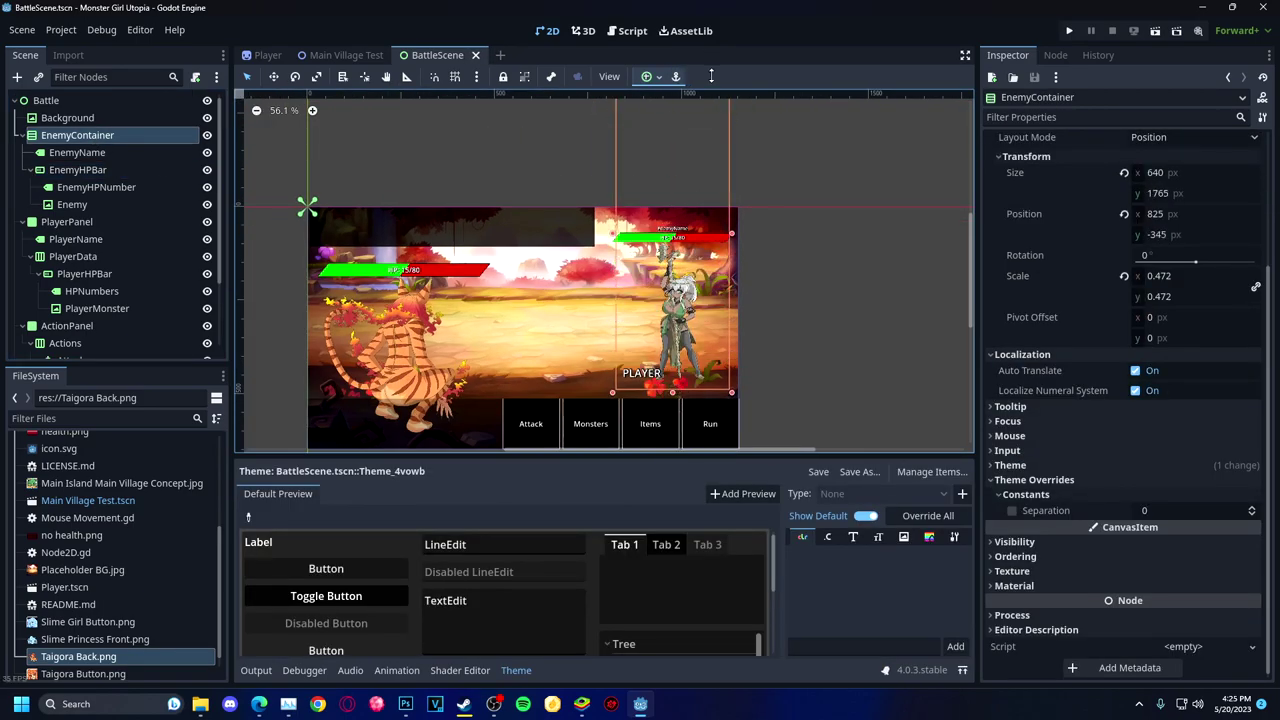
scroll(656, 119, down, 2)
drag(648, 356, 652, 256)
click(100, 170)
scroll(880, 305, up, 2)
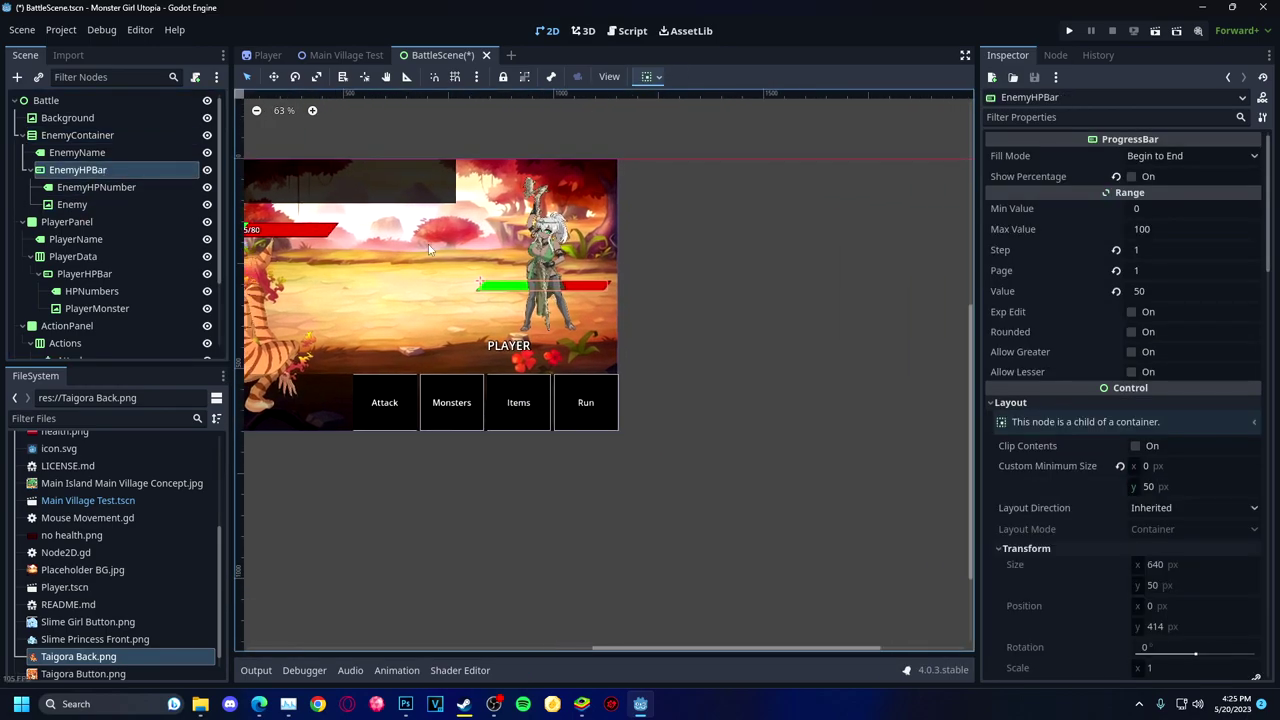
Set EnemyHPBar's Container Sizing to Fill horizontally and Shrink Begin vertically.
scroll(1109, 436, down, 3)
scroll(1109, 436, down, 2)
click(1170, 377)
click(1190, 357)
click(1190, 357)
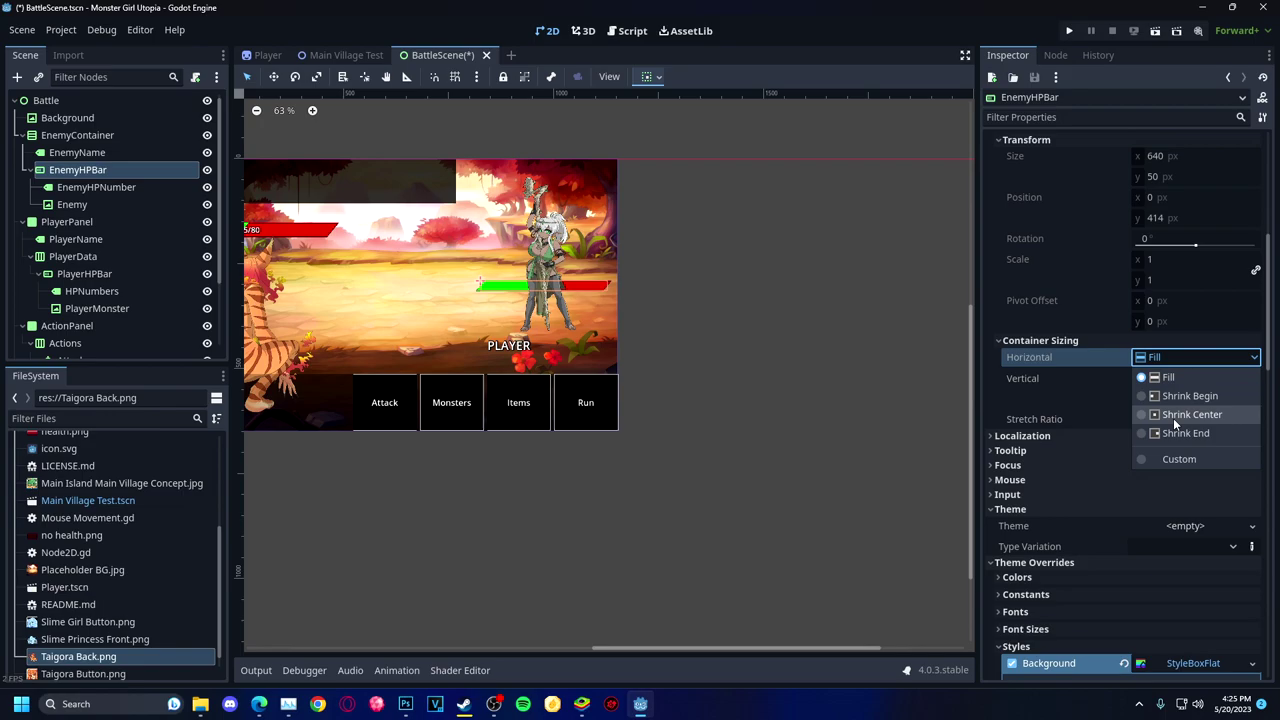
click(1175, 455)
click(1160, 438)
click(1175, 489)
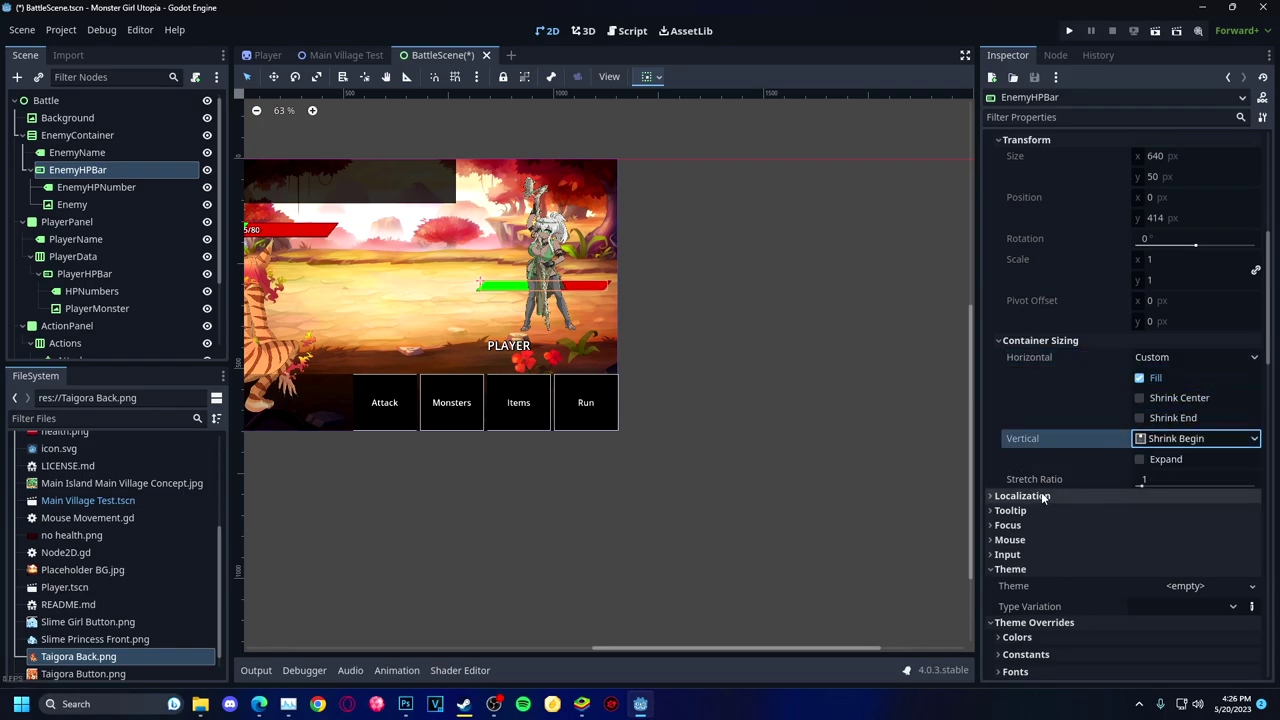
click(1141, 459)
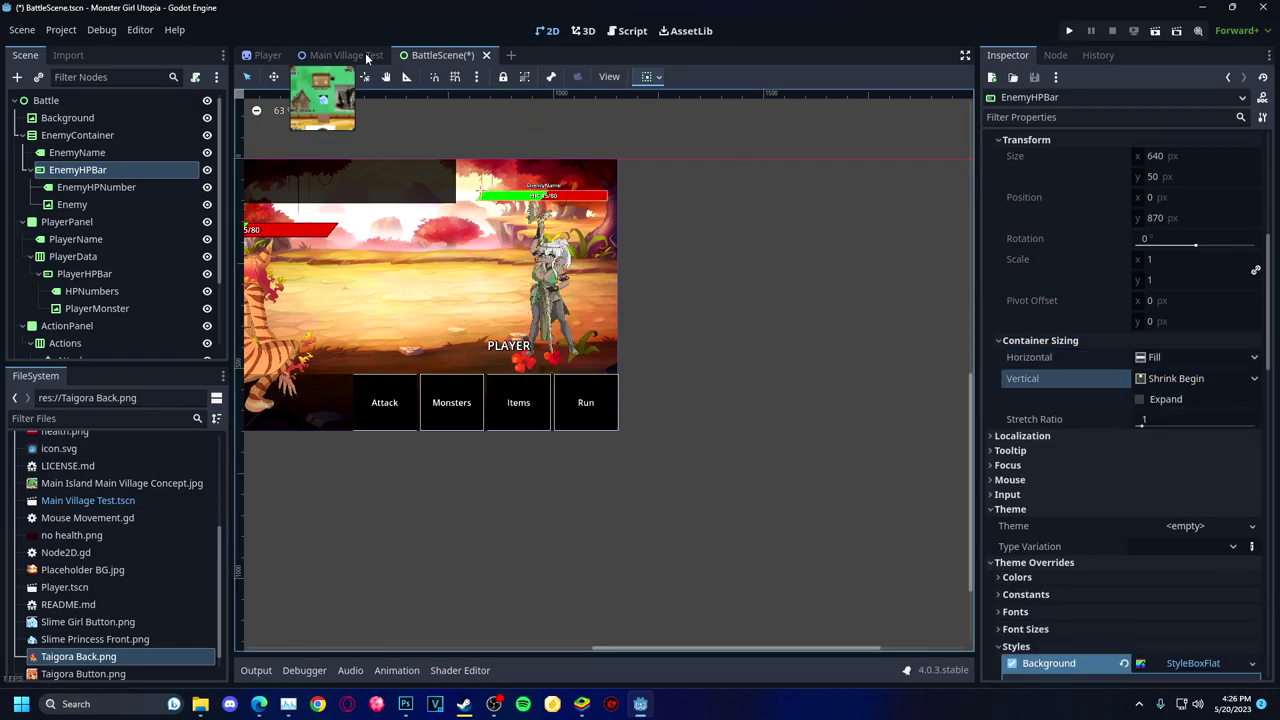
Shrink EnemyContainer to a short strip and move it to the top-right corner.
mouse_move(558, 314)
mouse_down()
mouse_move(562, 283)
mouse_move(543, 297)
mouse_up()
scroll(543, 297, down, 1)
scroll(364, 305, up, 3)
drag(483, 237, 481, 248)
click(496, 182)
click(880, 240)
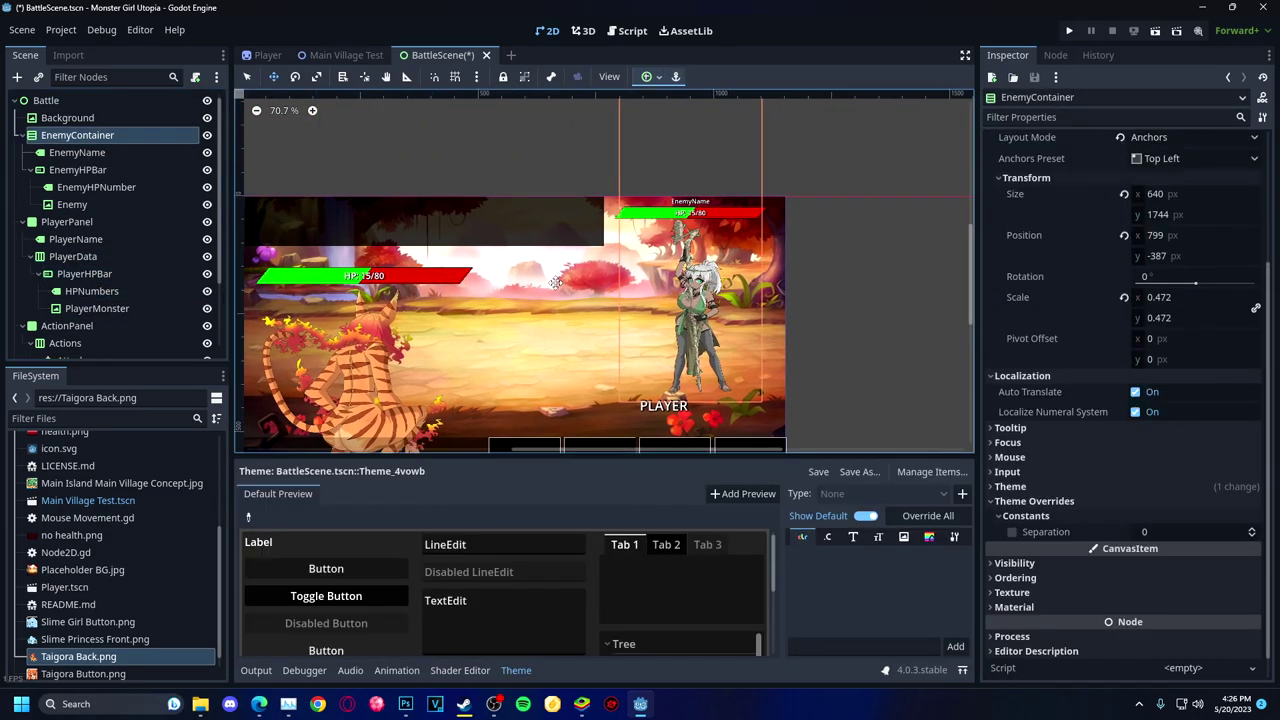
scroll(561, 212, down, 1)
drag(660, 121, 660, 288)
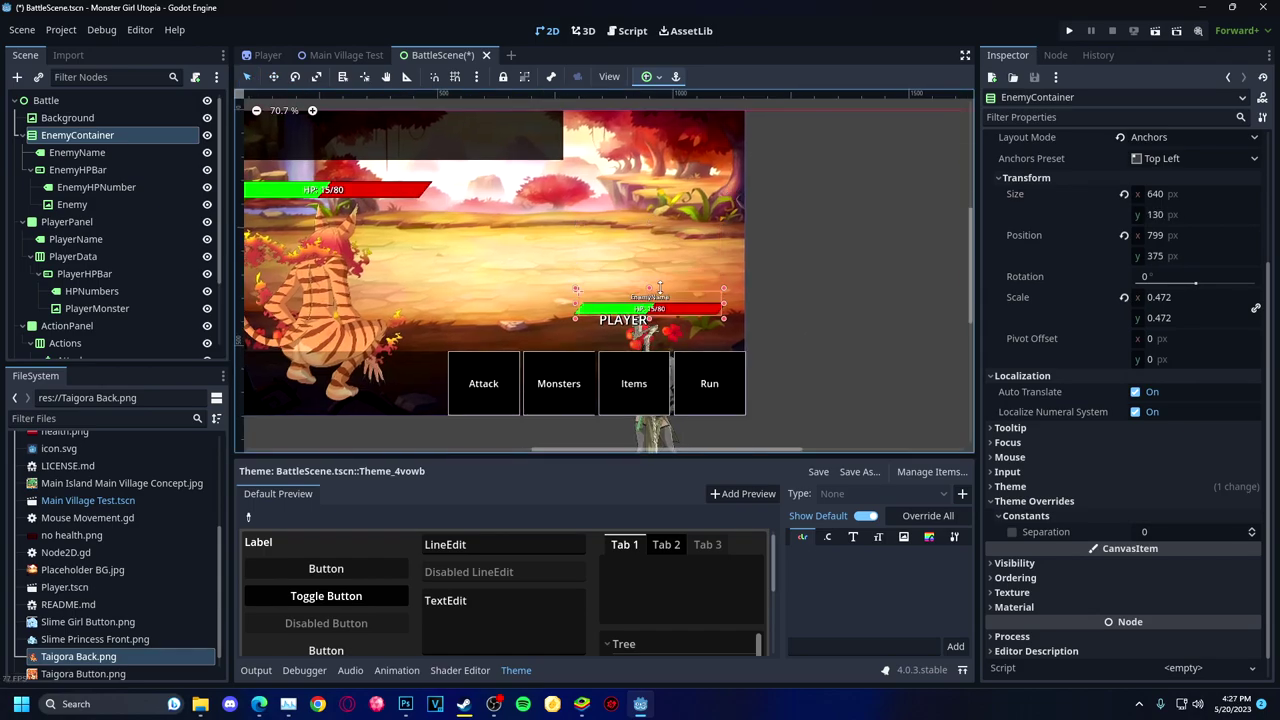
click(273, 77)
drag(650, 305, 667, 130)
Move the PLAYER label to the top-left and make PlayerName PlayerData's first child.
click(90, 256)
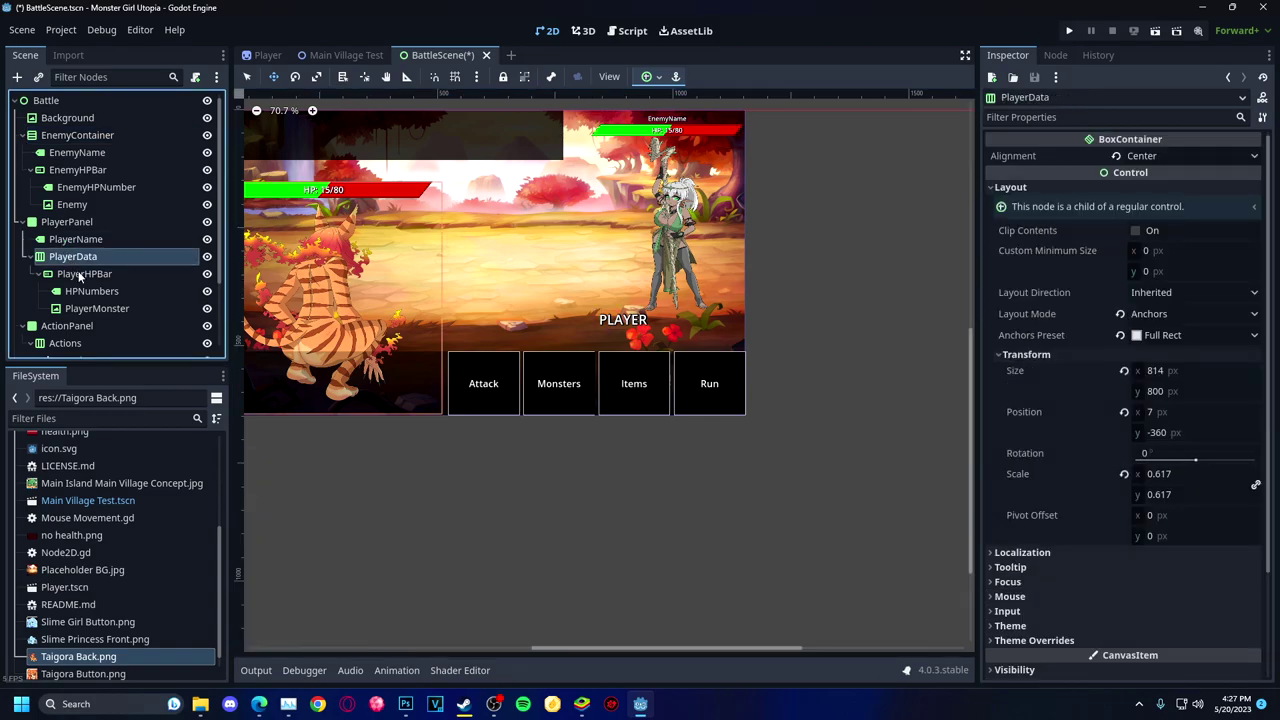
scroll(600, 300, down, 1)
click(146, 240)
drag(706, 301, 422, 163)
scroll(400, 300, up, 1)
click(420, 280)
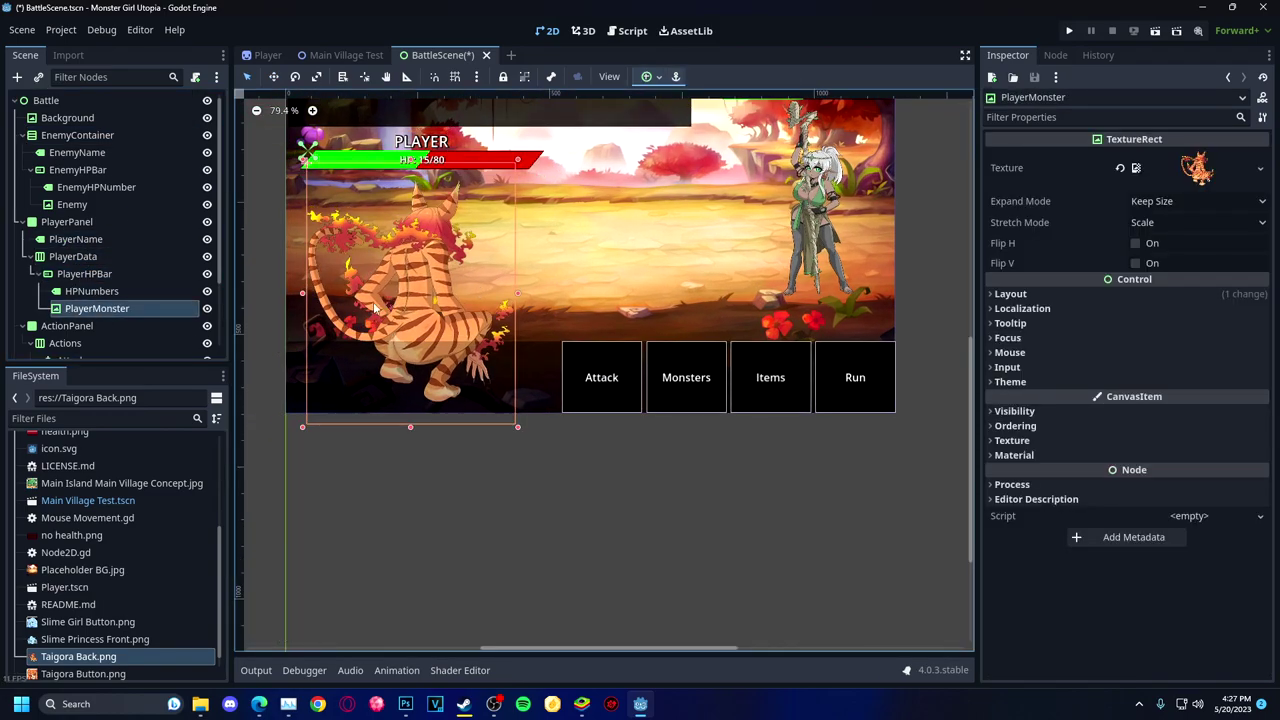
click(73, 256)
drag(82, 239, 103, 272)
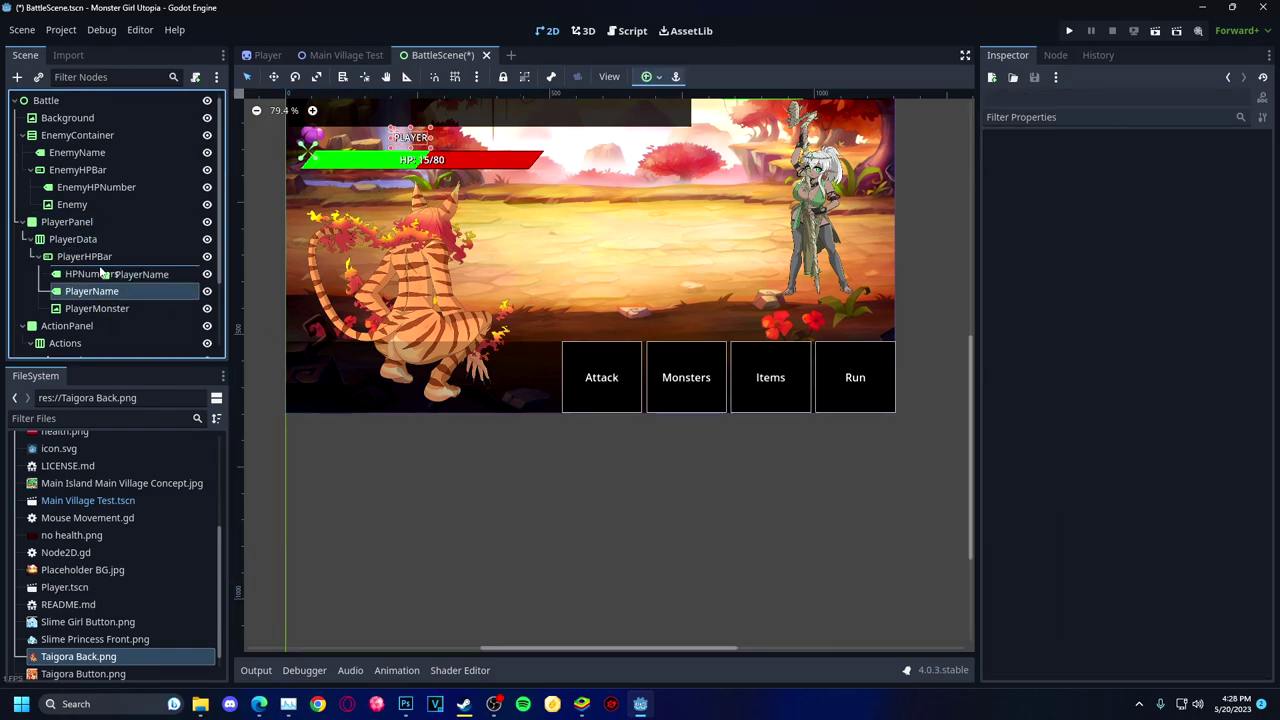
drag(104, 318, 95, 250)
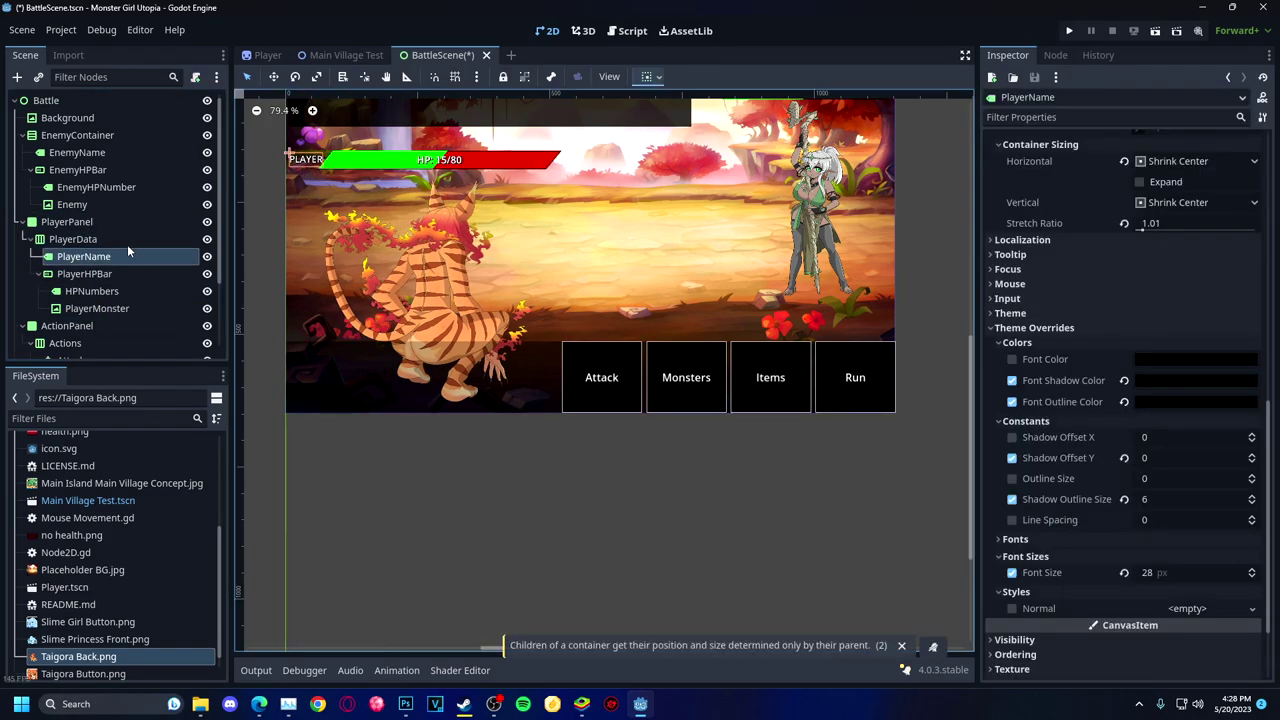
Right-align the PLAYER text; set PlayerName sizing to Shrink Begin horizontal, Fill vertical.
click(670, 208)
scroll(670, 208, down, 1)
click(83, 256)
click(1190, 269)
click(1147, 333)
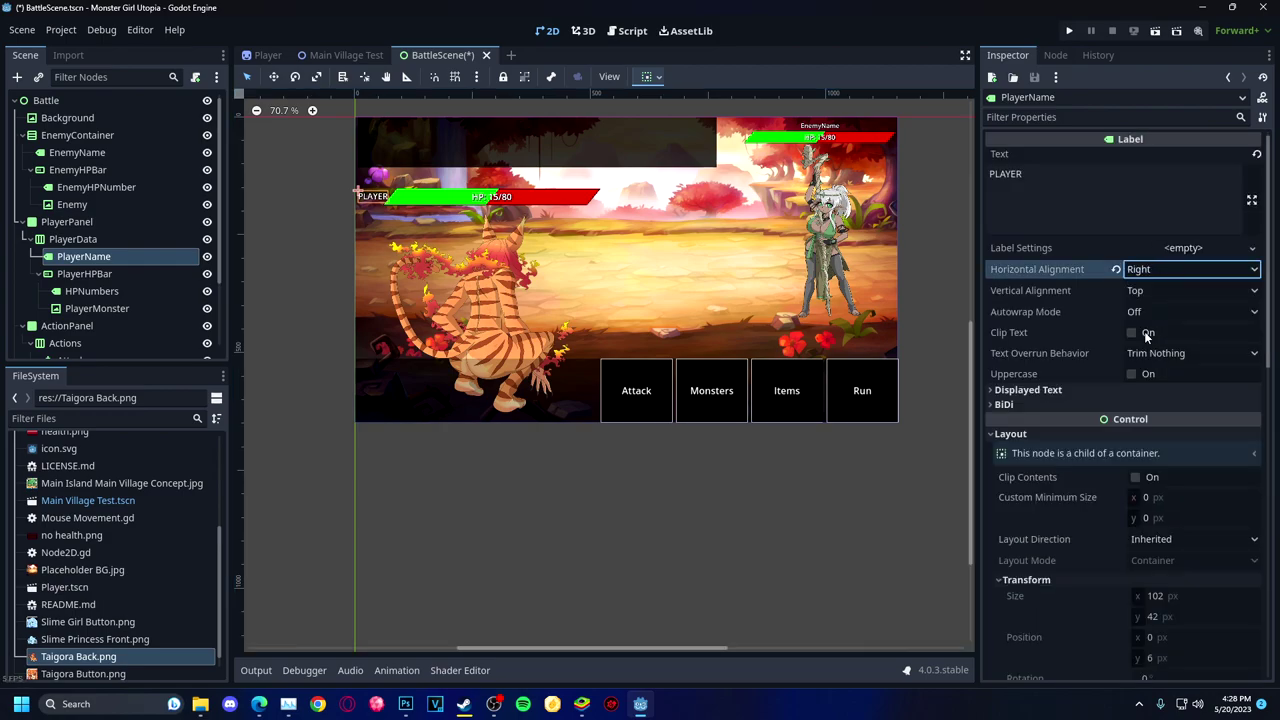
scroll(1145, 340, down, 5)
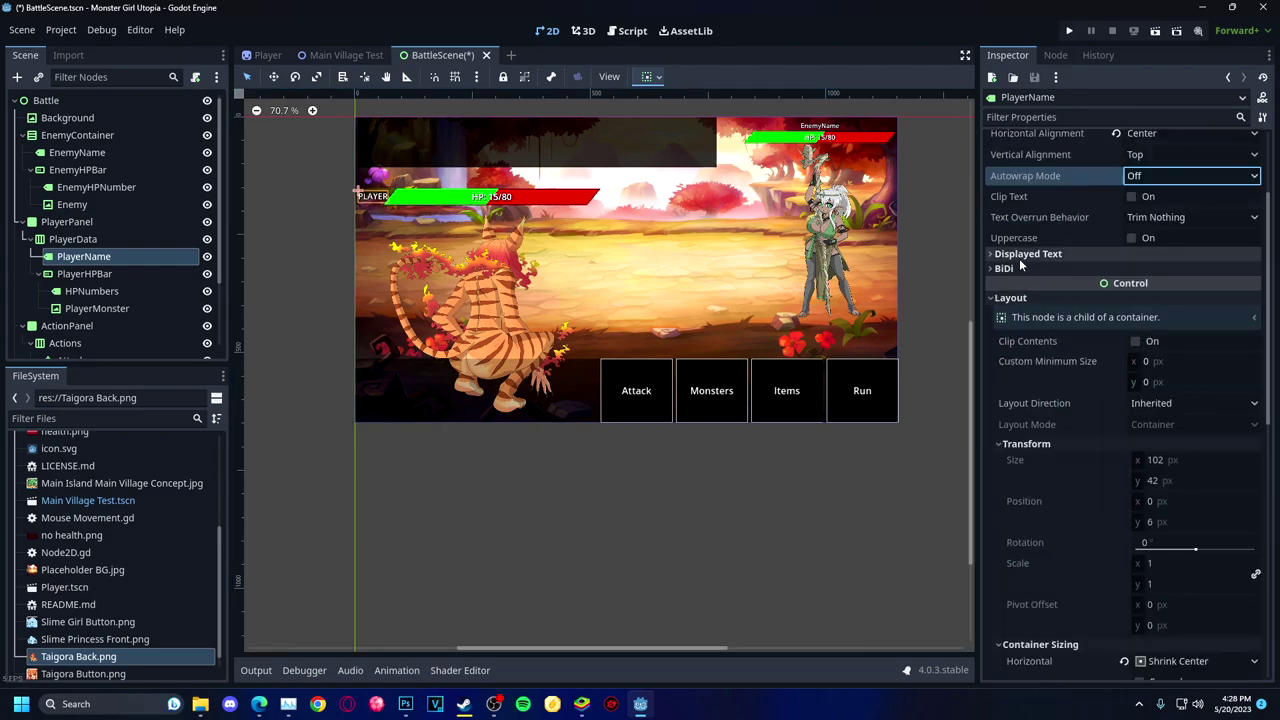
click(1196, 345)
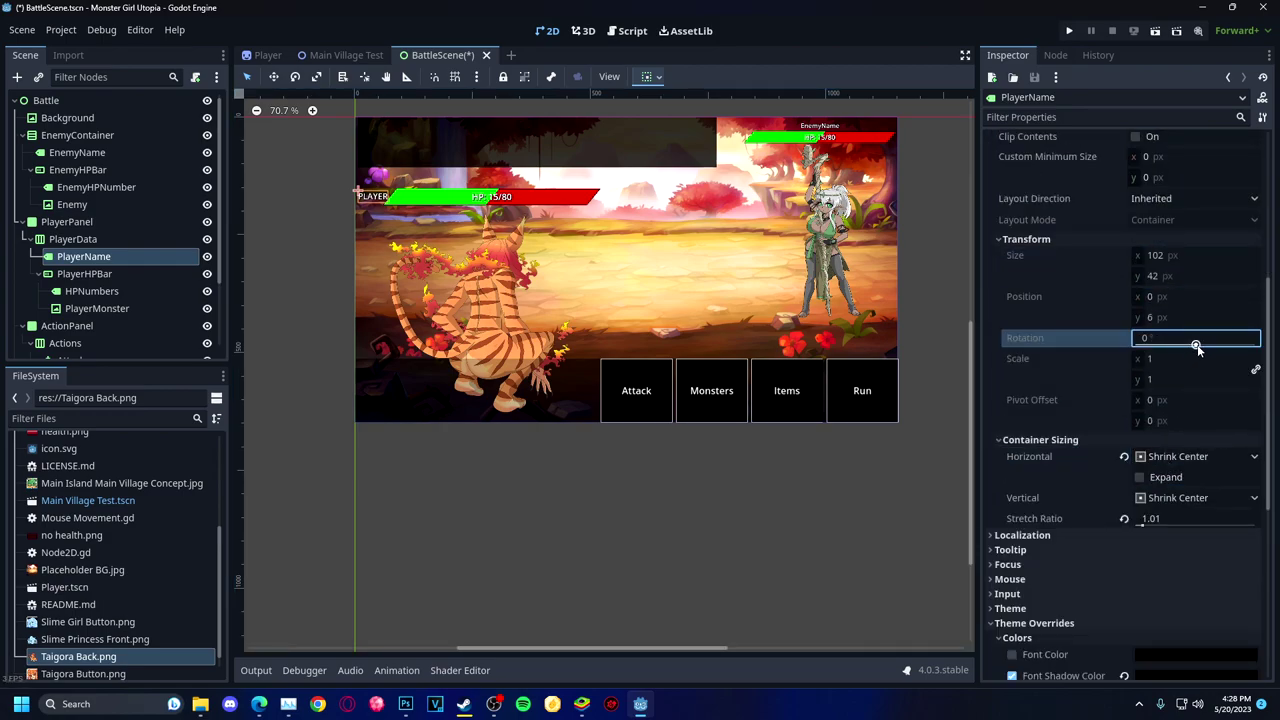
click(1195, 456)
click(1180, 560)
click(1195, 557)
click(1180, 580)
click(646, 76)
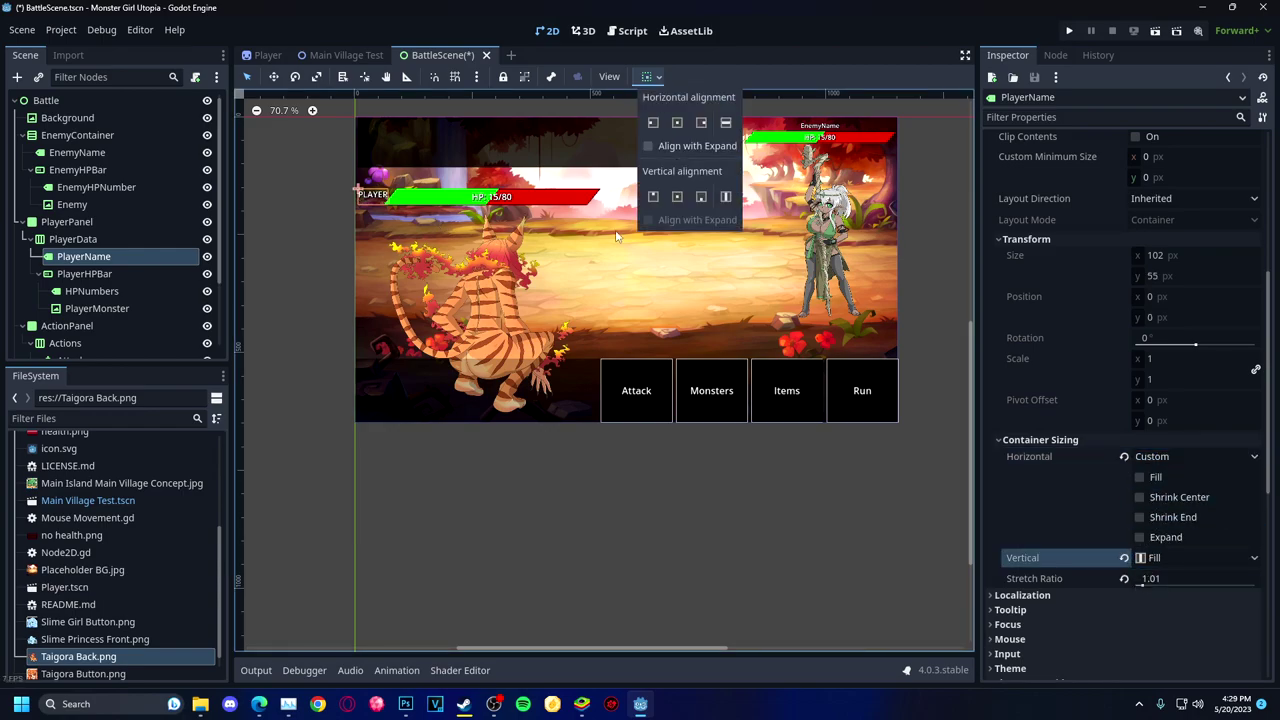
click(484, 200)
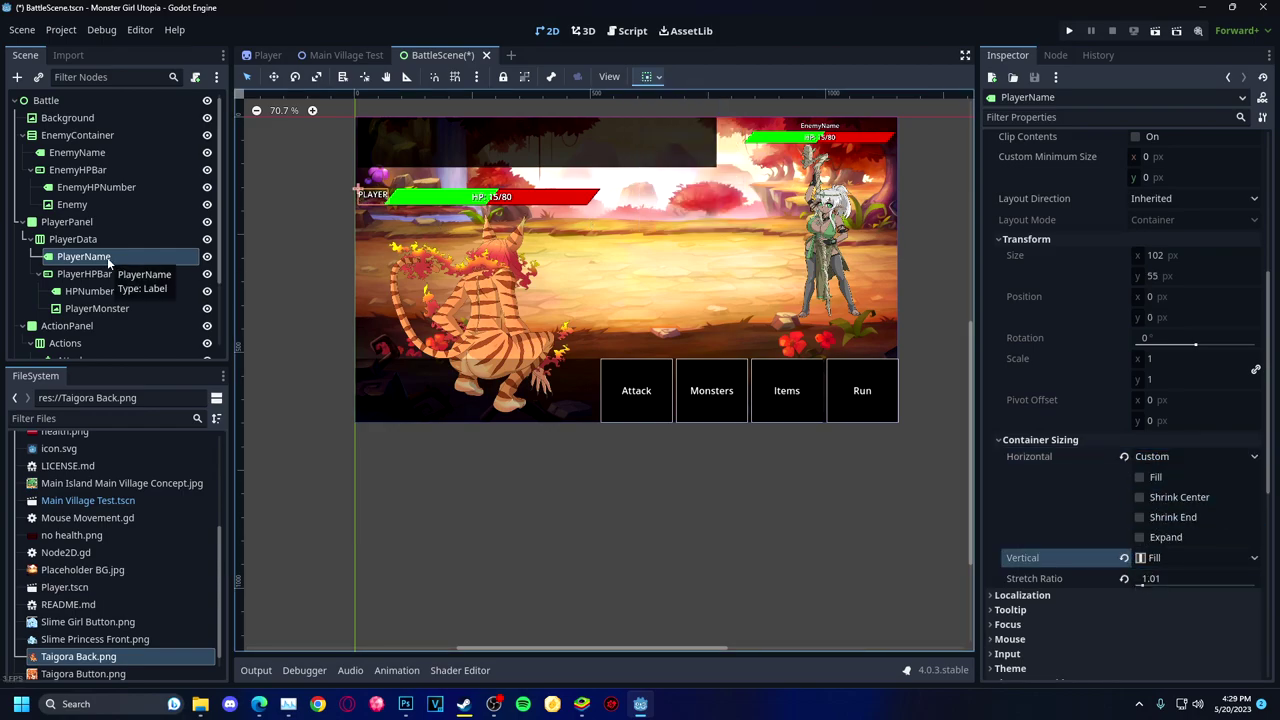
Undo a trial reorder of PlayerName, then compare EnemyName and HPNumbers label settings.
drag(95, 265, 90, 316)
key(ctrl+z)
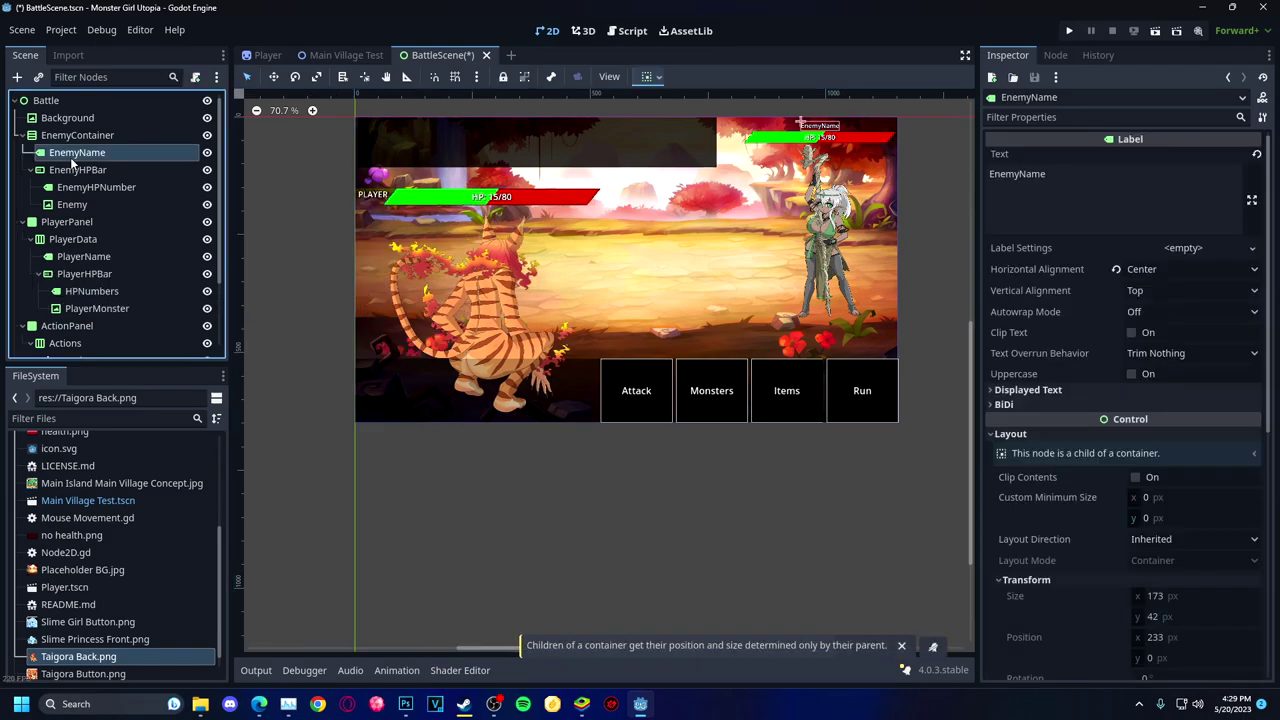
click(62, 258)
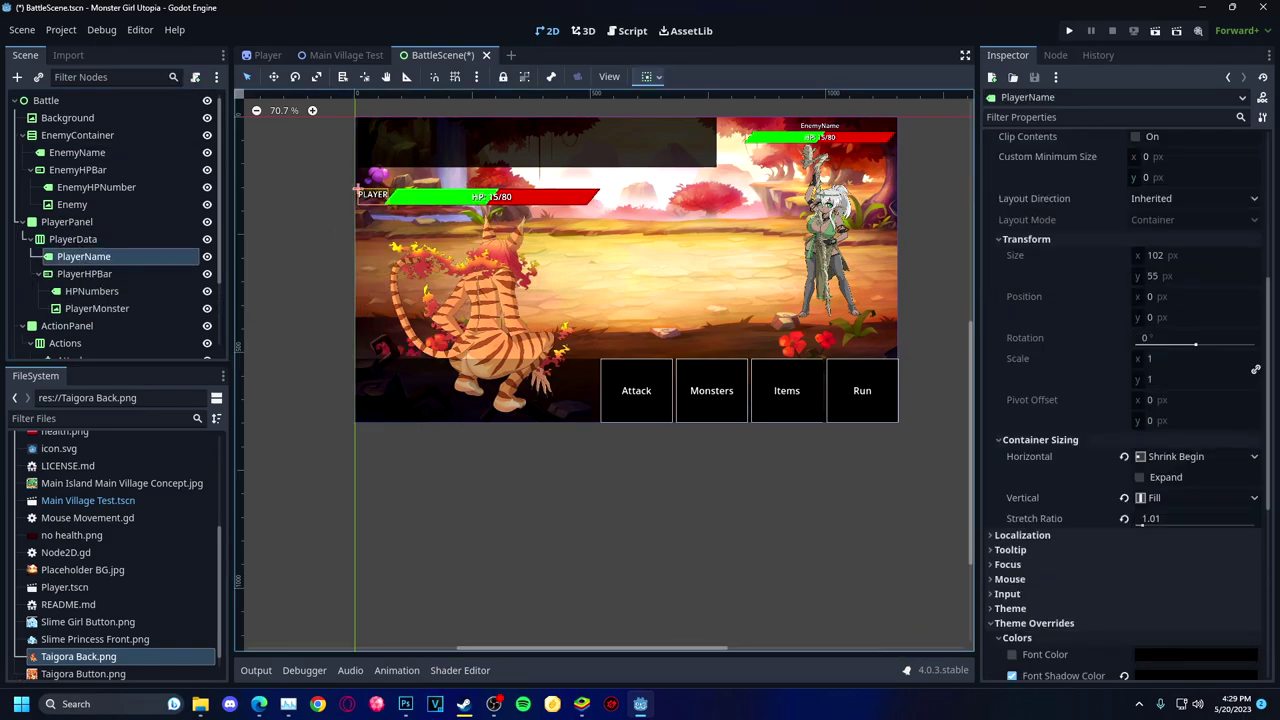
click(800, 123)
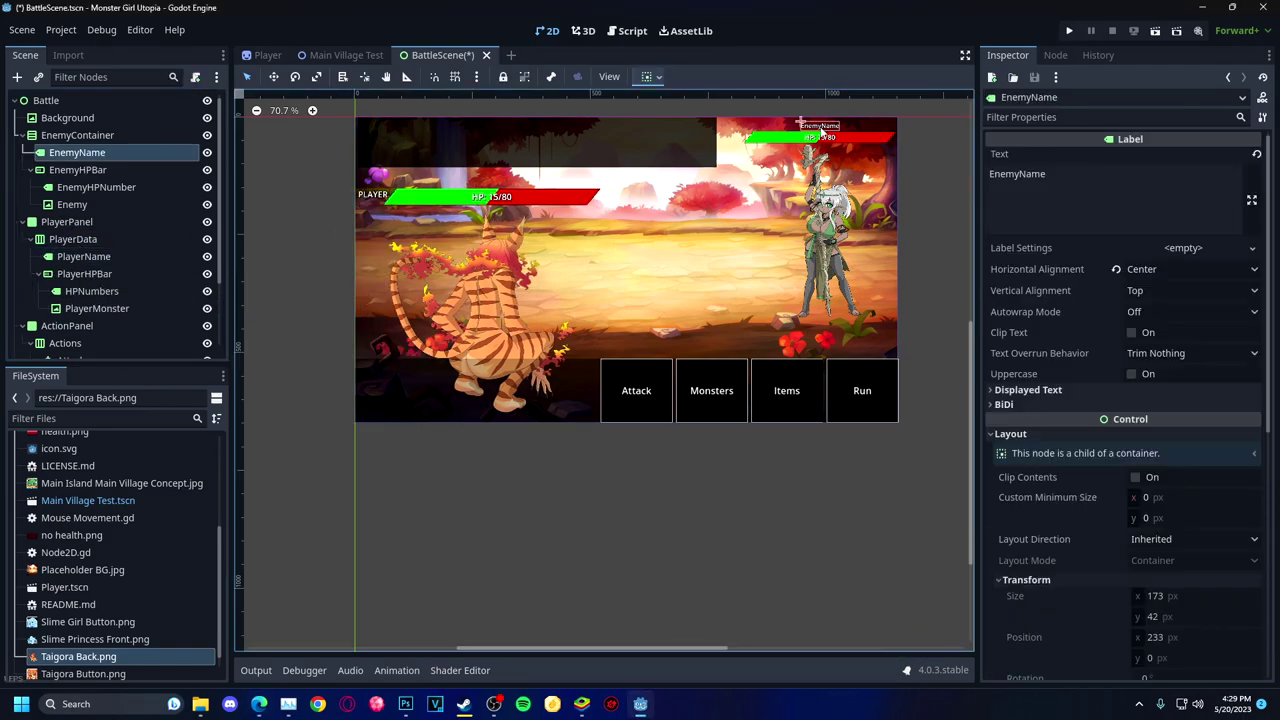
click(91, 291)
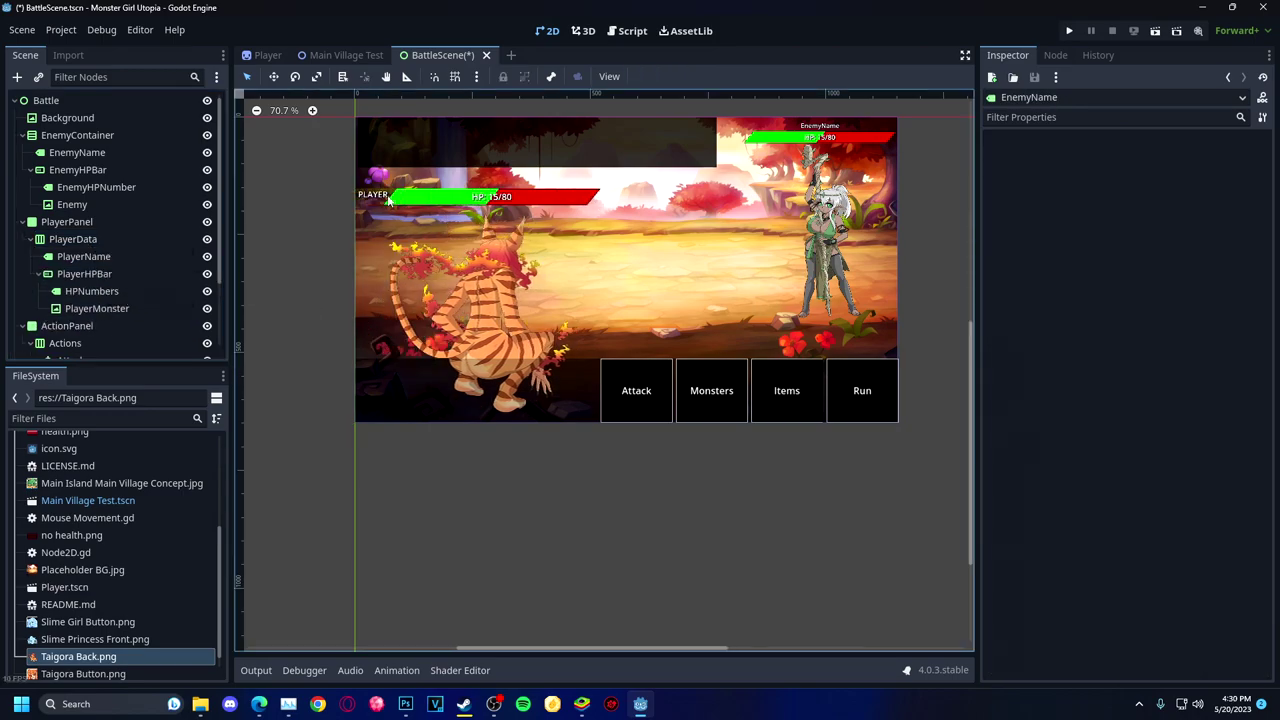
click(1190, 290)
click(1190, 311)
click(1150, 330)
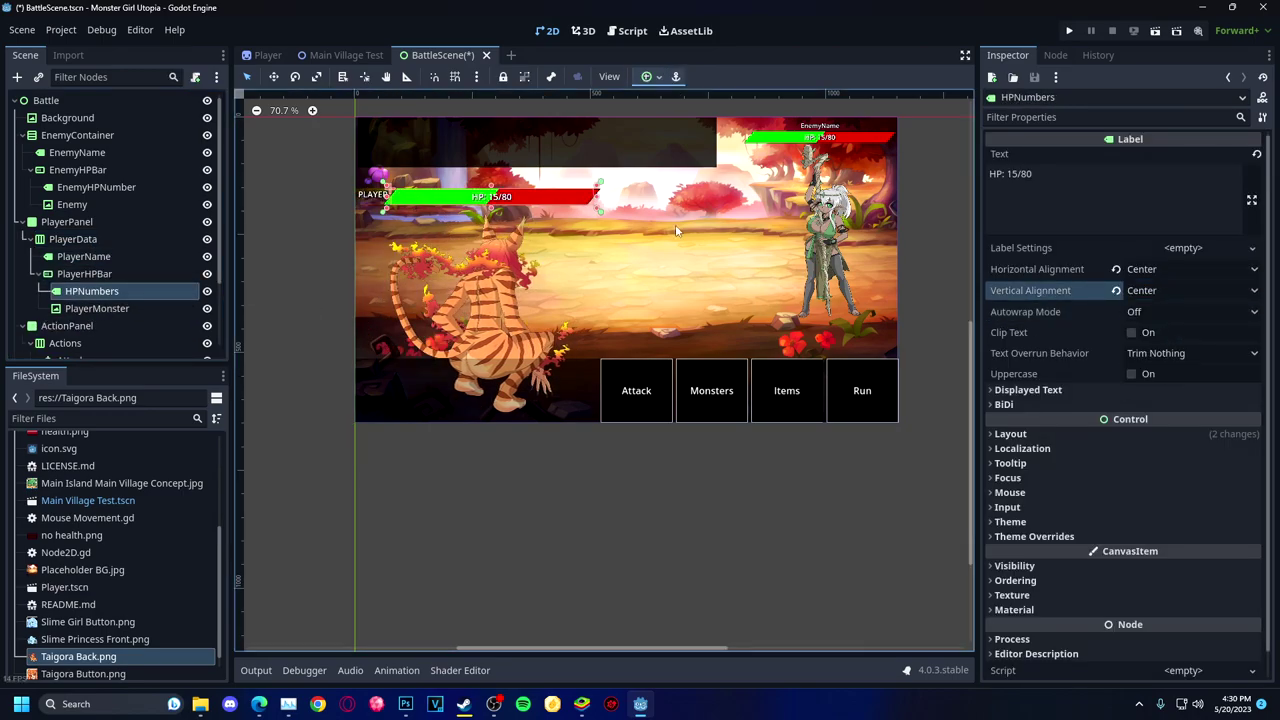
scroll(1083, 343, down, 1)
click(1010, 409)
key(ctrl+z)
key(ctrl+z)
key(ctrl+z)
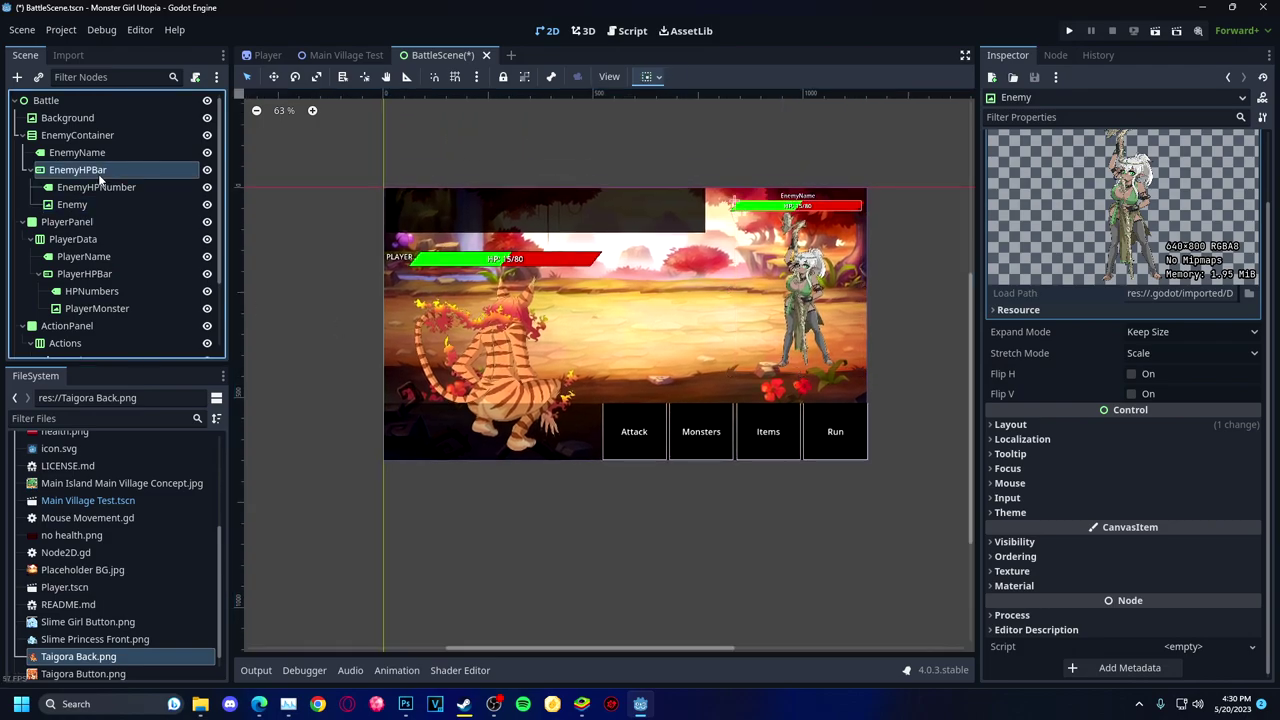
Review PlayerName's Visibility, Ordering and Texture properties in the Inspector.
click(84, 256)
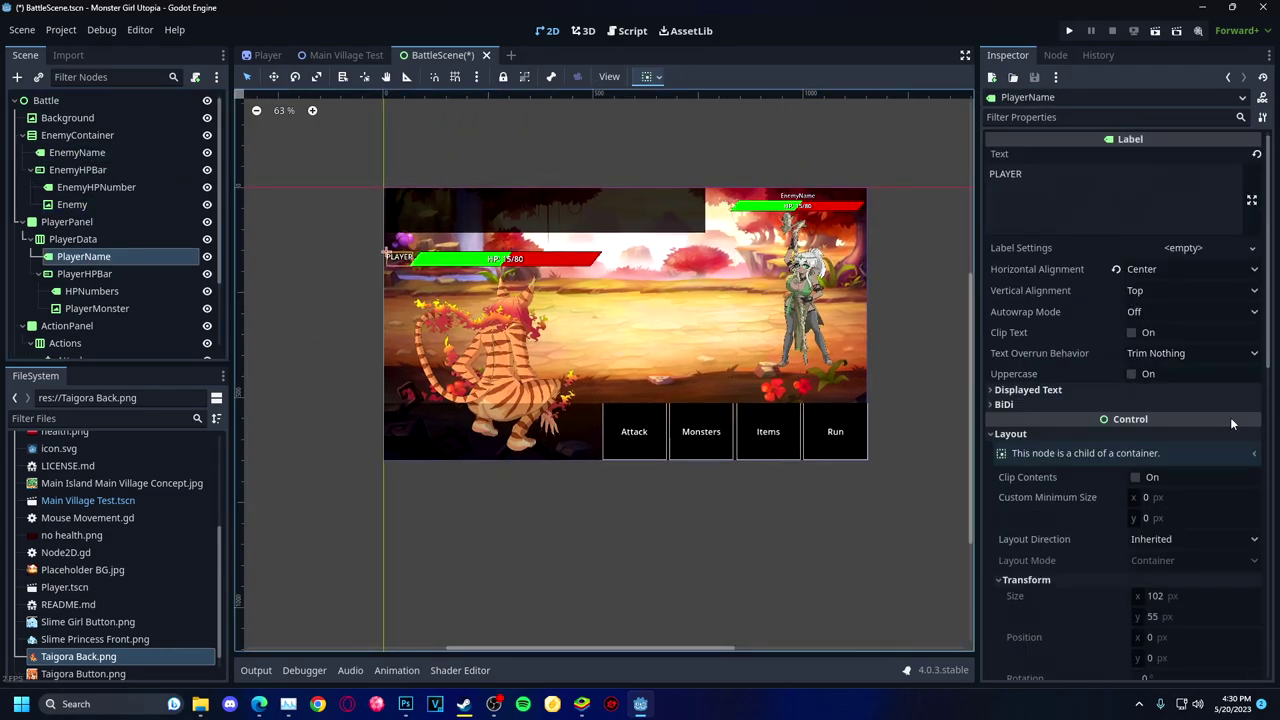
scroll(1108, 491, down, 8)
click(1018, 545)
scroll(1045, 537, down, 5)
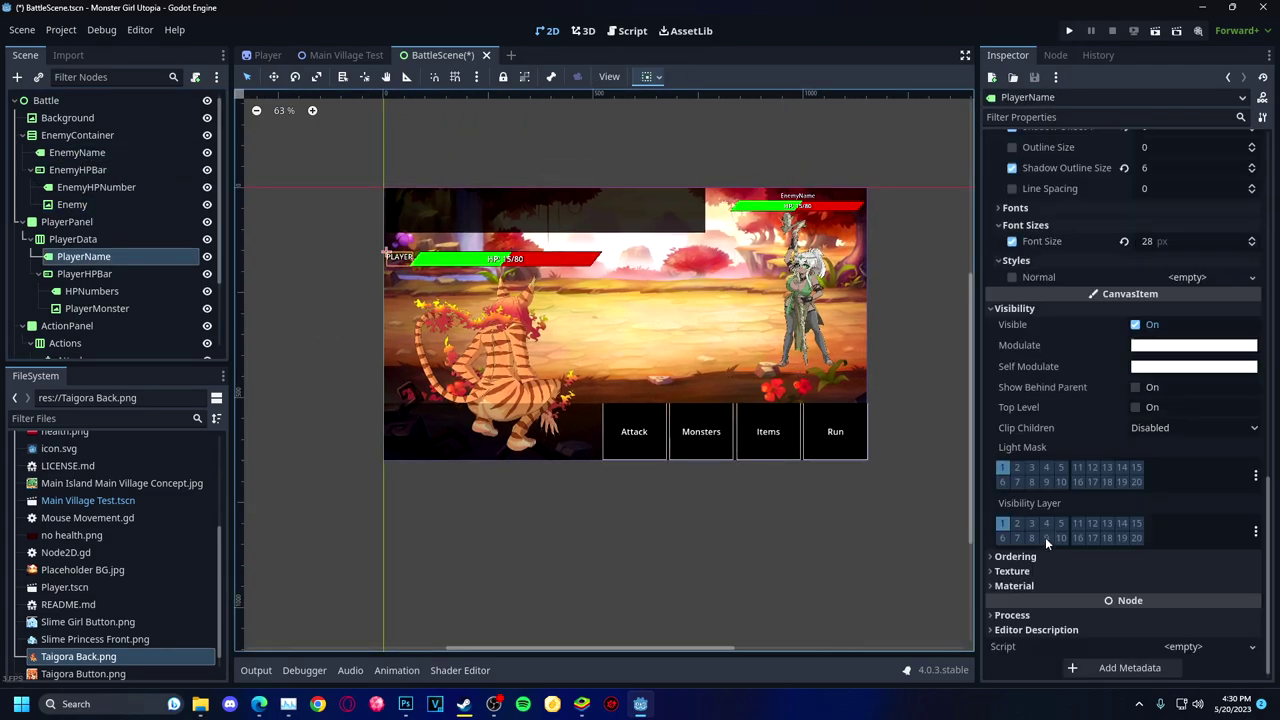
click(1035, 560)
scroll(1035, 560, down, 2)
click(1030, 560)
scroll(1034, 555, down, 1)
scroll(1035, 555, up, 8)
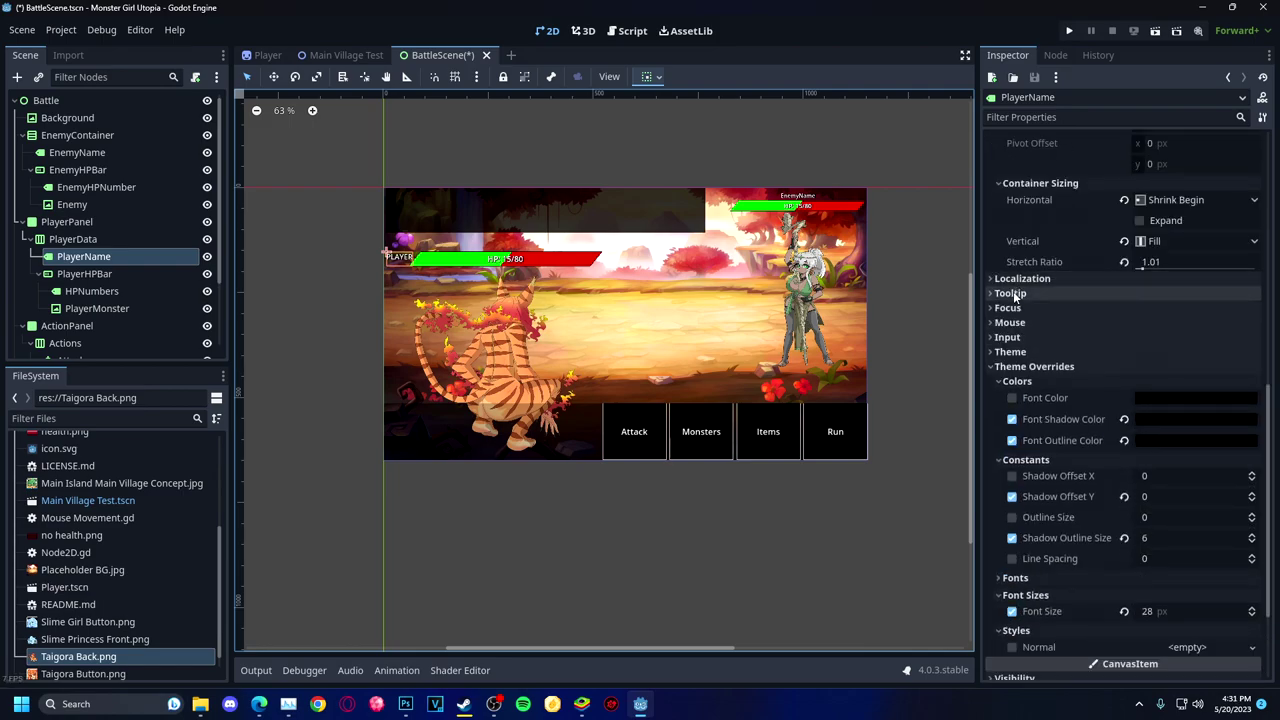
click(550, 304)
Nudge the player HP bar slightly upward and reselect PlayerData.
click(600, 300)
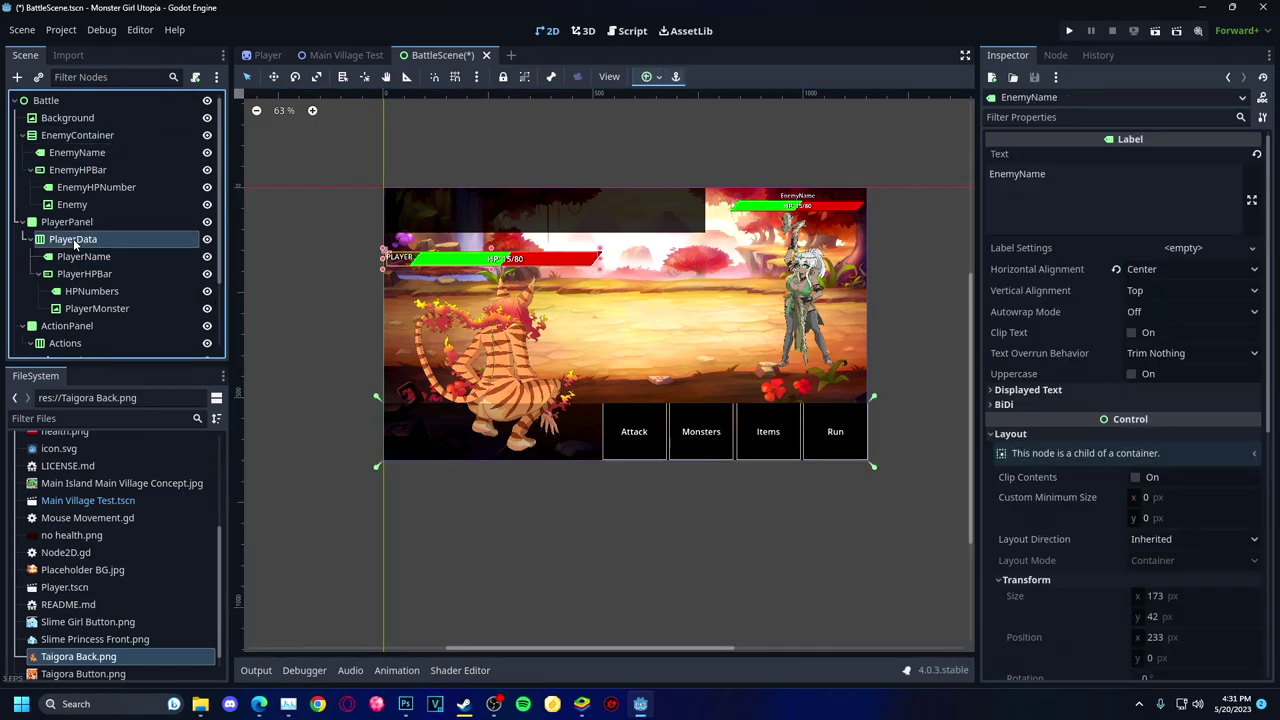
drag(640, 305, 643, 296)
click(643, 296)
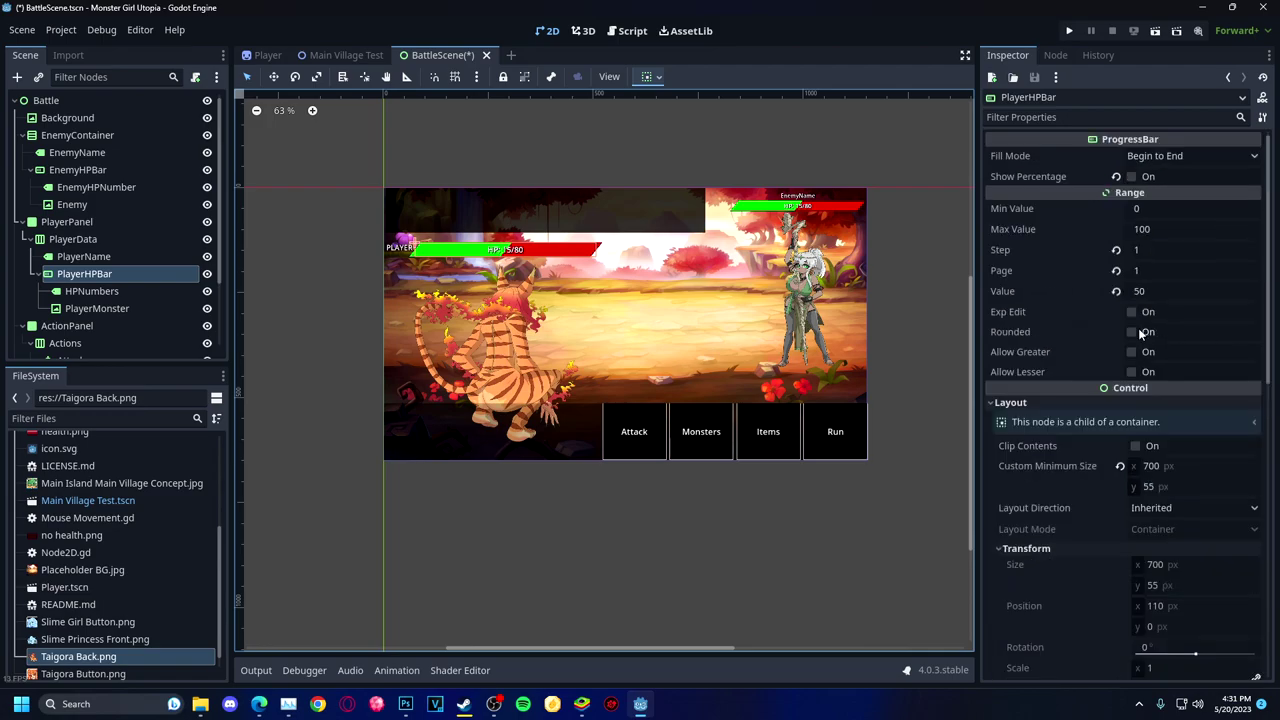
click(646, 76)
click(383, 189)
click(500, 252)
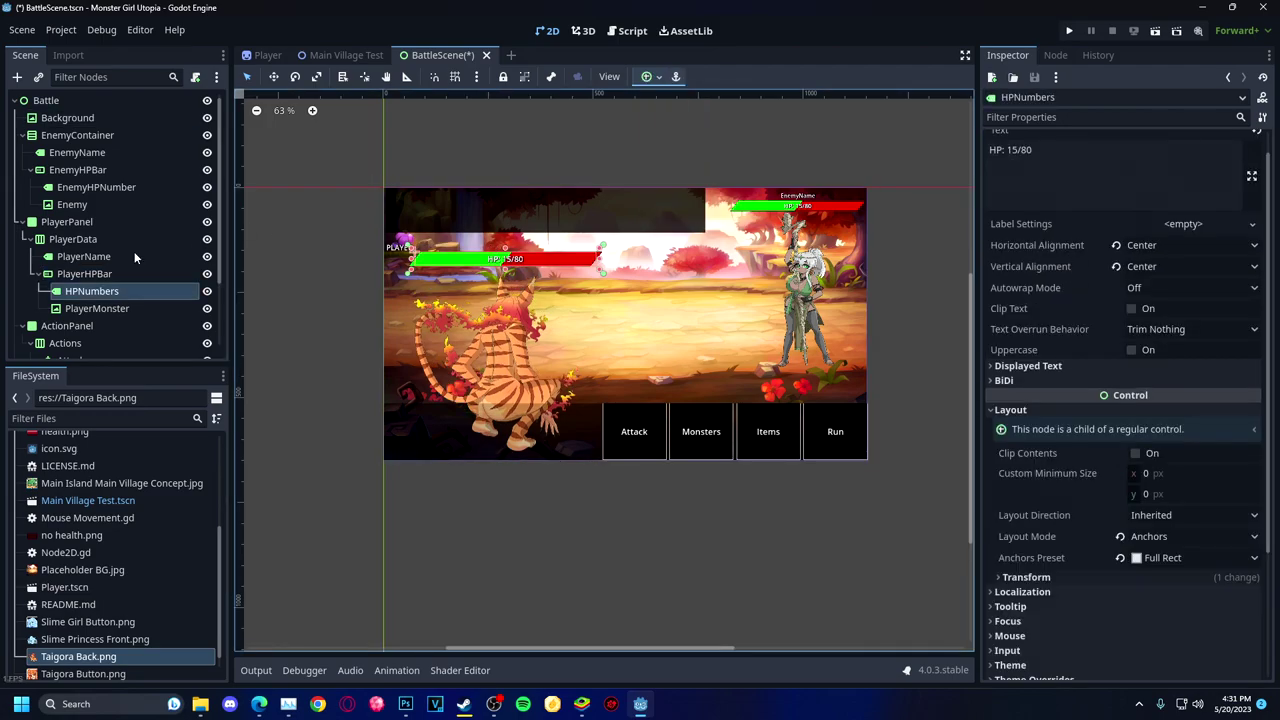
click(500, 250)
Try an anchor preset on PlayerData, undo it, and reselect PlayerName.
click(646, 76)
click(675, 170)
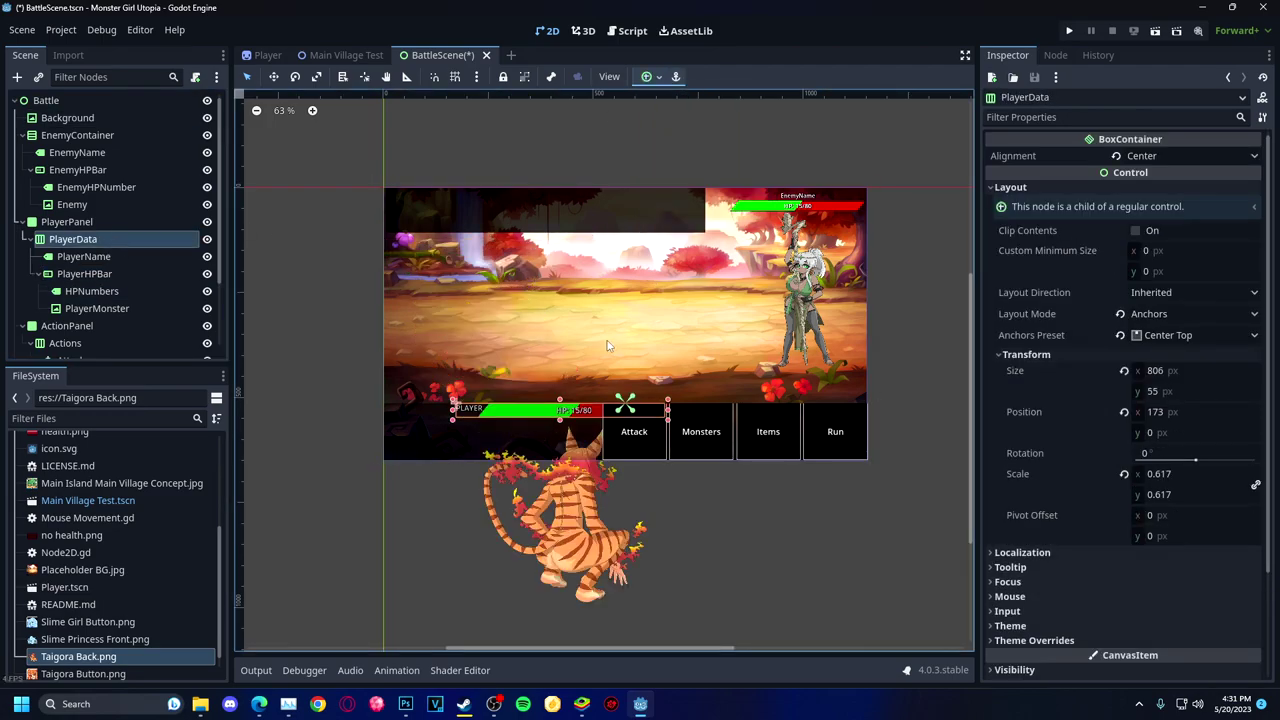
key(ctrl+z)
click(398, 248)
click(646, 76)
click(677, 122)
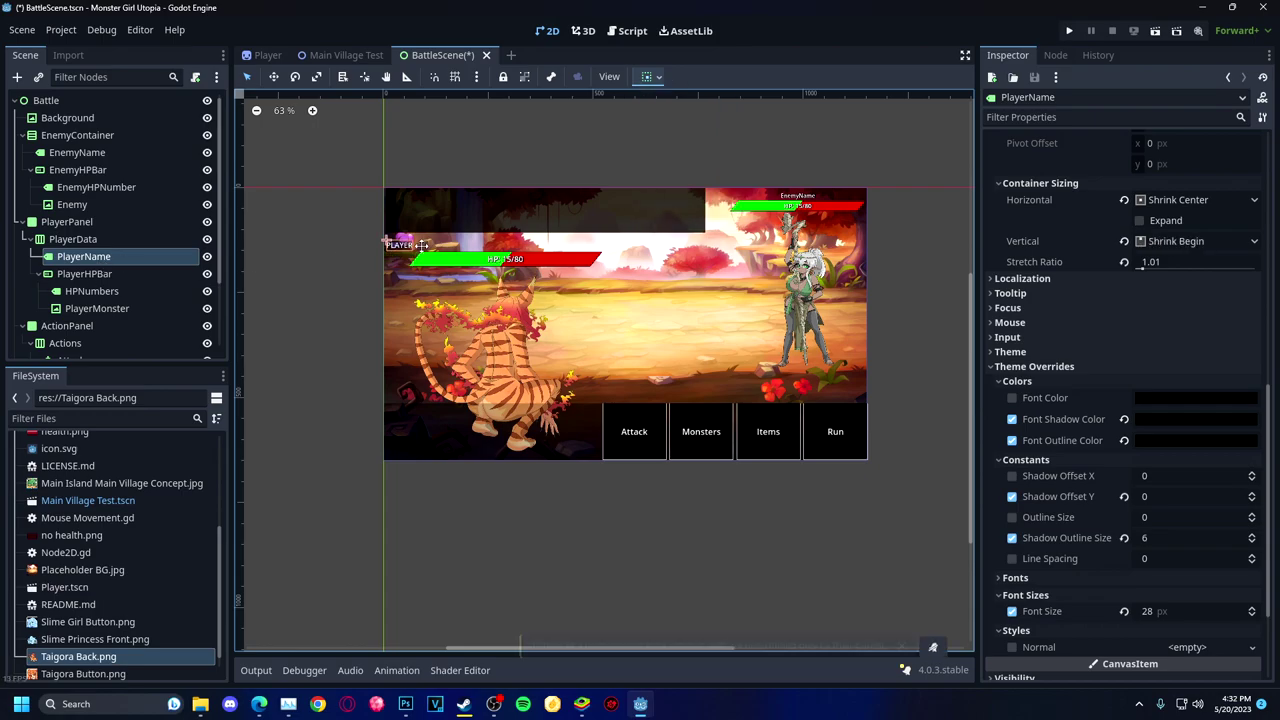
click(420, 247)
click(84, 257)
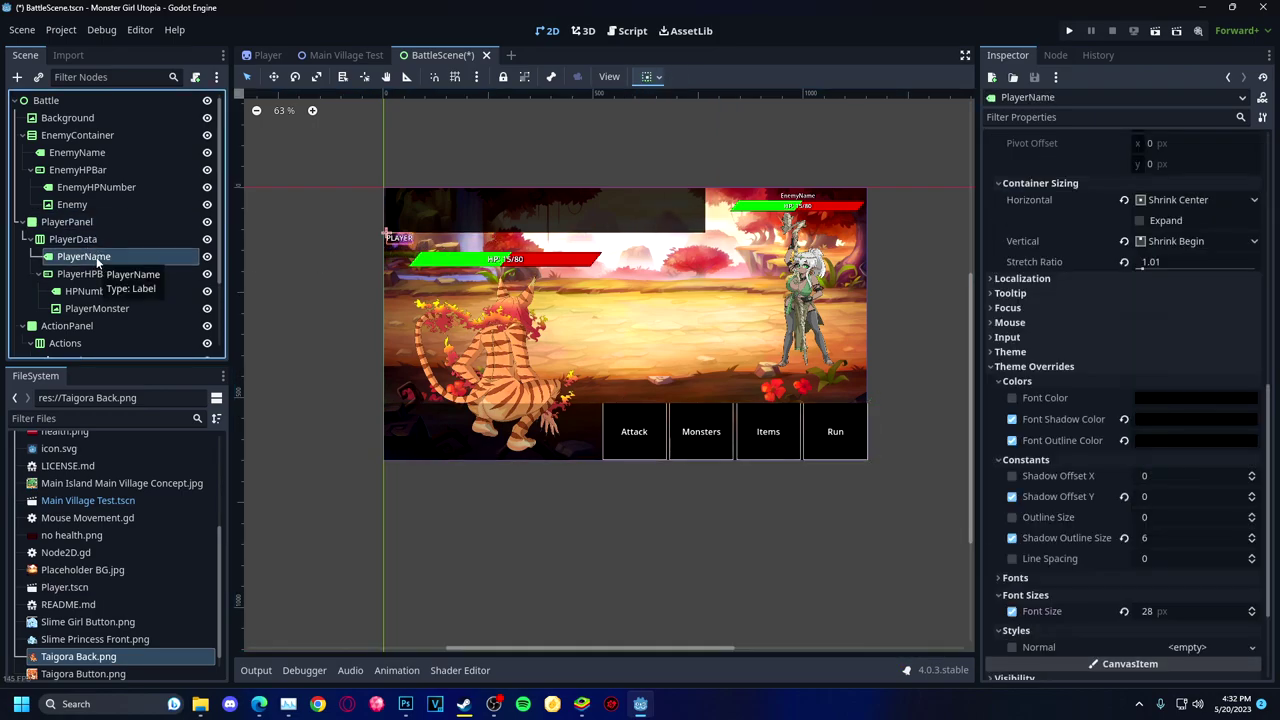
Set PlayerName to Shrink Center with Expand horizontally, Shrink Center vertically, stretch ratio 0.
click(646, 76)
click(725, 122)
click(677, 197)
click(680, 124)
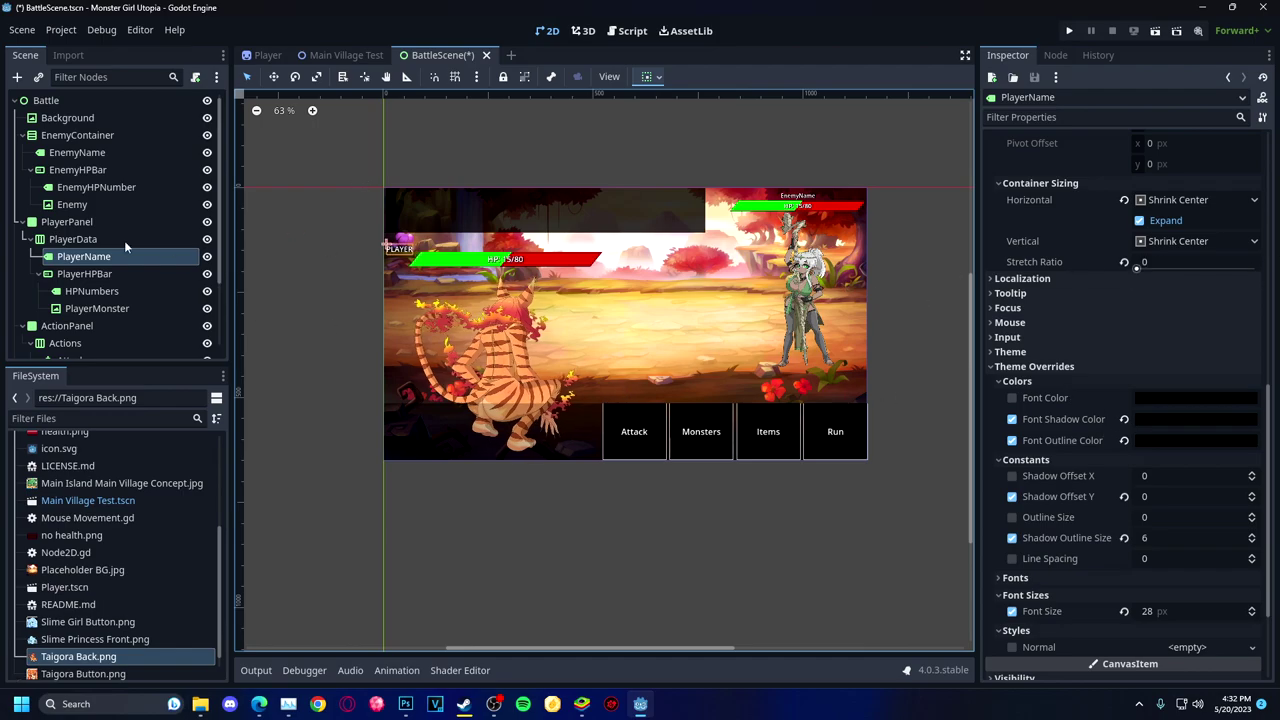
right_click(125, 246)
click(171, 464)
click(412, 257)
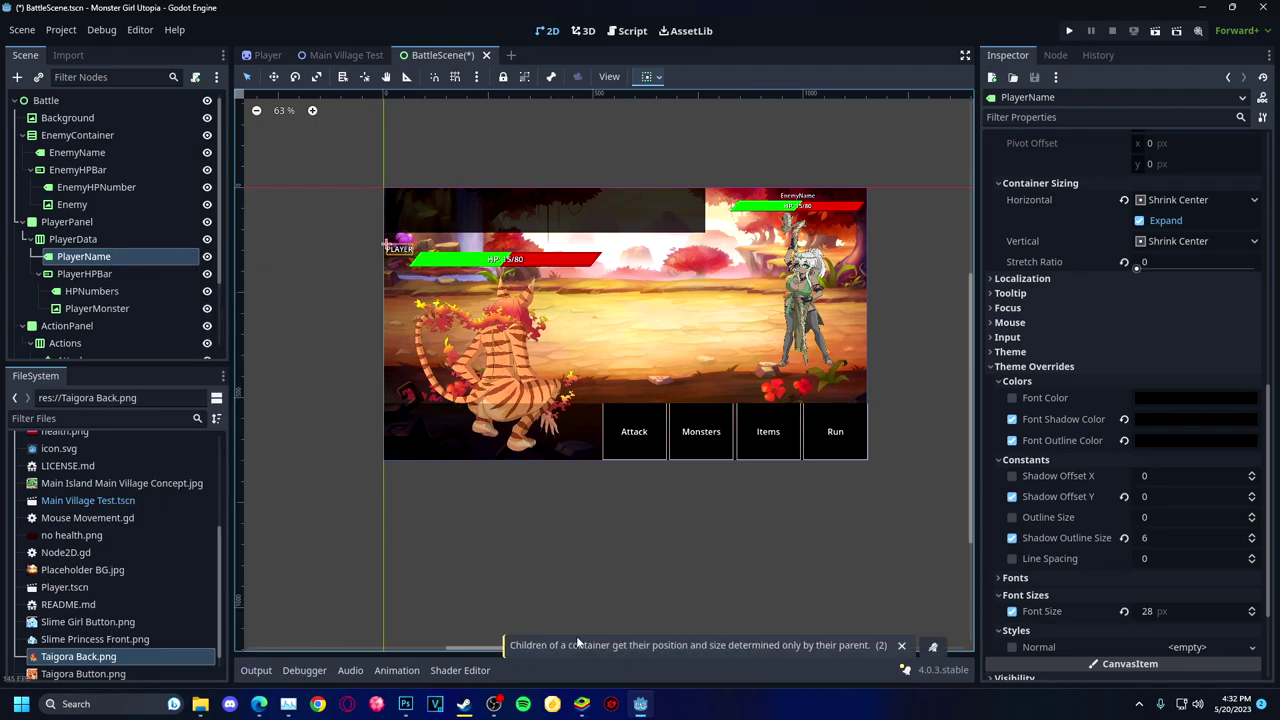
click(409, 254)
click(392, 250)
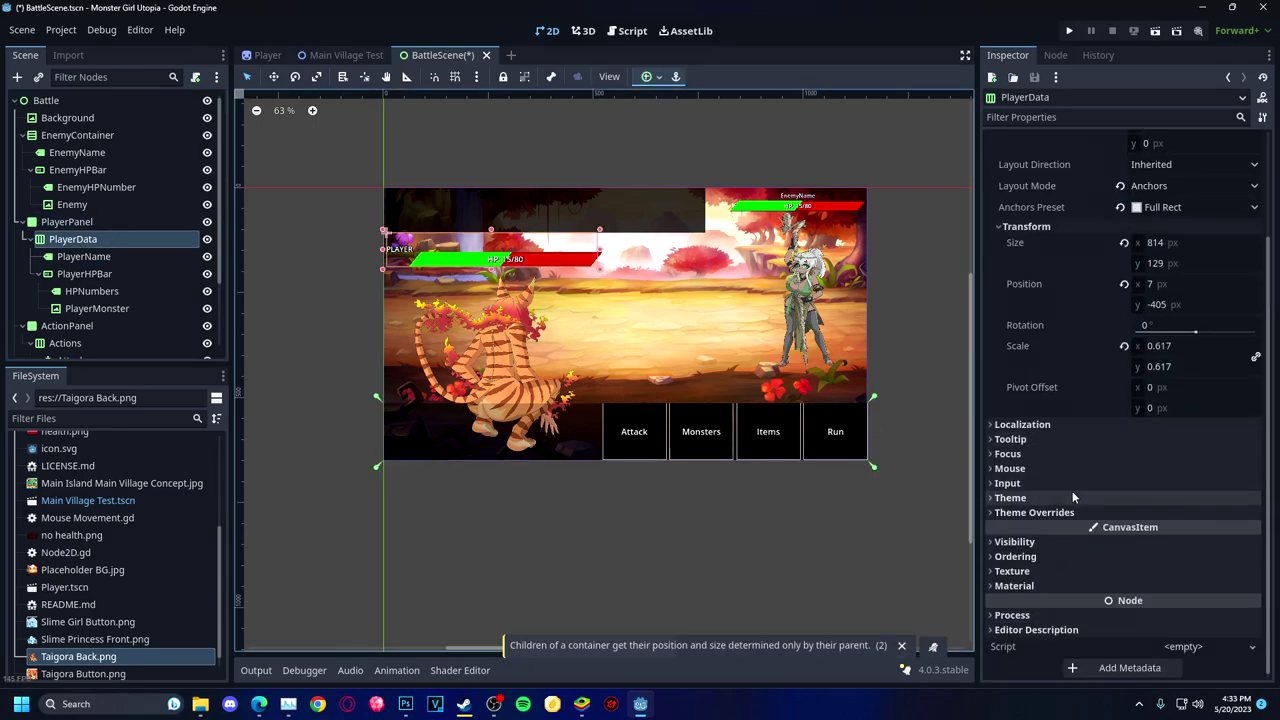
Inspect the EnemyHPNumber, EnemyContainer and Actions nodes and their anchor preset choices.
scroll(1120, 400, up, 2)
click(1190, 331)
click(96, 187)
click(85, 140)
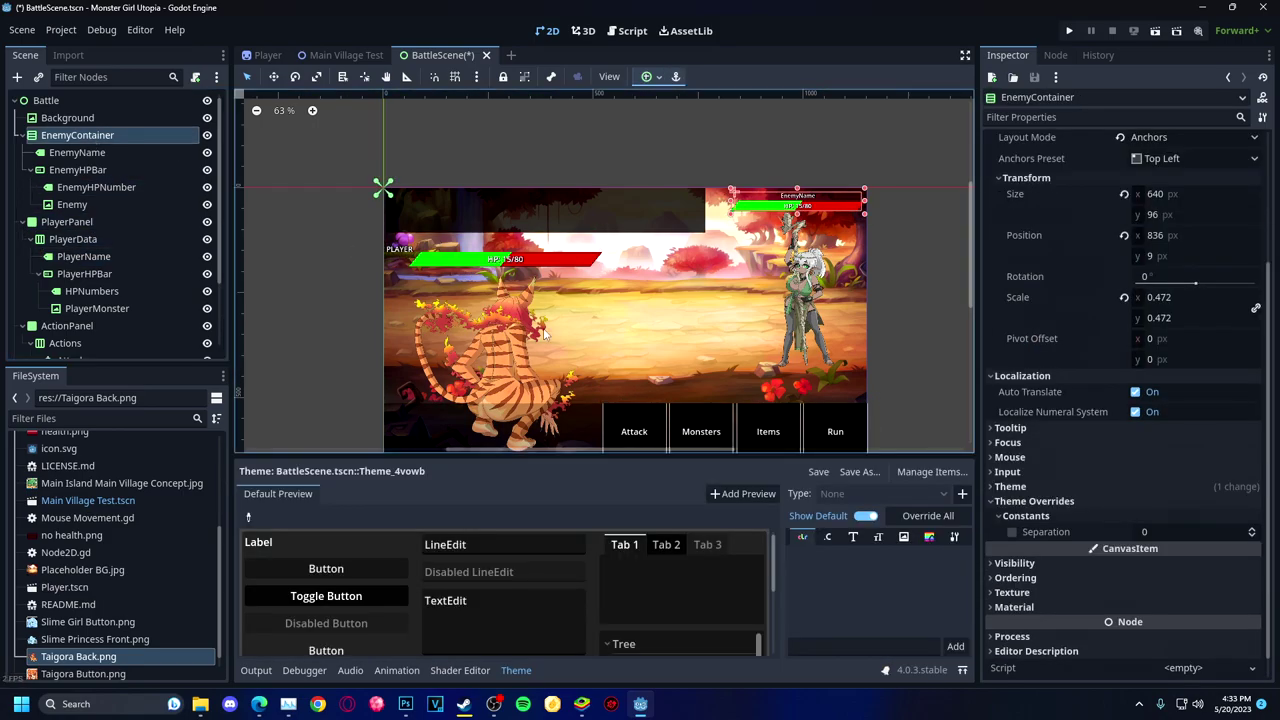
click(72, 343)
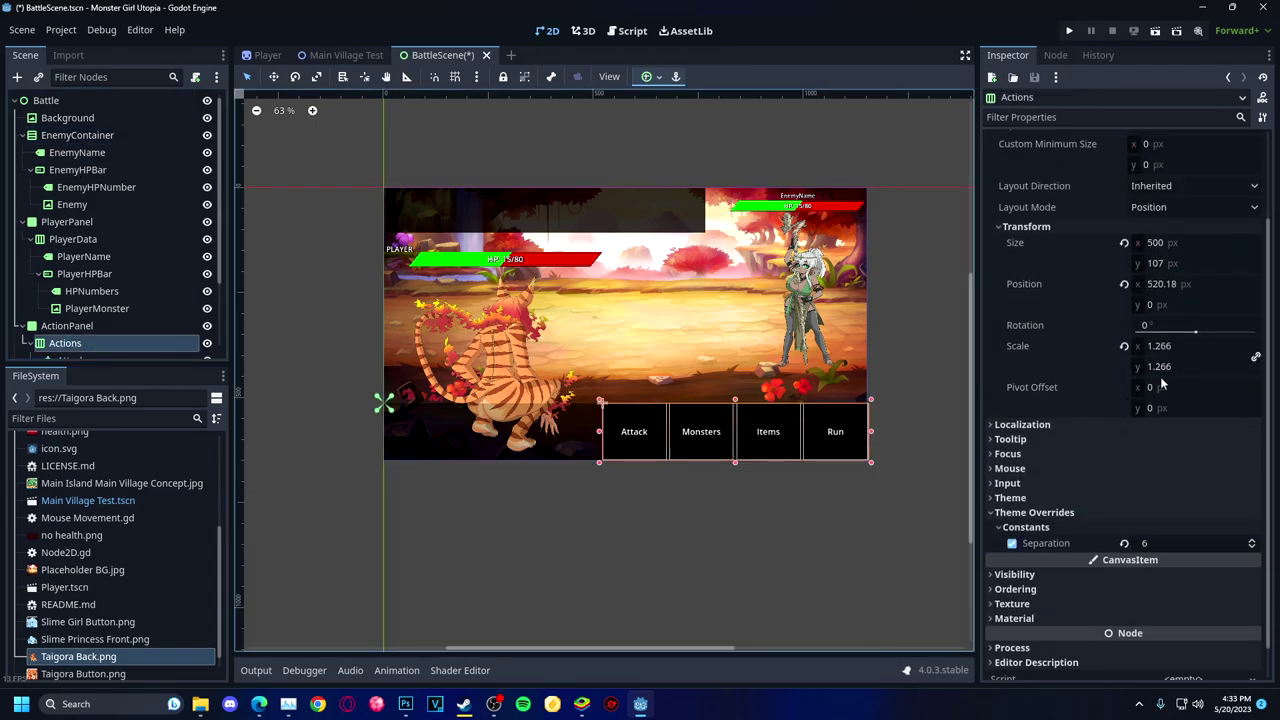
click(80, 135)
scroll(806, 345, up, 1)
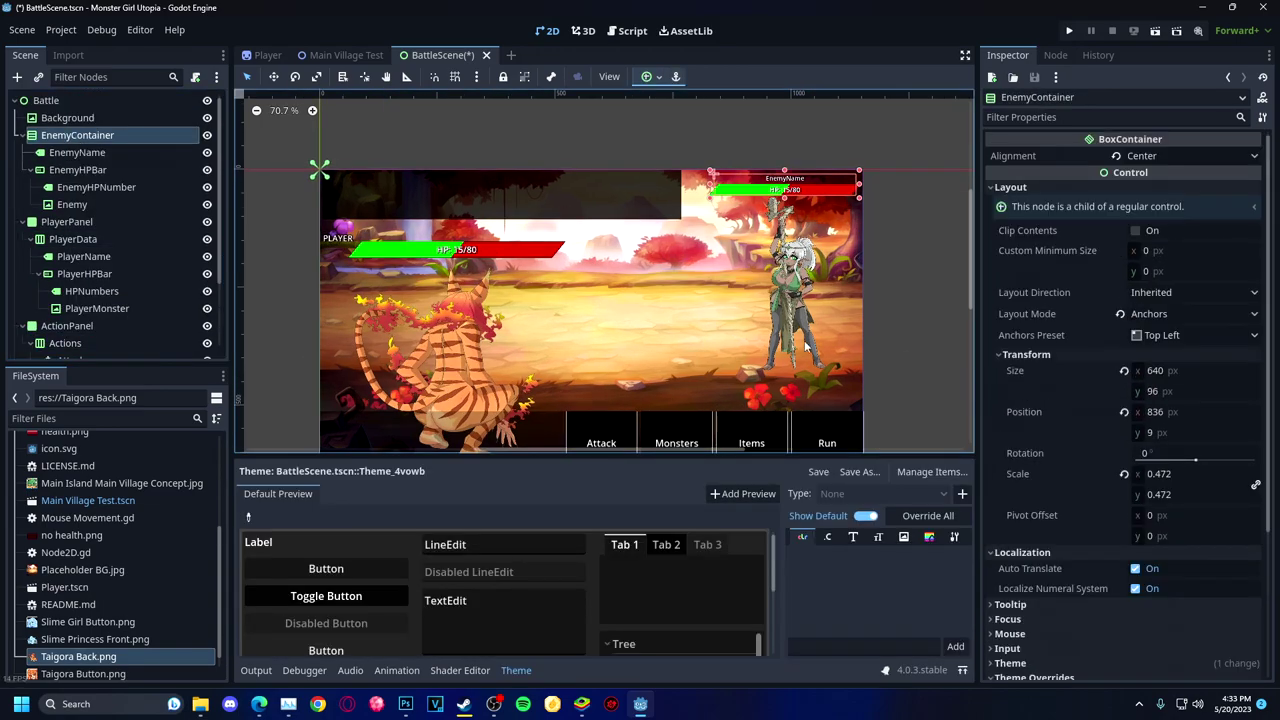
Try PlayerData's Top Left, Center Top and Center Left anchor presets, settling on Center Top.
click(73, 239)
click(1195, 335)
click(1176, 401)
click(1195, 335)
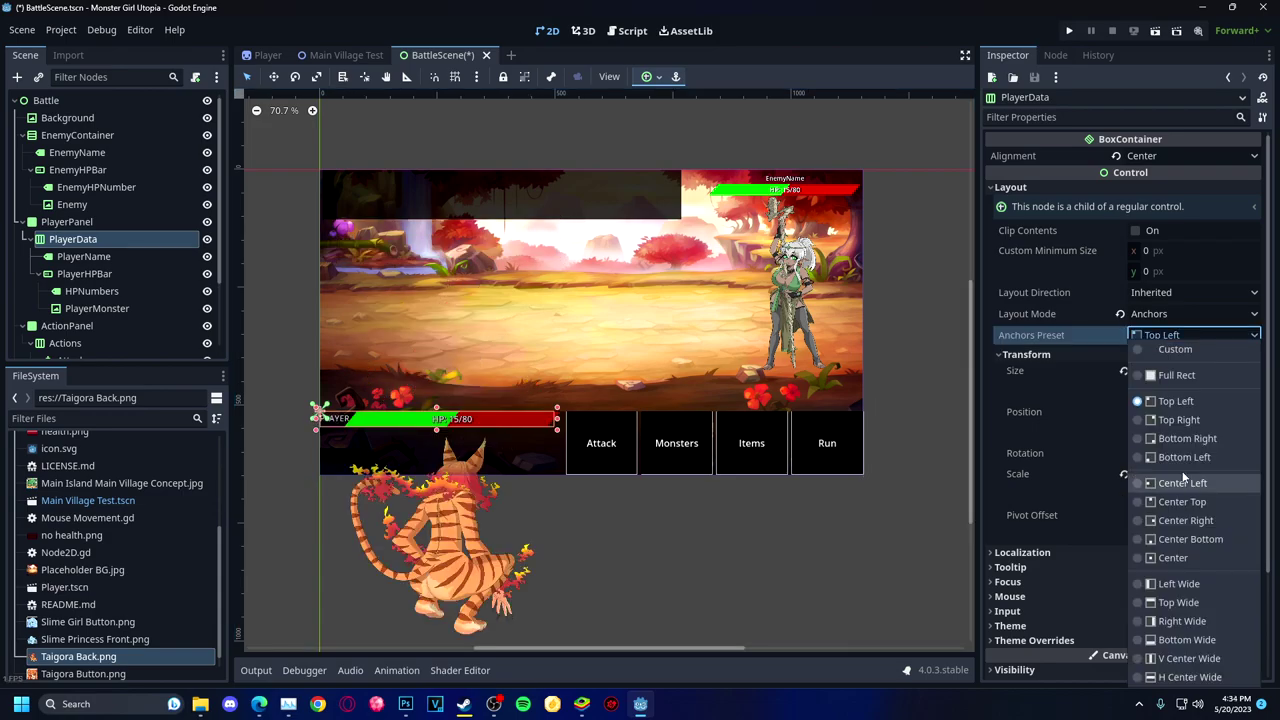
click(1182, 502)
click(1195, 335)
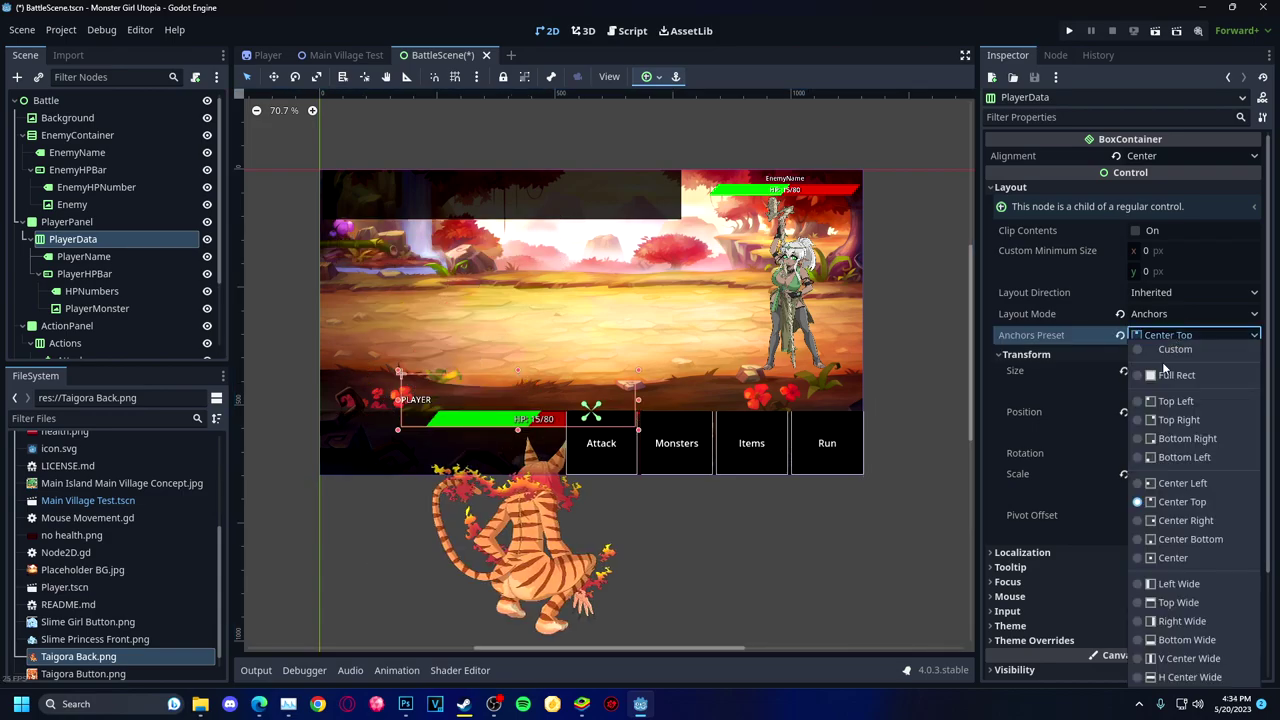
click(1182, 483)
click(1195, 335)
click(1178, 602)
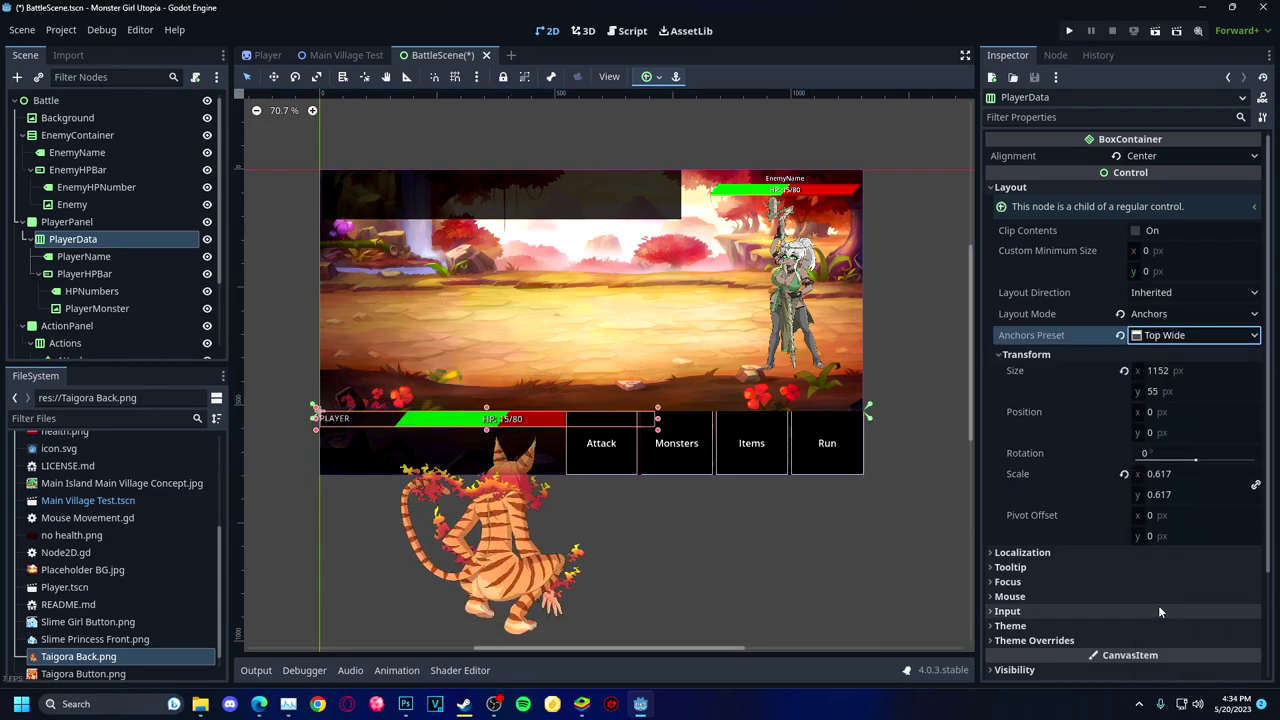
Check PlayerData's layout direction options, then select the ActionPanel node.
click(1153, 292)
click(1170, 330)
click(67, 325)
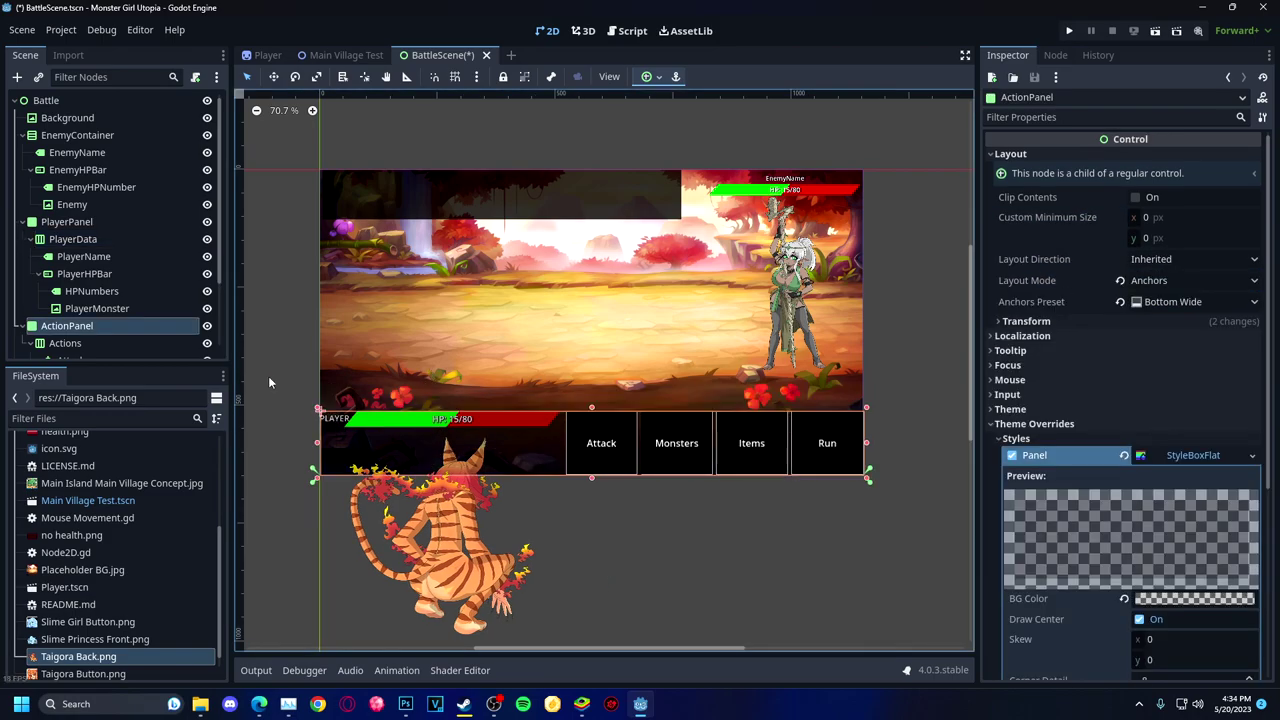
Try raising the PLAYER label and centre PlayerName's text horizontally.
drag(333, 418, 327, 396)
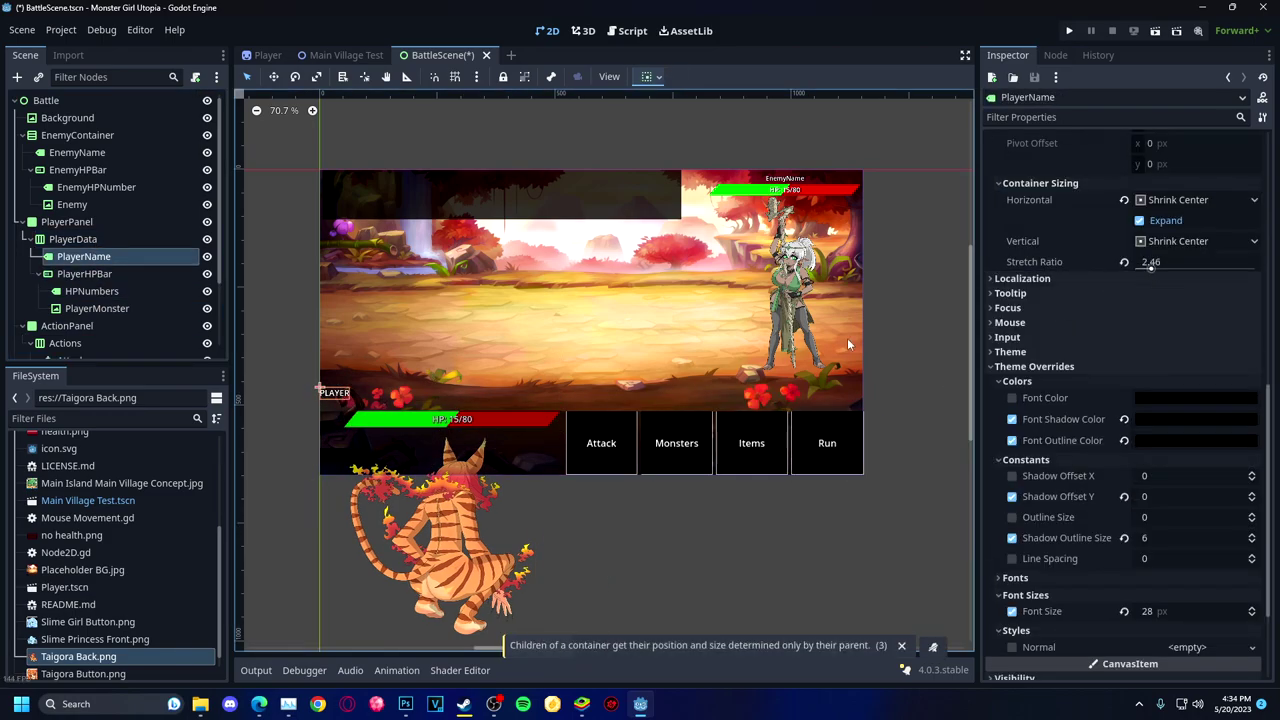
click(1195, 200)
click(1175, 258)
click(1190, 269)
click(1150, 305)
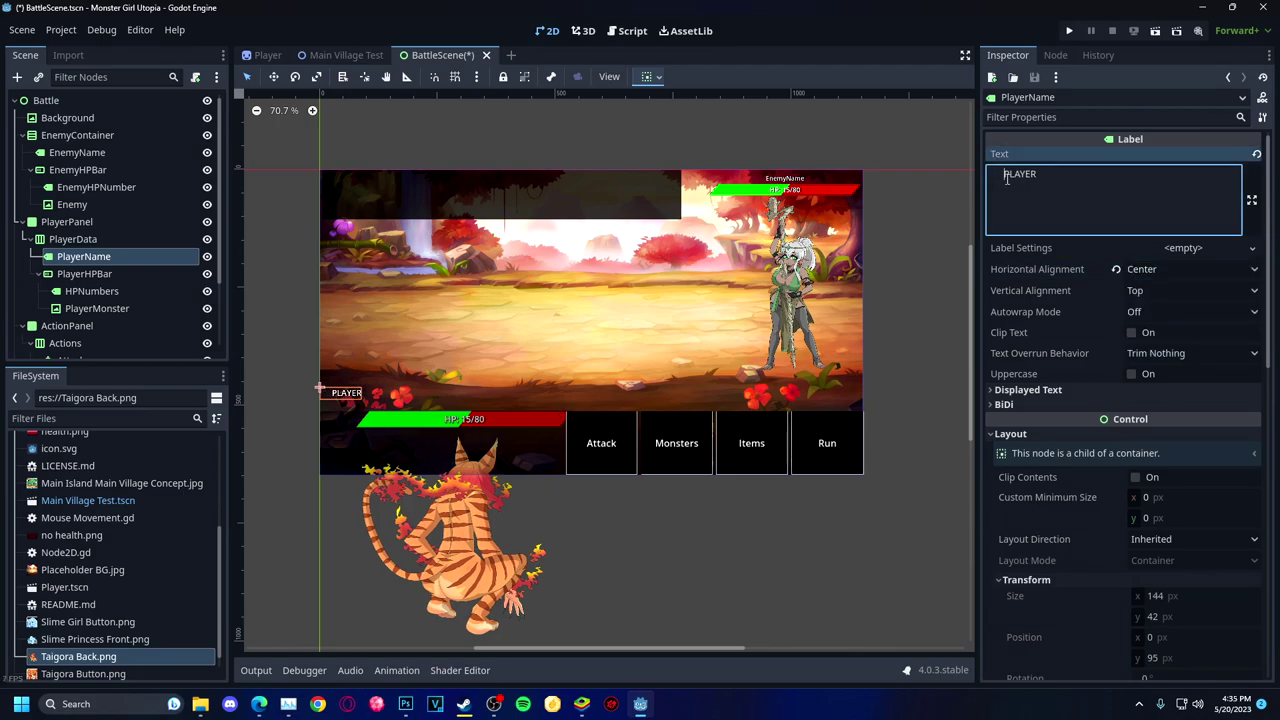
Move PlayerName from PlayerData into PlayerPanel, then undo twice to restore the layout.
scroll(364, 375, up, 4)
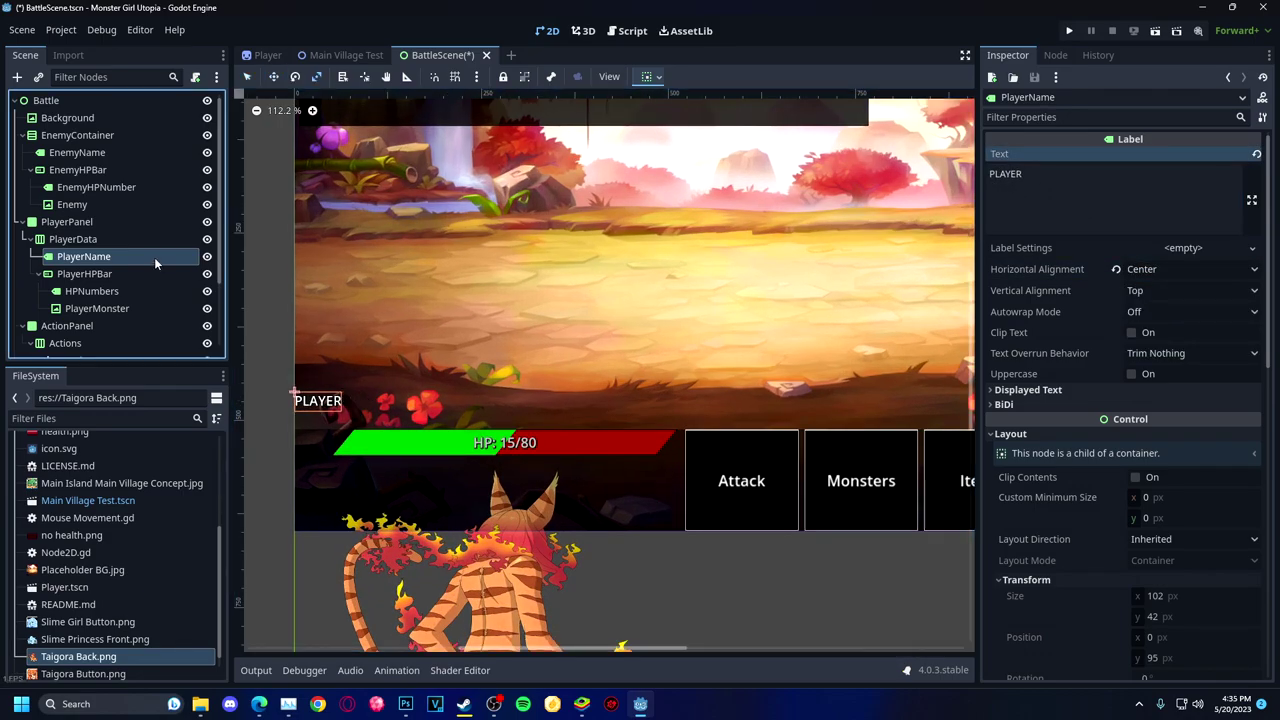
scroll(588, 358, down, 3)
click(77, 152)
drag(84, 256, 66, 221)
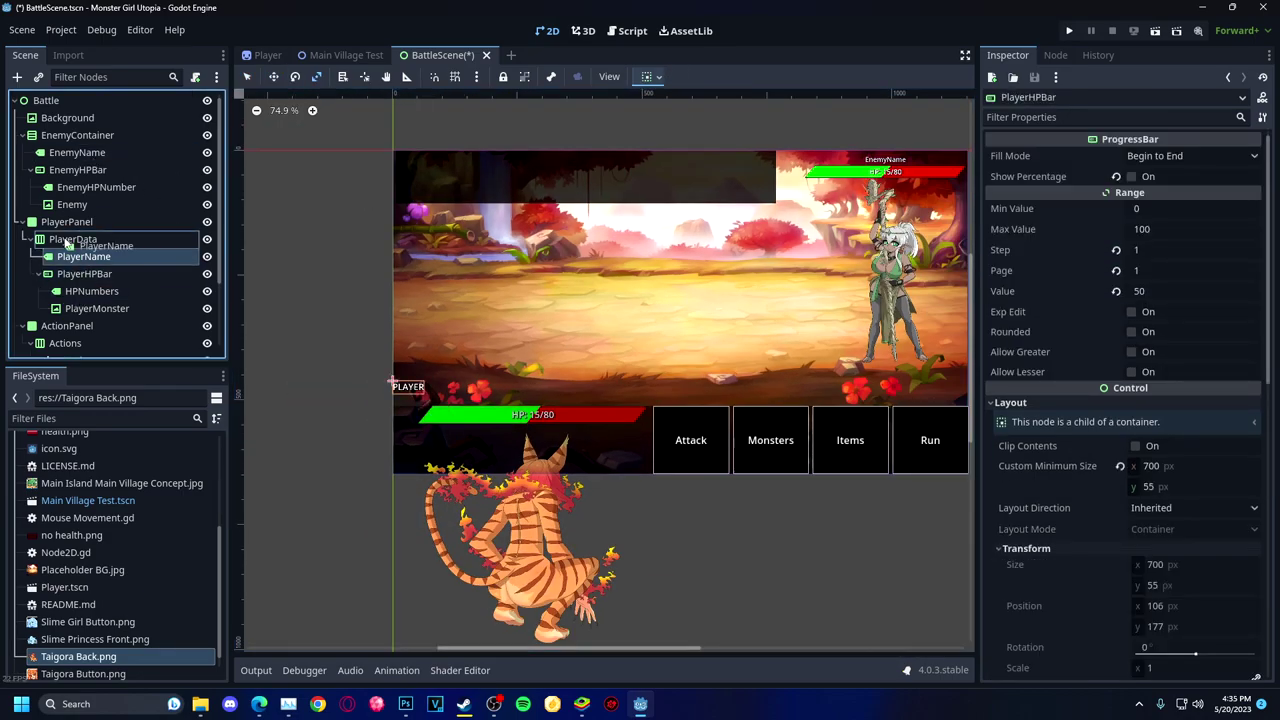
click(427, 400)
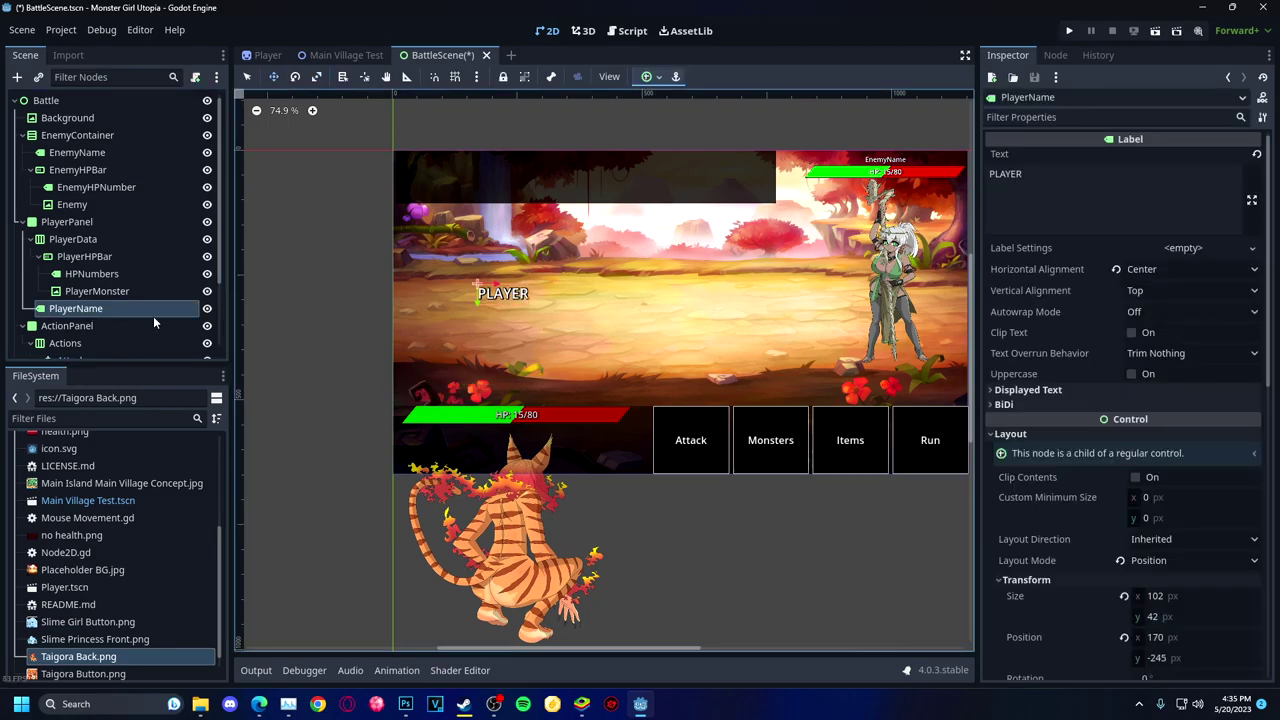
key(ctrl+z)
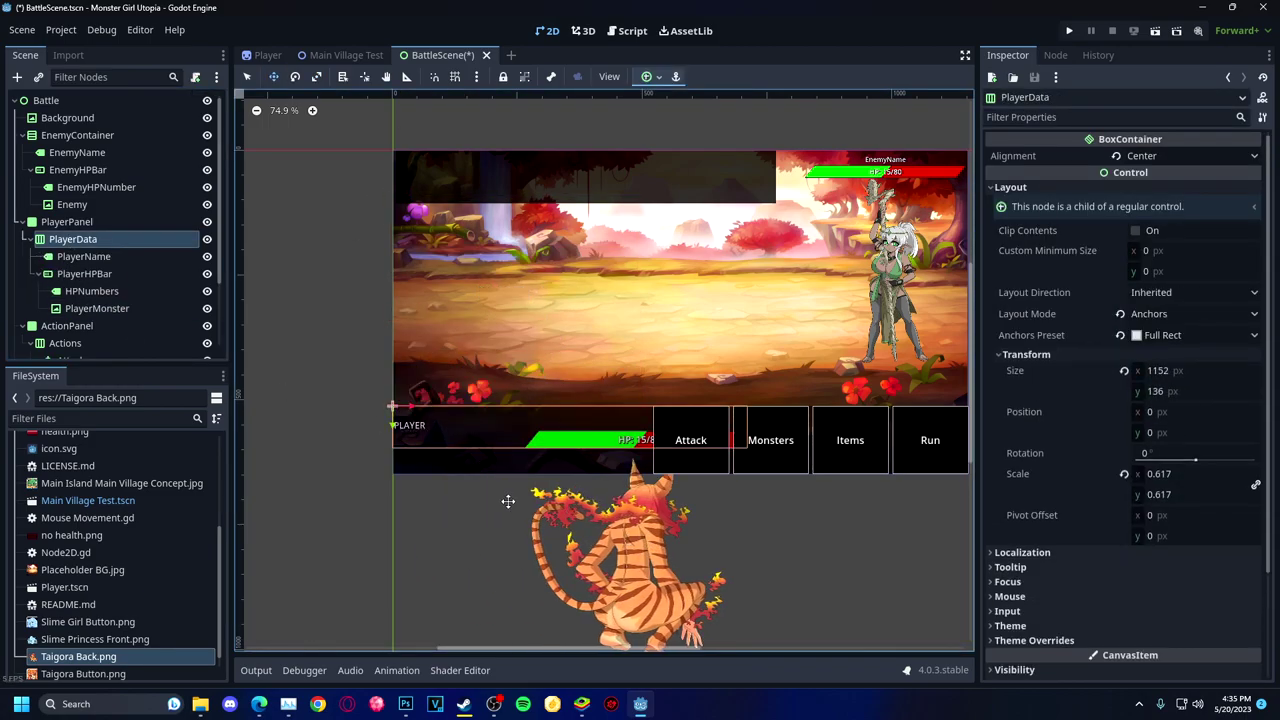
key(ctrl+z)
key(ctrl+z)
Replace the PlayerName label's PLAYER text, typing 'Pl' toward 'PlayerName'.
click(92, 292)
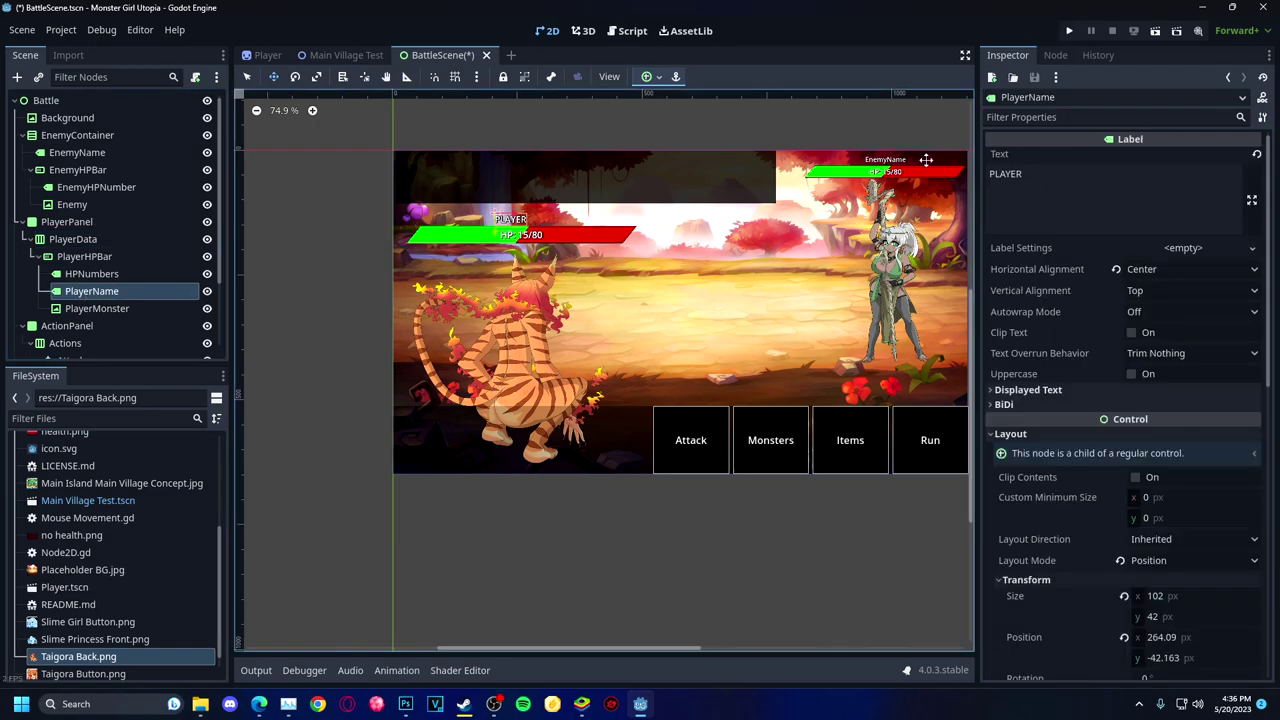
double_click(1004, 174)
text(PlayerName)
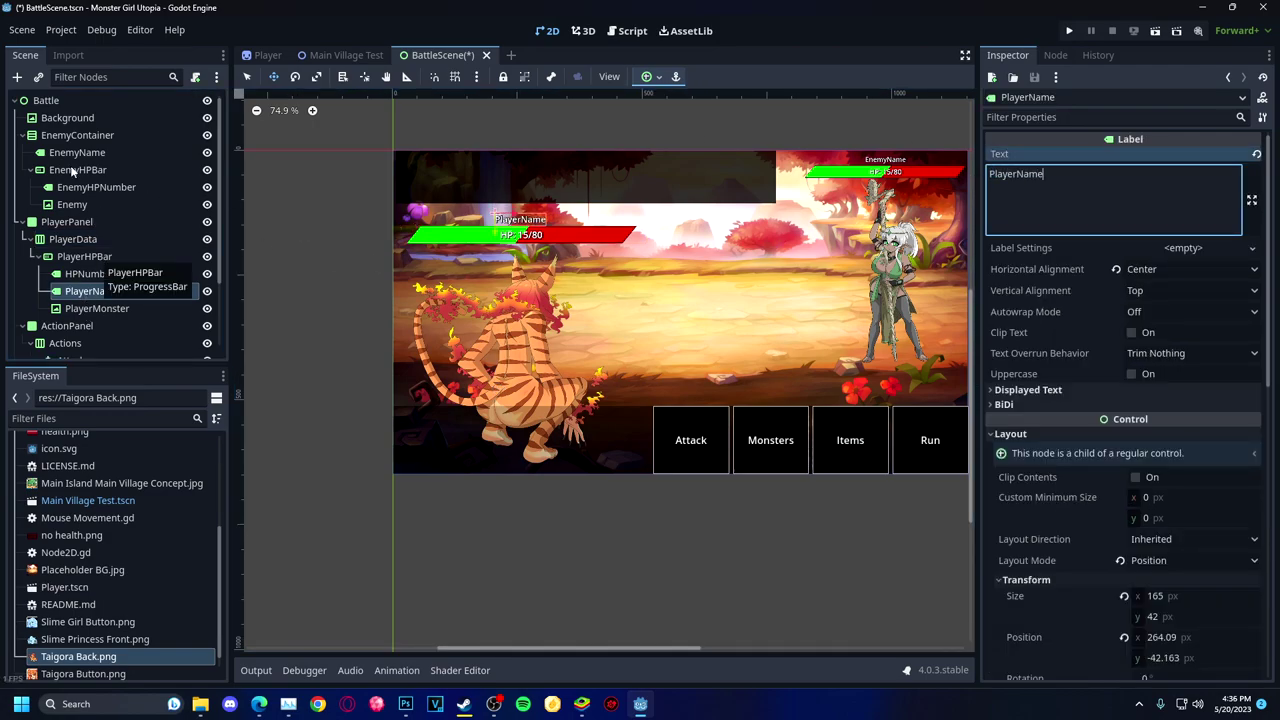
Nest EnemyName under EnemyHPBar and nudge EnemyContainer slightly lower on the canvas.
drag(77, 152, 140, 194)
click(877, 262)
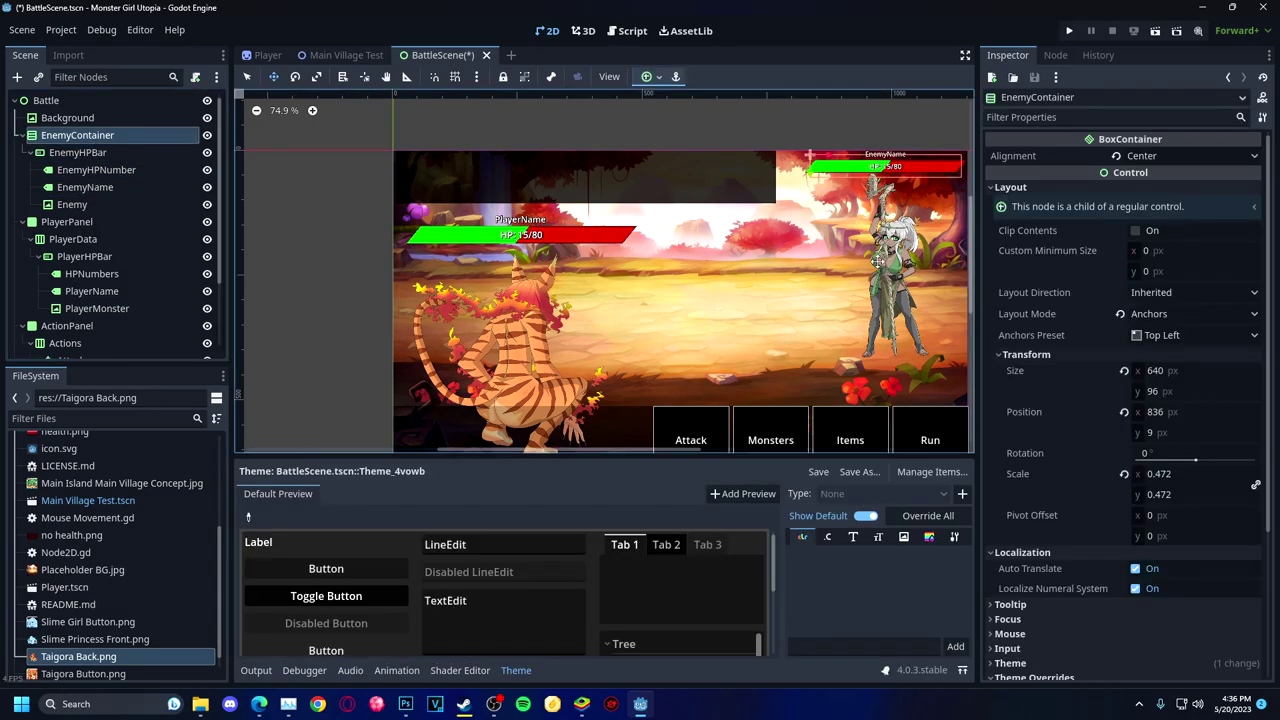
drag(877, 262, 877, 265)
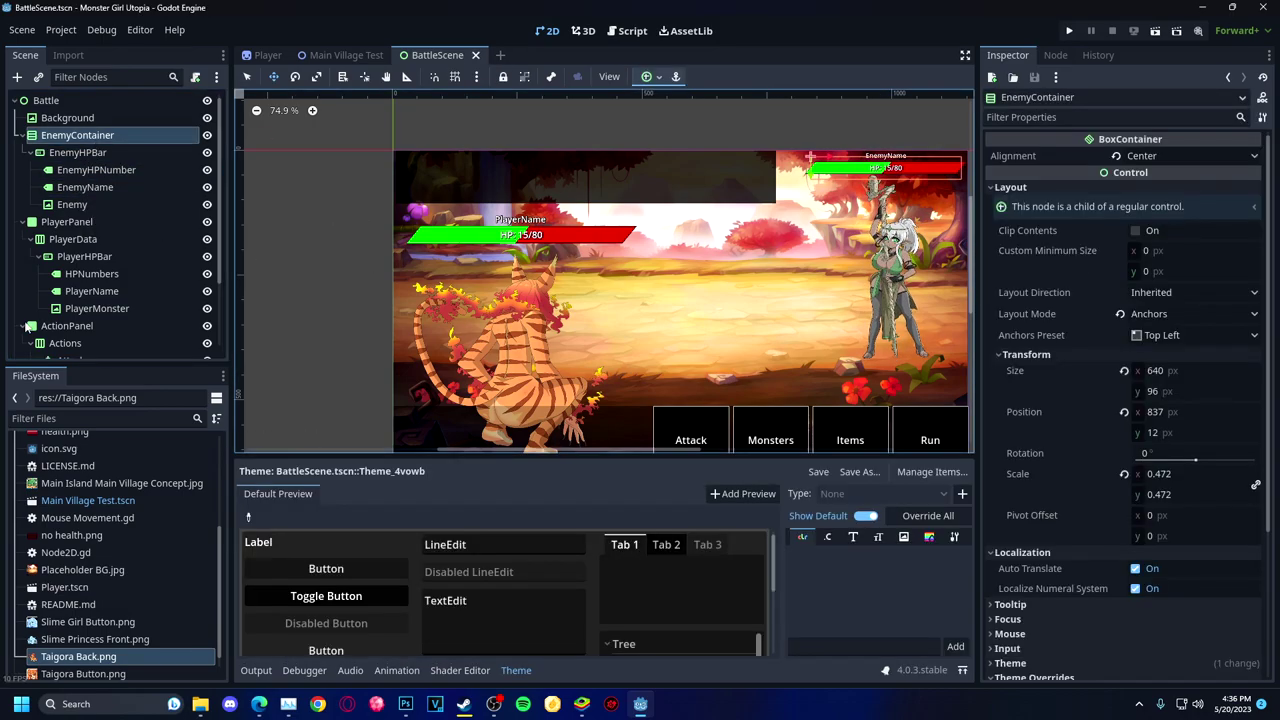